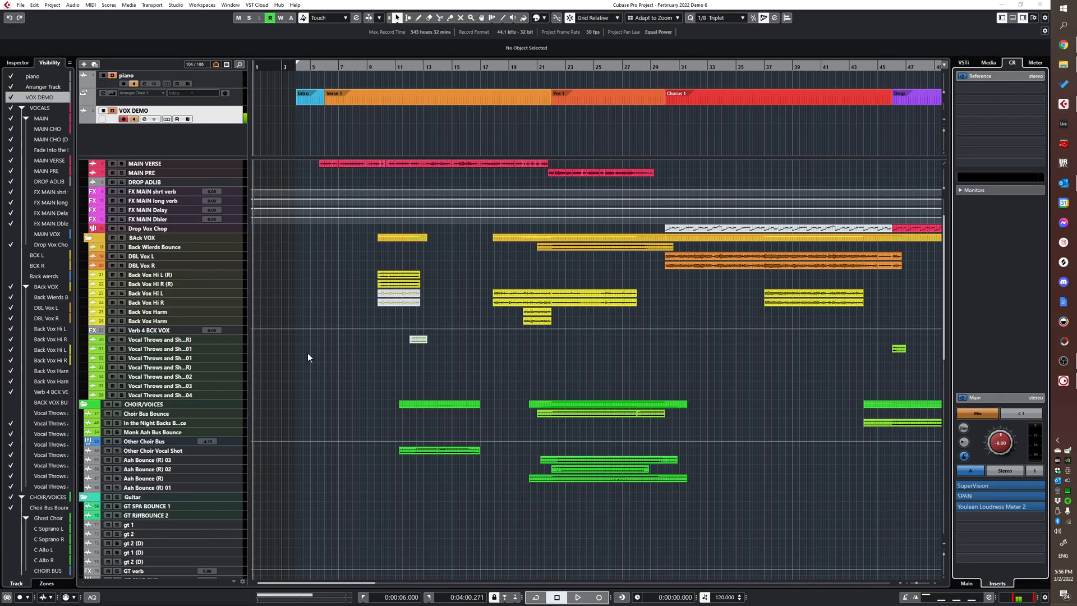
- Look through the whole arrangement, from the vocal tracks down to the drums and FX, across the full song length
scroll(354, 288, up, 2)
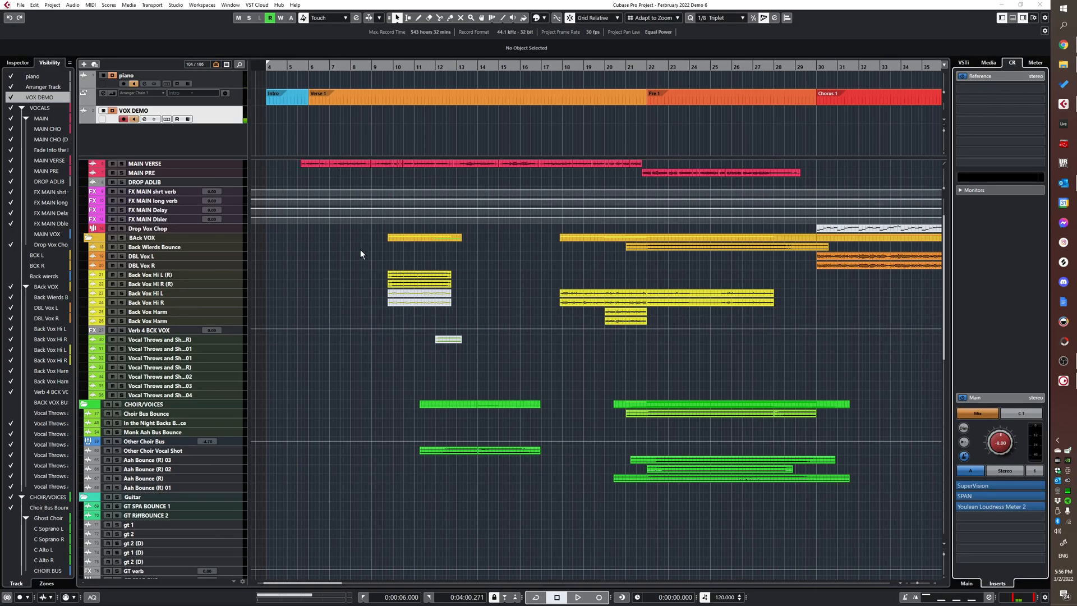
scroll(412, 302, down, 3)
scroll(389, 301, up, 2)
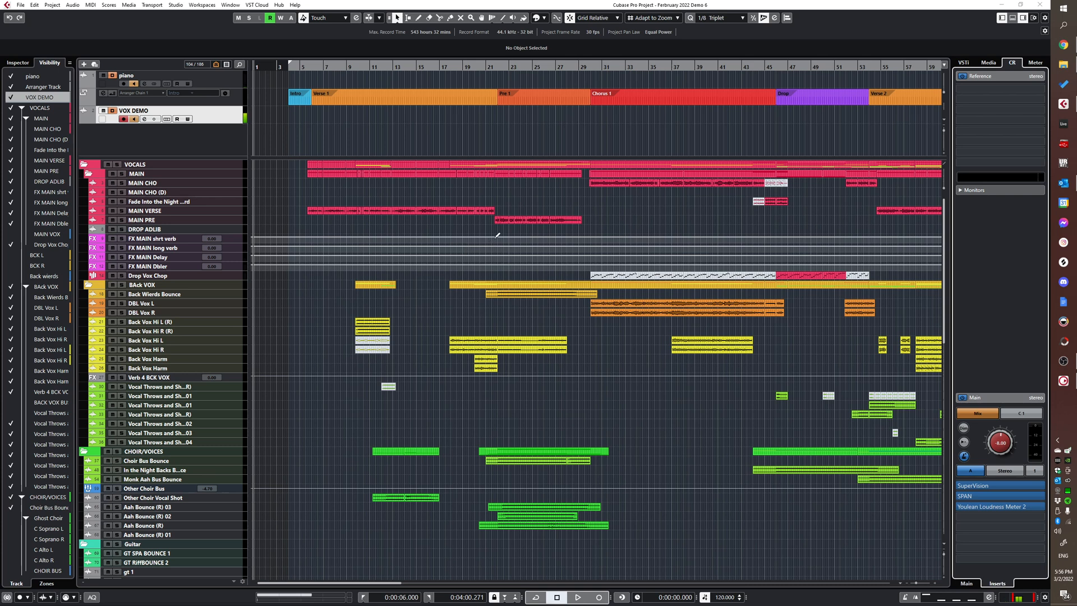
scroll(374, 391, down, 5)
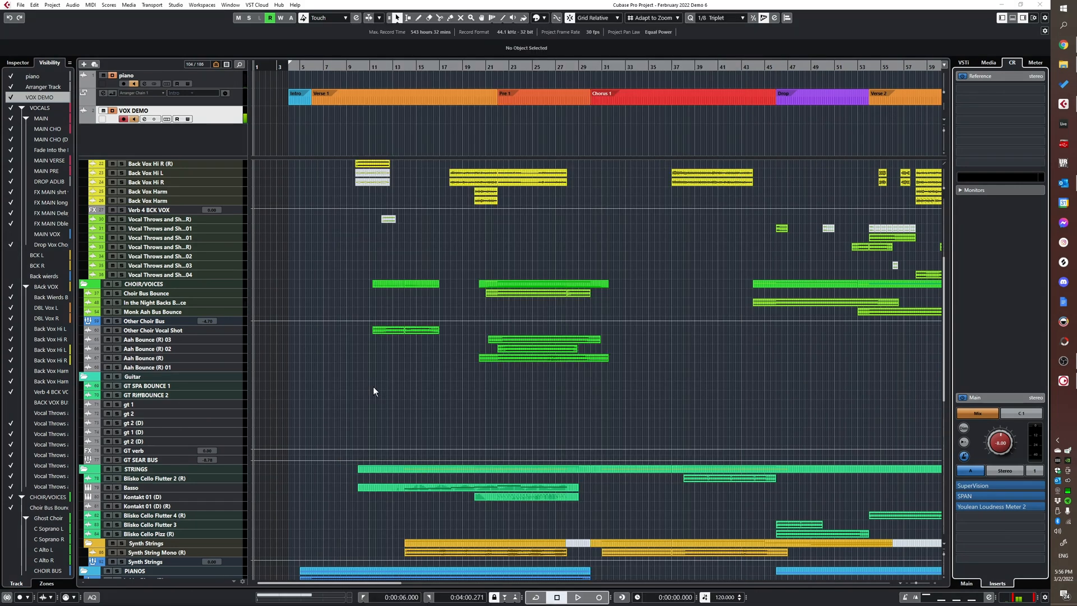
scroll(353, 393, up, 5)
scroll(435, 297, down, 15)
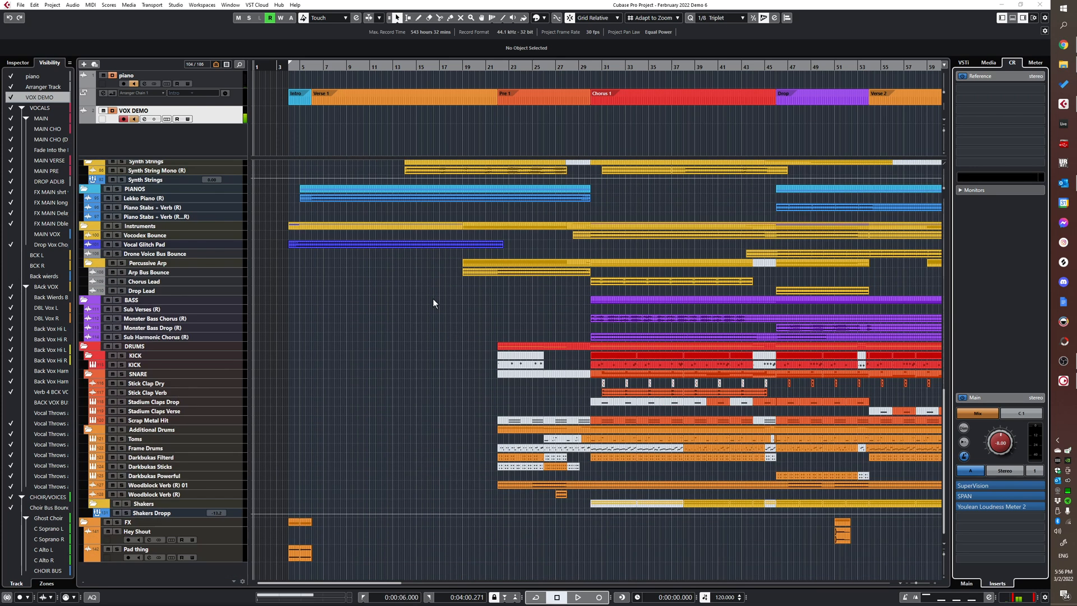
ctrl+scroll(522, 280, down, 5)
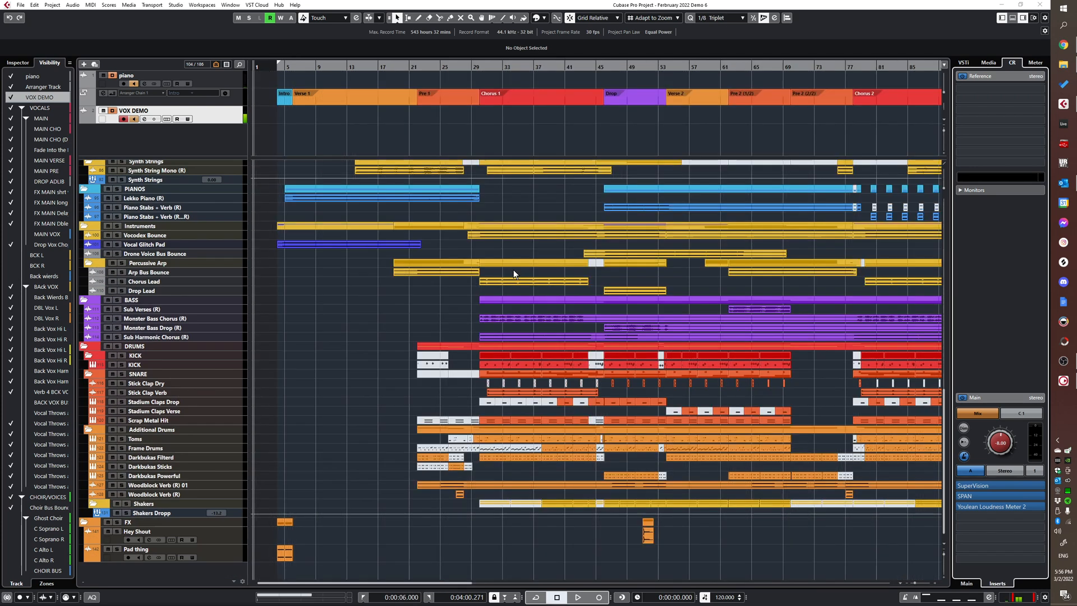
scroll(503, 345, right, 3)
scroll(513, 364, up, 15)
scroll(513, 364, up, 10)
scroll(527, 360, left, 5)
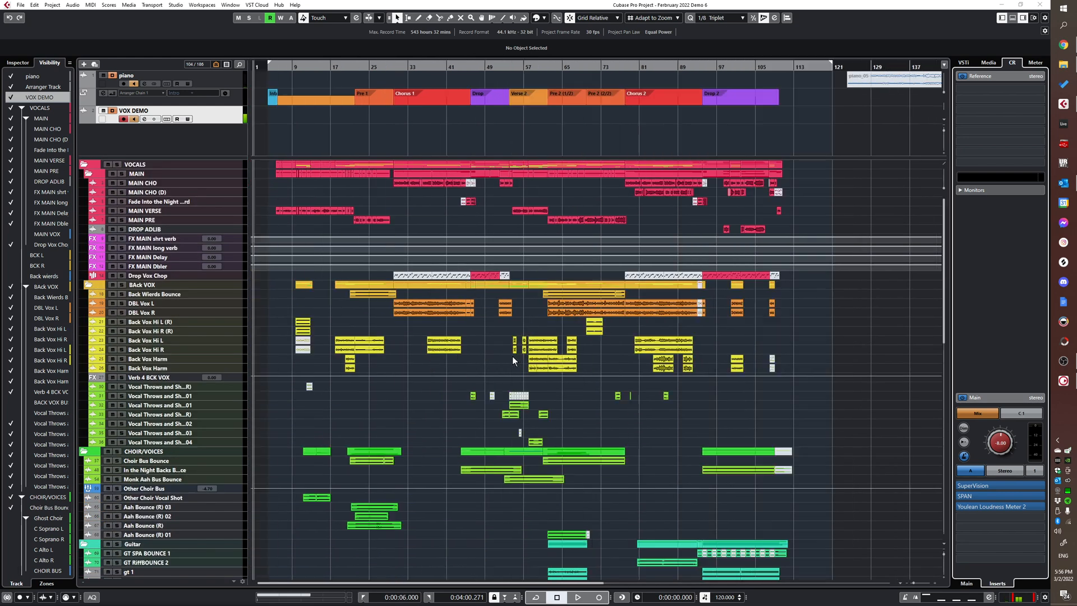
scroll(553, 357, down, 20)
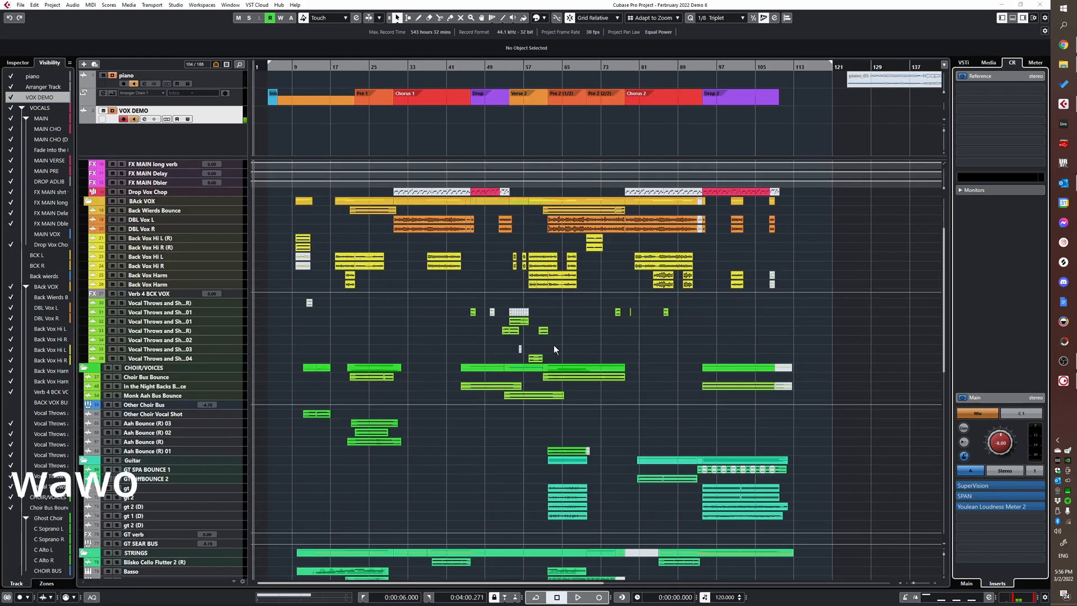
scroll(559, 403, down, 8)
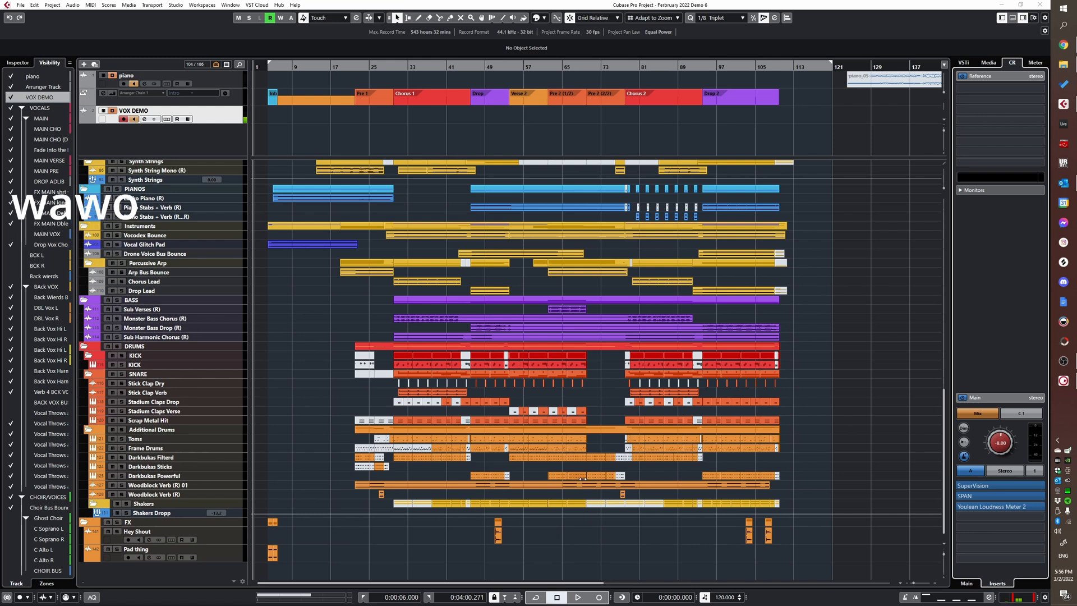
ctrl+scroll(562, 449, up, 2)
ctrl+scroll(561, 456, down, 1)
ctrl+scroll(564, 441, up, 1)
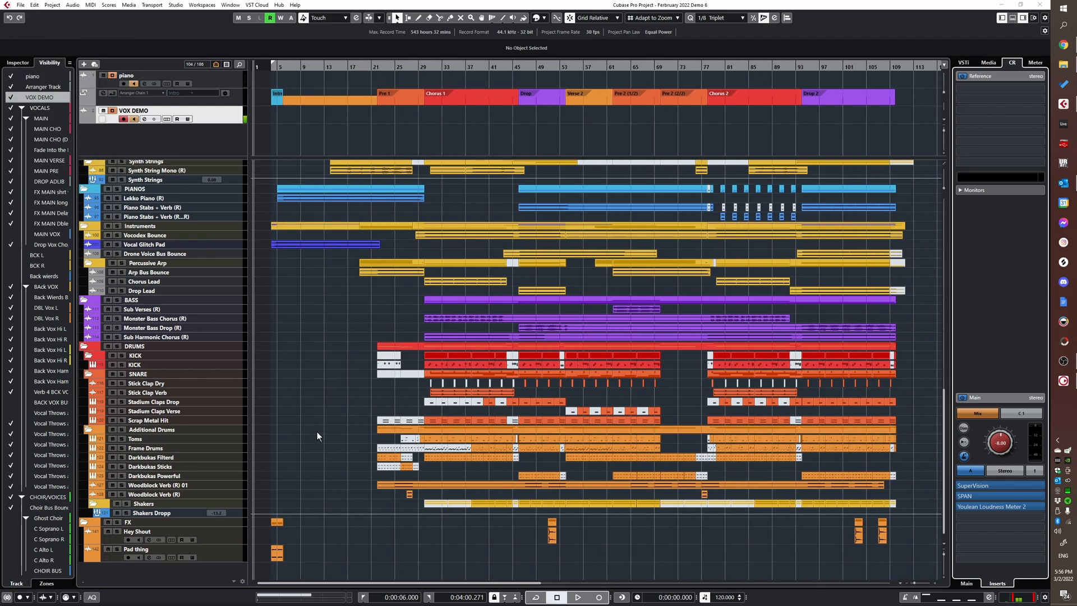
- Play the song from the start of the Intro section at bar 4 and follow the tracks that sound there
ctrl+scroll(315, 432, up, 4)
click(306, 362)
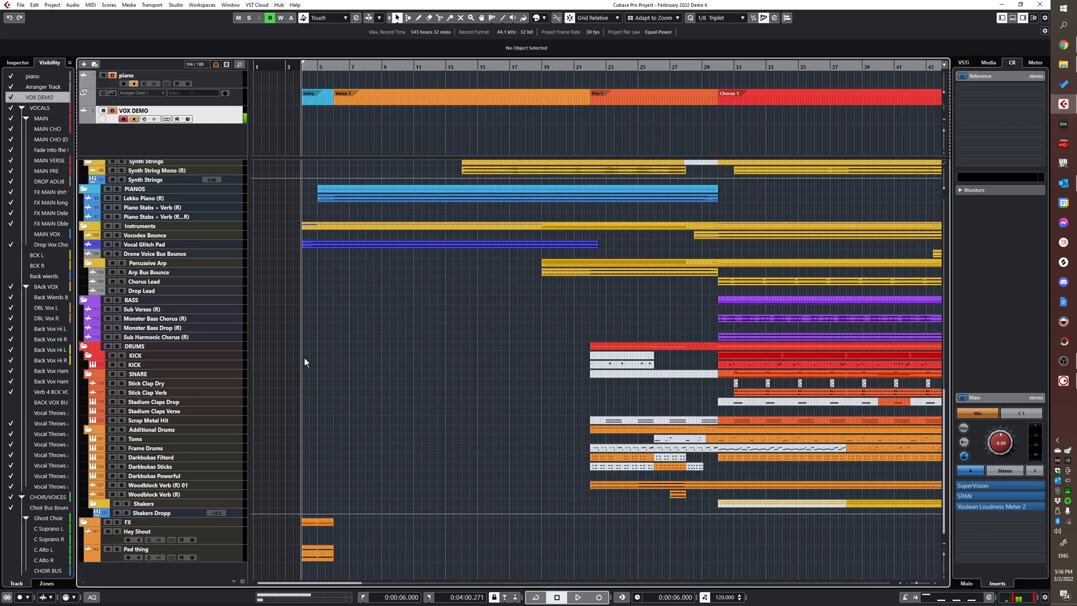
key(space)
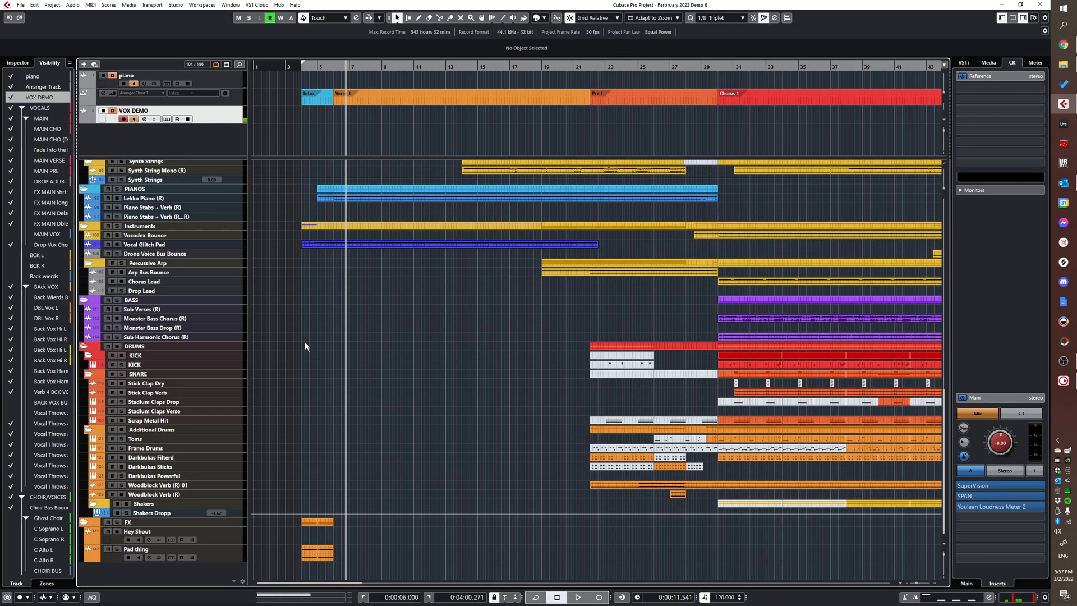
click(303, 342)
key(space)
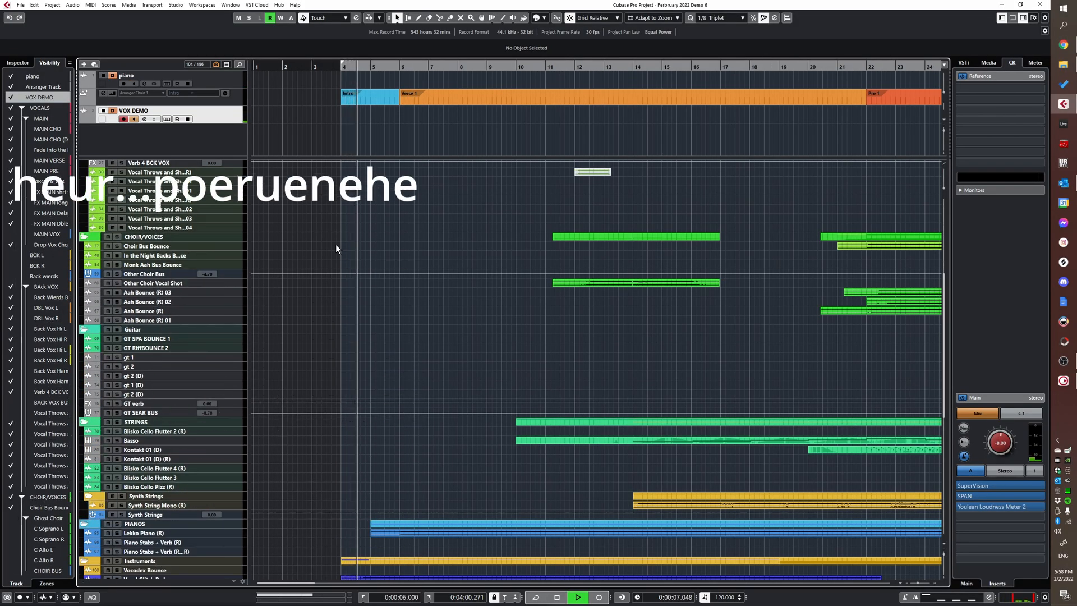
scroll(422, 310, down, 3)
scroll(420, 304, down, 3)
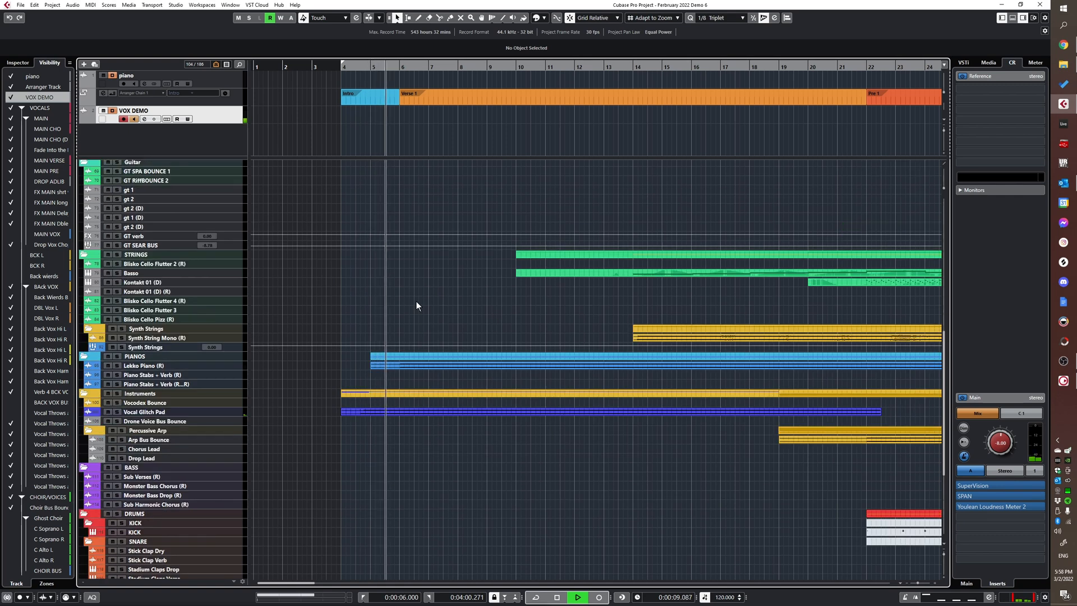
scroll(422, 303, down, 6)
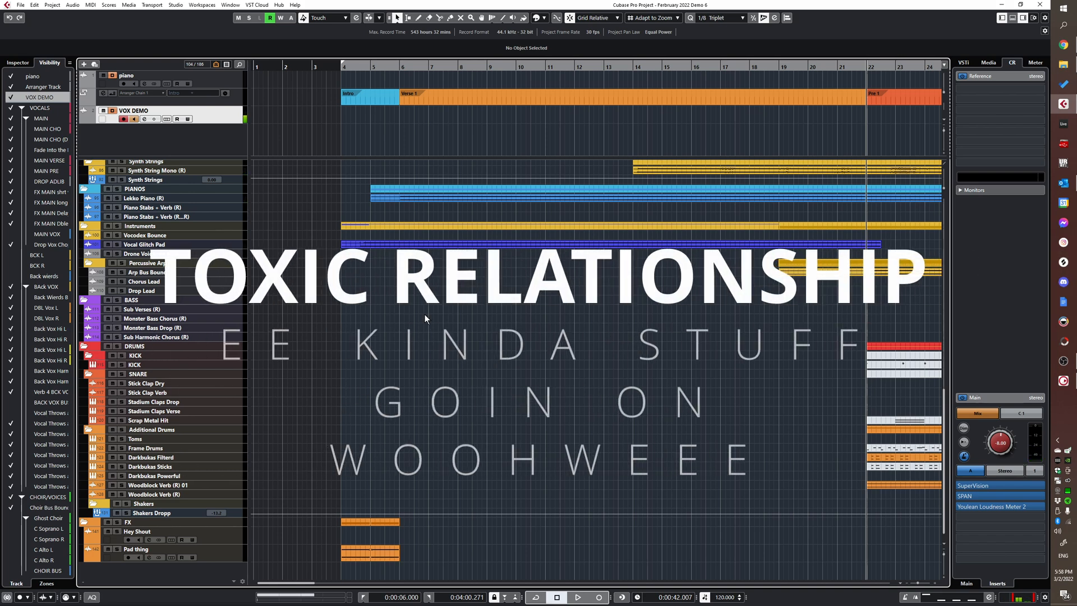
- Audition the soloed Pad thing track from the start of the Intro and turn its solo off
scroll(425, 314, up, 6)
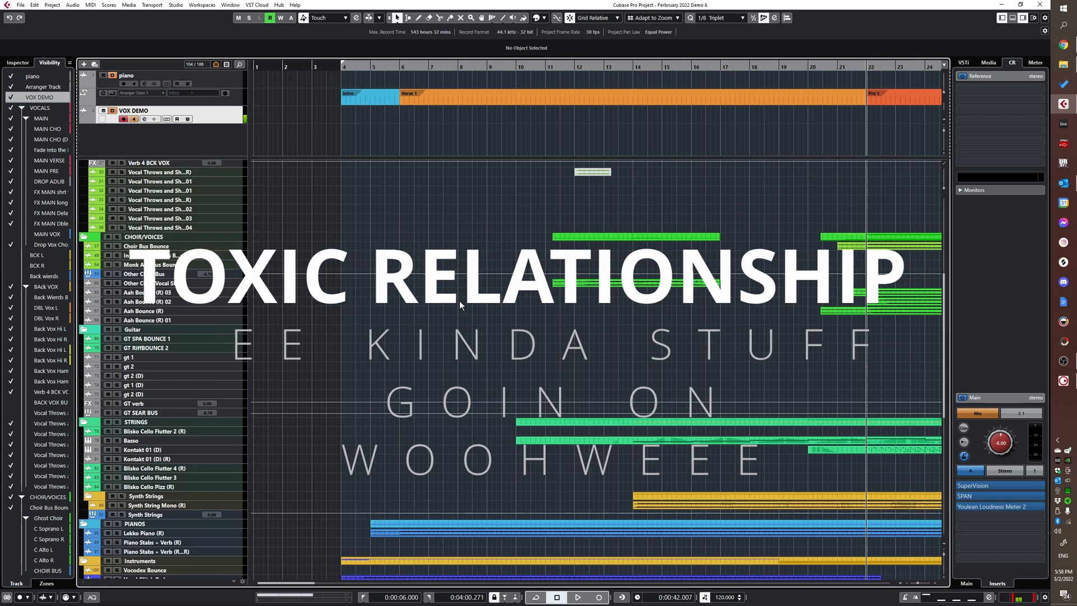
key(g)
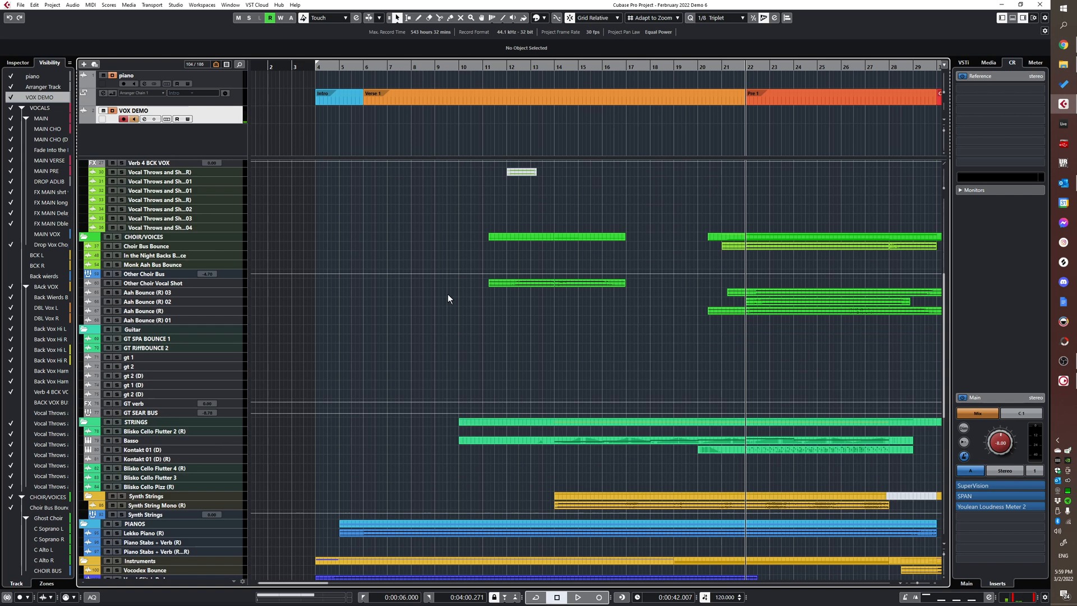
key(h)
scroll(371, 317, down, 8)
scroll(303, 542, up, 2)
scroll(392, 487, left, 3)
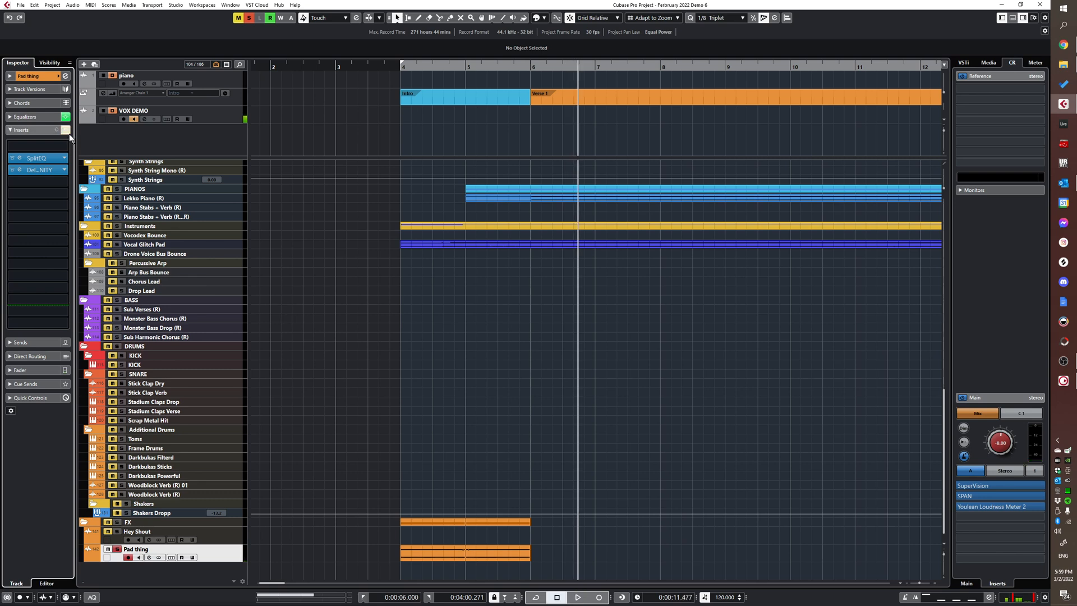
click(401, 446)
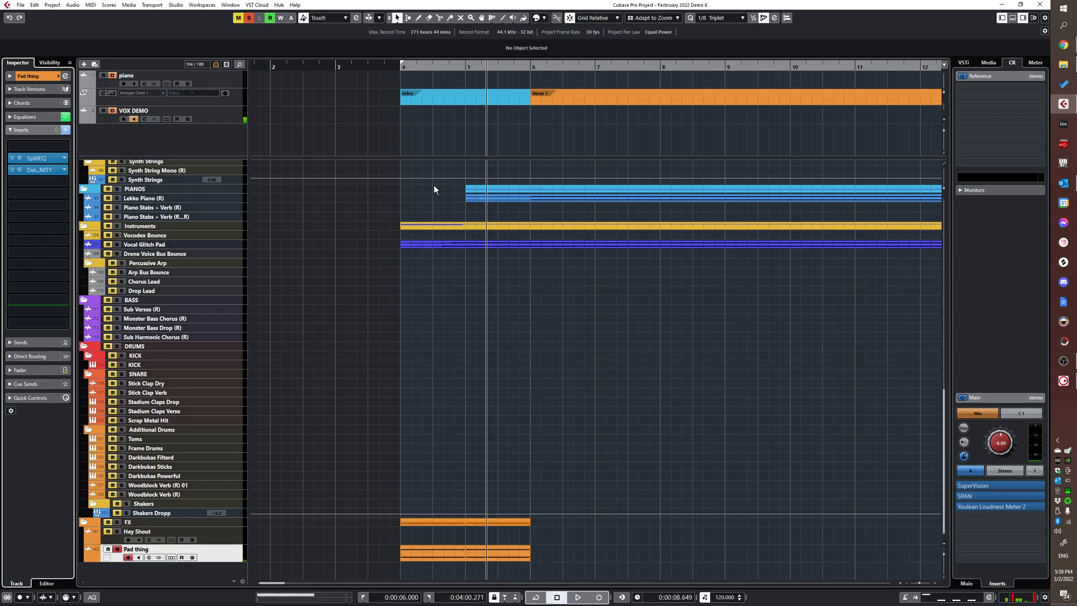
key(s)
- Select the Vocal Glitch Pad track, solo it and start playback in the Intro
scroll(560, 320, up, 5)
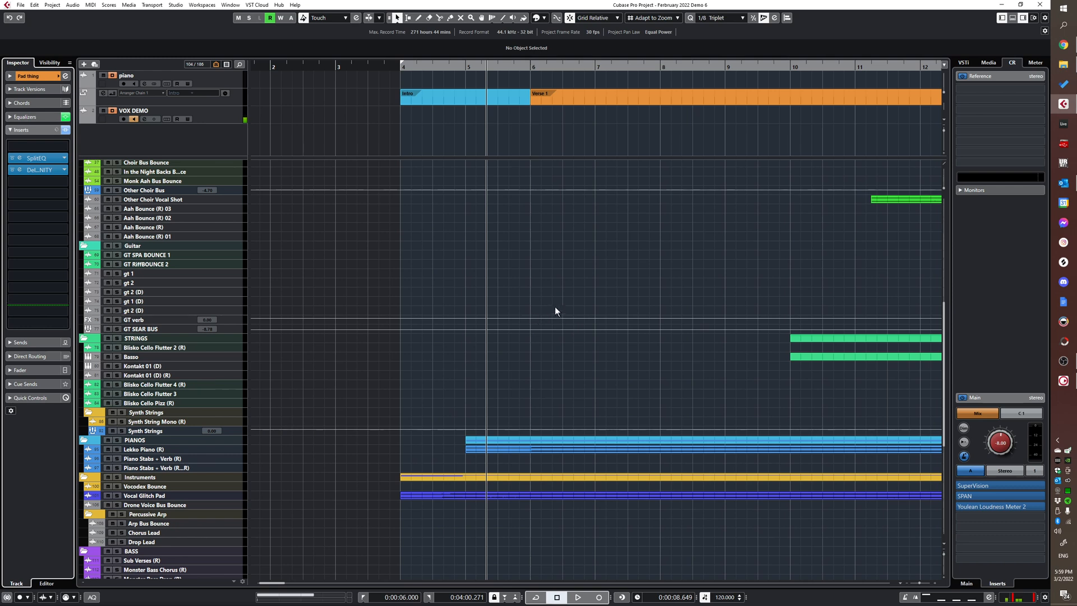
scroll(555, 308, down, 5)
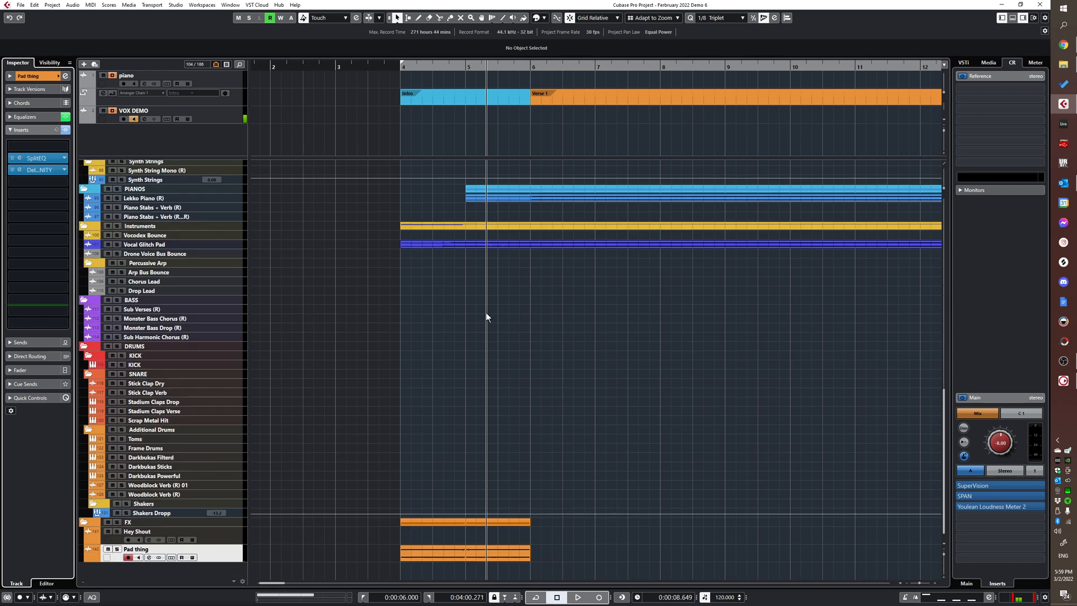
click(224, 246)
scroll(497, 288, up, 2)
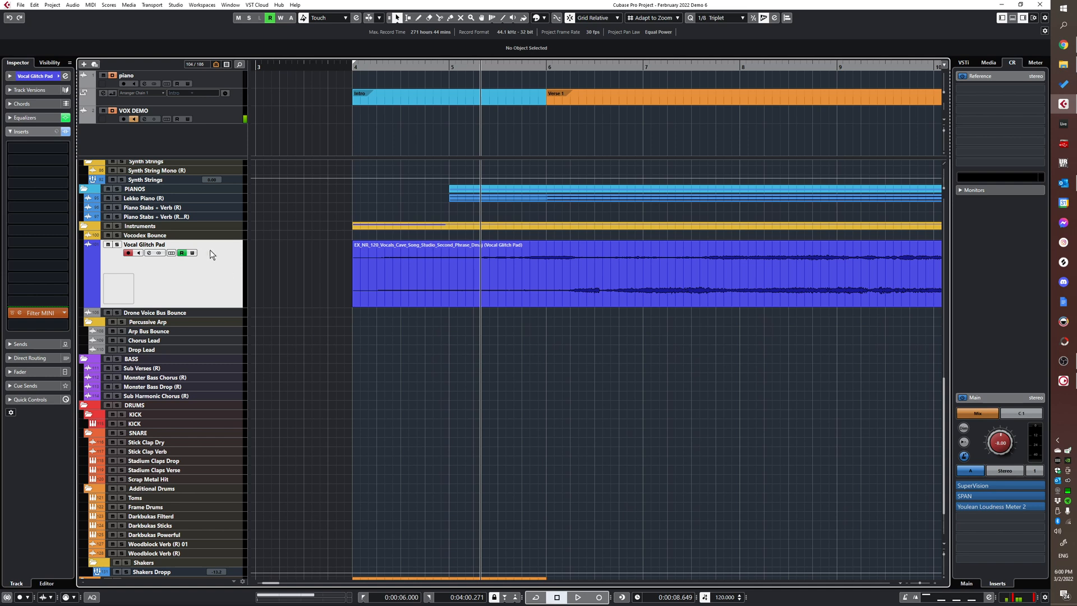
scroll(399, 272, down, 3)
click(456, 273)
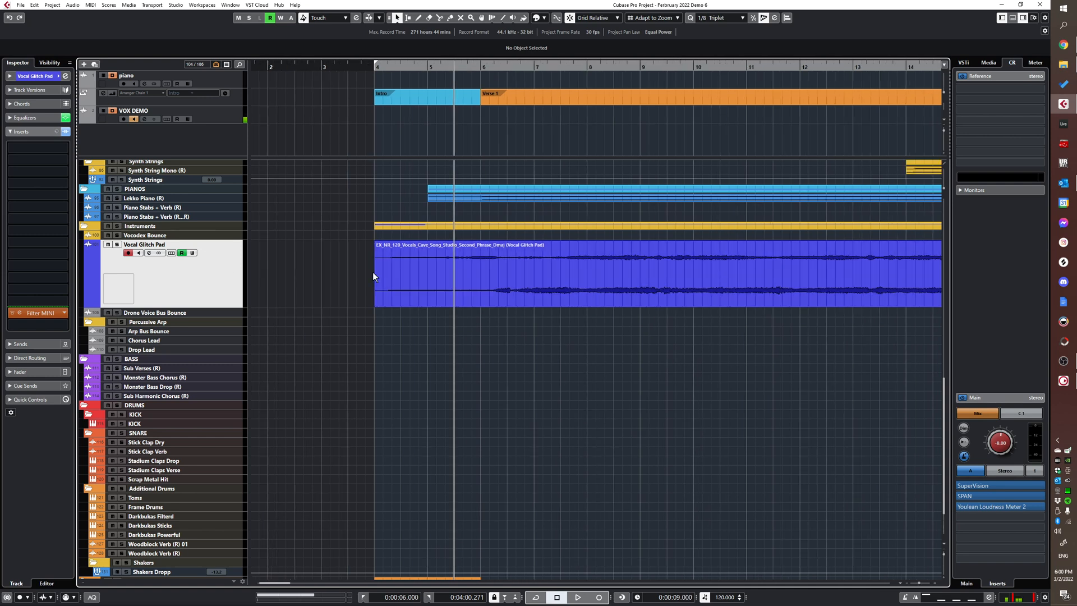
key(s)
key(space)
- Show the hidden Vocodex Test, Serum Bass Vocodex and I have no clue Vocodex tracks and check their events
click(48, 62)
scroll(45, 305, down, 10)
click(231, 242)
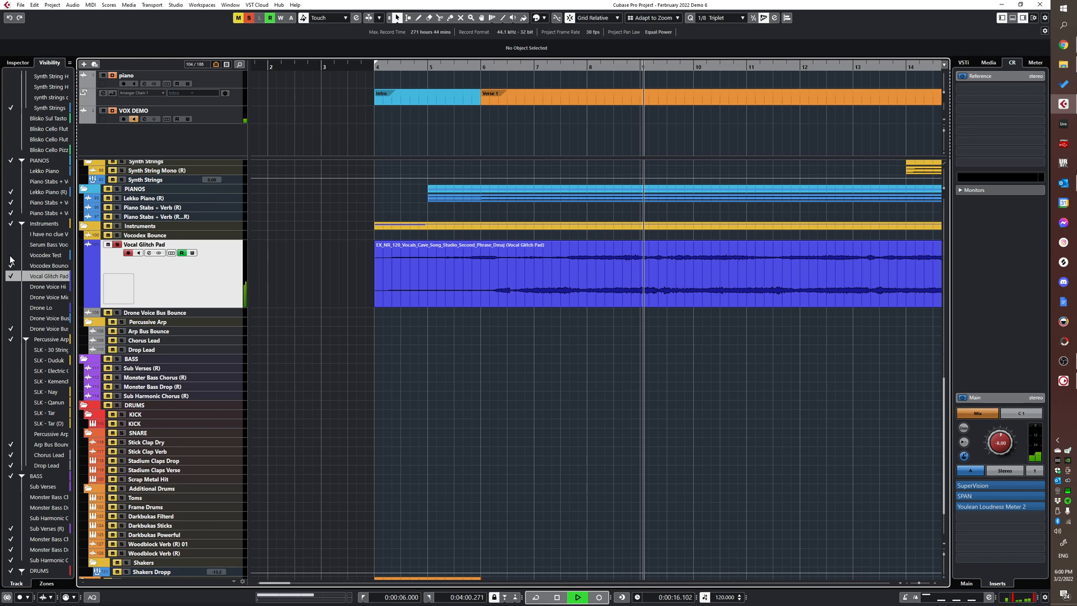
click(10, 256)
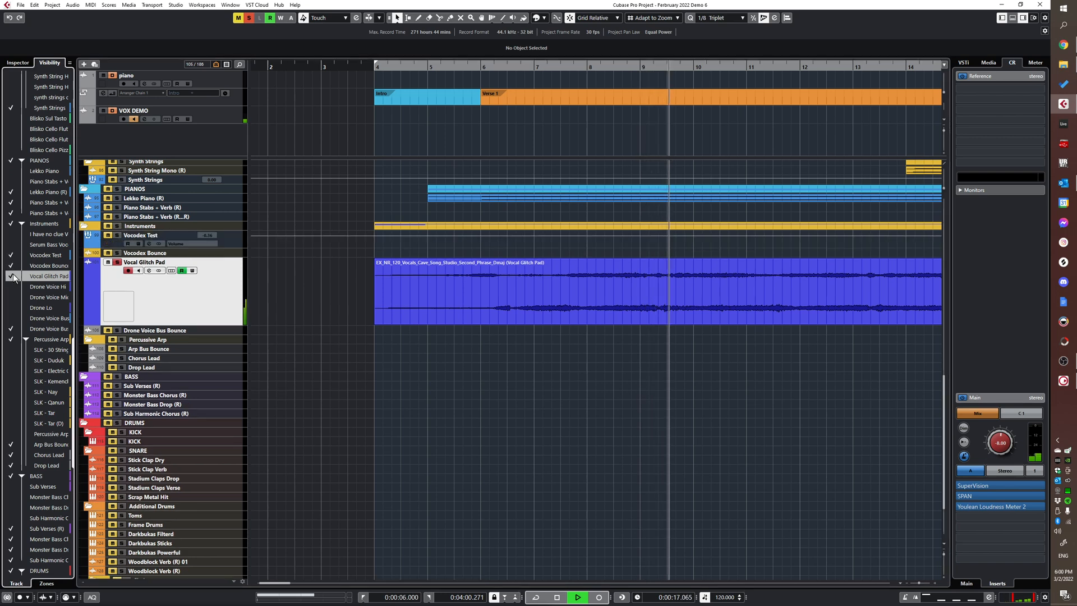
click(11, 245)
click(10, 234)
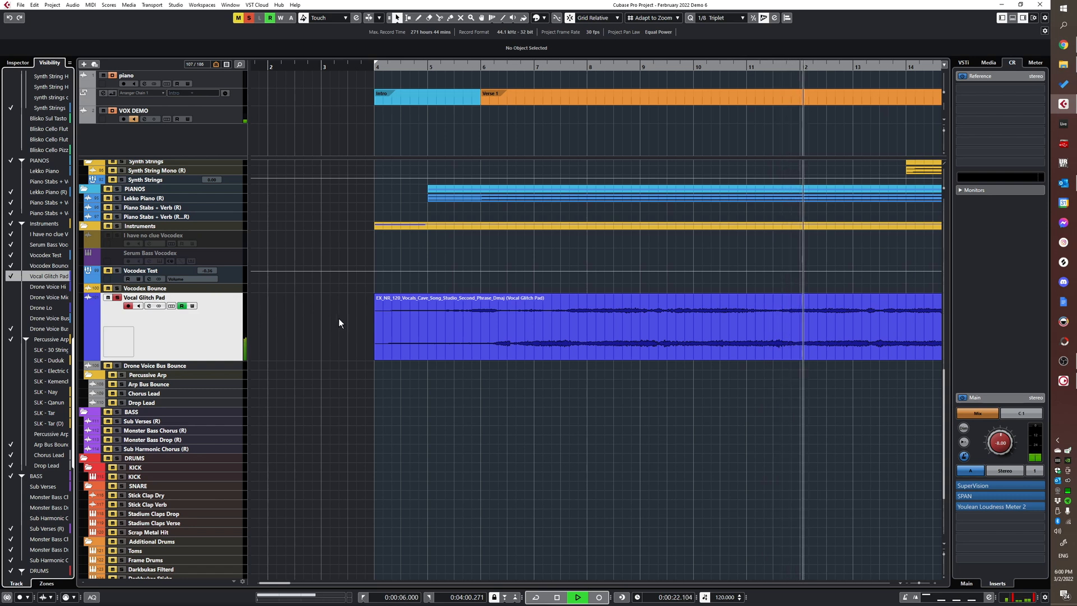
ctrl+scroll(420, 301, down, 6)
ctrl+scroll(423, 297, up, 3)
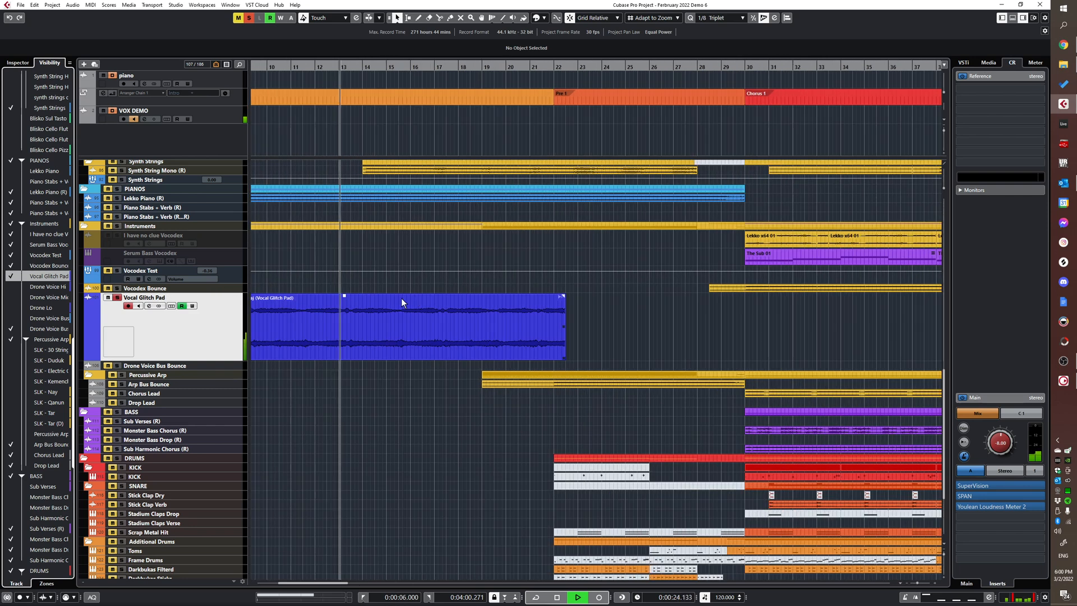
- Hide the three Vocodex source tracks again, and briefly show and hide the Drone Voice Hi track
click(10, 245)
click(11, 235)
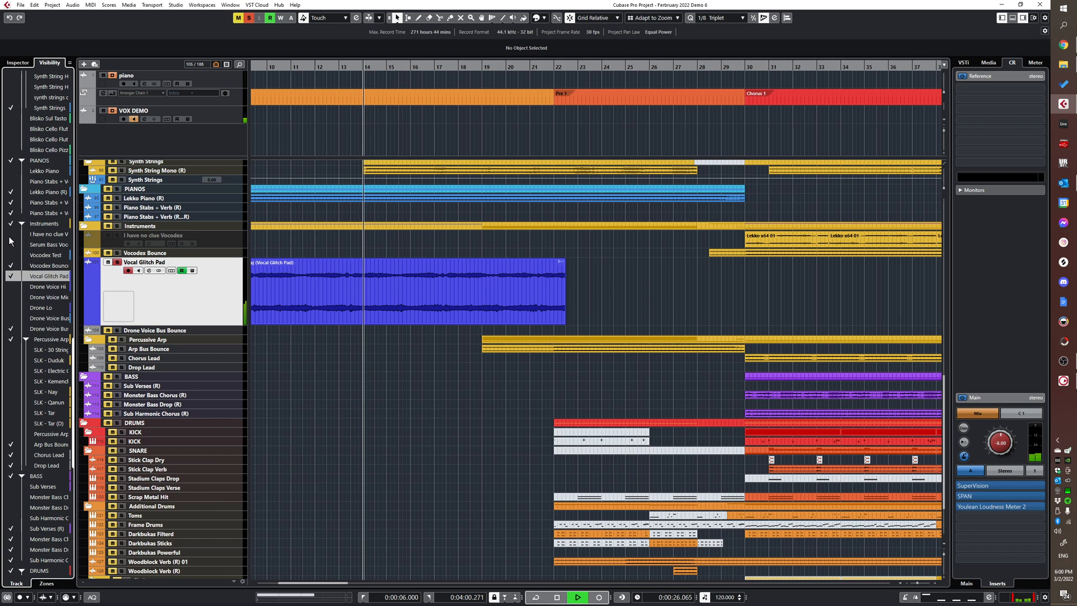
click(10, 286)
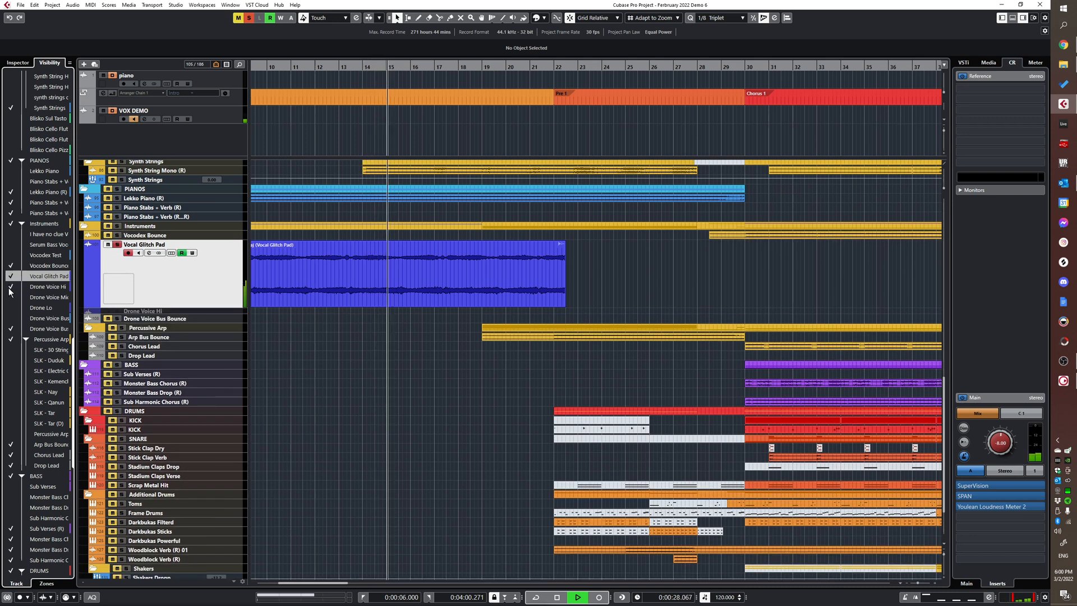
click(10, 287)
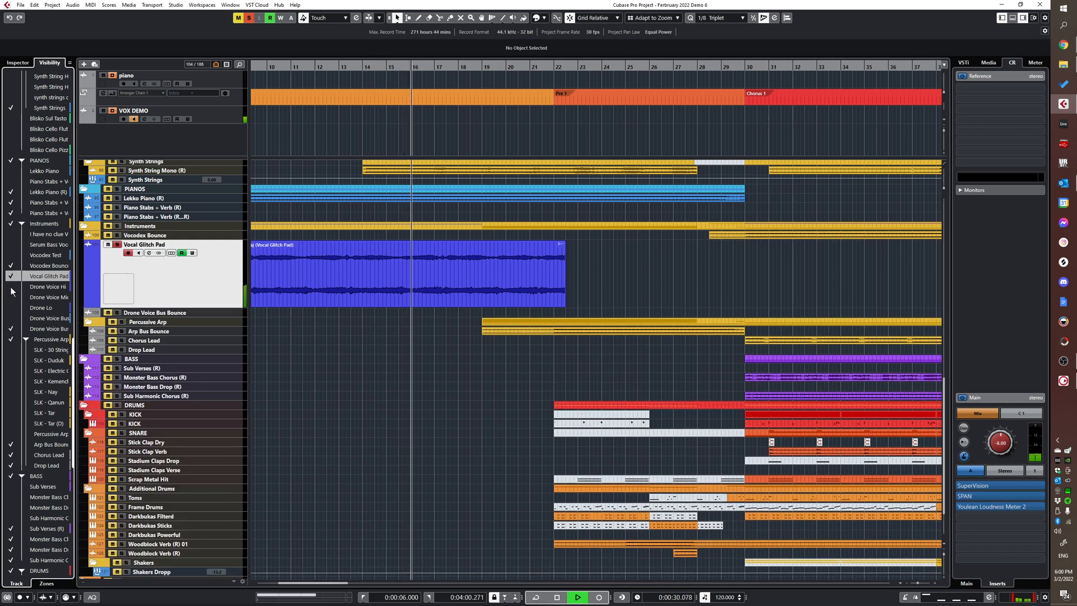
- Play the soloed Vocal Glitch Pad clip from near its beginning and access the track's equalizer settings
scroll(367, 353, up, 2)
scroll(321, 399, left, 5)
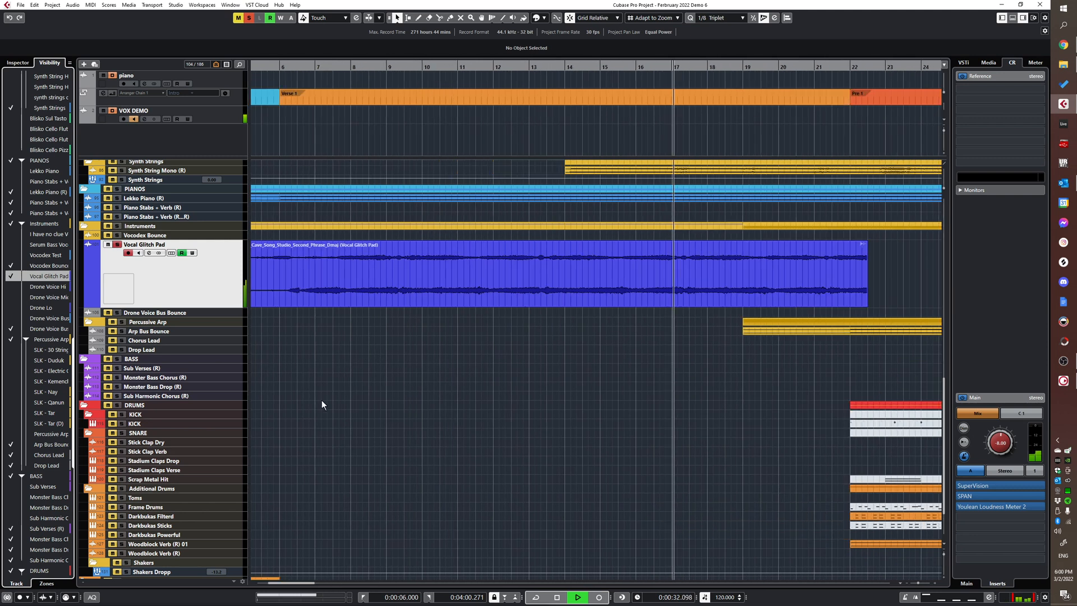
scroll(348, 370, down, 2)
scroll(407, 341, left, 3)
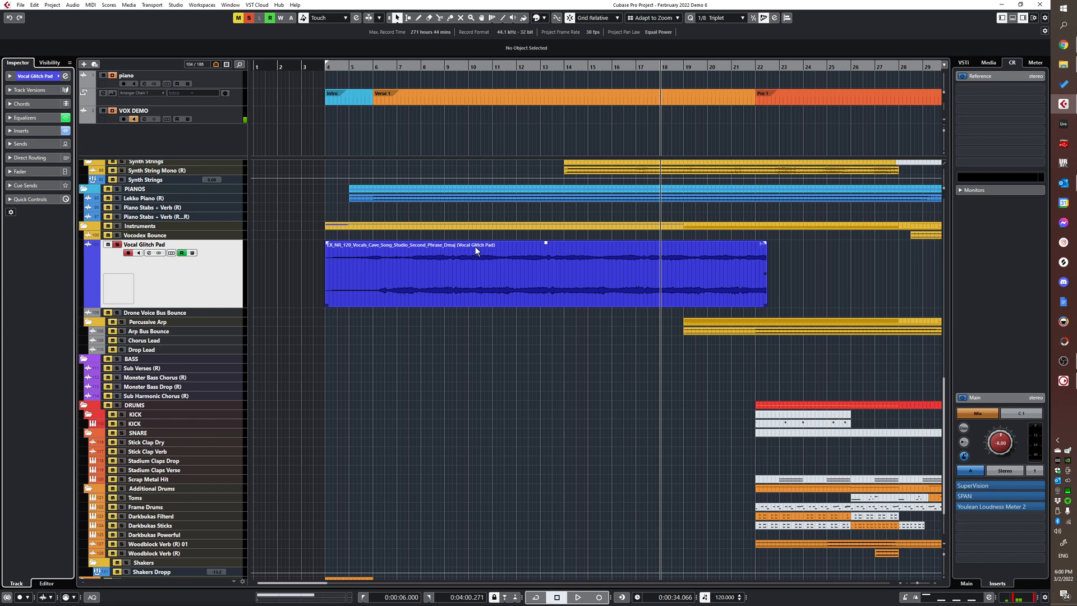
click(291, 315)
click(356, 289)
click(348, 279)
key(space)
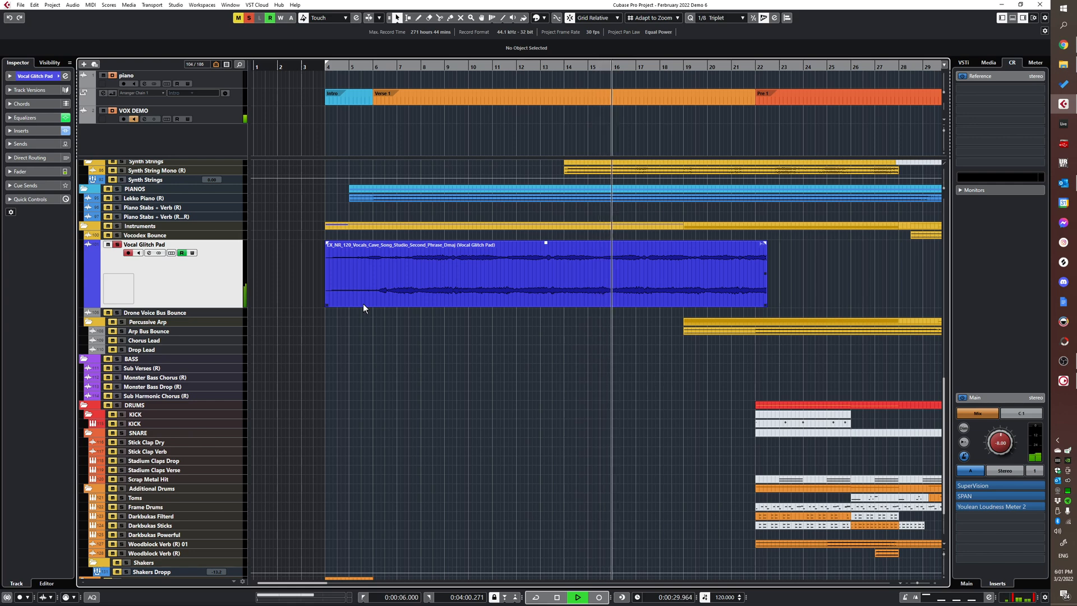
click(22, 118)
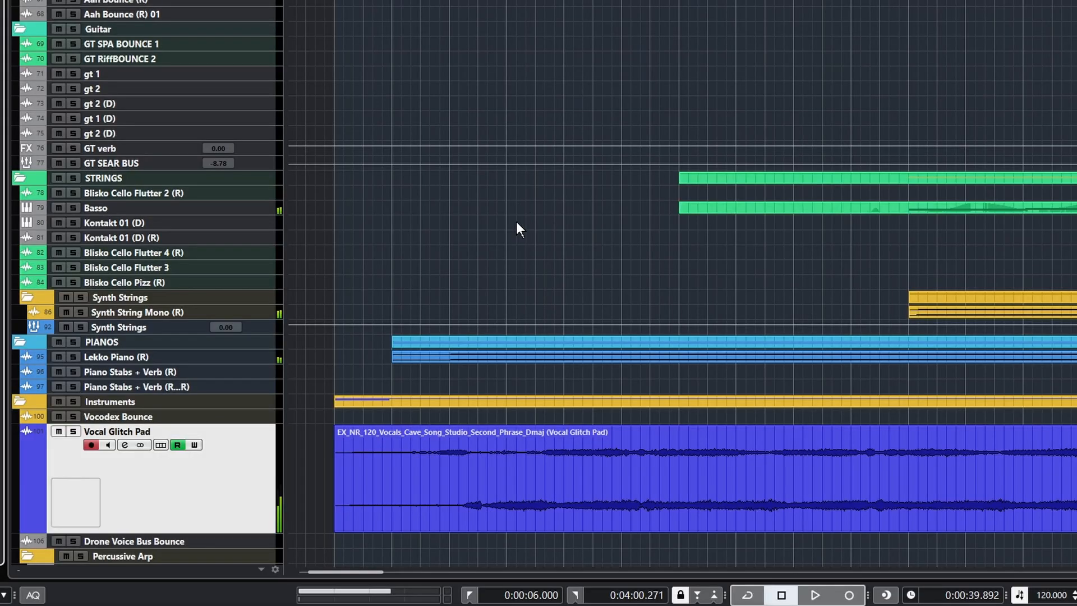
- Select the Lekko Piano (R) track and enlarge it in the arrangement
scroll(1001, 151, down, 2)
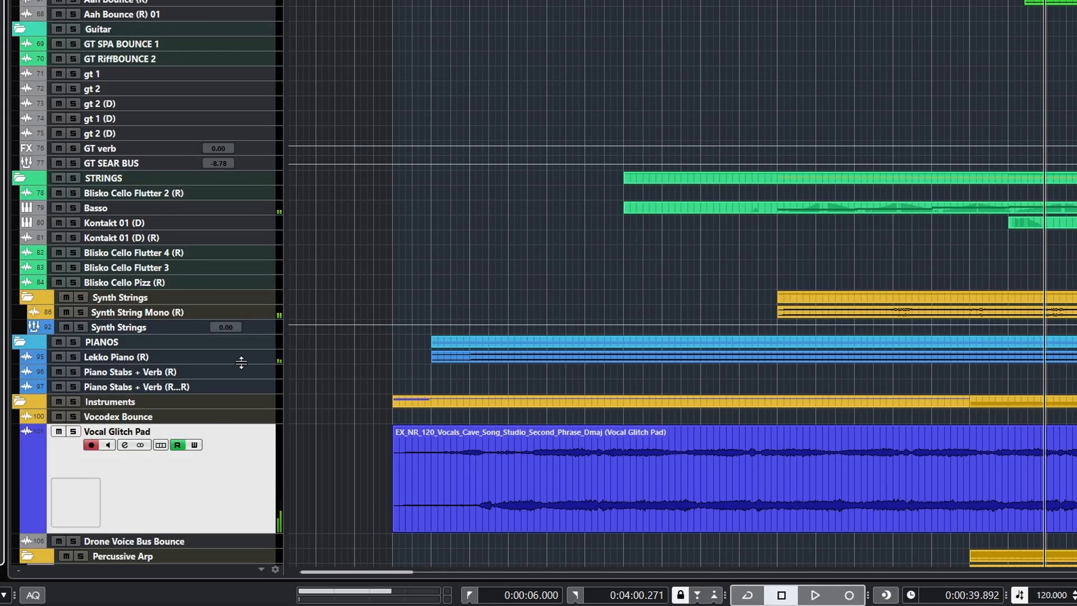
drag(241, 363, 234, 409)
key(h)
key(h)
key(h)
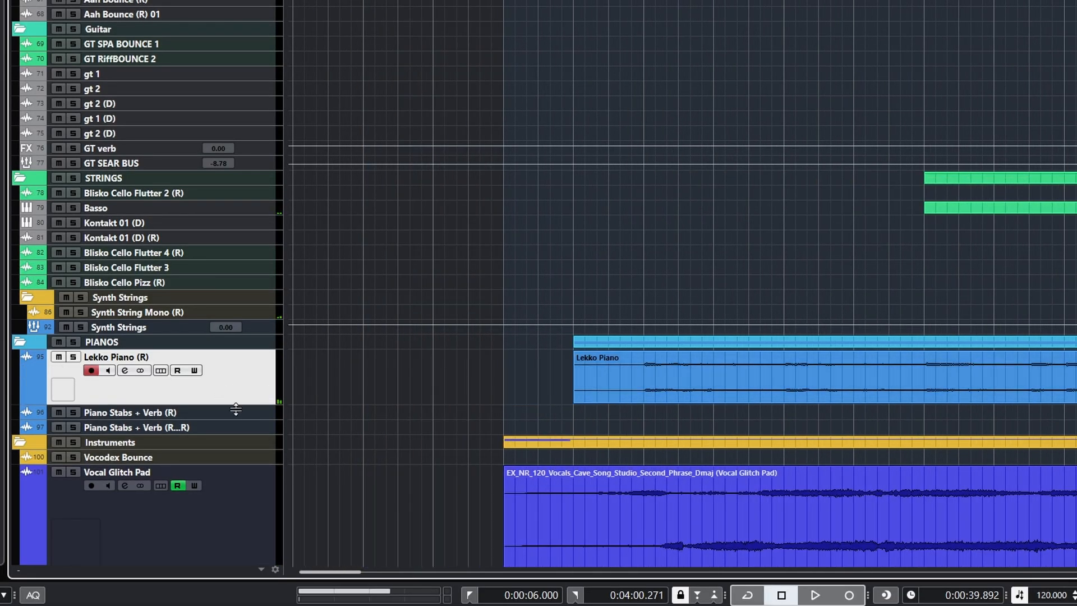
- Enlarge the Lekko Piano (R) track further and play it soloed from near the beginning of its clip
drag(247, 405, 250, 444)
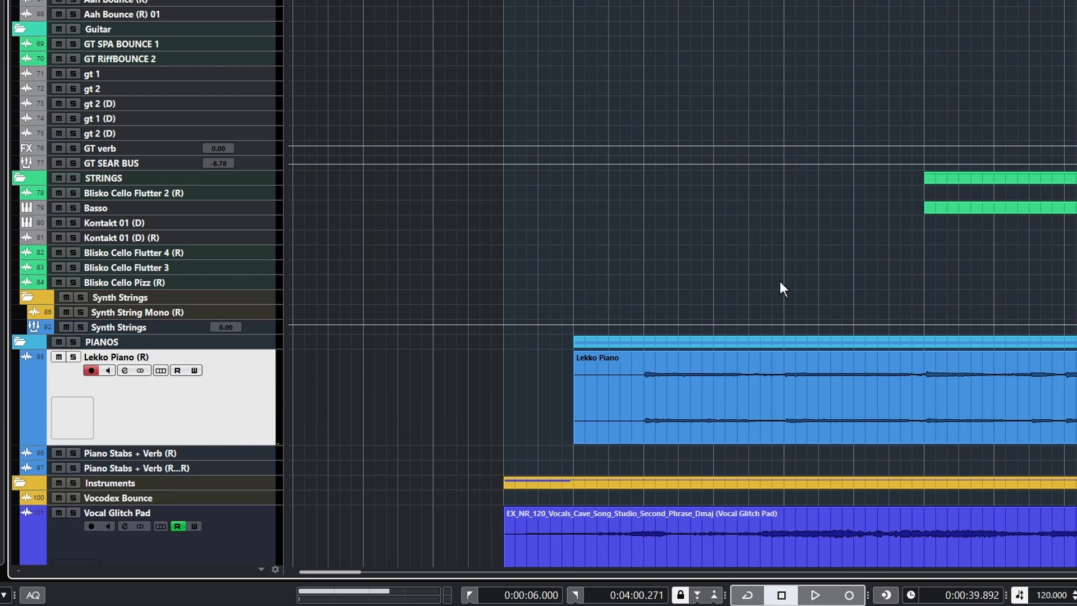
scroll(640, 406, up, 2)
click(586, 396)
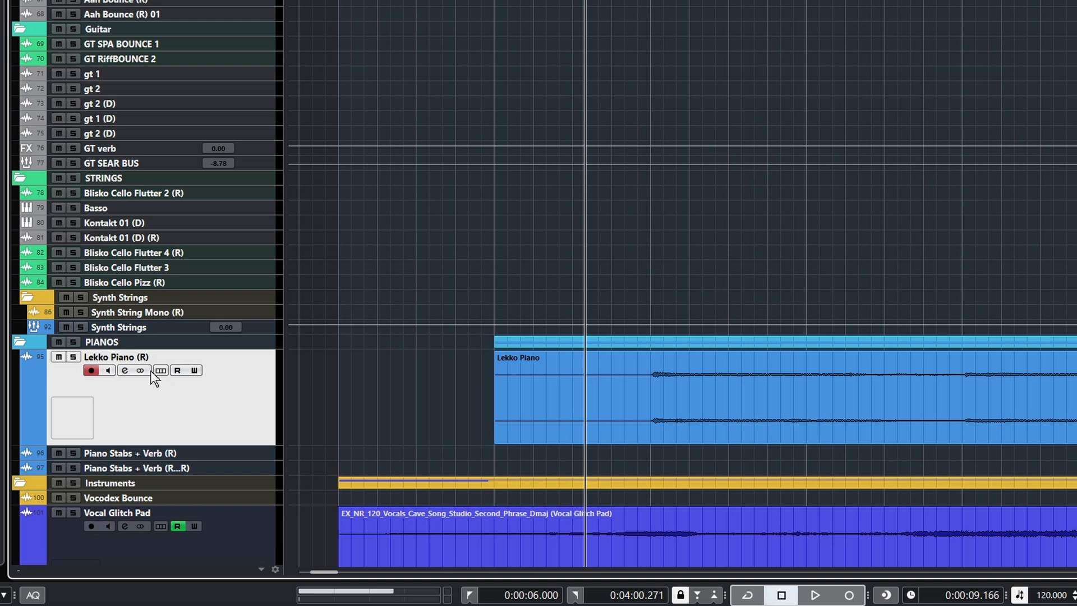
key(s)
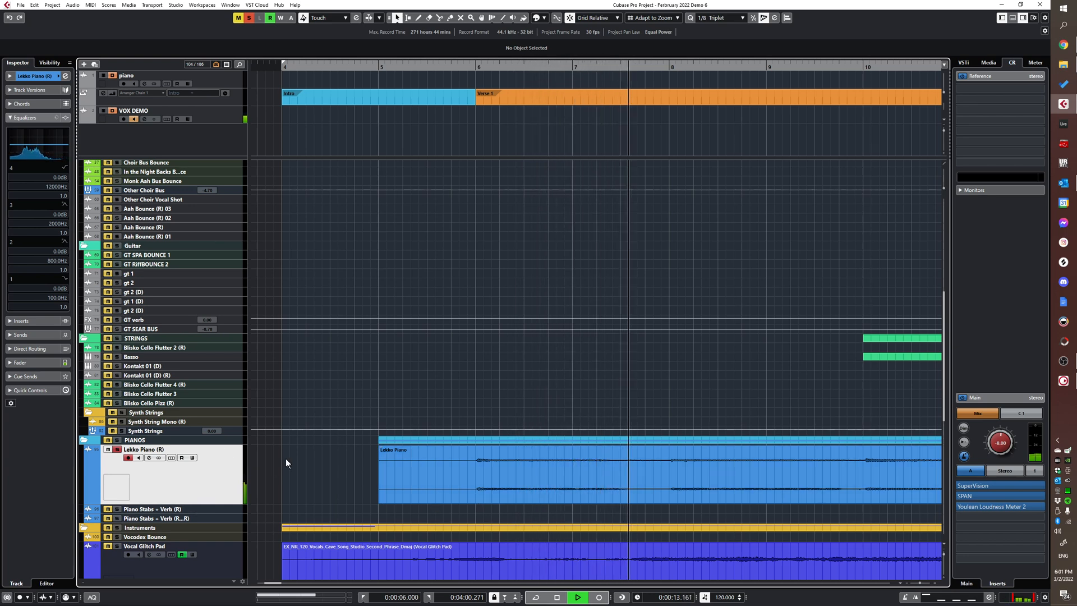
key(g)
key(g)
key(g)
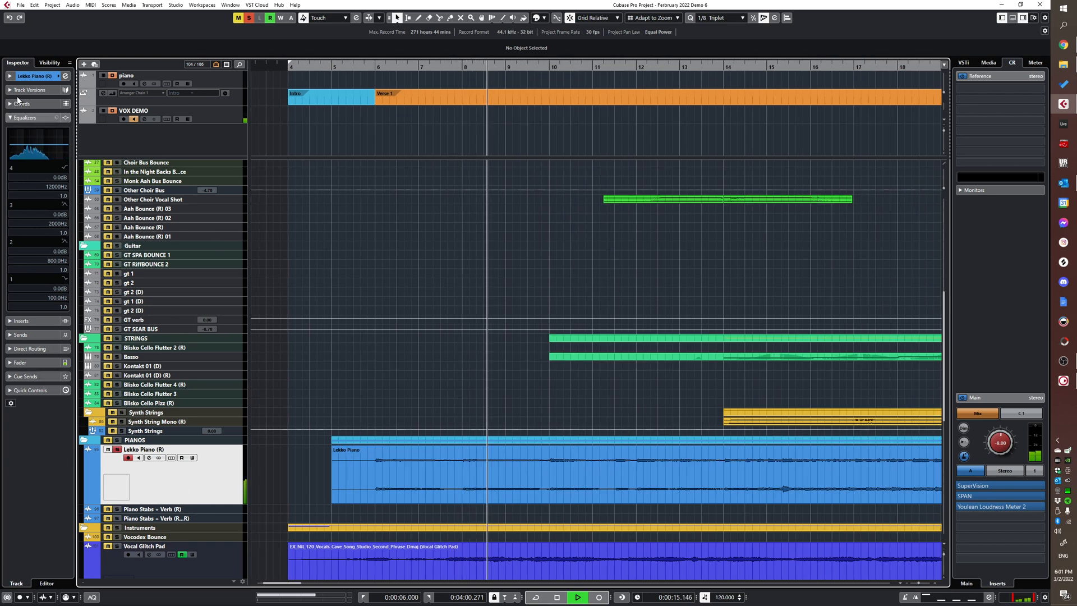
- Show the hidden original Lekko Piano instrument track, solo it and expand its audio inserts
click(36, 118)
scroll(238, 360, down, 3)
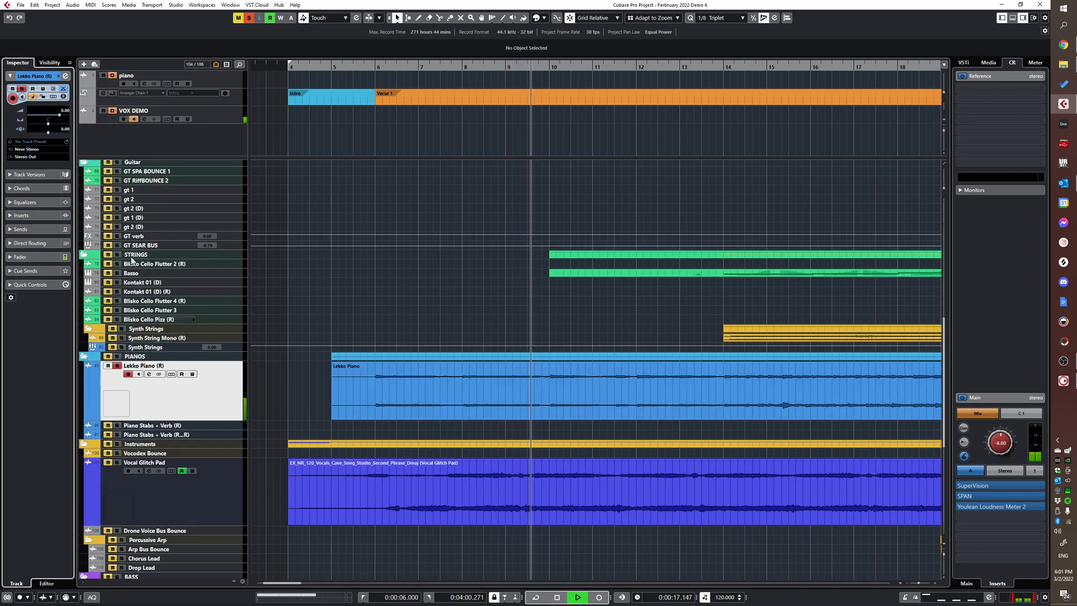
click(42, 64)
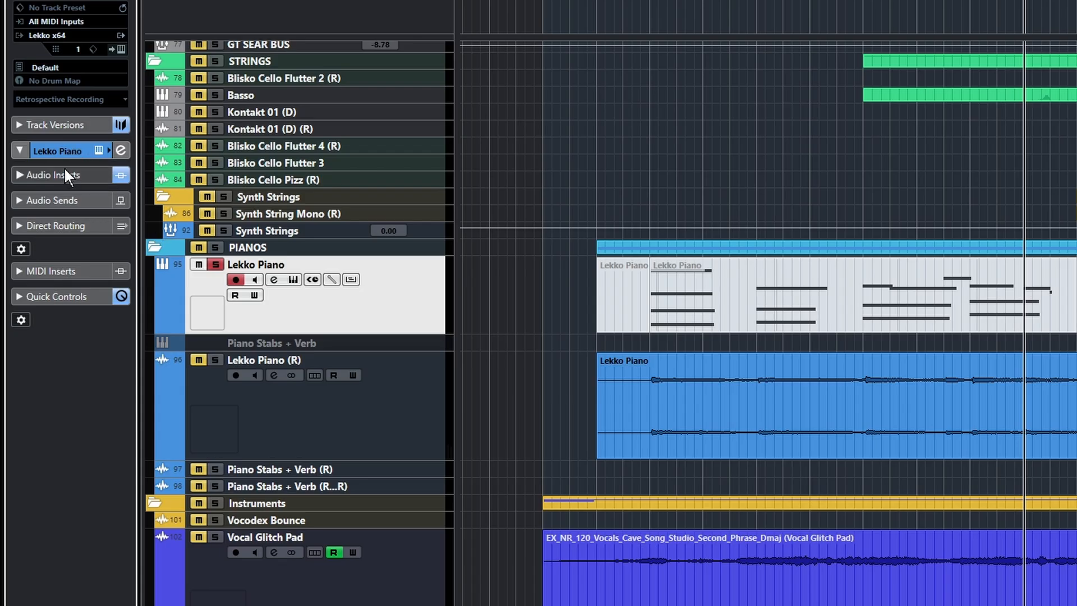
click(65, 174)
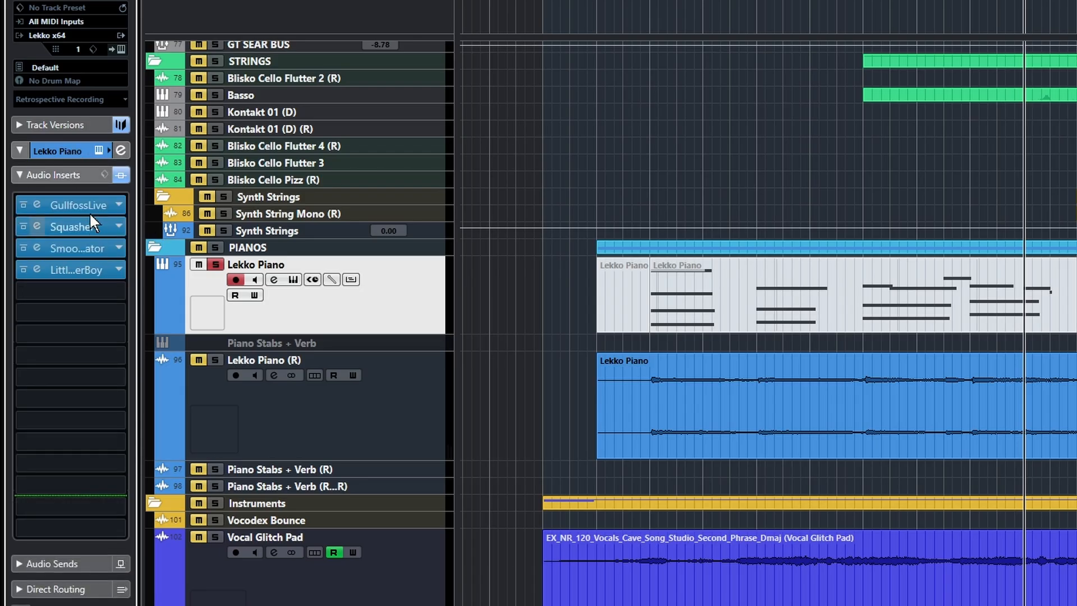
- Bypass all of Lekko Piano's audio inserts, then unmute its second MIDI part and play it from its start
click(120, 176)
click(685, 290)
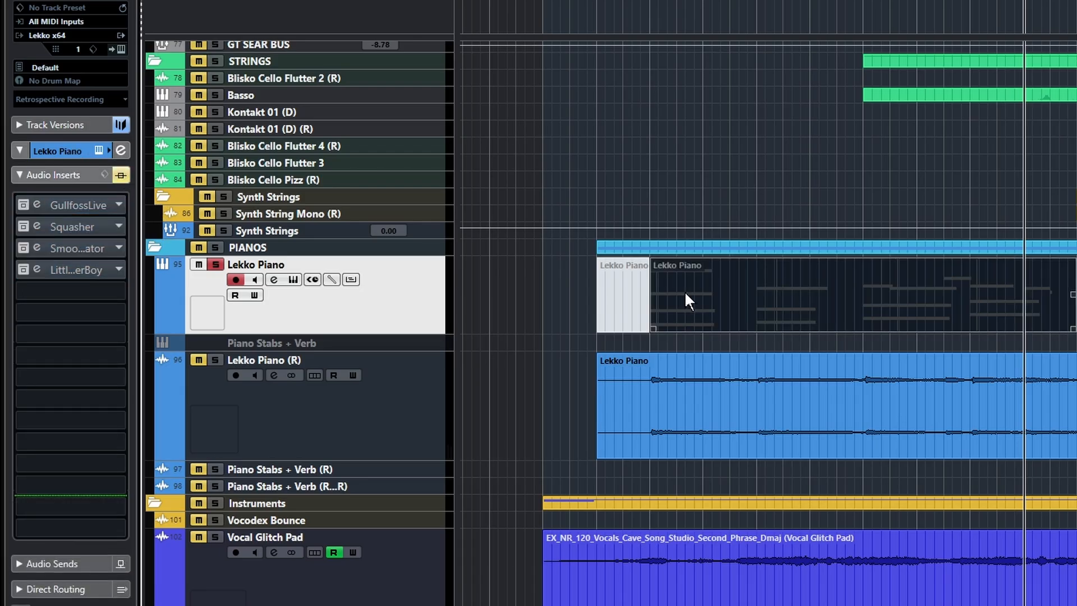
key(l)
key(space)
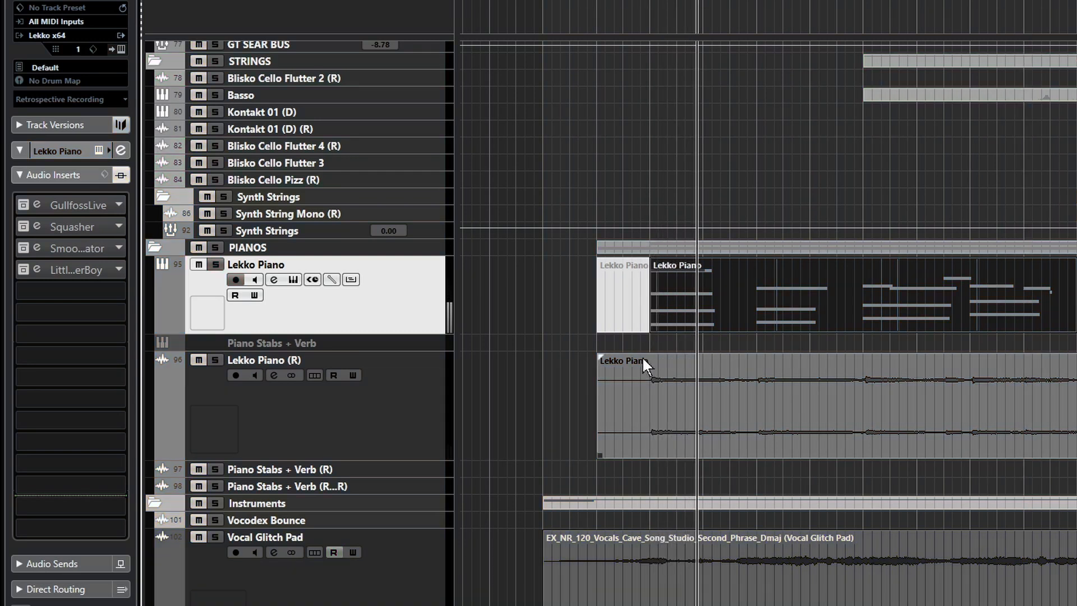
- Open the GullfossLive and Squasher inserts on Lekko Piano and take both out of bypass during playback
click(35, 203)
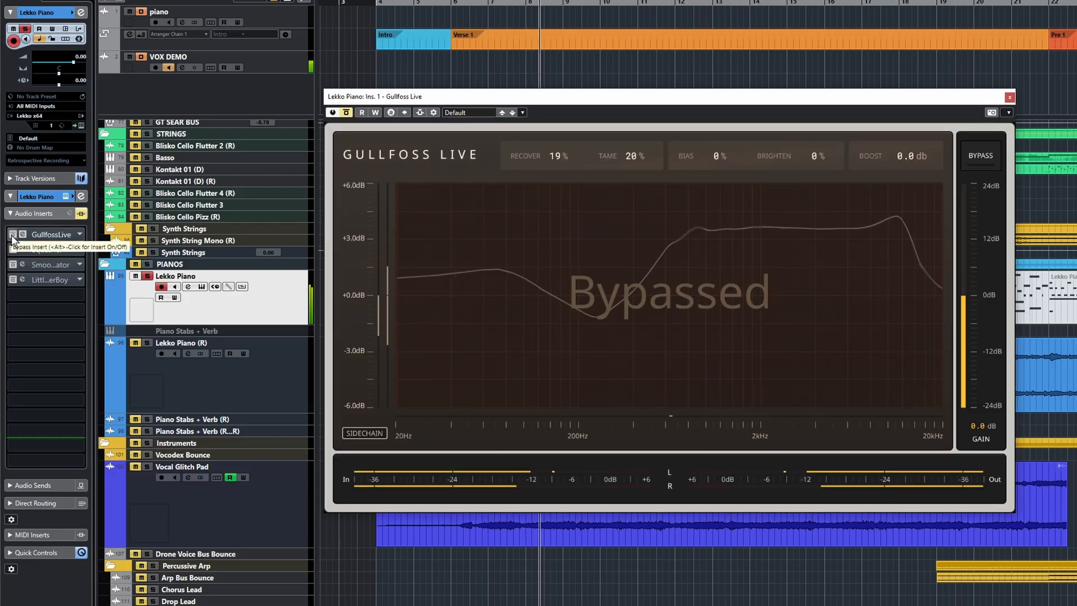
click(12, 234)
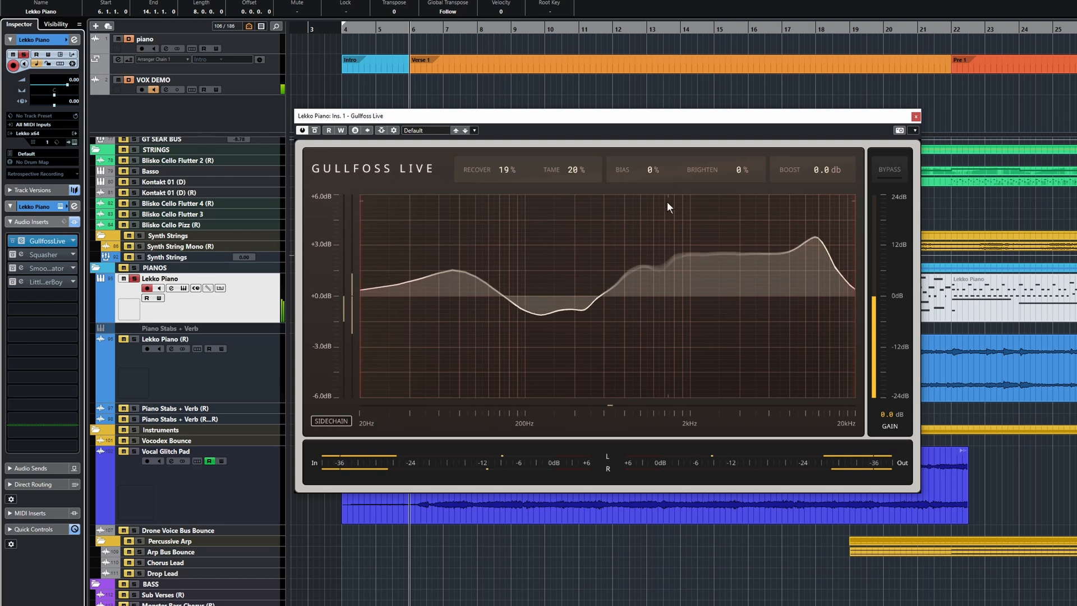
click(15, 257)
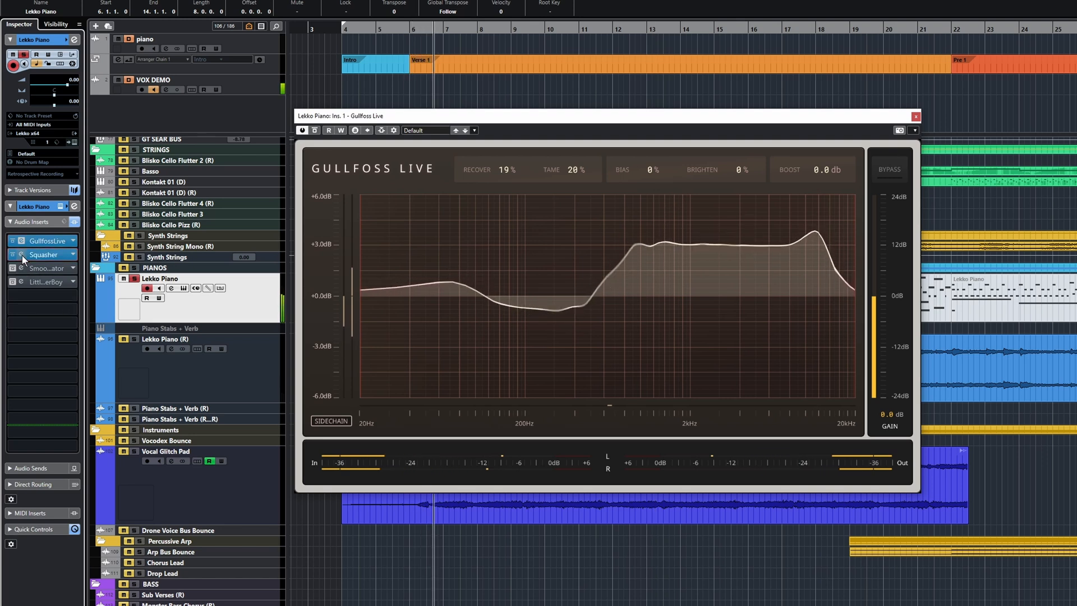
click(22, 255)
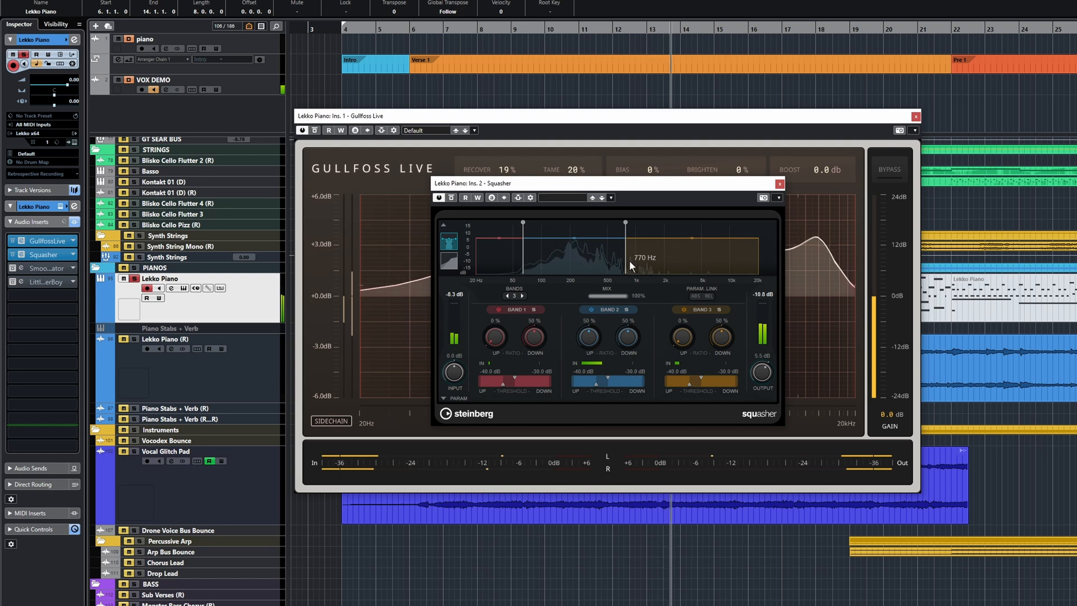
- Compare the Lekko Piano sound with the Squasher insert bypassed and active
click(268, 298)
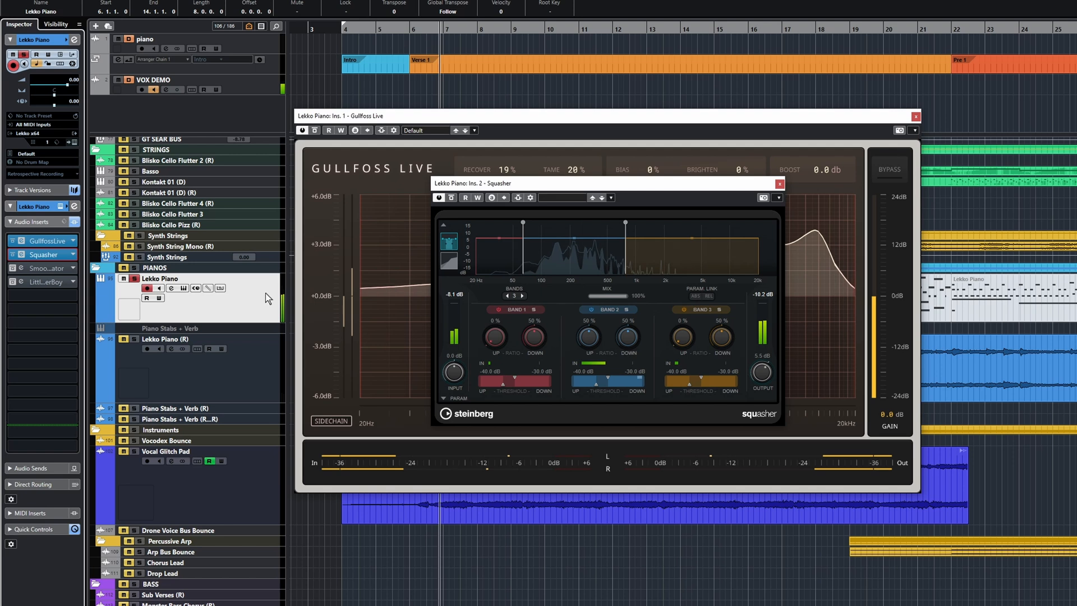
click(452, 199)
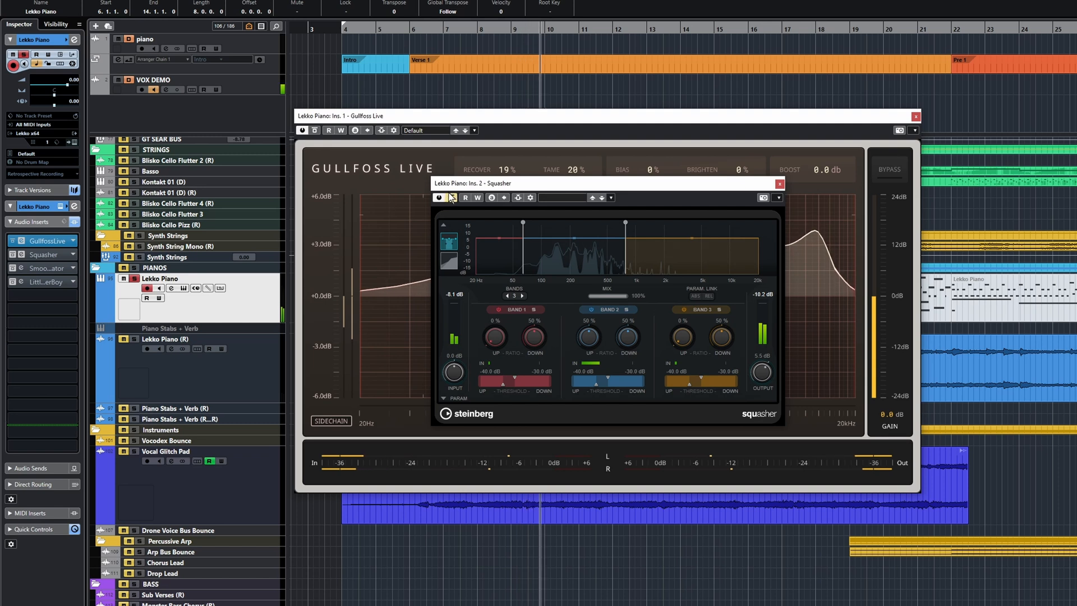
click(452, 198)
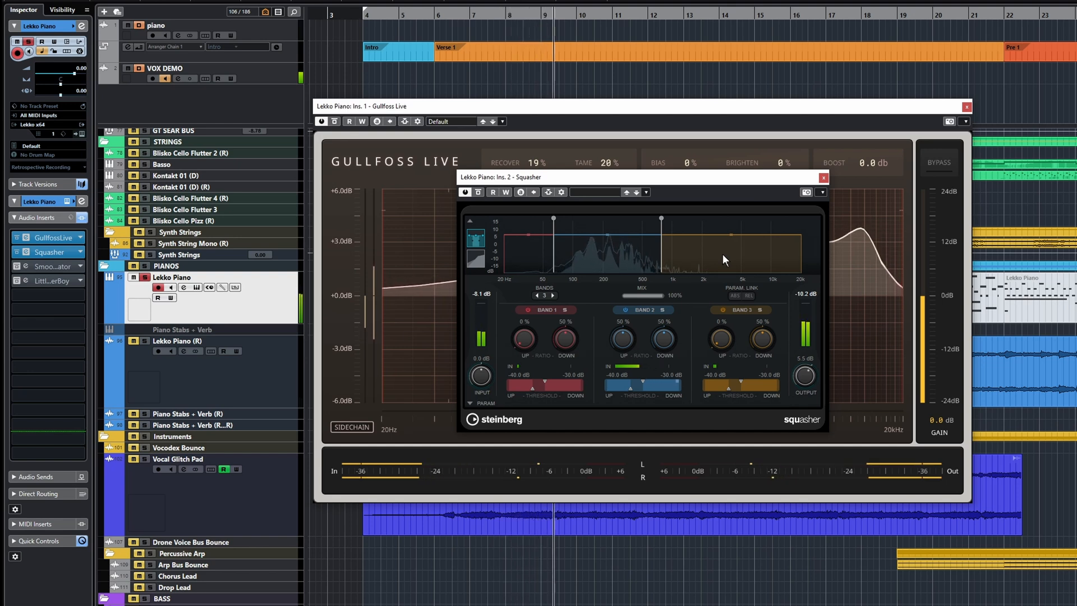
- Reactivate the Smooth Operator and LittleAlterBoy inserts on Lekko Piano and open their settings
click(26, 267)
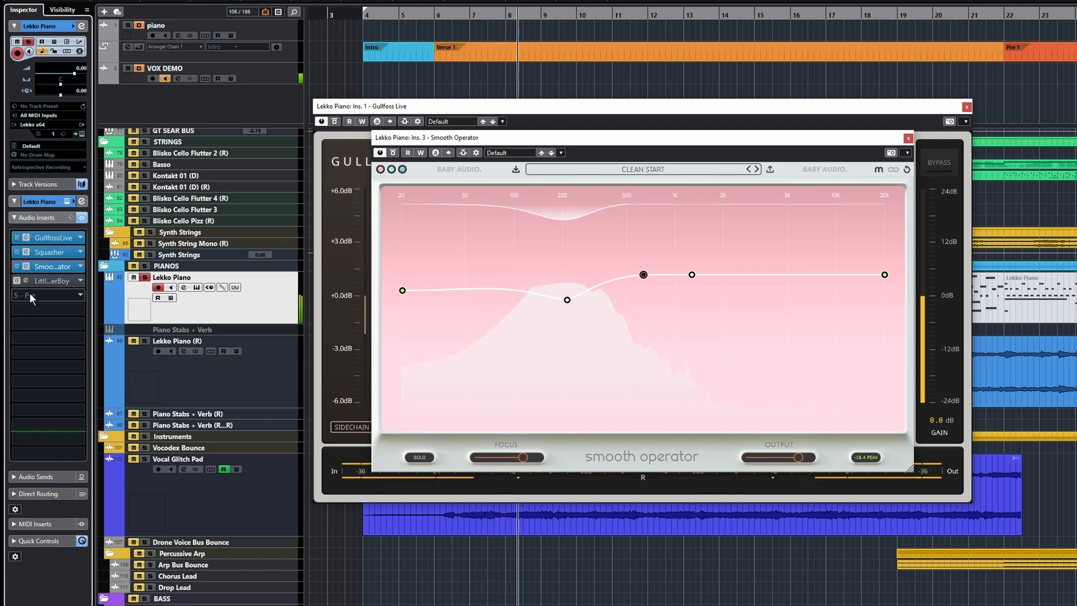
click(17, 283)
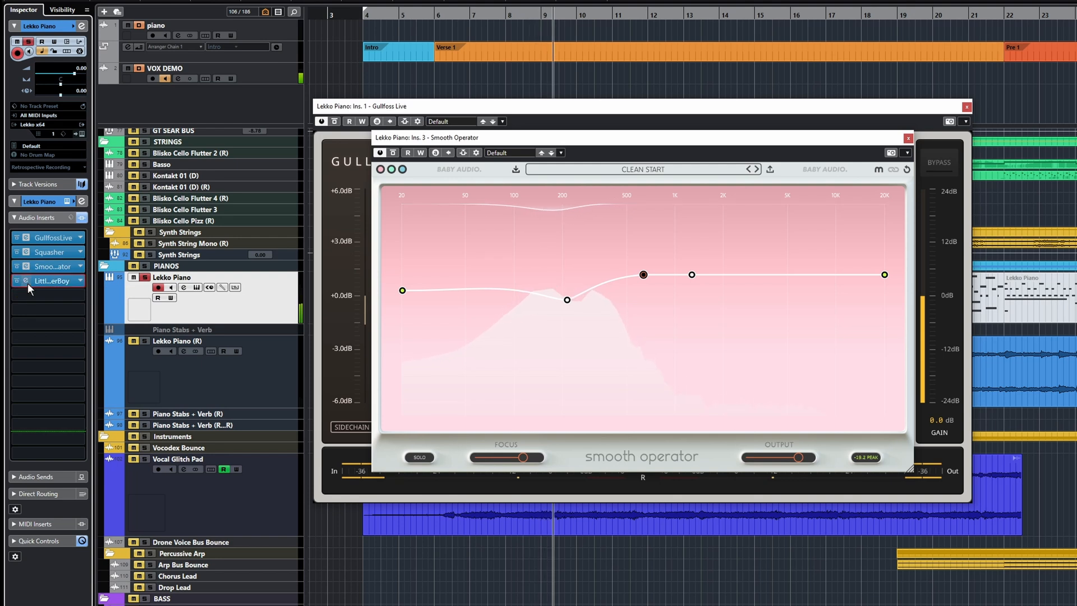
click(26, 281)
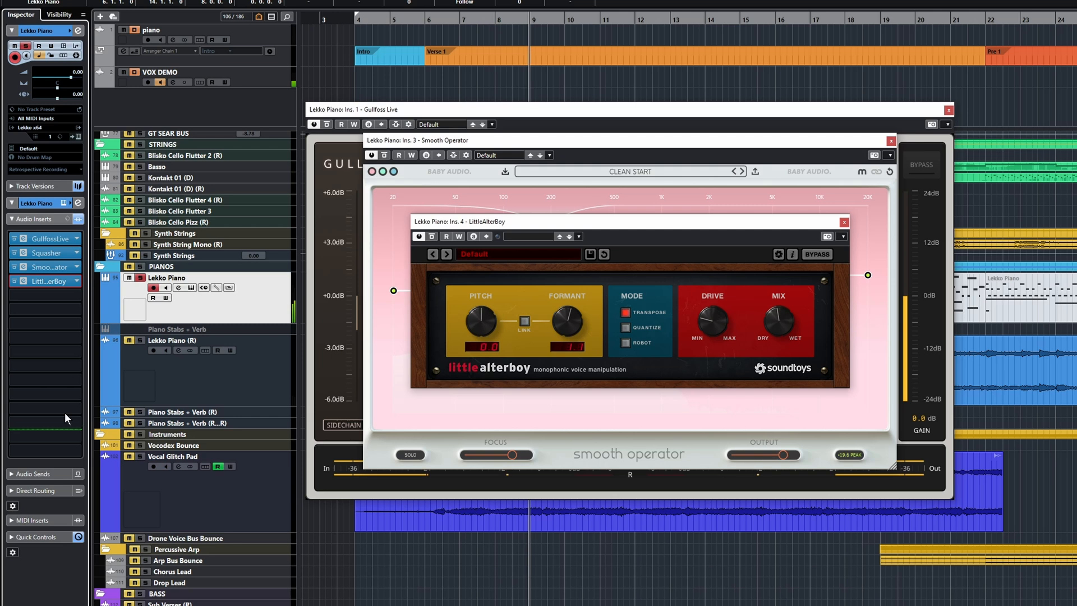
- Solo Vocal Glitch Pad together with the piano and close all four open plug-in windows
click(140, 457)
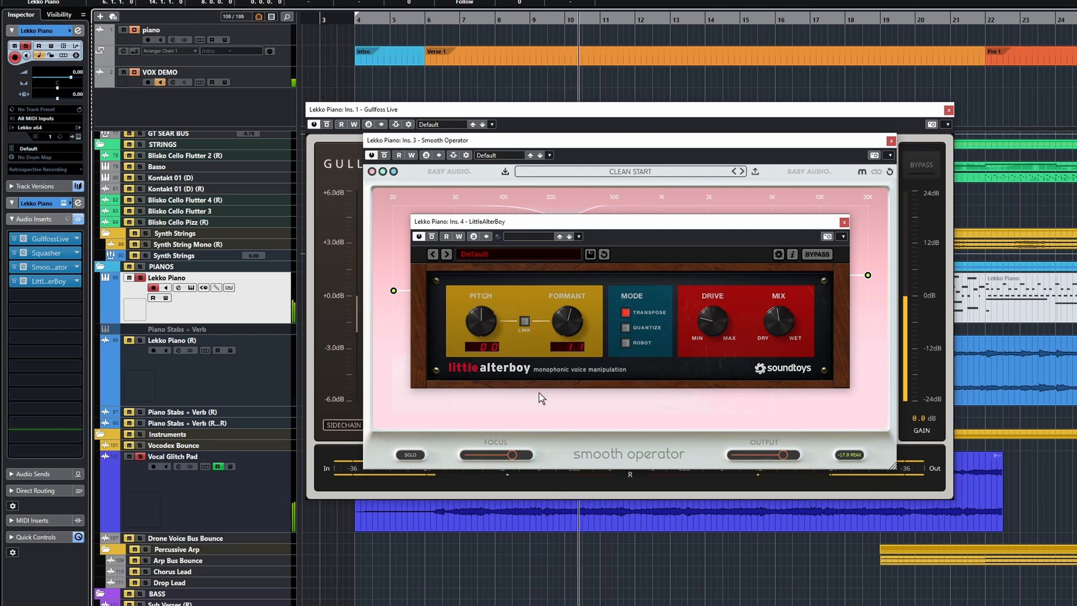
click(949, 110)
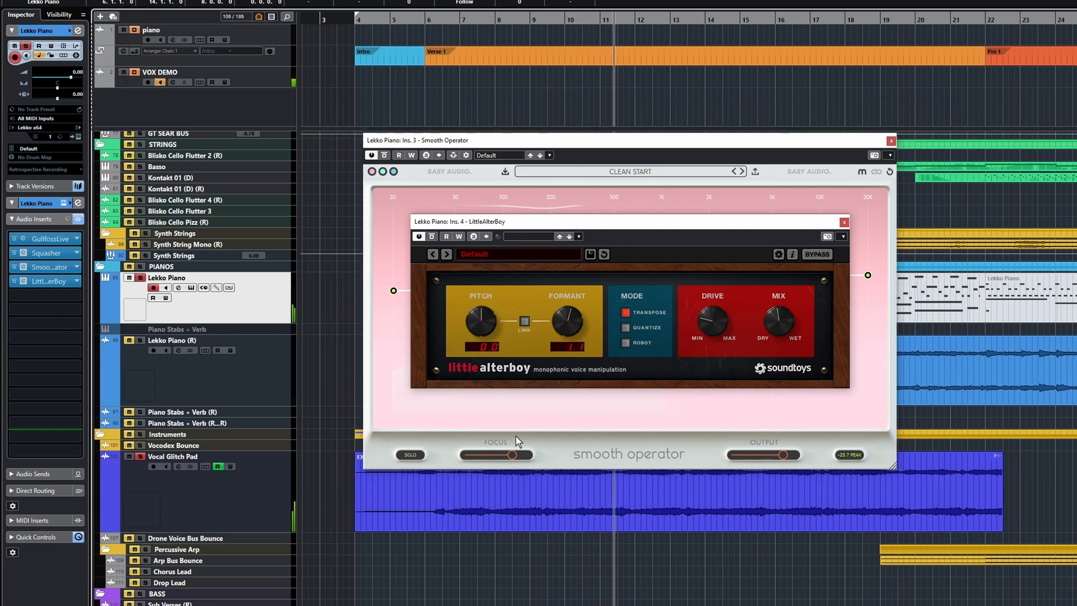
click(844, 223)
click(891, 140)
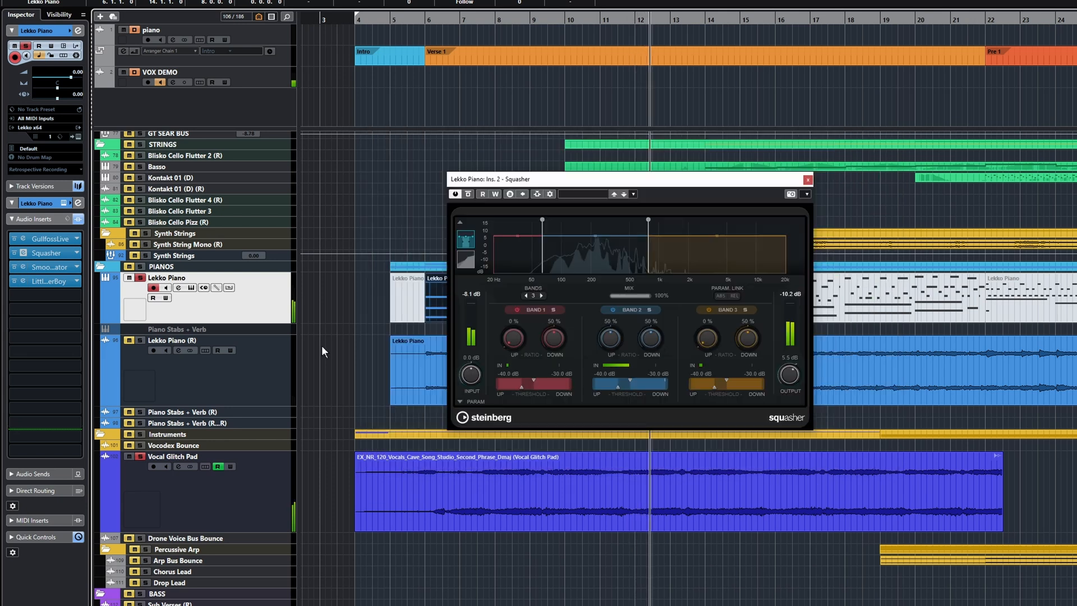
click(813, 174)
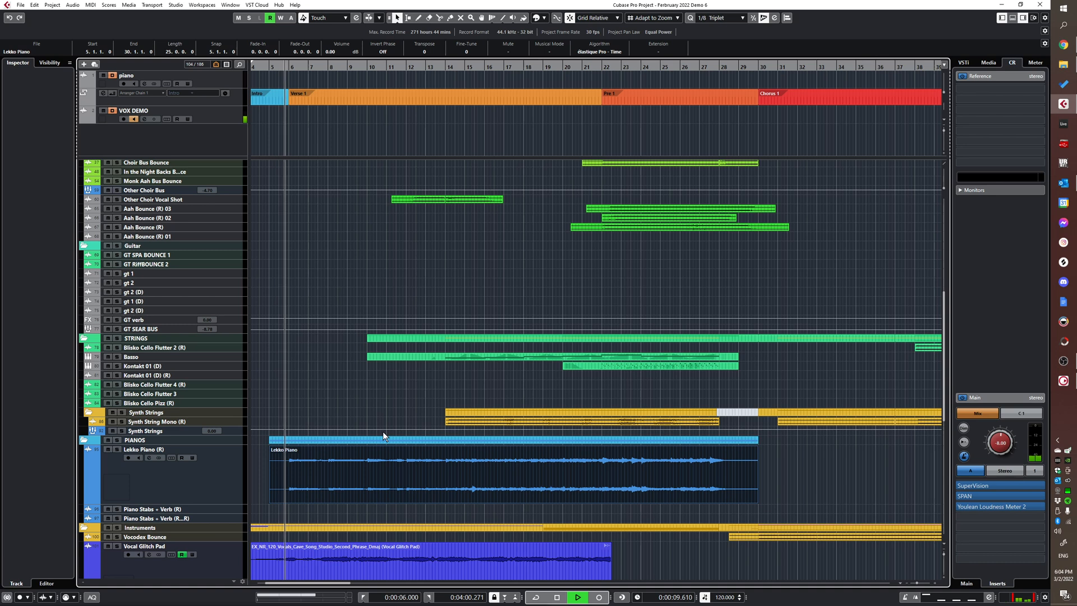
- Solo the VOCALS folder while the song plays
scroll(337, 410, up, 5)
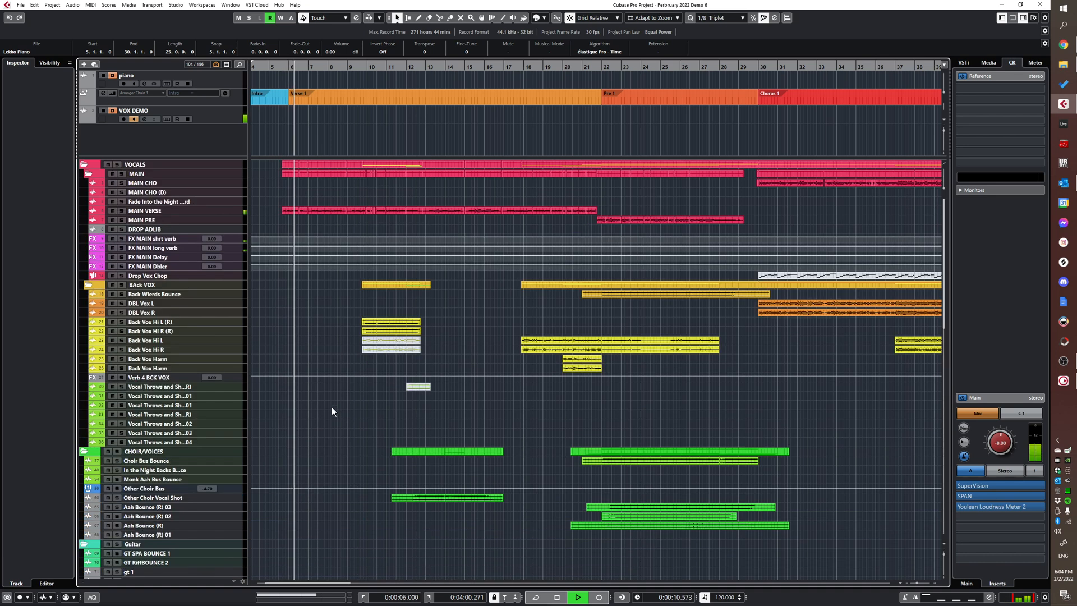
click(119, 165)
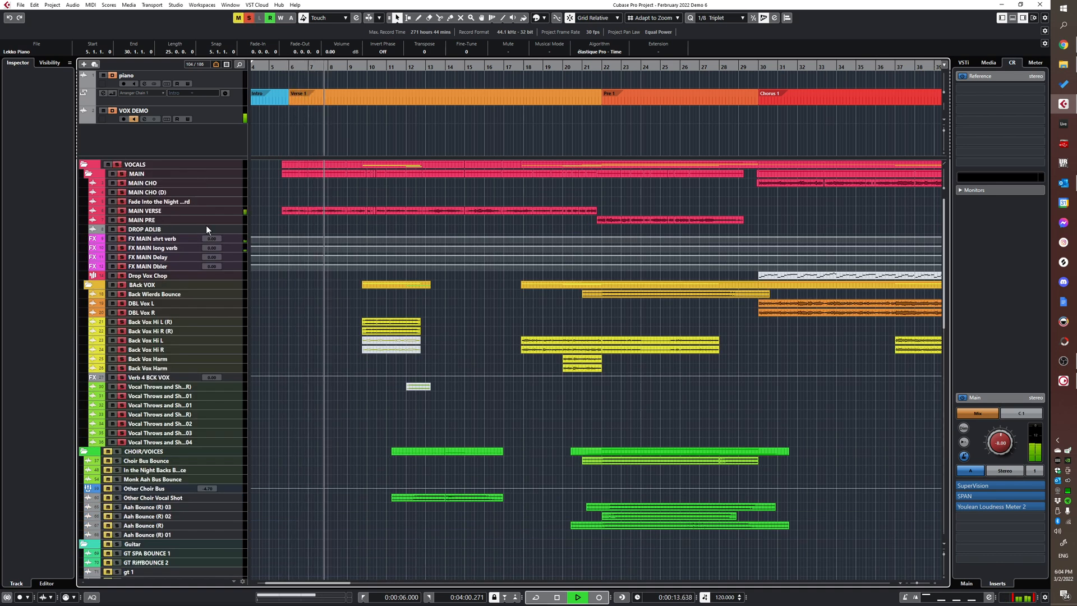
- Enlarge the MAIN VERSE track in the arrangement and expand its list of inserts
click(224, 212)
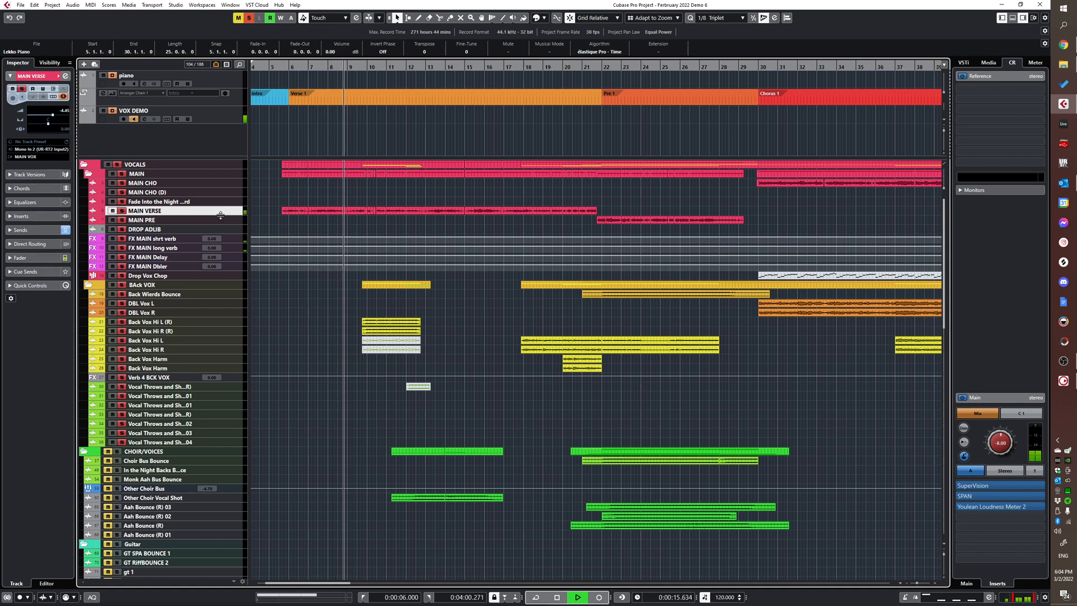
drag(215, 214, 213, 257)
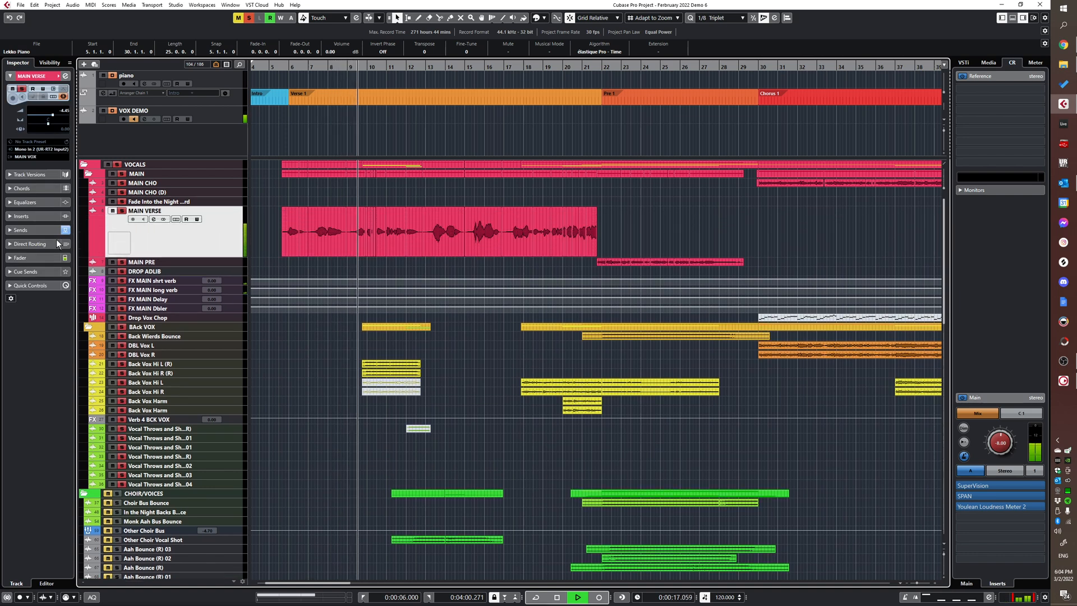
click(28, 216)
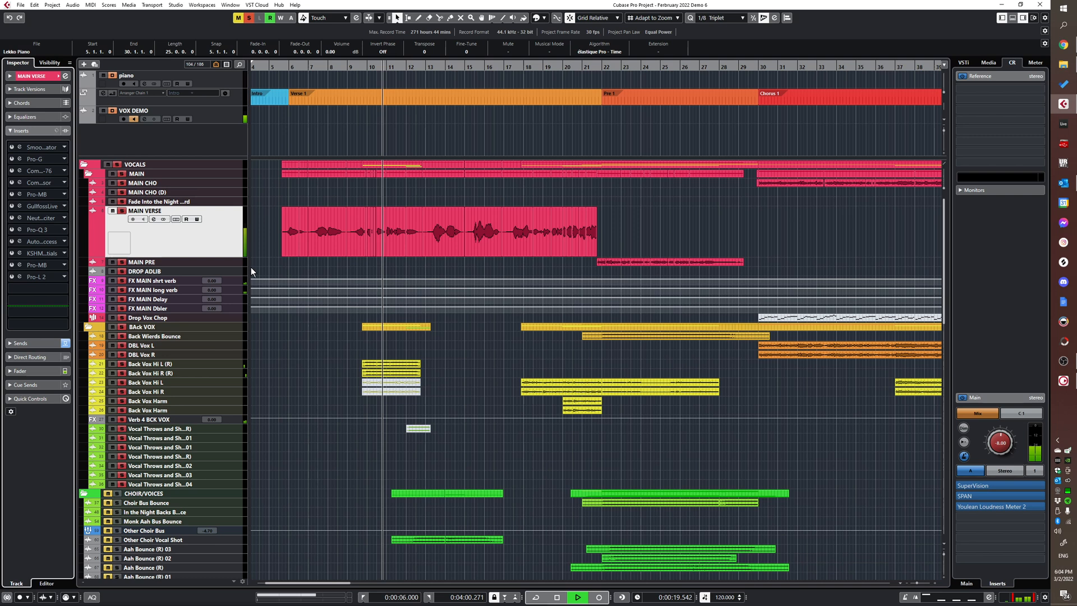
scroll(311, 436, up, 2)
scroll(300, 437, down, 3)
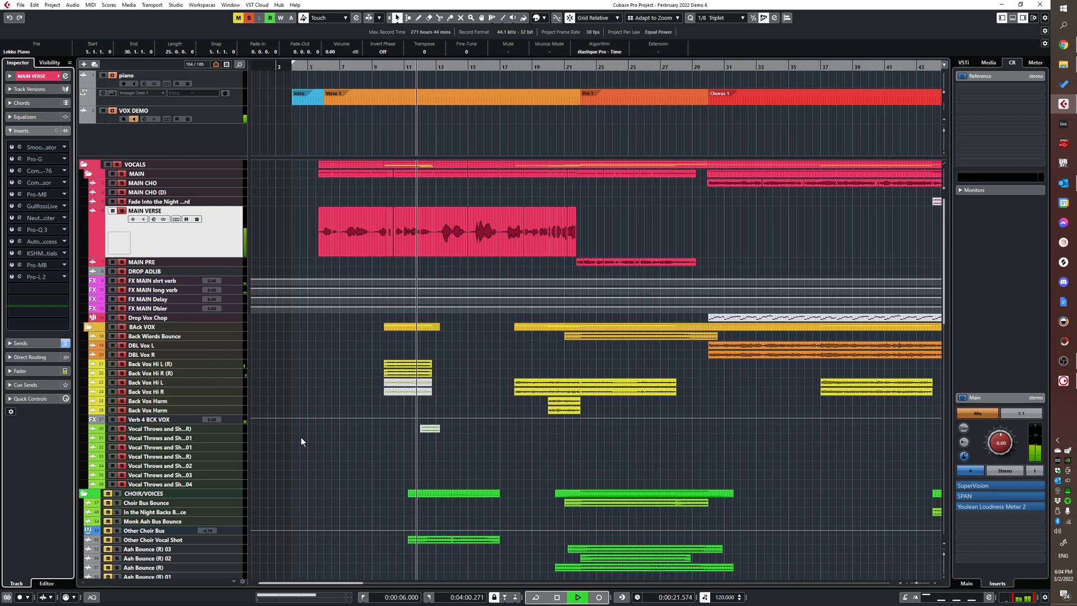
- Stop playback, survey the arrangement with the folders below VOCALS collapsed, and reselect the MAIN VERSE track
key(space)
scroll(473, 207, down, 8)
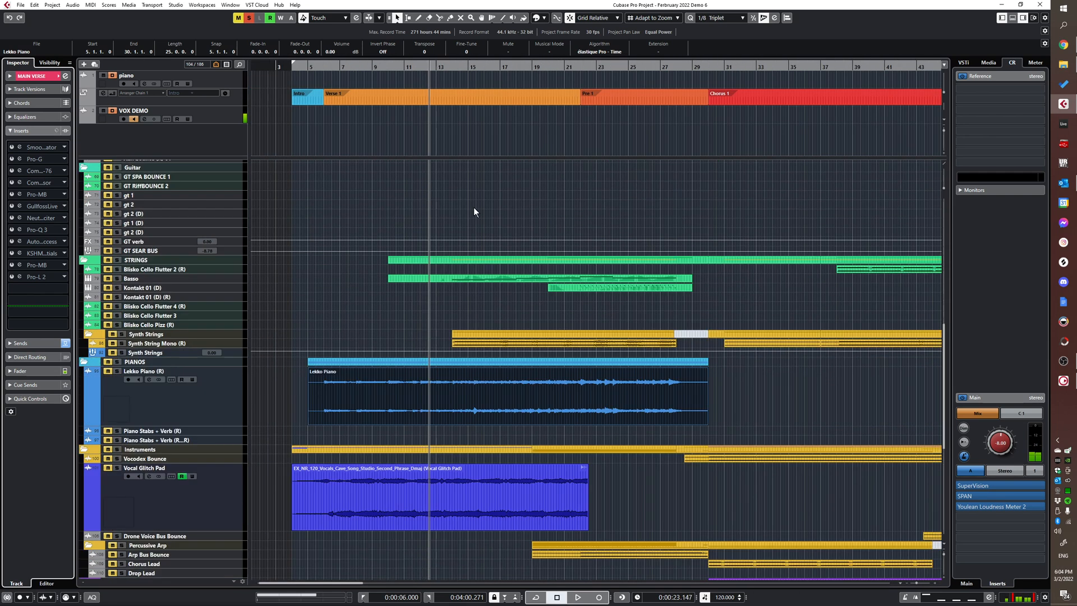
scroll(473, 211, up, 8)
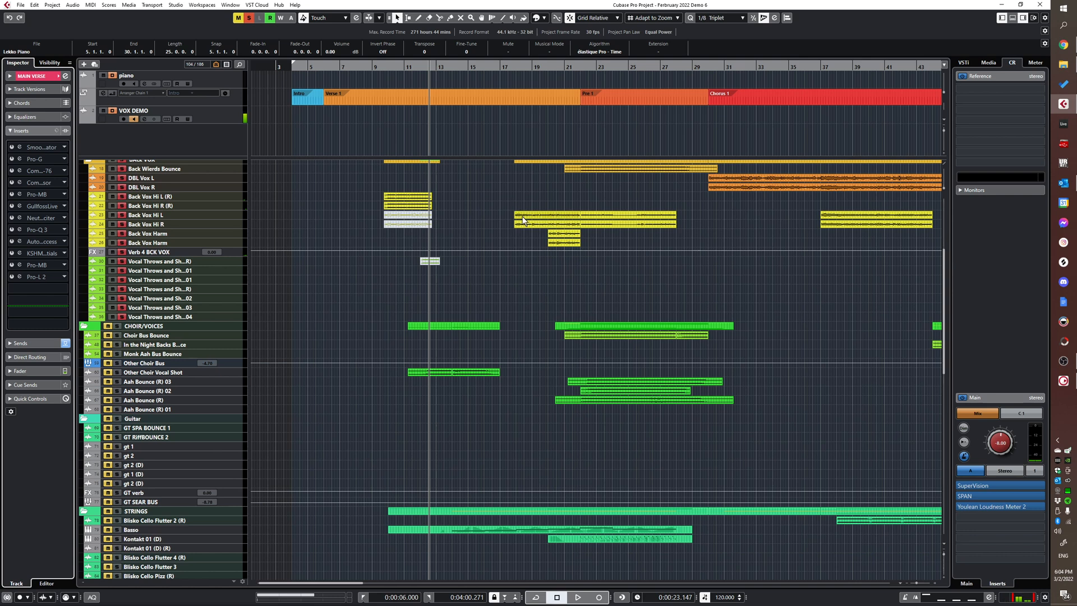
scroll(507, 241, down, 3)
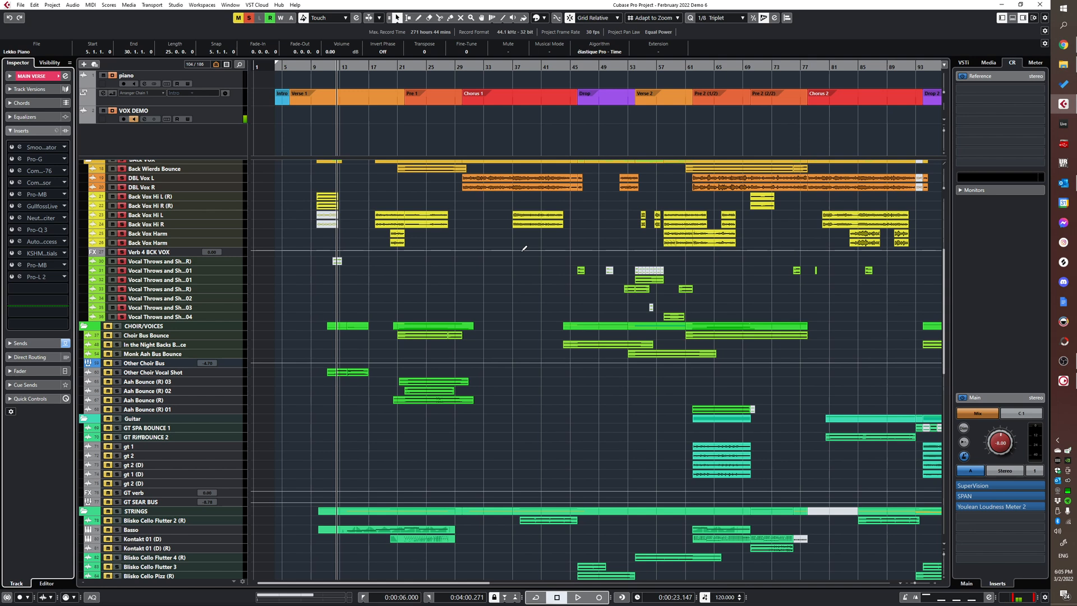
scroll(562, 239, down, 3)
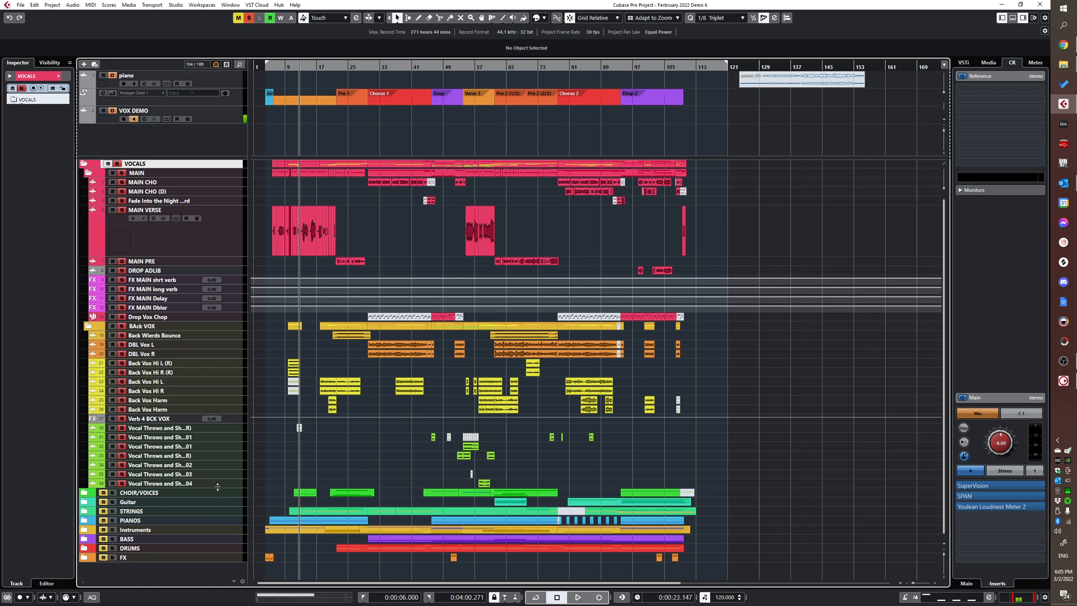
key(h)
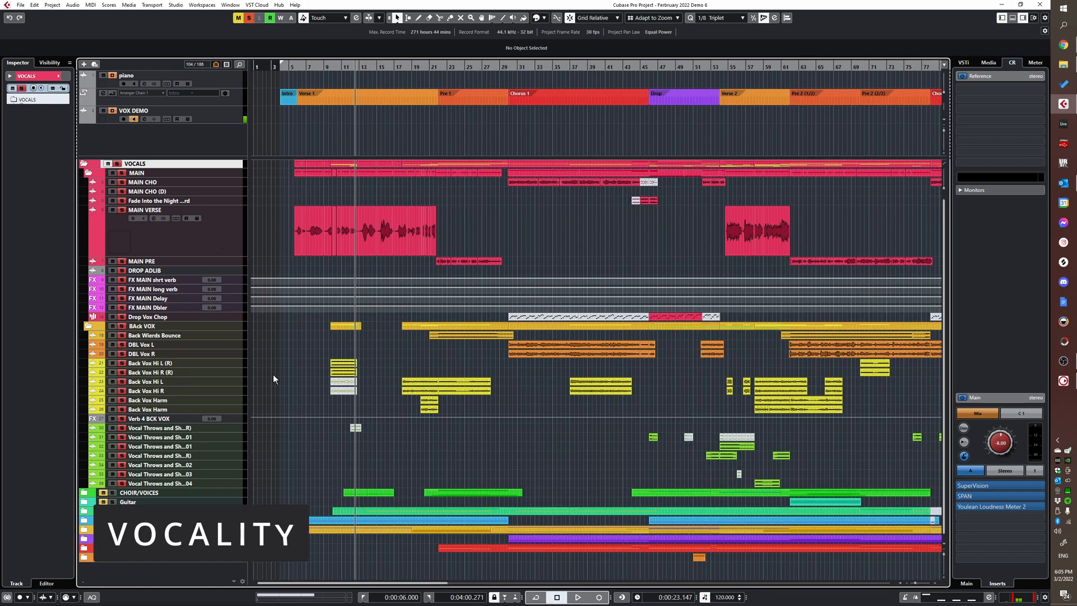
click(232, 235)
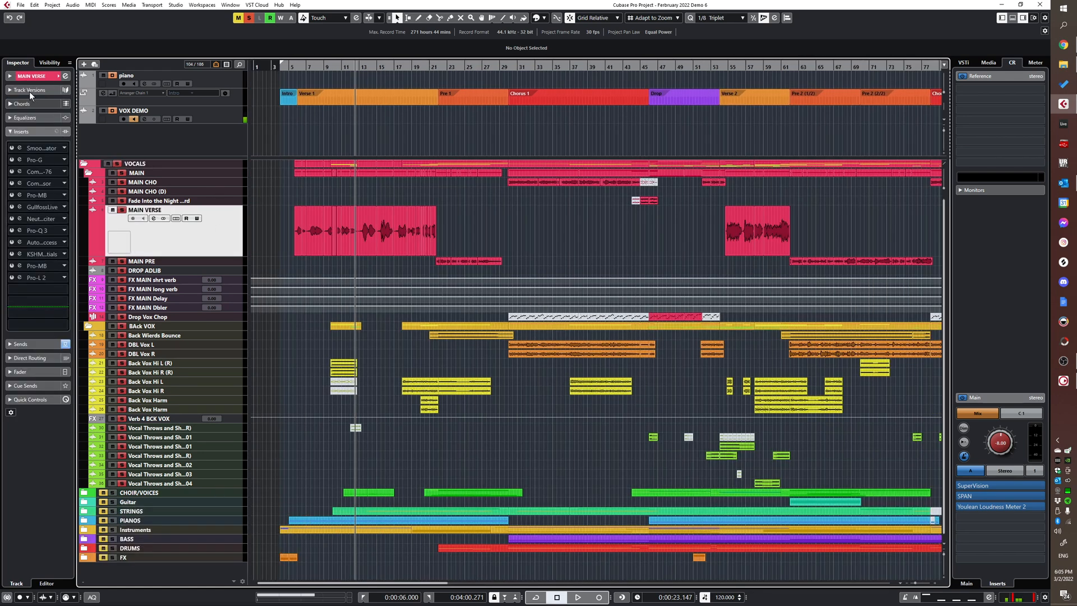
- Look through the track visibility list and focus the arrangement view on the intro and first verse
click(45, 63)
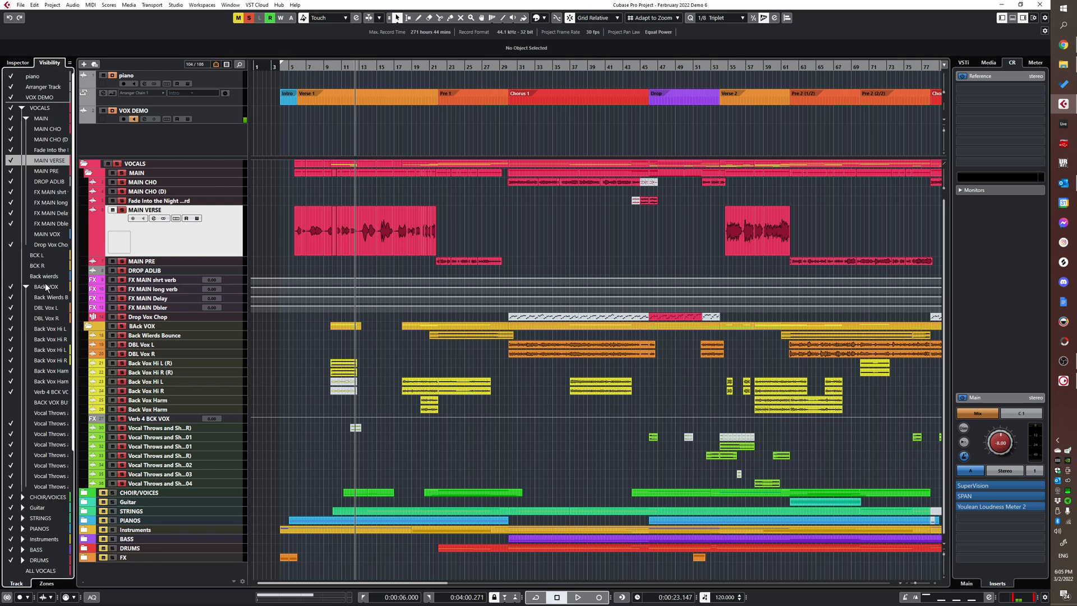
scroll(45, 283, down, 3)
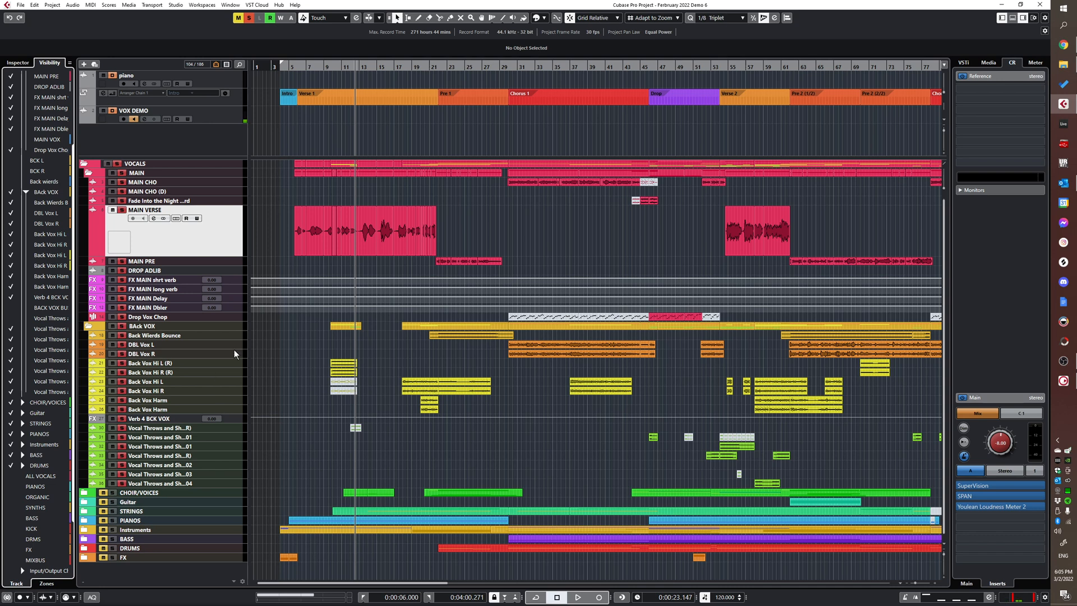
key(h)
key(h)
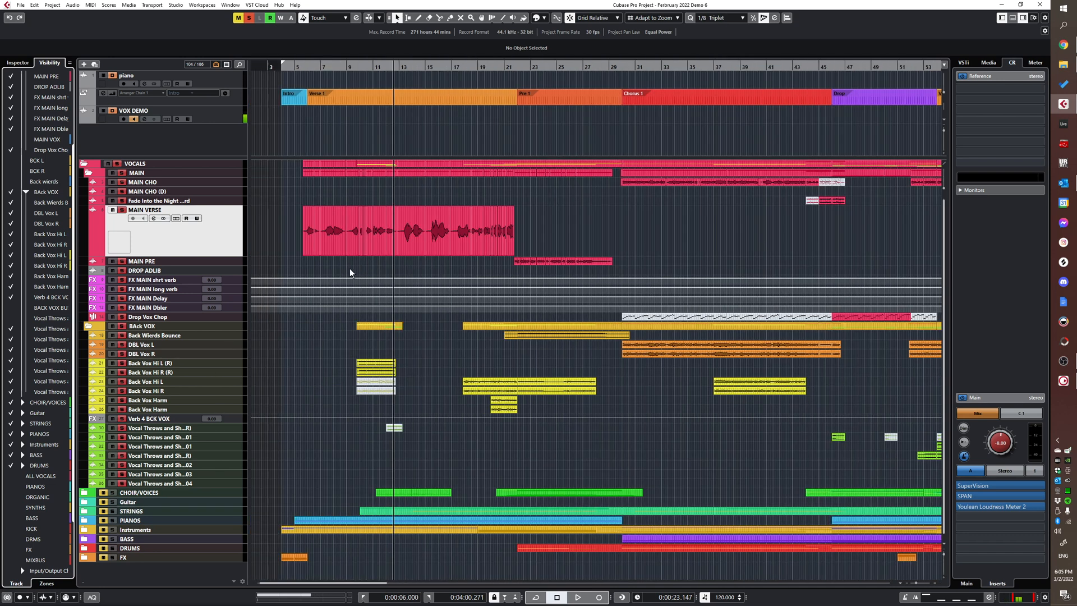
key(h)
key(h)
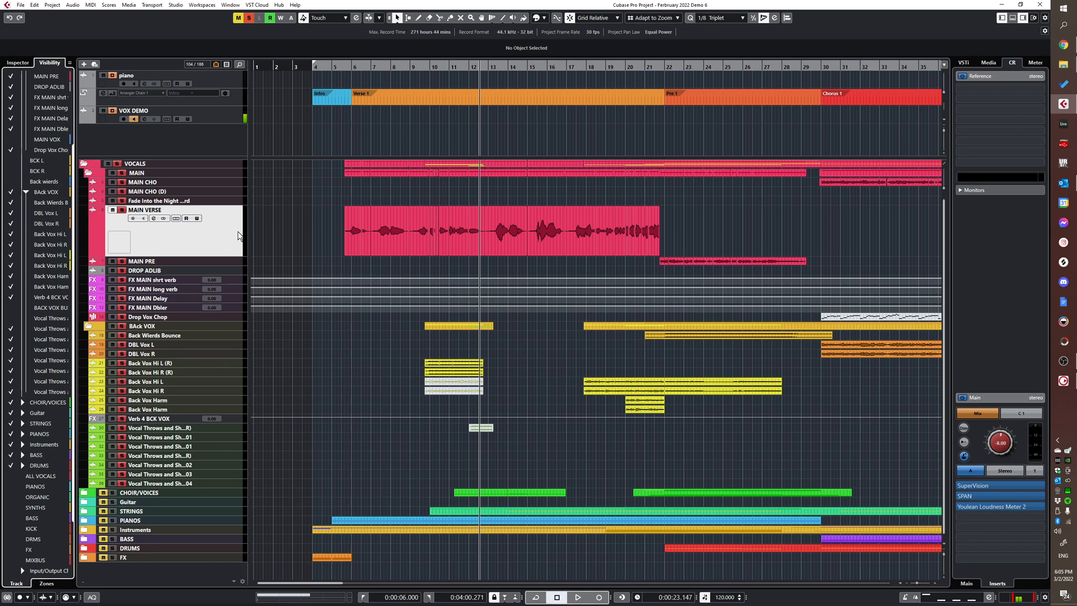
- Select the MAIN VERSE track and audition its vocal with the list of inserts shown
click(227, 224)
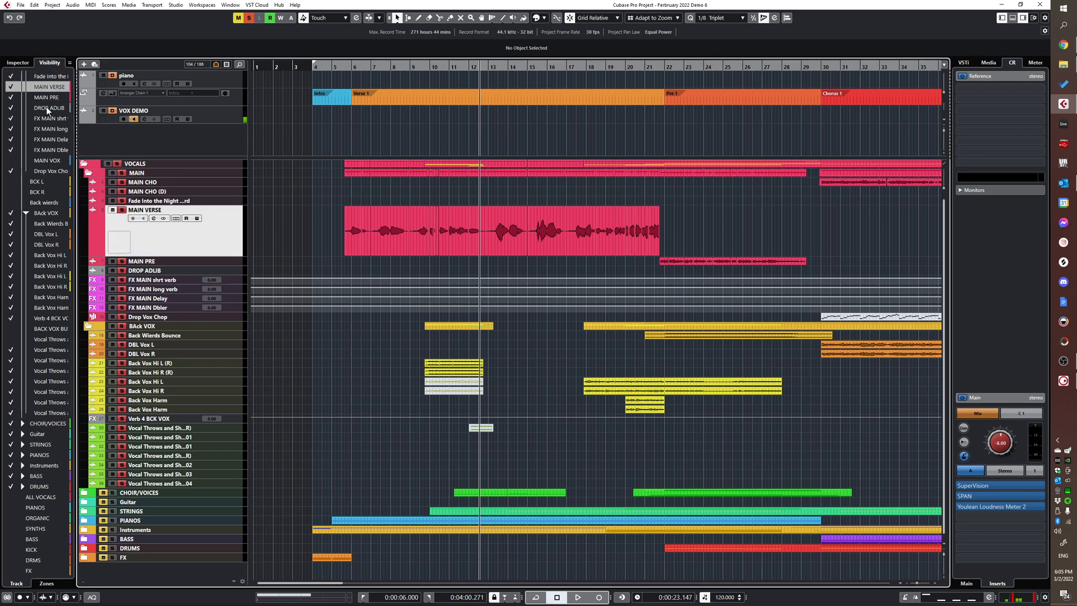
key(space)
click(27, 61)
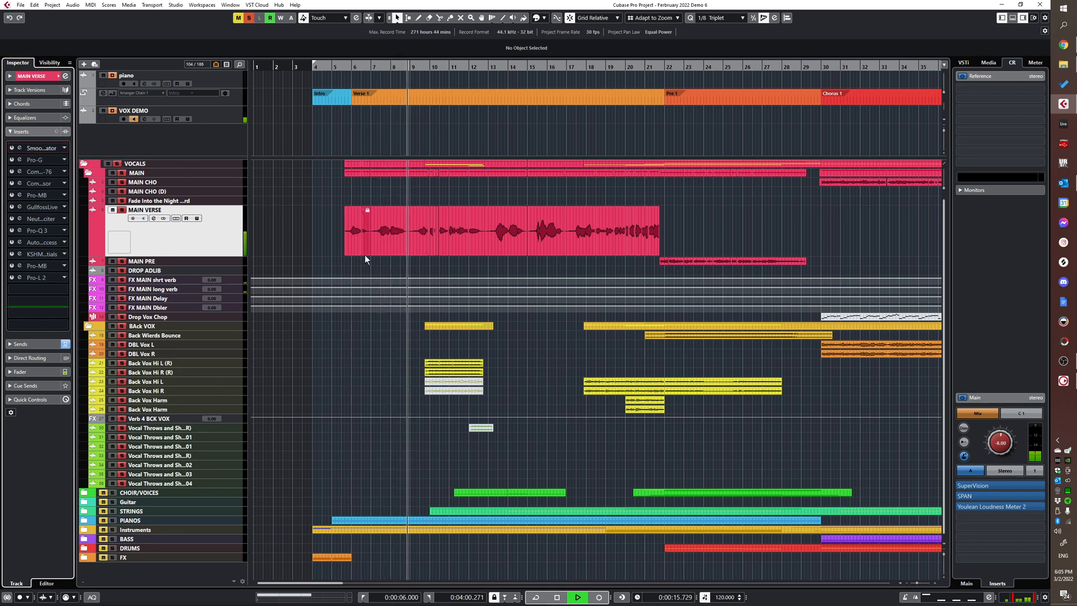
key(space)
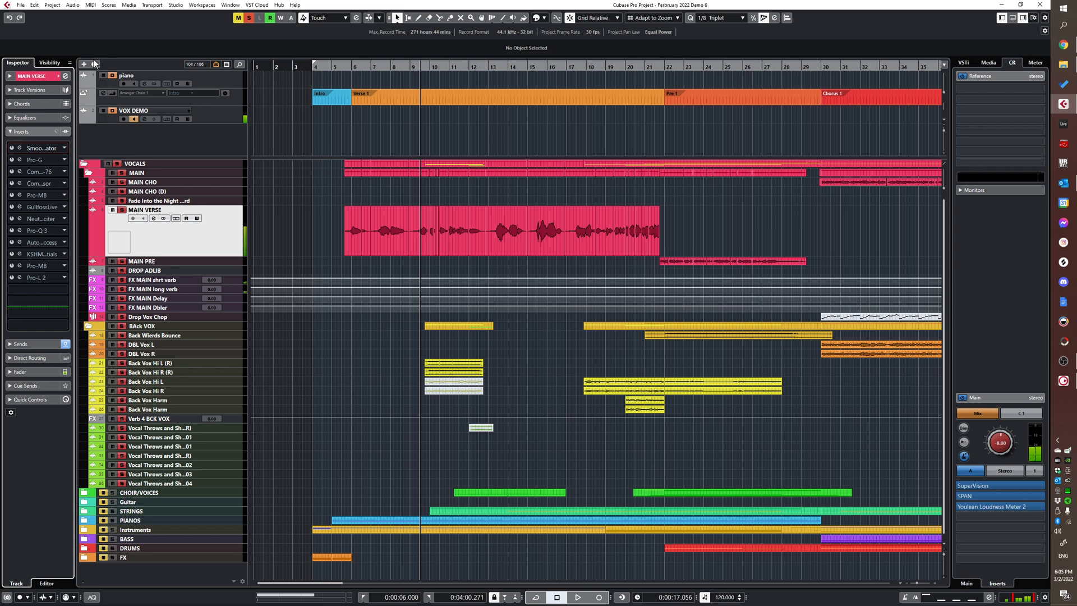
- Unfreeze the MAIN VERSE channel while keeping its freeze files
click(48, 77)
click(64, 98)
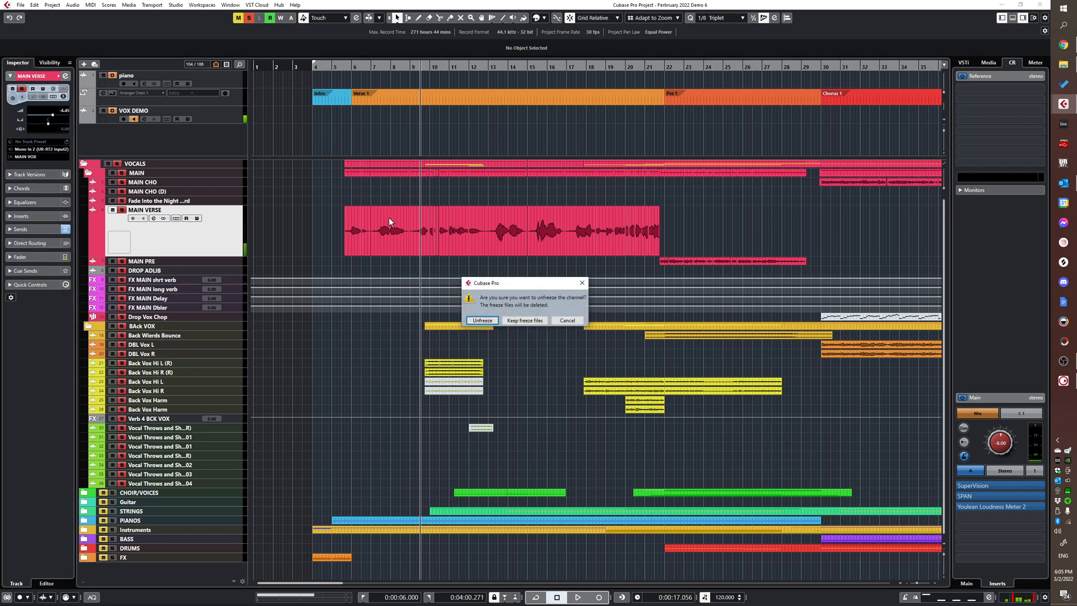
click(534, 321)
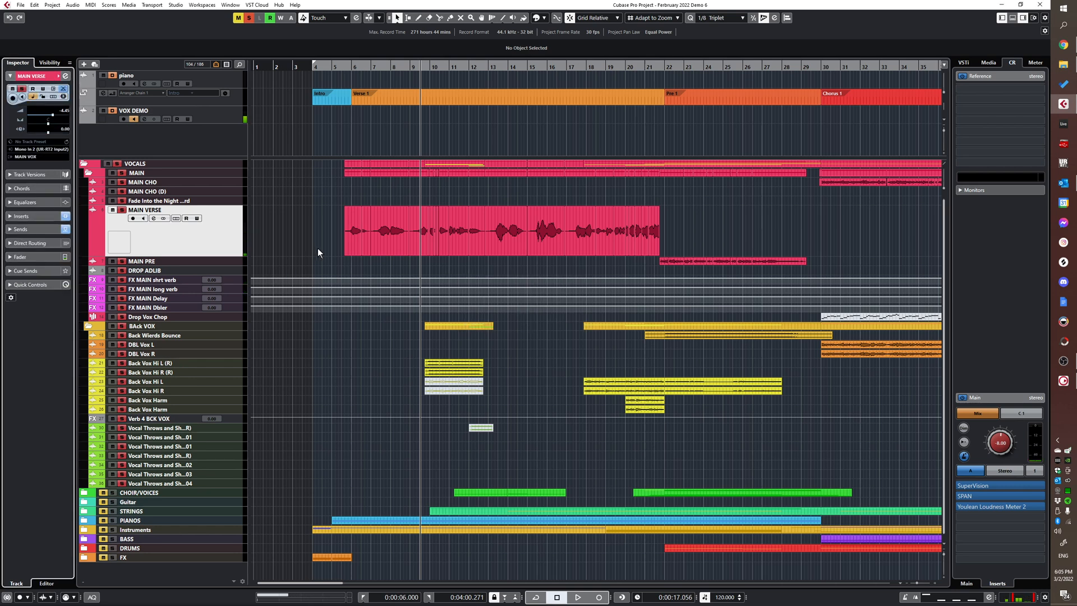
- Play MAIN VERSE from the start of Verse 1 and open its Smooth Operator insert
scroll(320, 243, up, 3)
click(378, 227)
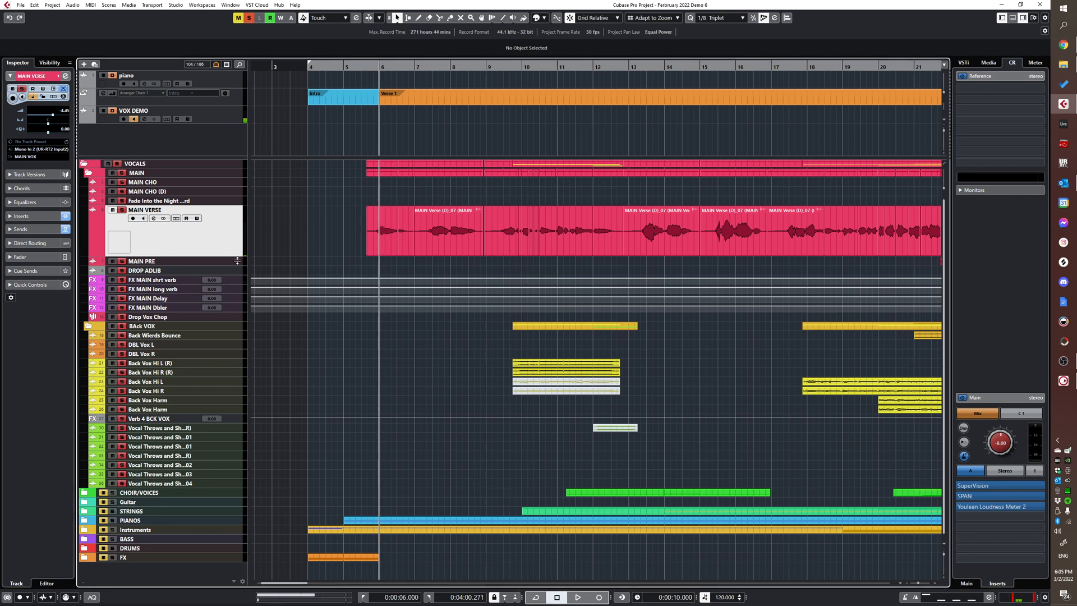
click(32, 216)
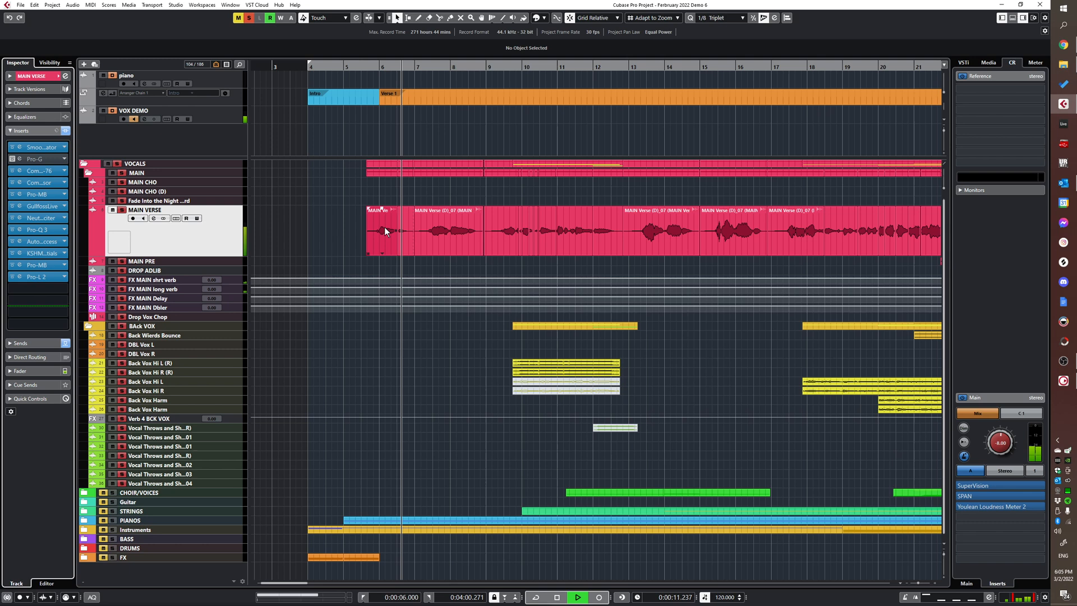
click(40, 146)
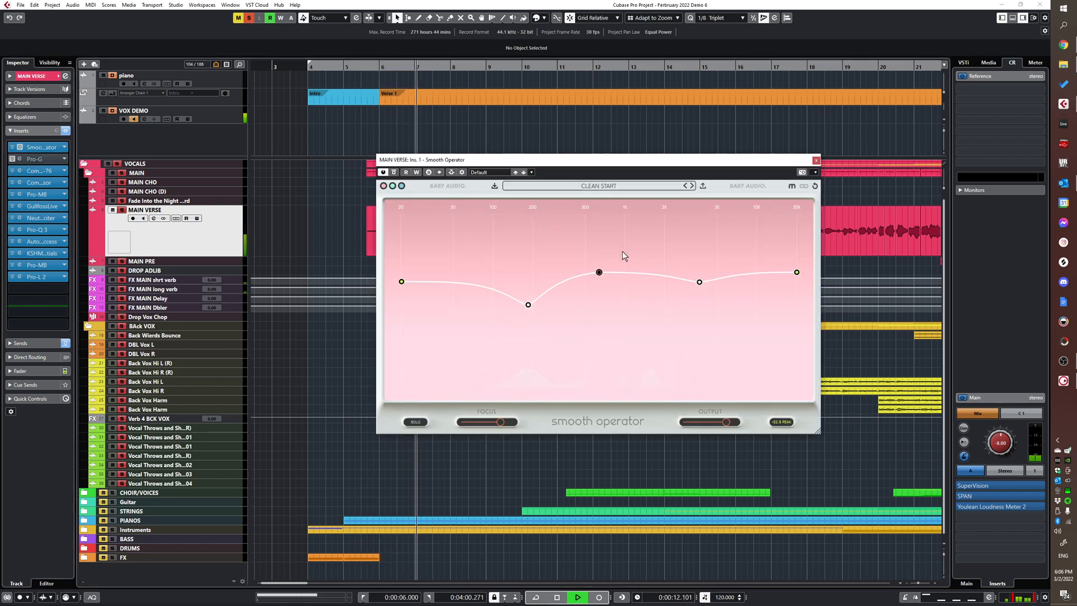
- Bypass all MAIN VERSE inserts and restart playback to hear the unprocessed vocal
click(65, 130)
key(space)
key(space)
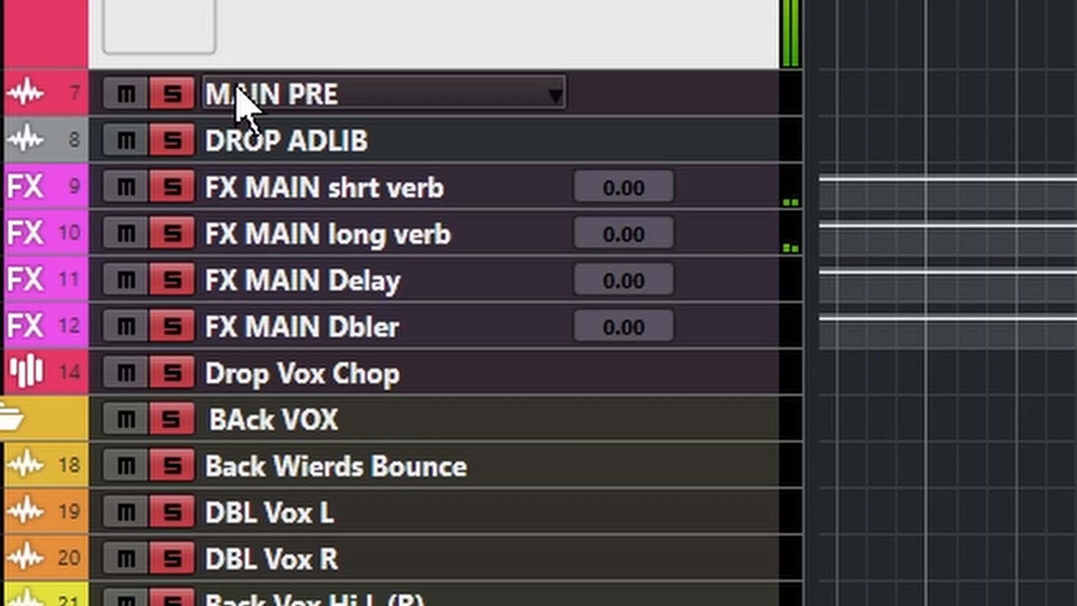
- Mute the FX MAIN shrt verb, long verb, Delay and Dbler tracks
click(112, 280)
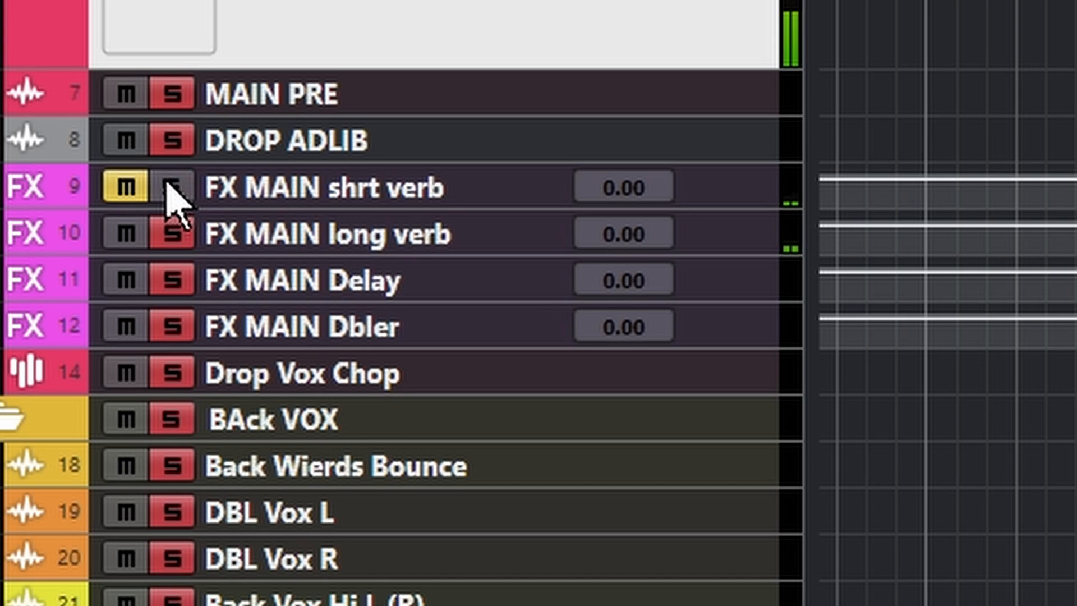
click(137, 233)
click(137, 279)
click(137, 326)
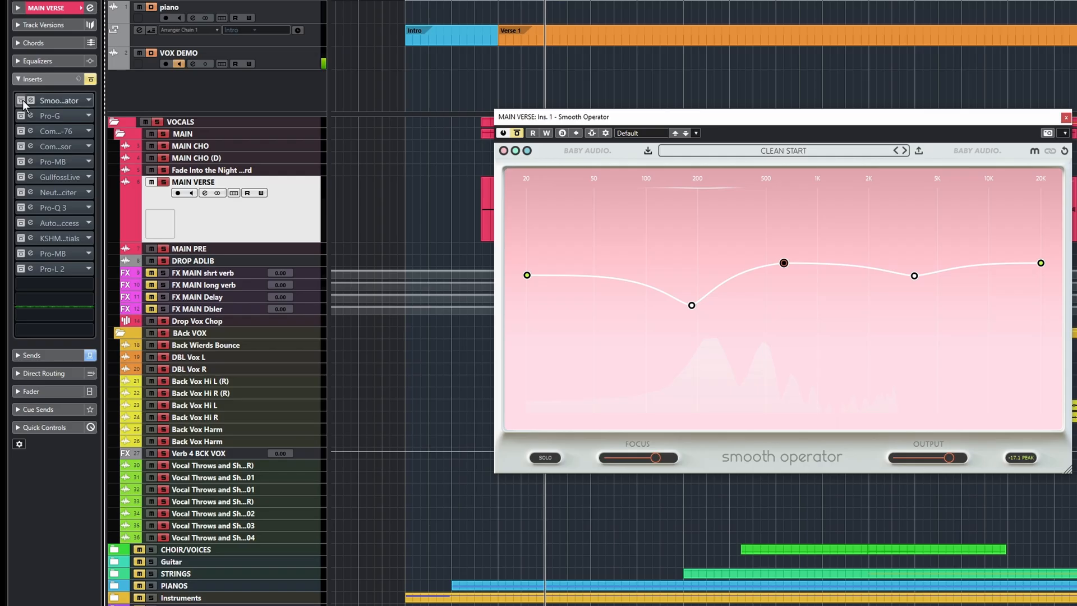
- Reactivate Smooth Operator on MAIN VERSE, and inspect Pro-G in use before closing and bypassing it
click(515, 133)
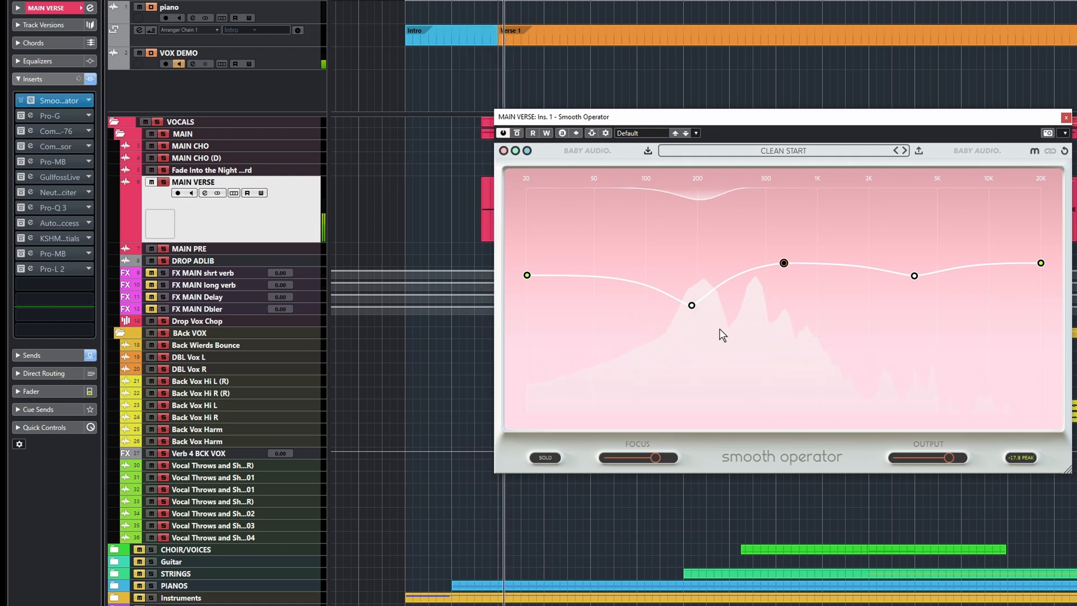
click(22, 116)
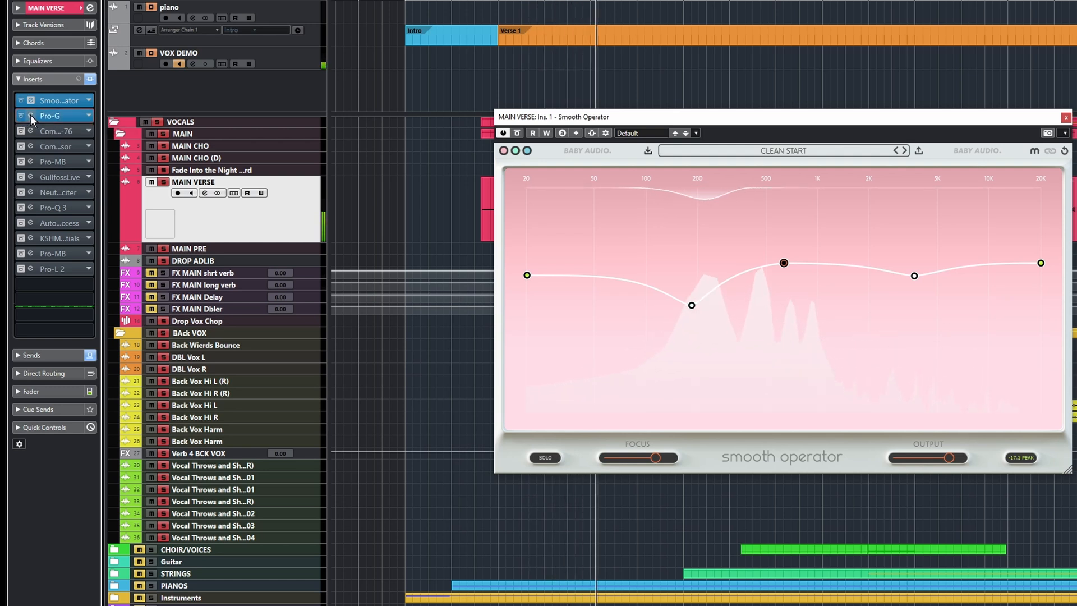
click(30, 115)
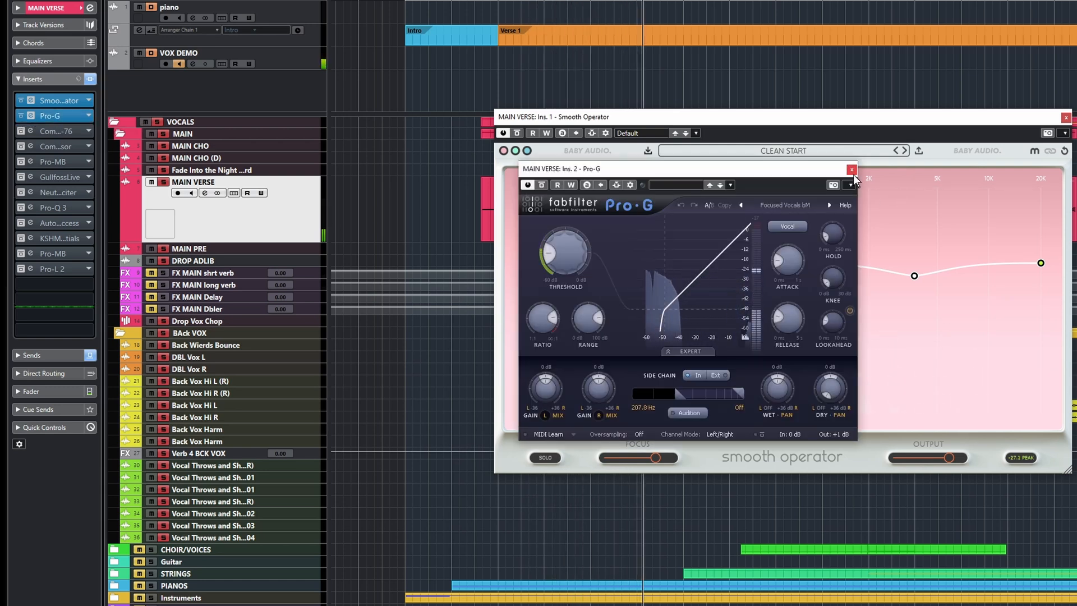
click(851, 170)
click(22, 116)
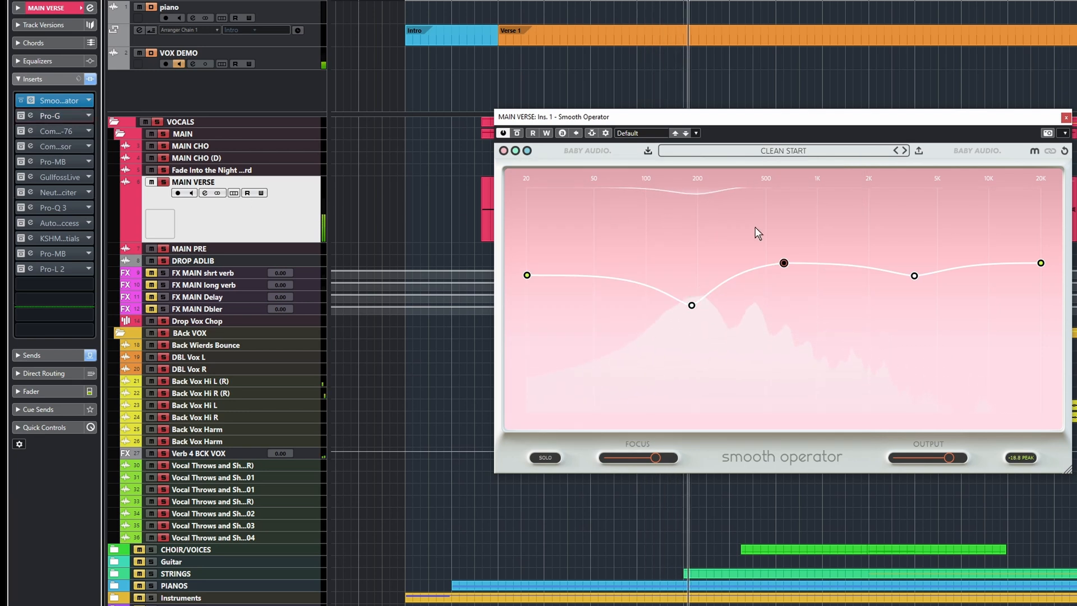
- Move Smooth Operator below the MAIN VERSE clips and magnify the waveforms to examine the vocal's dynamics across the verse
drag(621, 120, 593, 266)
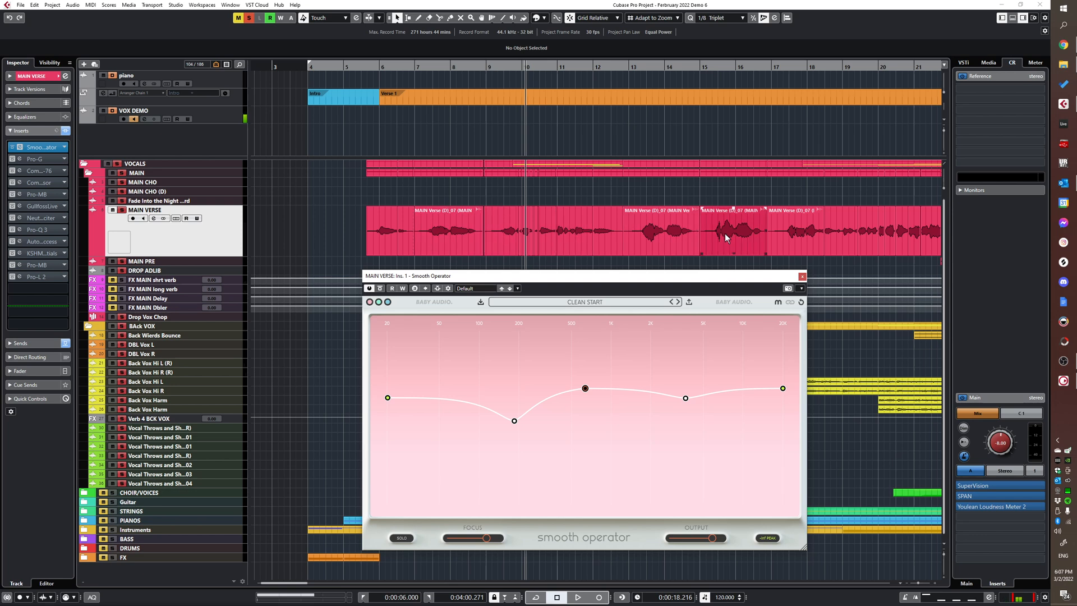
scroll(616, 238, up, 3)
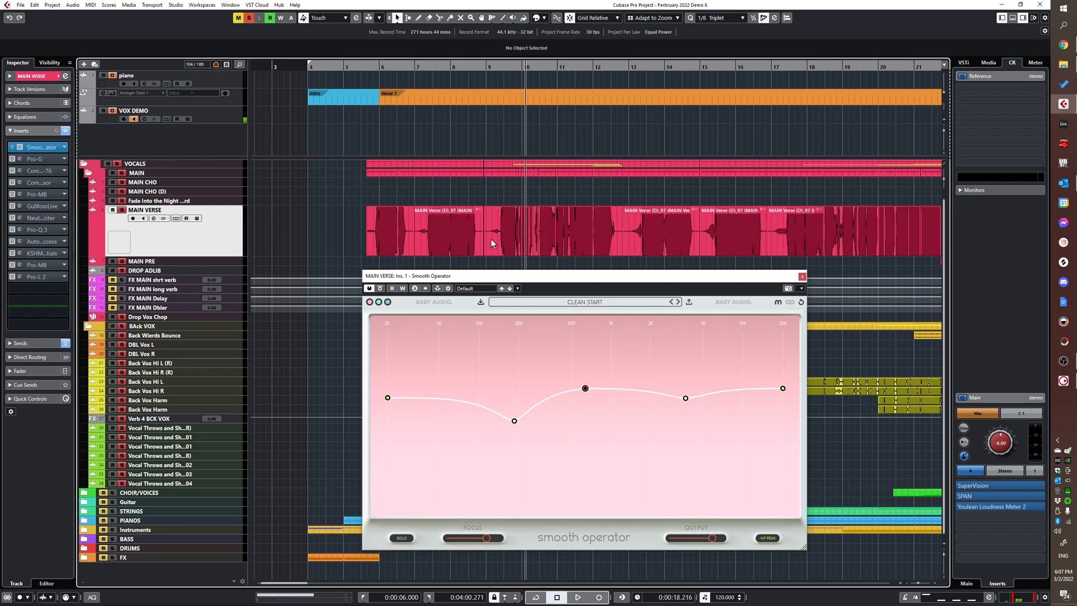
scroll(517, 249, down, 2)
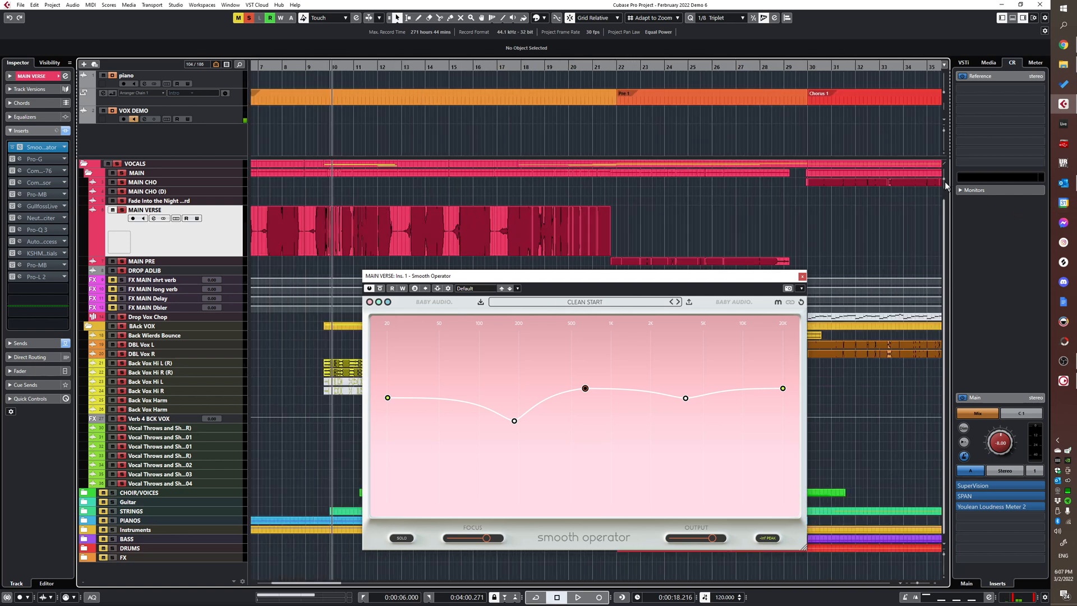
scroll(587, 256, down, 3)
scroll(587, 256, down, 2)
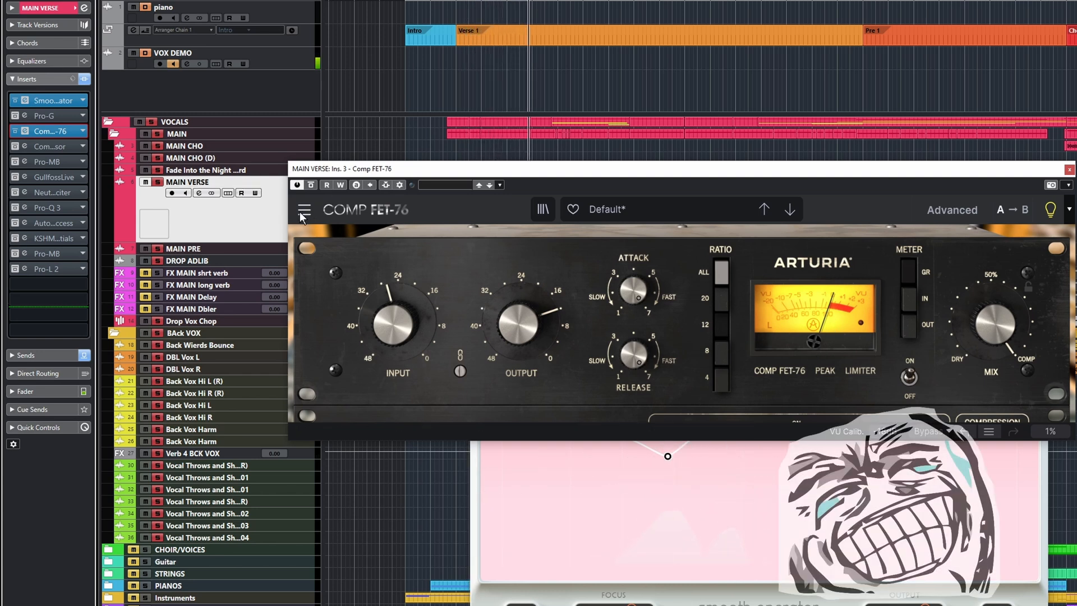
- Compare the MAIN VERSE vocal with Comp FET-76 bypassed and active
click(312, 184)
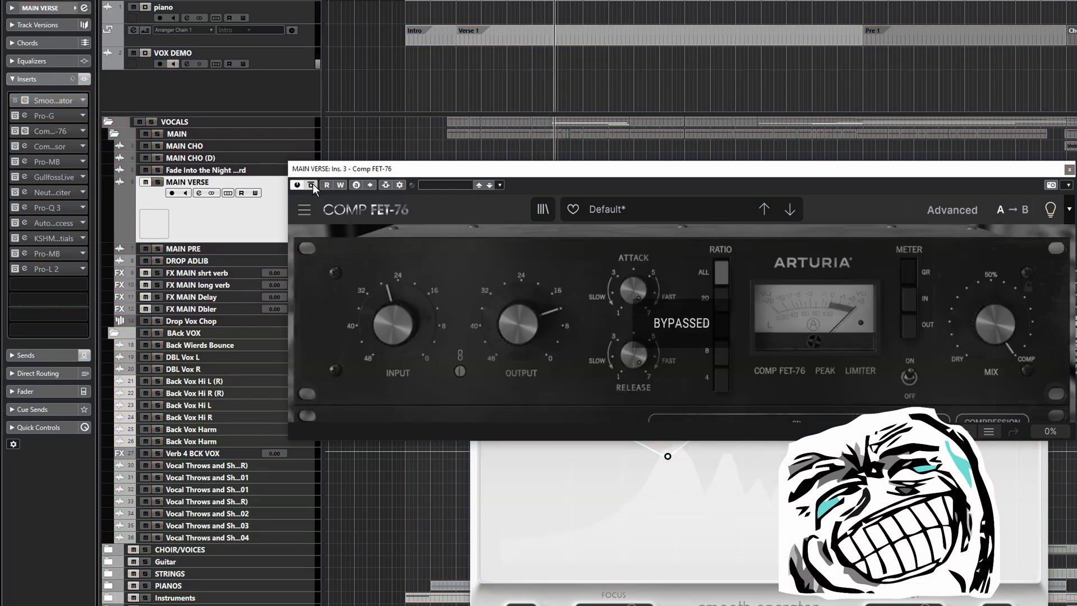
click(312, 185)
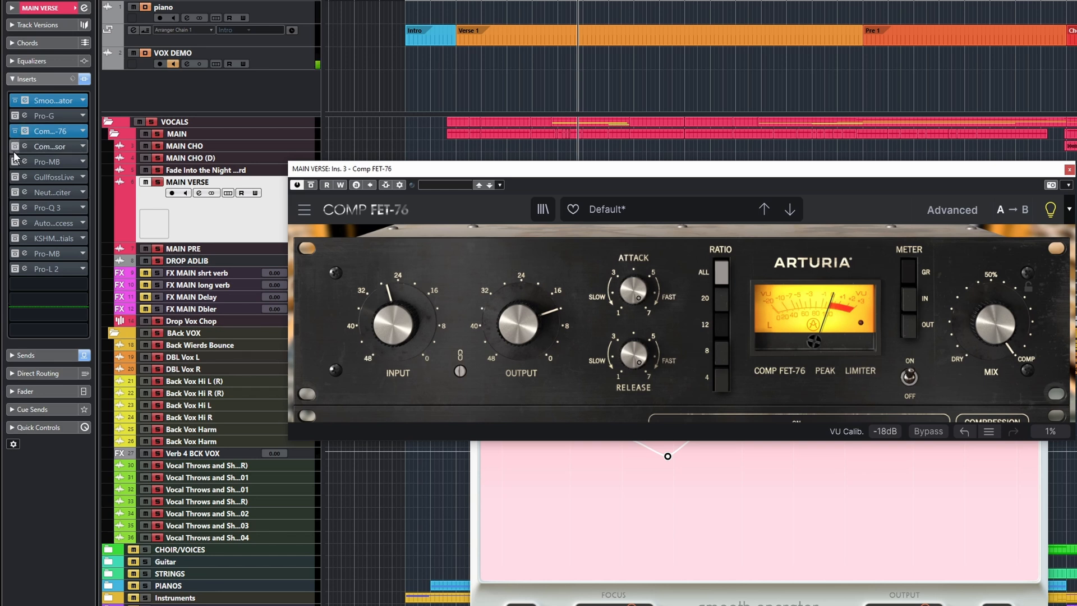
- Activate and open the Compressor insert on MAIN VERSE, and compare the playing vocal with it bypassed and active
click(45, 147)
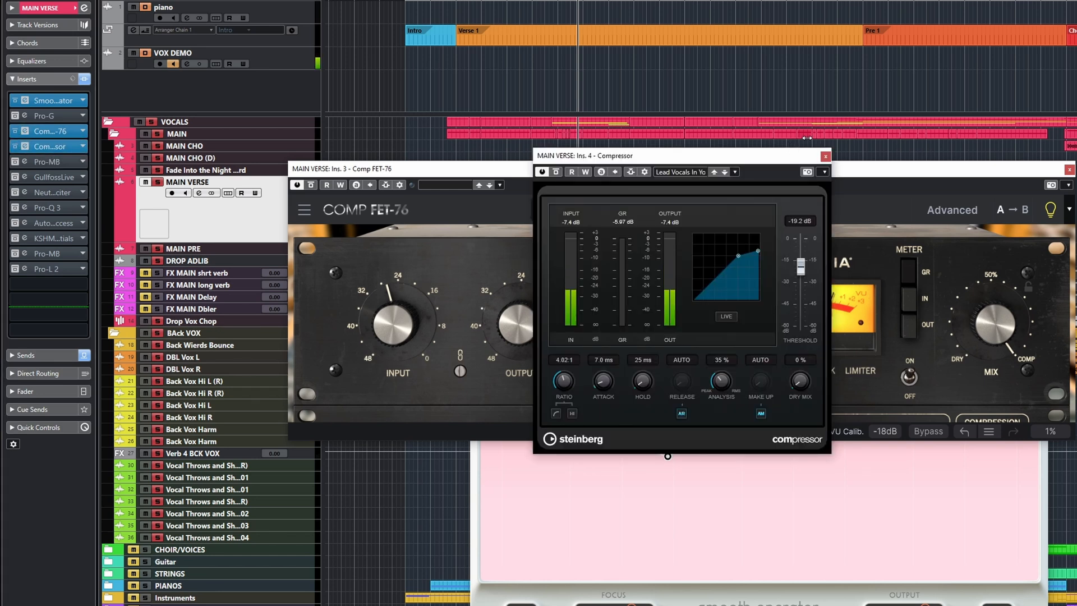
click(679, 171)
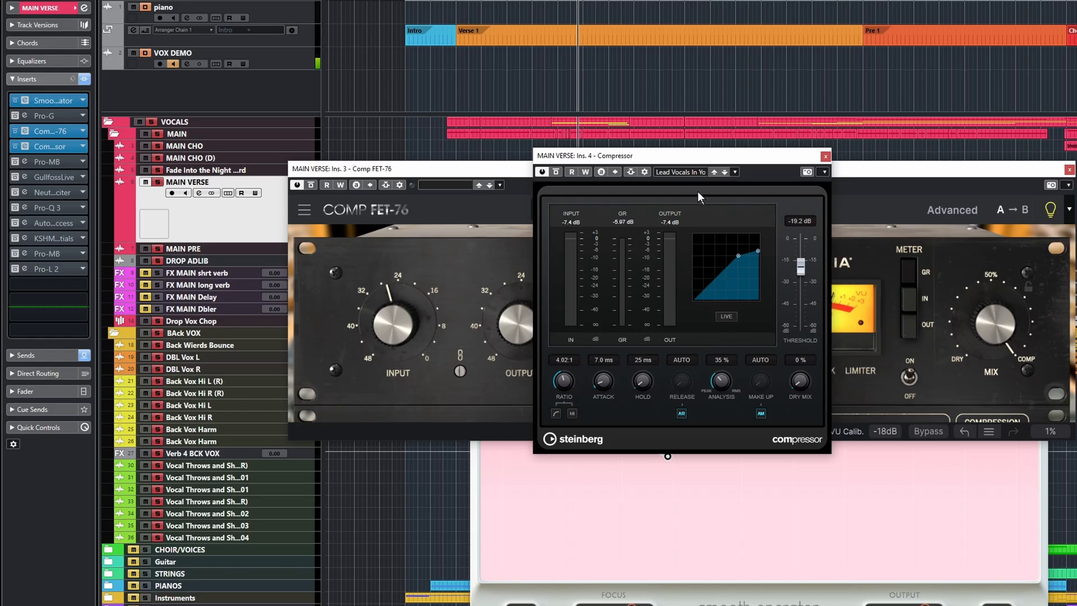
key(space)
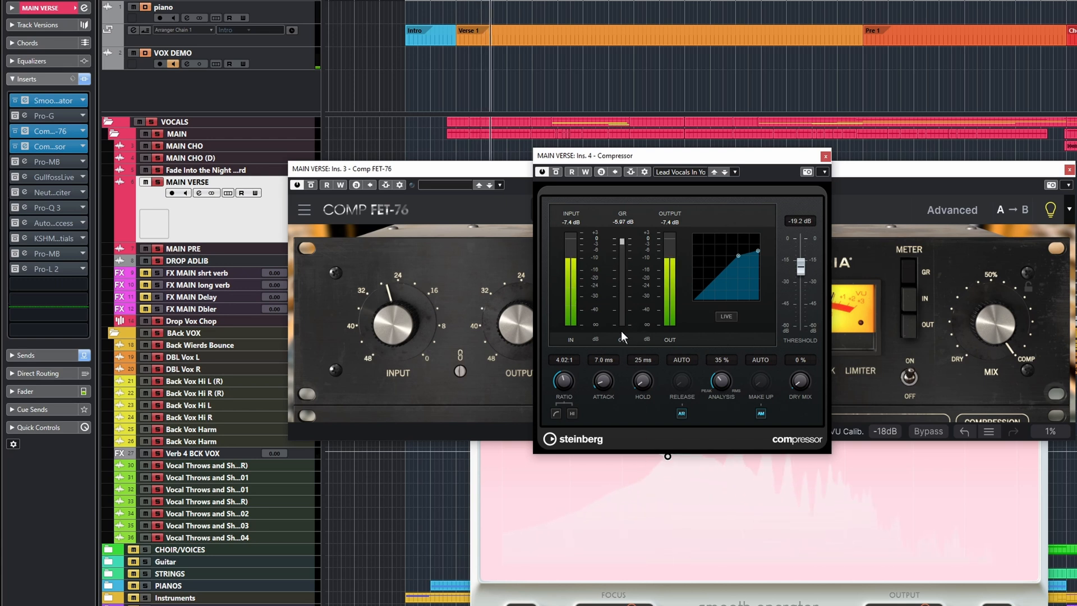
click(557, 172)
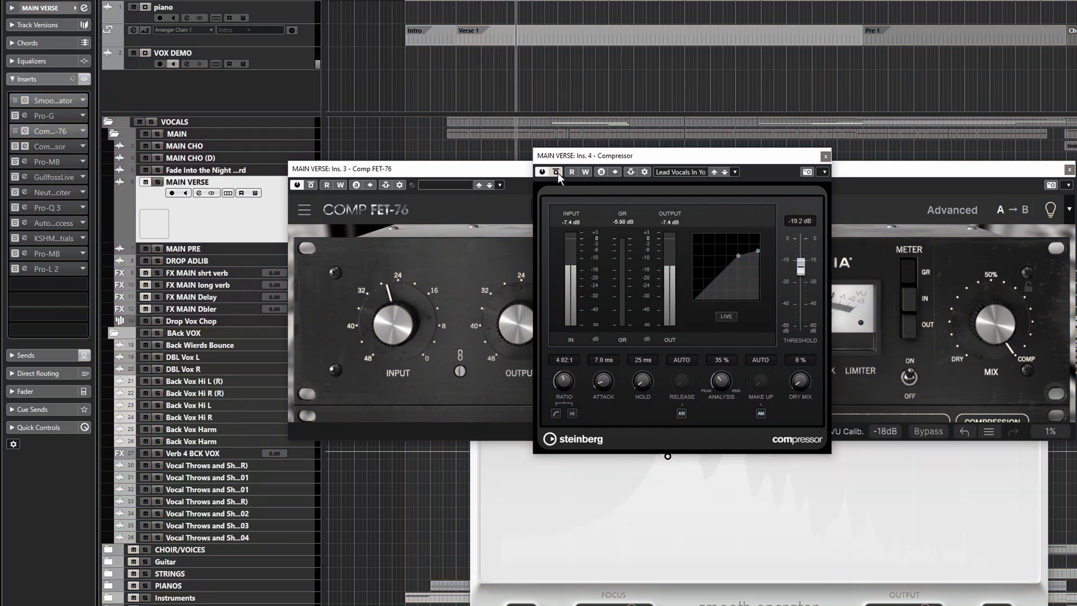
click(558, 172)
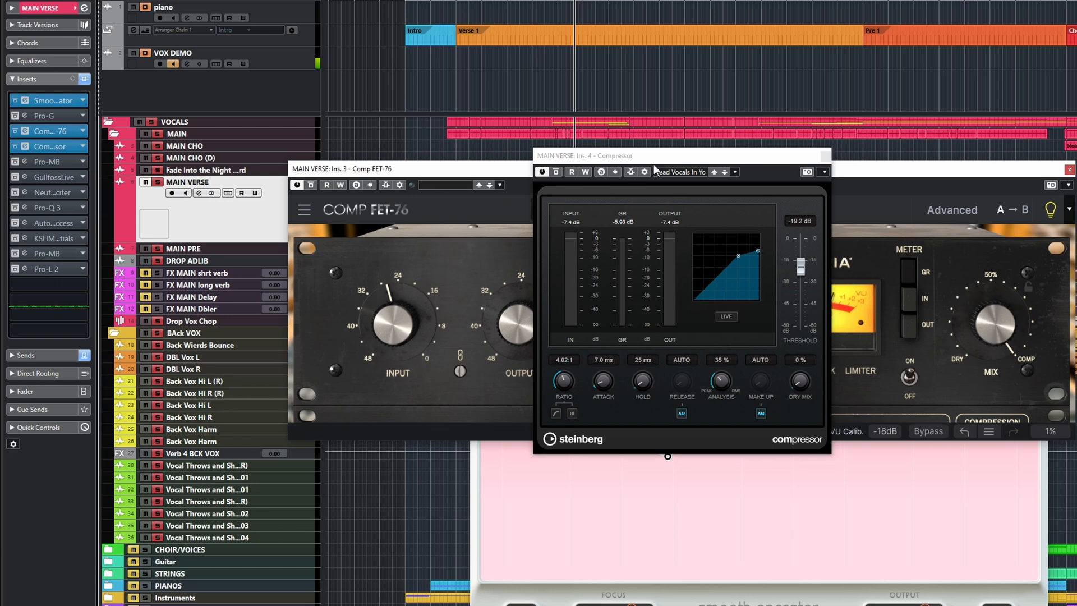
- Activate and open Pro-MB in the fifth MAIN VERSE insert slot, and compare the vocal with it bypassed and active
click(15, 162)
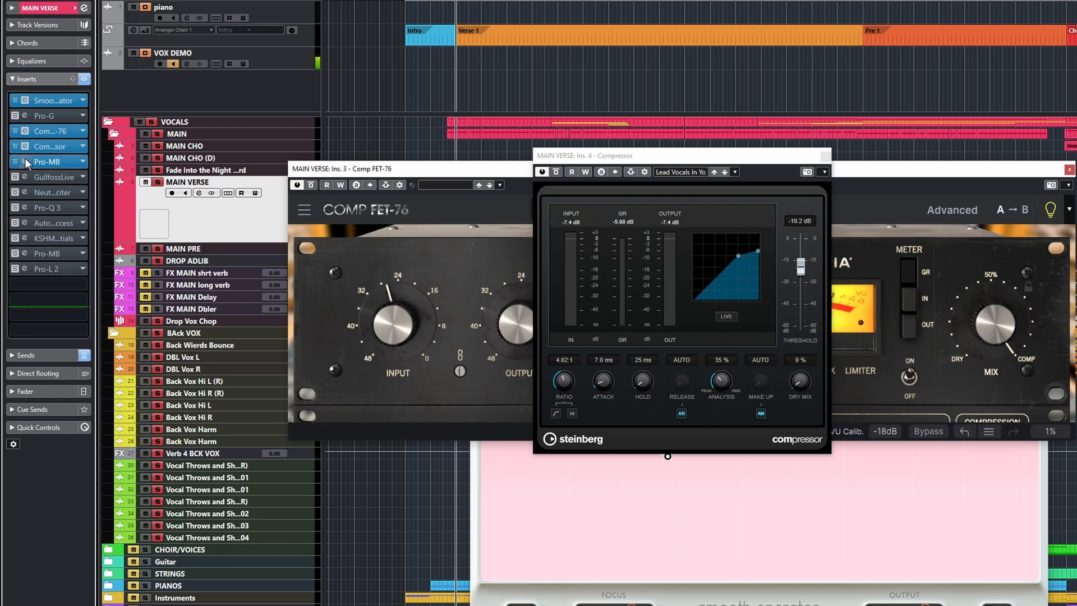
click(25, 161)
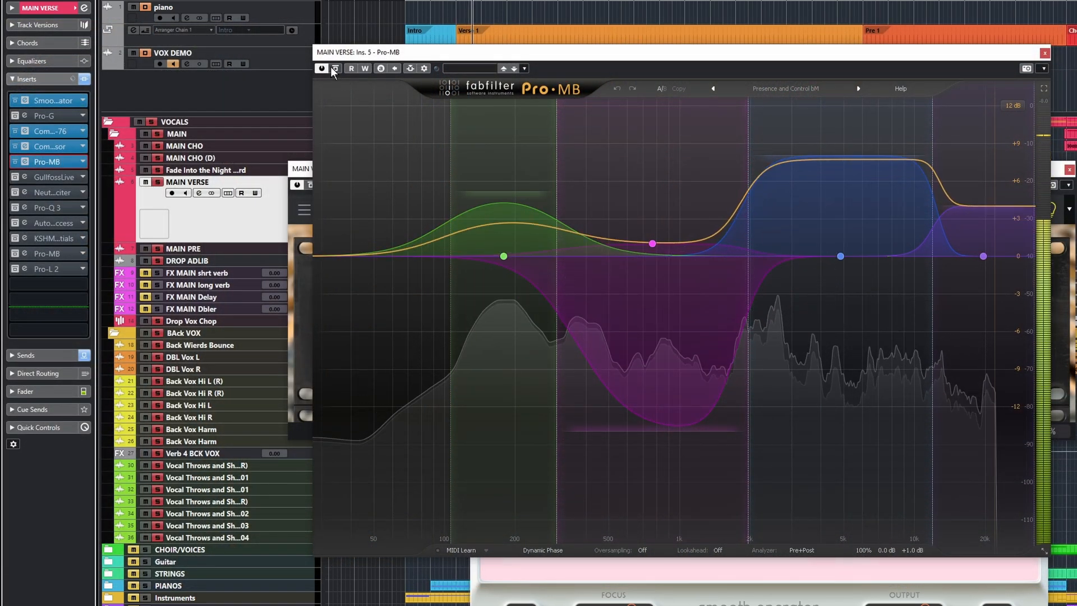
click(335, 68)
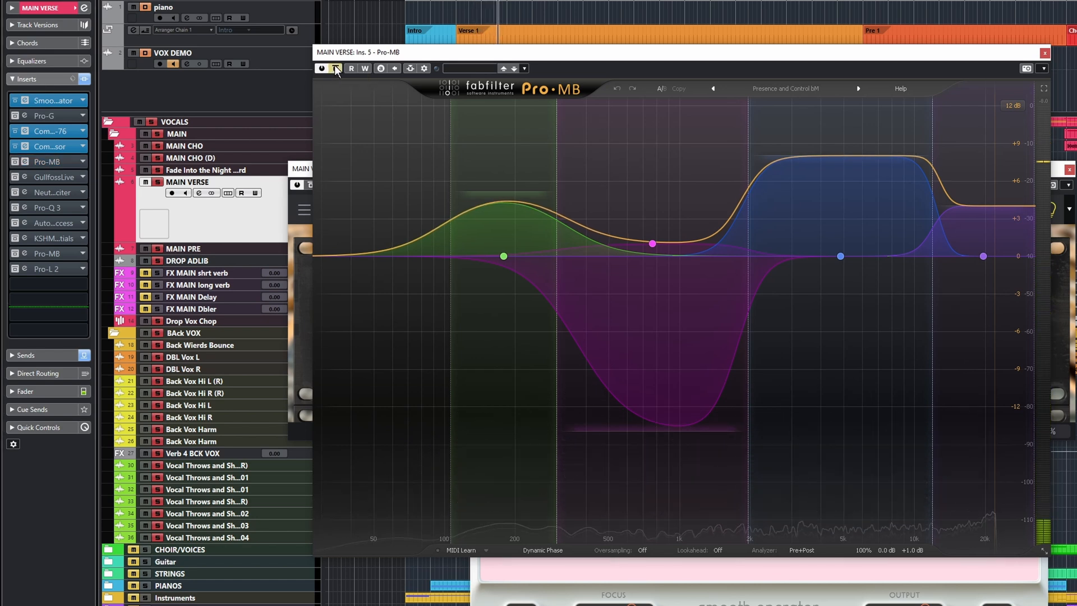
click(336, 68)
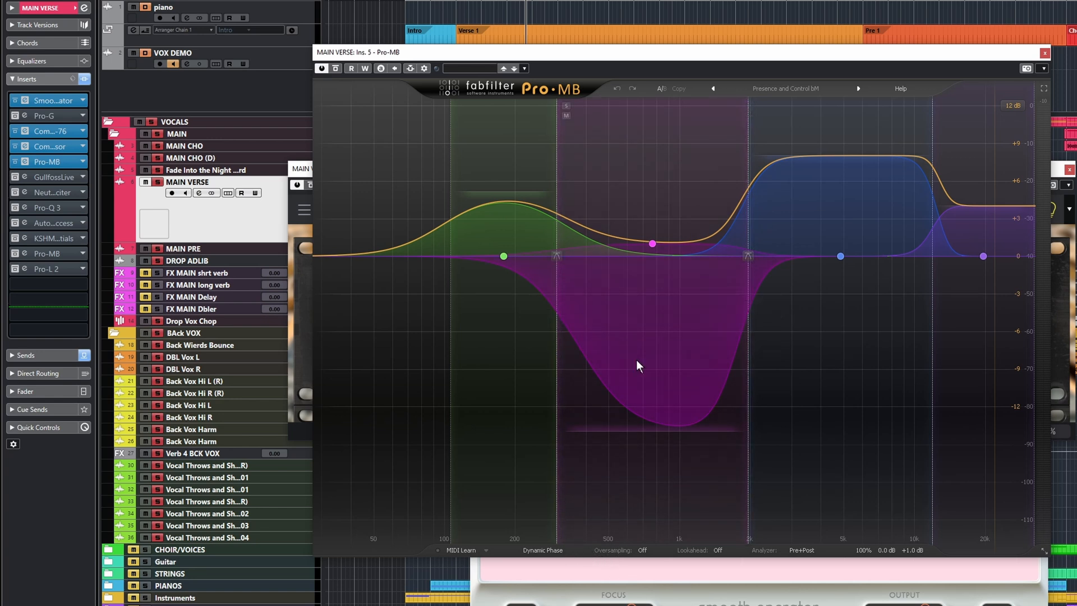
key(space)
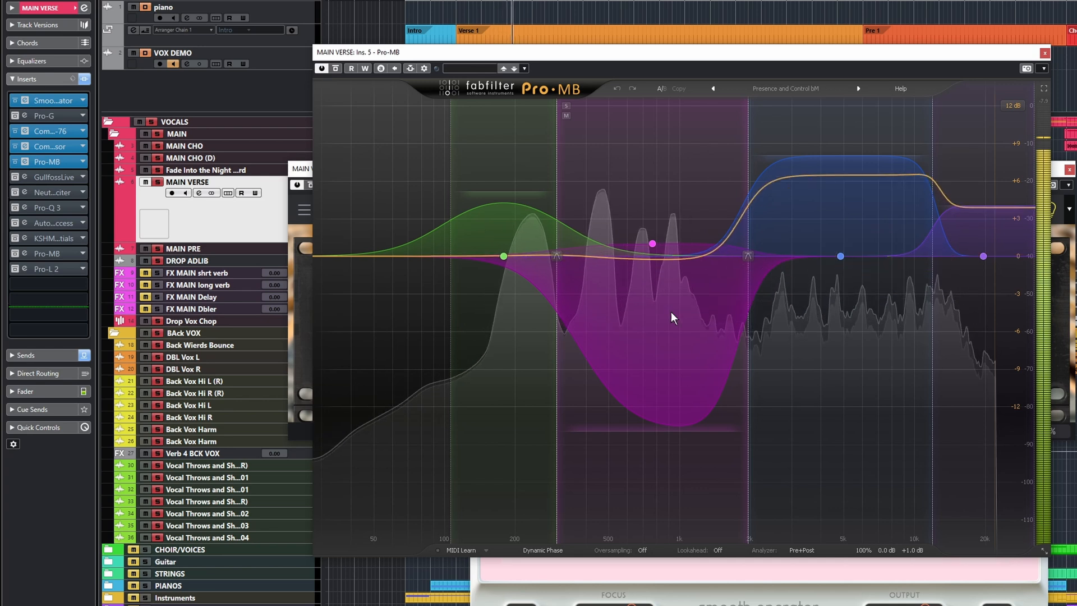
- Show the controls of Pro-MB's magenta band, then activate Gullfoss Live on MAIN VERSE and compare the vocal with it bypassed and active
click(652, 243)
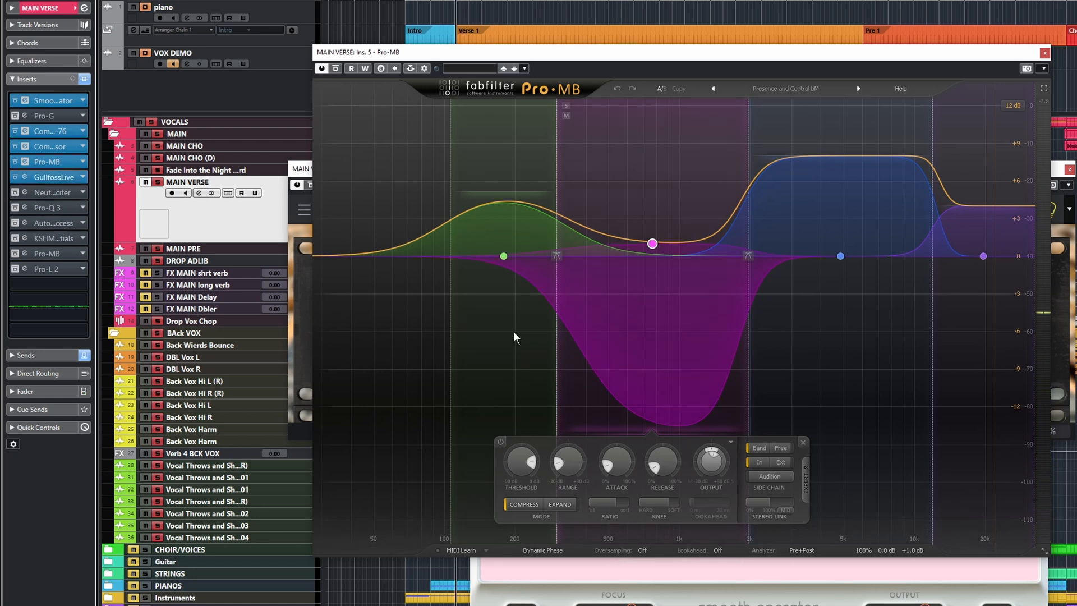
click(23, 178)
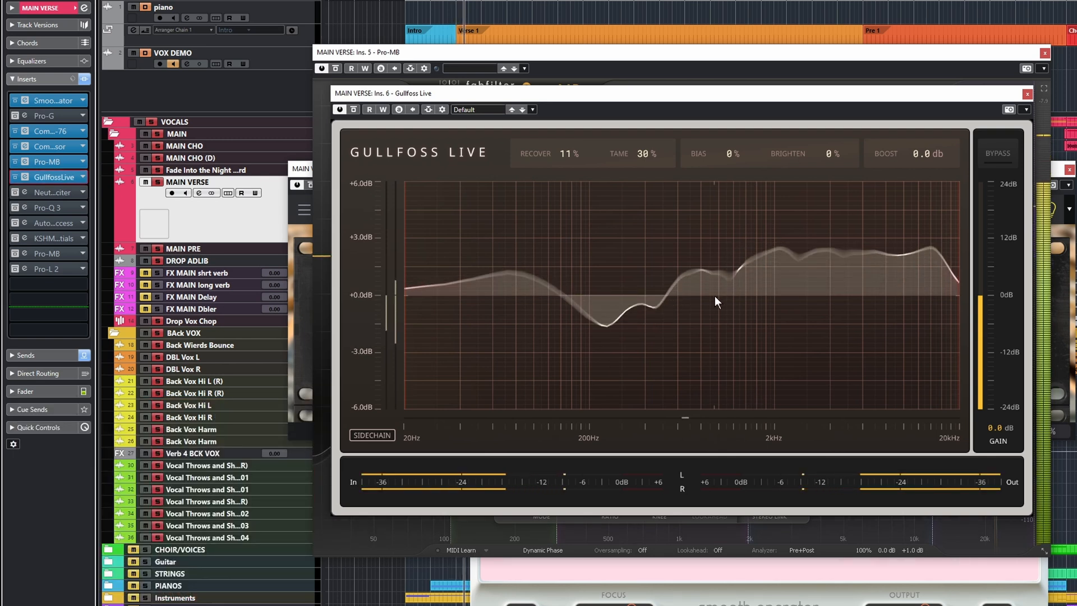
click(355, 110)
click(355, 110)
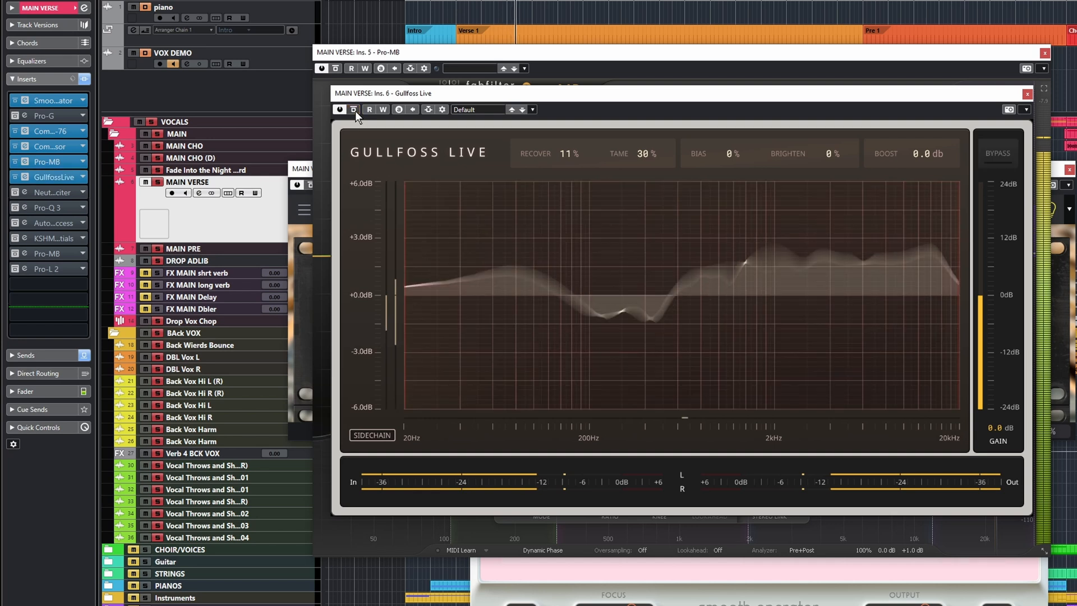
key(space)
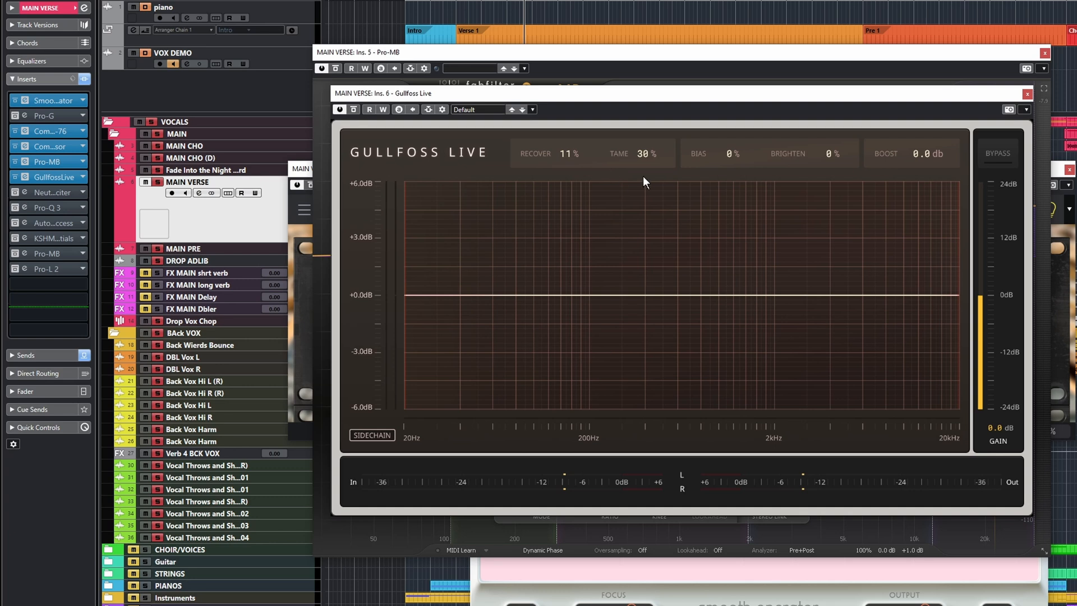
- Activate and open Neutron 3 Exciter in the seventh MAIN VERSE insert slot, decline usage-data sharing and play the vocal through it
click(16, 191)
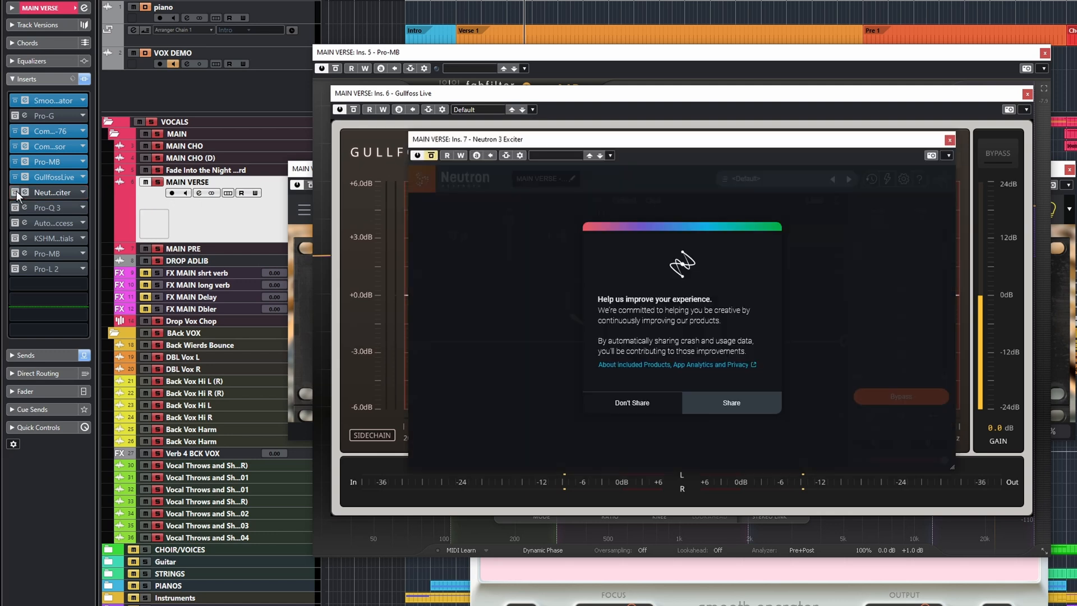
click(641, 402)
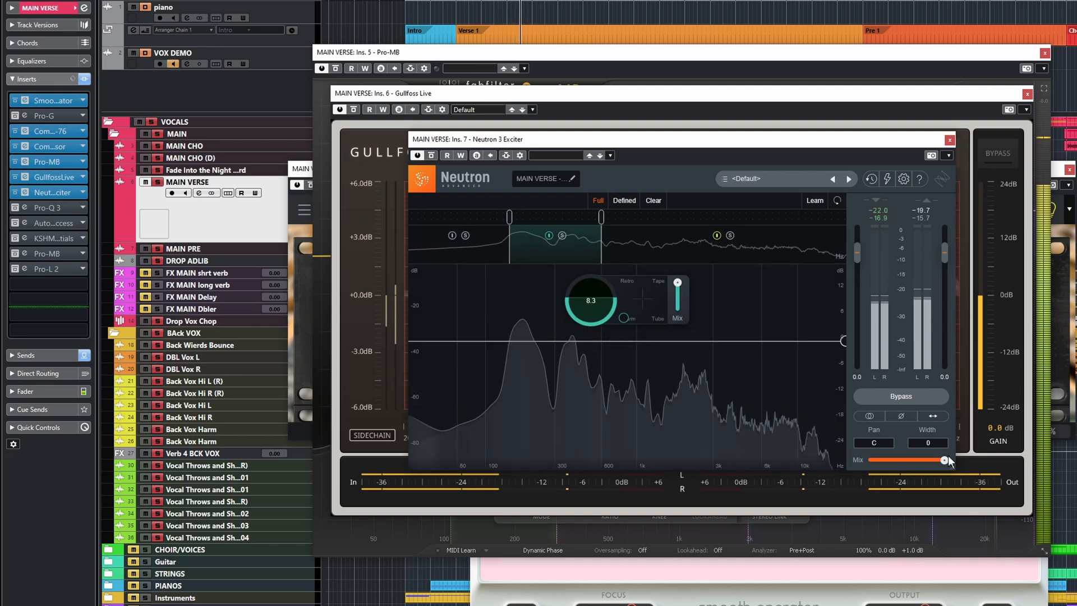
mouse_move(945, 460)
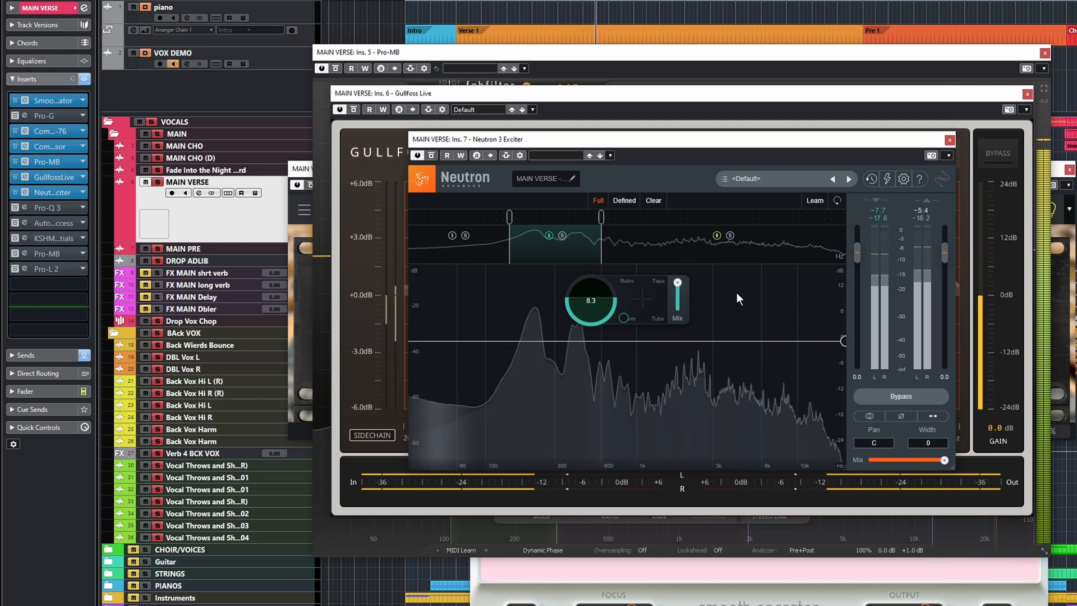
- Switch between Neutron 3 Exciter's middle and high bands to examine the drive amount and saturation character of each
click(675, 247)
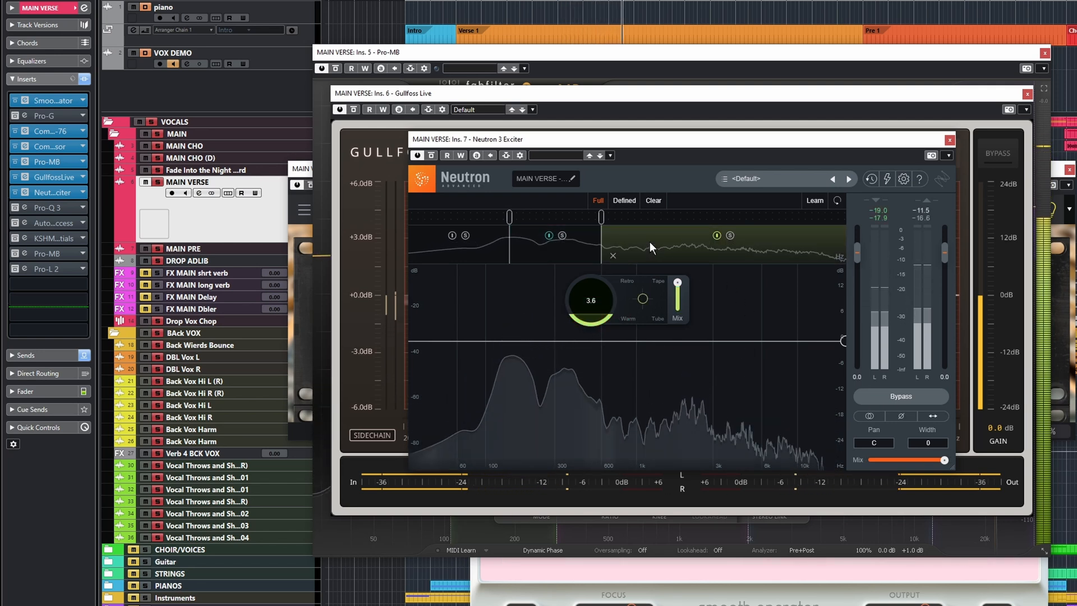
click(580, 248)
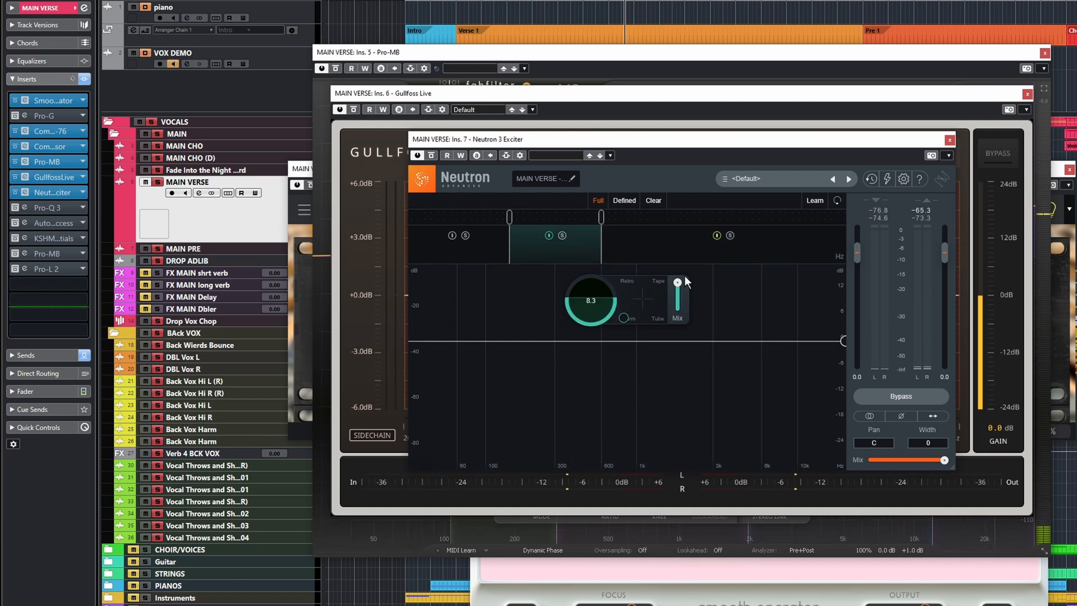
click(666, 251)
click(569, 256)
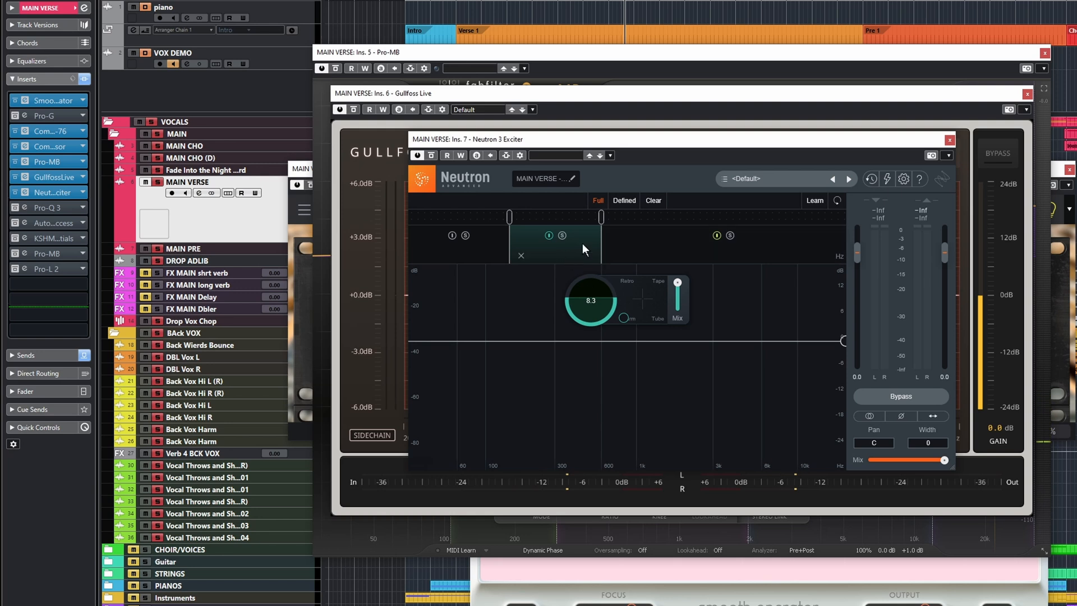
click(625, 246)
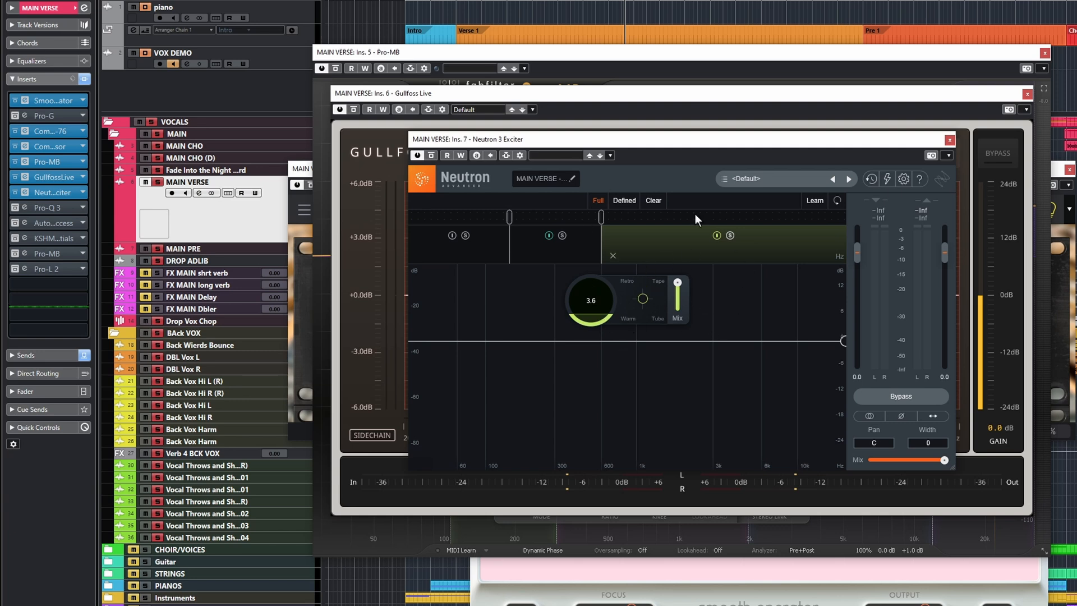
- Activate and open Pro-Q 3 in the eighth MAIN VERSE insert slot to examine its EQ curve, and play the vocal
click(24, 207)
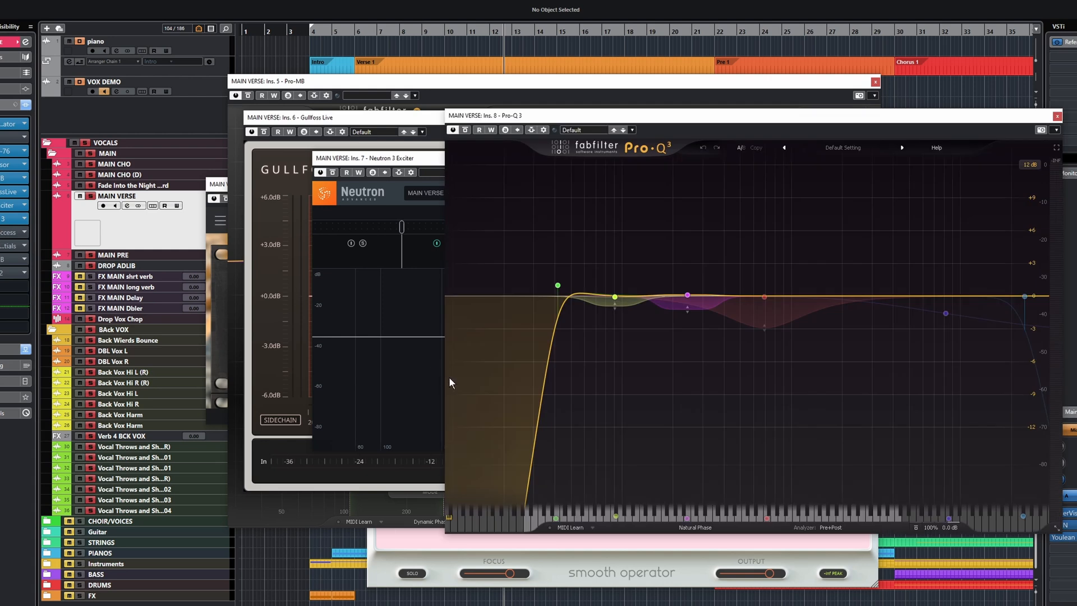
key(space)
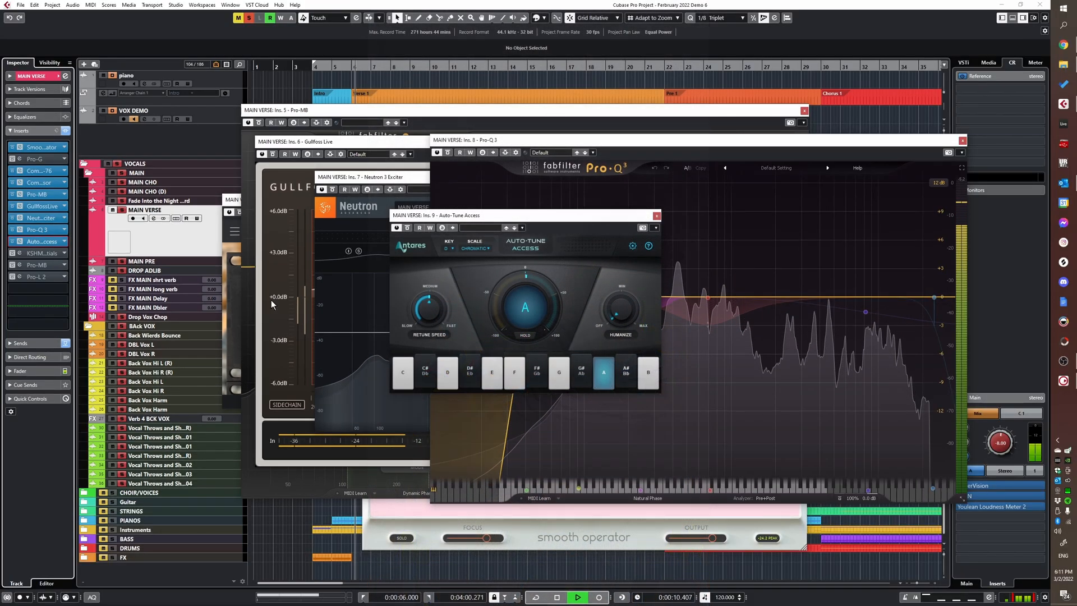
- Compare the MAIN VERSE vocal with Auto-Tune Access bypassed and active, leaving the pitch correction on
key(space)
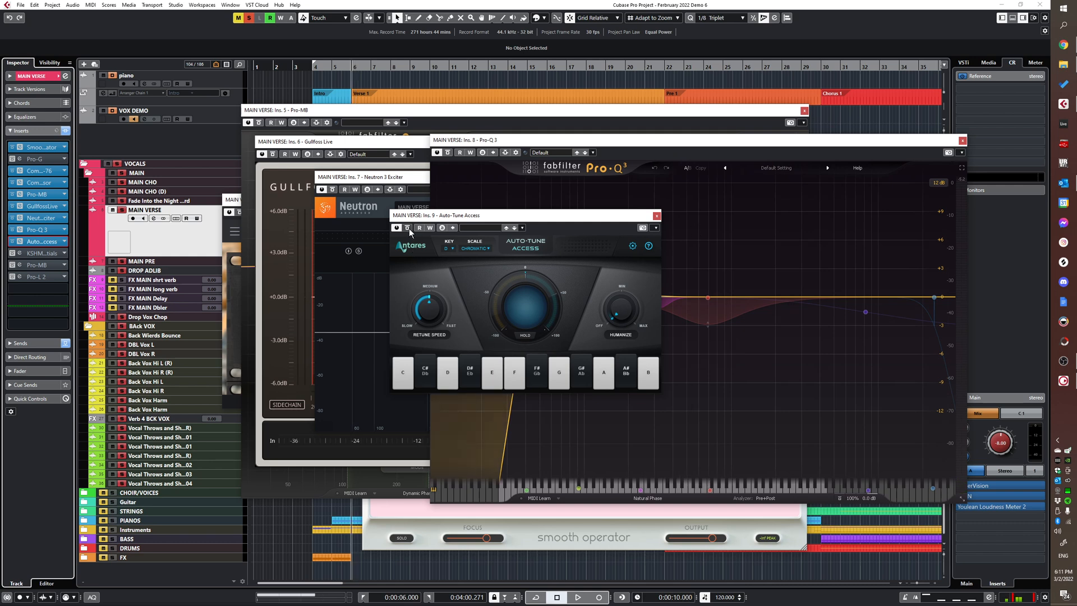
key(space)
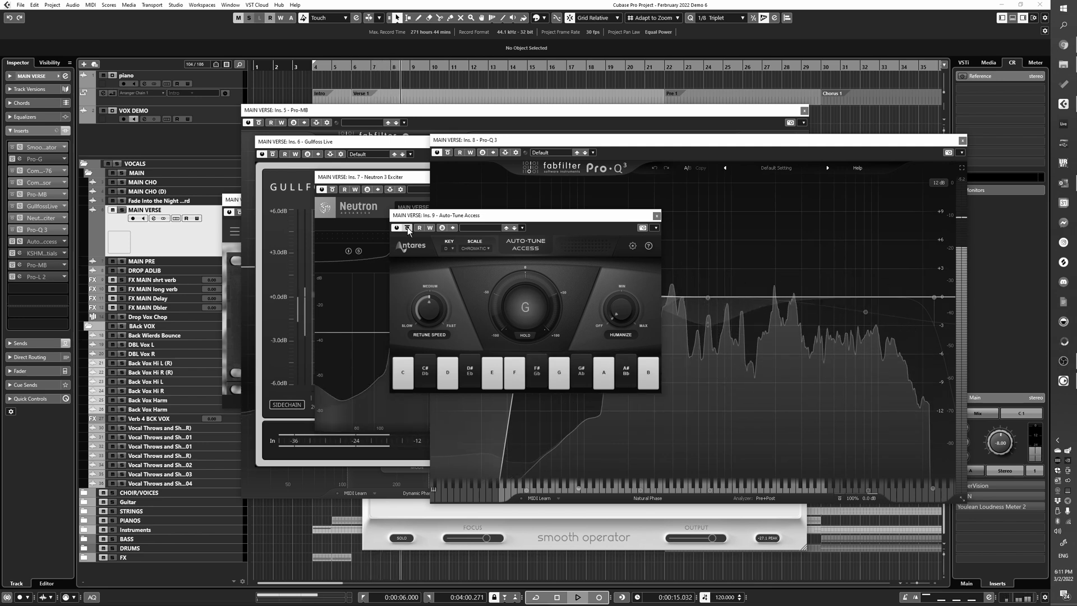
key(space)
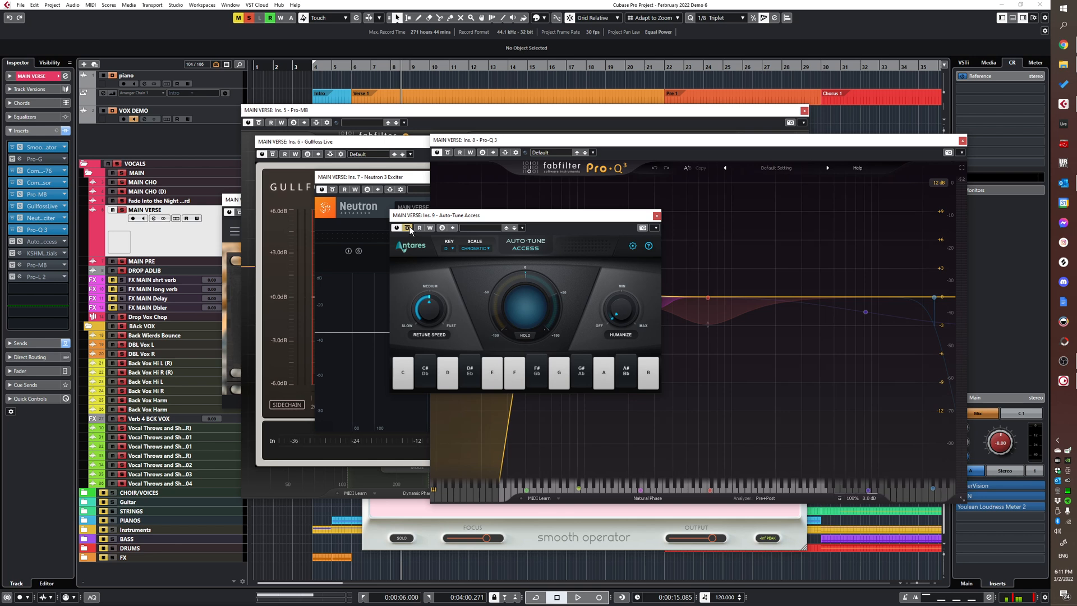
click(408, 227)
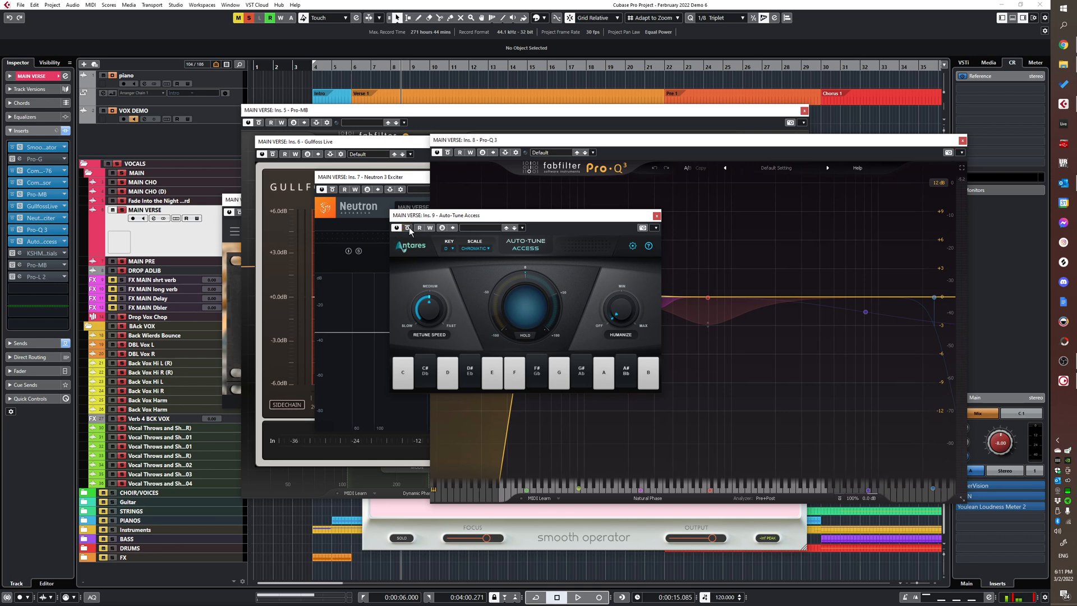
key(space)
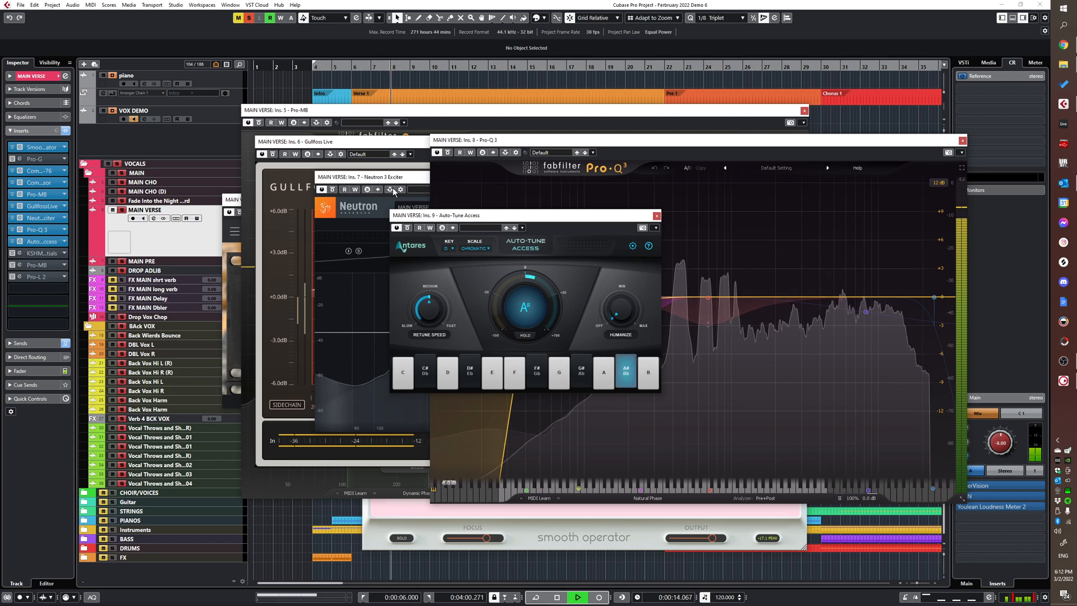
key(space)
- Activate and open KSHMR Essentials in the tenth MAIN VERSE insert slot and play the vocal through its Vocals mode
click(12, 253)
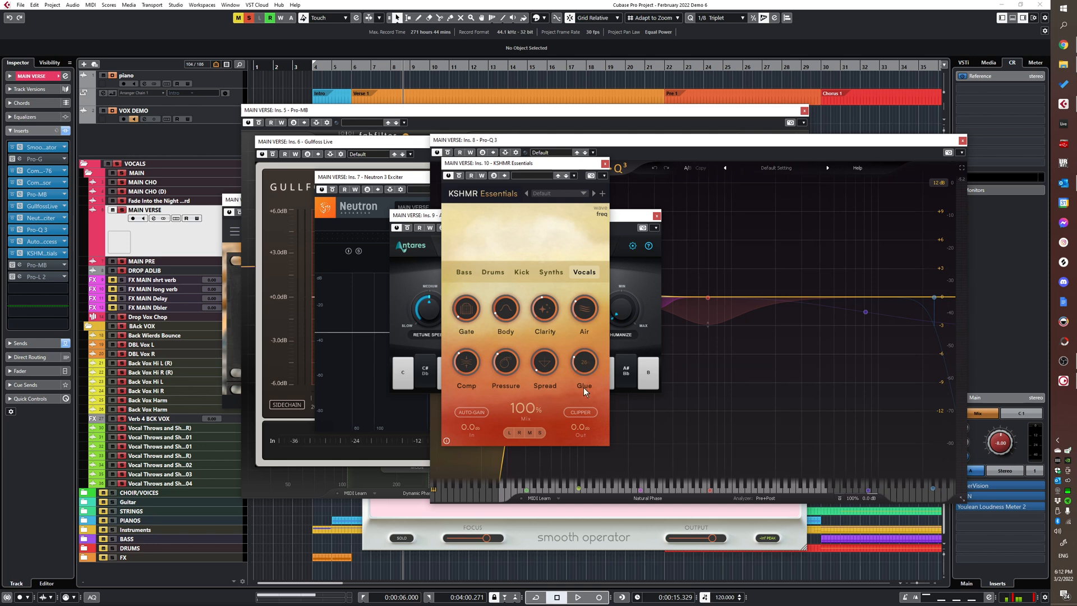
key(space)
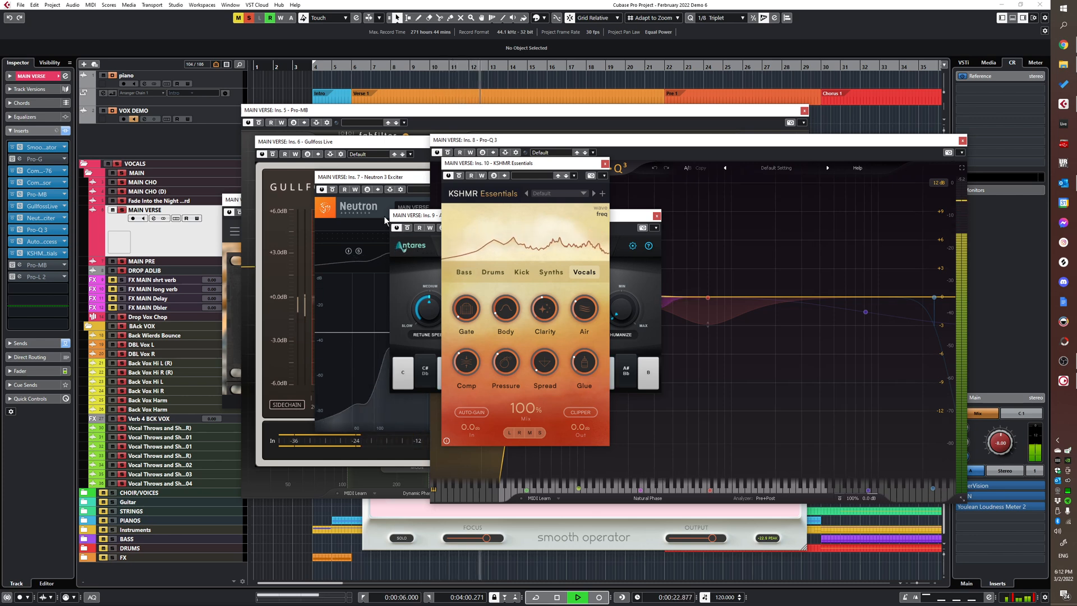
key(space)
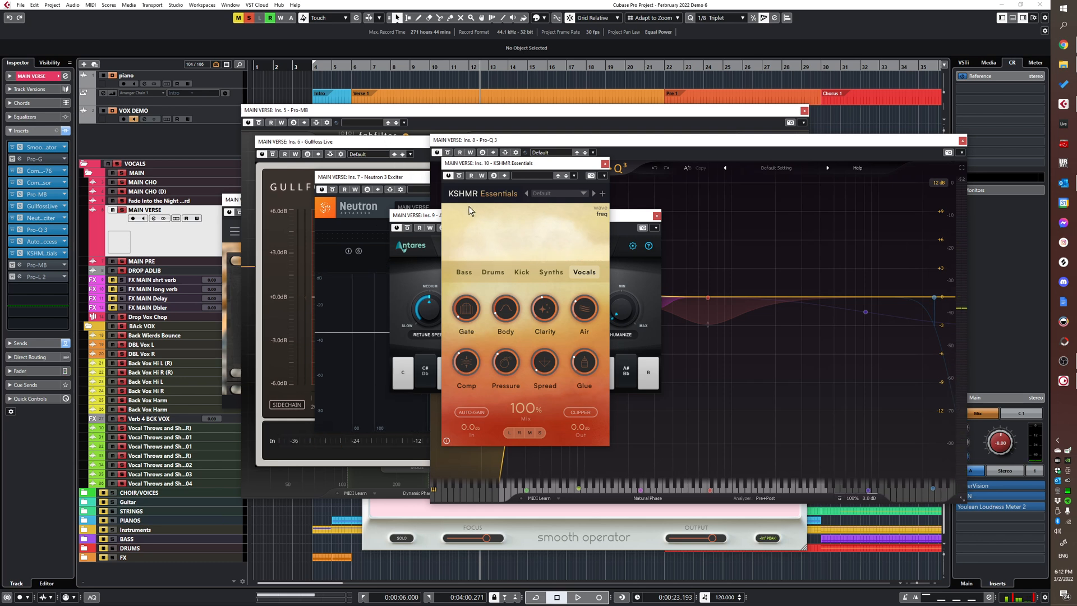
- Activate and open the second Pro-MB in the eleventh MAIN VERSE insert slot, and compare the vocal with it bypassed and active
click(17, 264)
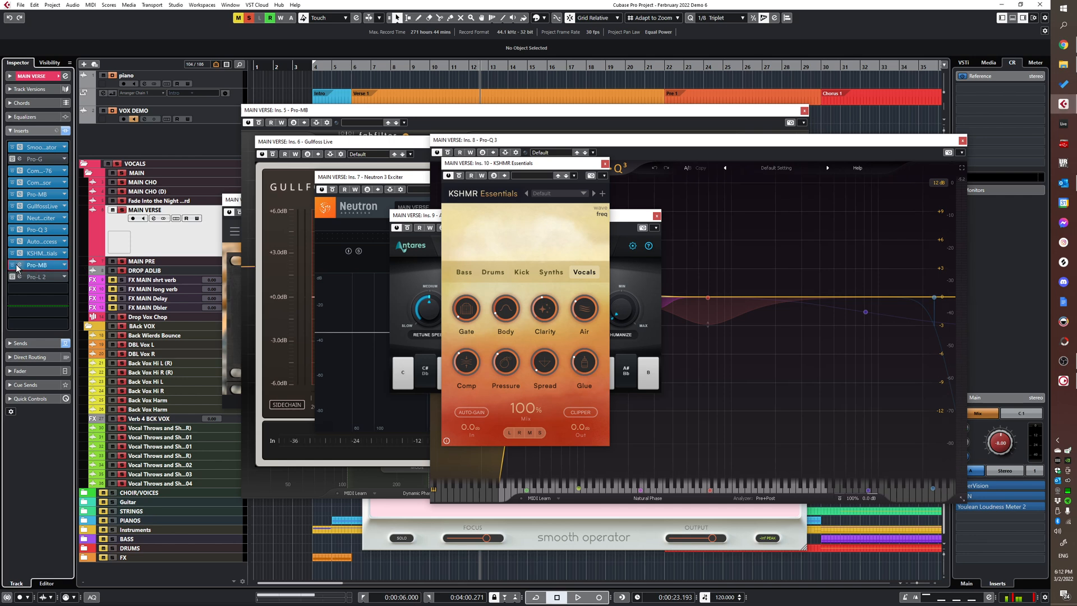
key(space)
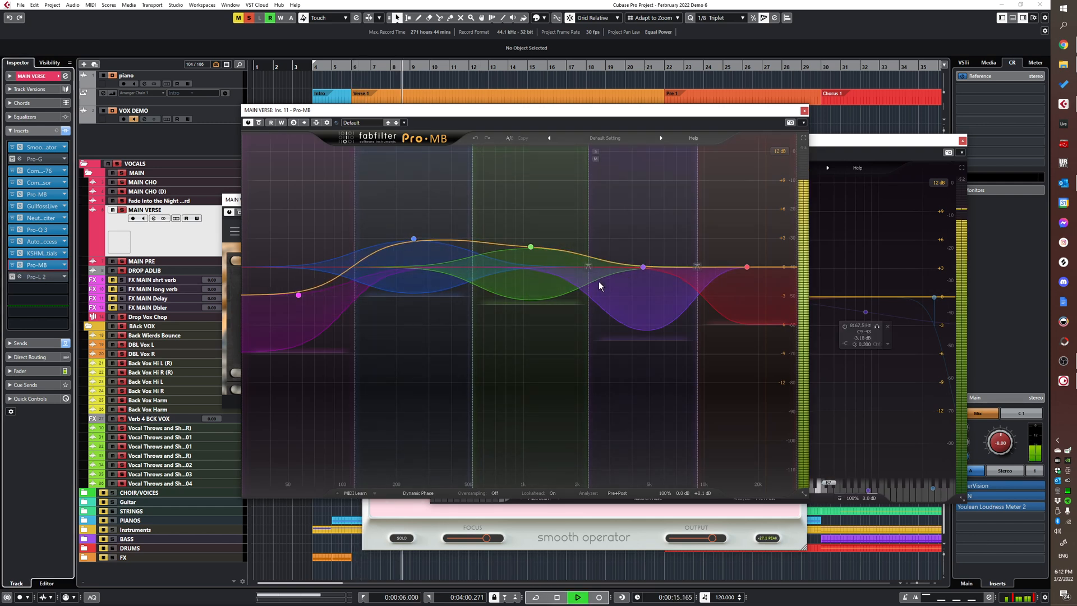
key(space)
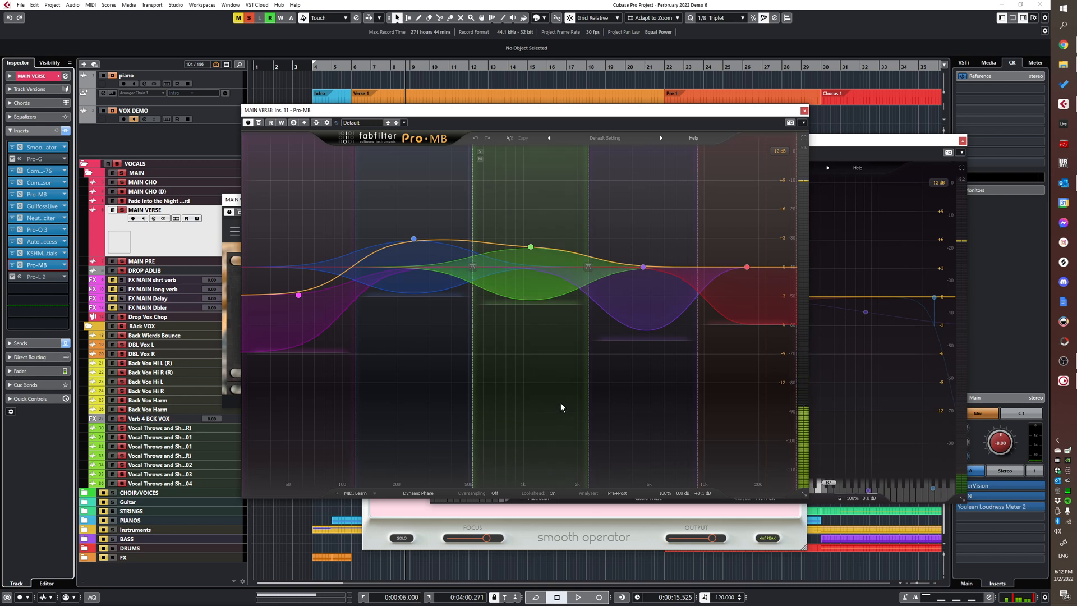
key(space)
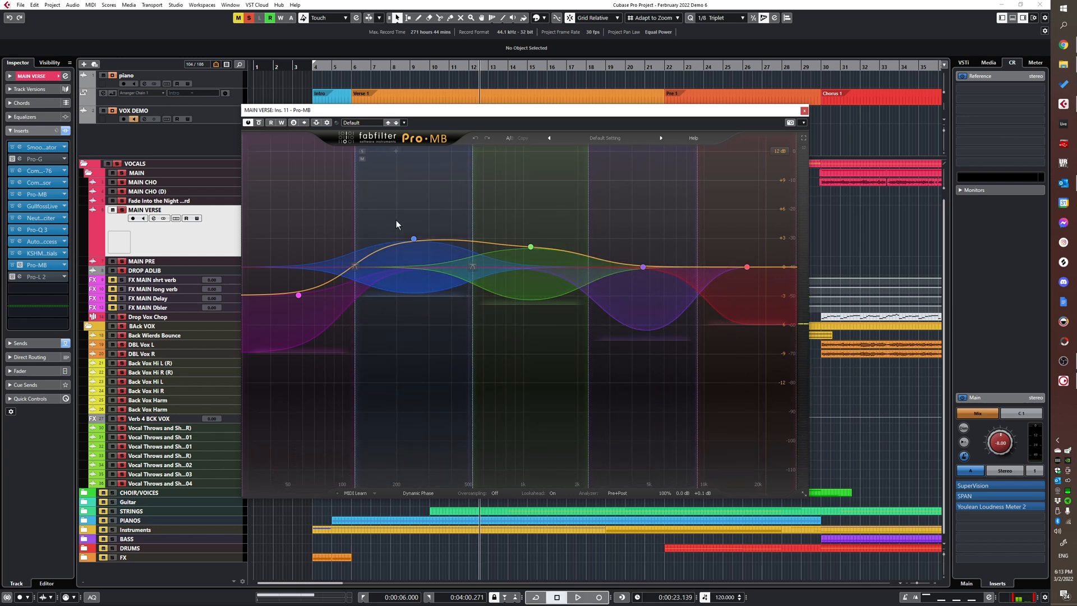
key(space)
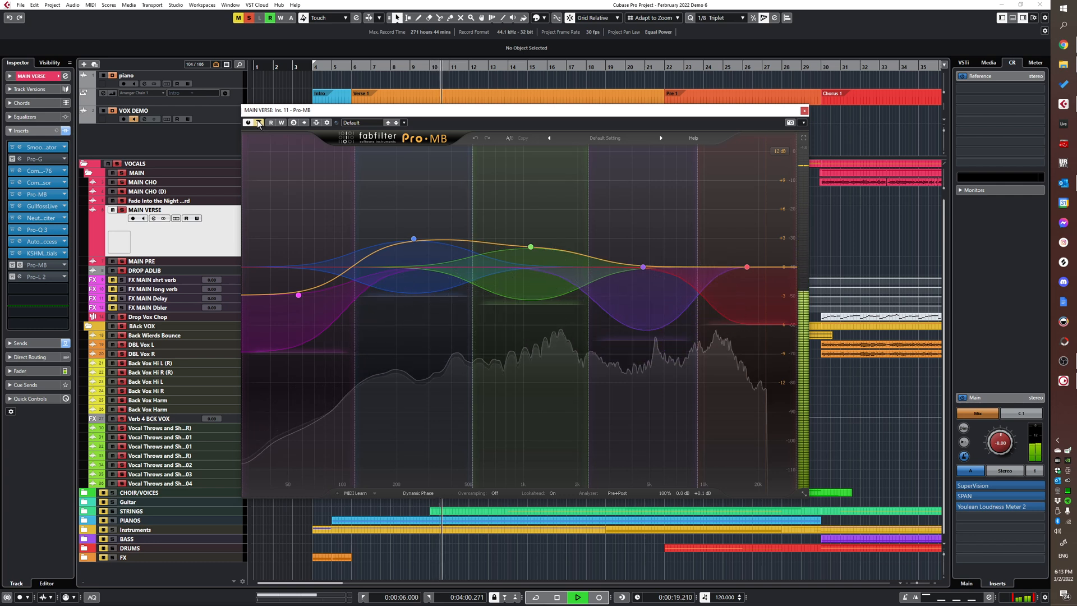
key(space)
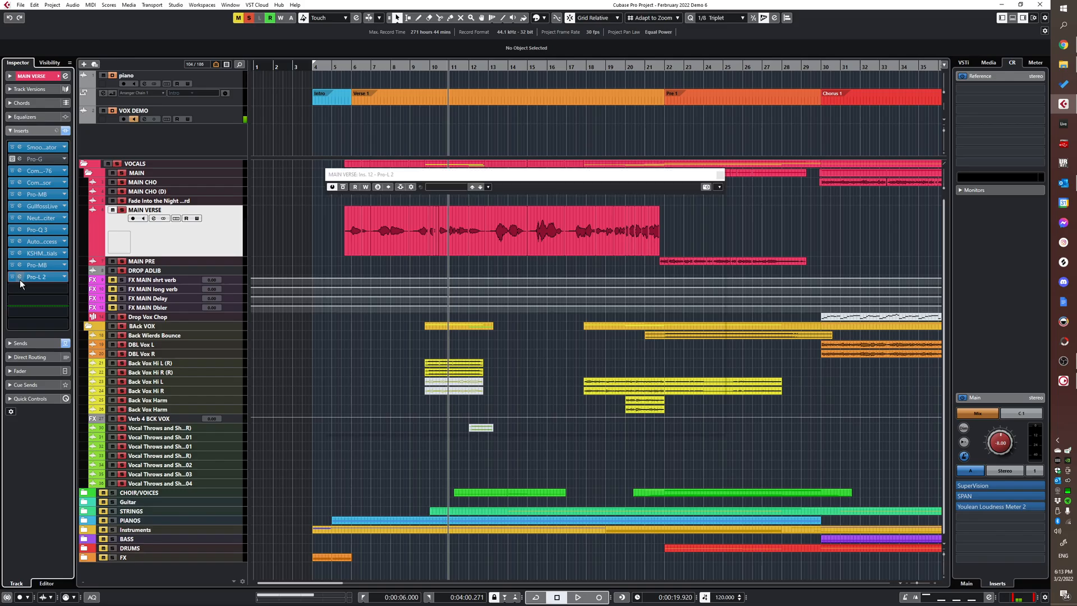
- Open Pro-L 2 in the twelfth MAIN VERSE insert slot, play the vocal to watch the limiting, and close its window
click(64, 359)
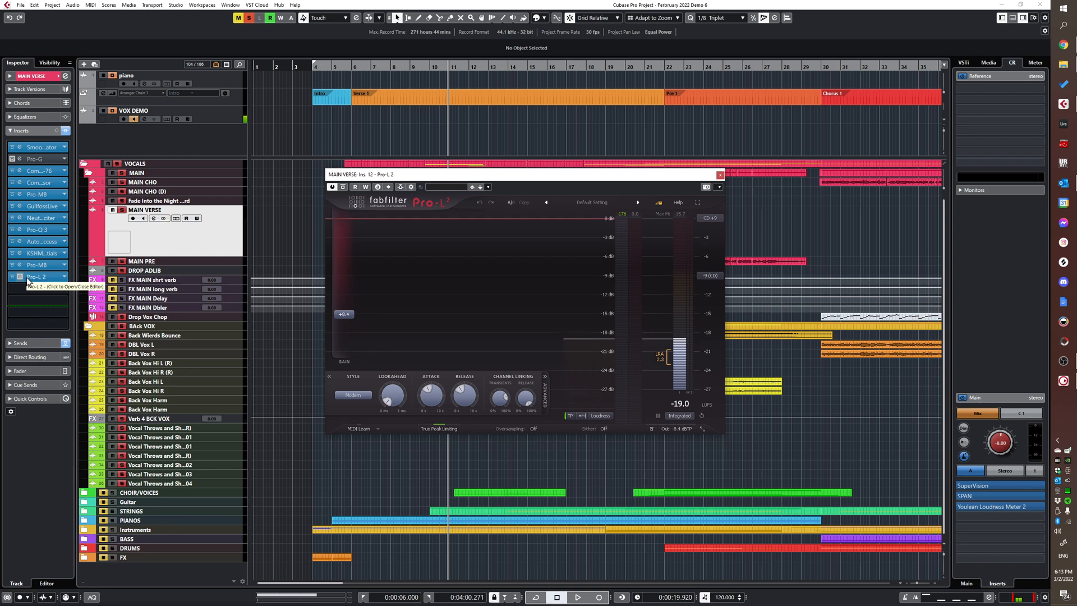
key(space)
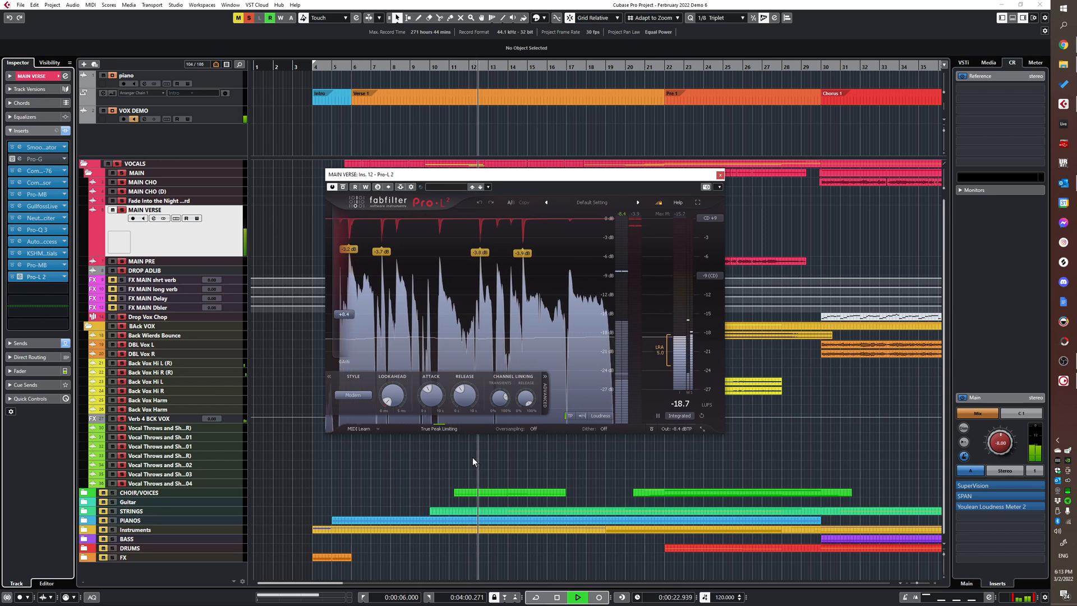
key(space)
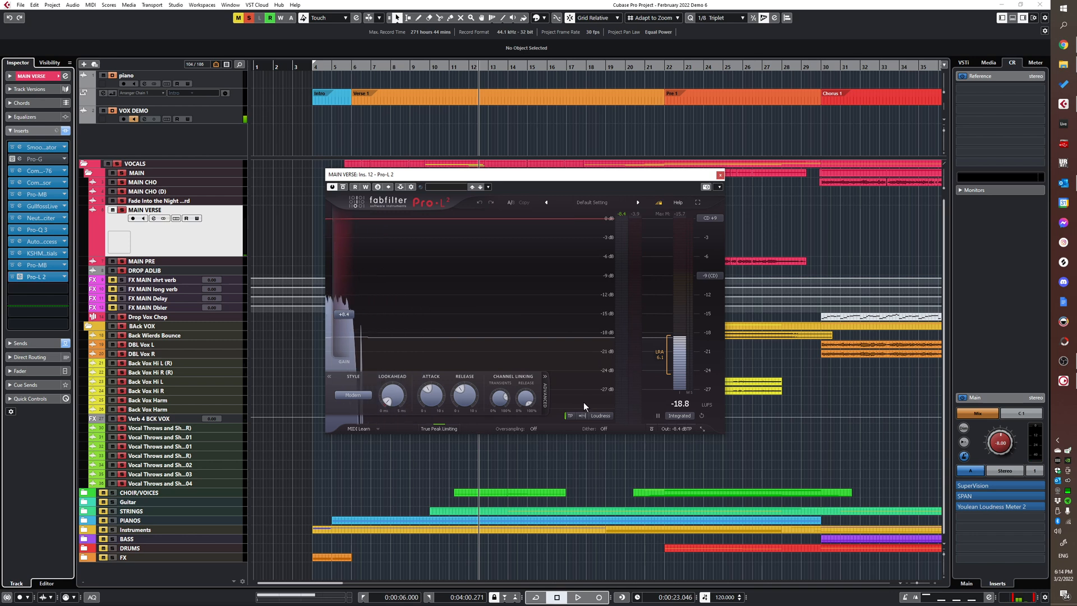
click(722, 175)
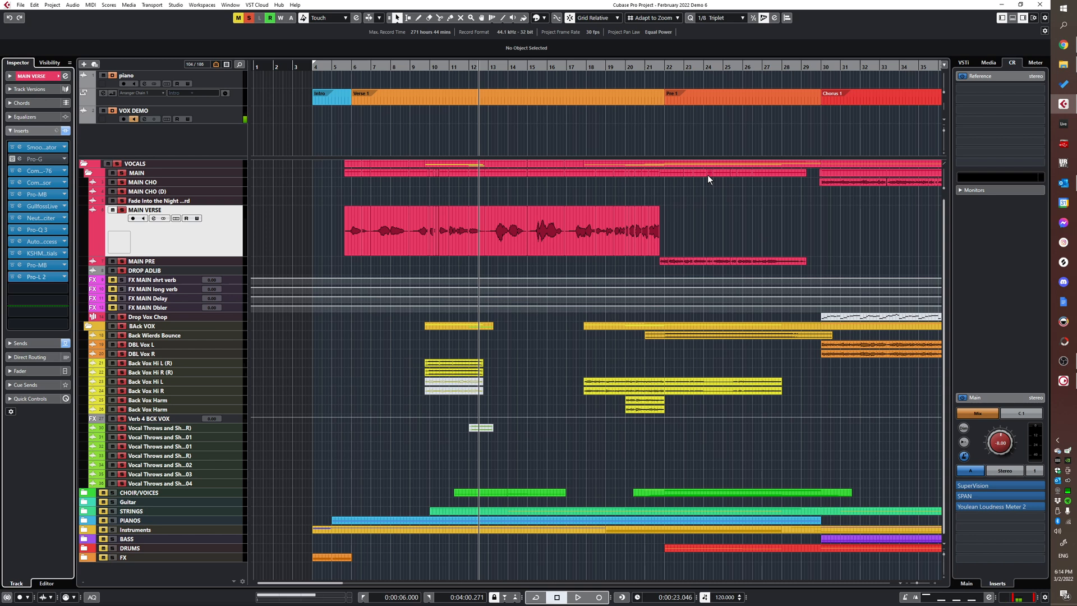
- Move back to the start of the MAIN VERSE vocal and toggle the bypass of its whole insert chain for comparison
drag(406, 228, 336, 230)
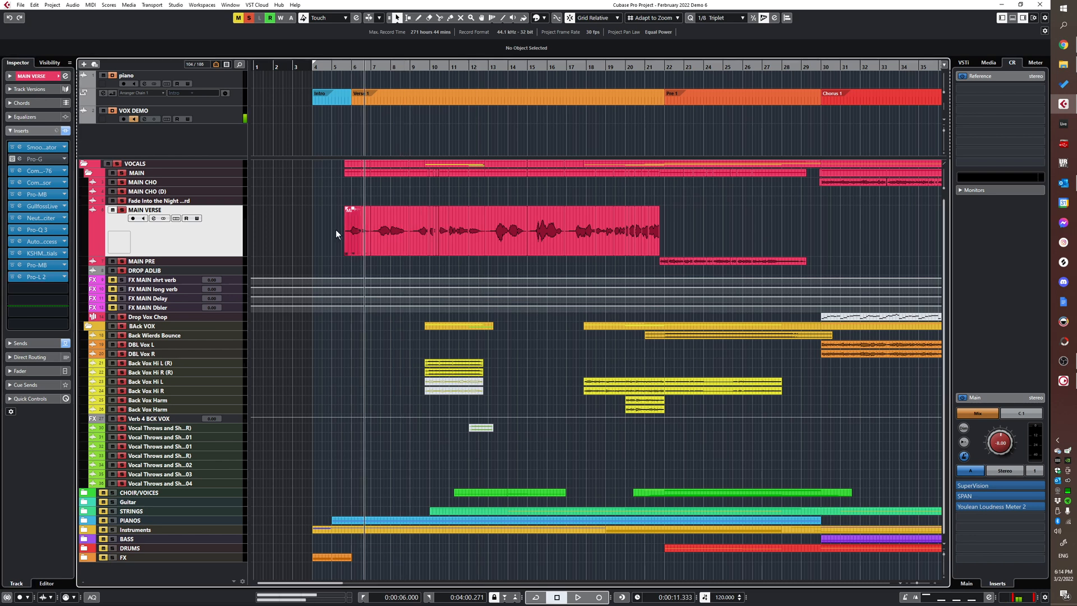
click(66, 132)
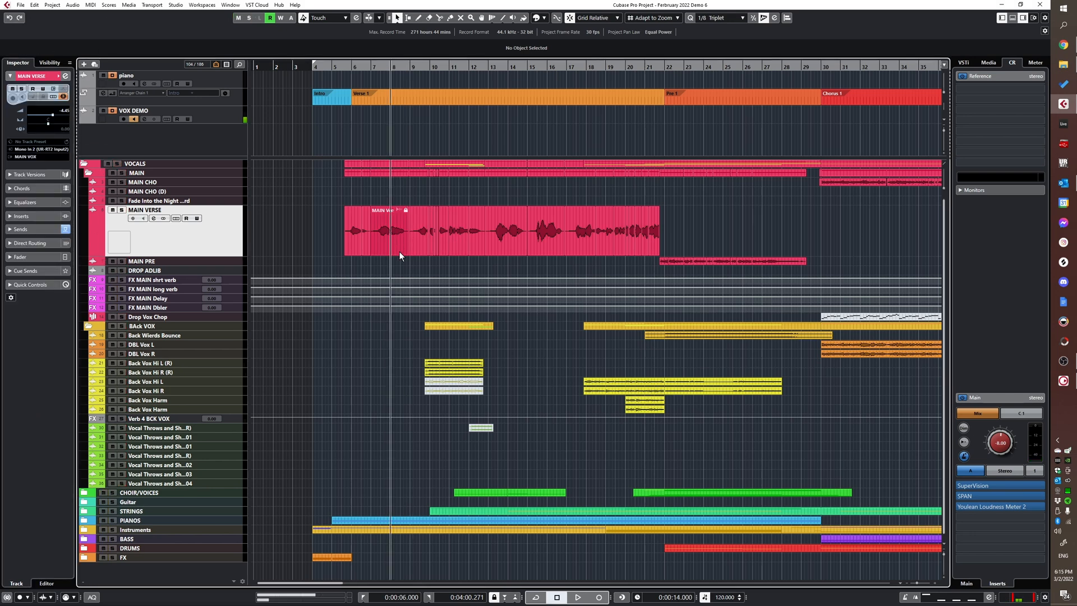
- Examine the verse vocal and backing vocal clips at closer range while the full arrangement plays without solo
key(h)
key(h)
key(h)
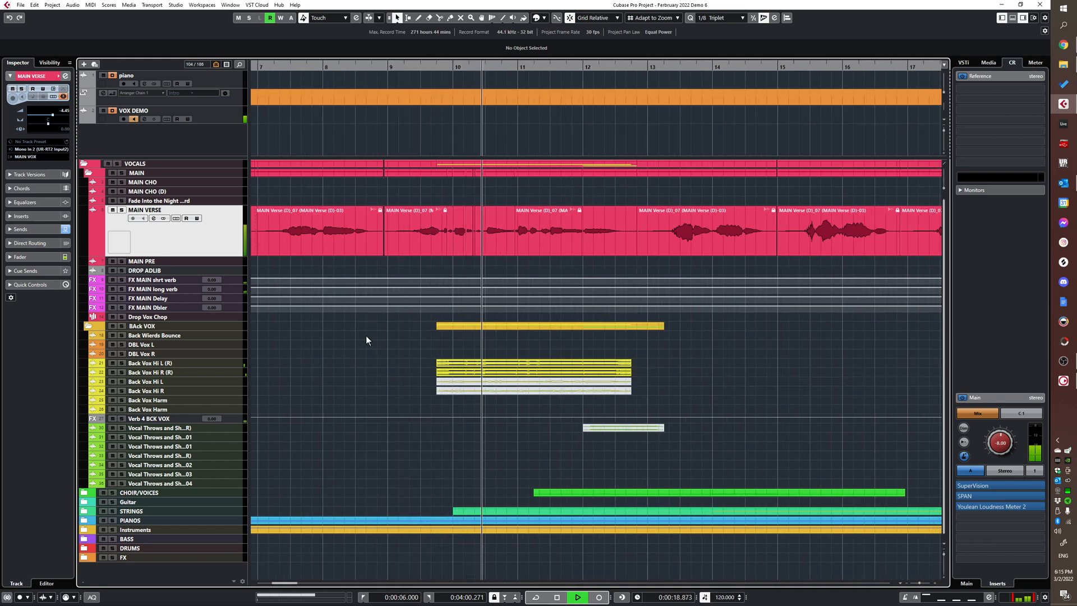
key(g)
key(g)
scroll(389, 356, up, 1)
scroll(391, 357, right, 1)
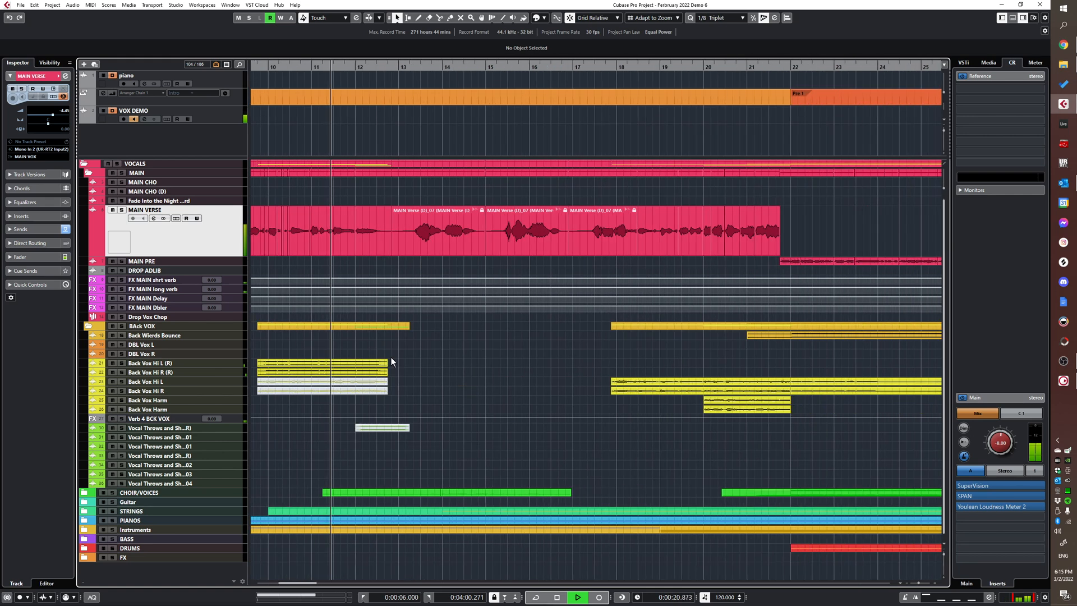
- Stop the full mix, solo the Back Vox Hi L (R) and Back Vox Hi R (R) tracks together, and play them
scroll(391, 359, down, 1)
scroll(391, 362, left, 1)
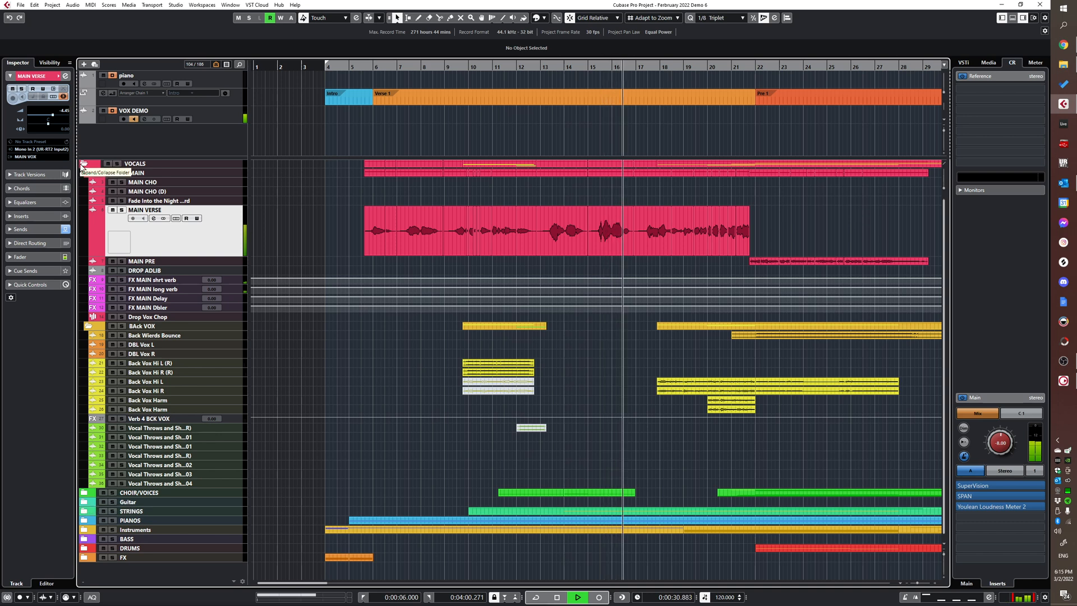
key(space)
scroll(518, 386, up, 3)
scroll(524, 357, down, 4)
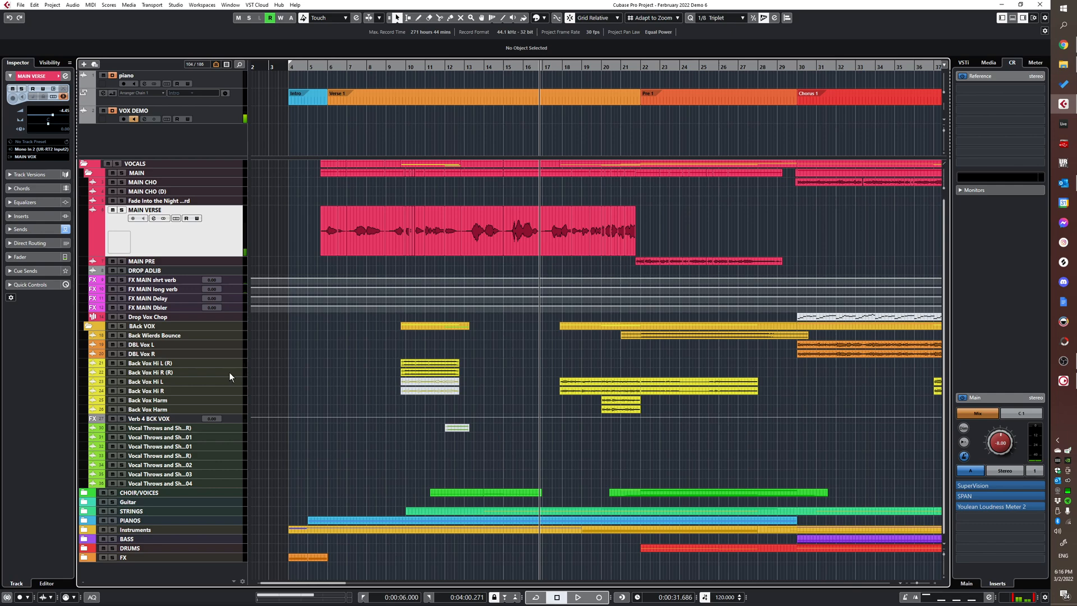
click(215, 362)
shift+click(218, 373)
scroll(400, 365, up, 2)
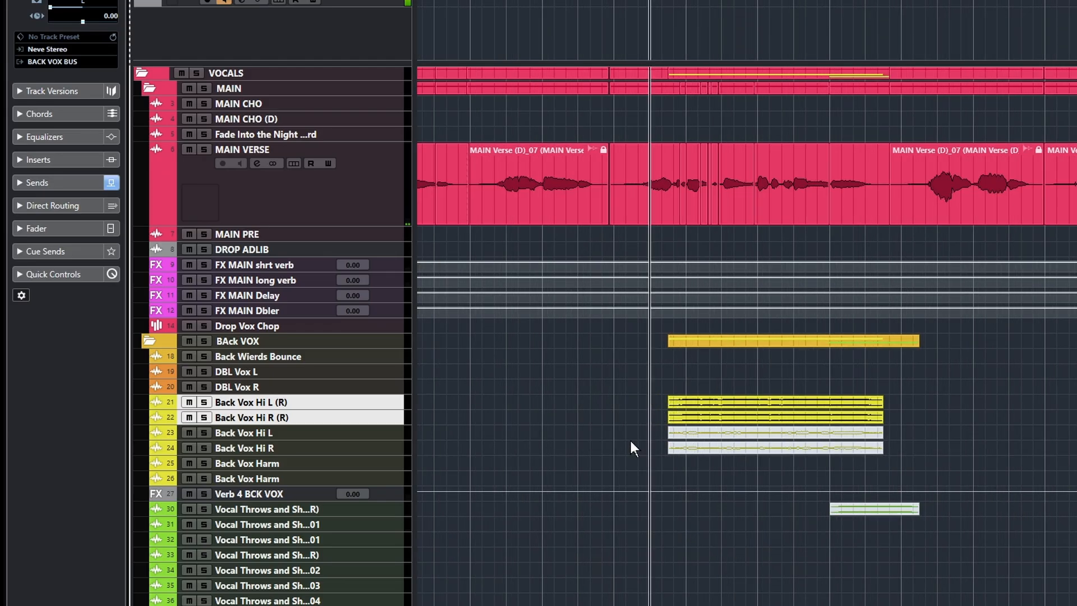
key(s)
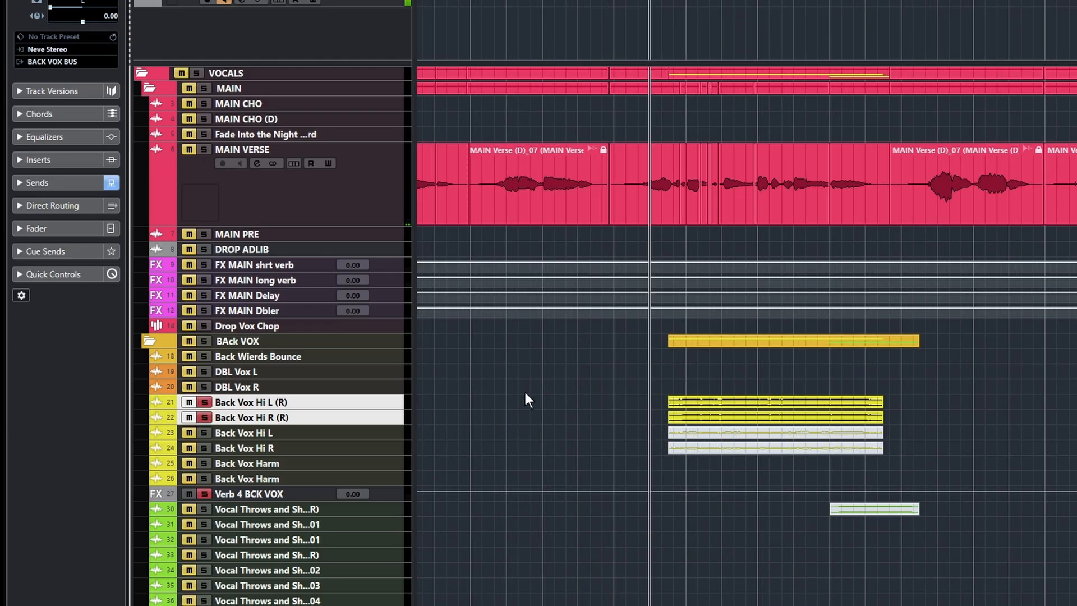
key(space)
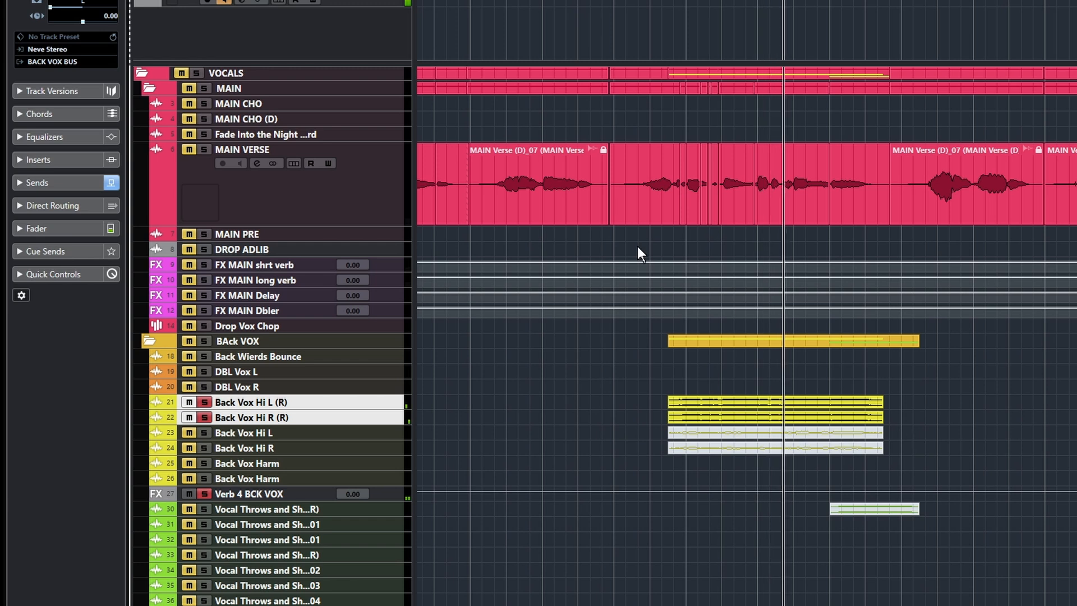
- Inspect the sends of the soloed Back Vox Hi pair, then turn off their solo
click(35, 182)
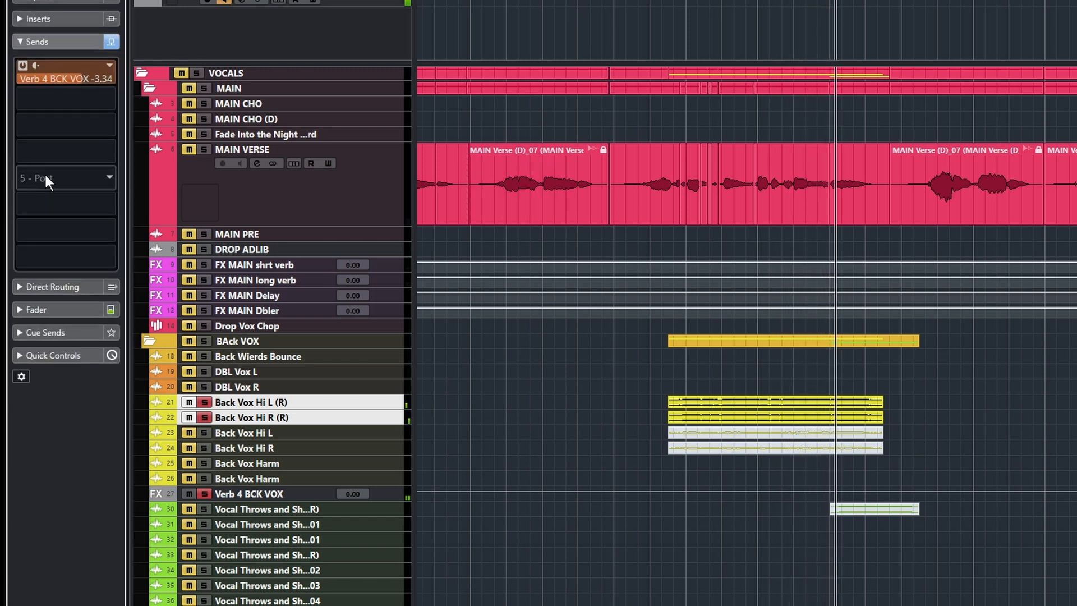
click(62, 44)
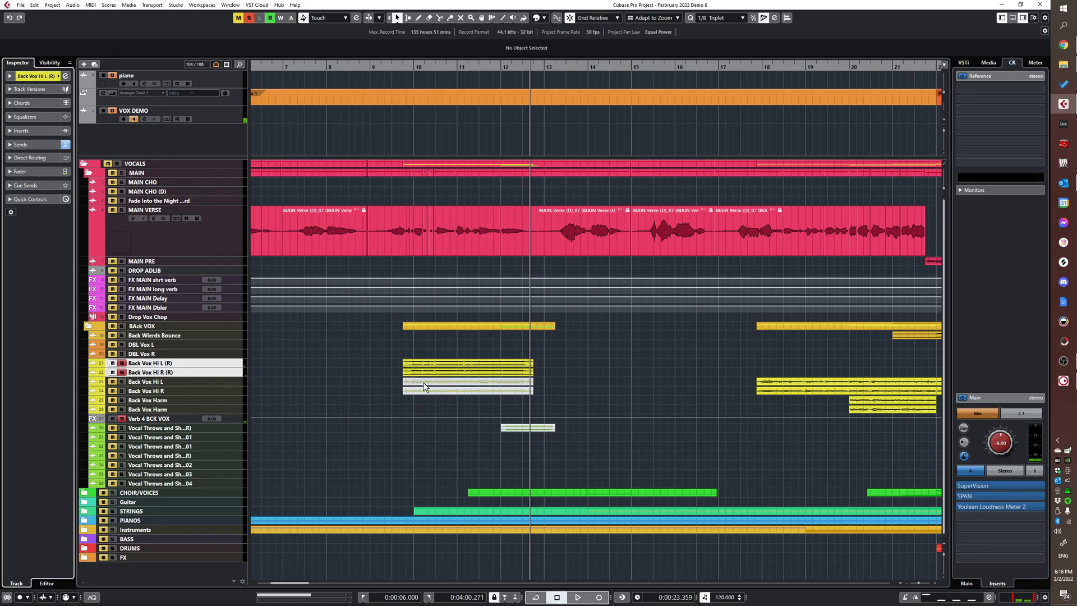
click(121, 363)
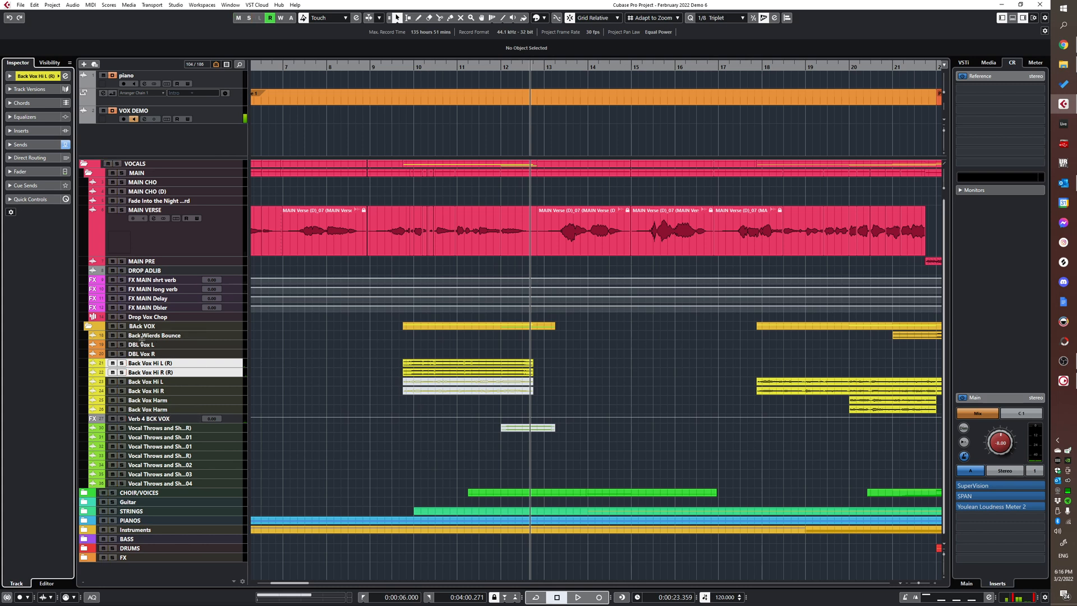
- Solo the MAIN VERSE track, play the vocal from around bar 10, stop, and clear the solo
click(222, 245)
key(s)
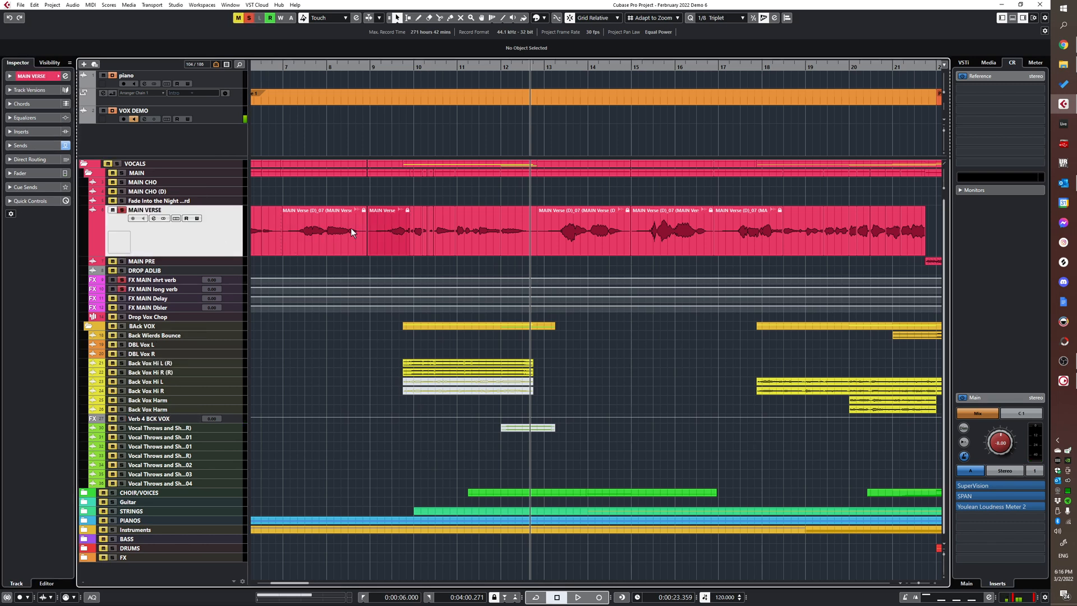
click(392, 230)
key(space)
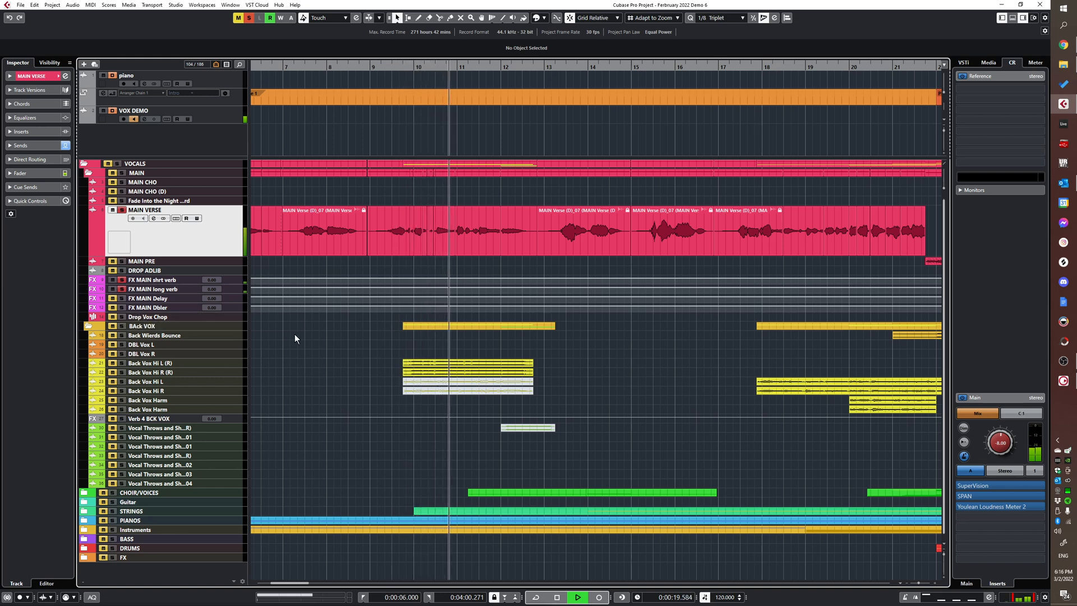
key(space)
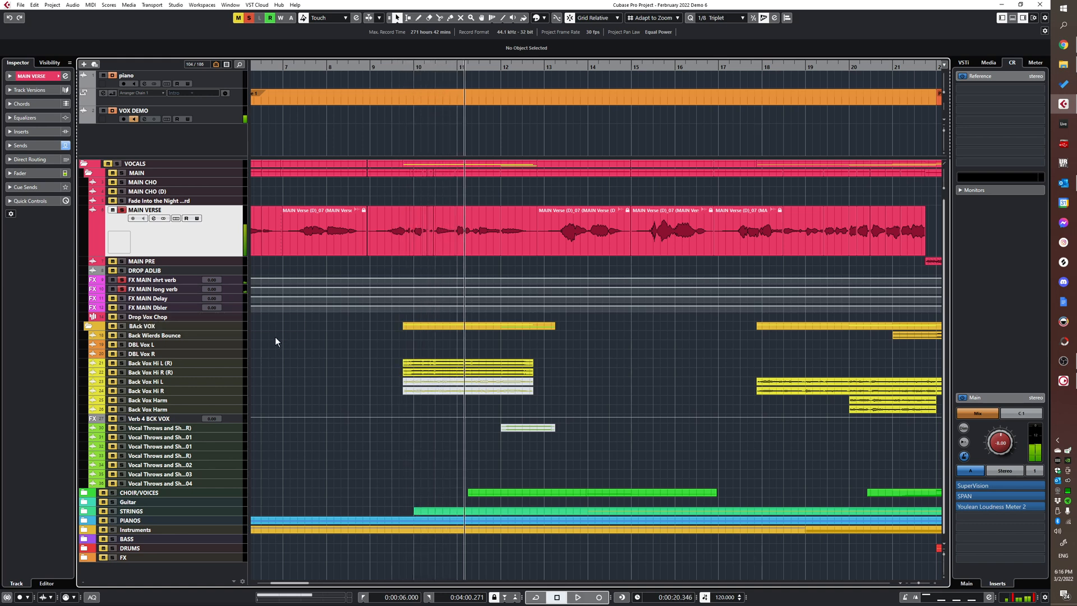
click(123, 279)
- Expand the CHOIR/VOICES folder, solo the Other Choir Vocal Shot track, and play it
scroll(380, 388, down, 5)
click(84, 492)
scroll(296, 441, down, 3)
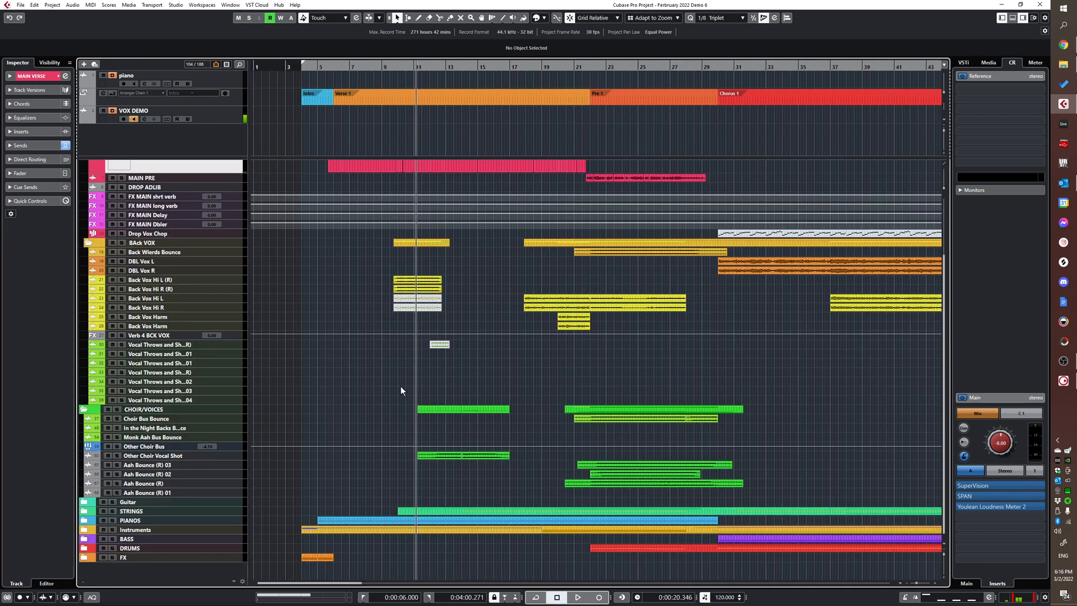
scroll(401, 392, up, 4)
click(231, 456)
key(s)
key(space)
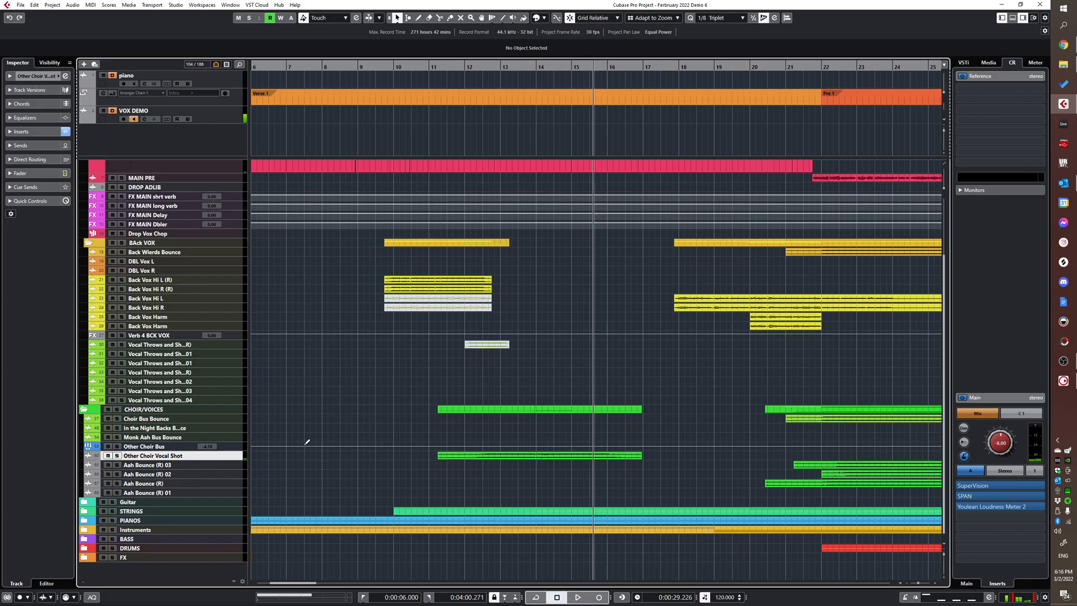
- Examine how the choir and backing vocal clips are laid out from Verse 1 through Chorus 1 and the Drop into Verse 2
key(g)
key(g)
key(g)
key(g)
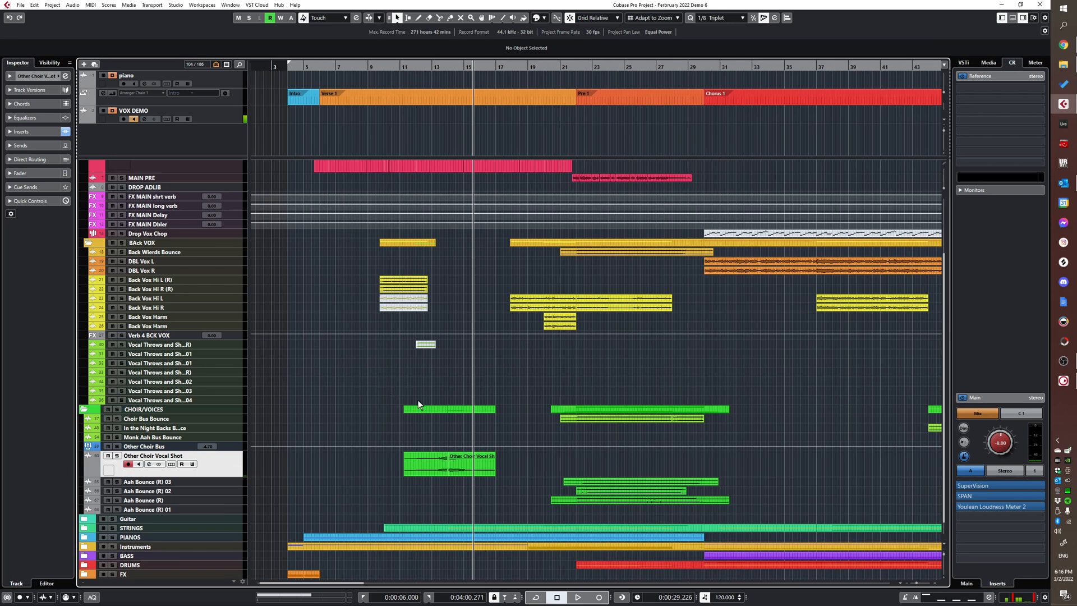
key(h)
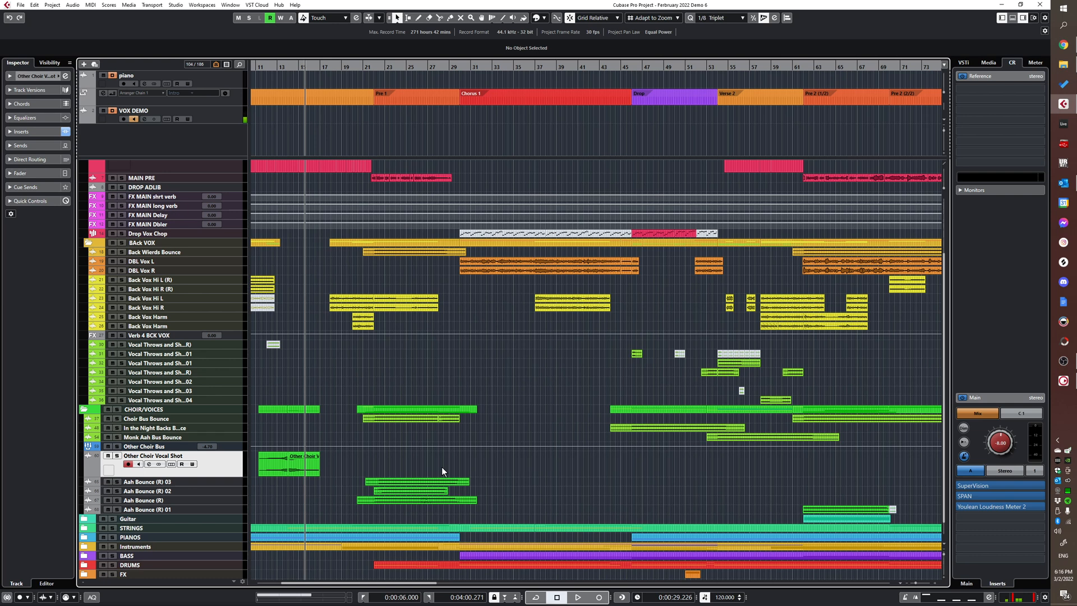
key(h)
key(h)
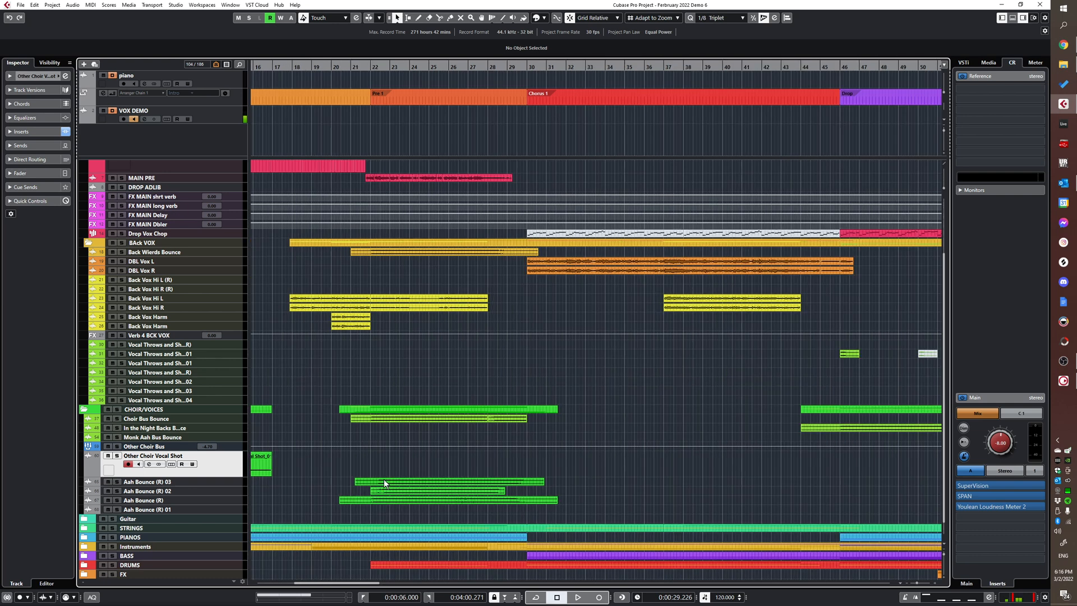
key(g)
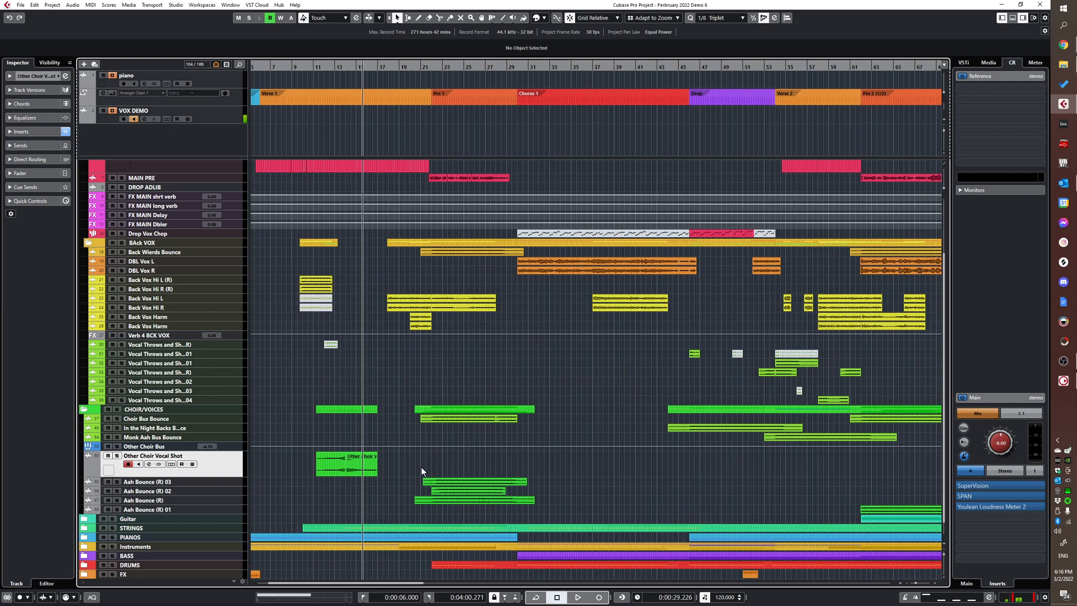
key(h)
key(g)
scroll(418, 463, left, 2)
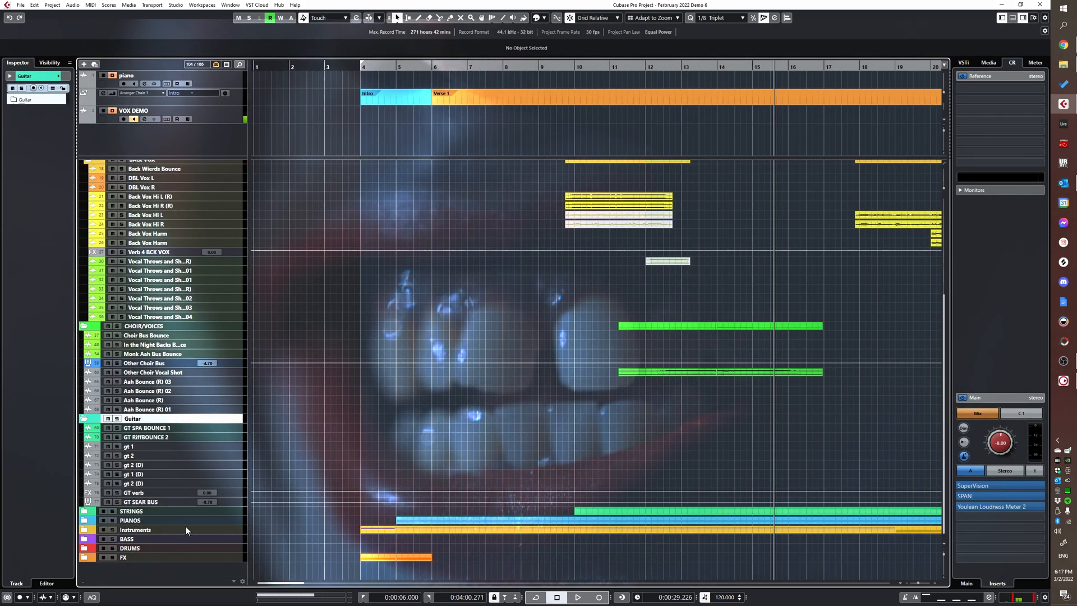
- Expand the STRINGS and PIANOS folders to show their tracks and start playback in Verse 1
click(82, 516)
scroll(496, 455, down, 3)
scroll(561, 441, up, 2)
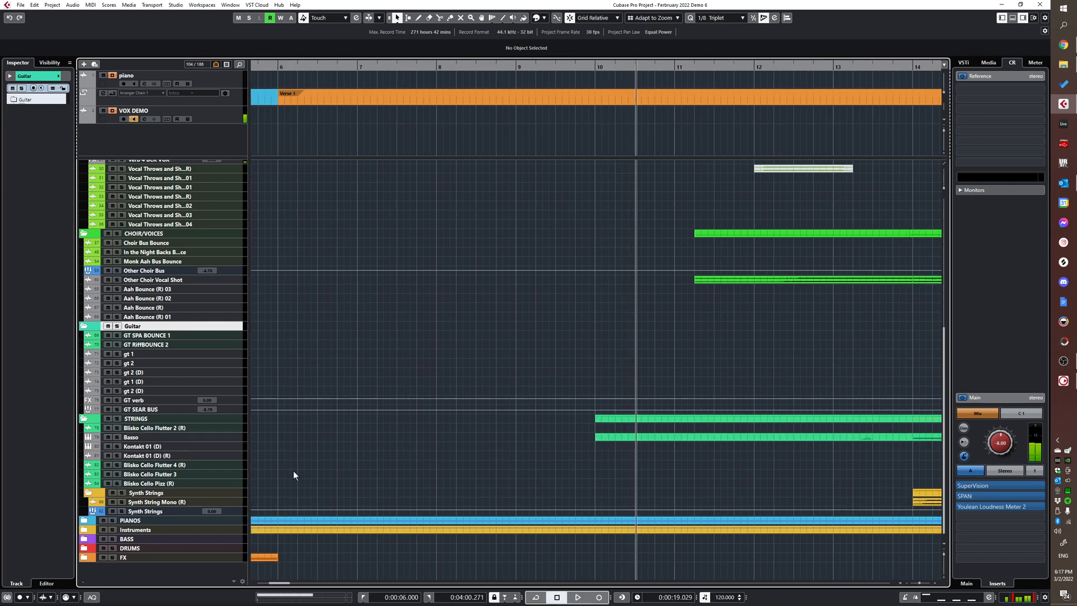
key(space)
scroll(288, 477, down, 3)
click(85, 516)
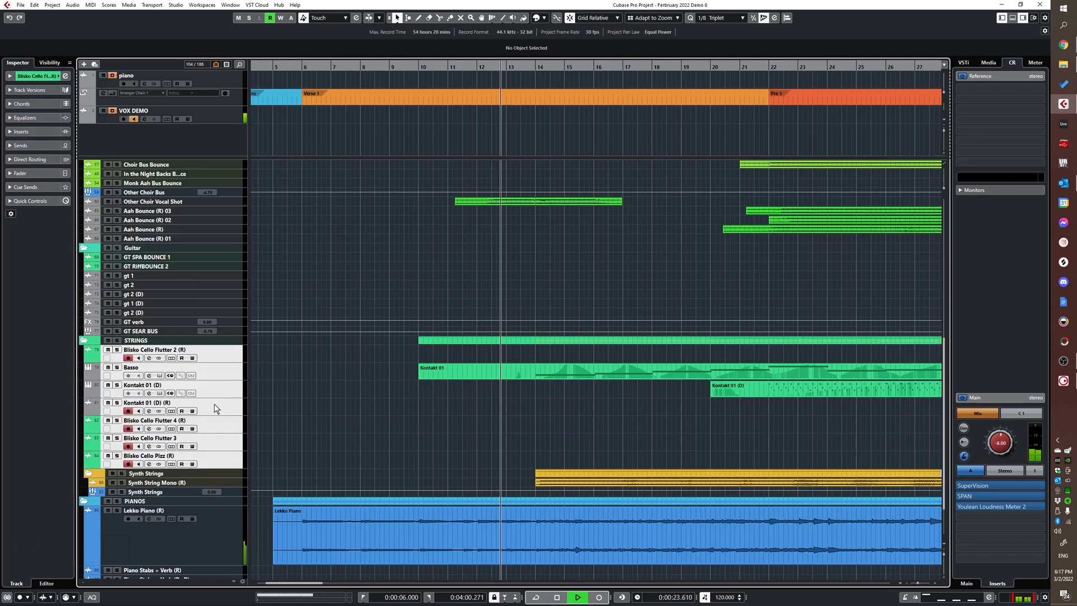
- Select the Synth String Mono (R) and Synth Strings tracks, then solo the Basso track during playback
scroll(460, 337, down, 2)
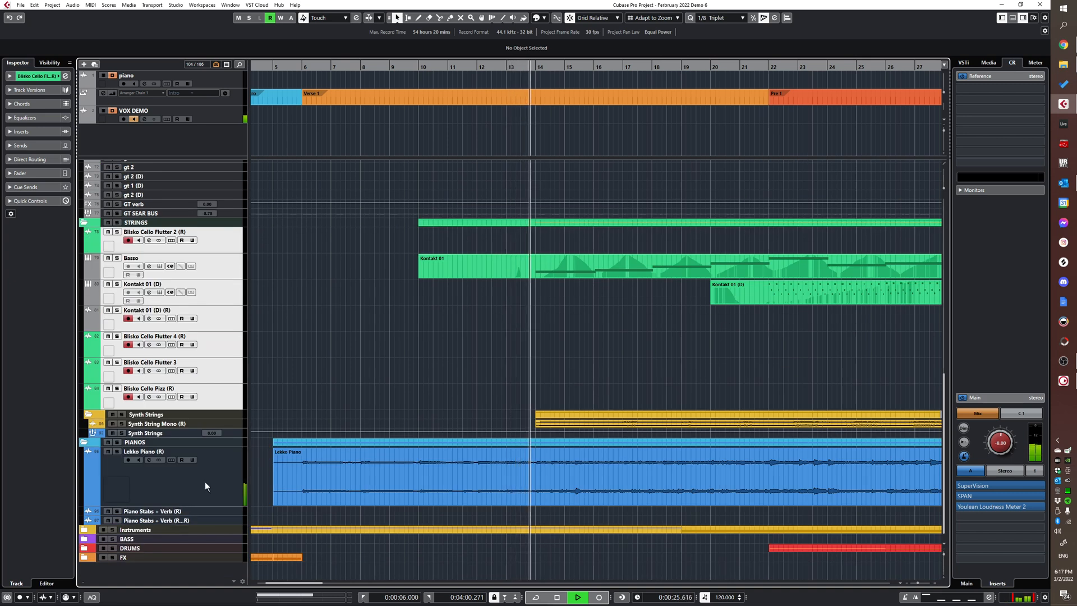
click(226, 425)
shift+click(227, 434)
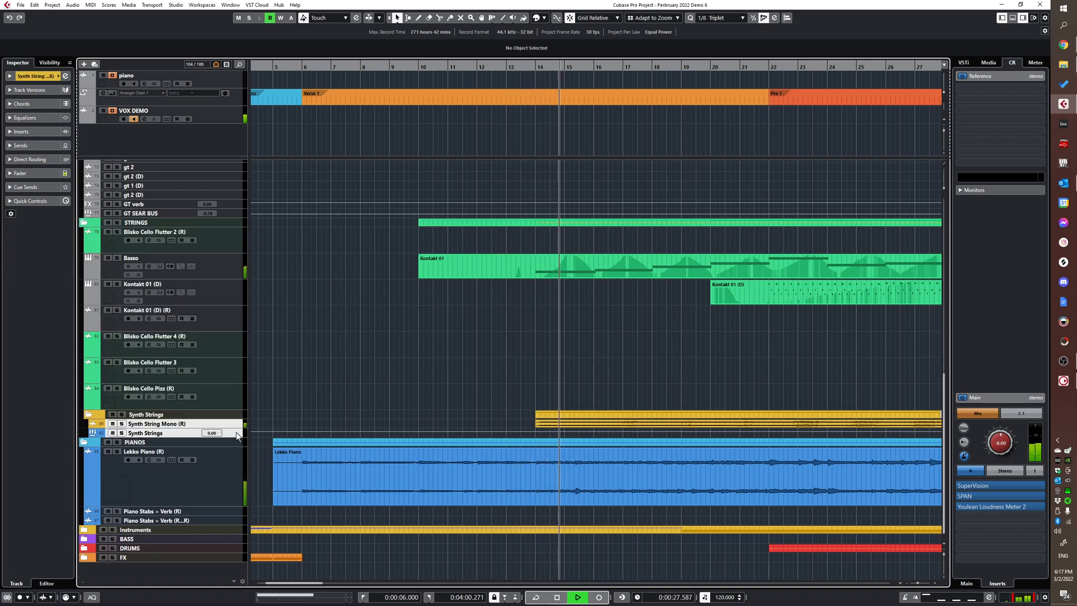
click(220, 261)
key(s)
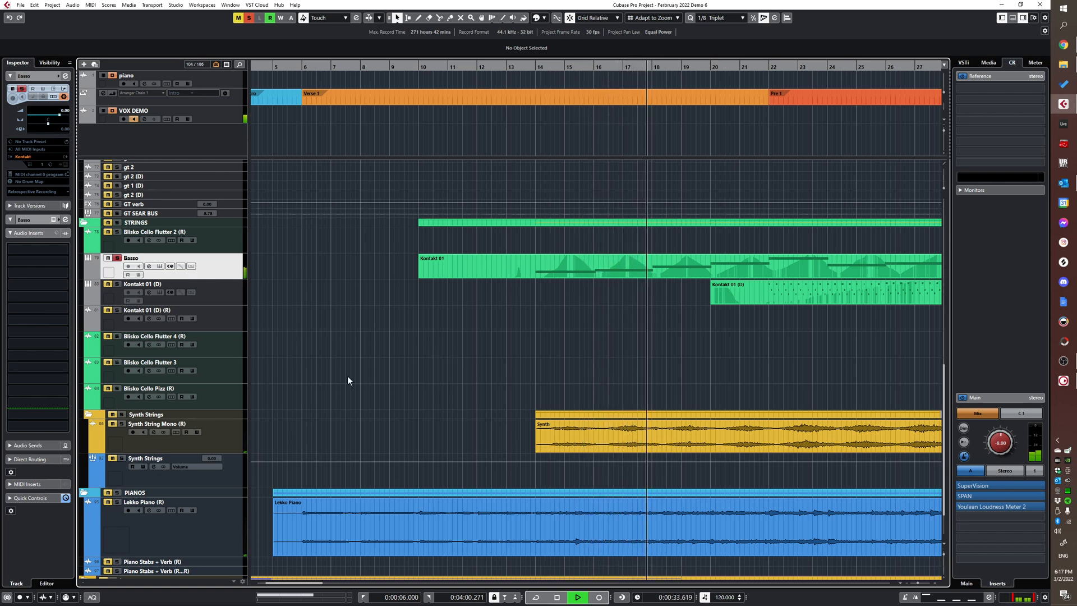
- Stop playback and inspect the ELDR BASS - Main Techniques patch in the Basso track's Kontakt window
scroll(325, 333, down, 3)
scroll(327, 333, down, 2)
key(space)
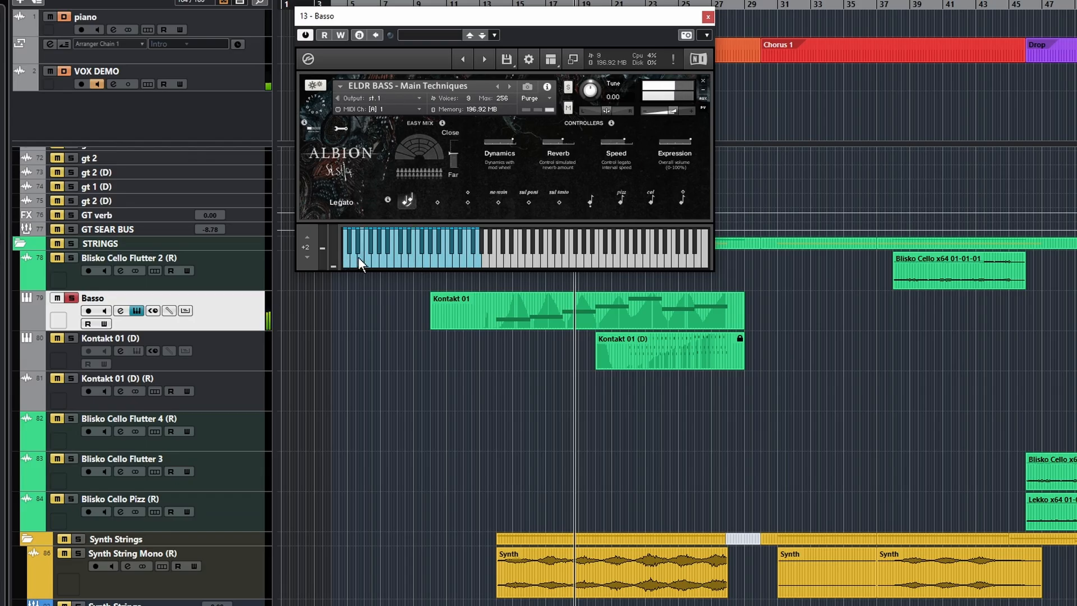
click(441, 261)
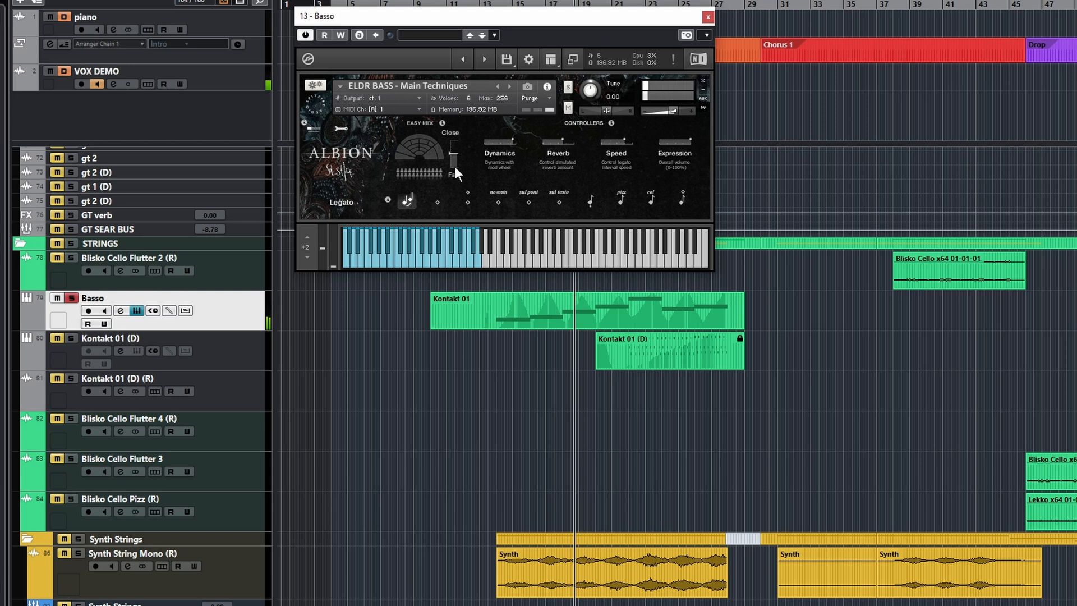
- Play the soloed Basso part from bar 14 and add the Kontakt 01 (D) track to the solo
scroll(482, 309, up, 5)
click(482, 309)
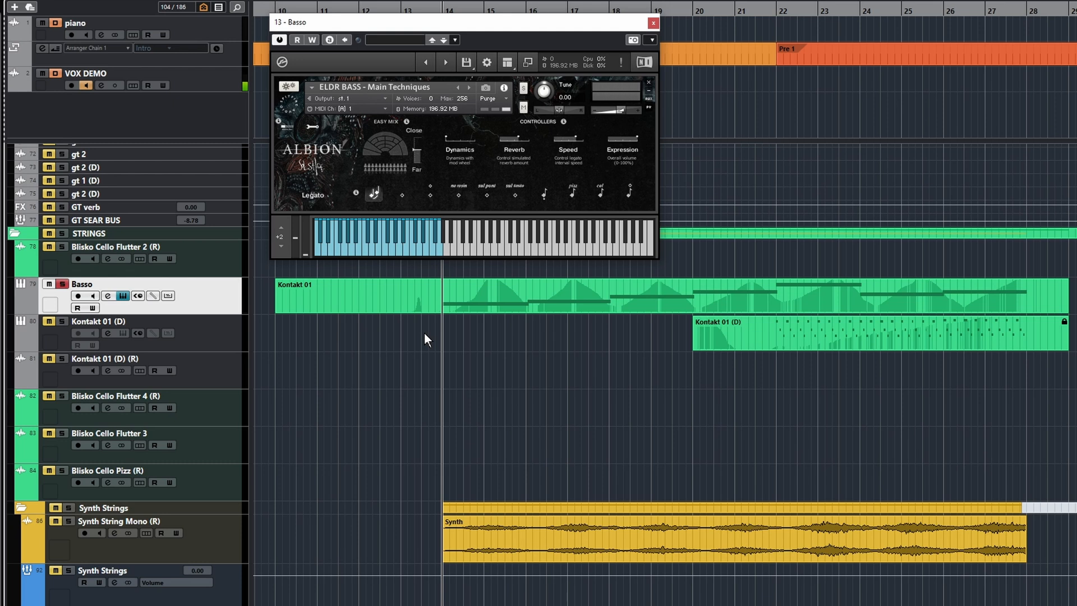
key(space)
click(459, 305)
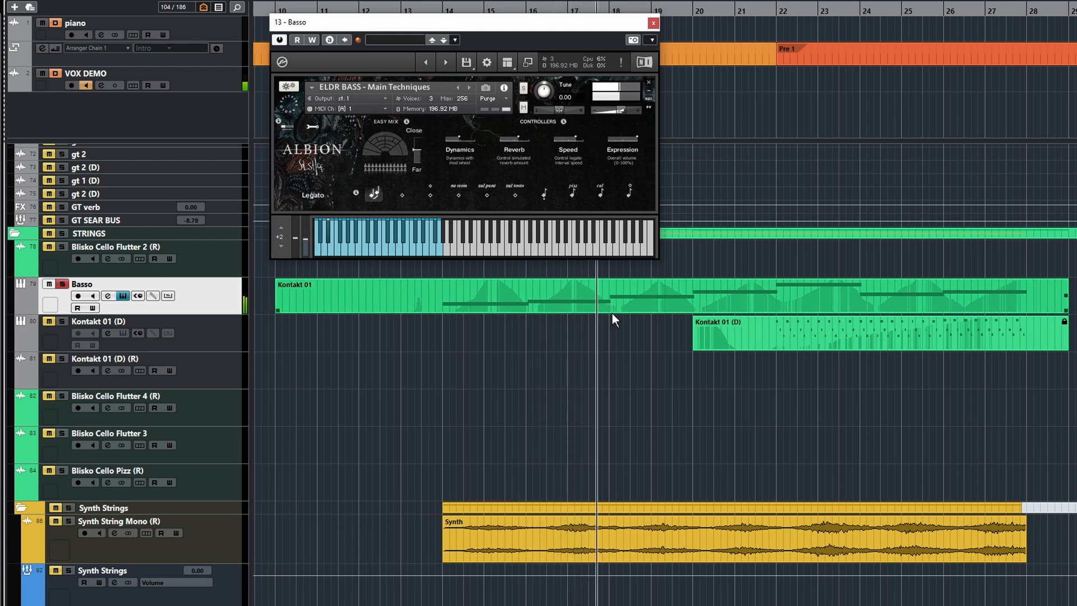
click(62, 321)
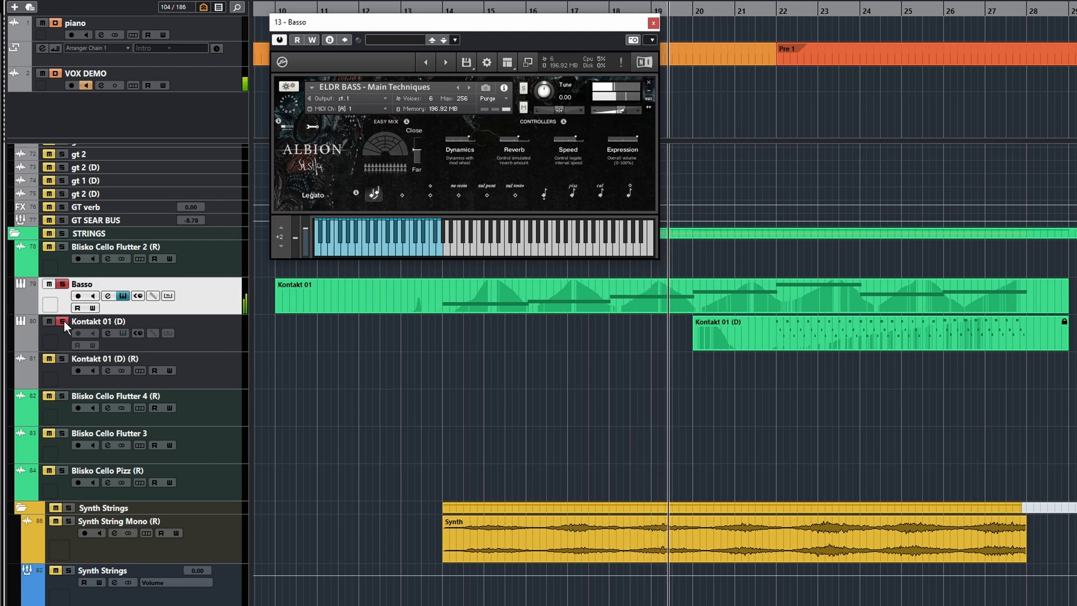
click(445, 312)
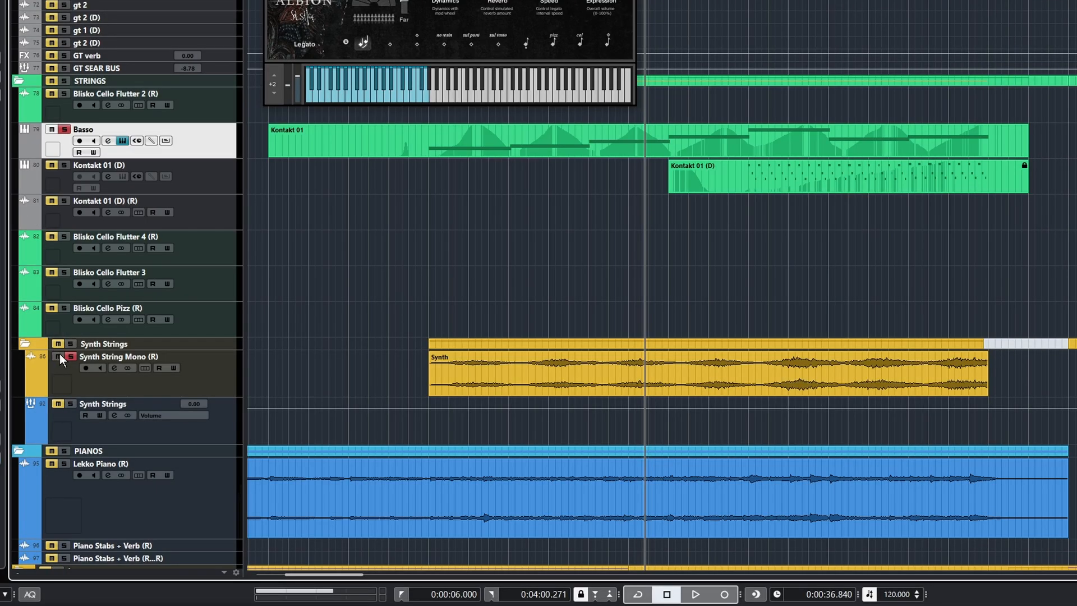
- Play the soloed Synth String Mono (R) track from bar 14 with Basso's solo turned off, then stop
click(411, 343)
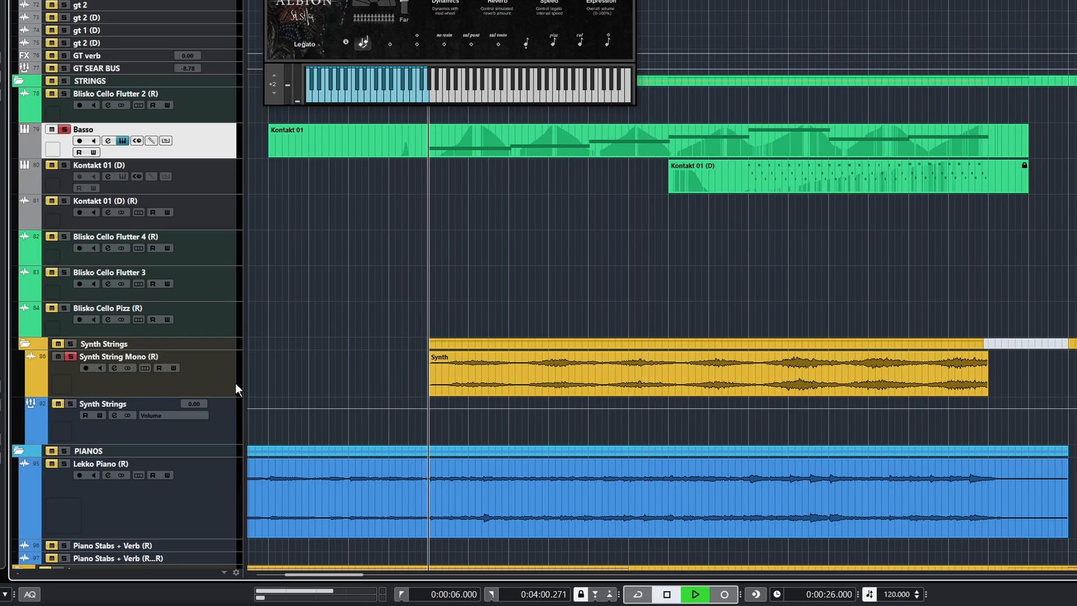
click(63, 129)
click(199, 369)
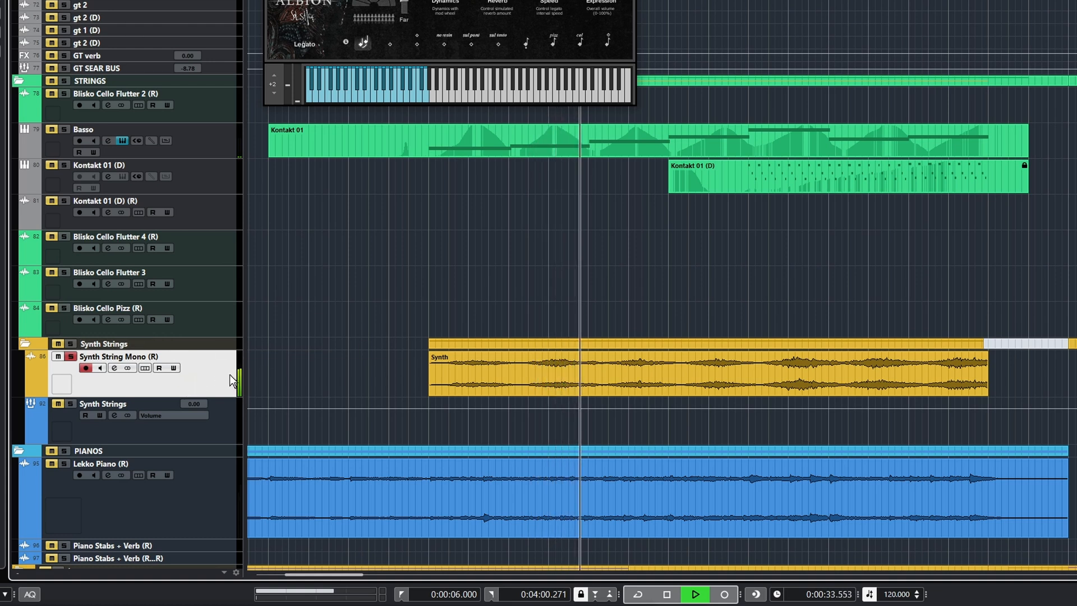
key(space)
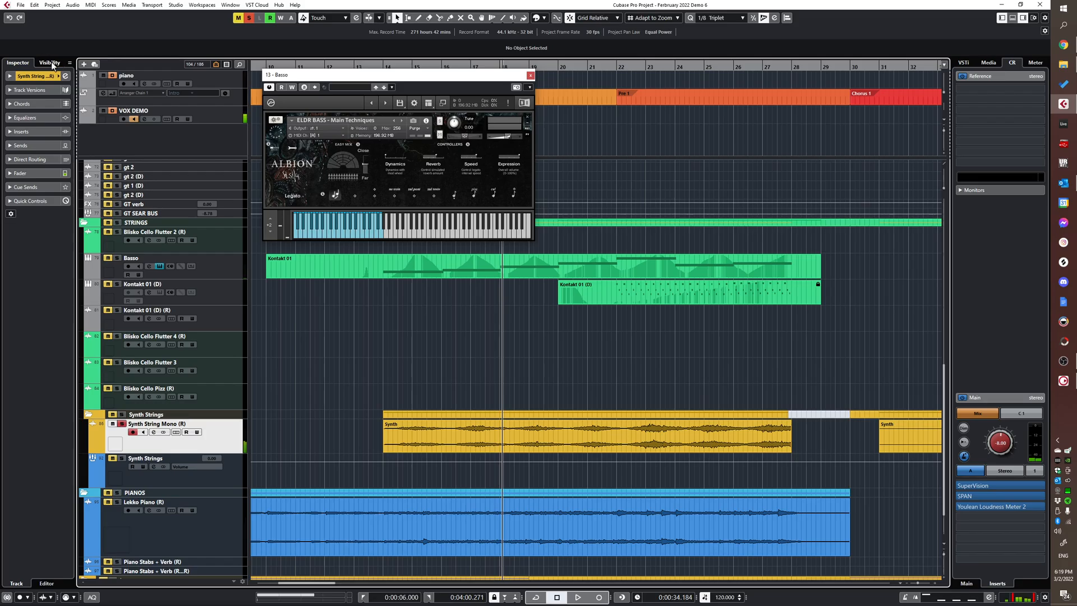
- Make the Synth String Mono instrument track visible, open its Kontakt Cycles instrument, and reposition the plug-in window
click(50, 63)
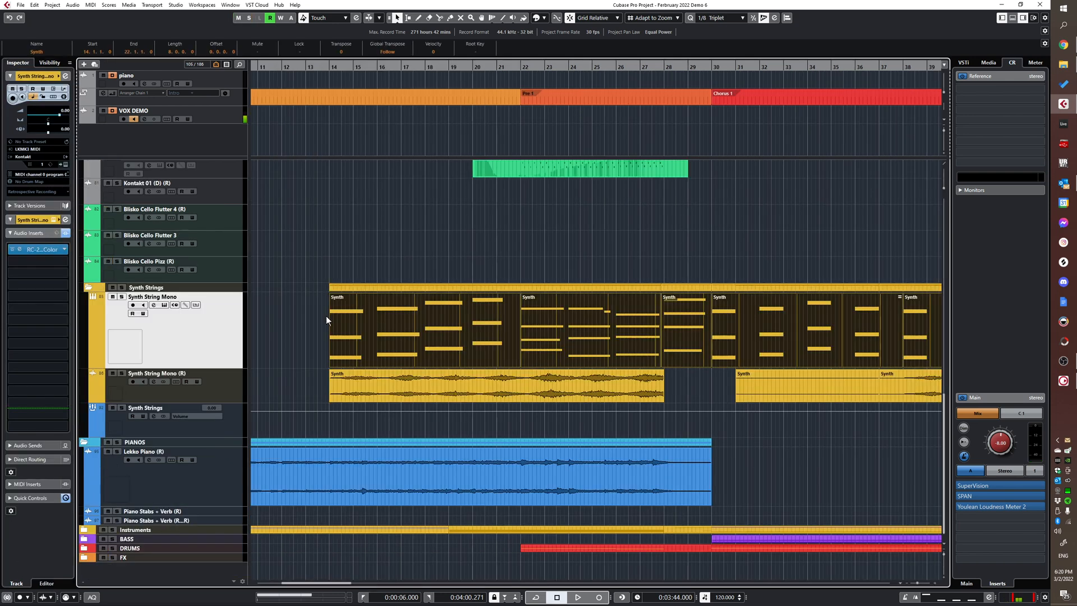
scroll(326, 319, up, 3)
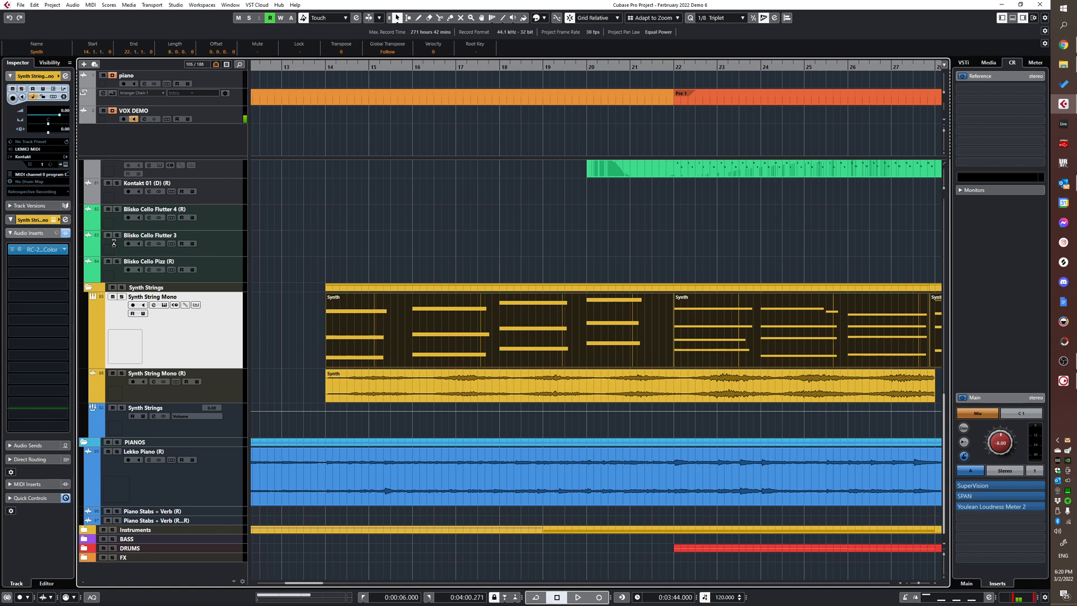
click(164, 305)
drag(812, 145, 764, 110)
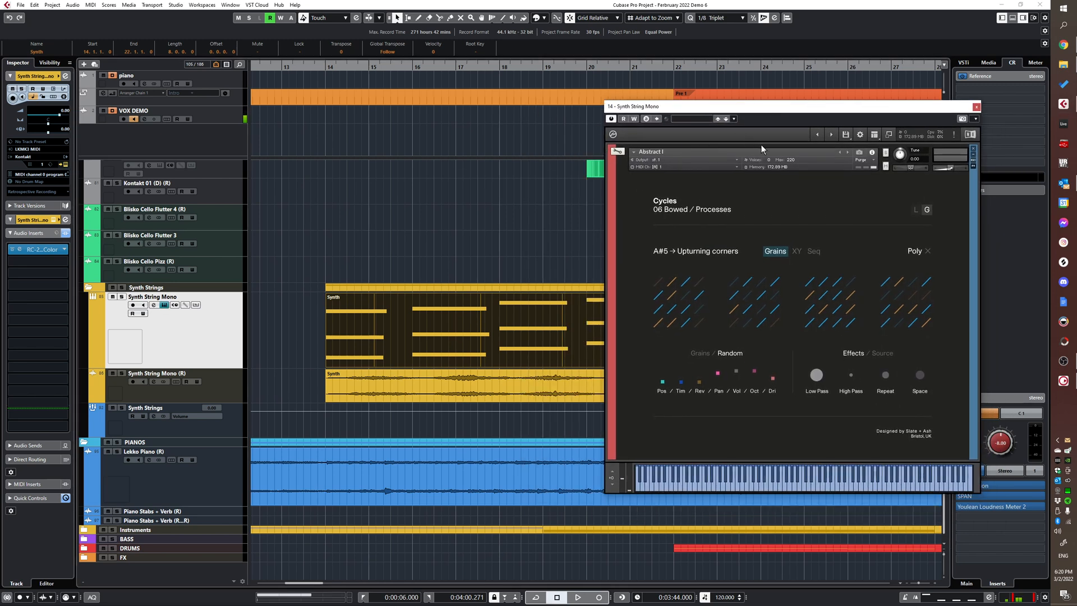
- Show the Kontakt library browser, bypass the RC-20 insert, and play the soloed Synth String Mono track from bar 14, then stop
key(l)
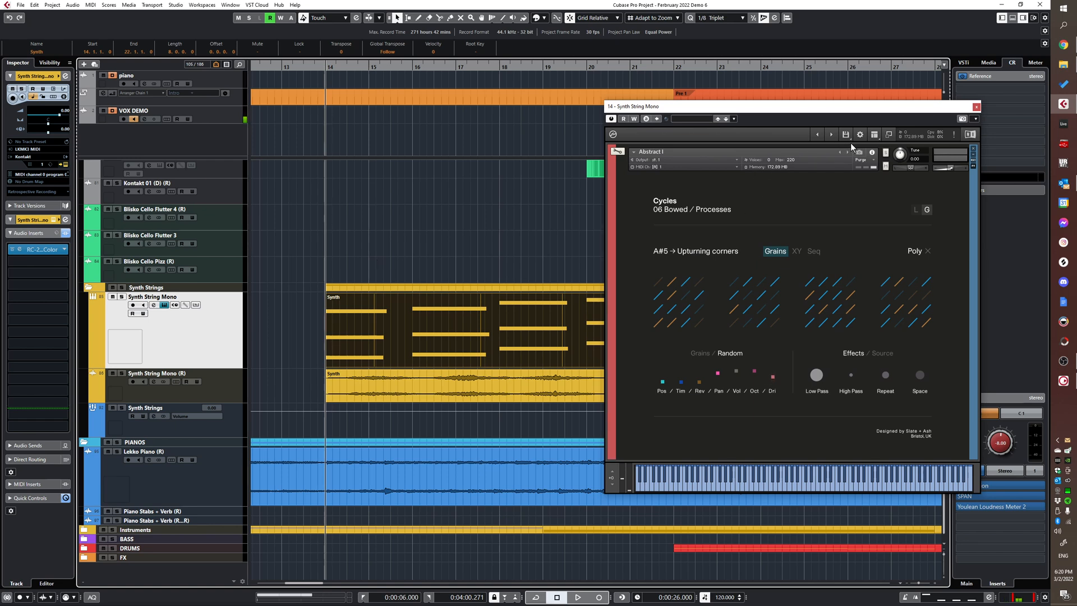
click(971, 134)
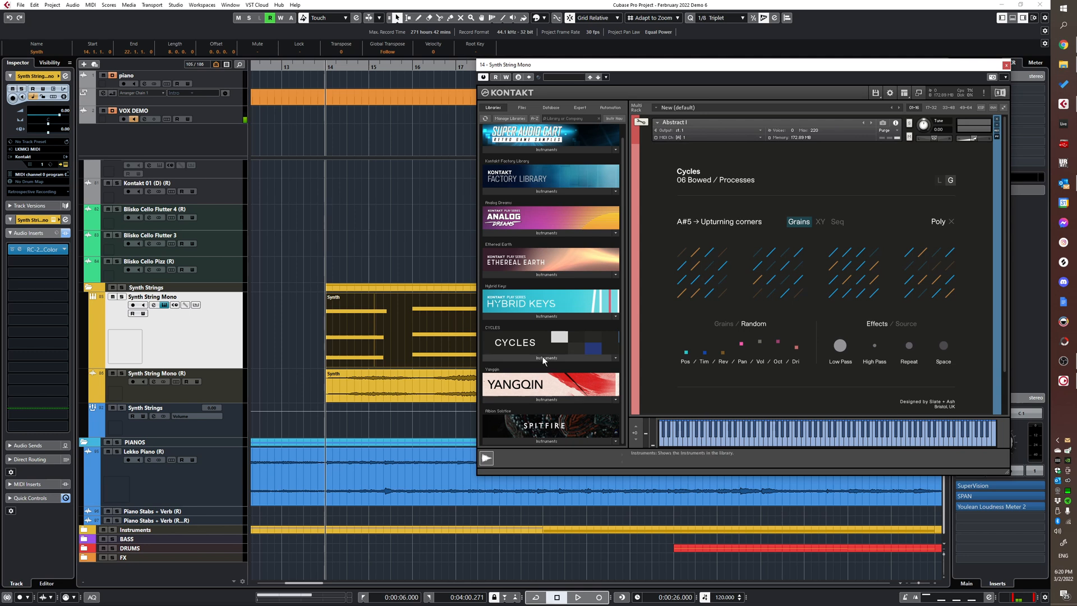
click(761, 441)
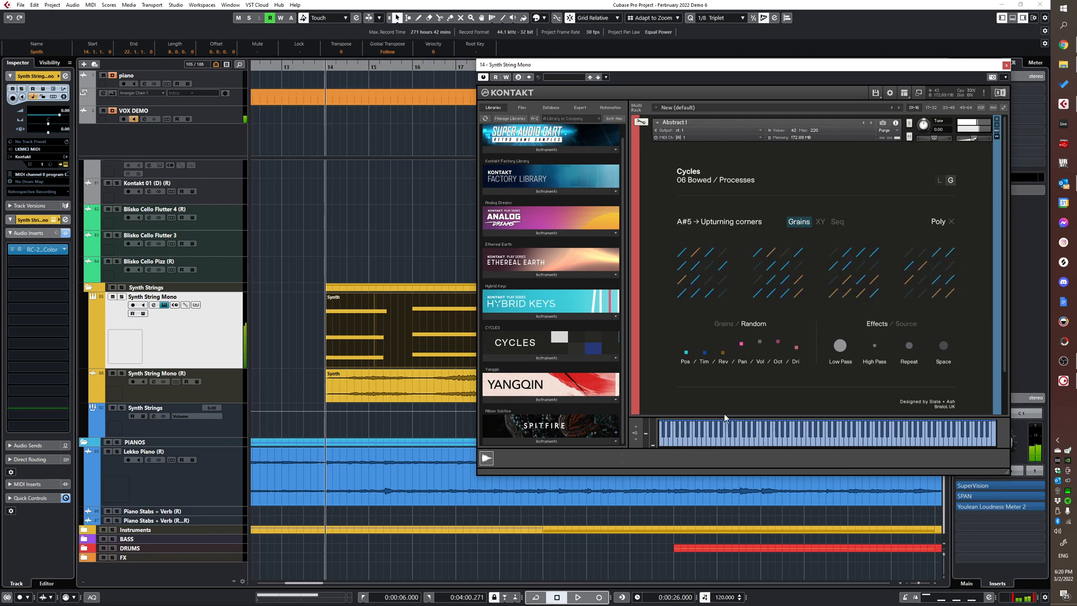
click(13, 251)
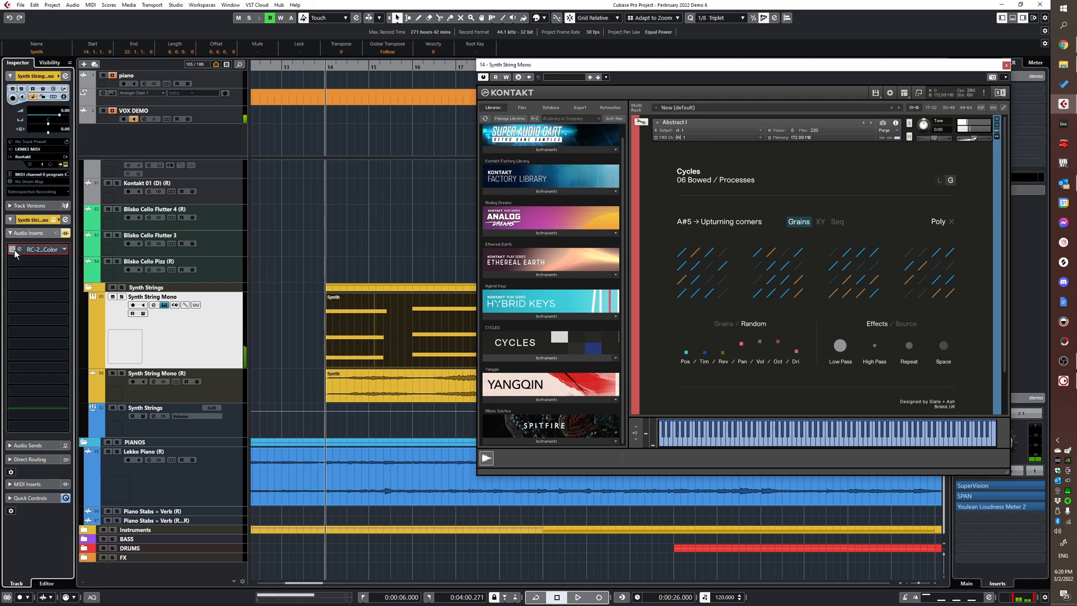
key(s)
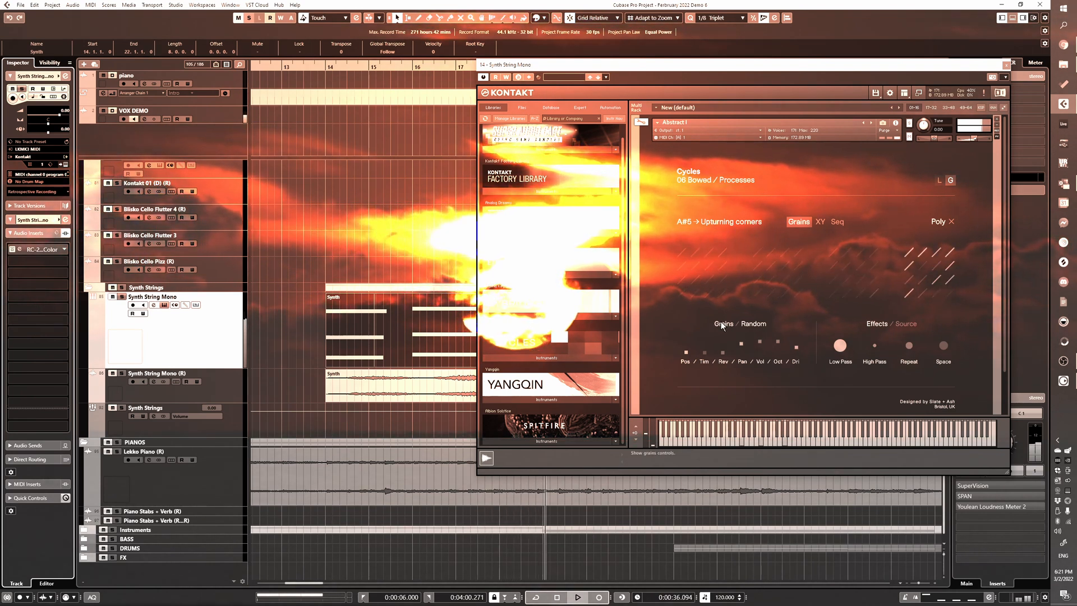
click(439, 232)
key(space)
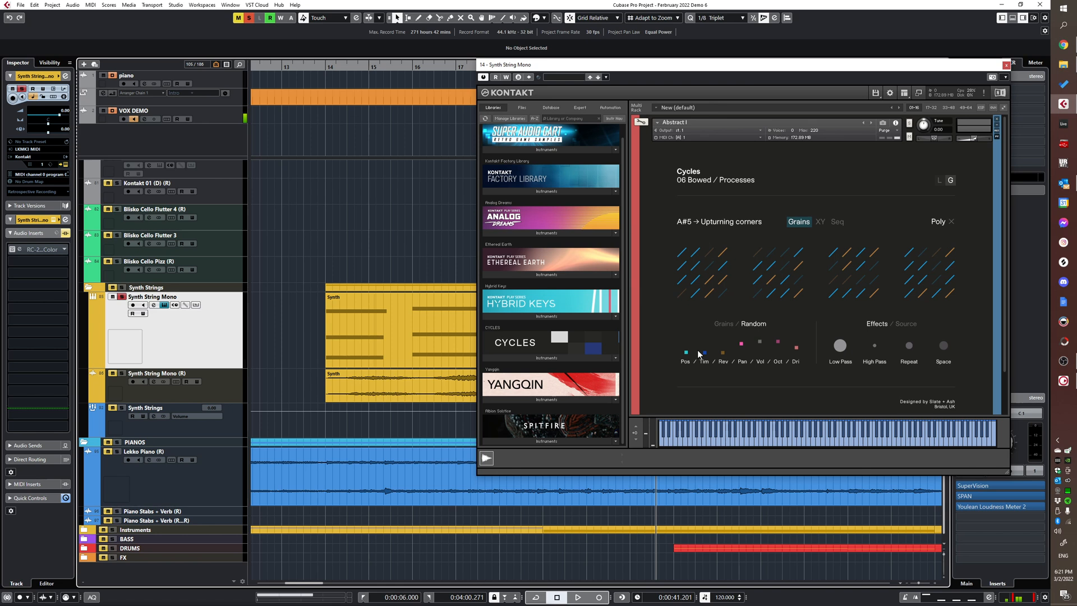
- Inspect the Process and Spatial effect pages of the Cycles instrument, then return to its main screen
click(1001, 271)
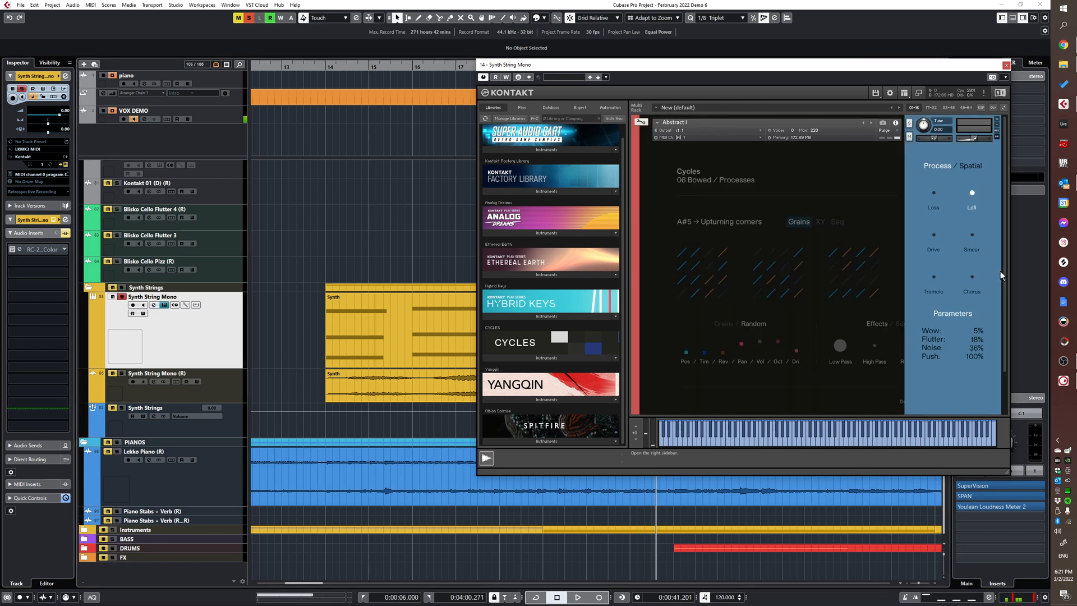
click(975, 163)
click(944, 164)
click(968, 166)
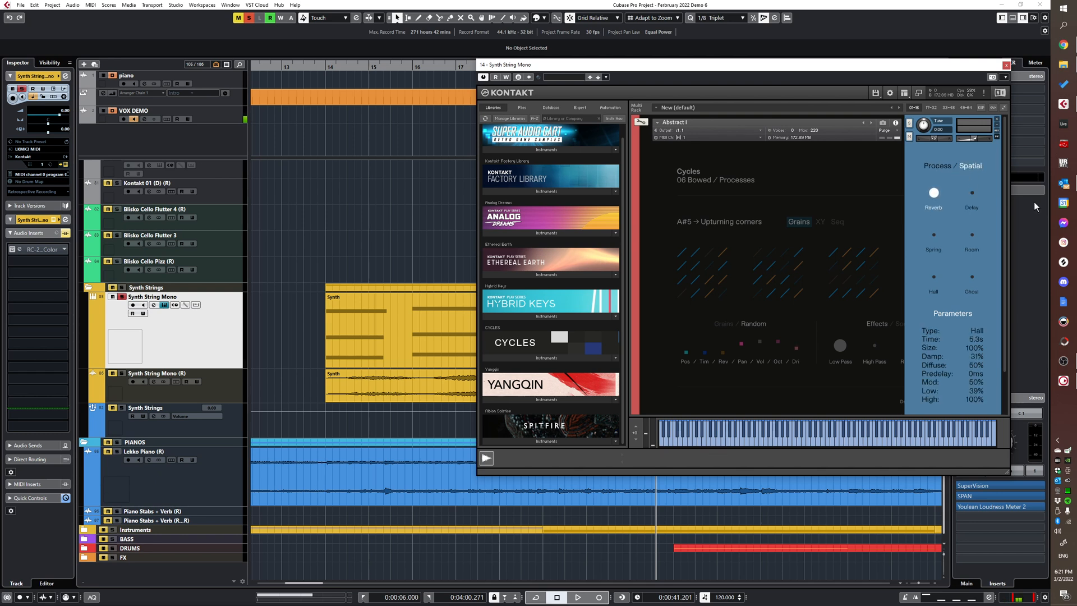
click(939, 166)
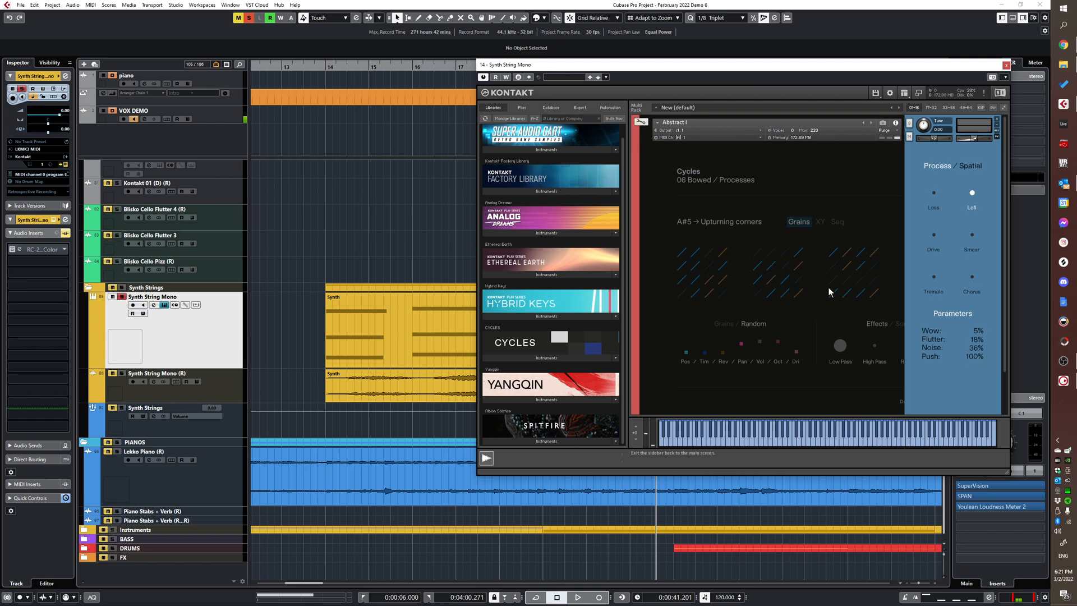
click(657, 299)
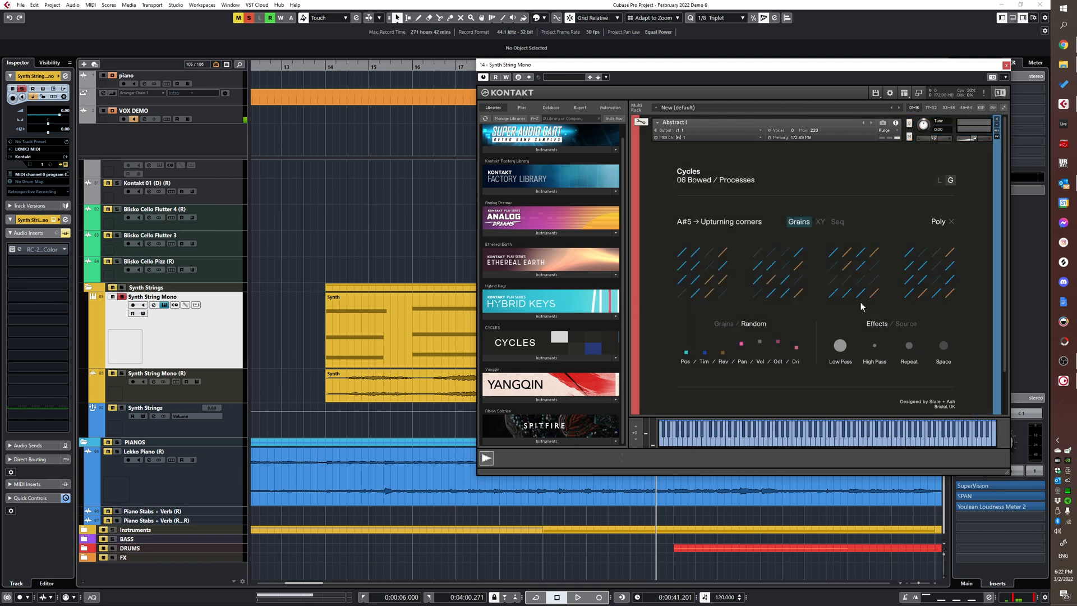
- Open the RC-20 Retro Color insert, play Synth String Mono from bar 14 with it re-enabled, and close both plug-in windows
click(20, 249)
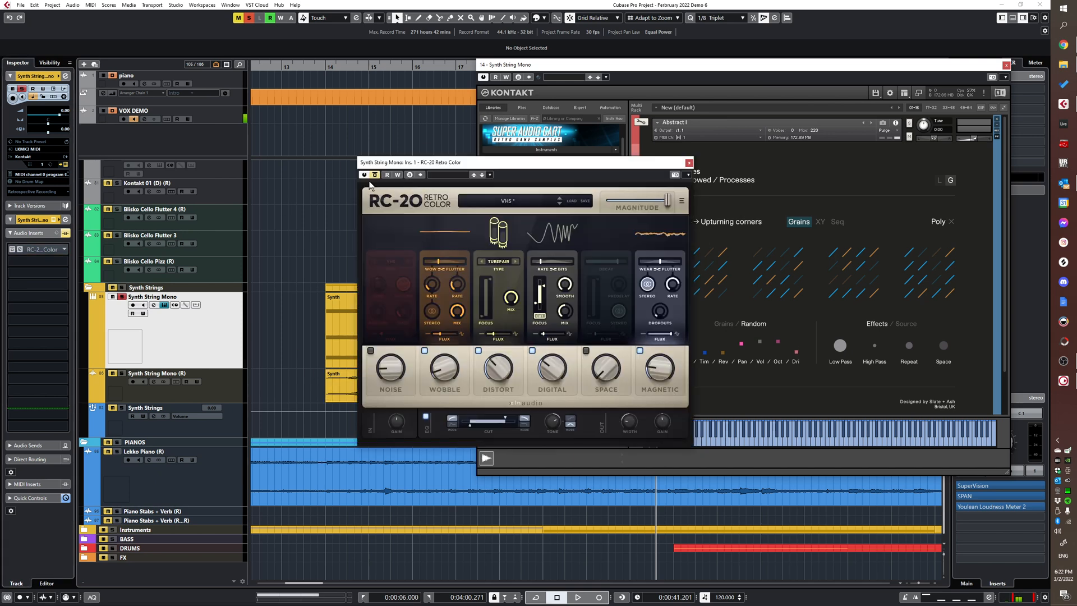
click(321, 301)
key(space)
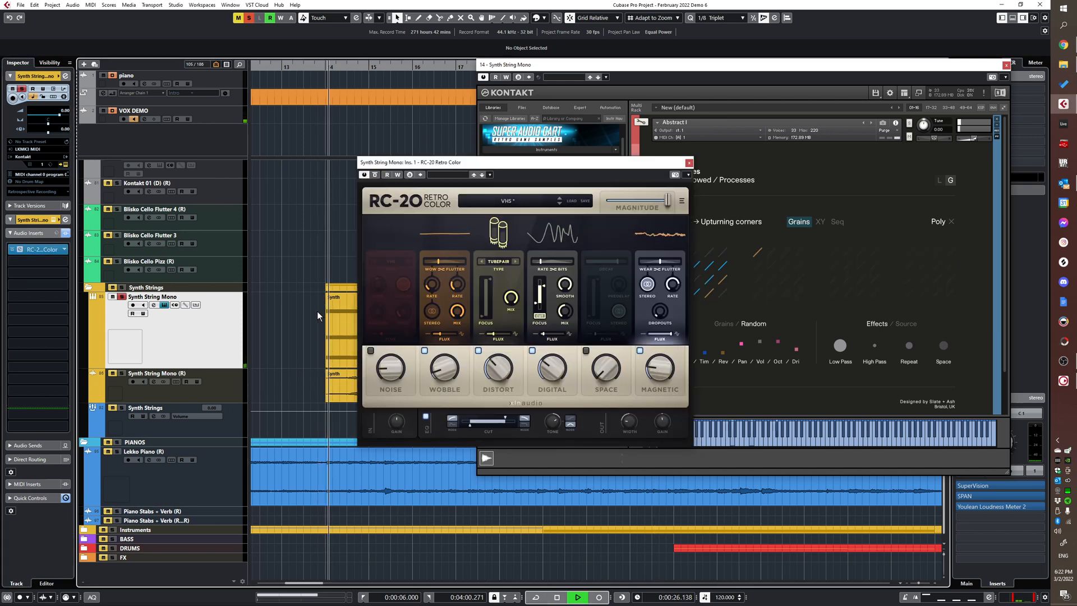
click(1007, 65)
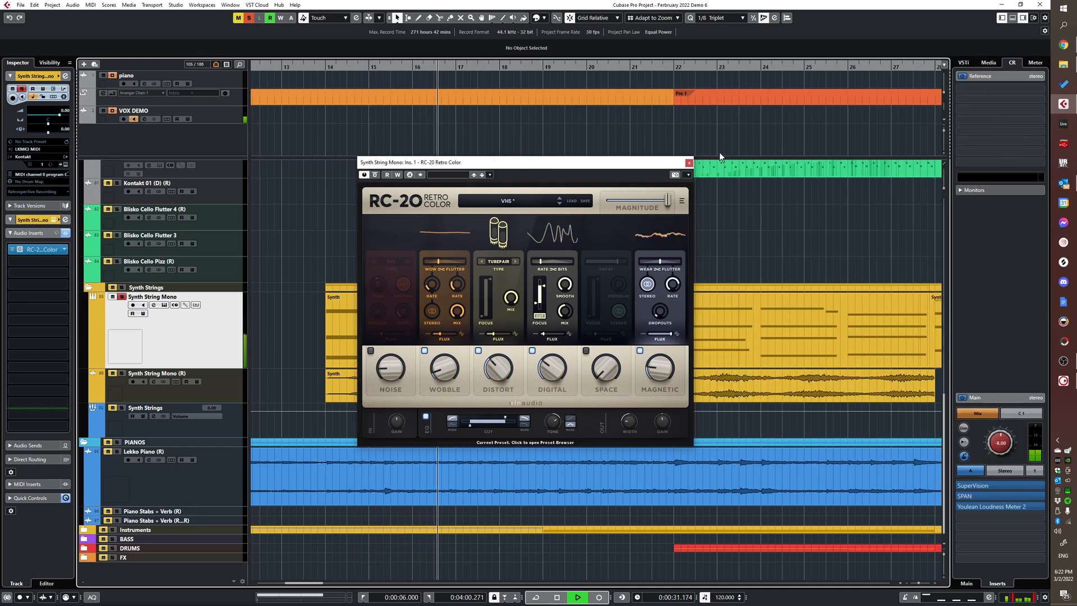
click(689, 163)
key(space)
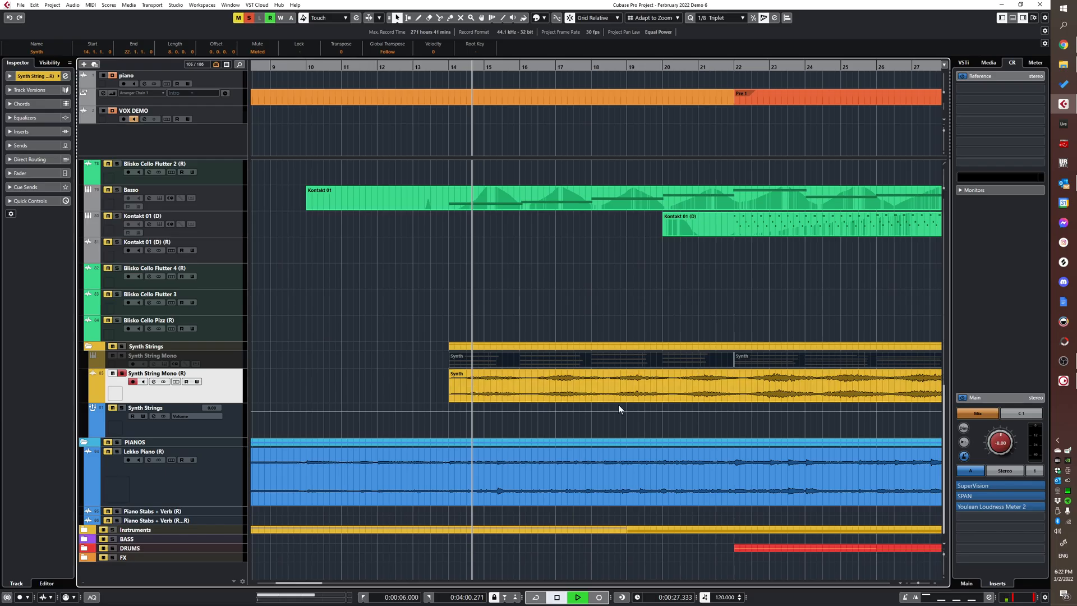
- Zoom out the arrangement and play the Synth String Mono (R) track soloed together with Basso
key(g)
key(g)
key(g)
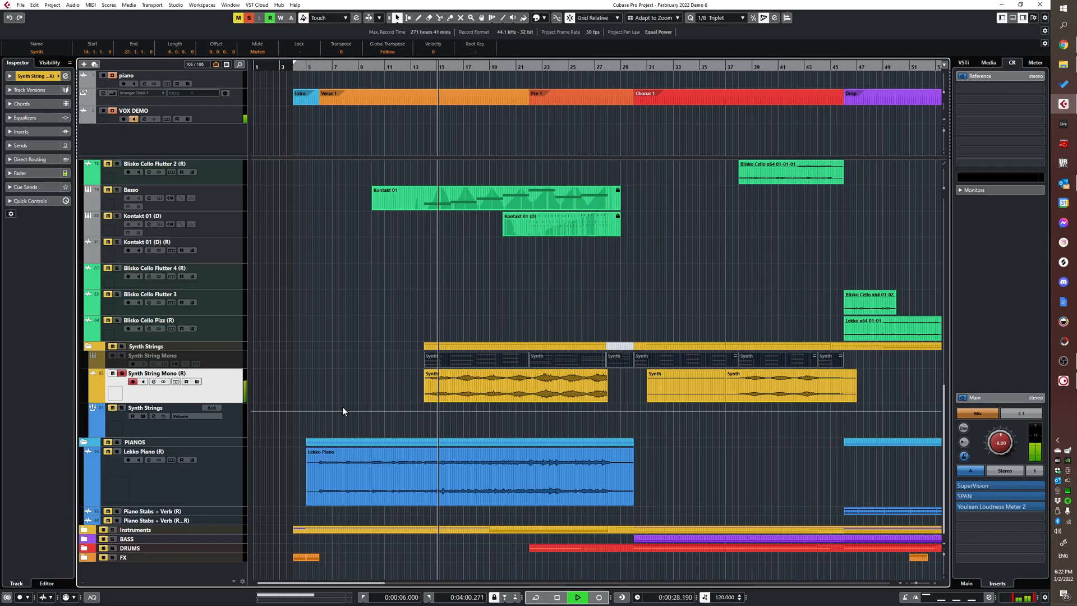
click(122, 374)
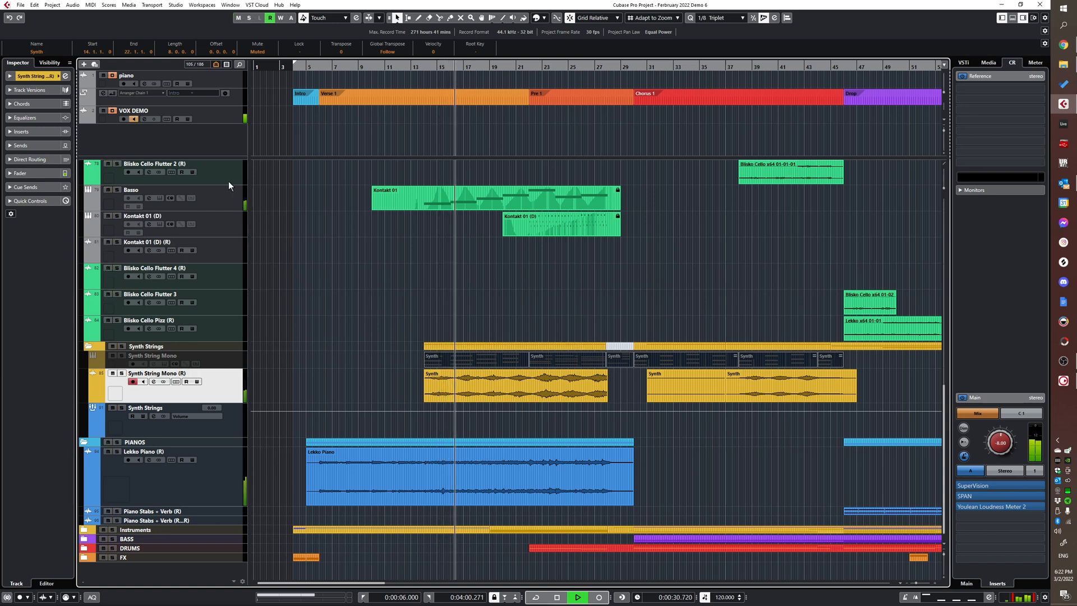
click(117, 190)
click(122, 374)
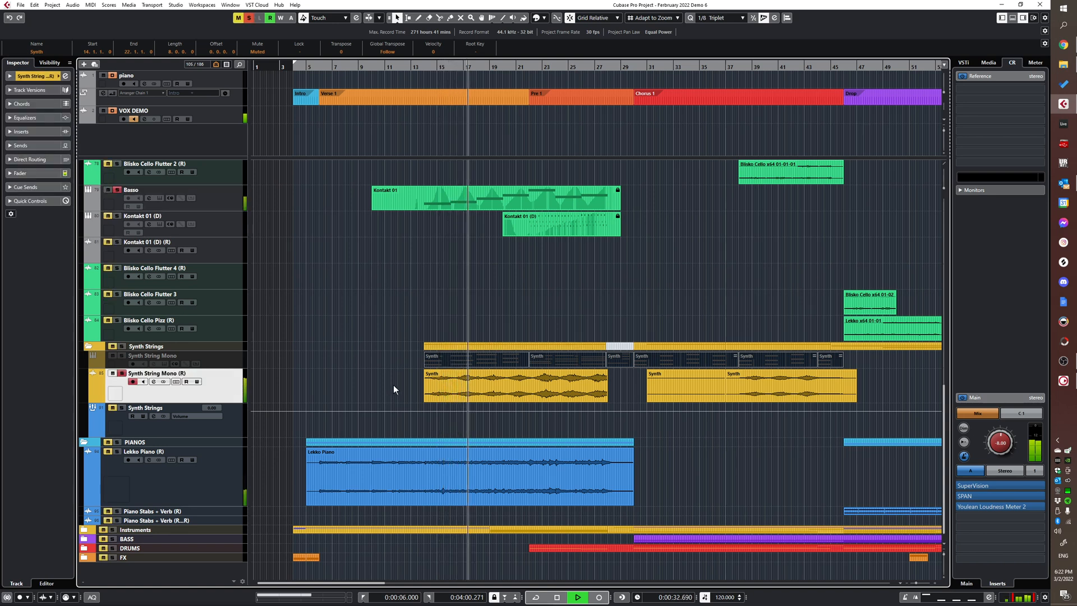
- Add Lekko Piano (R) and the Instruments folder's Vocal Glitch Pad to the solo during playback, then stop and clear the solos
click(204, 476)
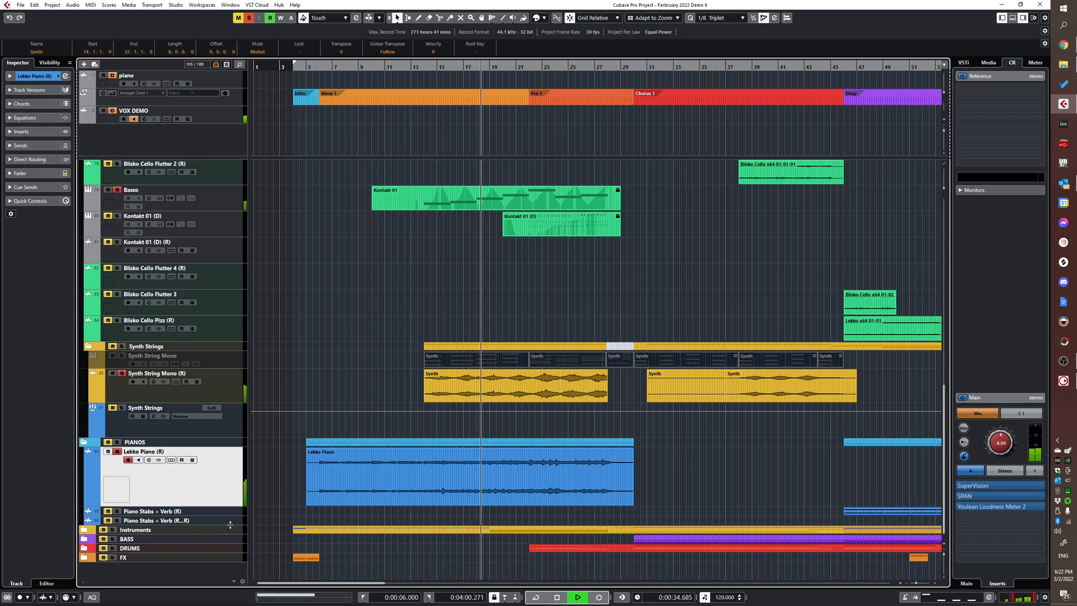
click(83, 530)
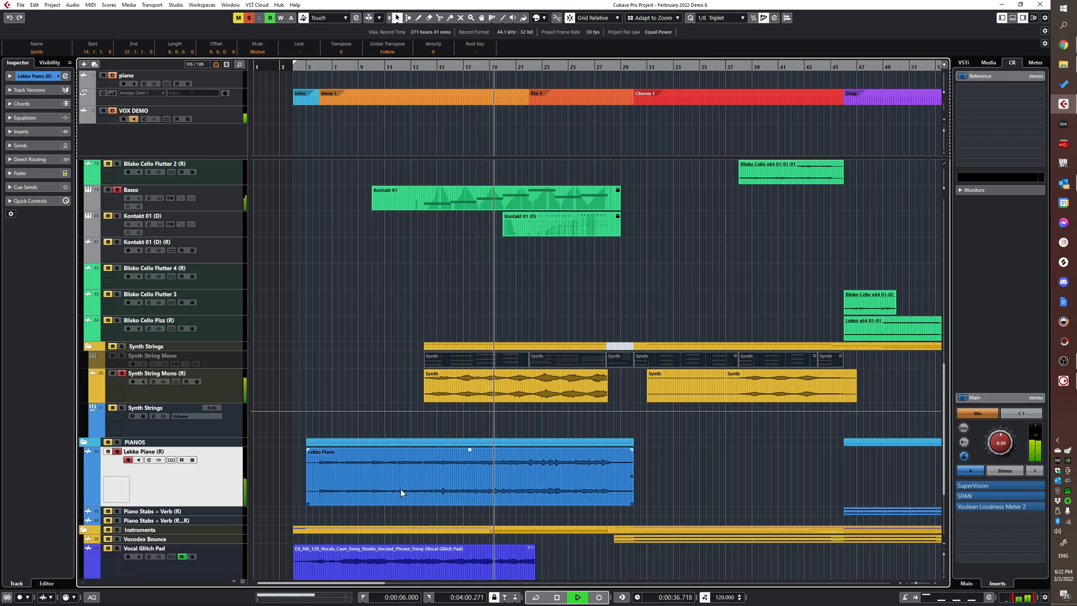
scroll(363, 507, down, 4)
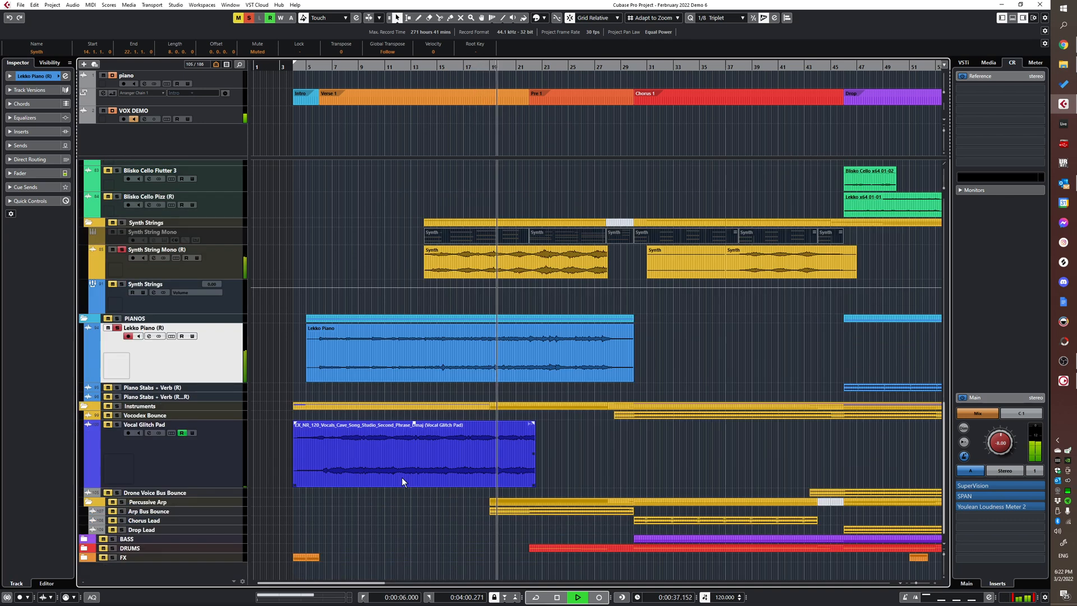
click(117, 425)
scroll(444, 452, up, 15)
scroll(448, 396, up, 3)
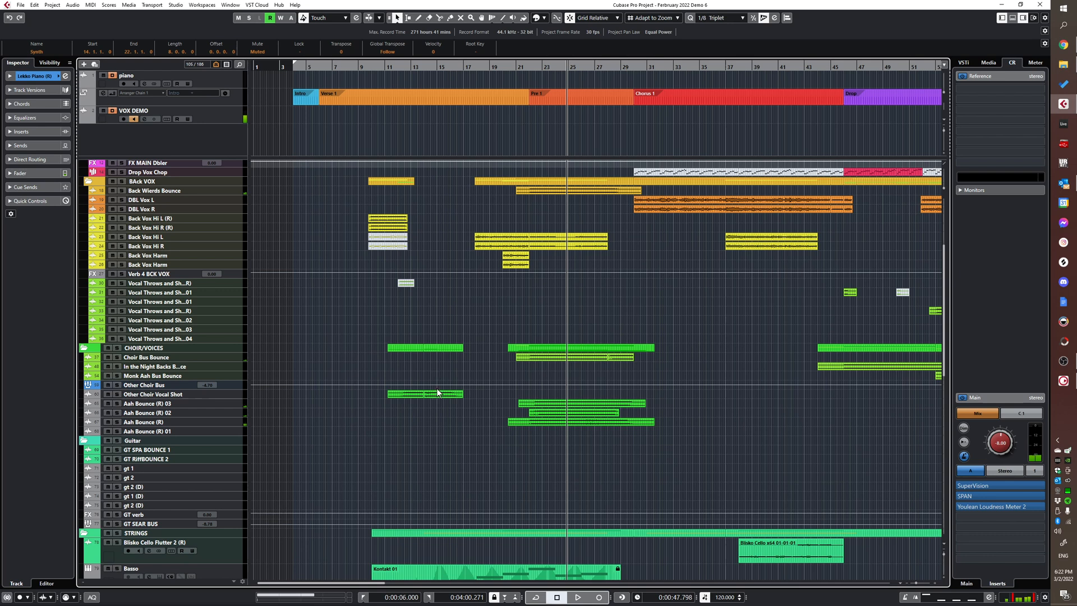
- Play the soloed Back Vox Hi L, Back Vox Hi R and both Back Vox Harm tracks, add the main vocals, then stop and unsolo
scroll(505, 320, up, 3)
click(470, 300)
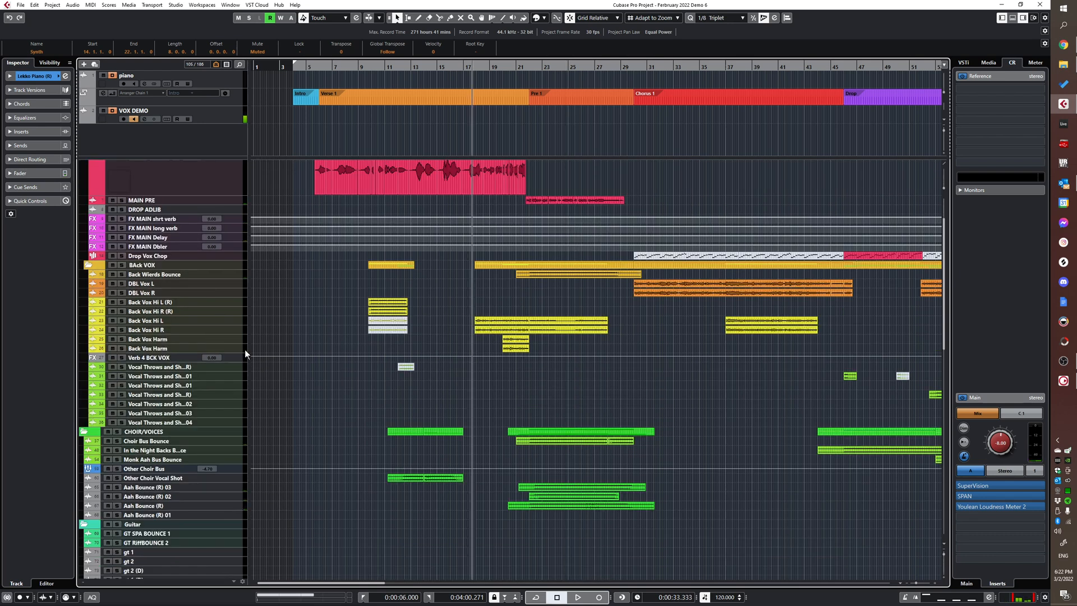
click(227, 349)
shift+click(229, 322)
key(s)
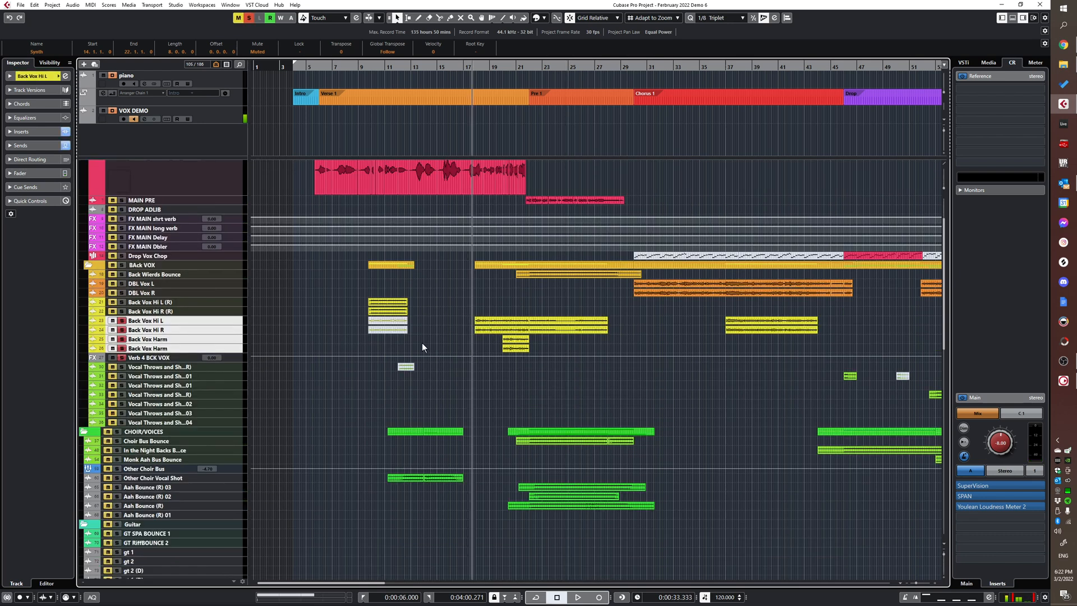
key(space)
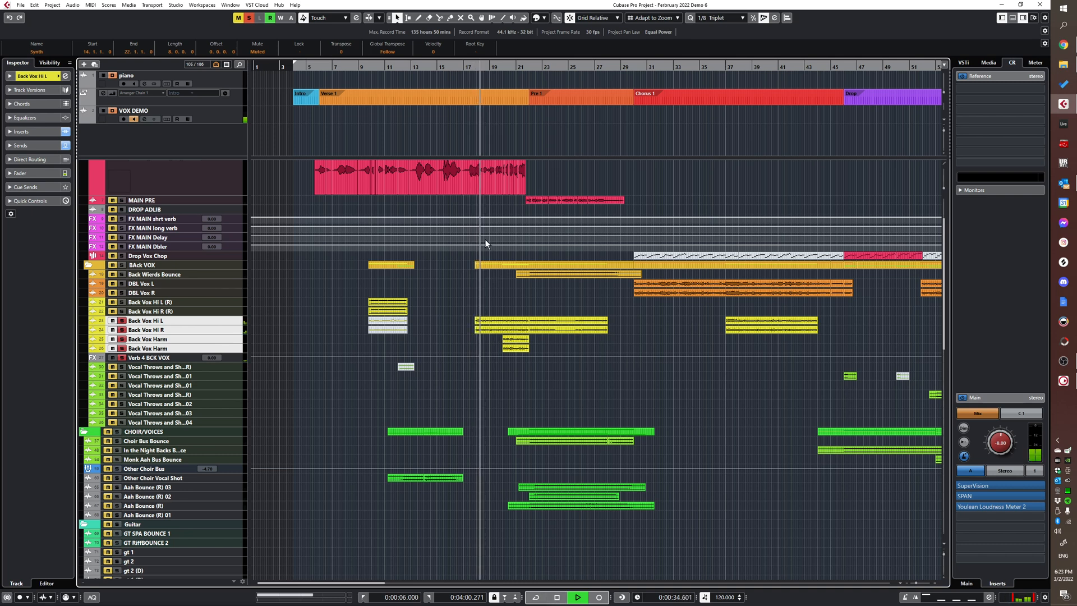
scroll(259, 211, up, 2)
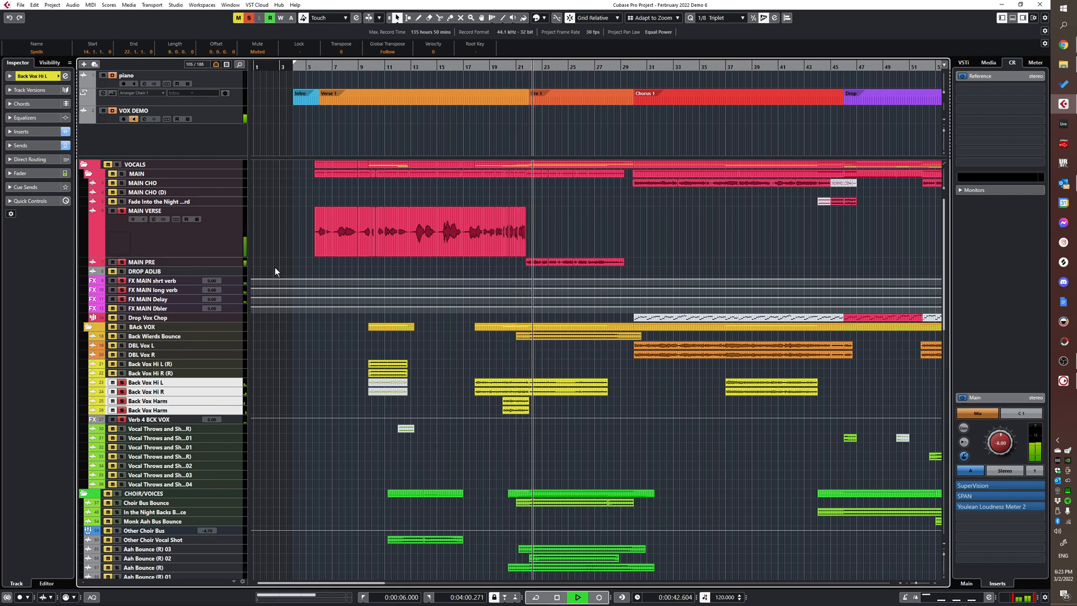
key(space)
click(123, 210)
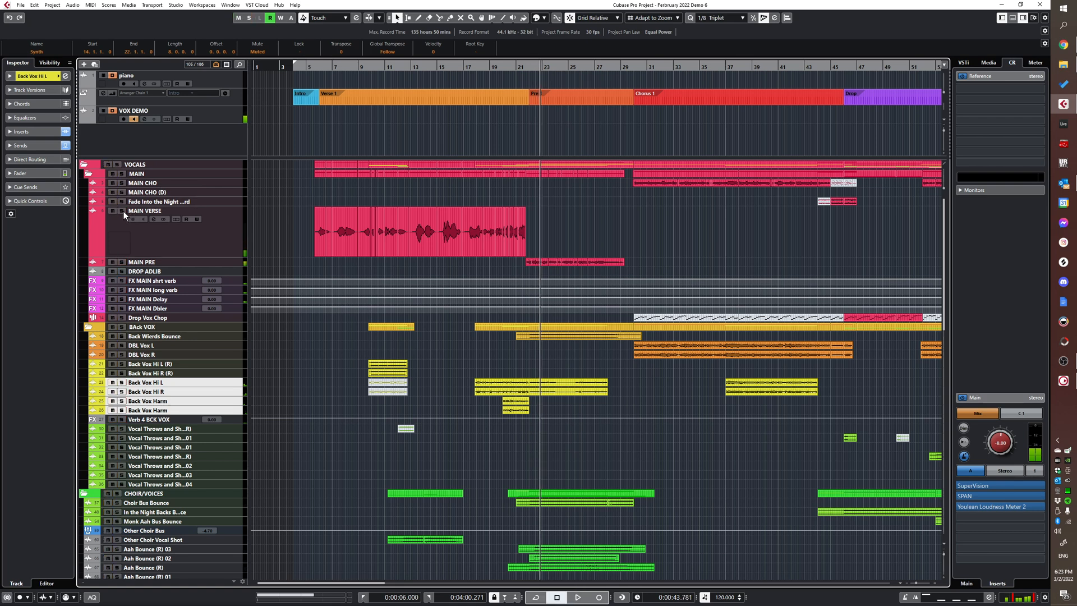
- Solo the Other Choir Vocal Shot, Aah Bounce (R) 03 and Aah Bounce (R) 02 tracks and play them from bar 22
scroll(550, 325, down, 5)
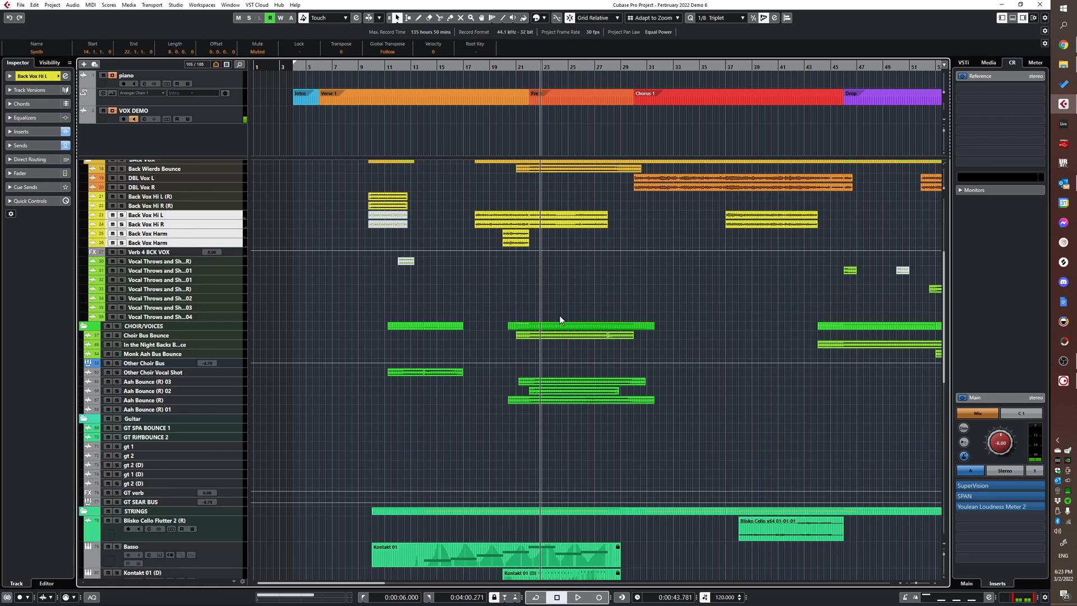
click(220, 373)
shift+click(235, 391)
key(s)
click(528, 381)
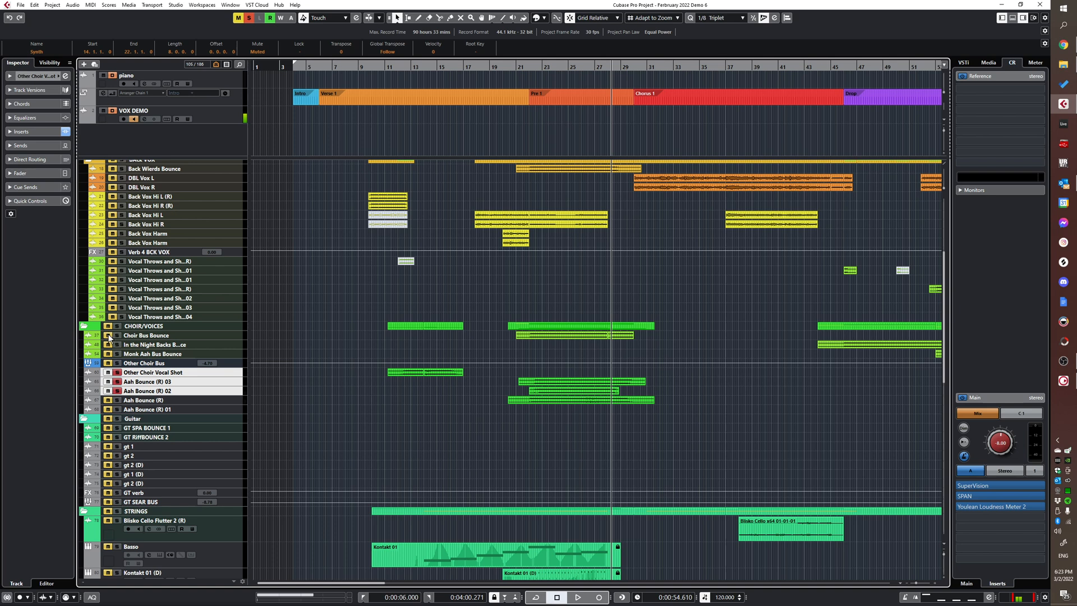
key(space)
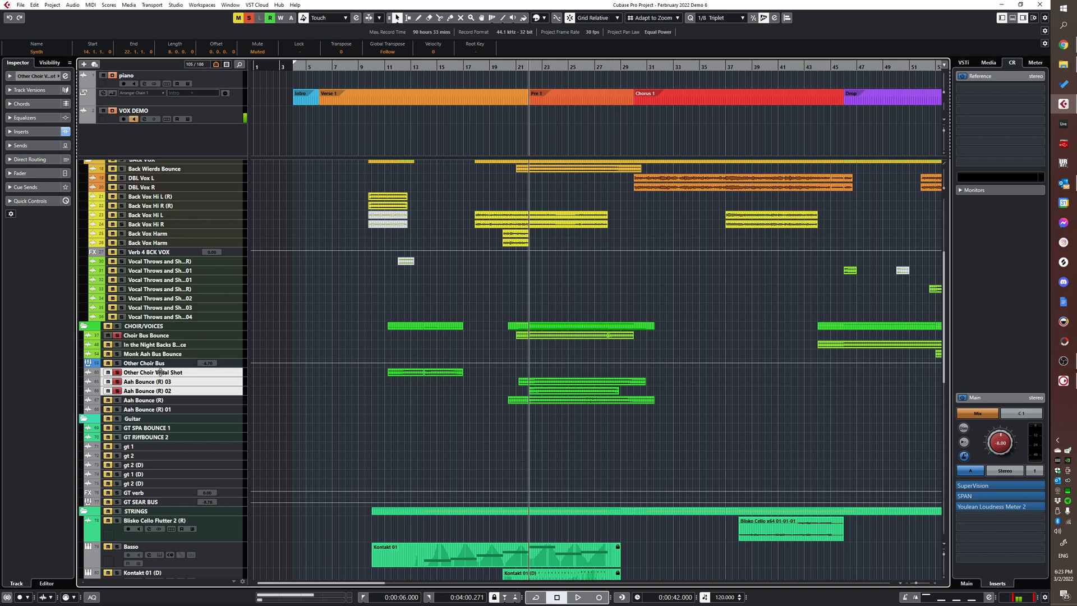
- Play Choir Bus Bounce alone from bar 22, bring the three selected choir tracks back into the solo, then stop and unsolo
ctrl+click(117, 335)
key(space)
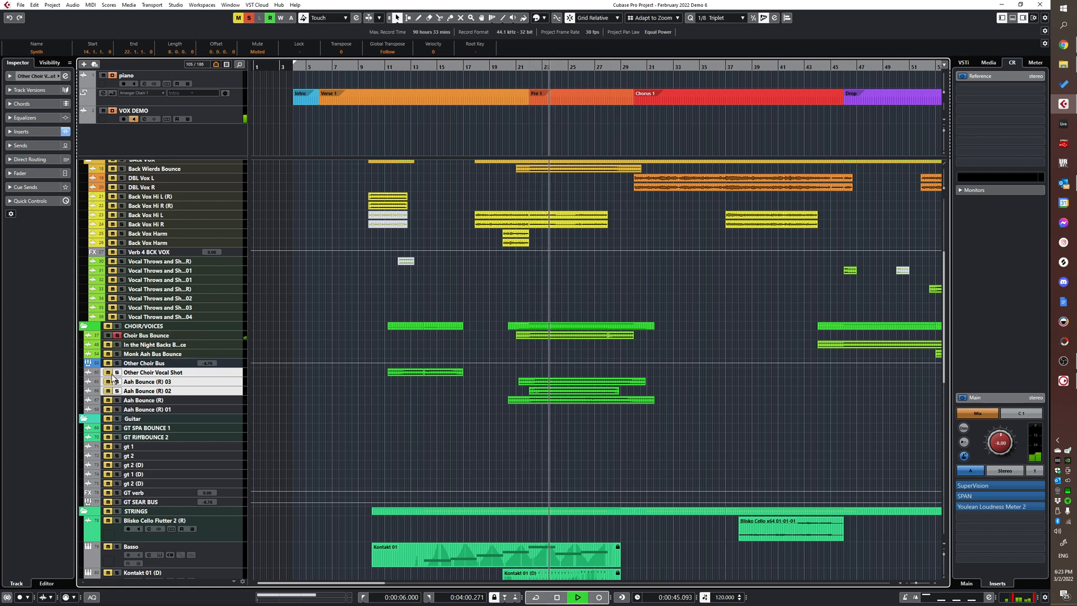
key(s)
scroll(523, 480, down, 5)
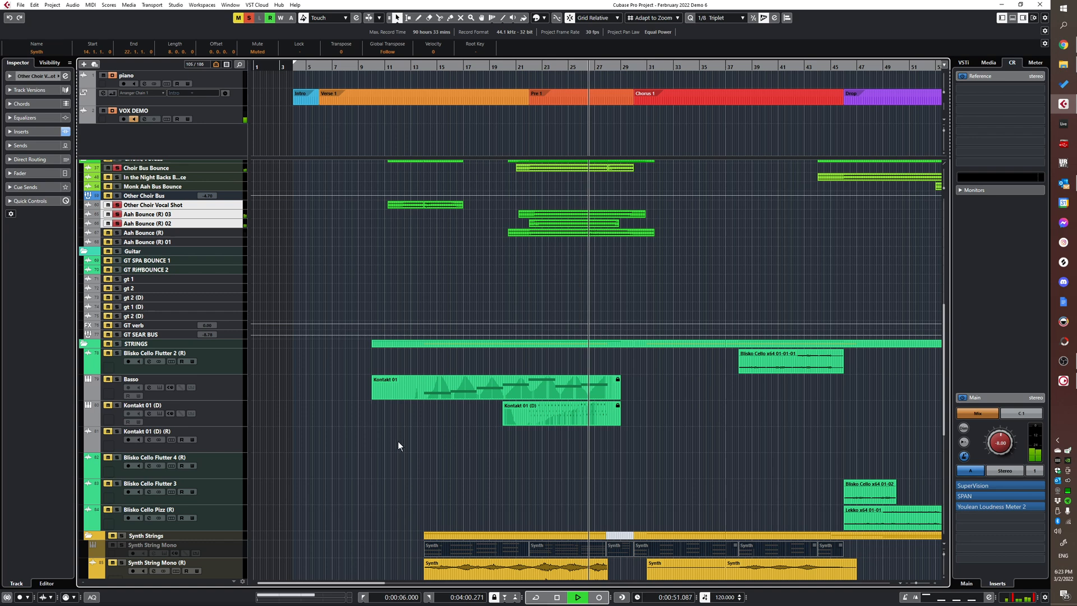
scroll(399, 441, up, 7)
key(space)
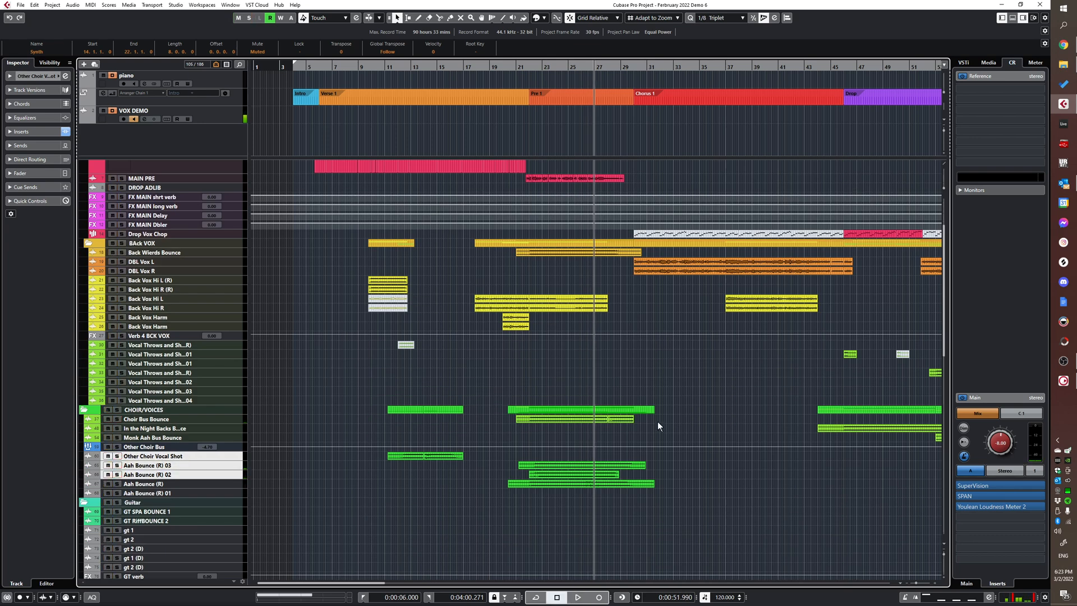
- Play the Kontakt 01 (D) strings track soloed through the Pre 1 section, then clear its solo and stop
scroll(624, 401, down, 5)
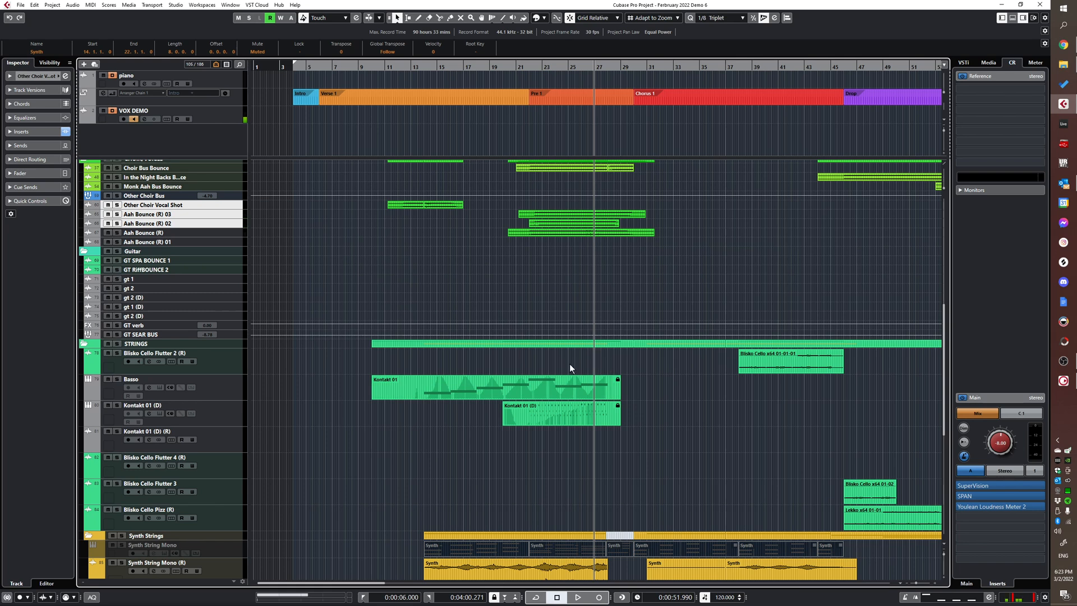
click(474, 424)
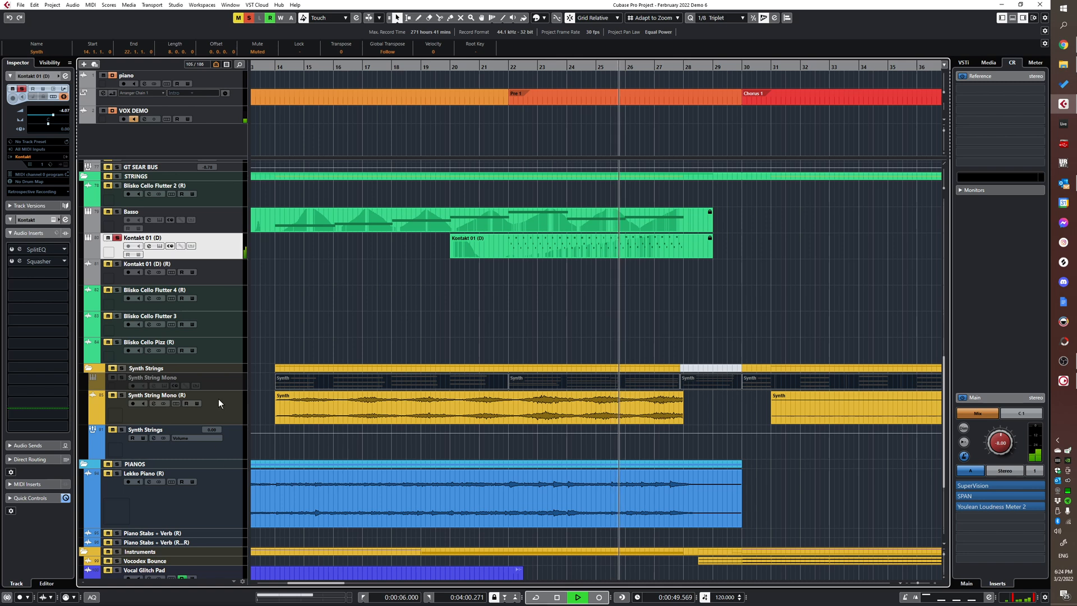
key(space)
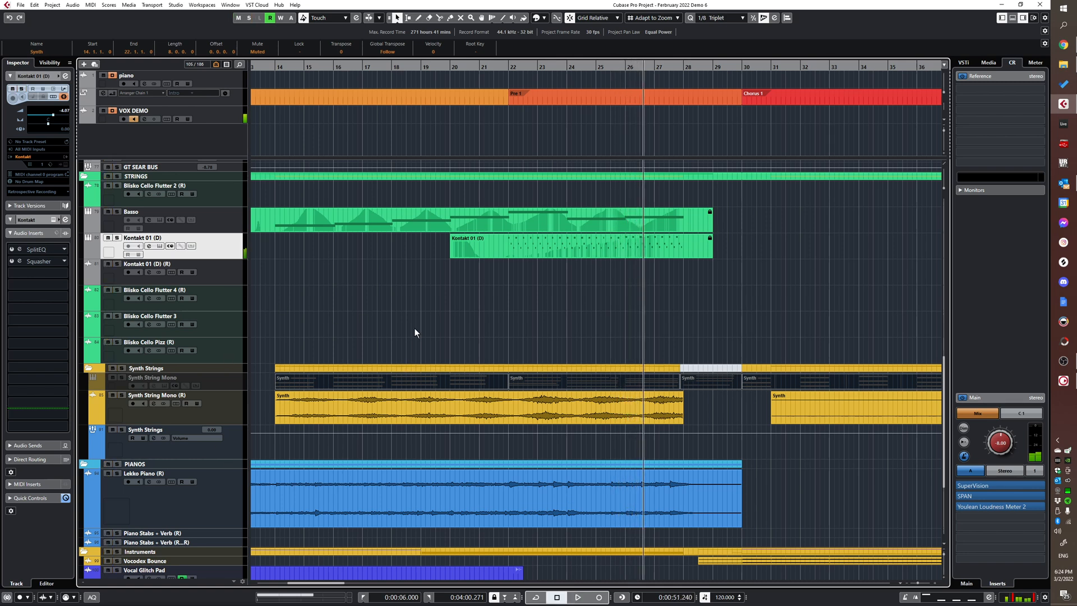
- Play the full arrangement from bar 22 while looking over the strings, synth strings, piano and instrument tracks
scroll(413, 340, down, 5)
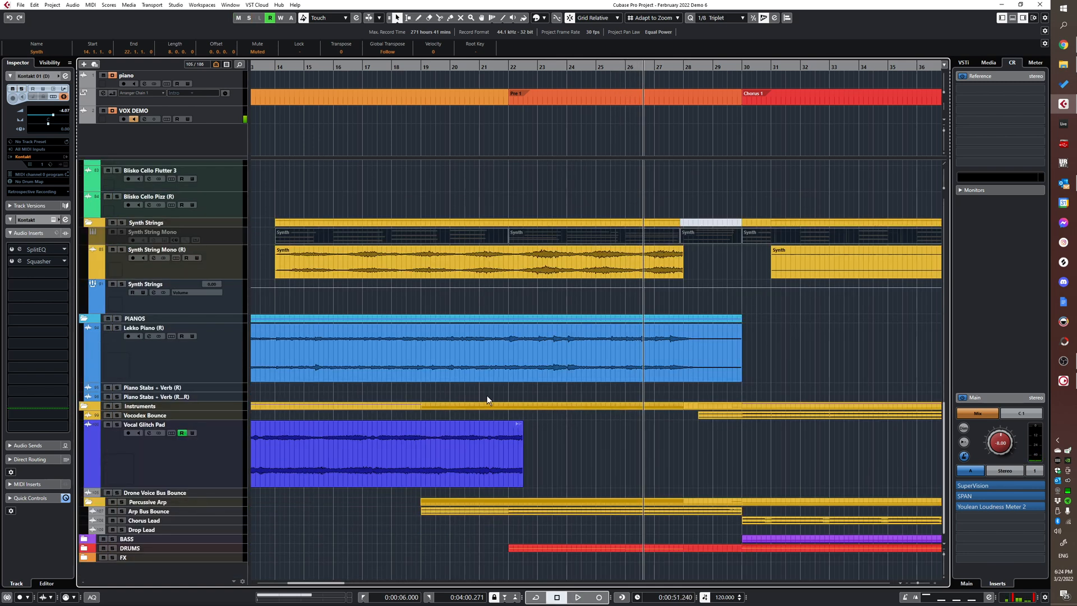
scroll(483, 397, up, 6)
scroll(416, 351, down, 3)
scroll(593, 399, up, 14)
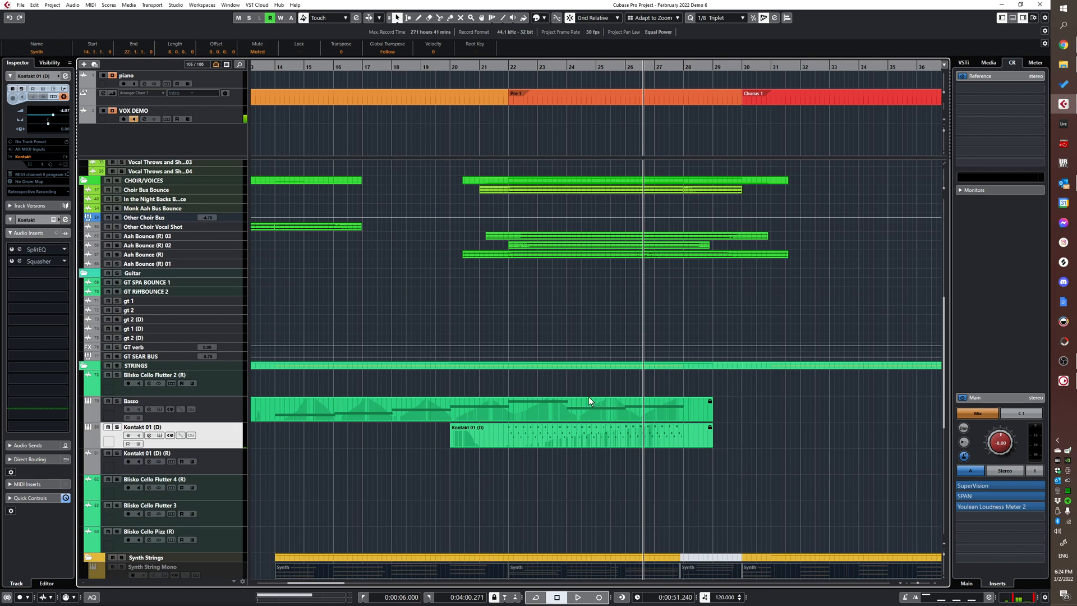
scroll(514, 404, down, 8)
click(509, 405)
key(space)
scroll(463, 393, down, 8)
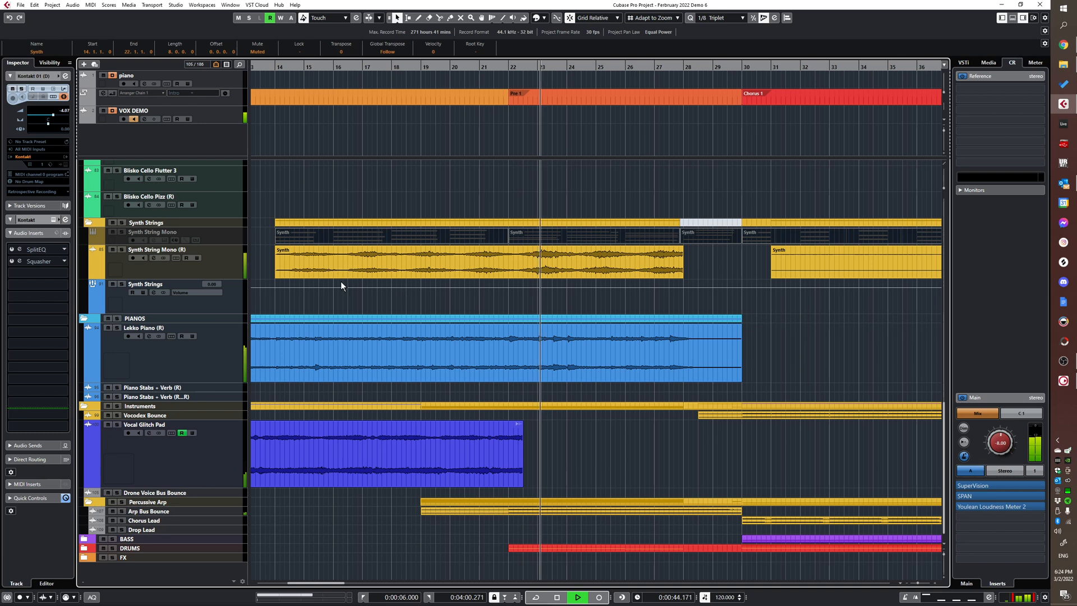
- Mute the vocals during playback and look through the remaining choir, strings, piano and instrument tracks
scroll(447, 345, up, 15)
scroll(481, 352, up, 2)
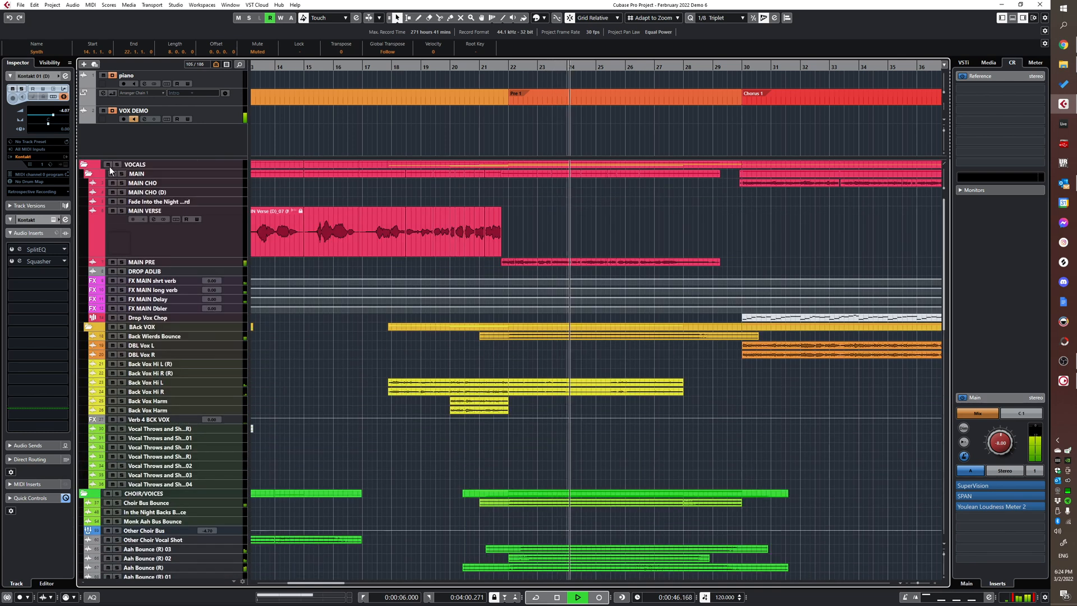
scroll(393, 314, down, 8)
scroll(443, 329, down, 5)
scroll(455, 339, up, 3)
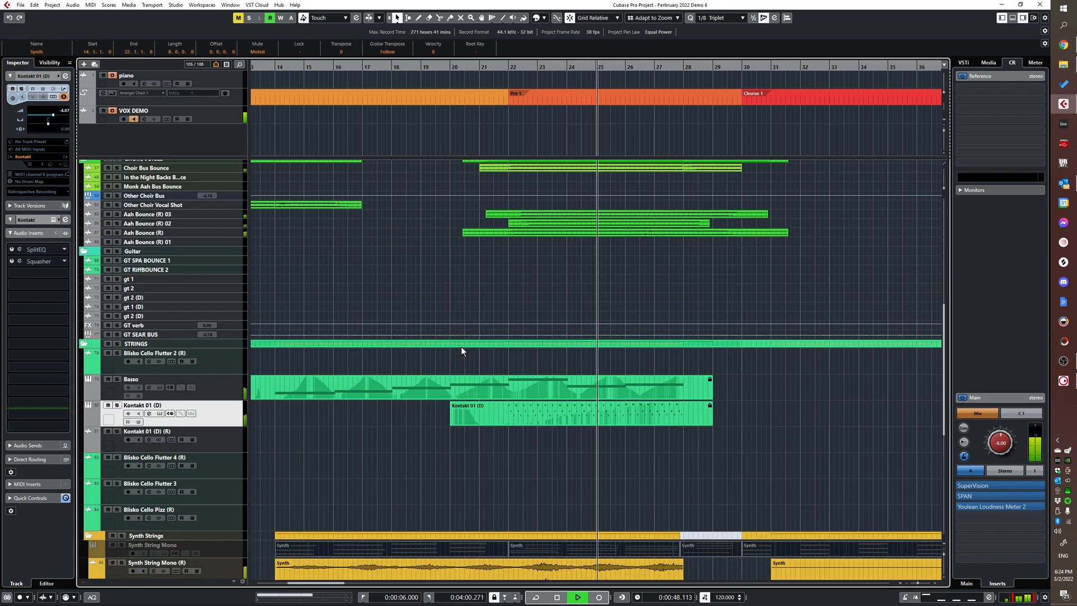
scroll(555, 331, down, 5)
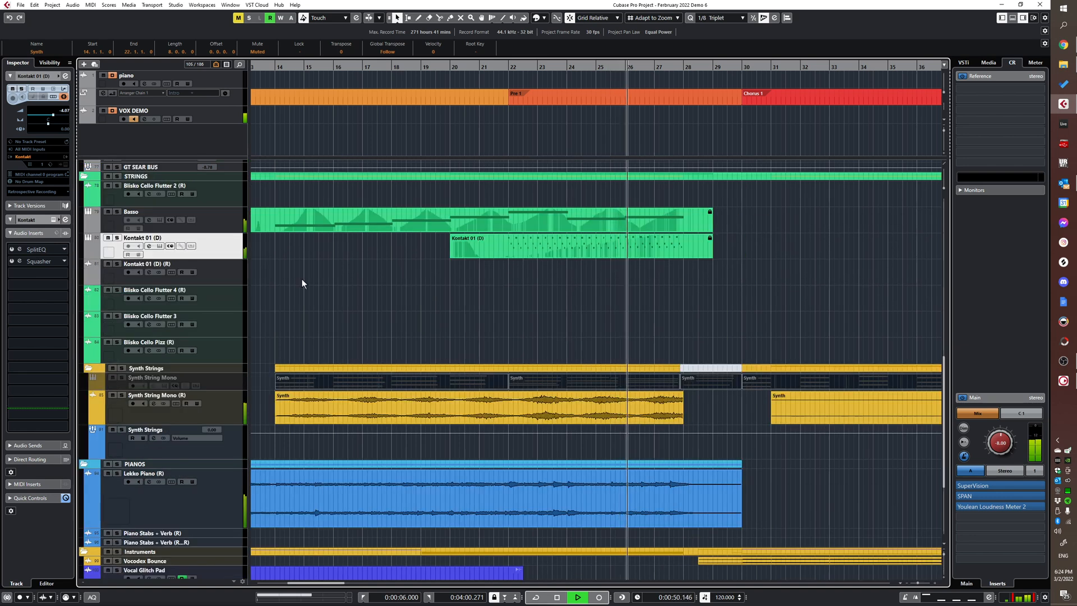
scroll(353, 291, down, 2)
scroll(298, 407, down, 2)
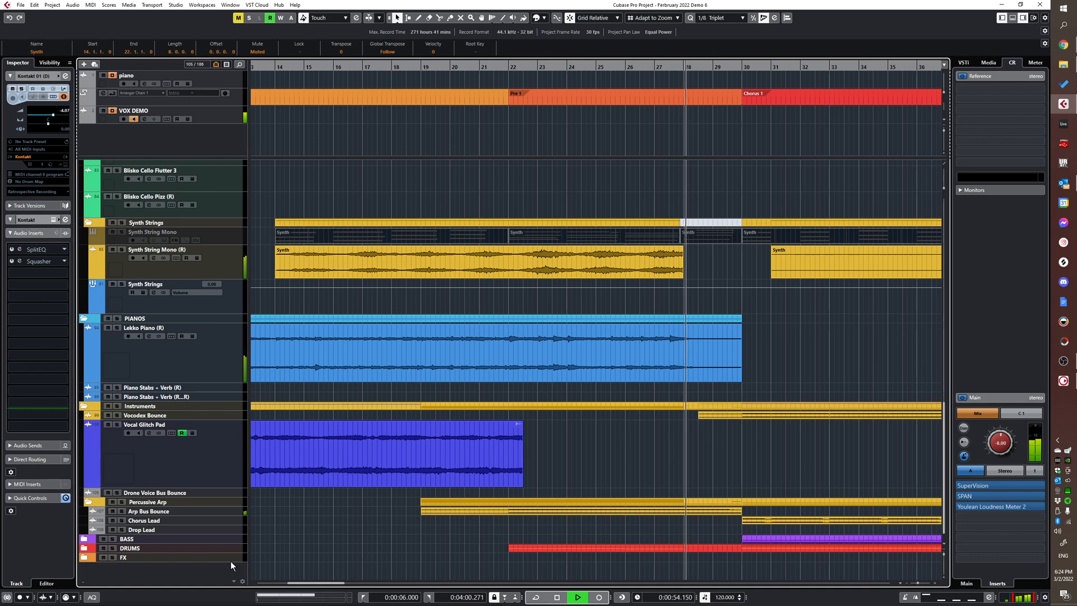
- Expand the FX, DRUMS and BASS folders to show their individual tracks
click(87, 557)
click(84, 548)
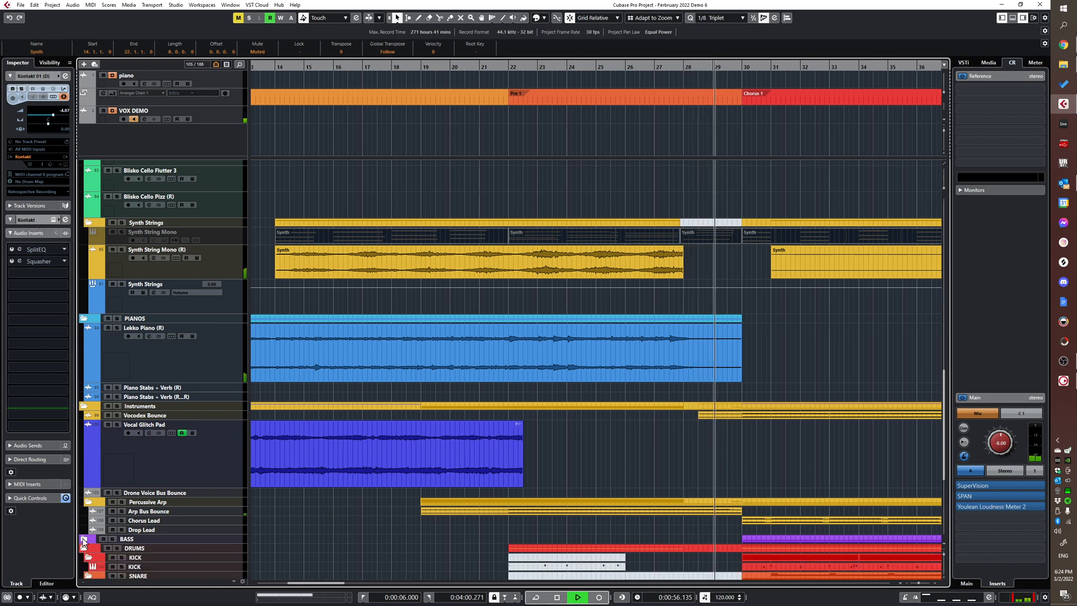
click(84, 538)
scroll(511, 486, down, 8)
scroll(473, 460, up, 2)
- Solo the Arp Bus Bounce track and play it from bar 22, then stop playback
click(214, 273)
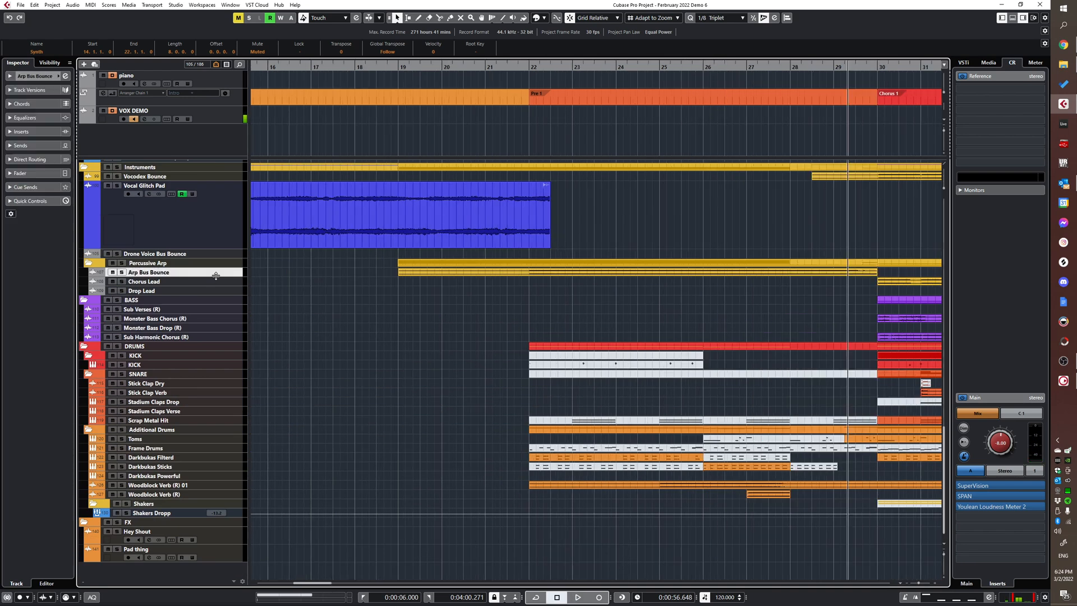
key(space)
key(s)
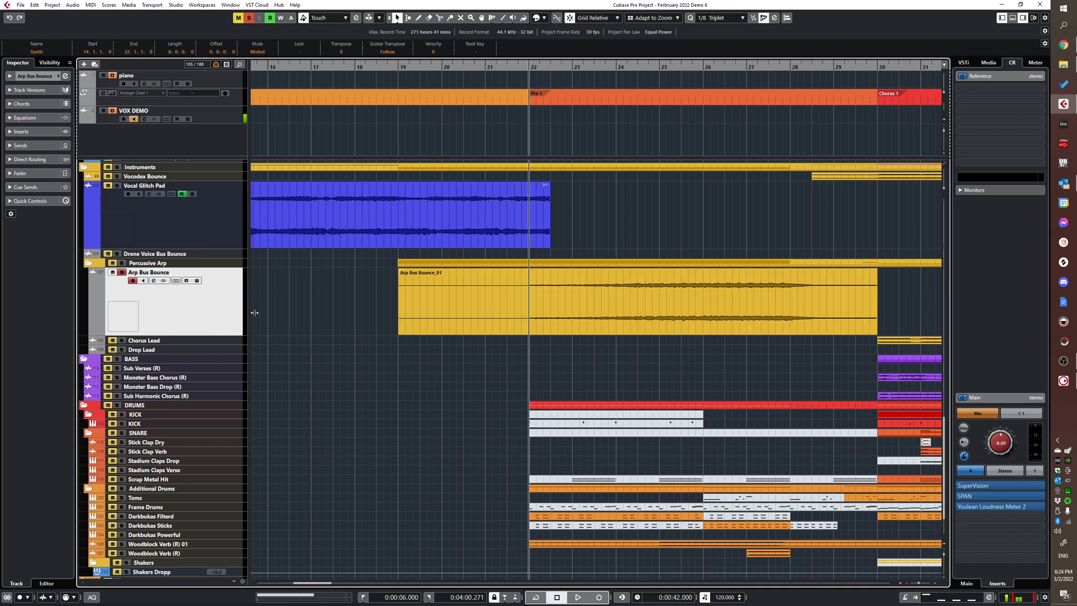
key(space)
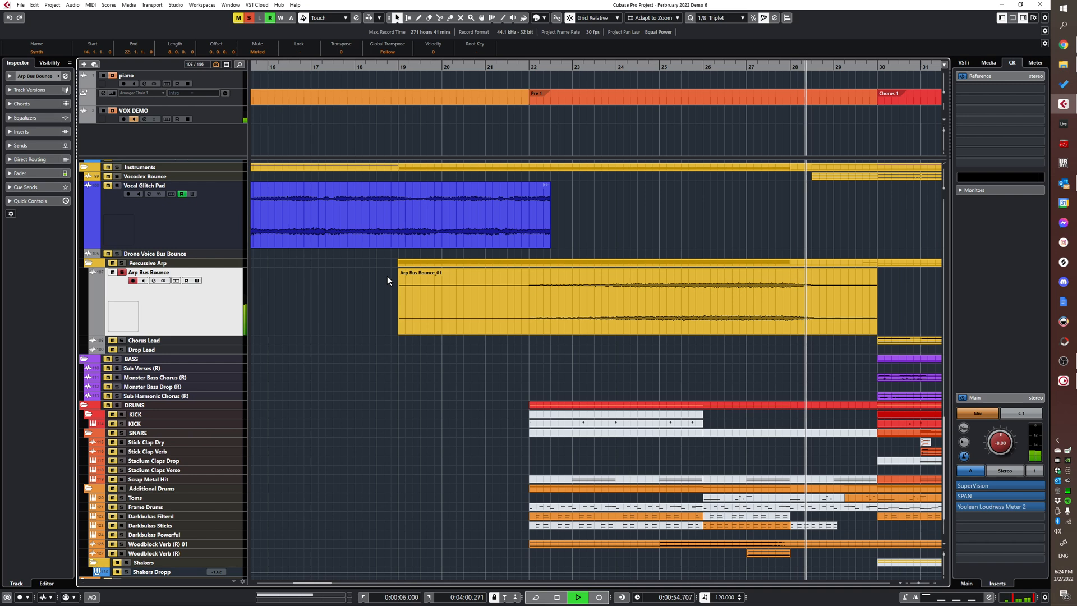
key(space)
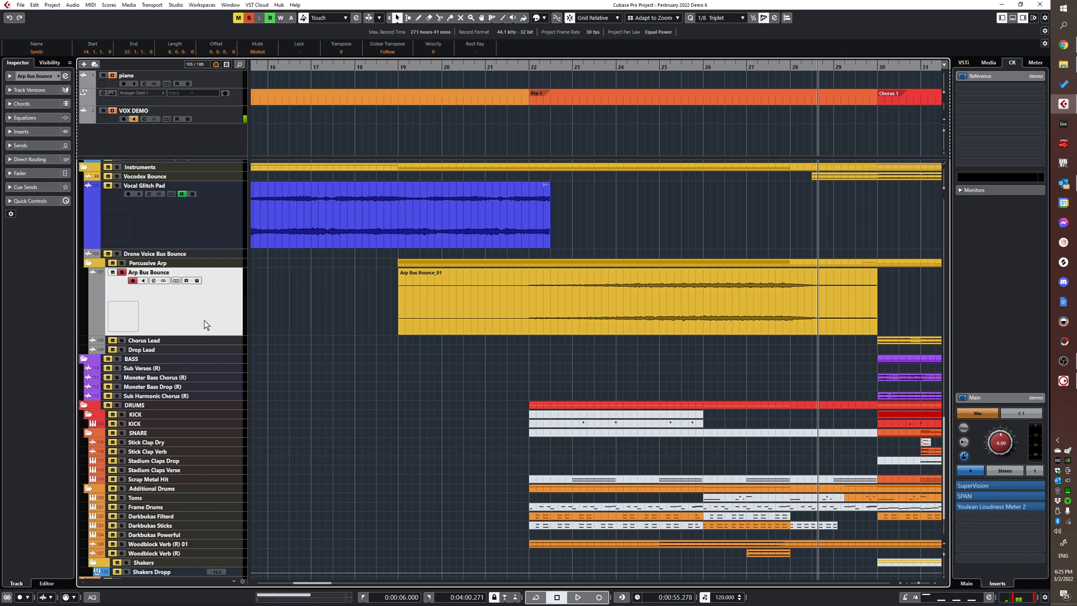
- Play the Kontakt 01 (D) strings soloed together with Arp Bus Bounce from bar 22, then stop playback
scroll(449, 378, up, 5)
scroll(505, 337, down, 3)
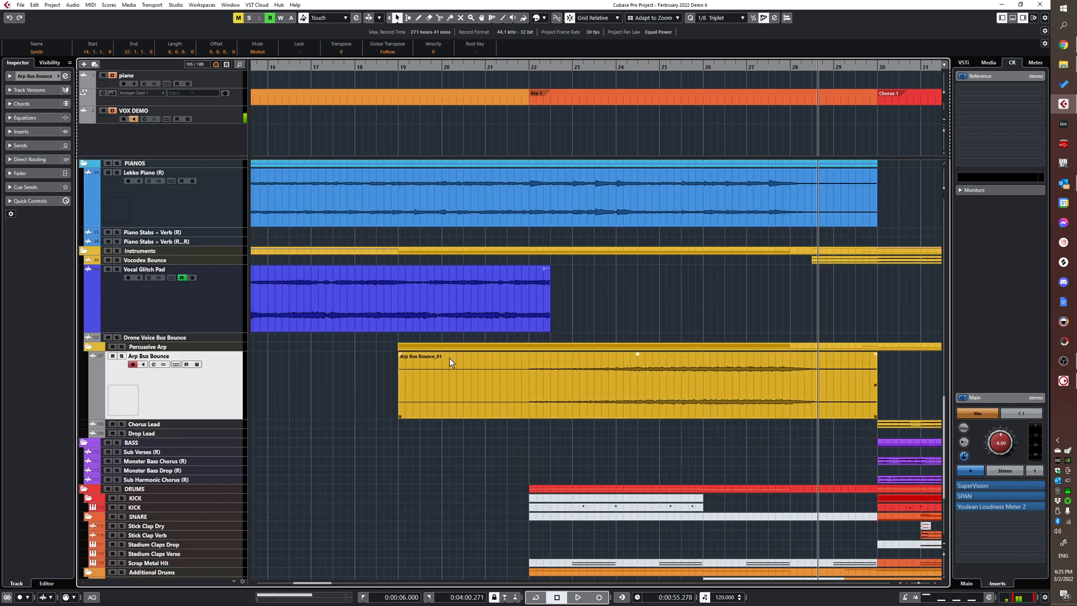
scroll(505, 354, up, 6)
click(217, 283)
click(530, 276)
key(space)
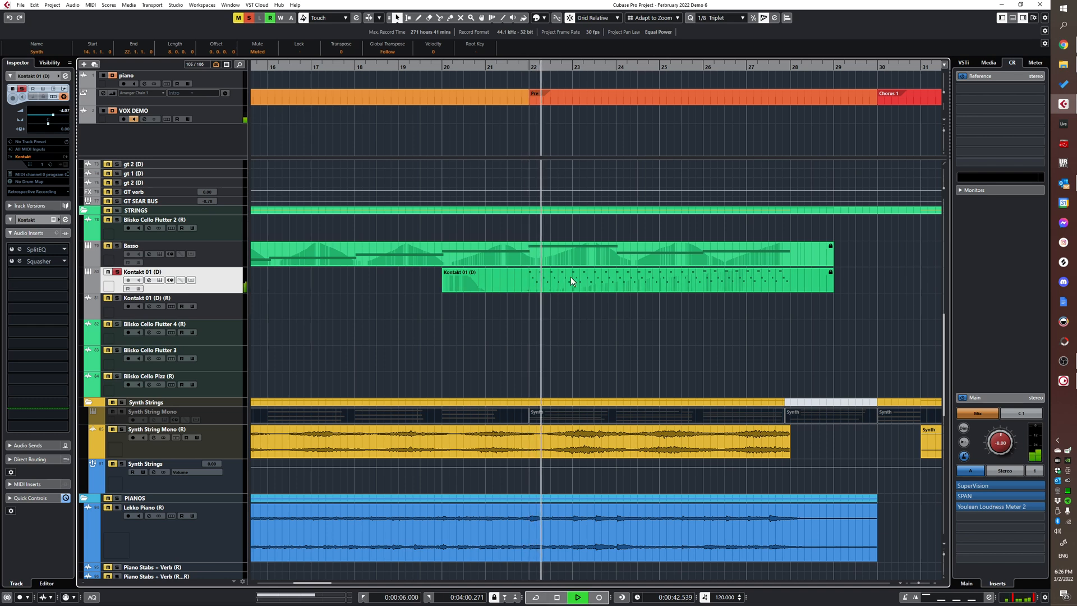
scroll(621, 263, down, 5)
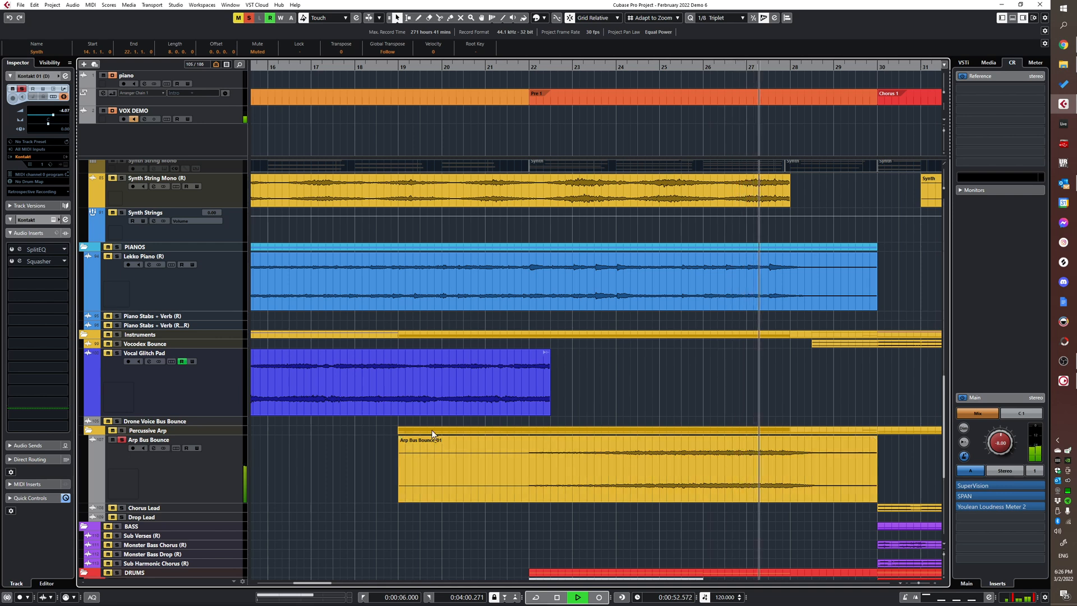
key(space)
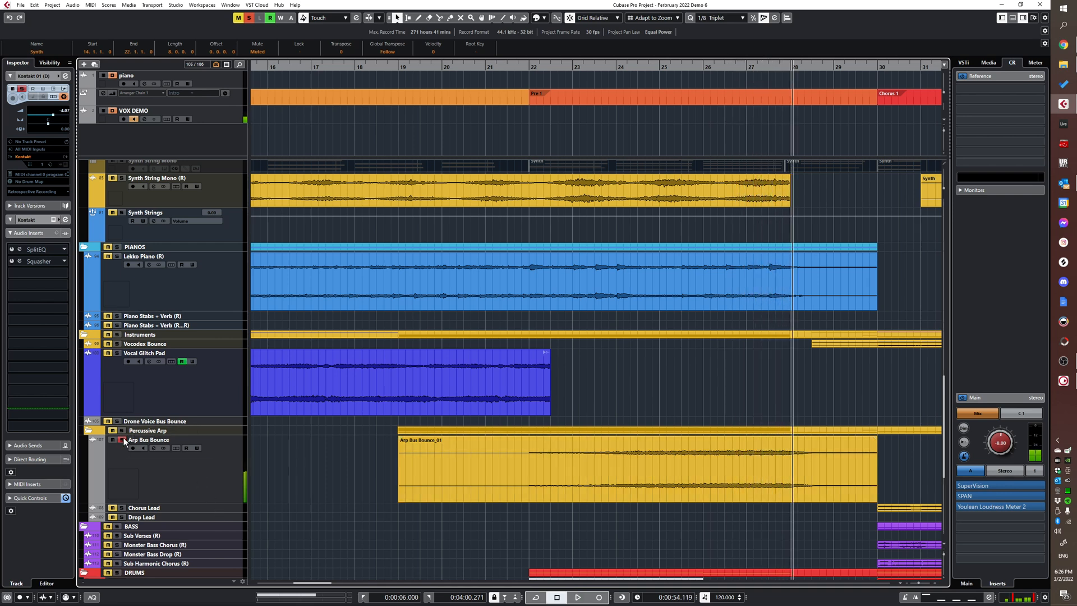
- Clear the strings and arp solo, then play the Darkbukas Filterd track soloed from bar 22
scroll(121, 439, down, 5)
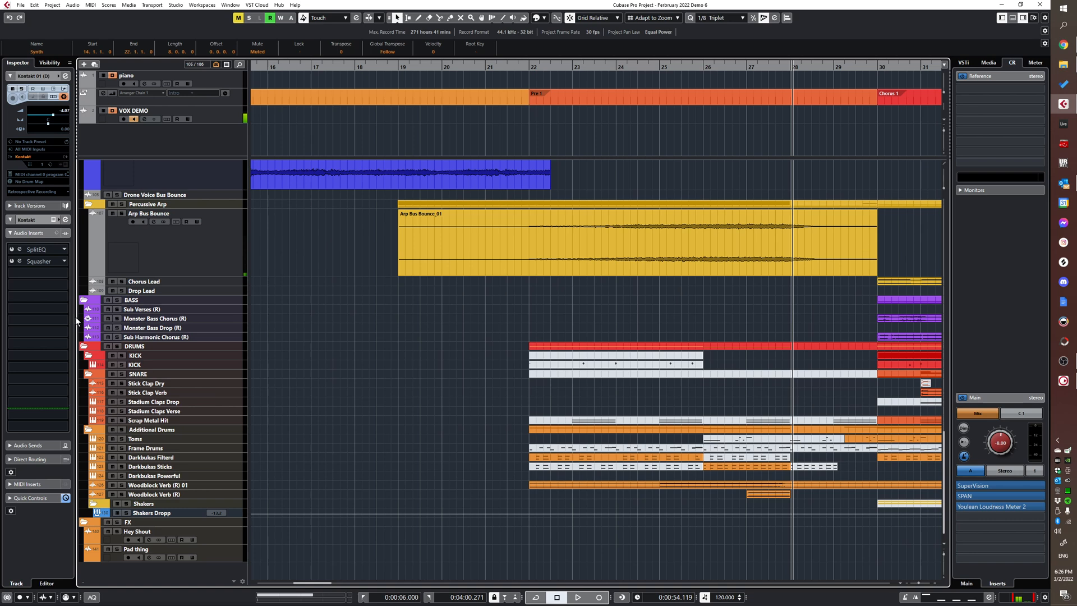
scroll(96, 322, up, 3)
click(82, 513)
scroll(356, 442, down, 5)
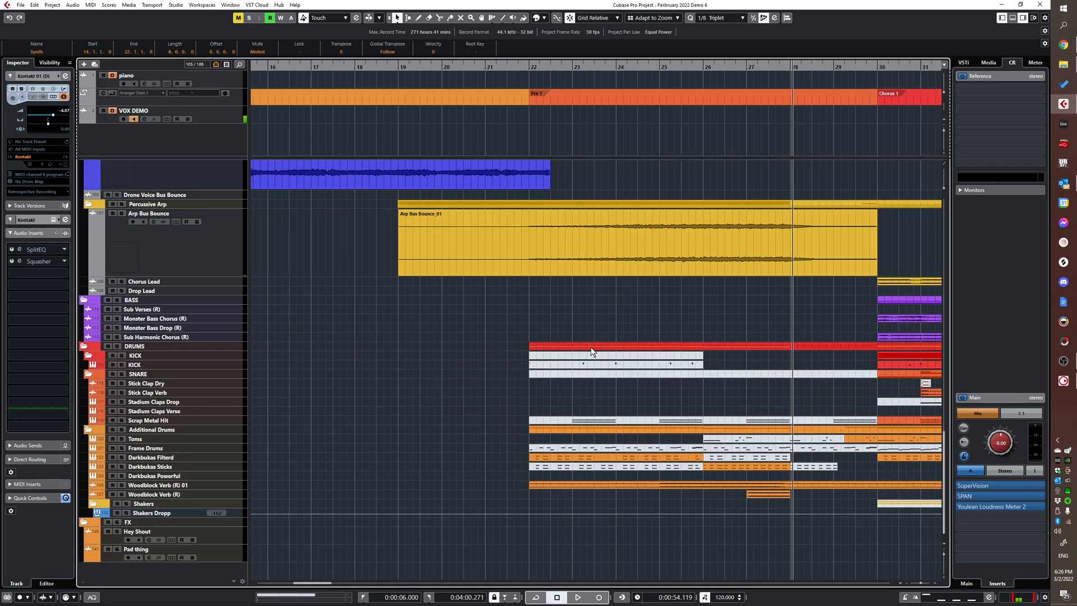
scroll(511, 373, up, 3)
click(304, 457)
key(s)
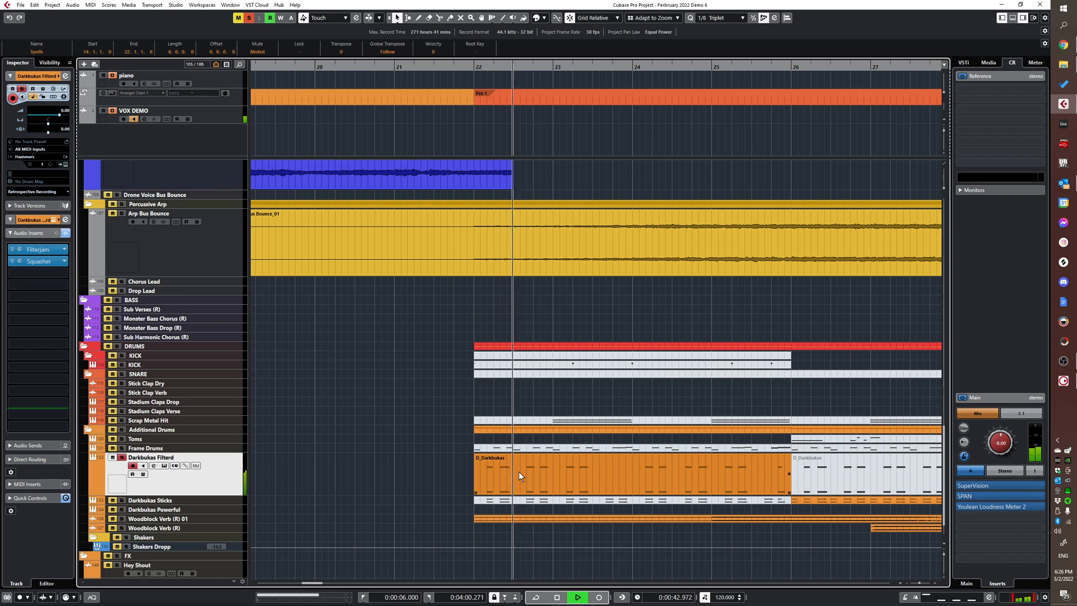
scroll(427, 480, down, 1)
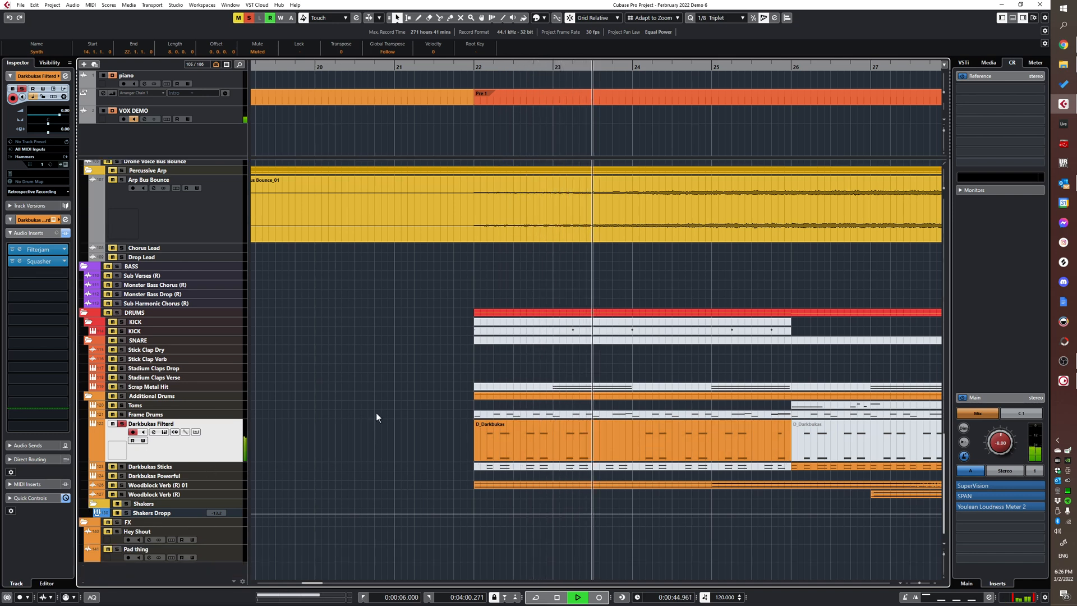
scroll(359, 451, down, 2)
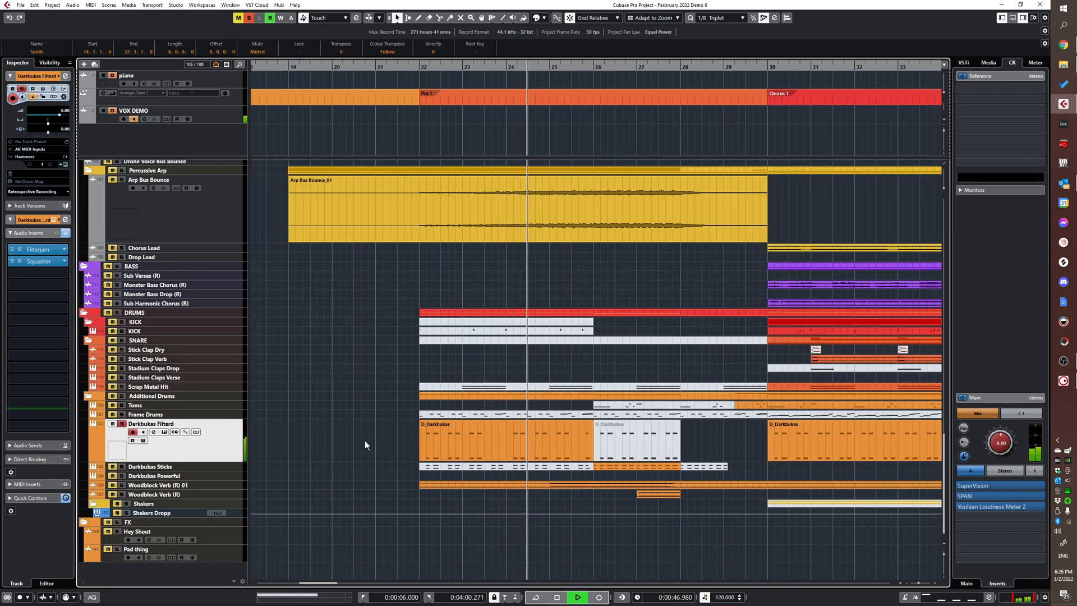
key(space)
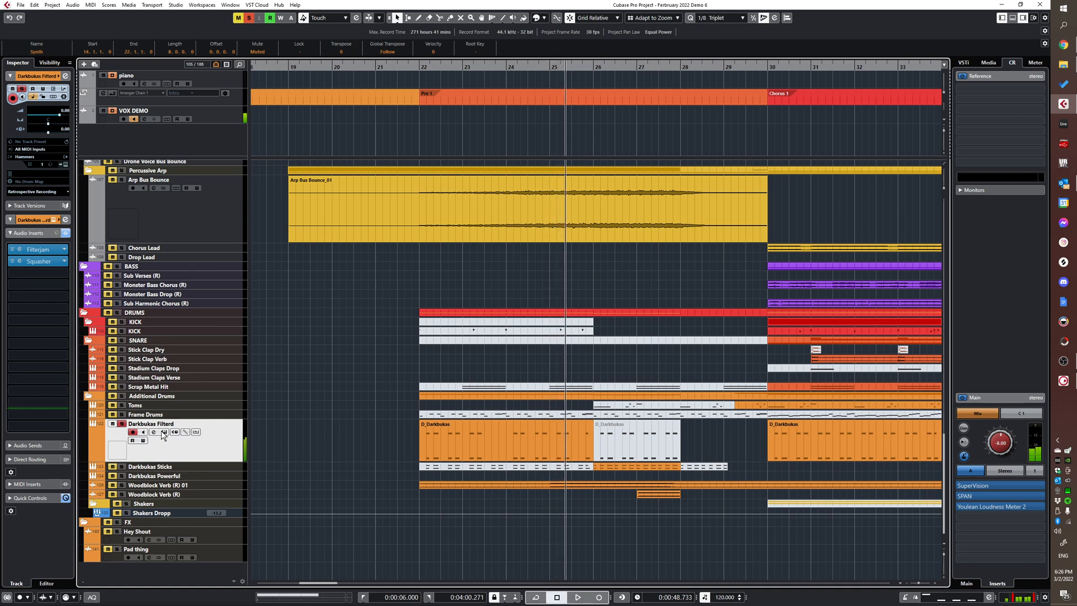
- Open the Hammers instrument and Filterjam insert of Darkbukas Filterd and play the track with Squasher bypassed
click(163, 432)
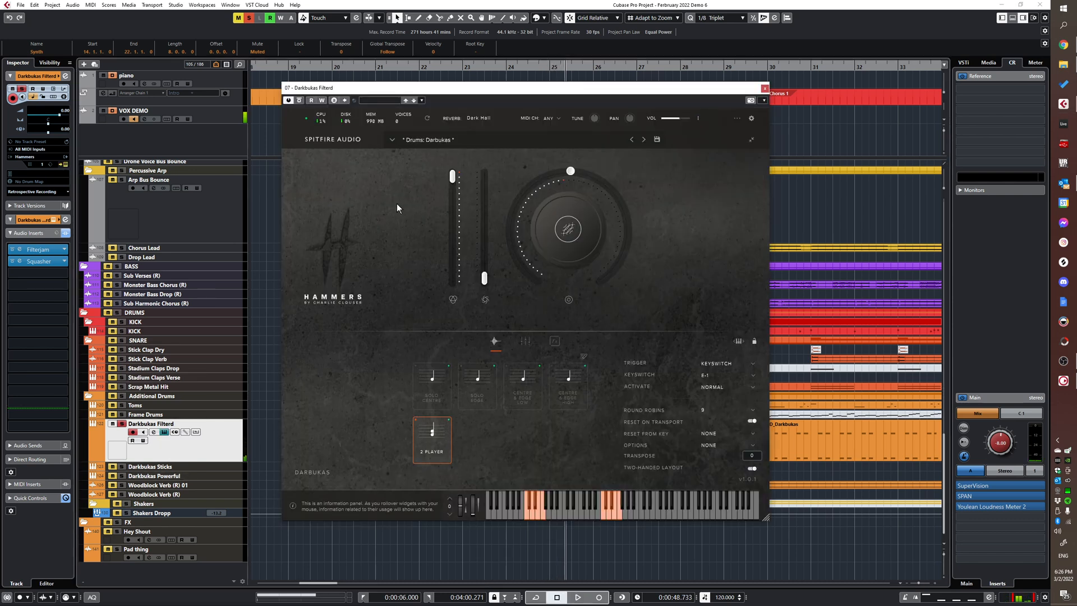
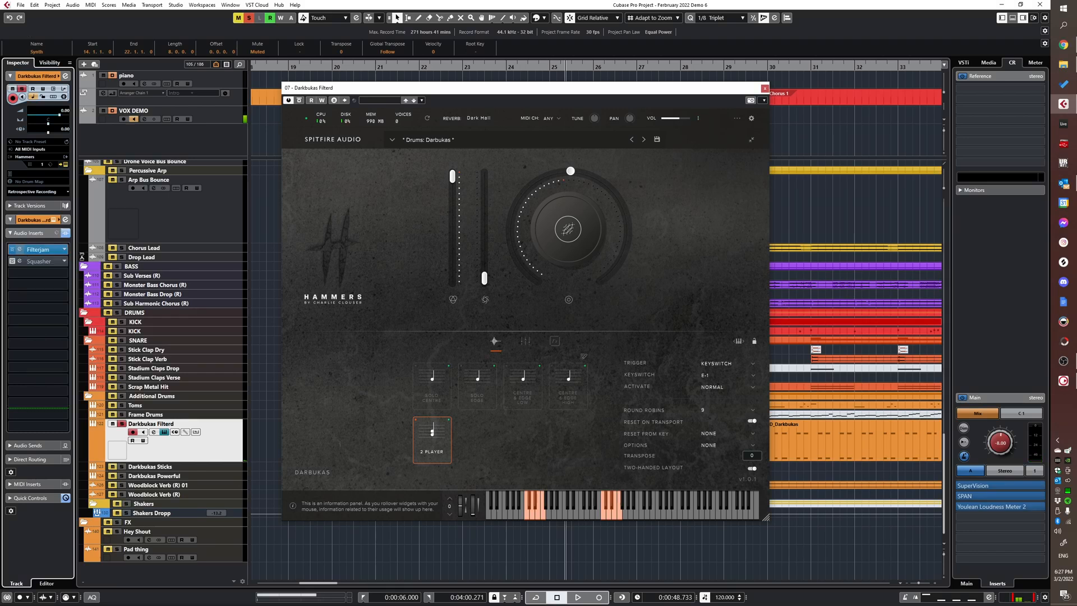
drag(495, 452, 554, 232)
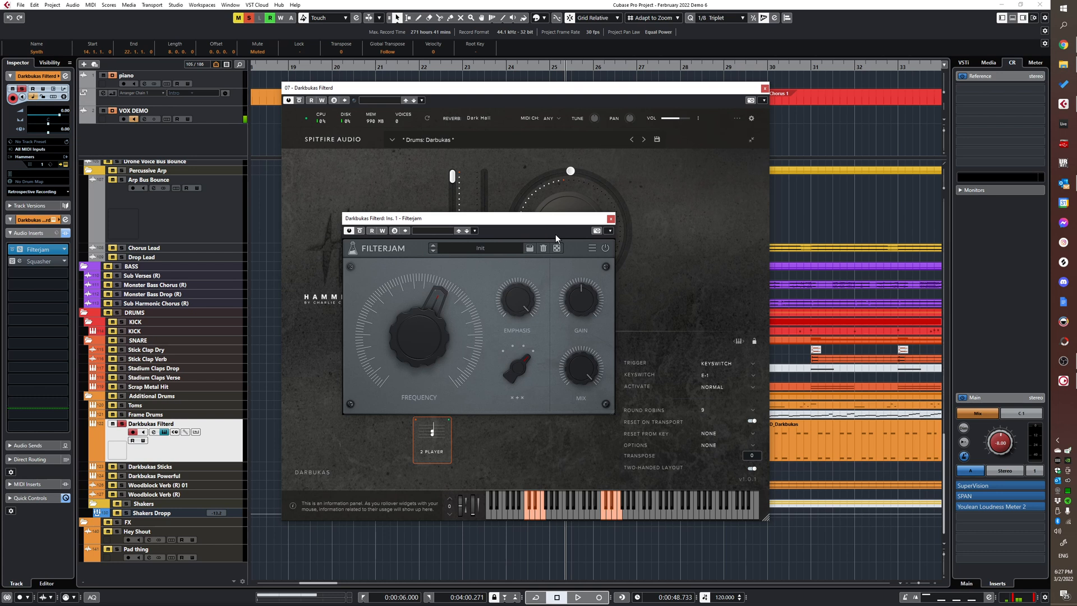
key(space)
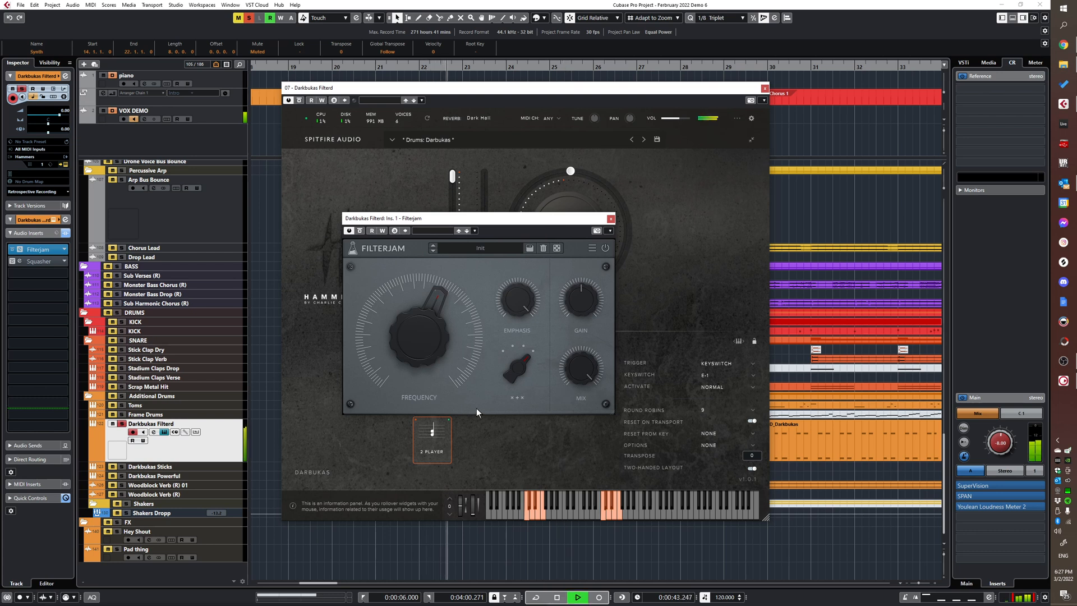
key(space)
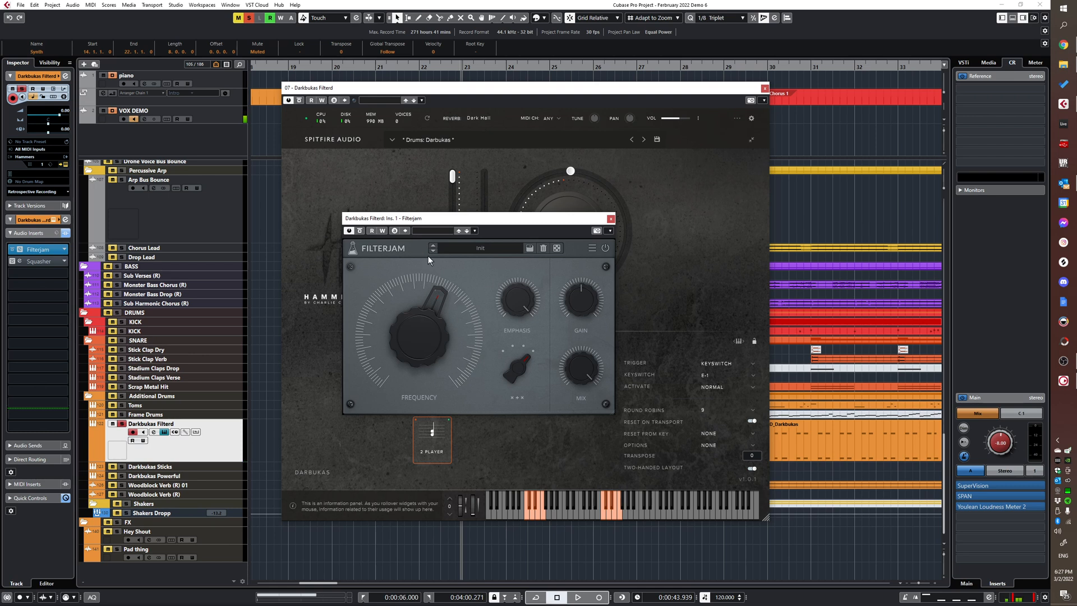
- Re-enable the Squasher insert on Darkbukas Filterd and inspect its settings during playback, closing the Filterjam window
click(14, 260)
key(space)
click(39, 261)
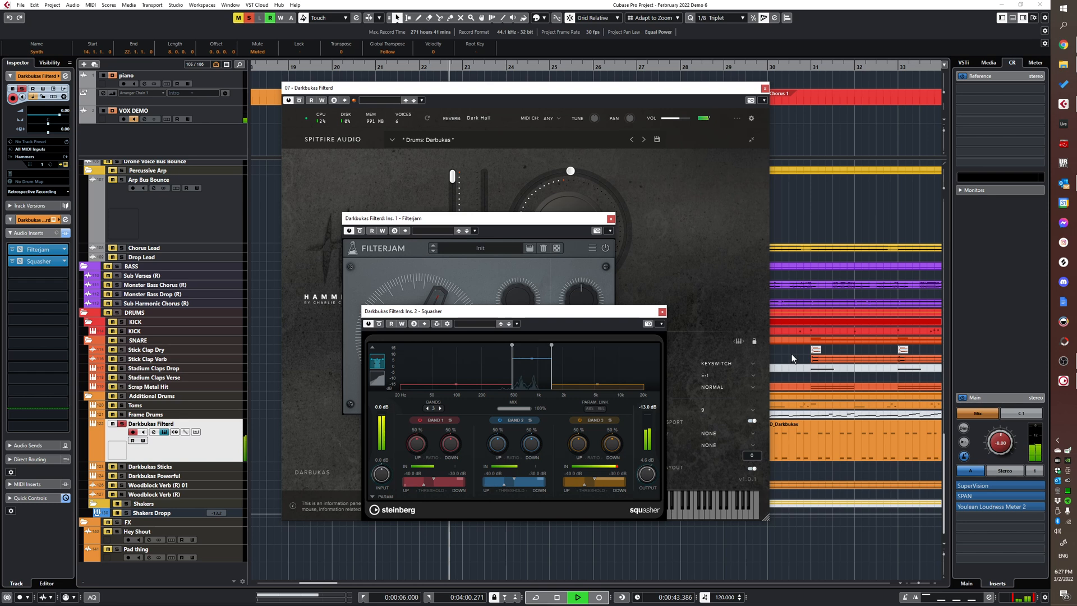
click(612, 219)
drag(505, 311, 466, 207)
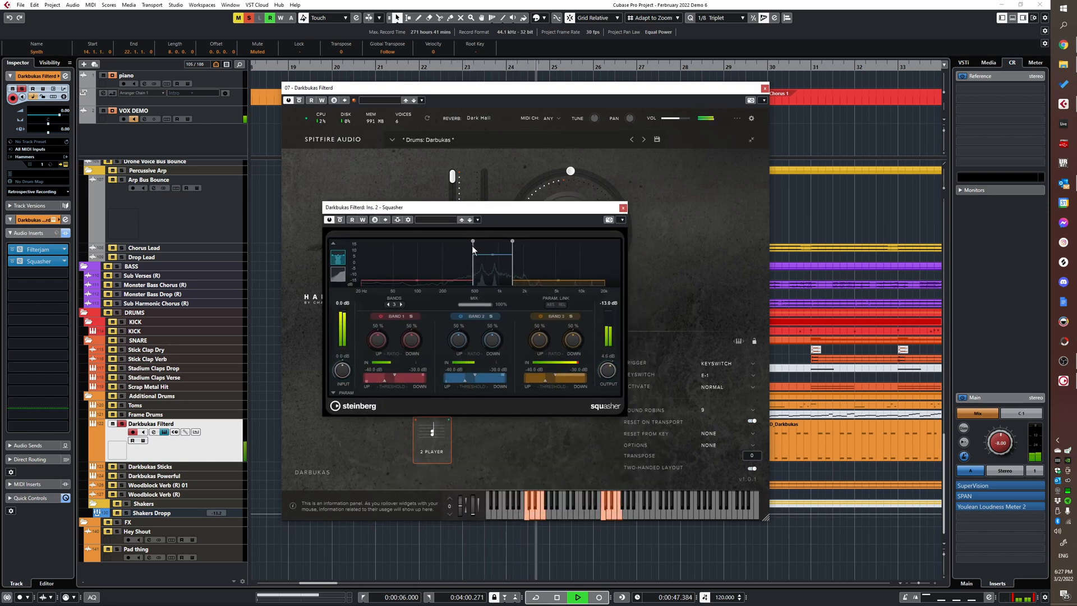
mouse_move(489, 306)
mouse_down()
mouse_move(477, 305)
mouse_move(494, 305)
mouse_up()
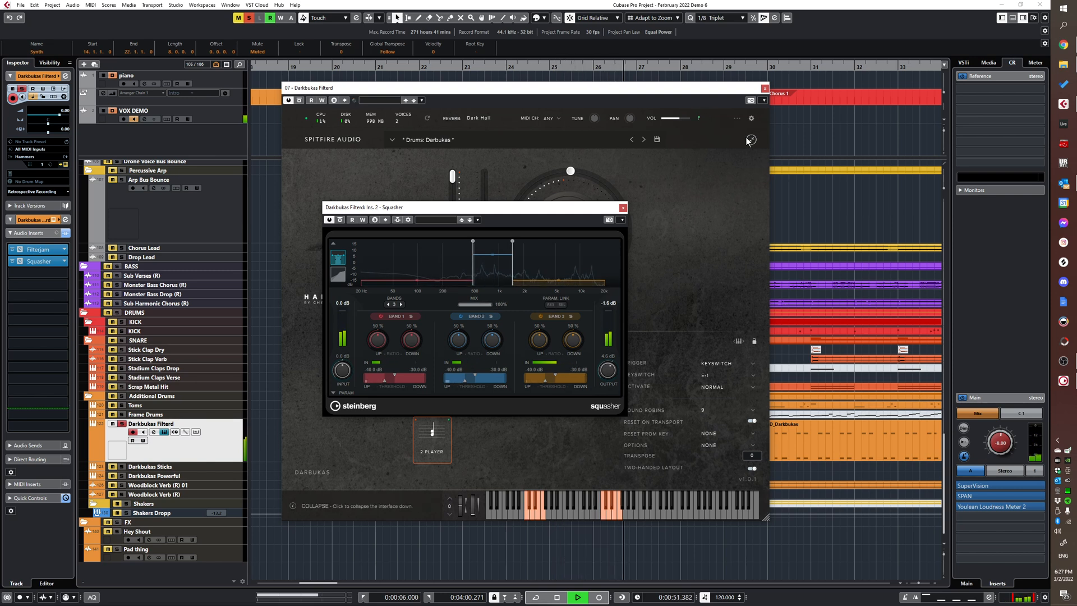
- Close the Squasher and Hammers plug-in windows and stop playback
click(623, 207)
click(616, 217)
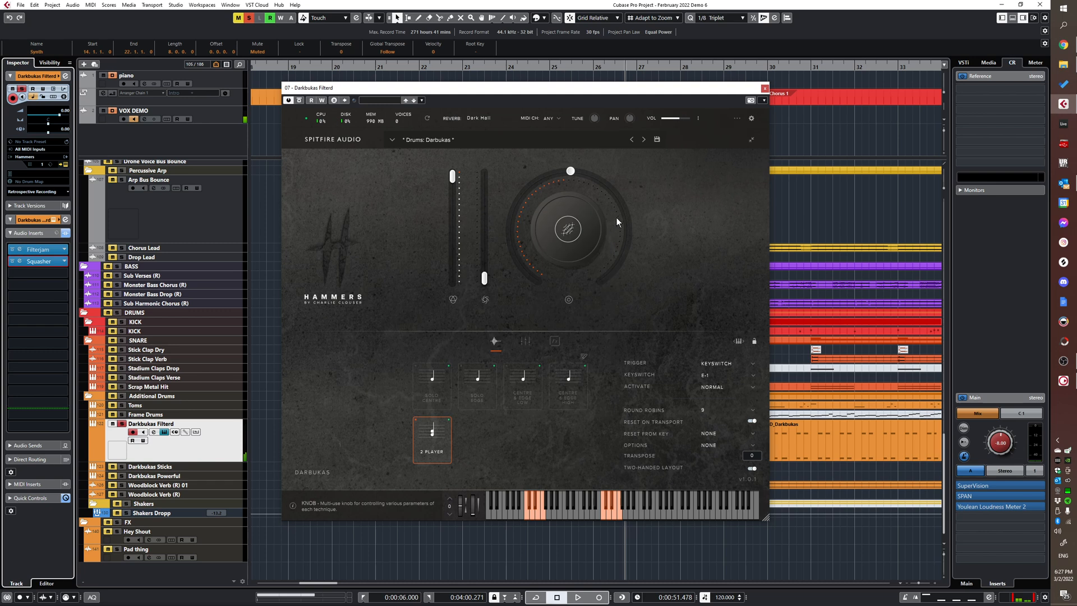
click(765, 88)
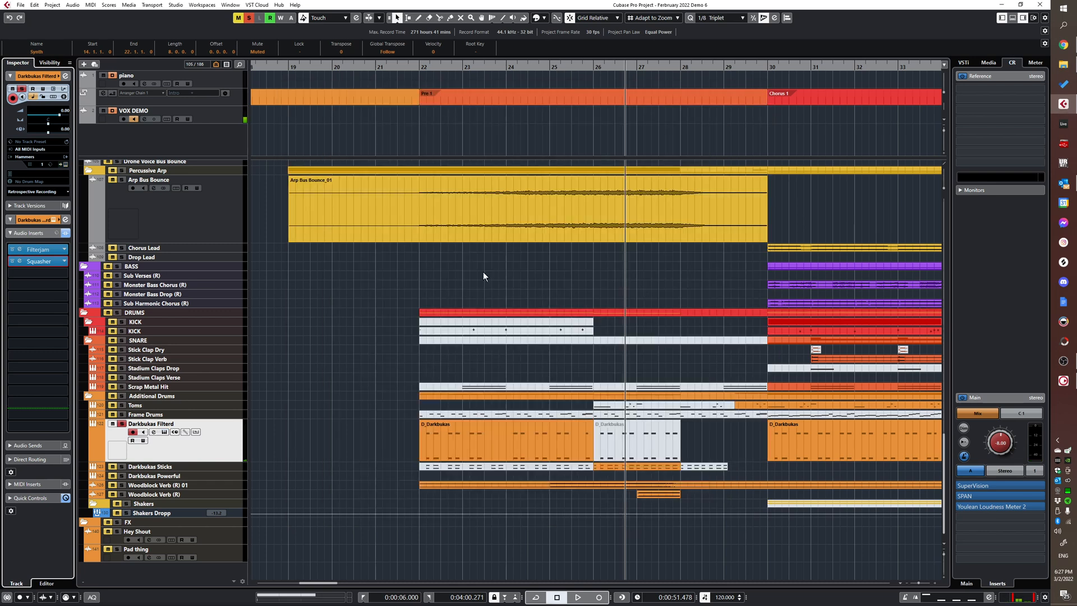
- Solo the whole Additional Drums folder and play its tracks in the Pre 1 section
click(216, 463)
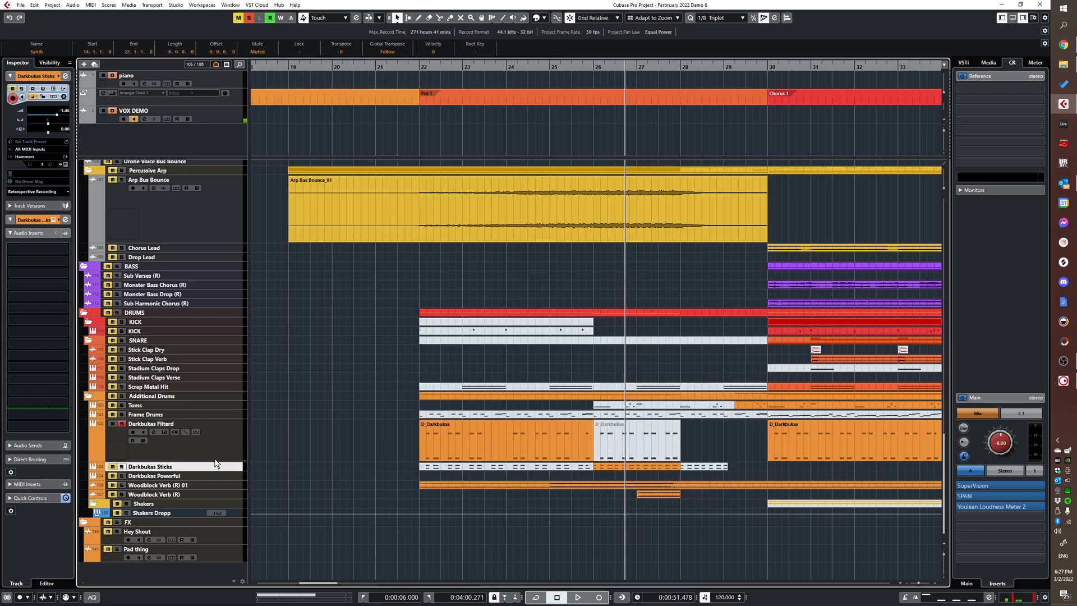
click(121, 396)
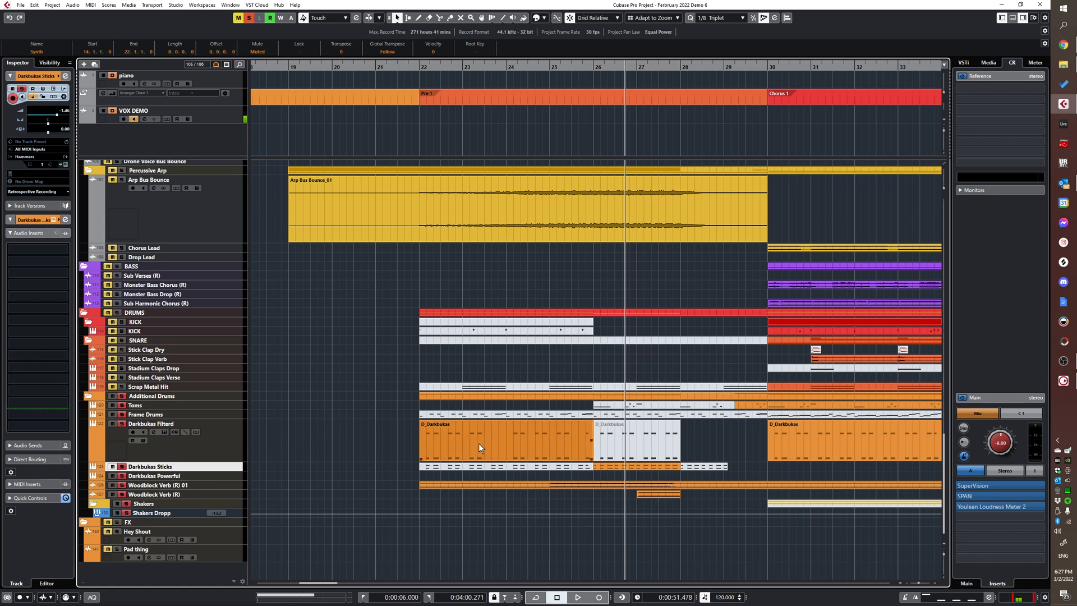
click(418, 409)
click(565, 436)
key(space)
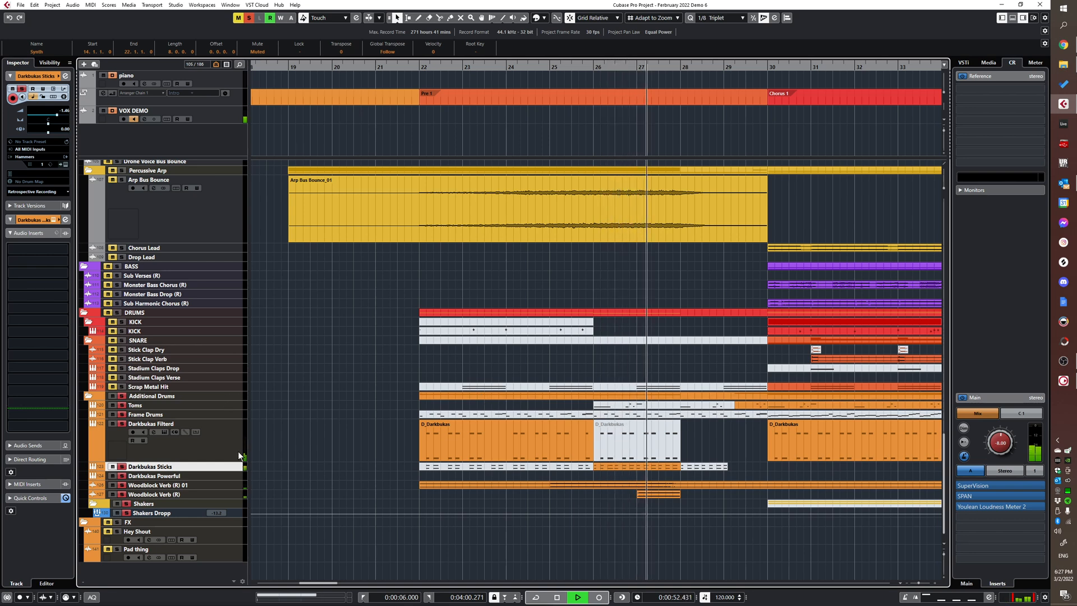
- Inspect the Woodblock Verb (R) 01 and Darkbukas Sticks clips and play the soloed drums around bar 27
click(227, 486)
key(space)
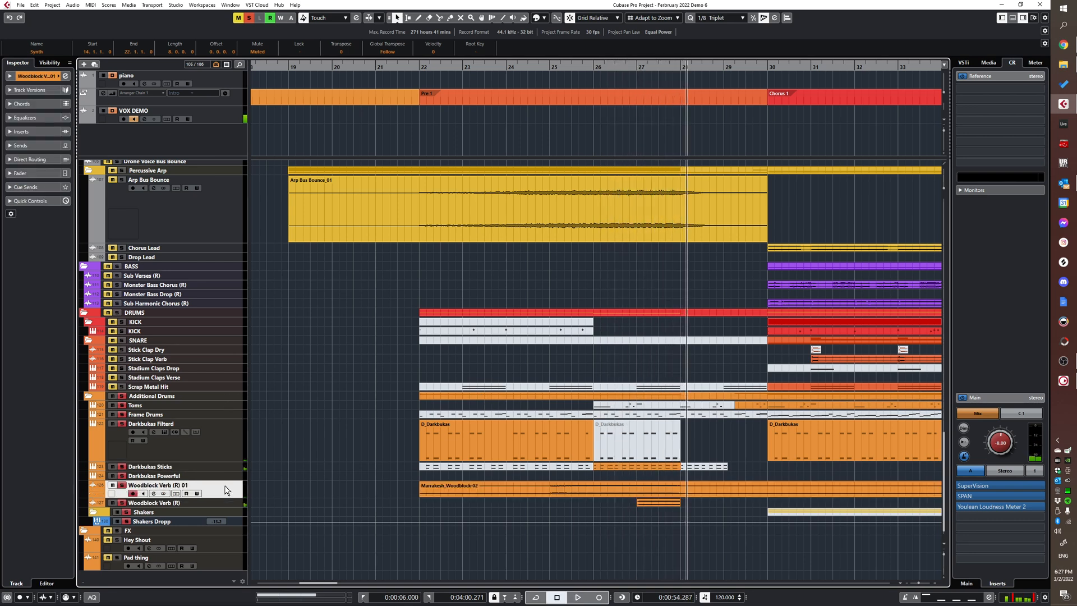
scroll(607, 505, up, 2)
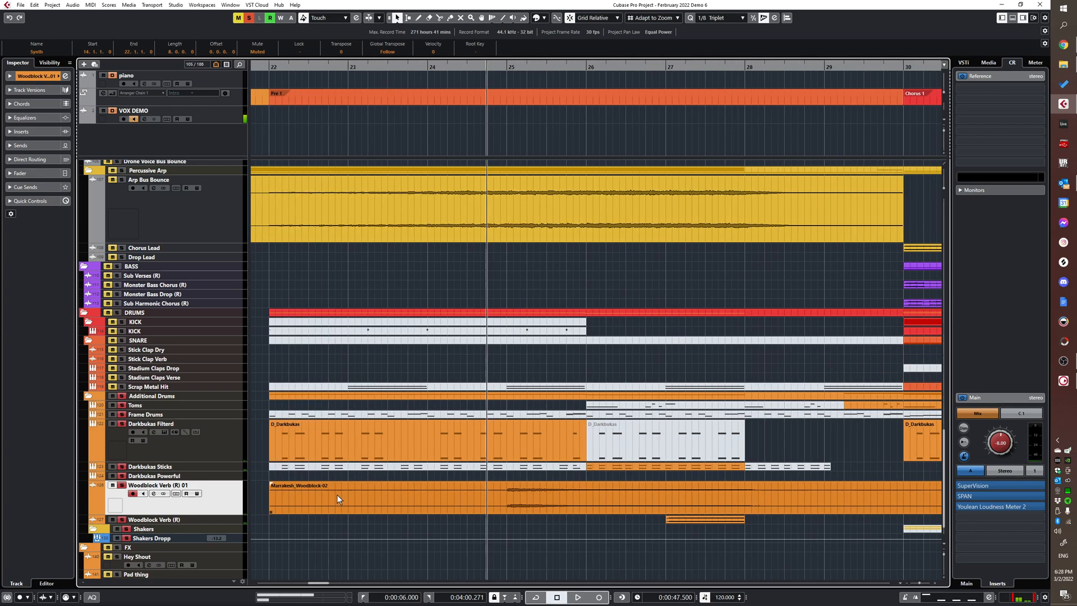
click(436, 489)
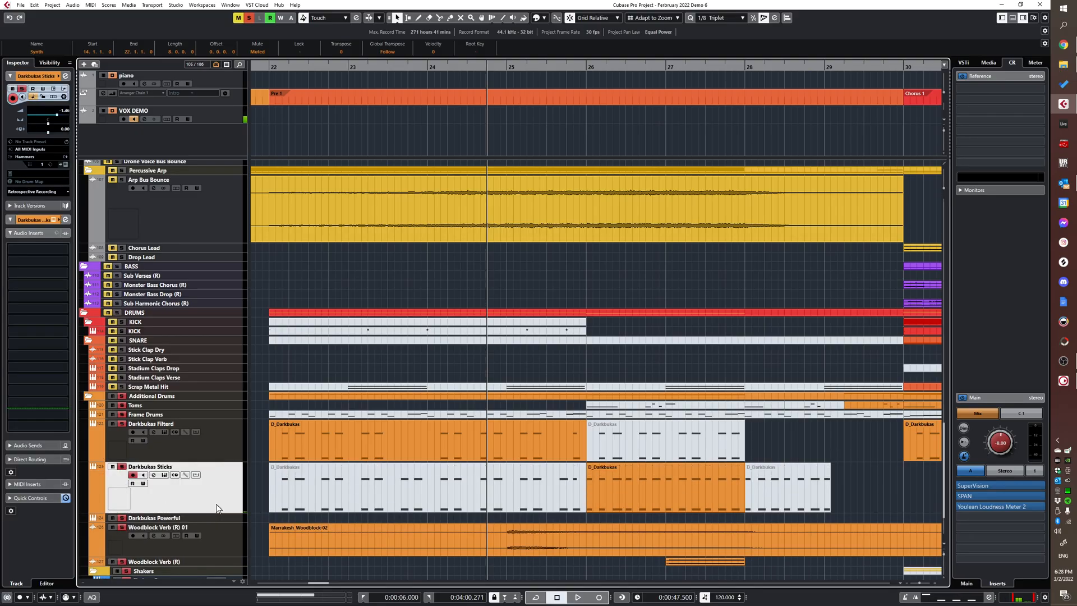
click(689, 484)
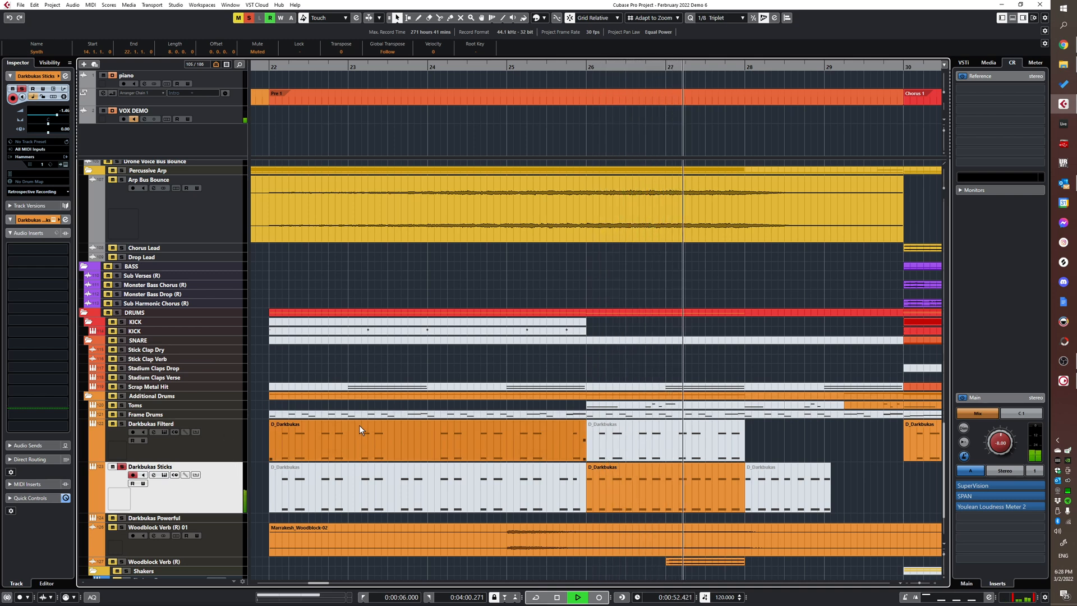
key(space)
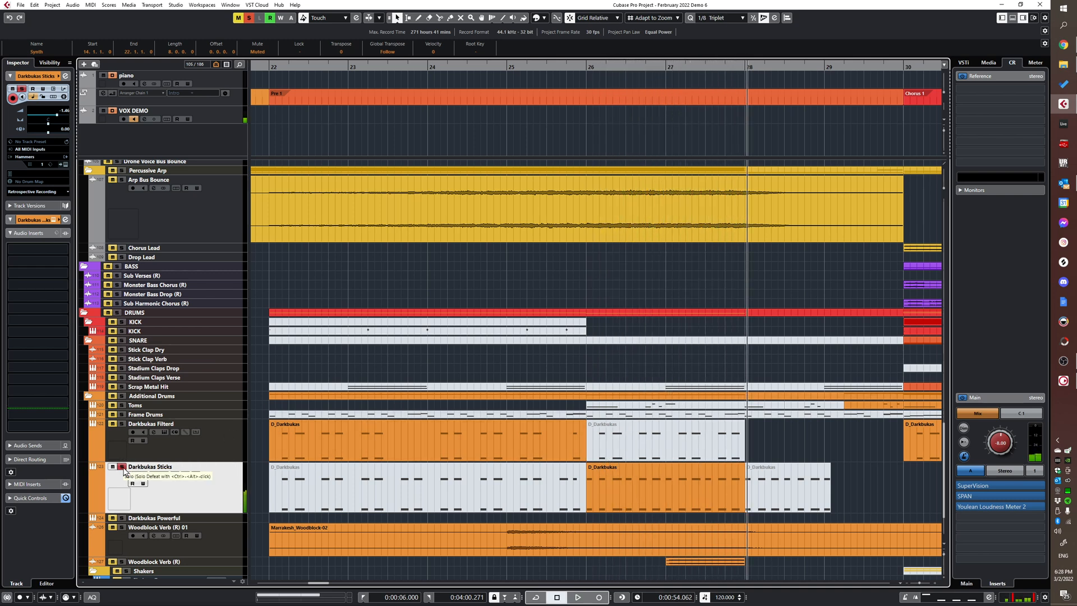
- Turn off all track solos and play the full arrangement through the Pre 1 section
click(121, 467)
scroll(369, 439, down, 3)
scroll(393, 427, up, 15)
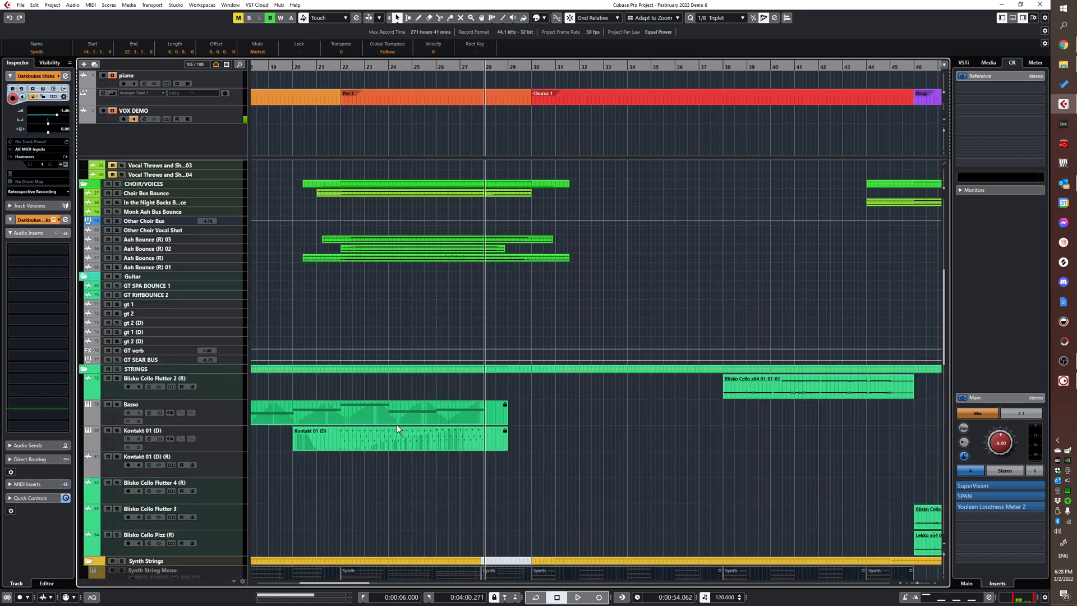
click(369, 402)
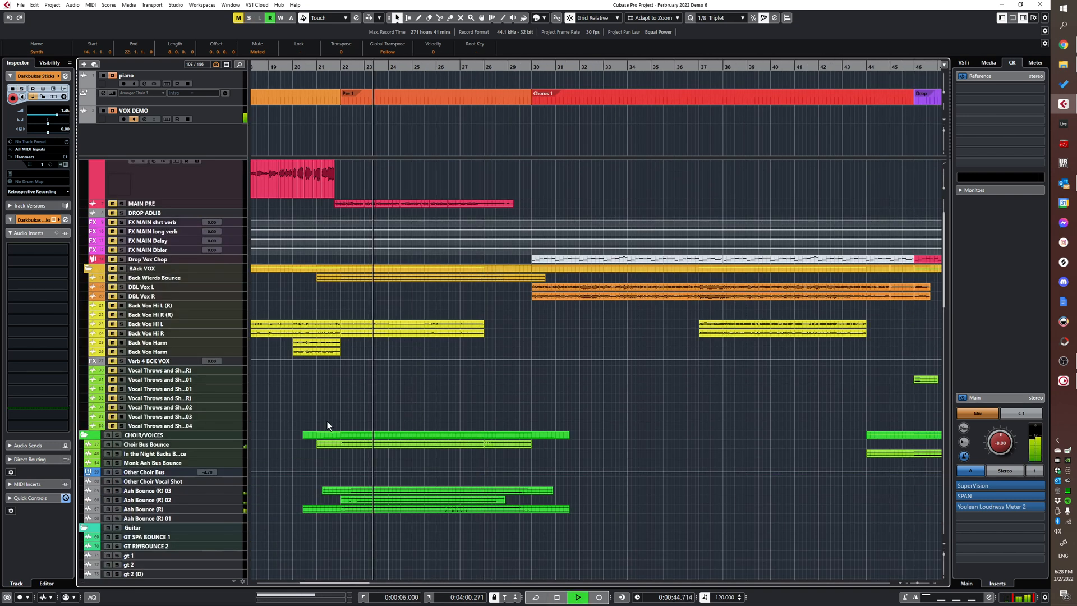
key(space)
scroll(318, 443, up, 3)
scroll(429, 372, down, 15)
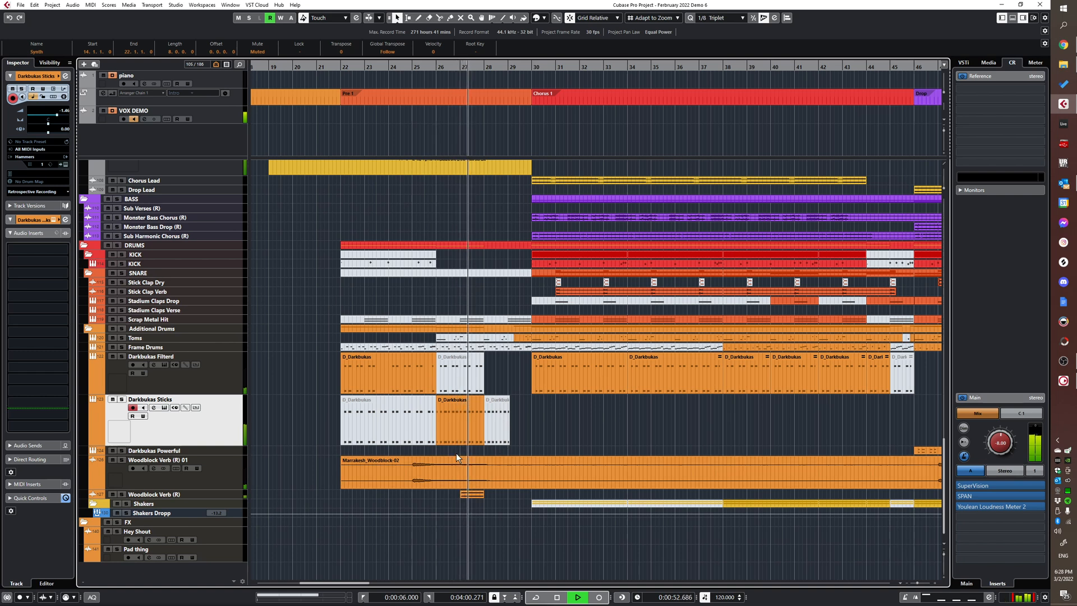
scroll(535, 403, up, 4)
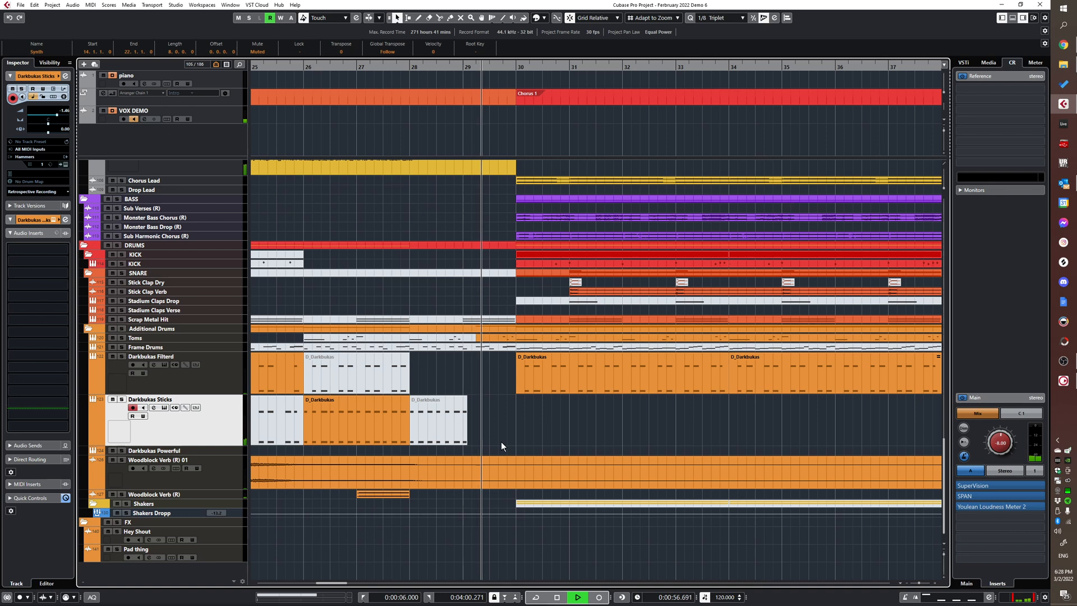
key(space)
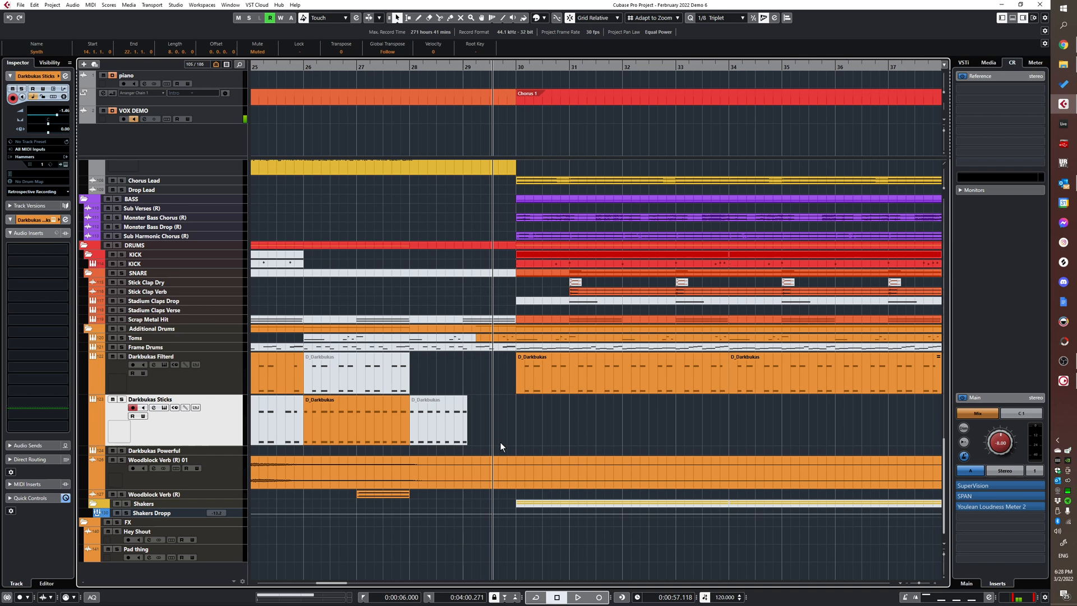
- Play the full arrangement from bar 30, the start of Chorus 1, while viewing its vocal, instrument and drum tracks
key(h)
click(504, 66)
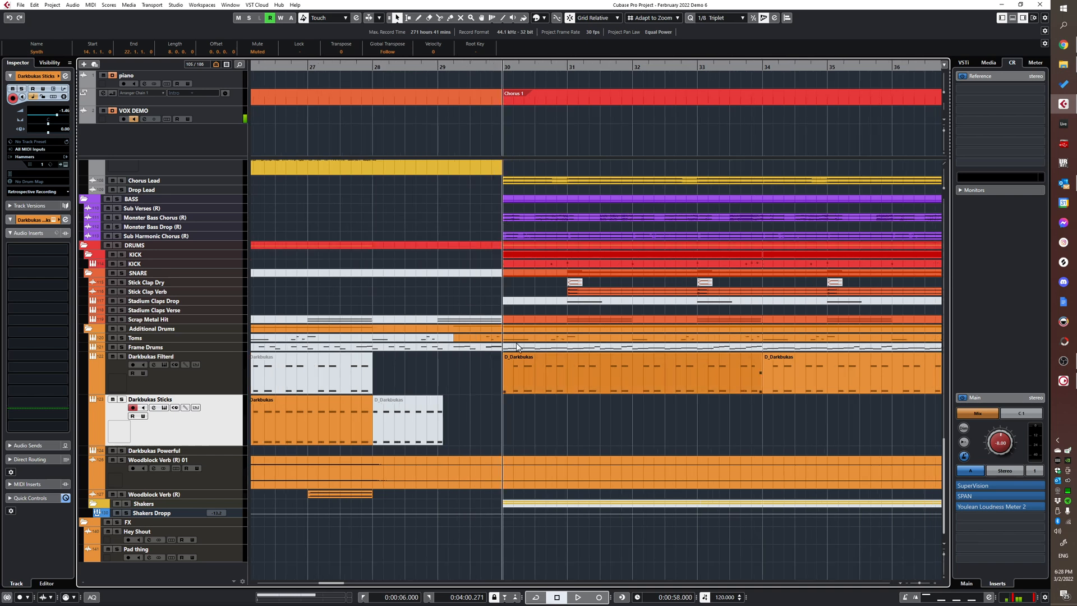
scroll(534, 238, up, 5)
key(space)
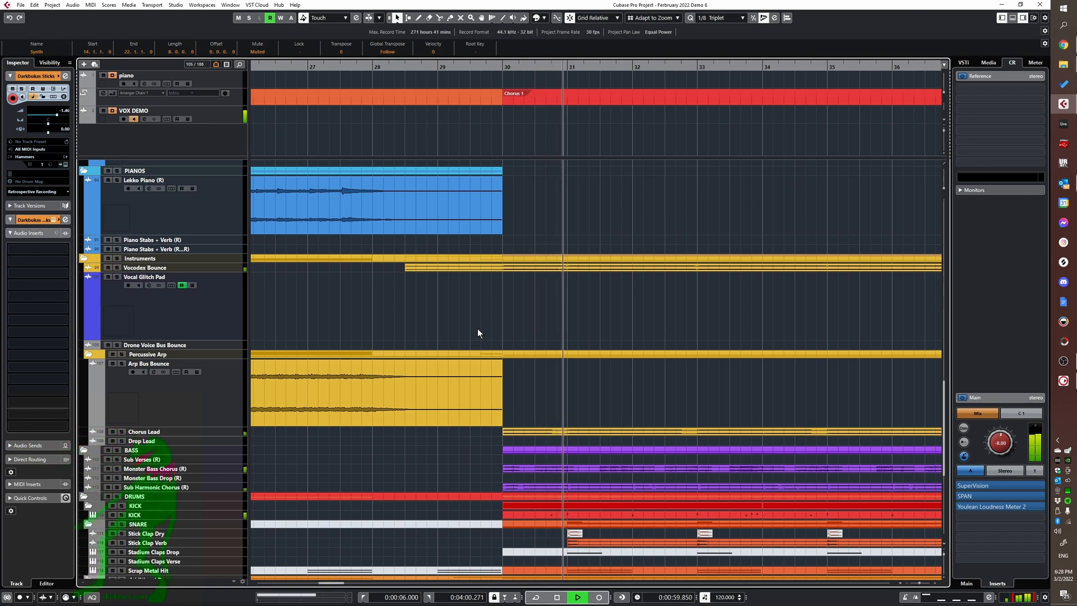
scroll(550, 323, down, 5)
key(g)
key(g)
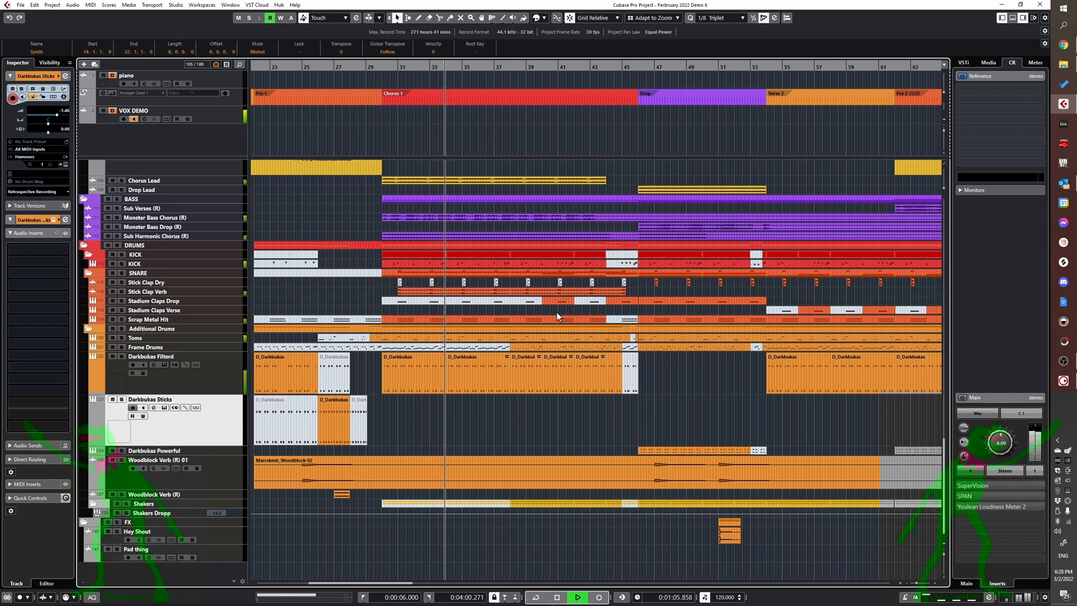
scroll(565, 378, up, 15)
scroll(533, 374, up, 3)
scroll(500, 373, down, 15)
scroll(483, 375, up, 10)
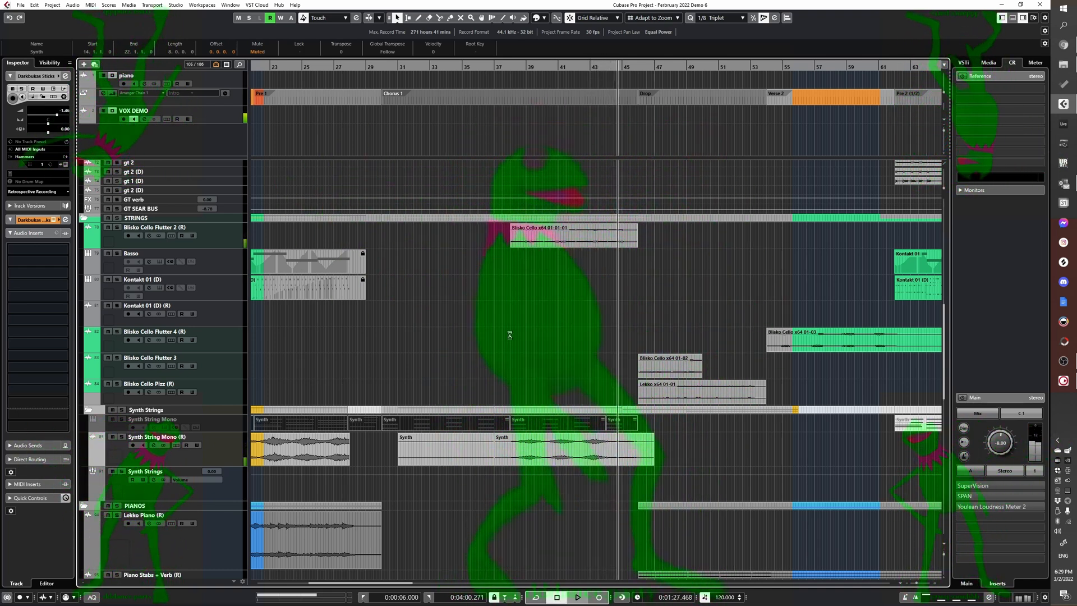
- Look over the string, piano, bass and drum tracks across the whole song and into Chorus 1
scroll(494, 329, up, 5)
scroll(524, 314, down, 10)
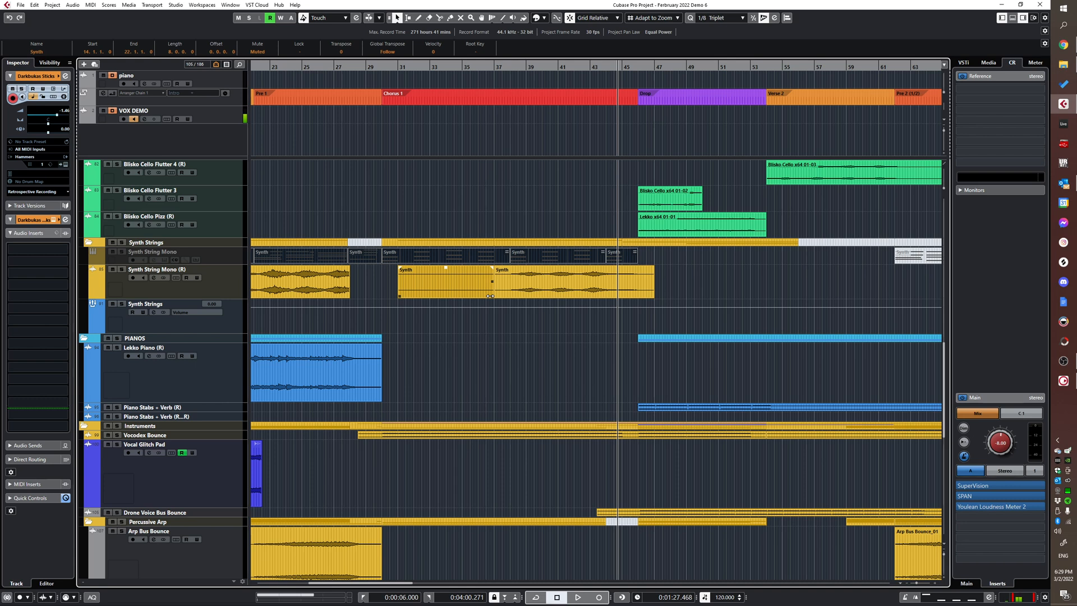
key(g)
key(g)
key(g)
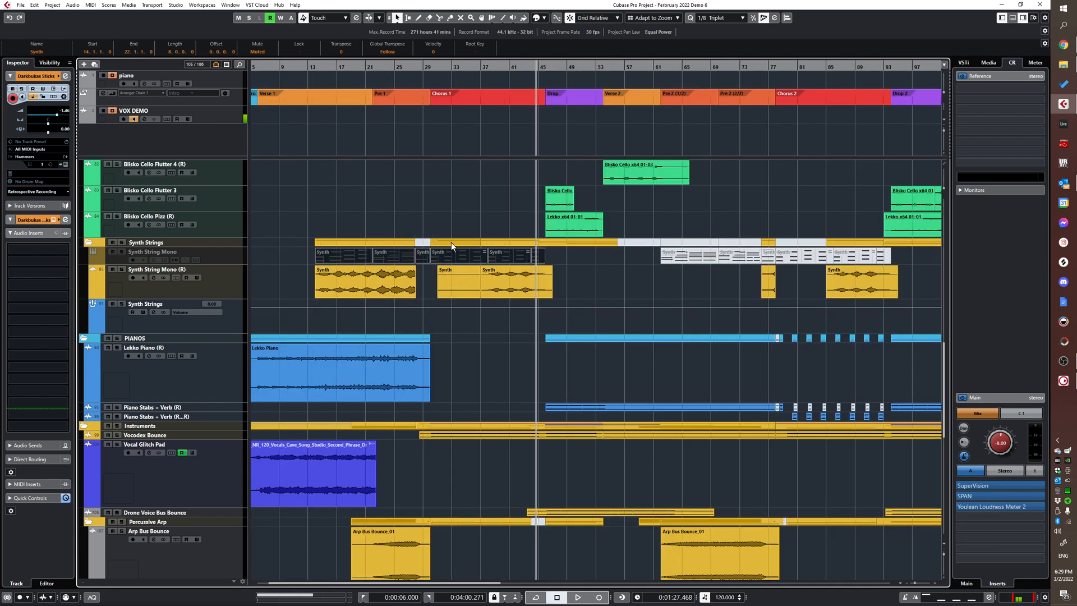
scroll(449, 284, up, 5)
scroll(473, 284, down, 15)
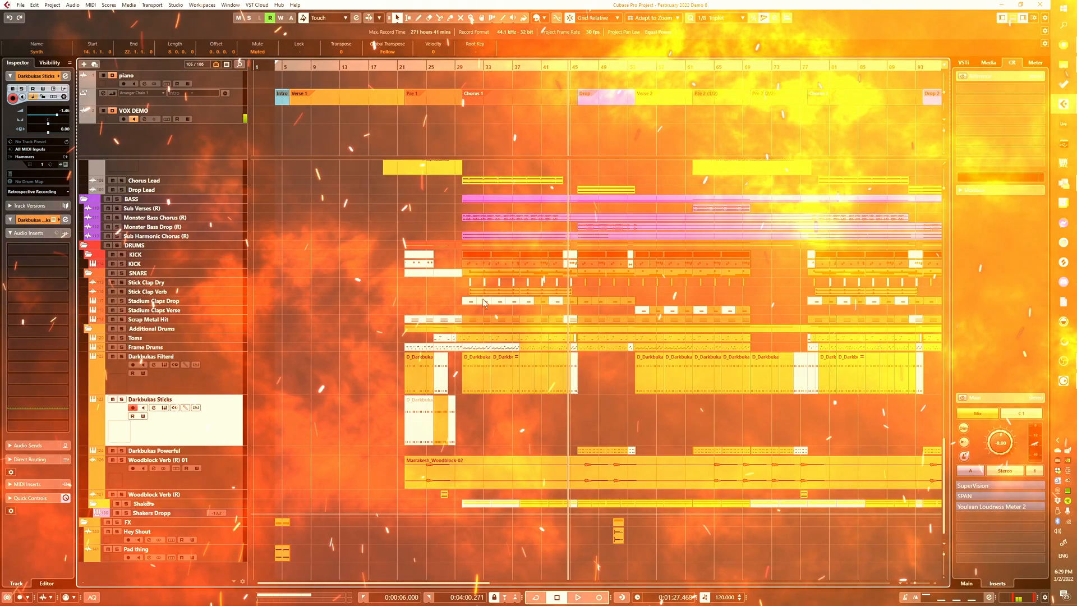
scroll(464, 275, up, 5)
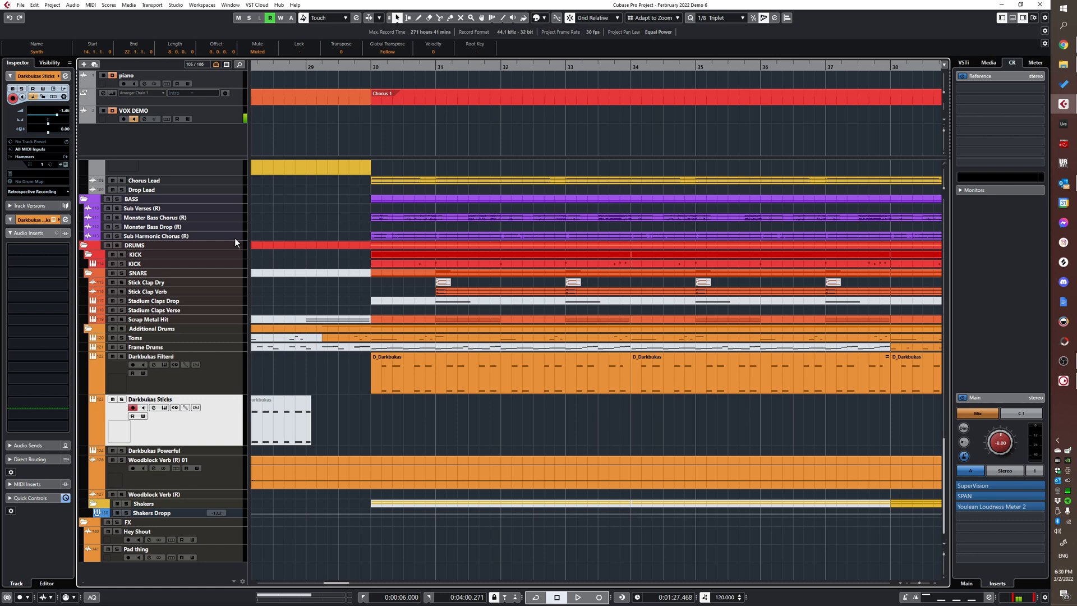
click(572, 234)
scroll(573, 227, down, 2)
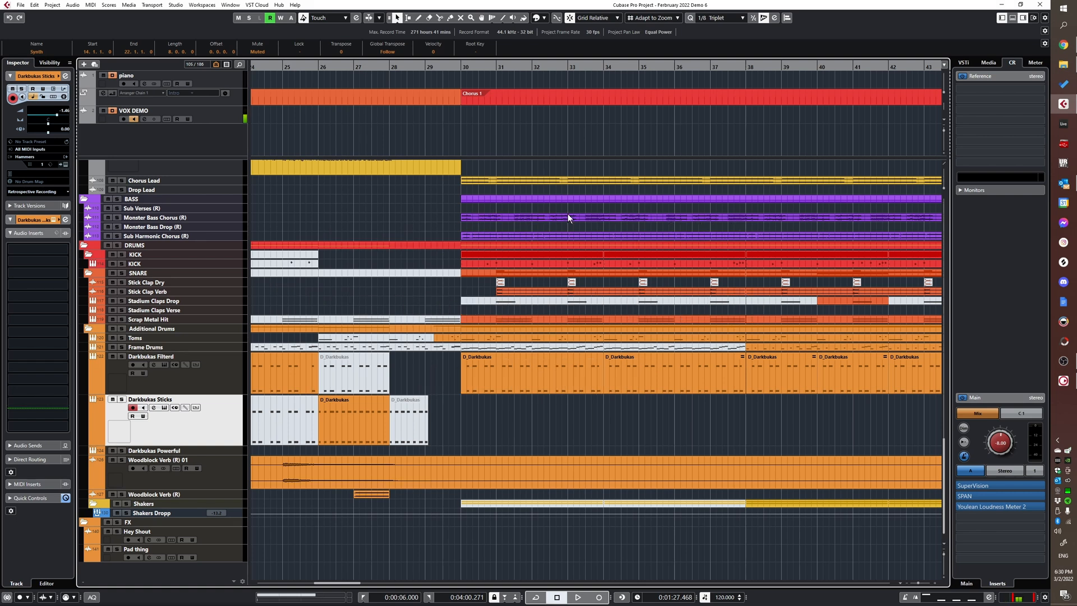
click(624, 365)
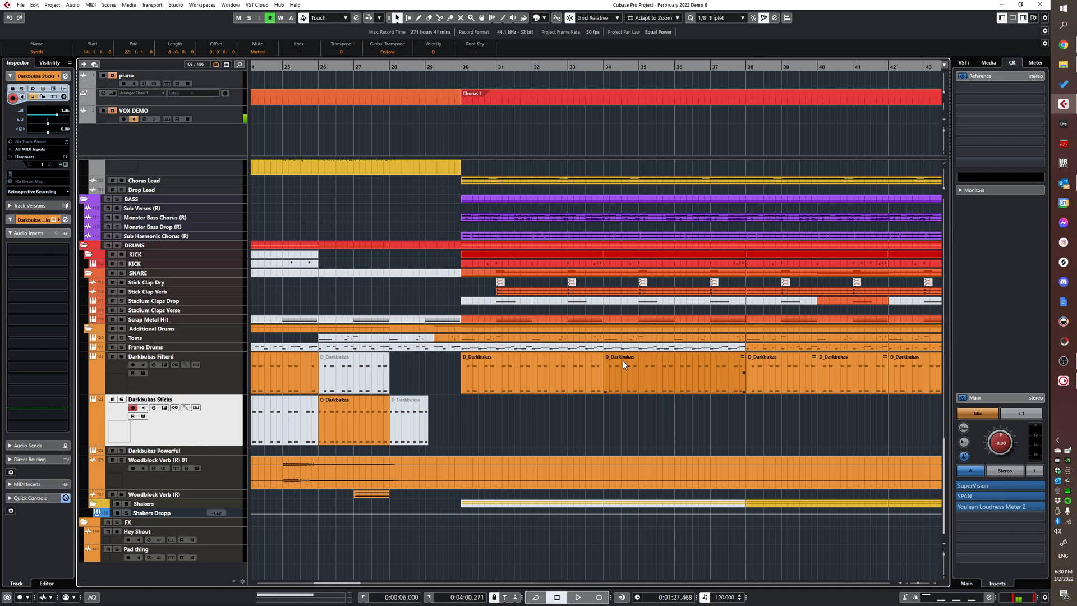
scroll(599, 362, down, 2)
scroll(607, 353, down, 4)
scroll(597, 305, up, 5)
scroll(523, 352, up, 5)
scroll(560, 334, down, 5)
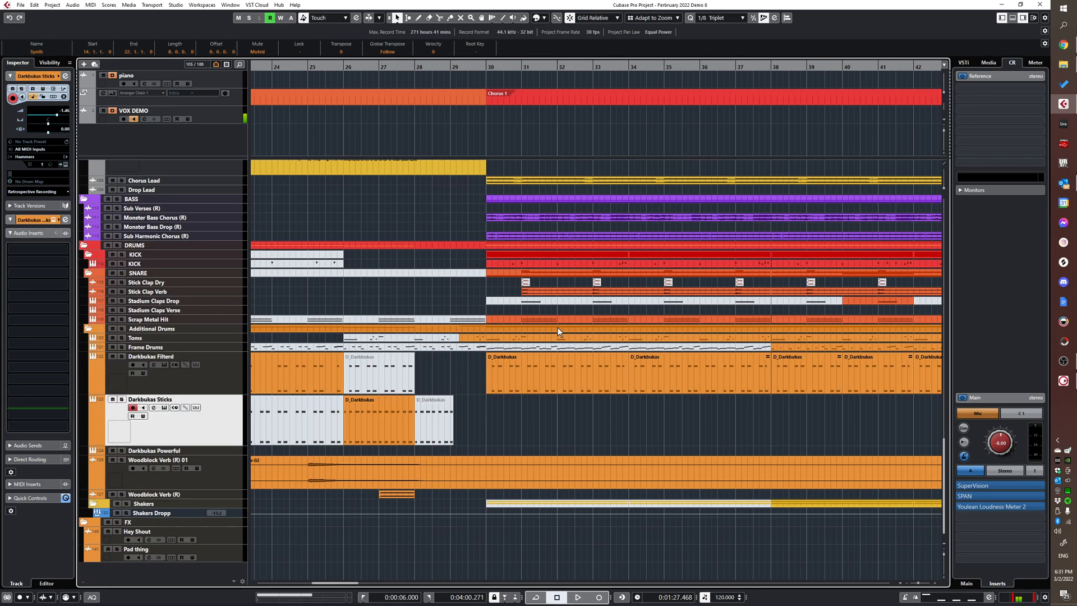
- Solo the four bounced bass tracks from Sub Verses (R) to Sub Harmonic Chorus (R) and enlarge their track heights
scroll(681, 267, up, 3)
click(219, 209)
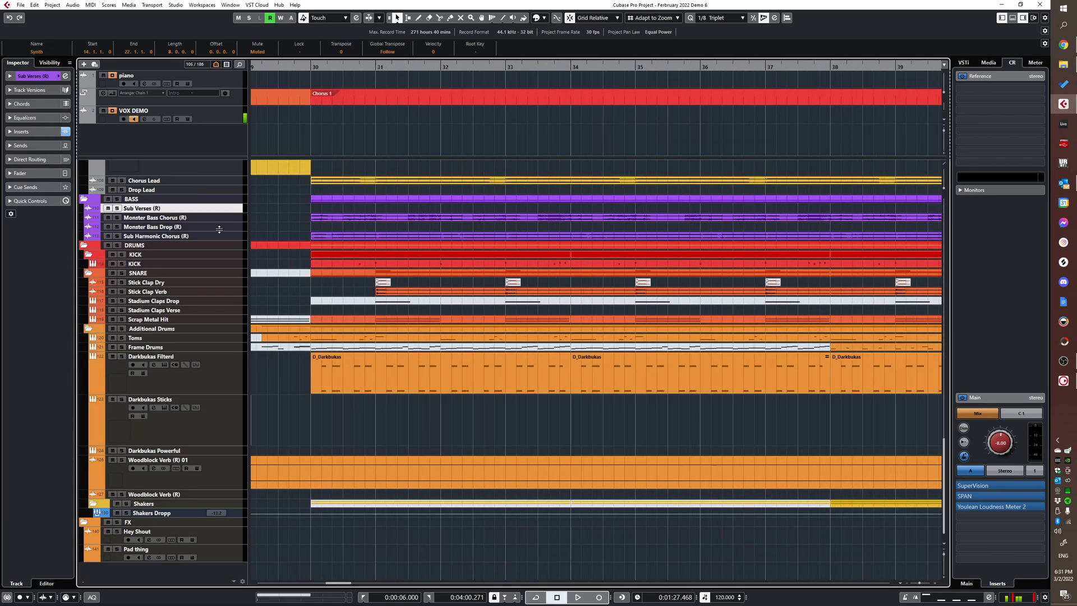
shift+click(221, 227)
shift+click(218, 234)
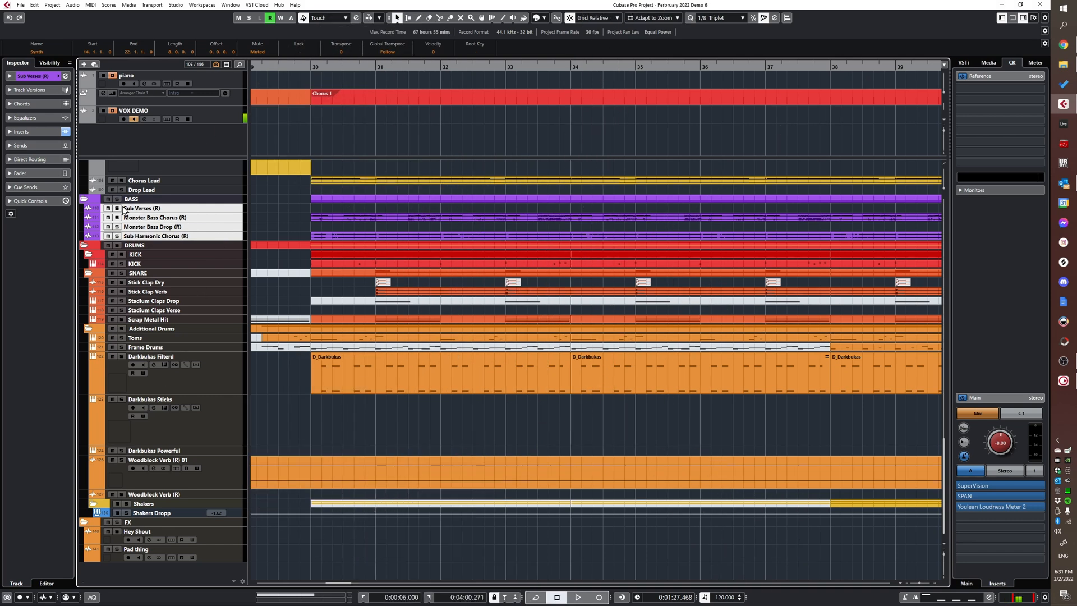
key(s)
scroll(330, 215, down, 3)
key(alt+Down)
key(alt+Down)
key(alt+Down)
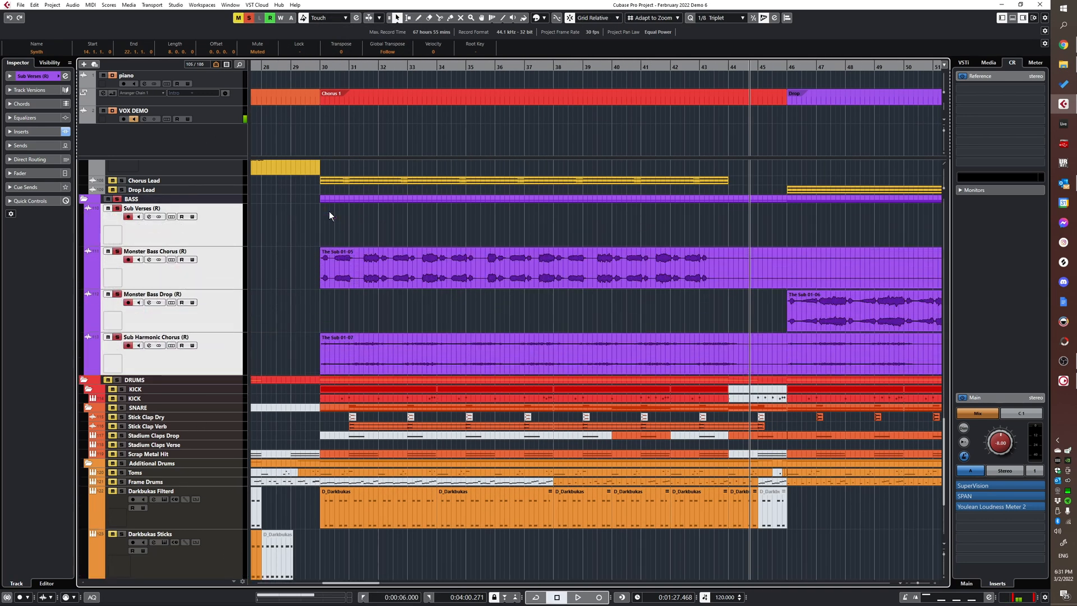
- Play the soloed bass tracks from bar 30 and set the locators to the Chorus 1 section
click(323, 220)
key(space)
click(452, 102)
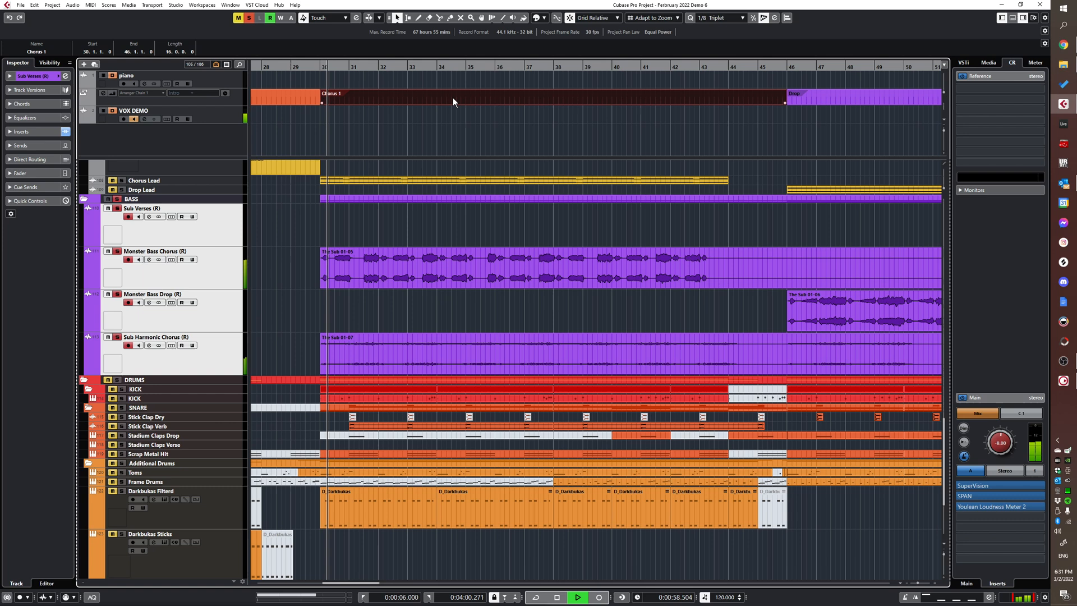
key(p)
- Unhide the original Sub Verses, Monster Bass Chorus, Monster Bass Drop and Sub Harmonic Chorus instrument tracks in the BASS folder
click(221, 228)
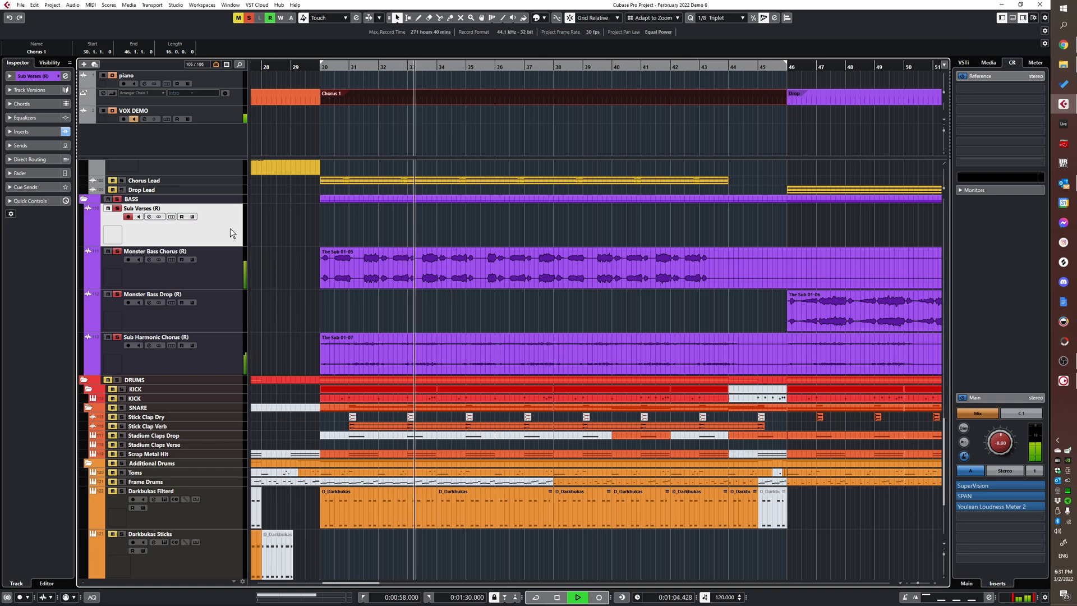
click(50, 62)
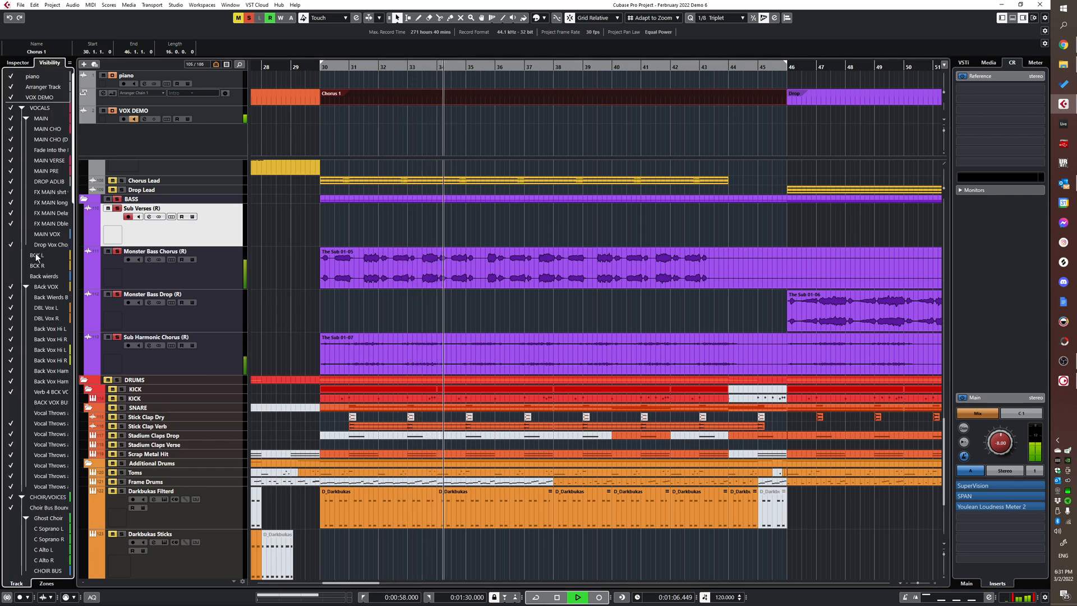
scroll(45, 280, down, 15)
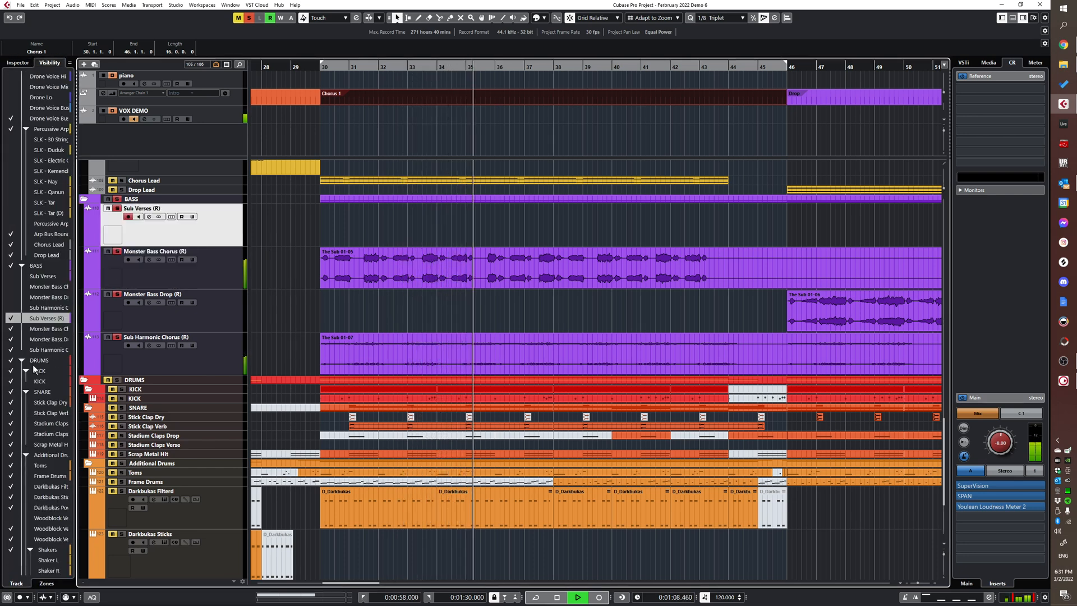
drag(10, 308, 11, 276)
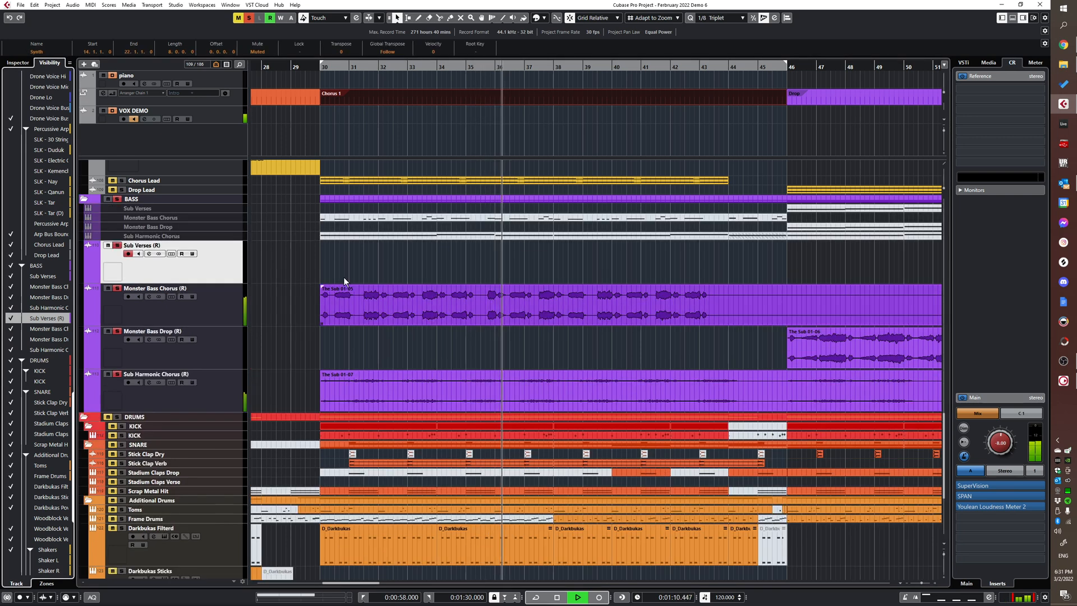
- Enable the disabled Monster Bass Chorus track, inspect its The Sub instrument and close the instrument window
click(220, 234)
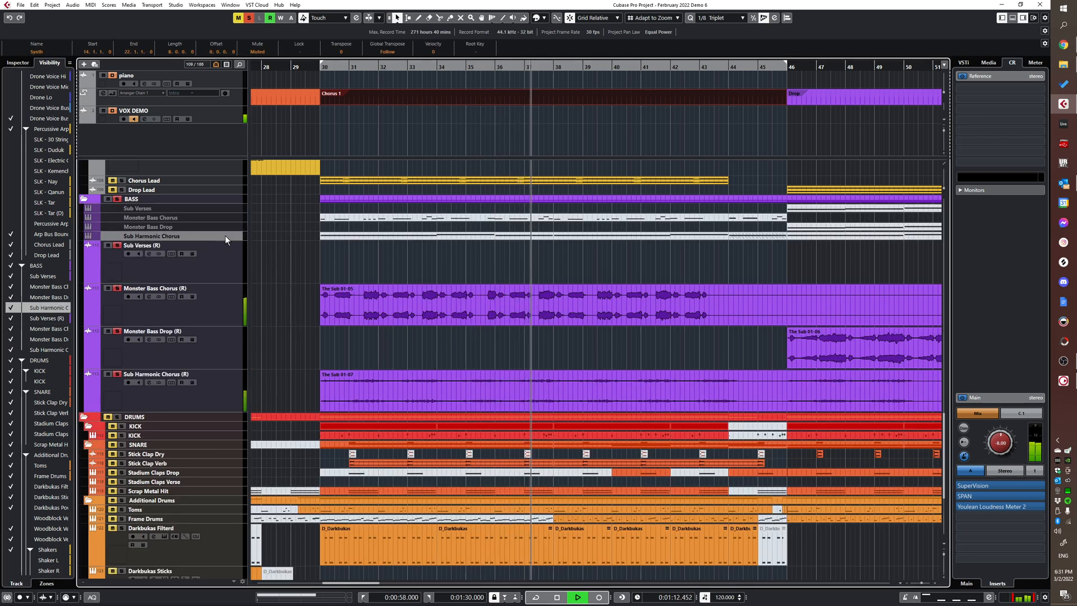
click(210, 218)
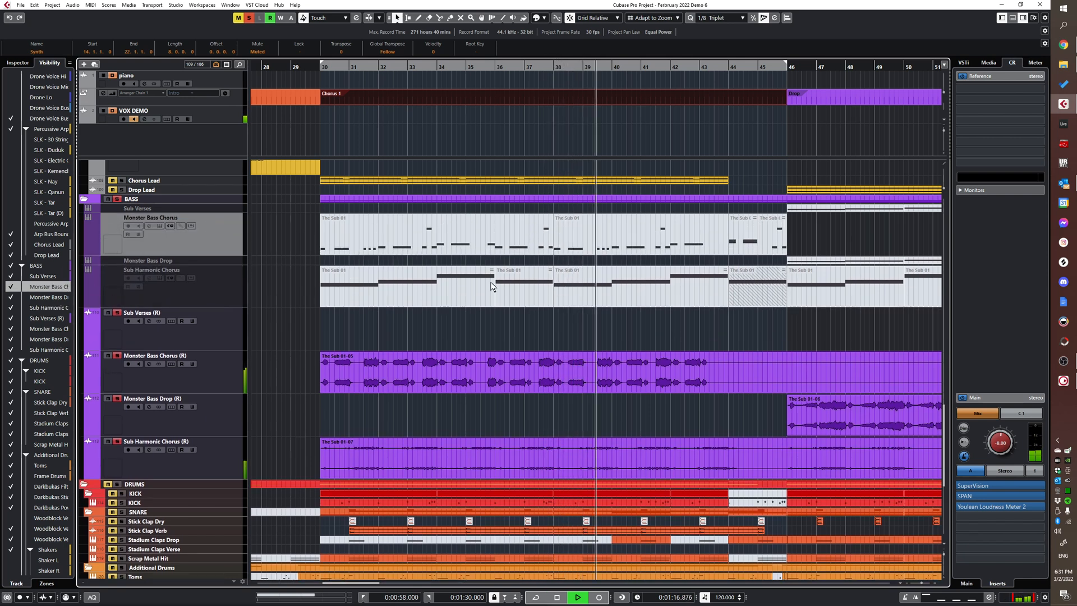
key(Return)
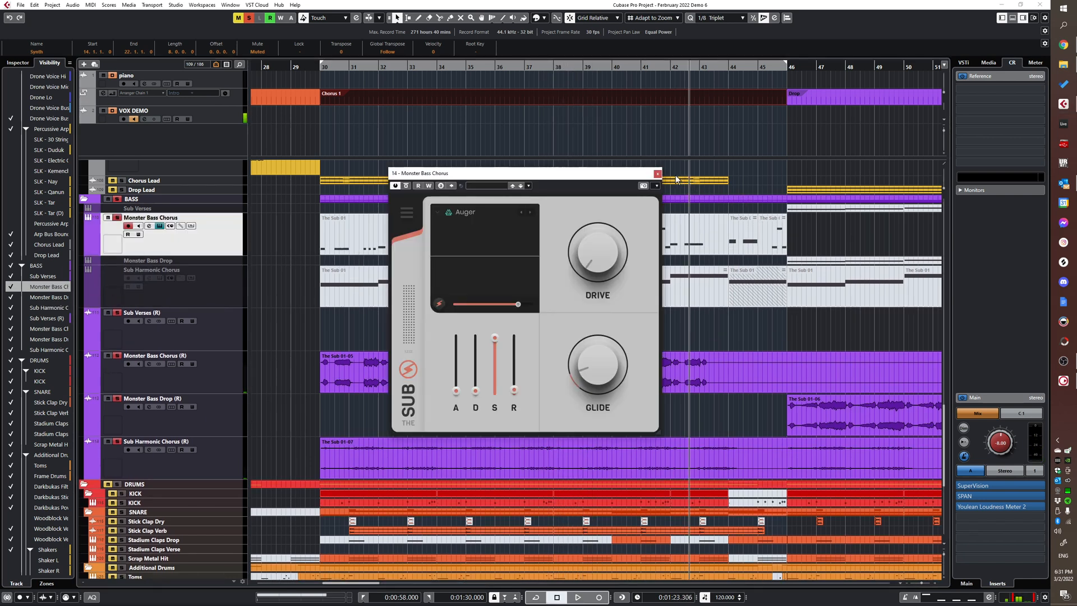
click(658, 173)
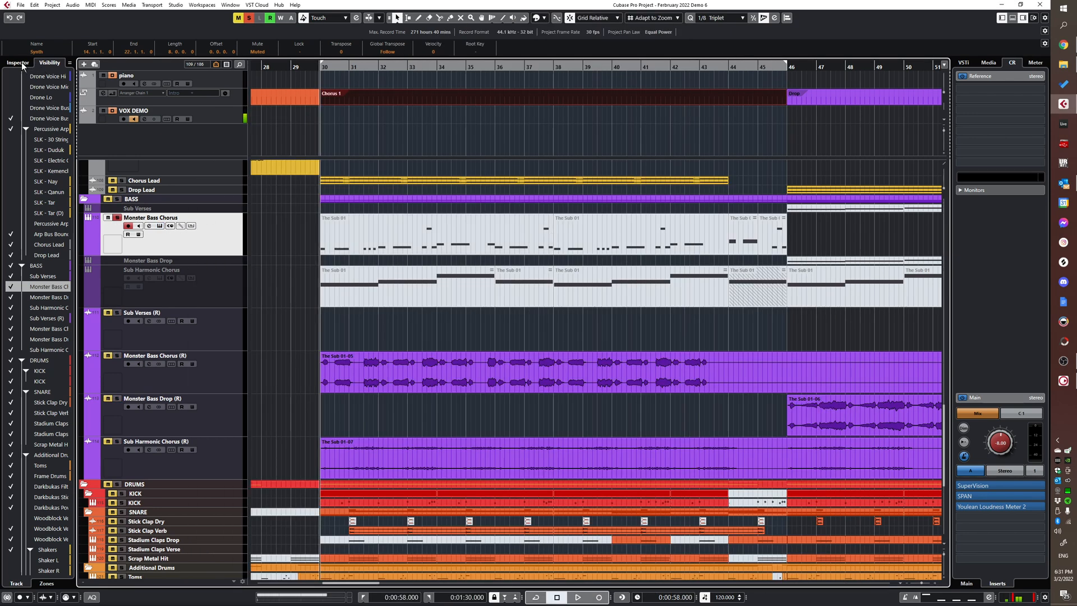
- Show the Monster Bass Chorus track's audio inserts and bypass all of them
click(23, 64)
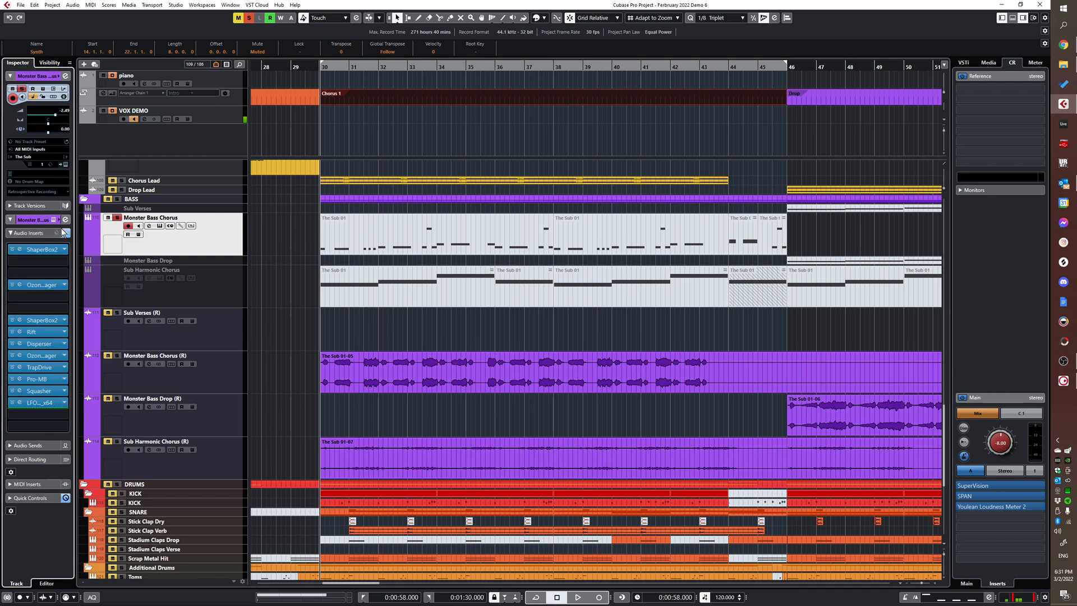
click(66, 233)
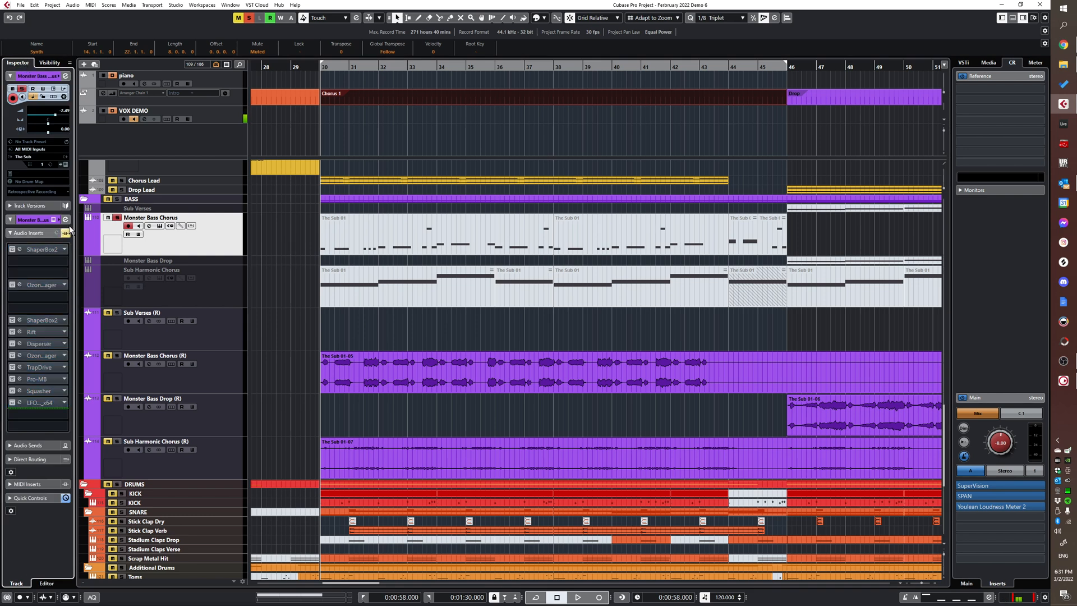
- Play Monster Bass Chorus without its effects, reactivate and open its first ShaperBox 2 insert, and play it with the Width curve displayed
key(space)
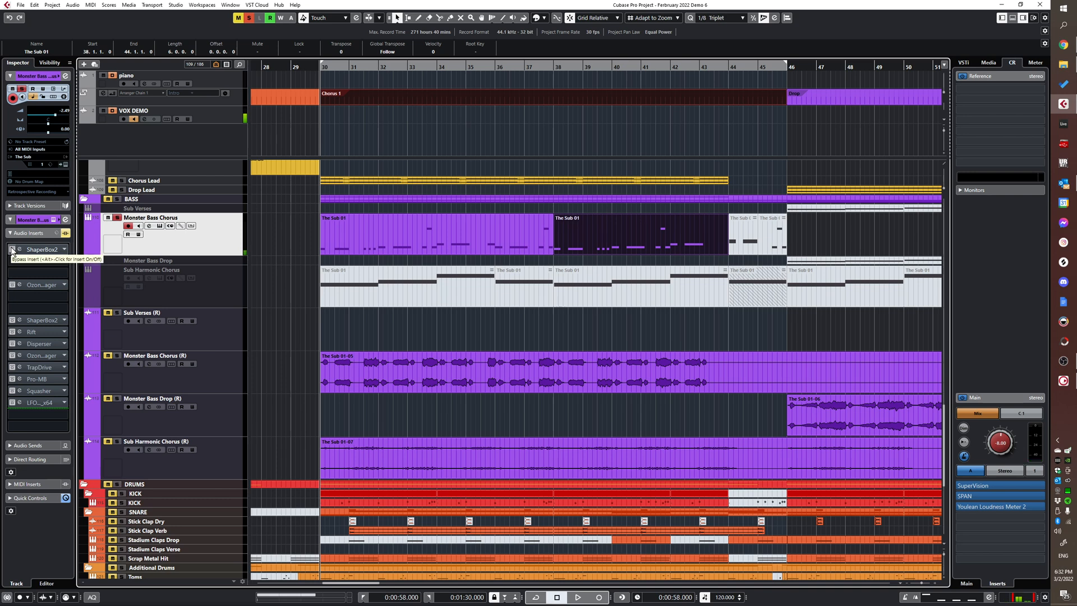
click(20, 249)
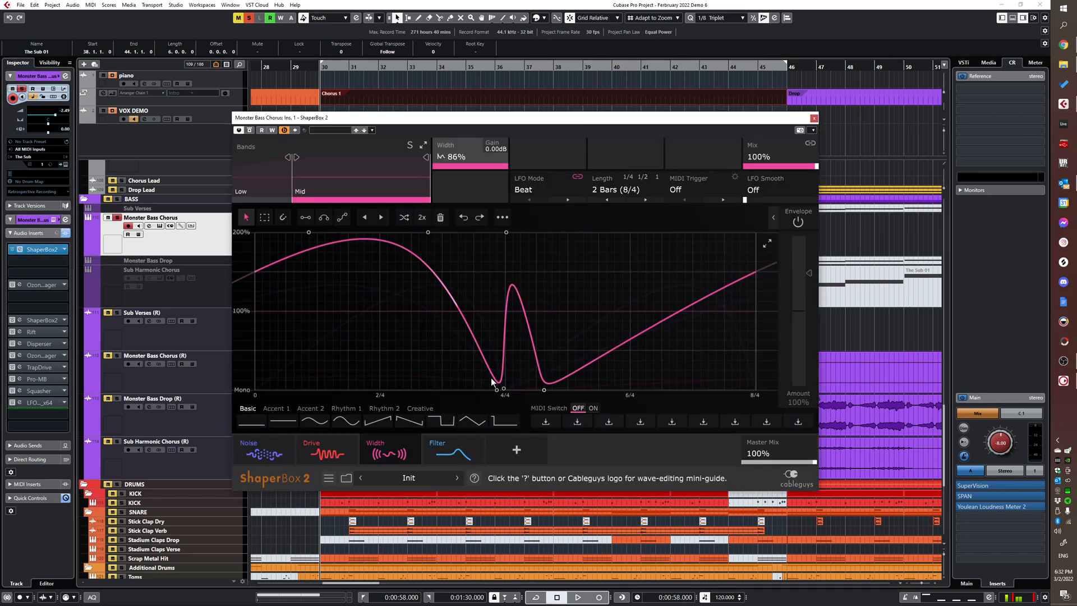
key(space)
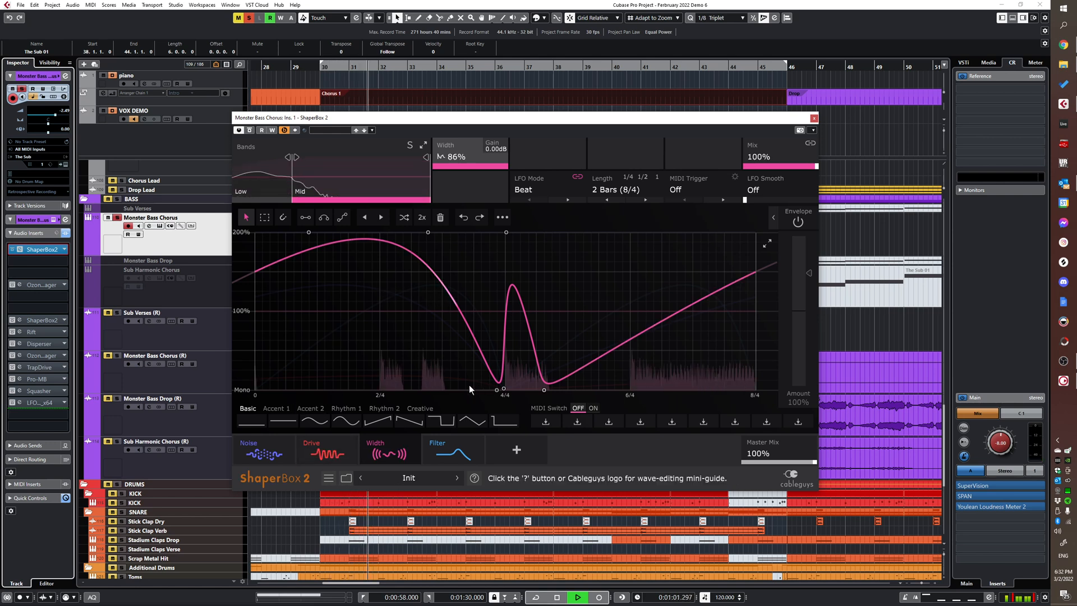
mouse_move(274, 444)
key(space)
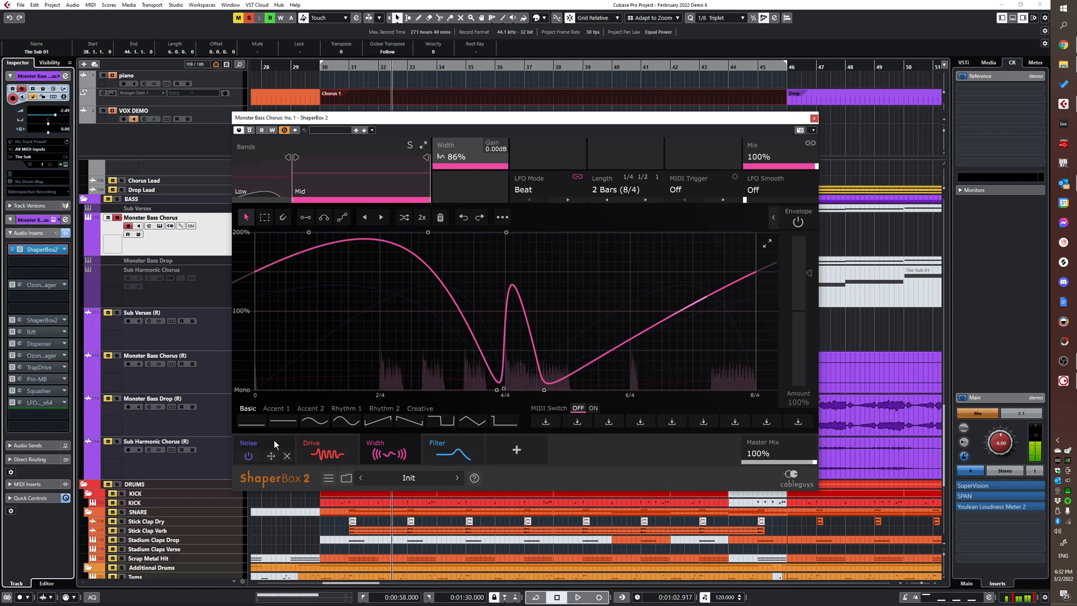
- Play the bass while comparing the Low and Mid band settings of ShaperBox 2's Noise module
click(274, 444)
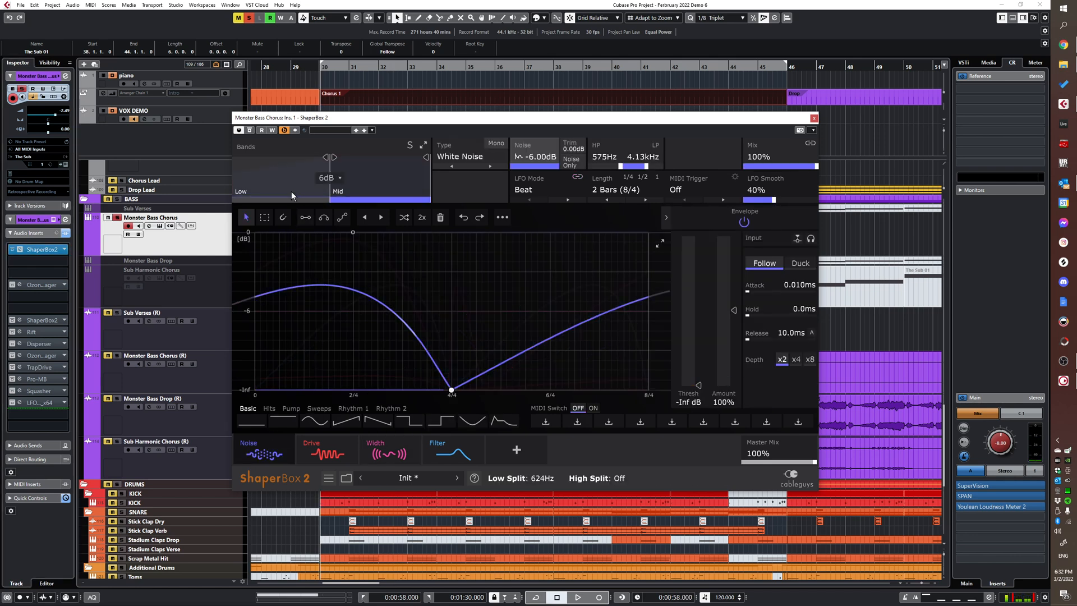
key(space)
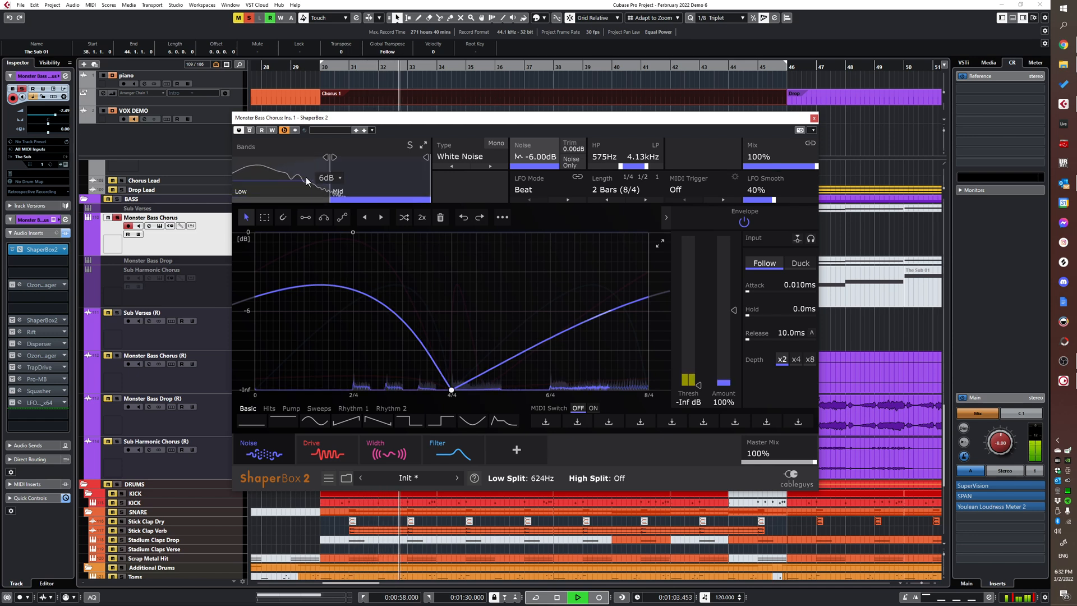
click(306, 194)
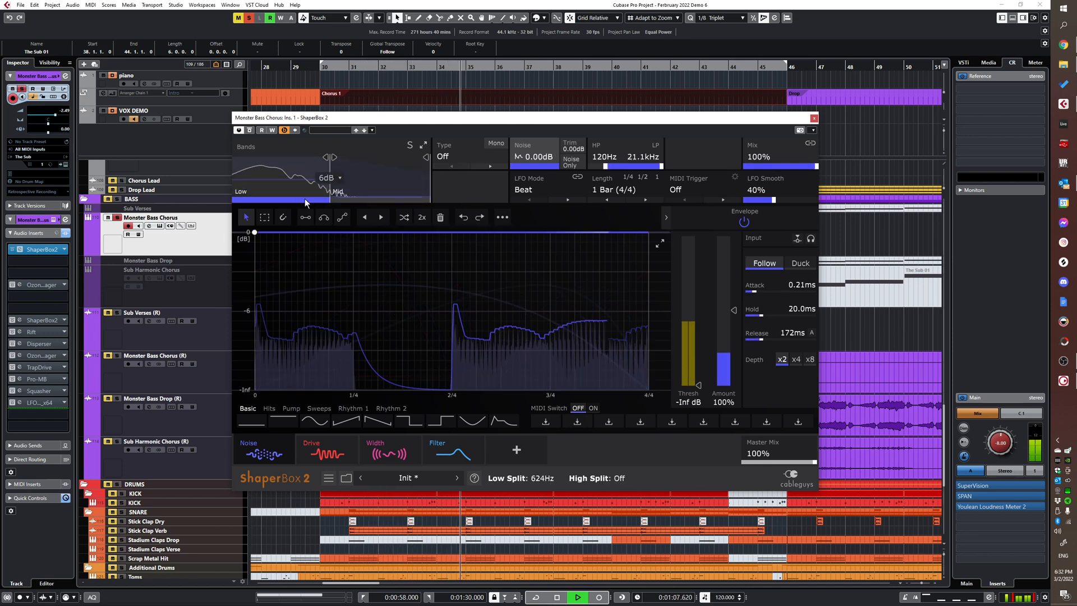
click(398, 194)
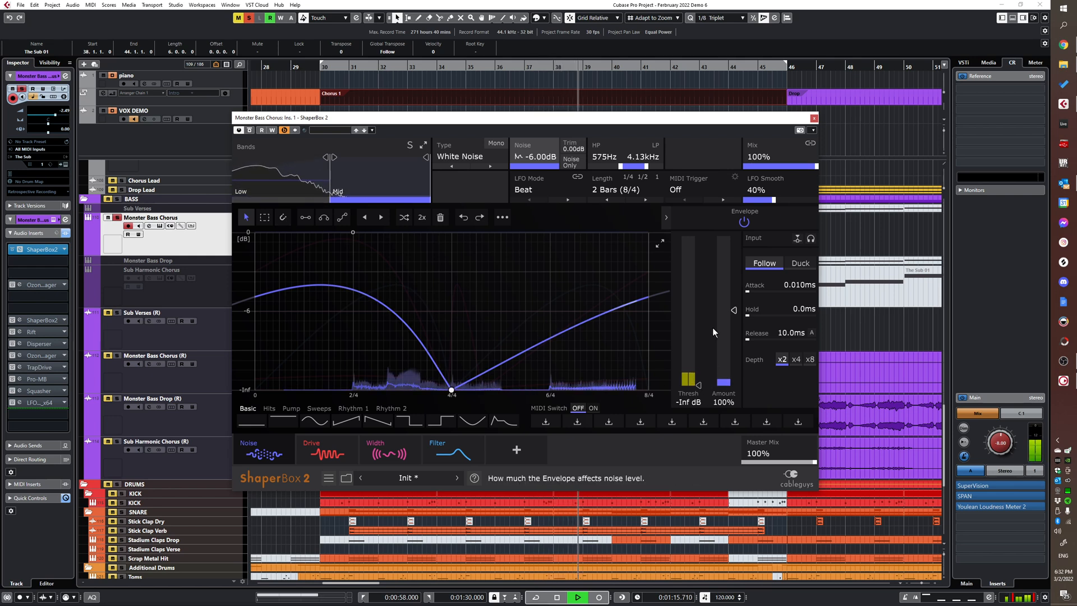
click(312, 185)
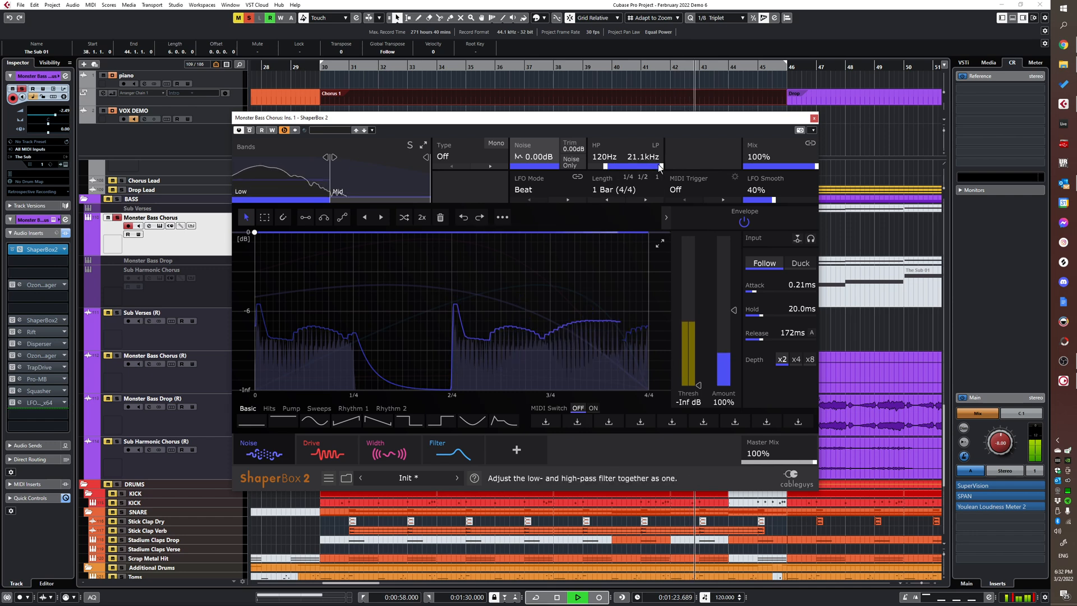
- Inspect the High, Low and Mid band settings of ShaperBox 2's Drive module
click(327, 449)
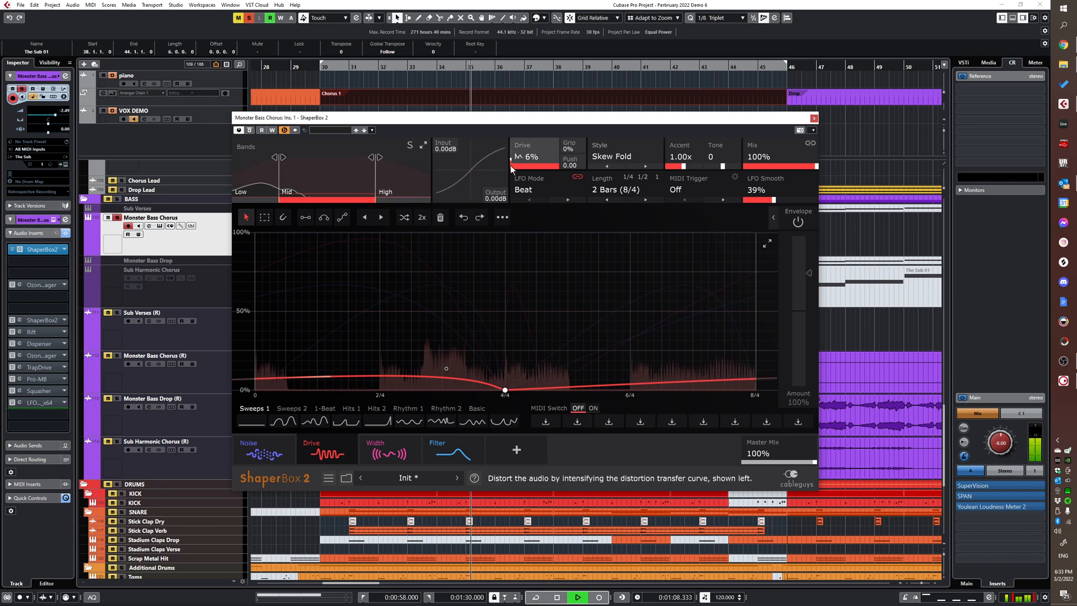
click(398, 177)
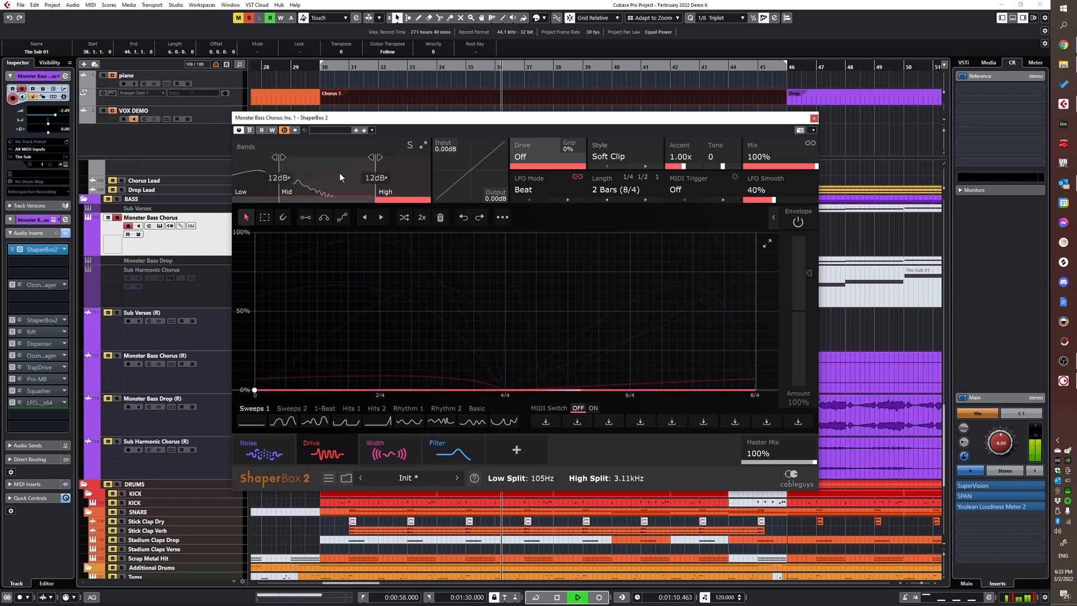
click(254, 176)
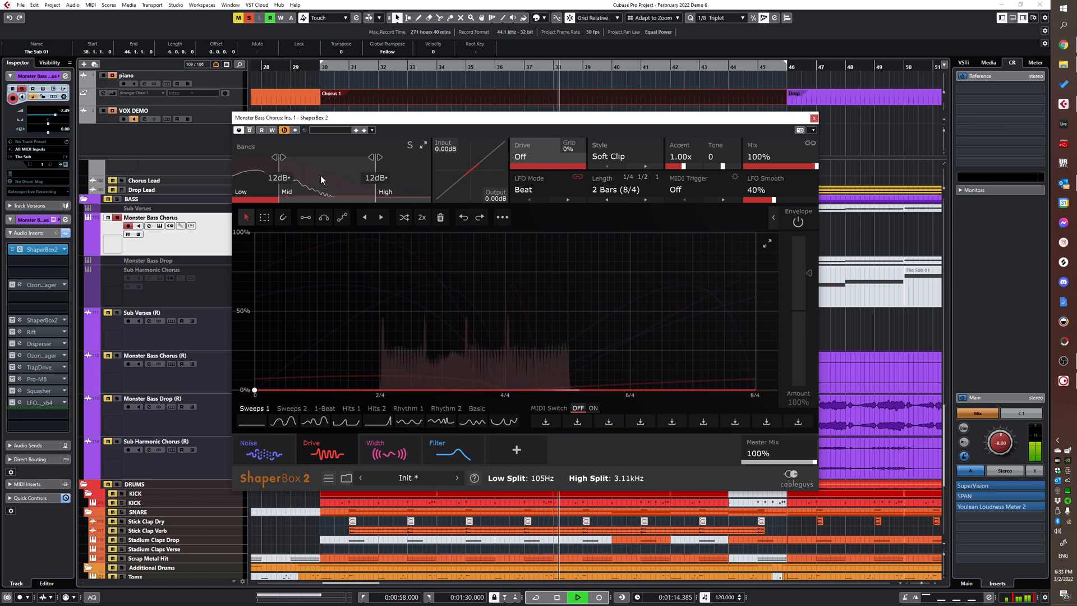
click(335, 177)
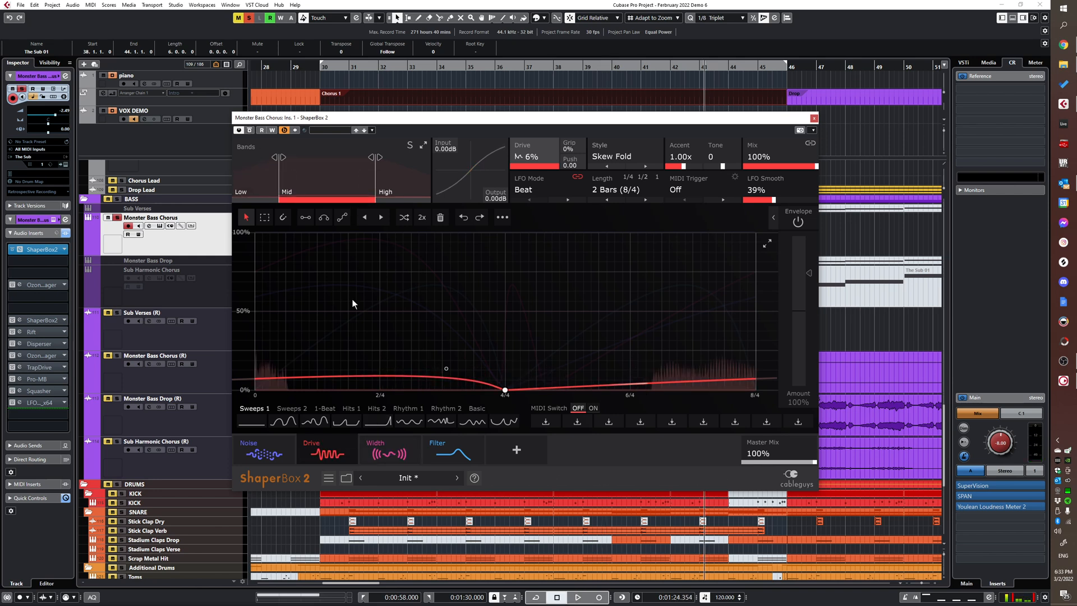
- Inspect the Low and Mid band curves of ShaperBox 2's Width module
click(378, 462)
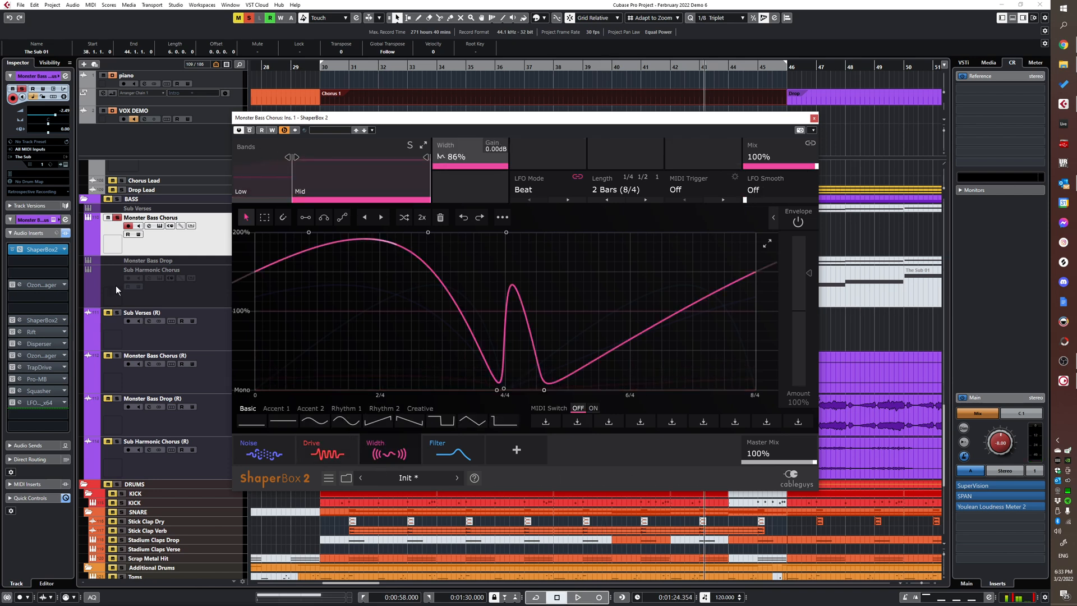
click(267, 167)
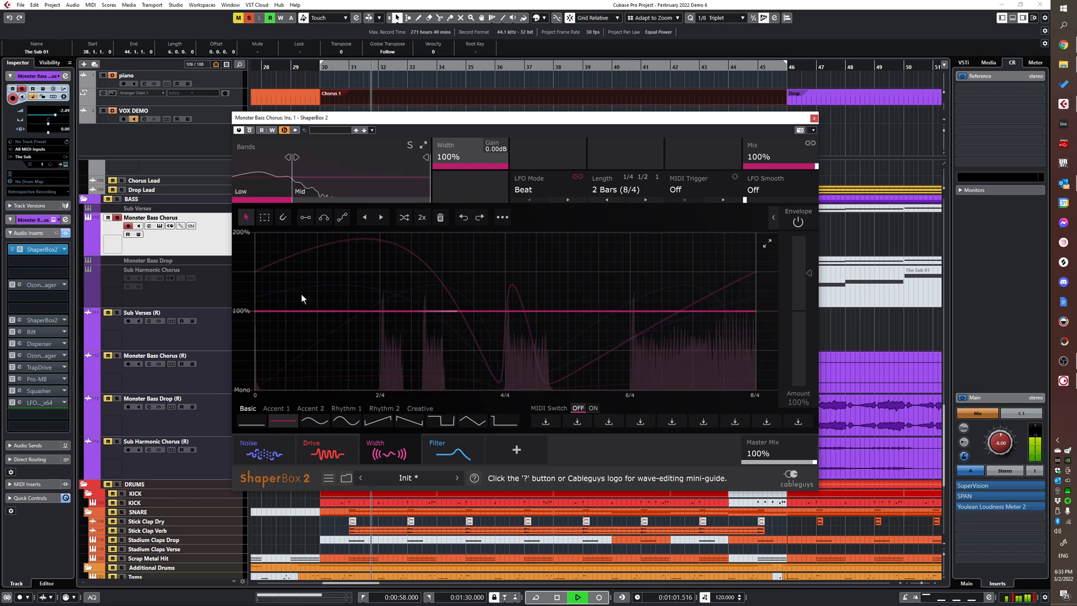
click(355, 164)
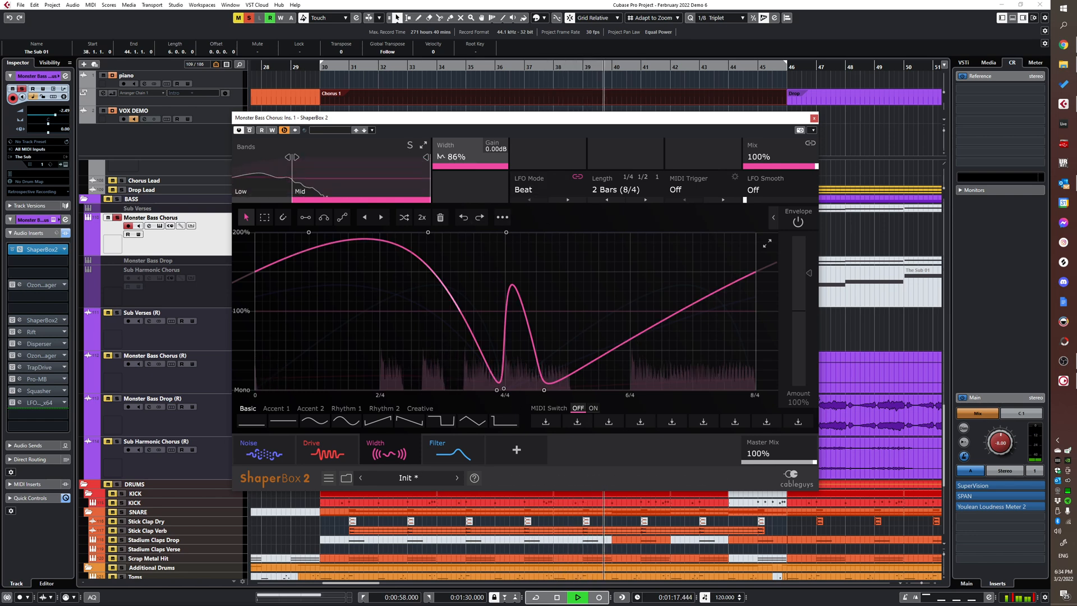
- Play the bass while inspecting the Mid and High band curves of ShaperBox 2's Filter module, then stop playback
click(451, 442)
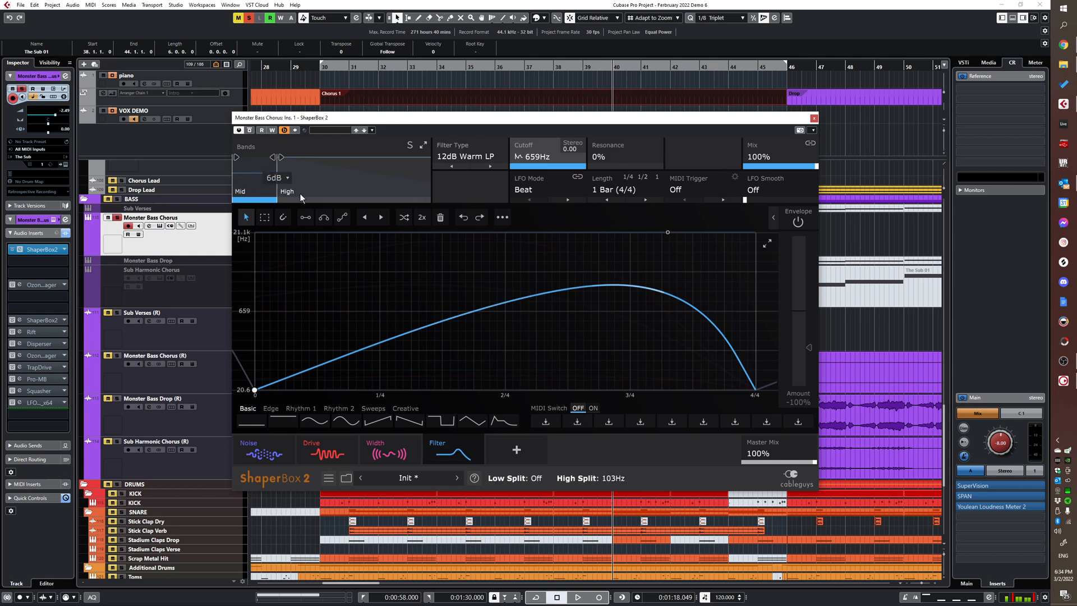
key(space)
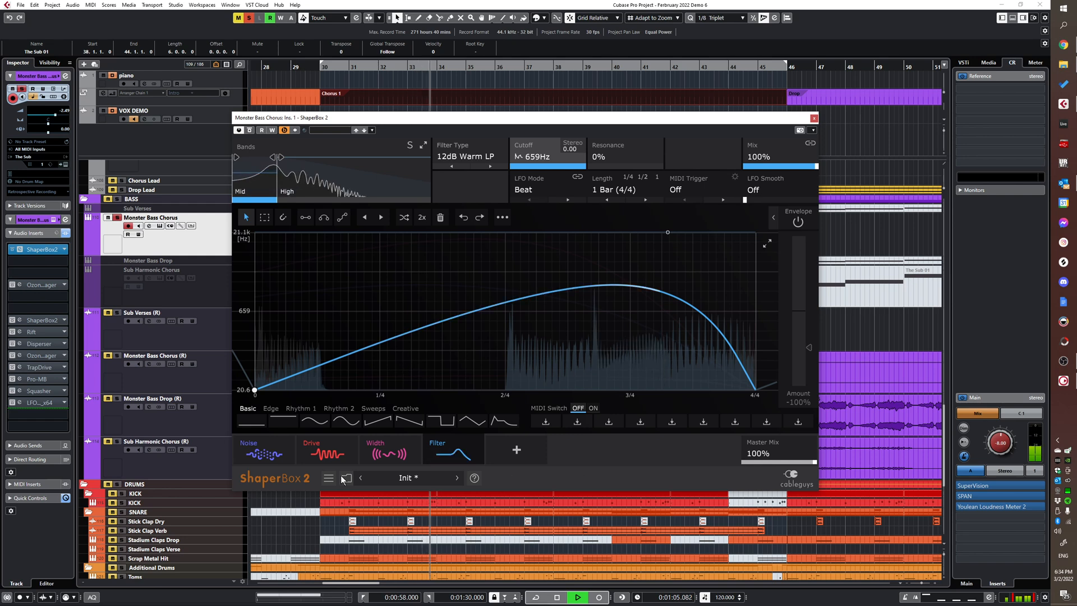
click(350, 184)
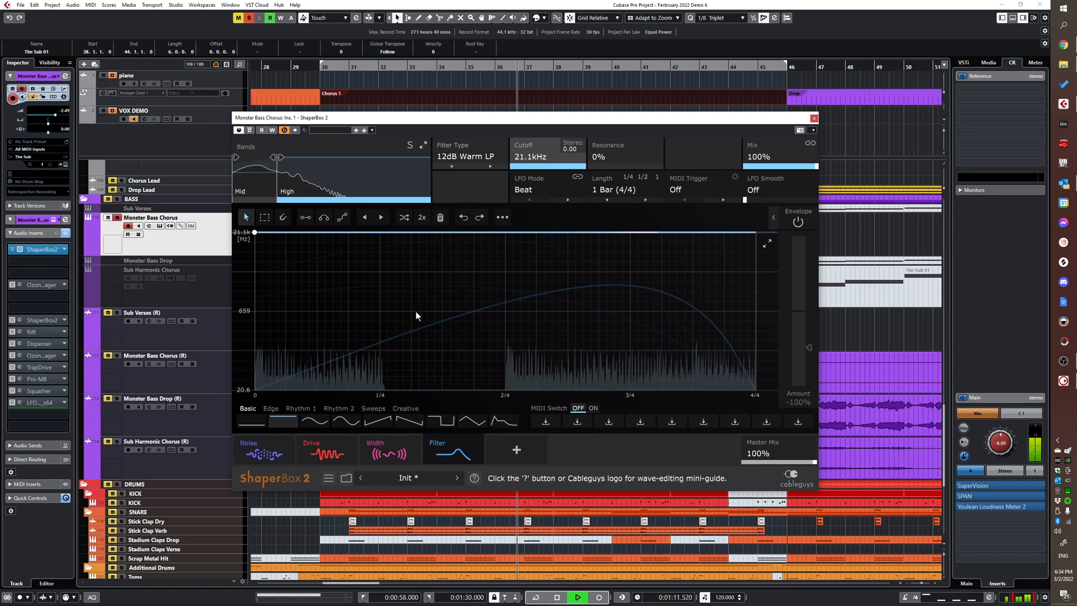
key(space)
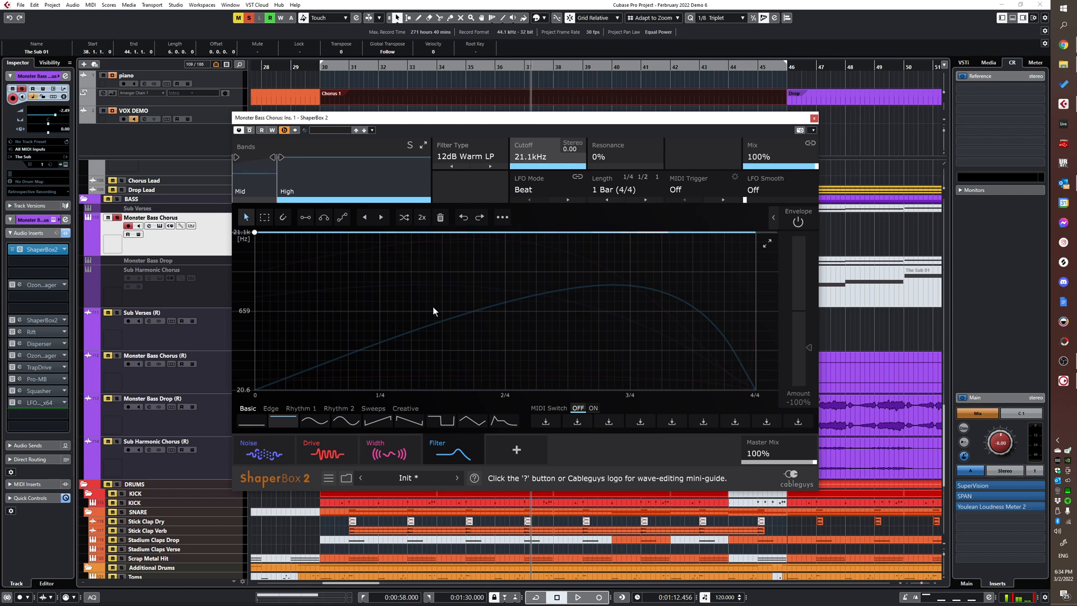
- Reactivate the Ozone 9 Imager in insert 4, compare it bypassed and active during playback, and close its window
click(15, 285)
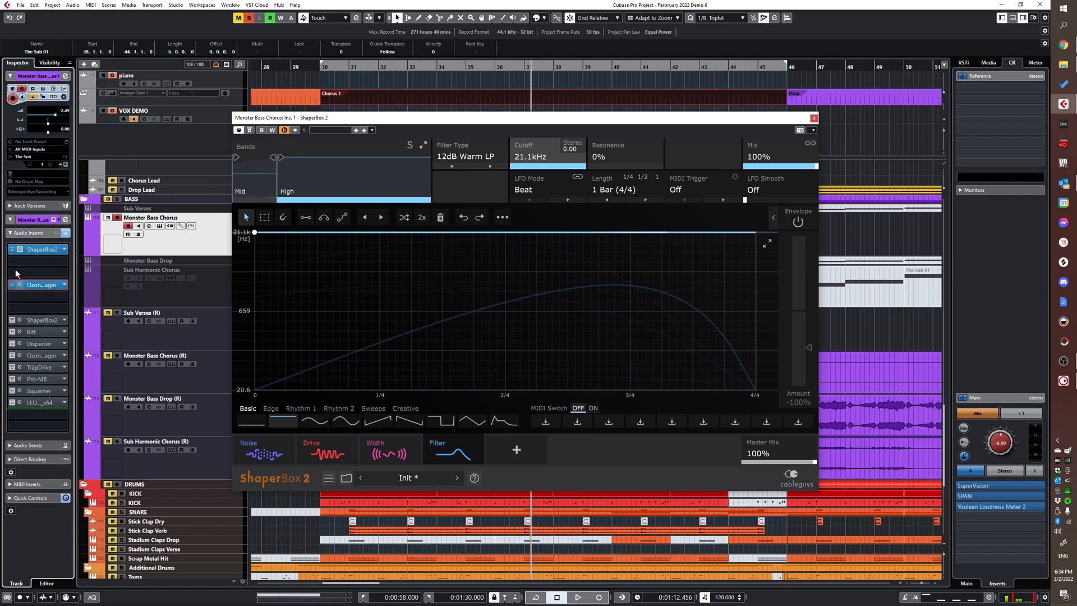
click(20, 285)
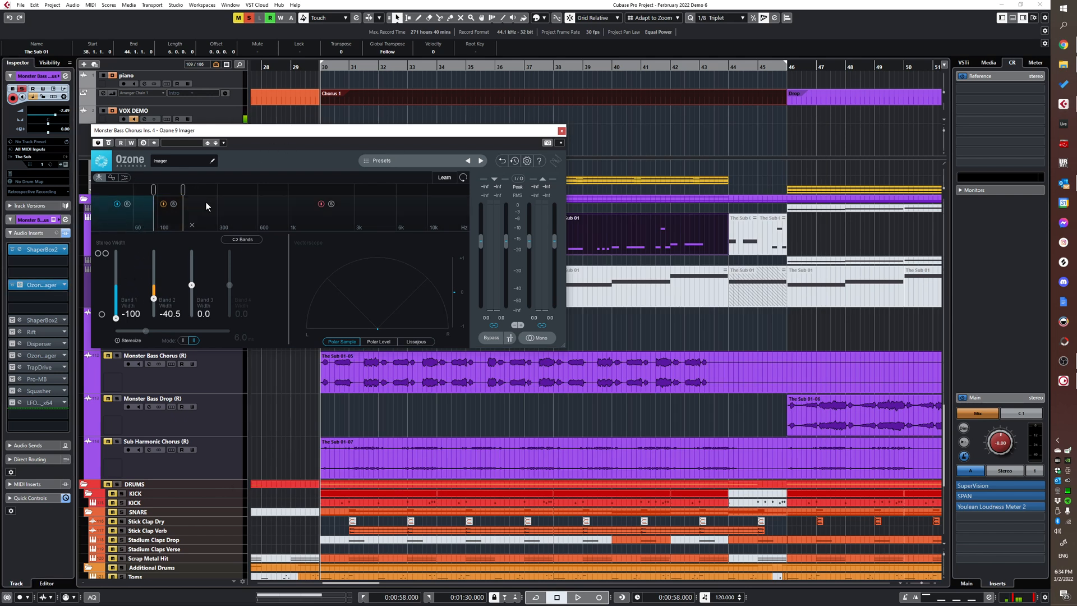
key(space)
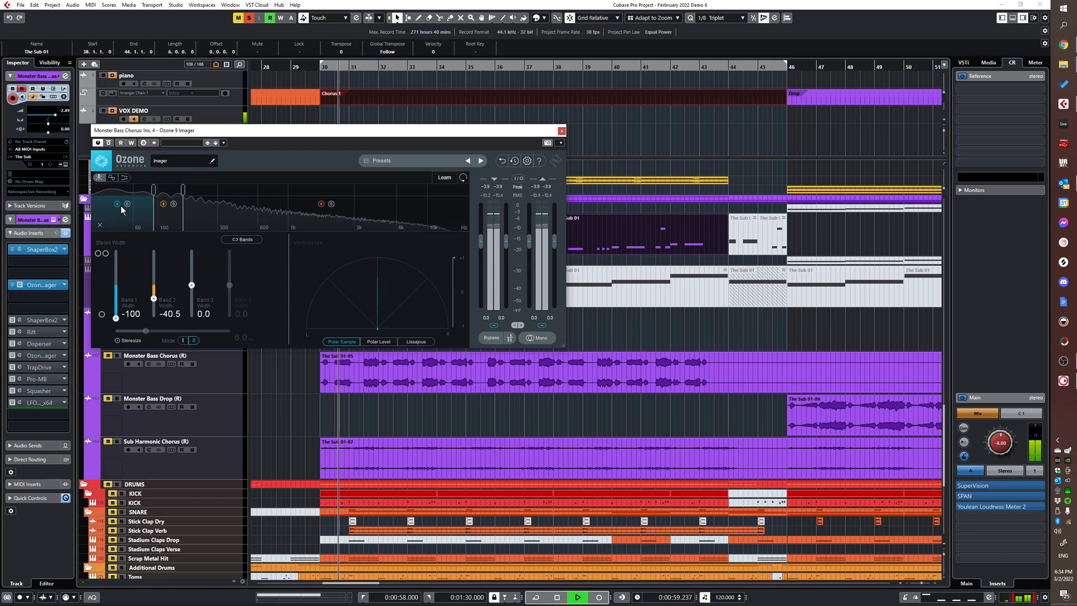
click(109, 143)
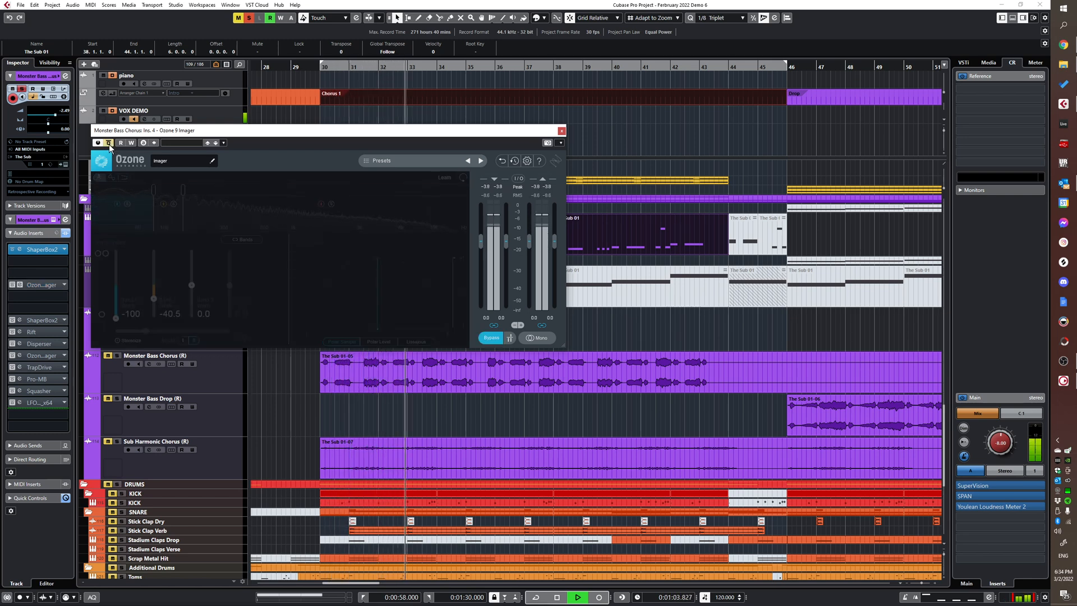
click(109, 143)
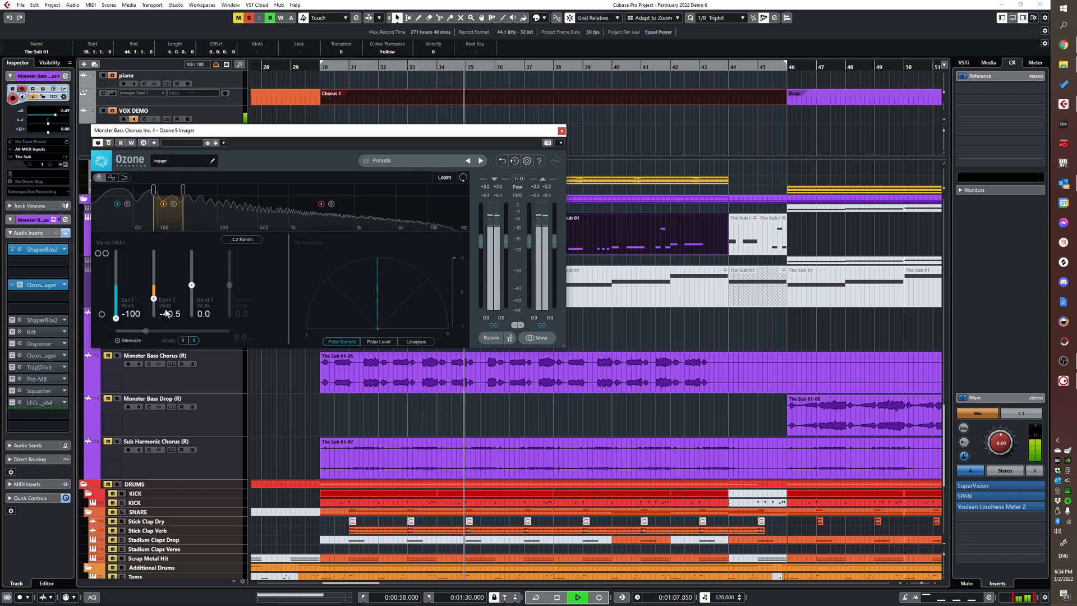
click(562, 131)
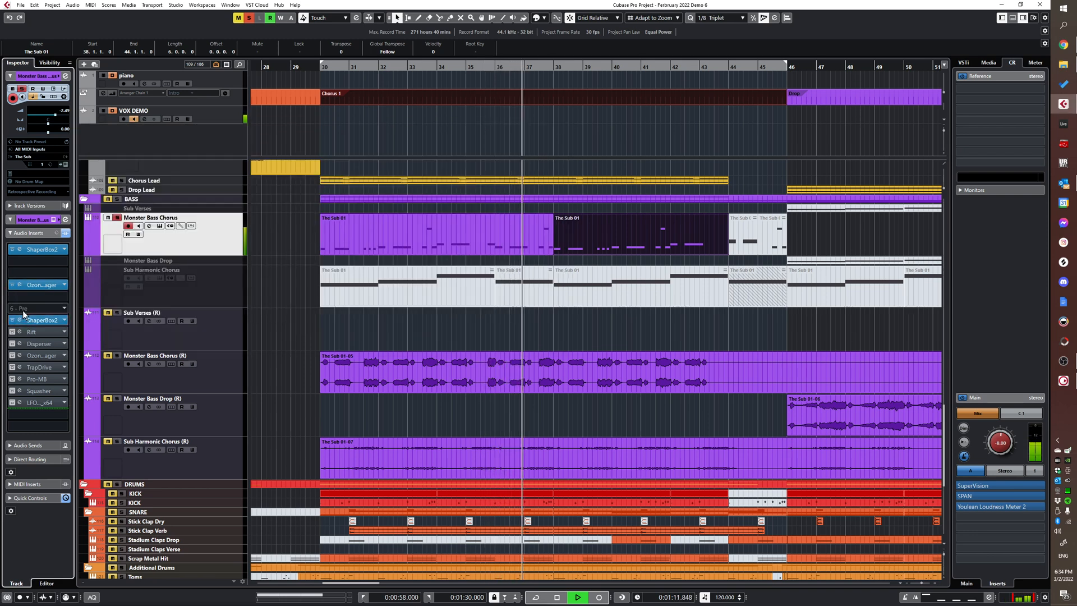
- Reactivate the second ShaperBox 2 in insert 7 and inspect its Filter module's Low and Mid bands and its Volume curve
click(20, 321)
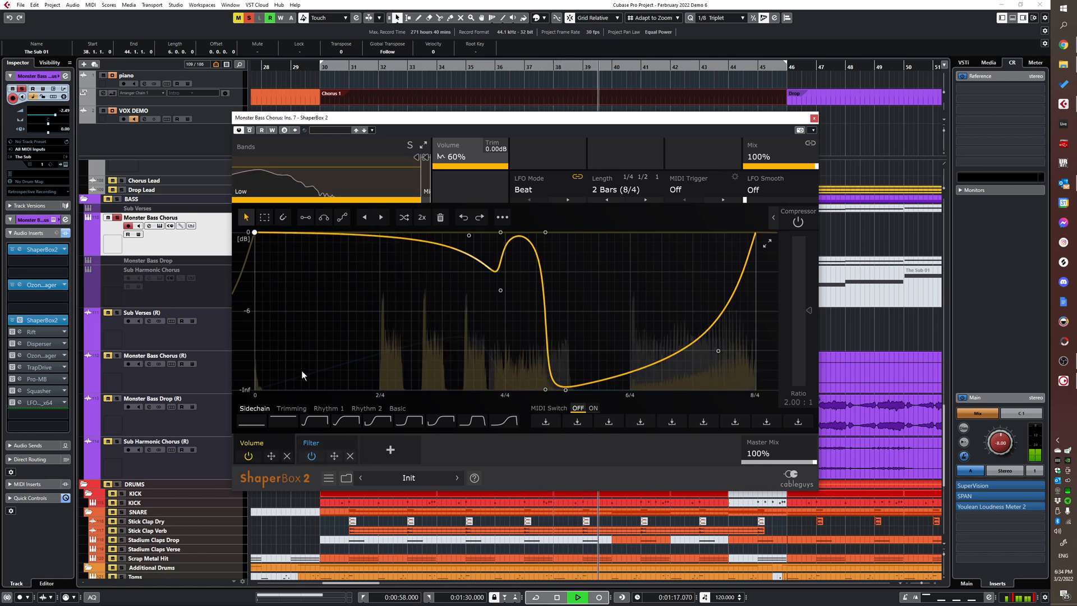
click(320, 443)
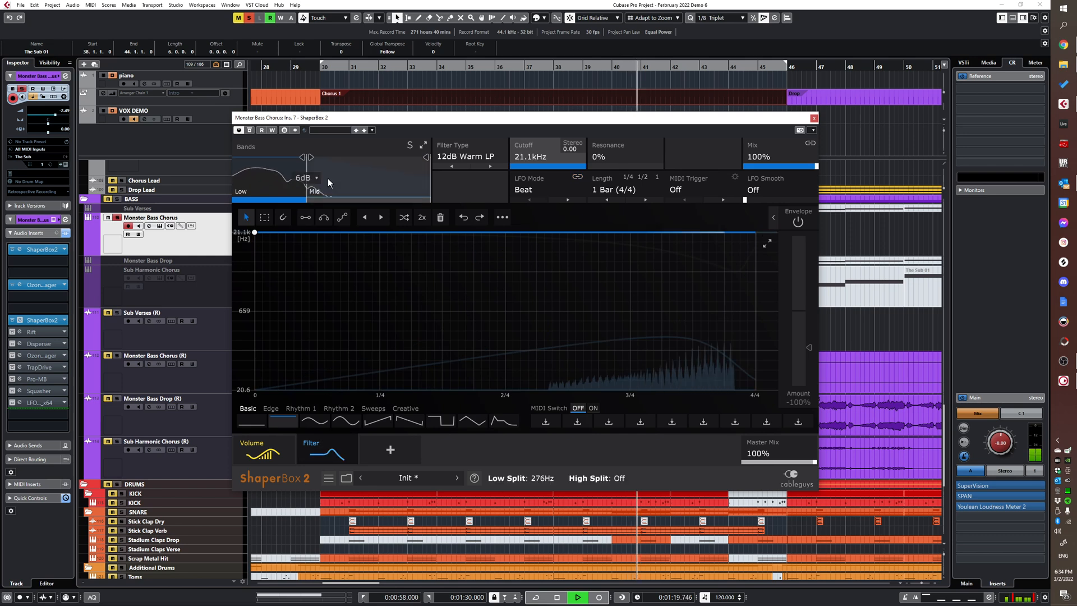
click(354, 174)
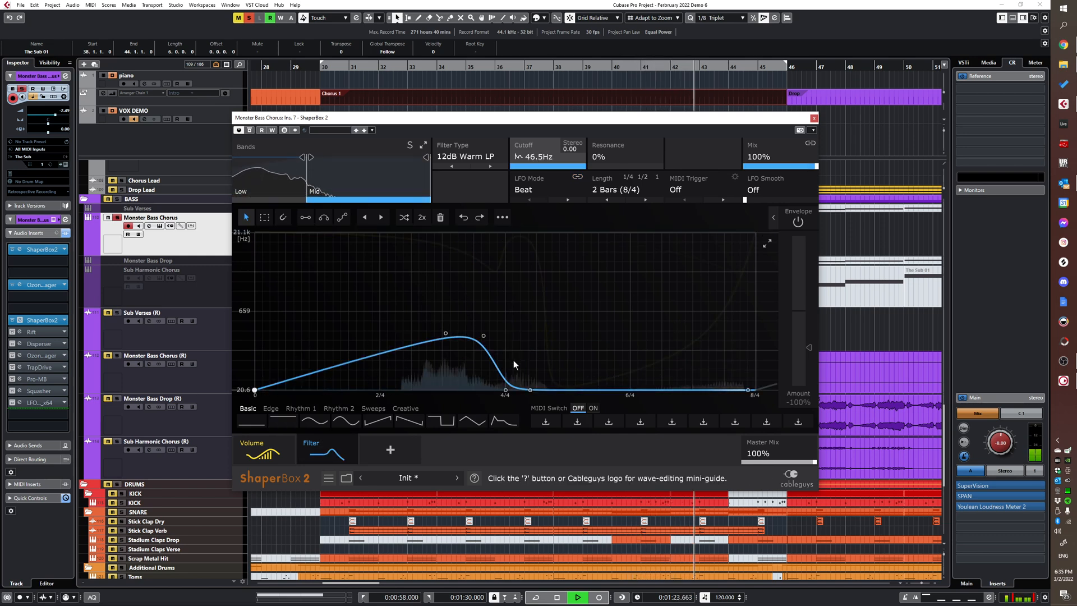
click(263, 449)
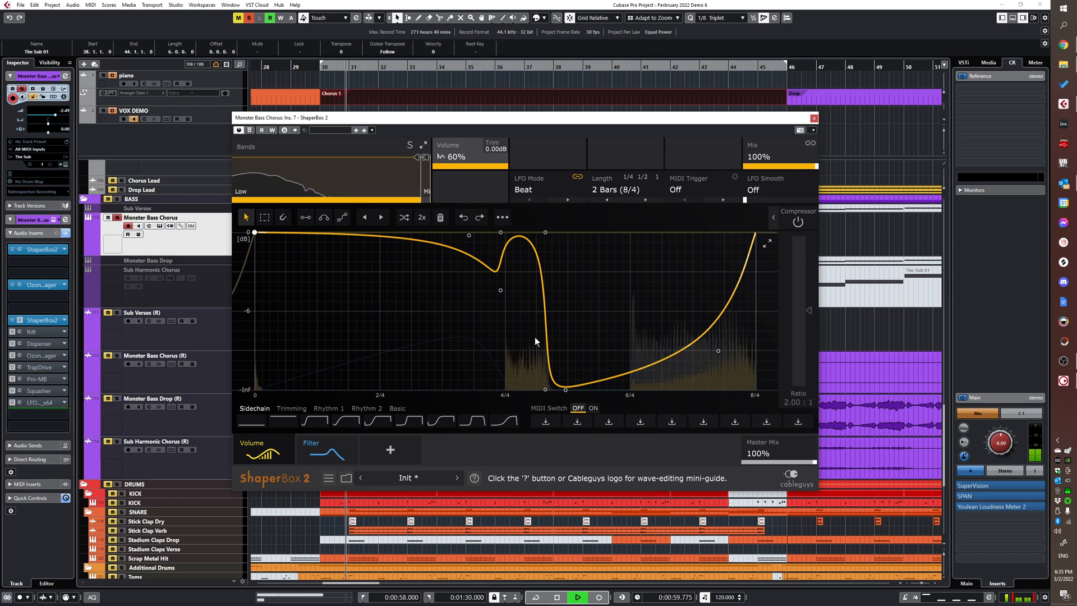
- Try shifting the Volume curve of the second ShaperBox 2 earlier in small steps, shift it back and close the plug-in window
click(364, 218)
click(365, 217)
click(363, 218)
click(364, 218)
click(363, 218)
click(364, 217)
click(364, 218)
click(364, 218)
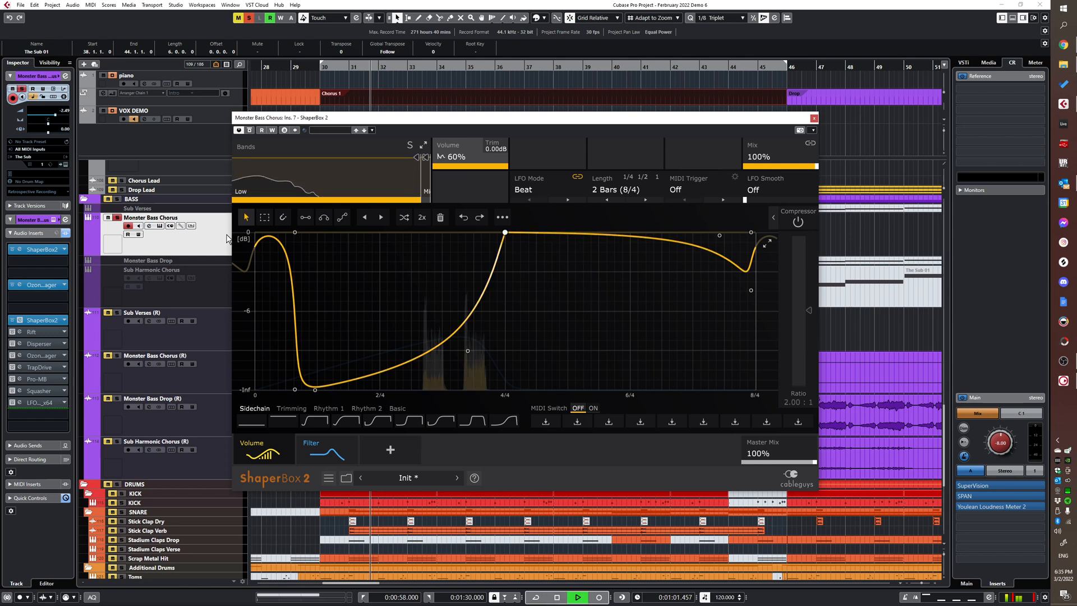
click(381, 217)
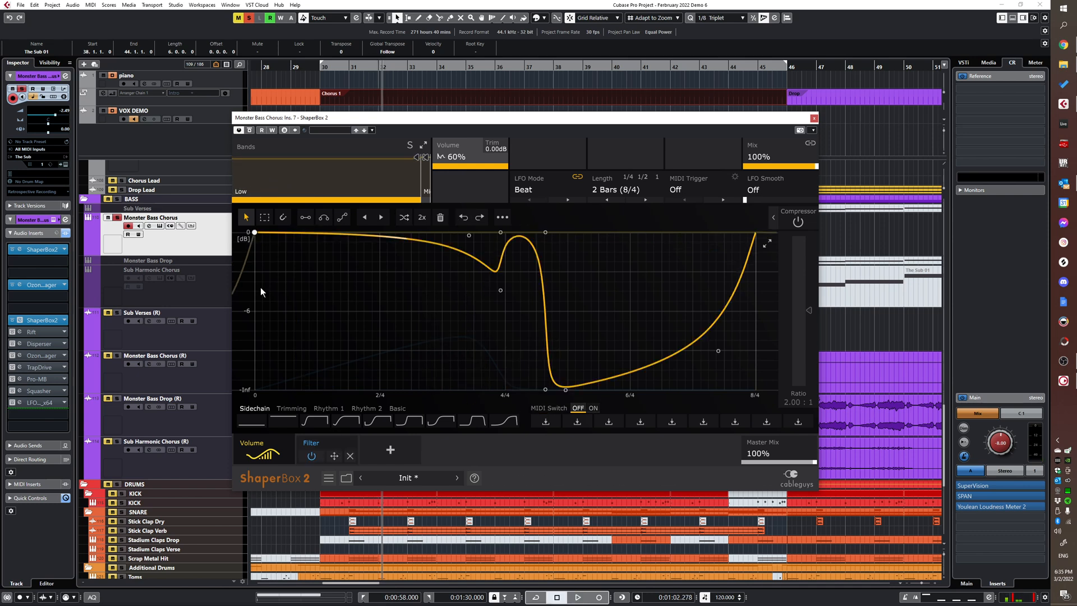
click(814, 117)
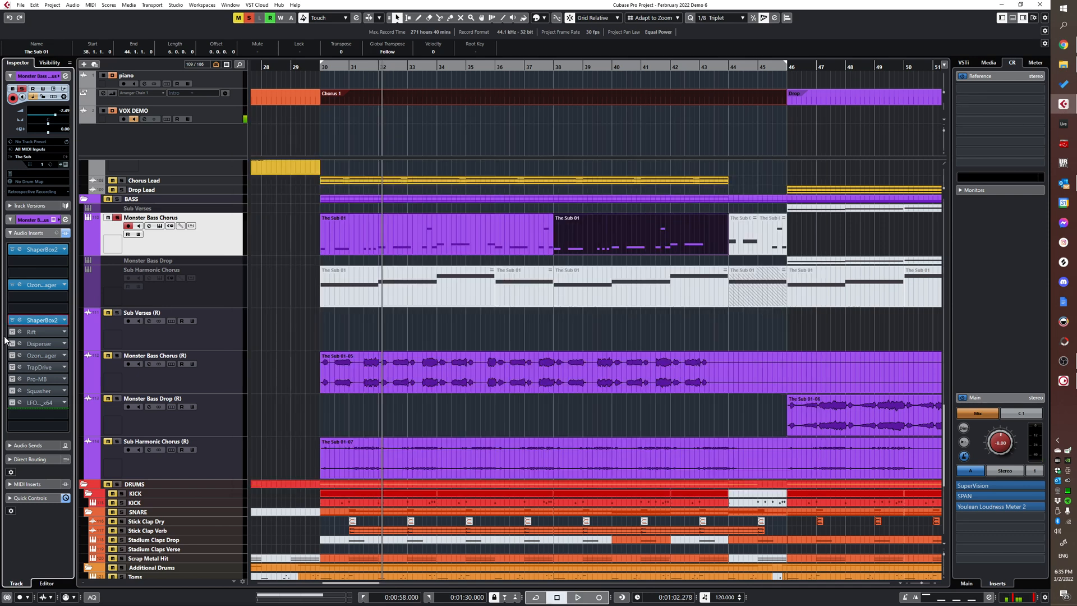
- Reactivate the Rift distortion in insert 8 and inspect its Wavefold shape options without changing the Teeth setting
click(21, 331)
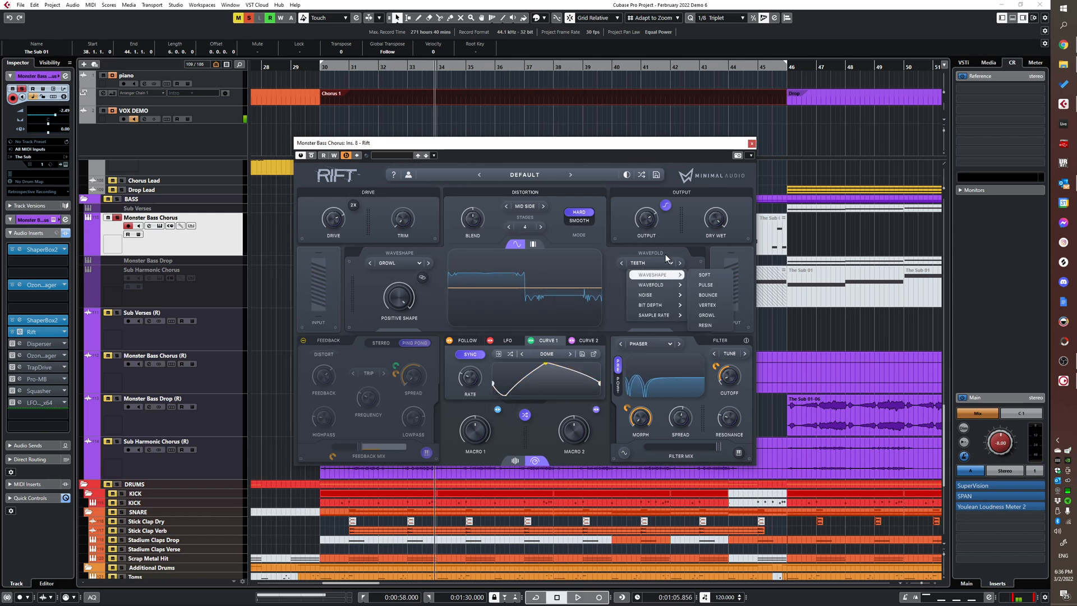
click(611, 283)
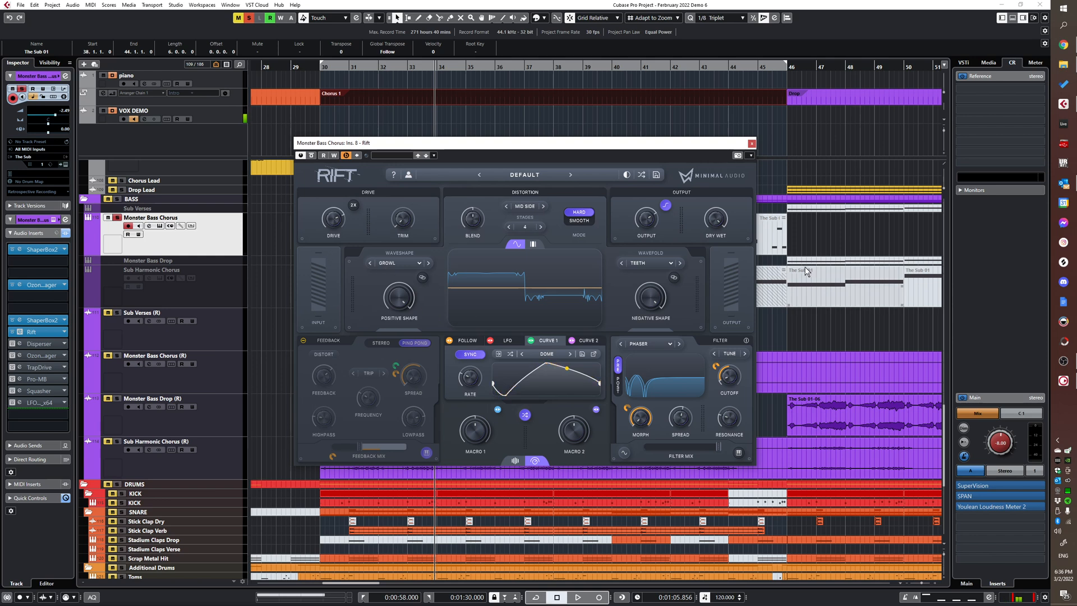
- Inspect Rift's multiband split and envelope follower settings, audition the bass through it, and close the plug-in window
click(533, 244)
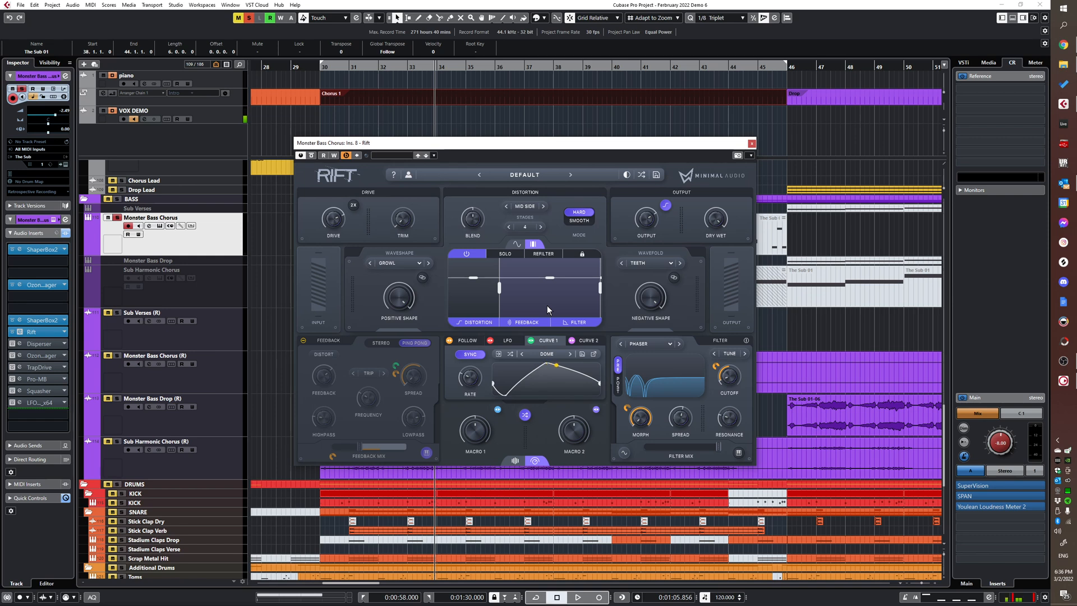
mouse_move(500, 288)
click(468, 341)
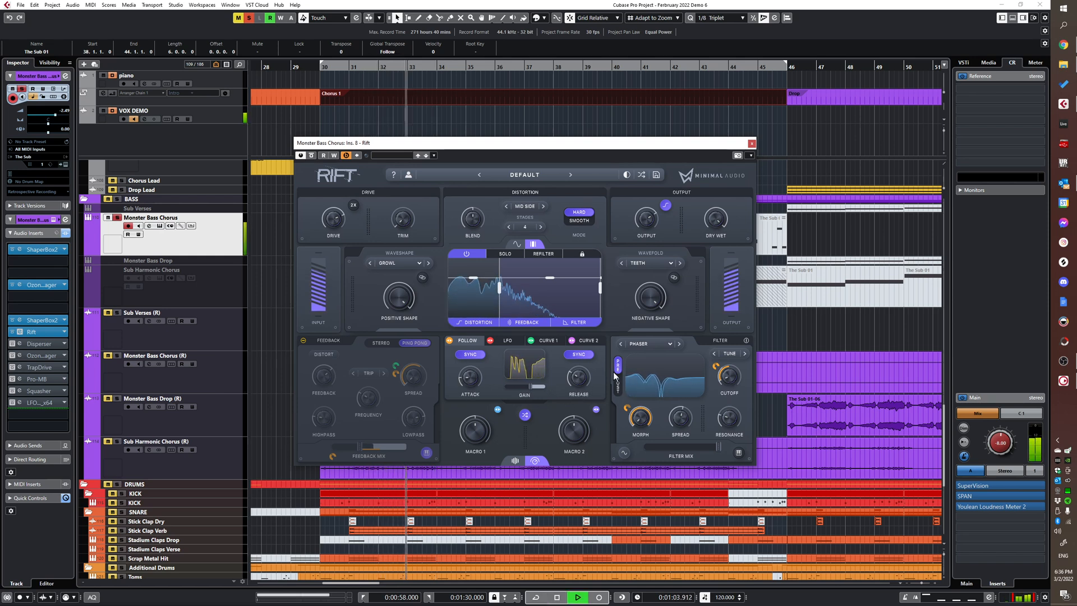
key(space)
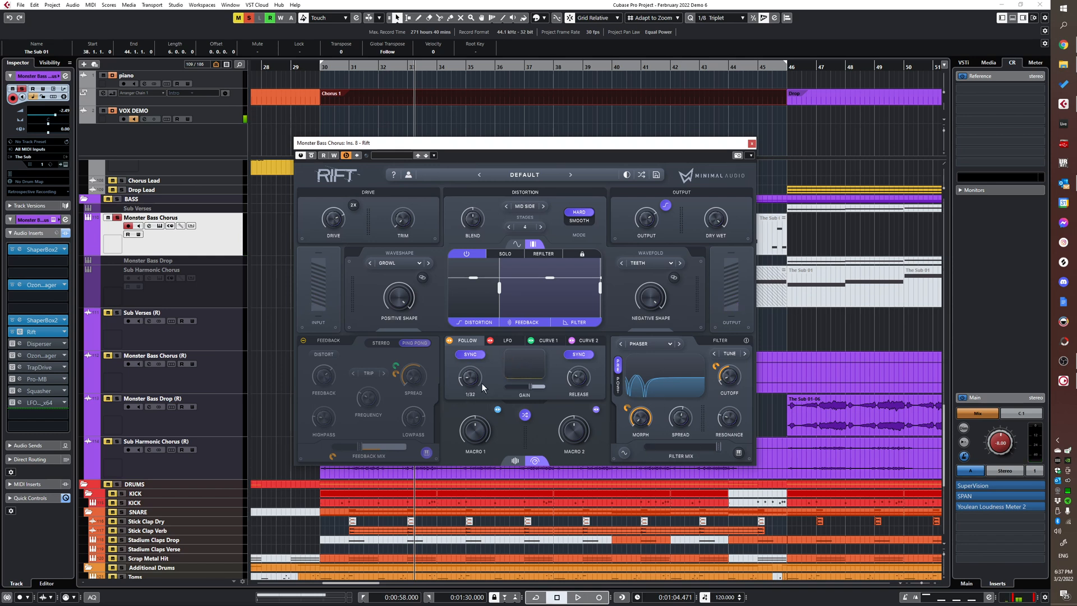
key(space)
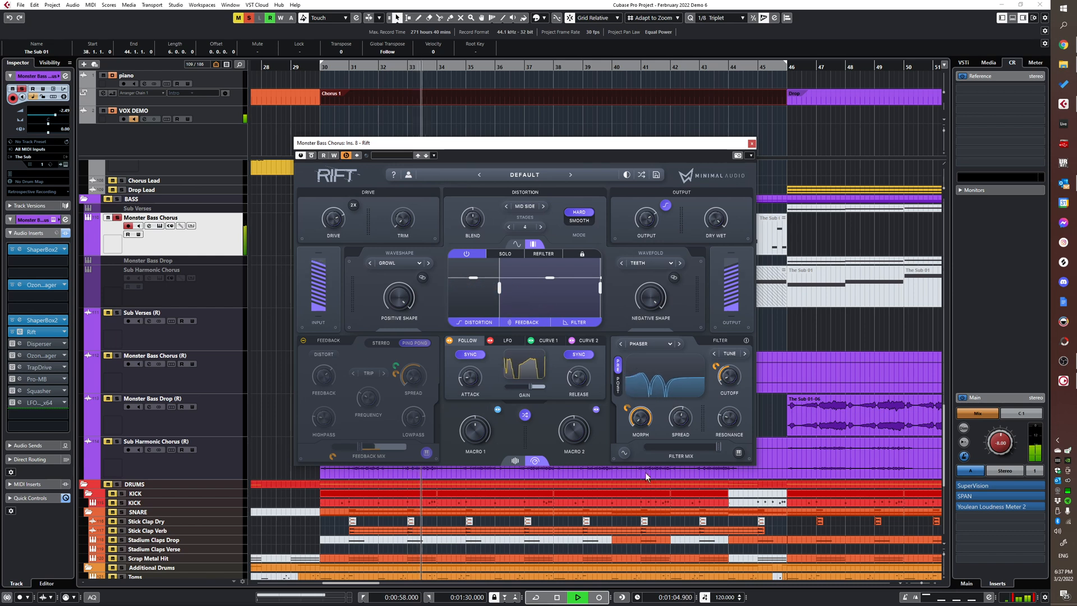
mouse_move(655, 235)
key(space)
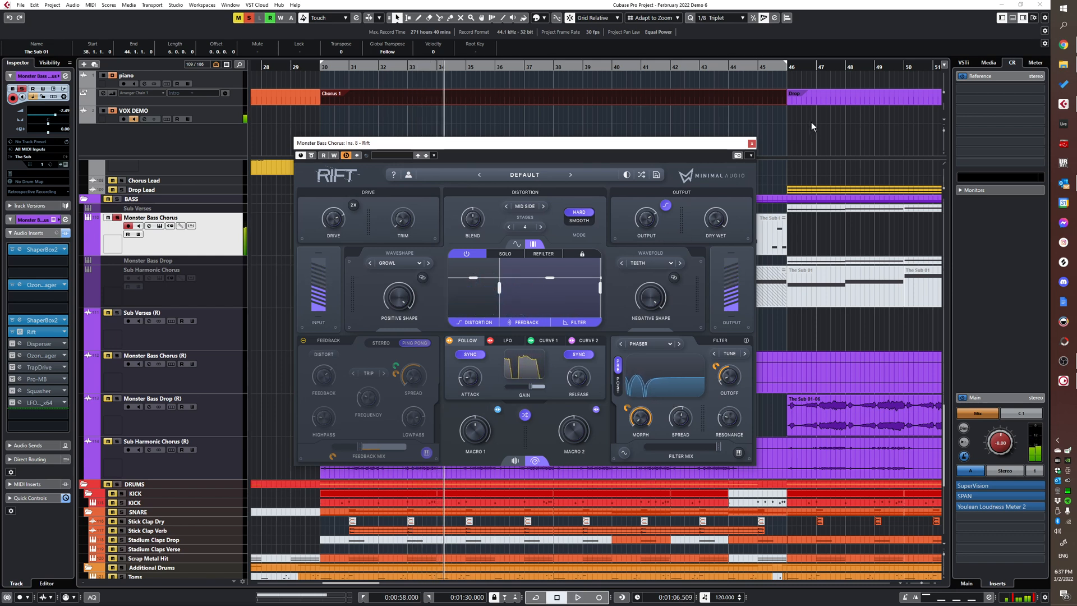
click(752, 143)
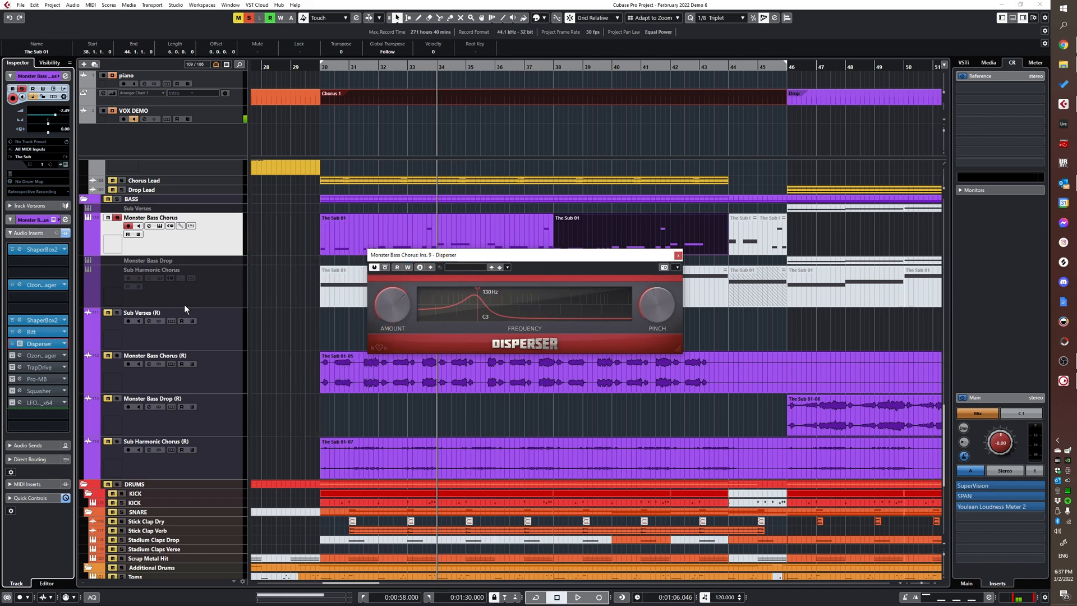
- Compare the Disperser in insert 9 bypassed and active during playback, and close its window
click(369, 252)
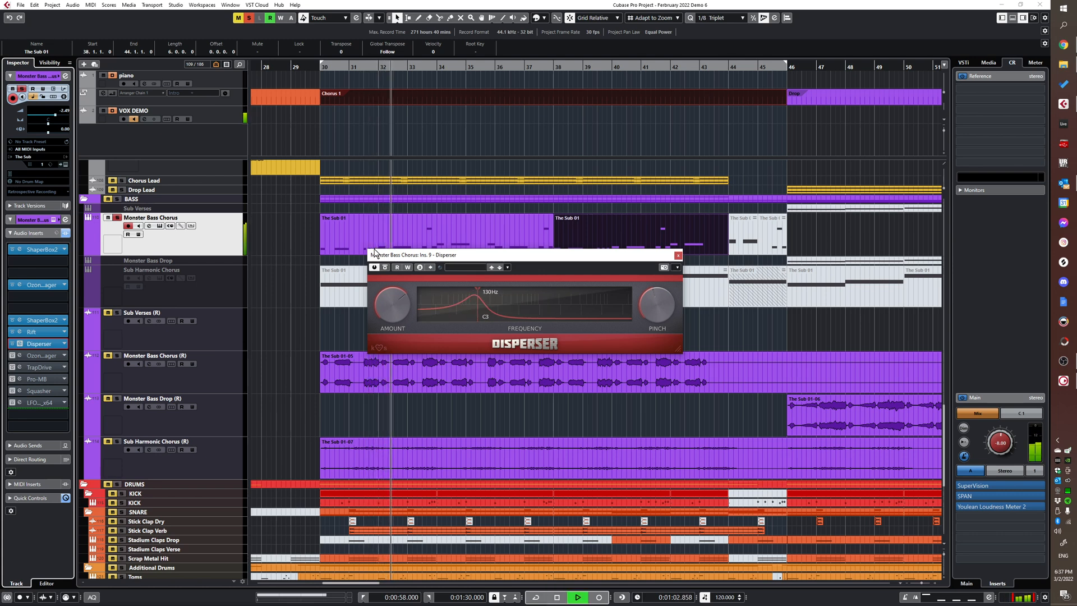
click(385, 267)
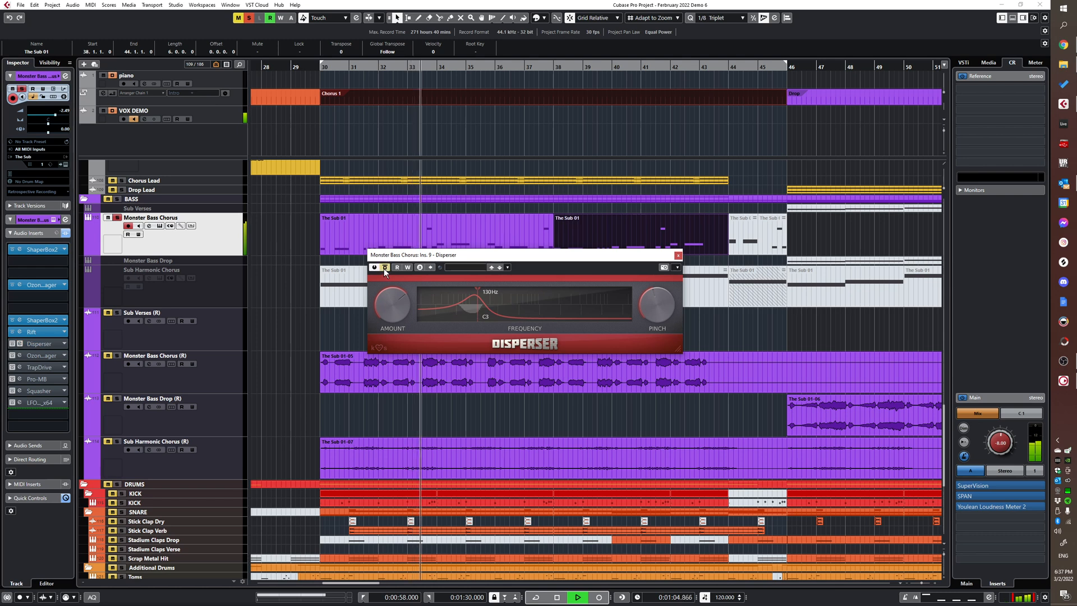
click(385, 267)
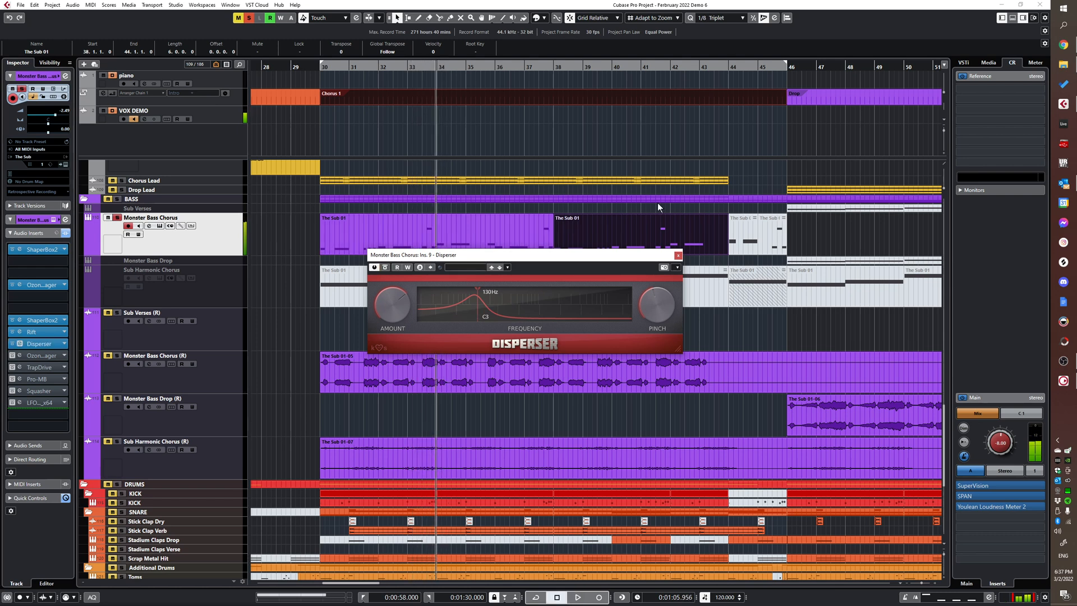
click(679, 256)
- Reactivate the Ozone 9 Imager in insert 10, close it, and briefly review the Disperser in insert 9 again
click(20, 356)
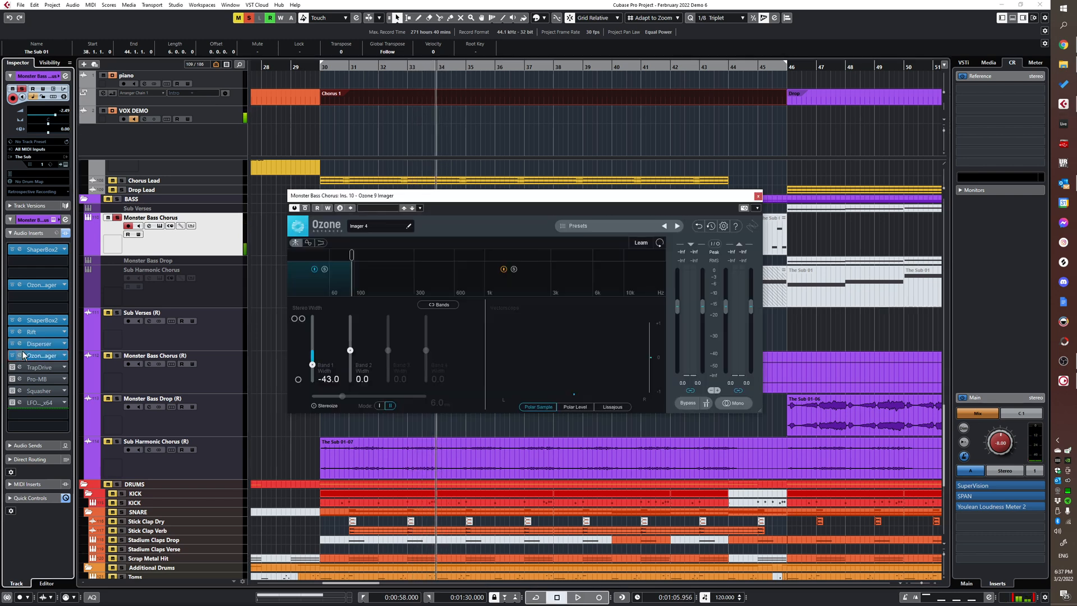
click(758, 196)
click(47, 344)
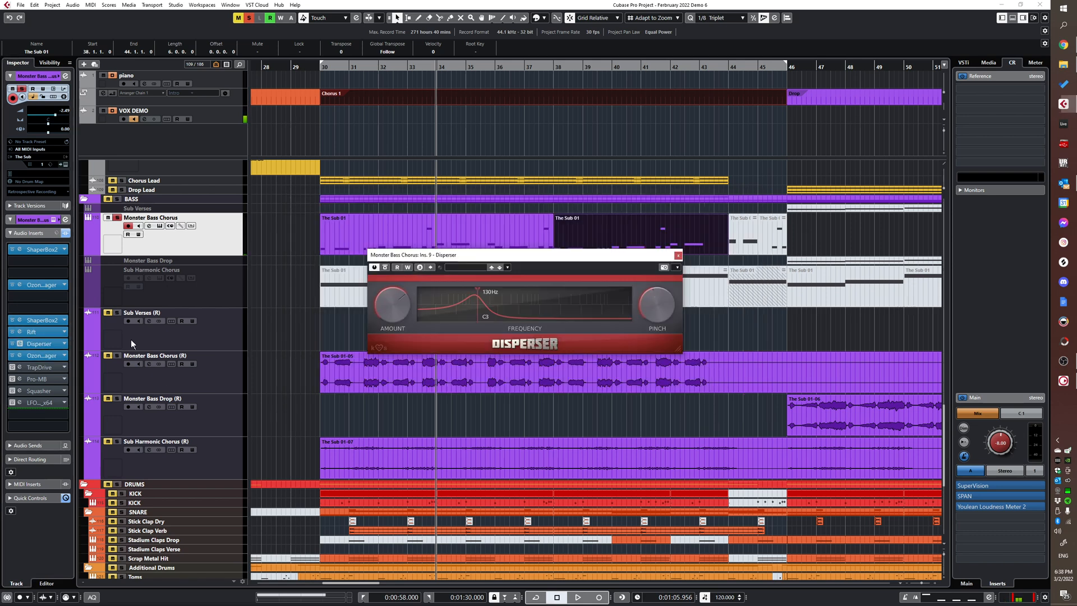
click(678, 254)
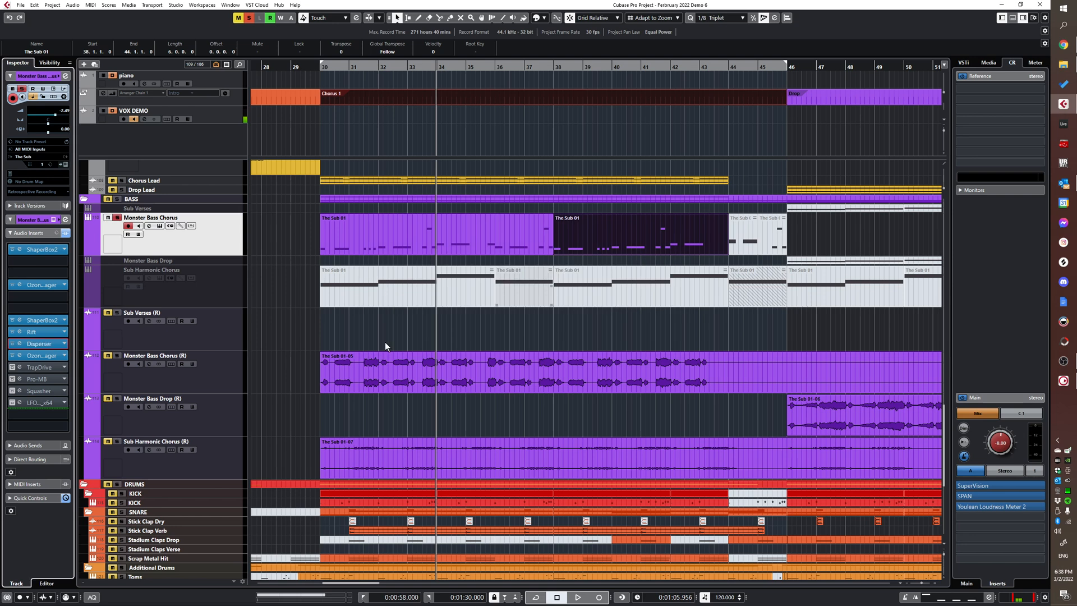
- Reactivate the TrapDrive in insert 11, audition the bass through it, and close its window
click(34, 369)
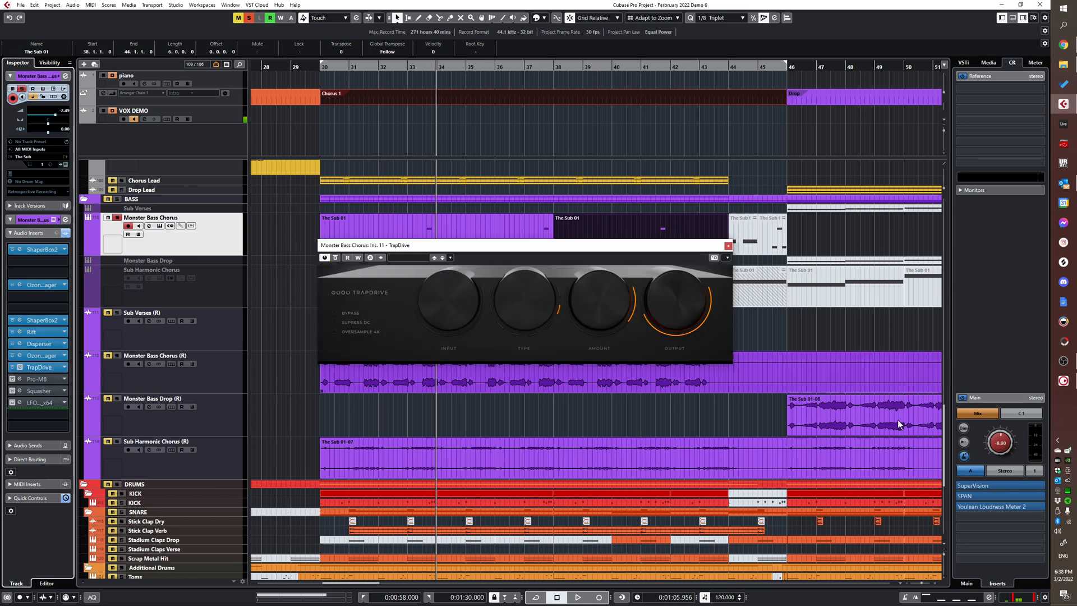
key(space)
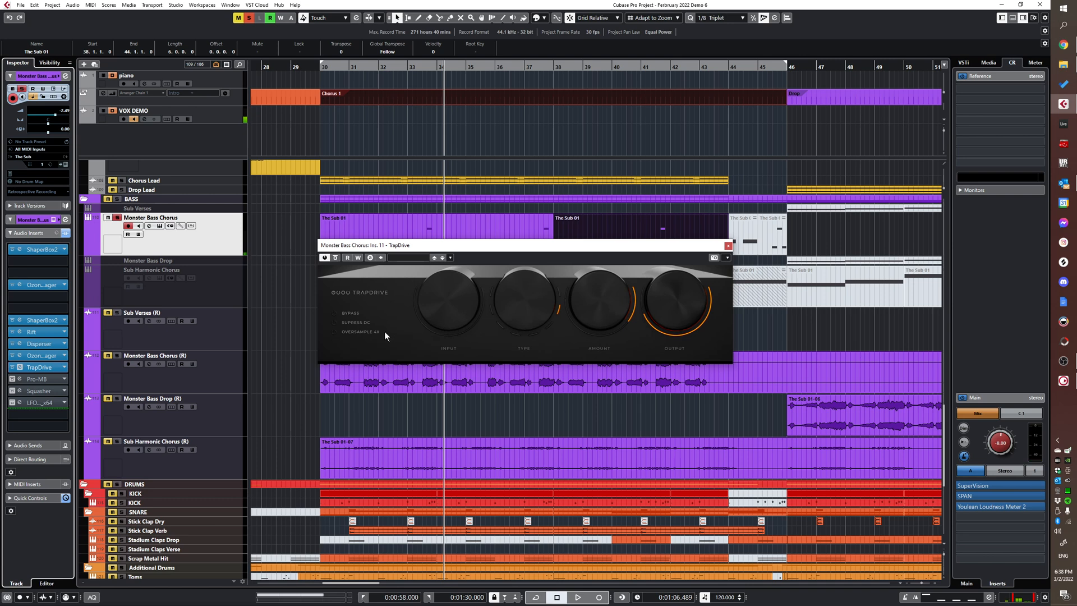
click(728, 246)
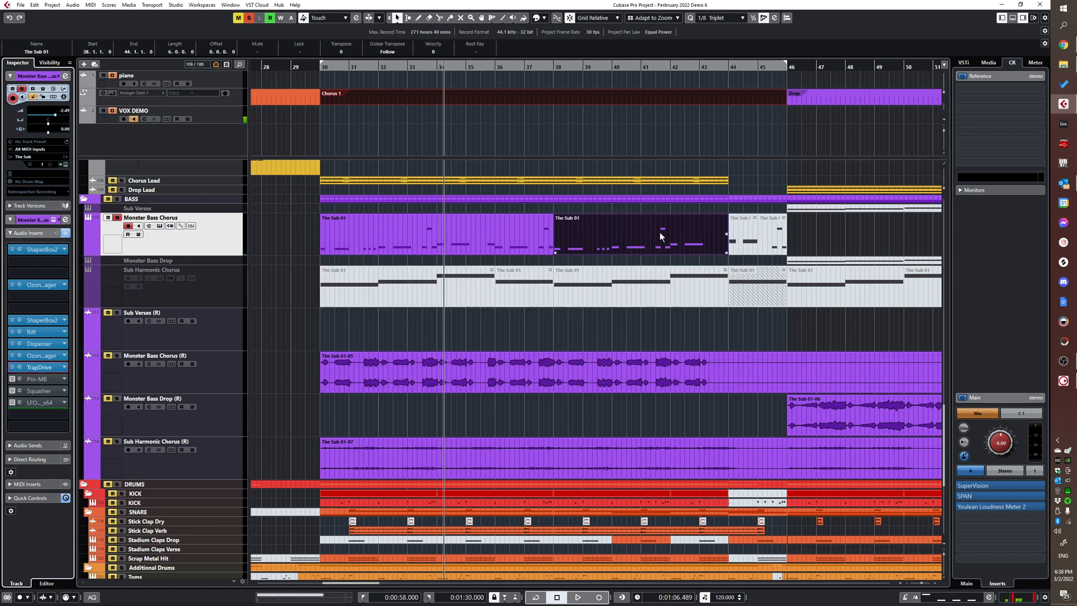
- Reactivate the Pro-MB in insert 12 and audition its multiband compression on the bass
click(19, 380)
key(space)
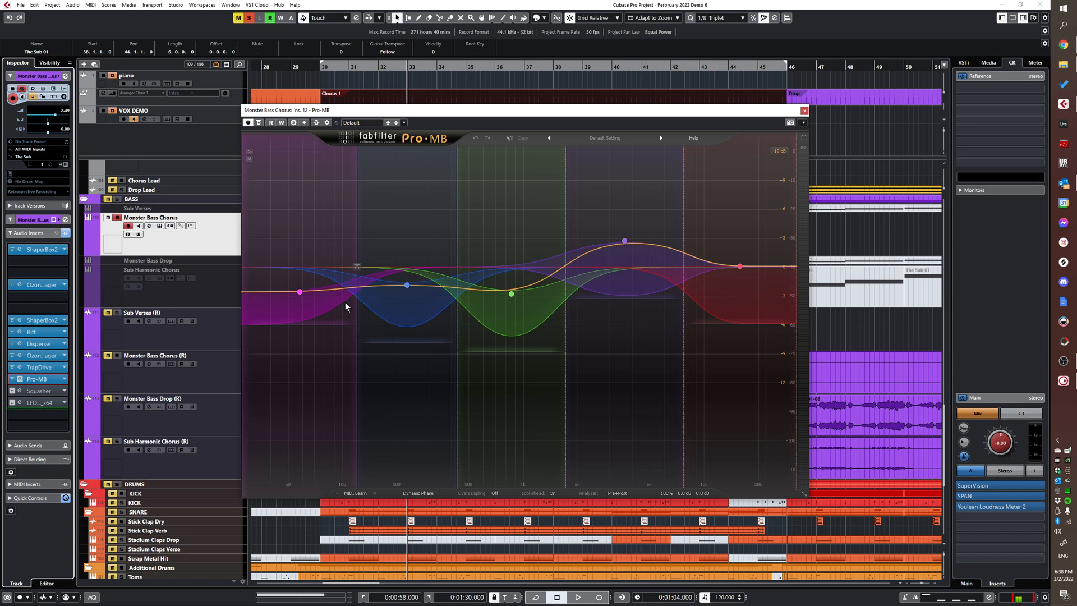
key(space)
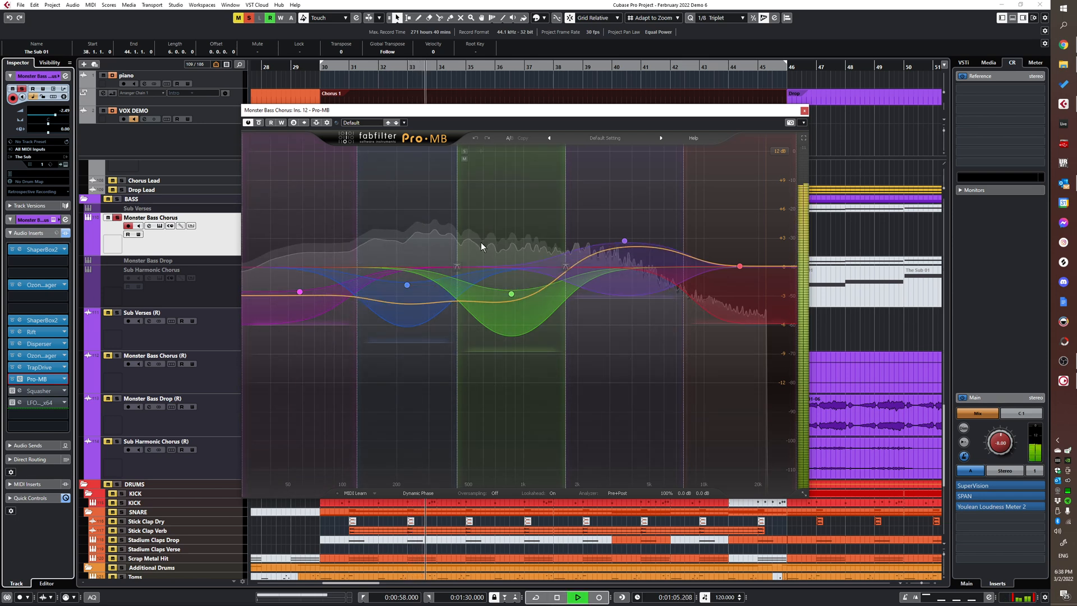
key(space)
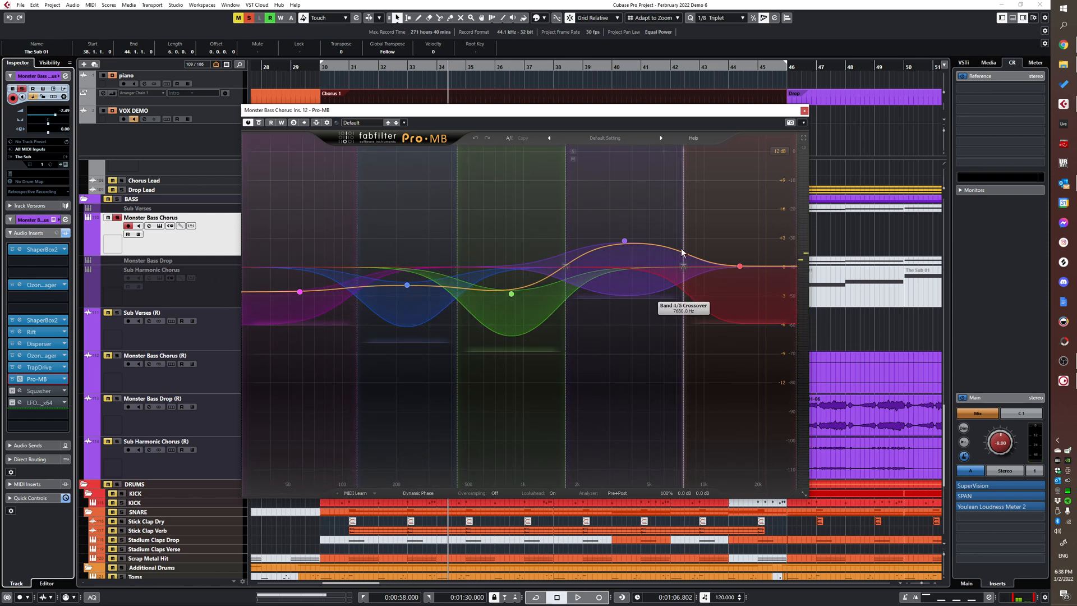
- Reactivate the Squasher in insert 13, compare its third band on and off during playback, and close the Squasher and Pro-MB windows
click(19, 391)
key(space)
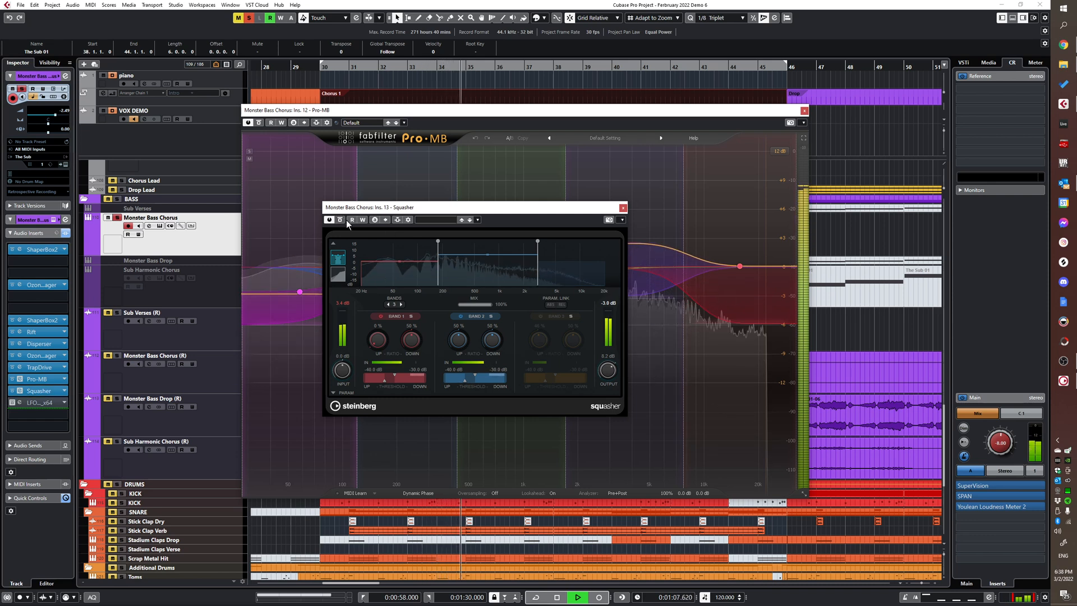
mouse_move(537, 272)
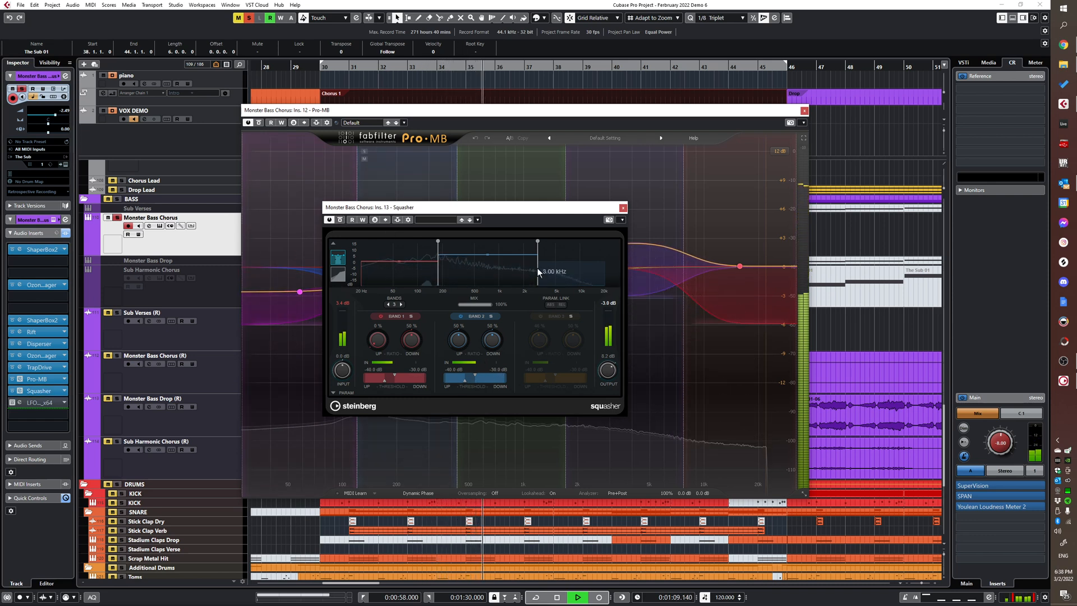
click(541, 317)
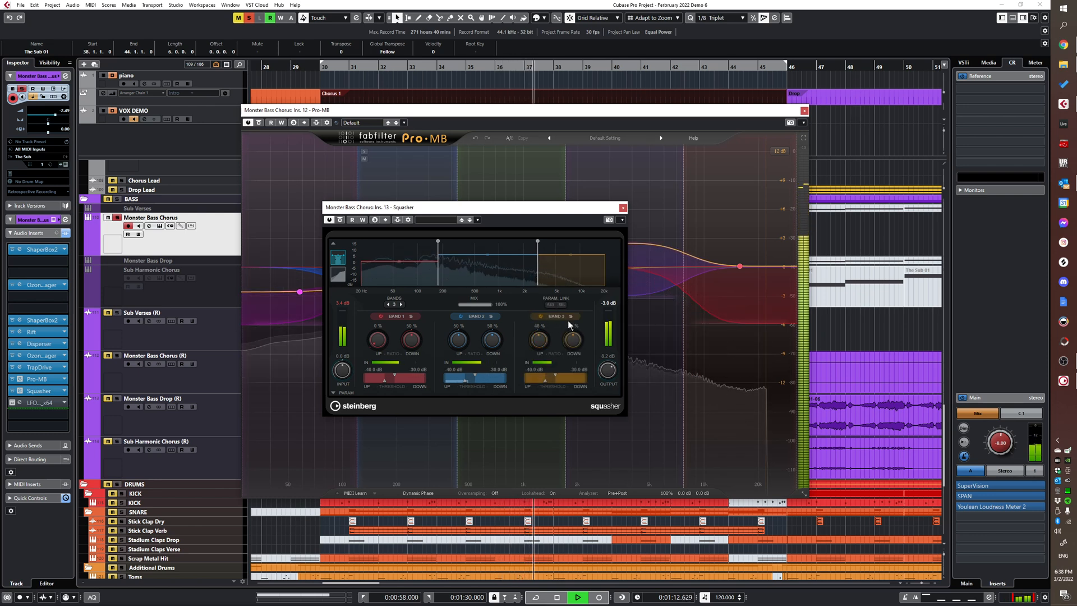
click(541, 317)
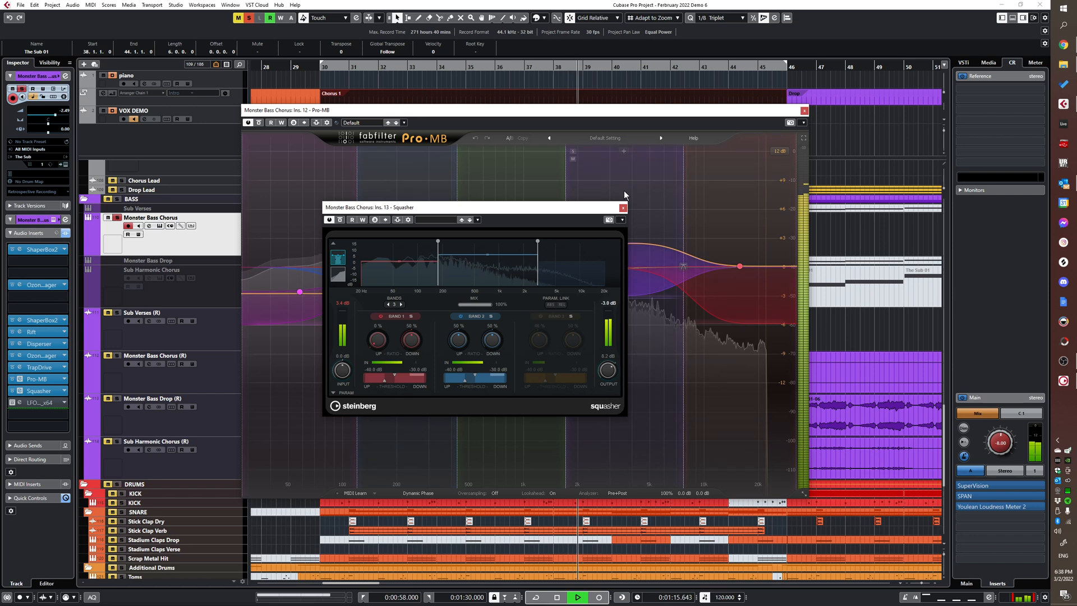
click(624, 208)
click(804, 111)
key(space)
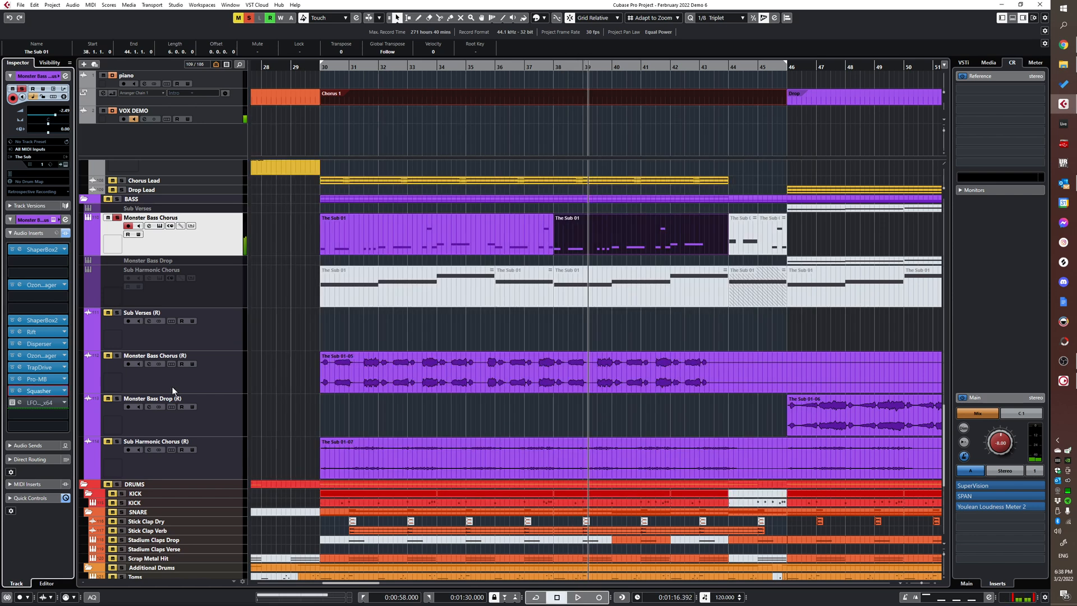
- Reactivate the LFOTool in insert 14 and play the chorus bass through the complete insert chain
click(24, 404)
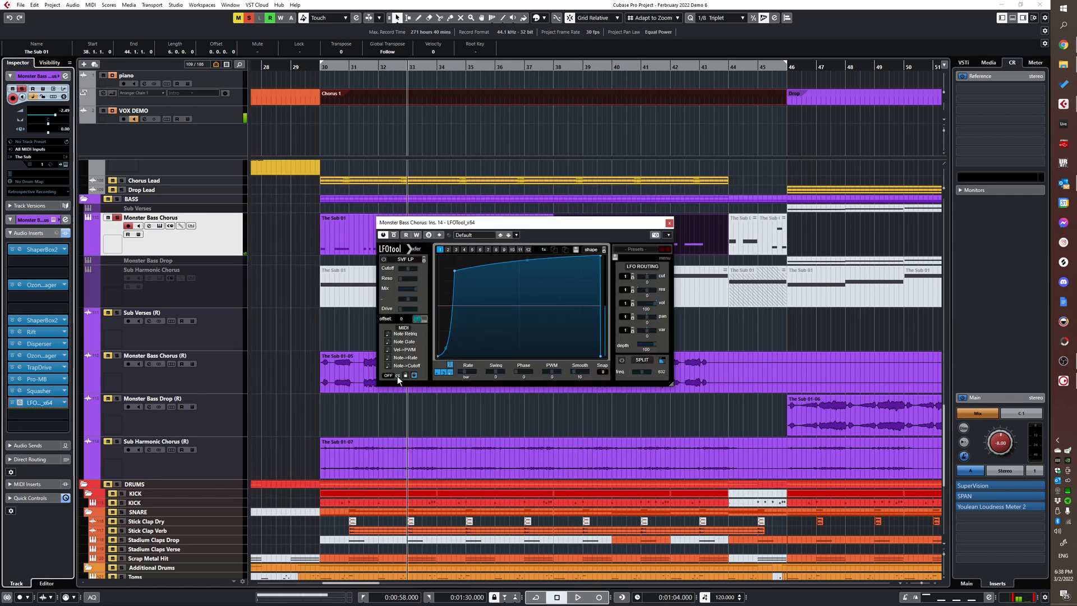
key(space)
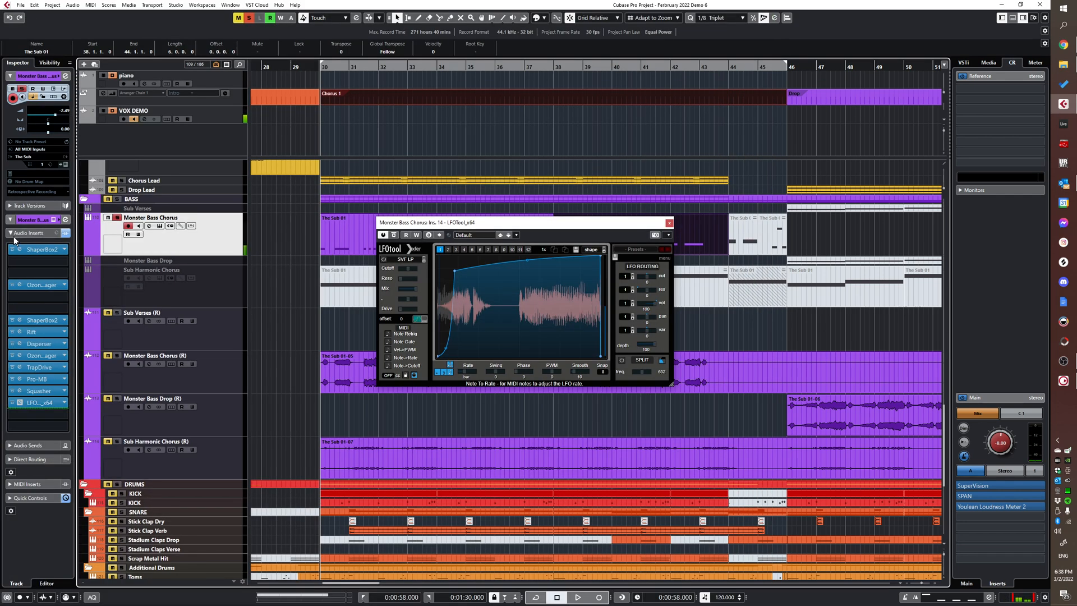
key(space)
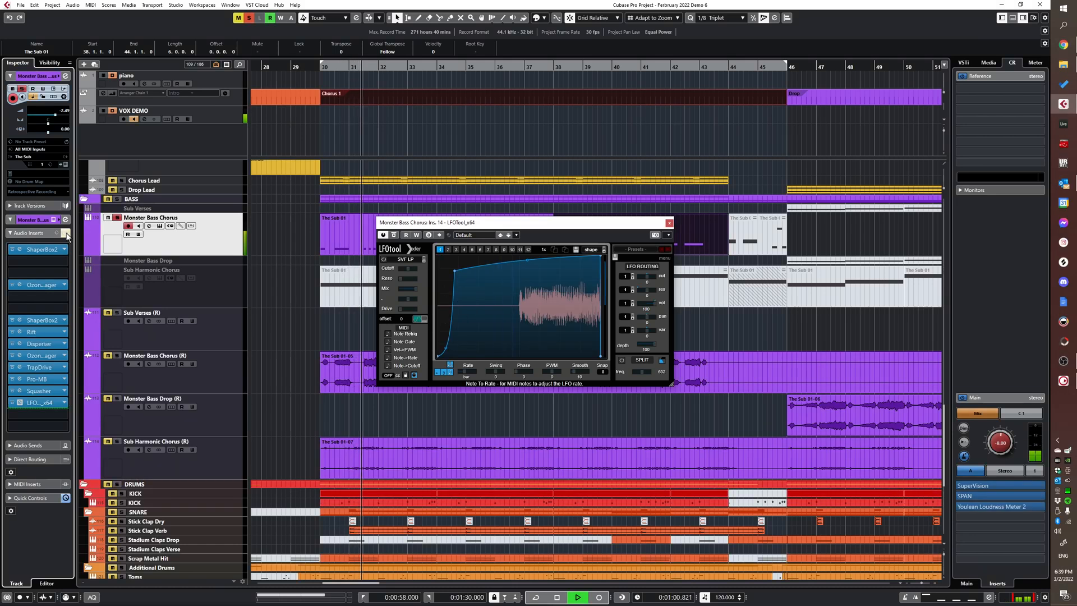
key(space)
- Bring up the SuperVision metering window and examine the bass's phase across the spectrum
drag(564, 604, 619, 140)
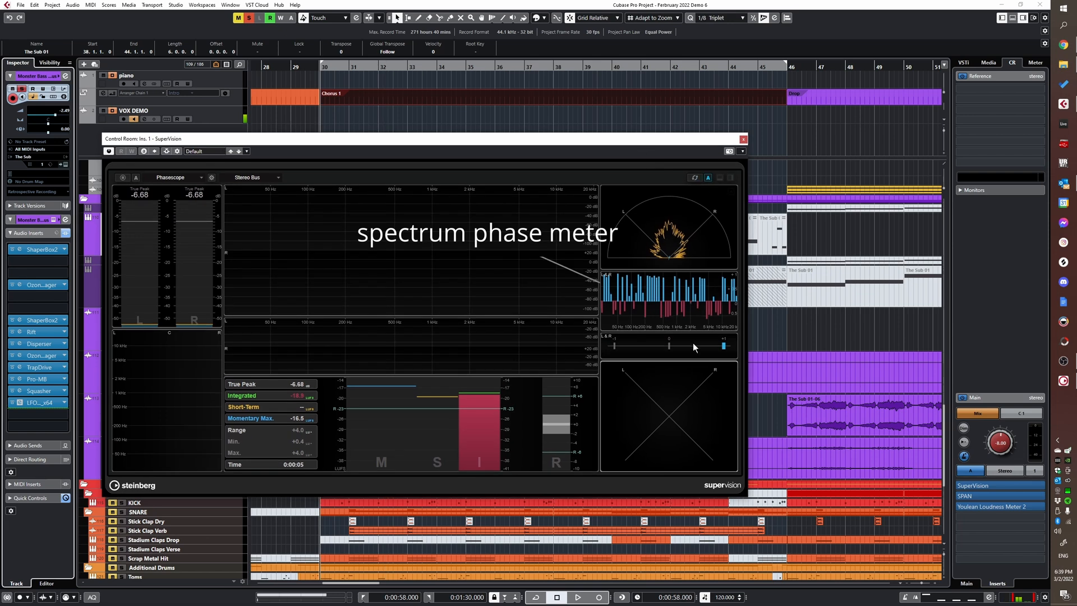
key(space)
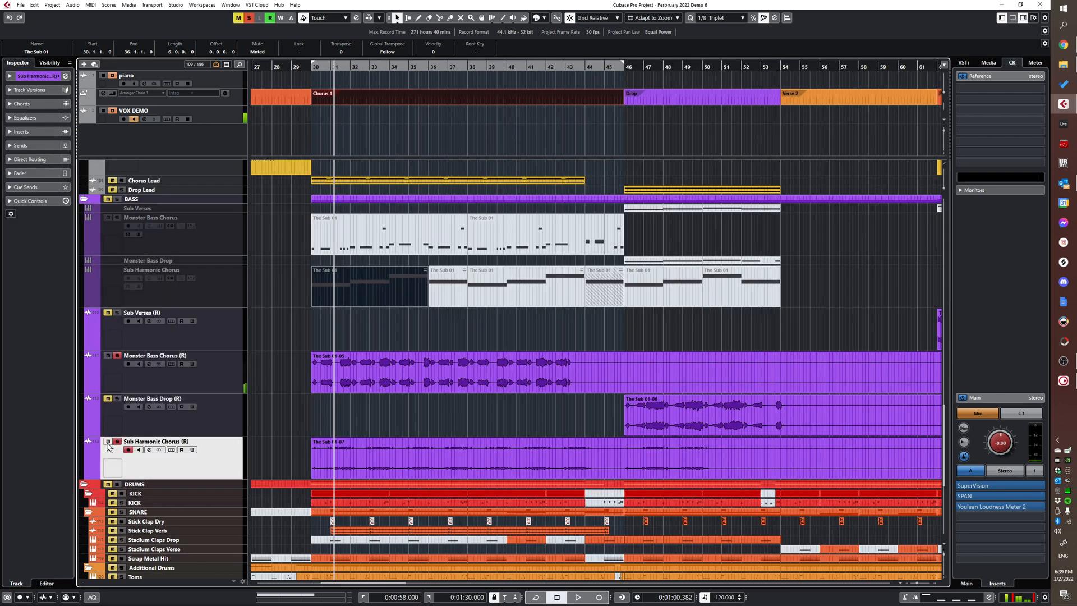
- Audition the Sub Harmonic Chorus (R) track together with the soloed Monster Bass Chorus (R) from the start of Chorus 1
key(h)
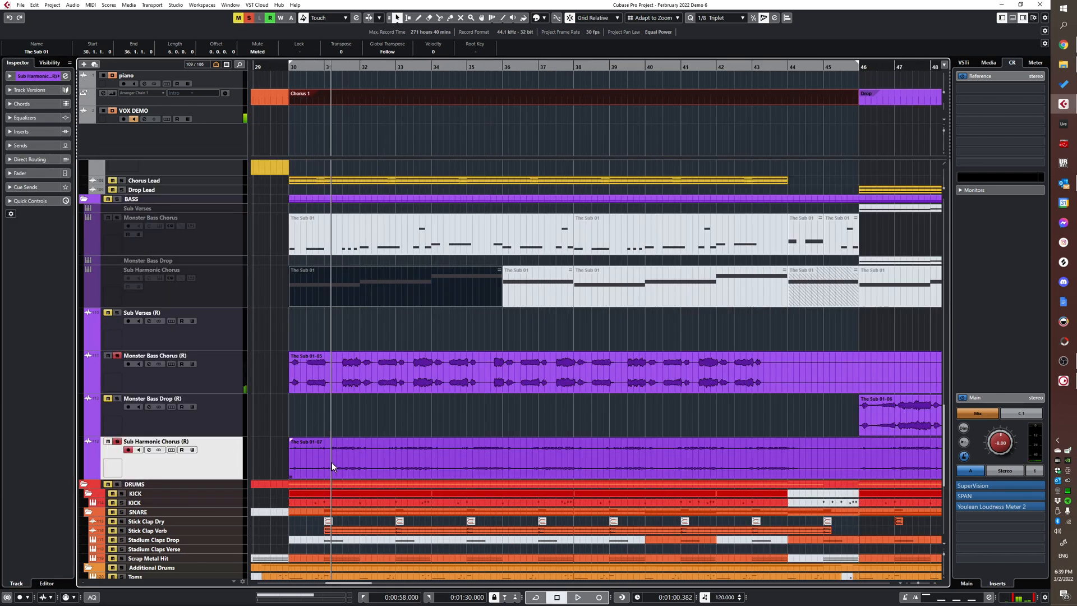
key(space)
key(space)
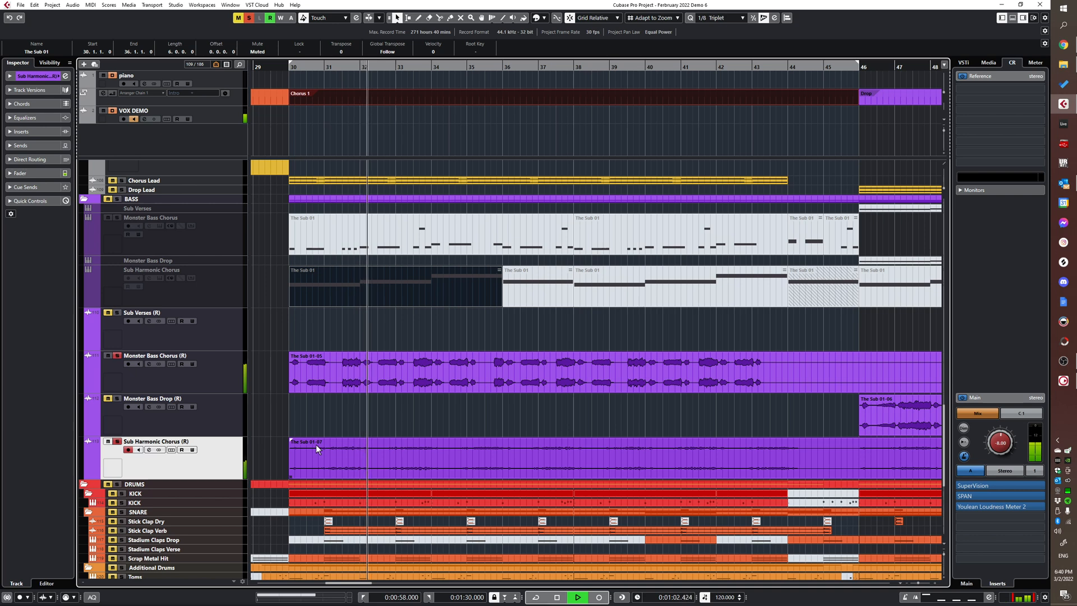
key(space)
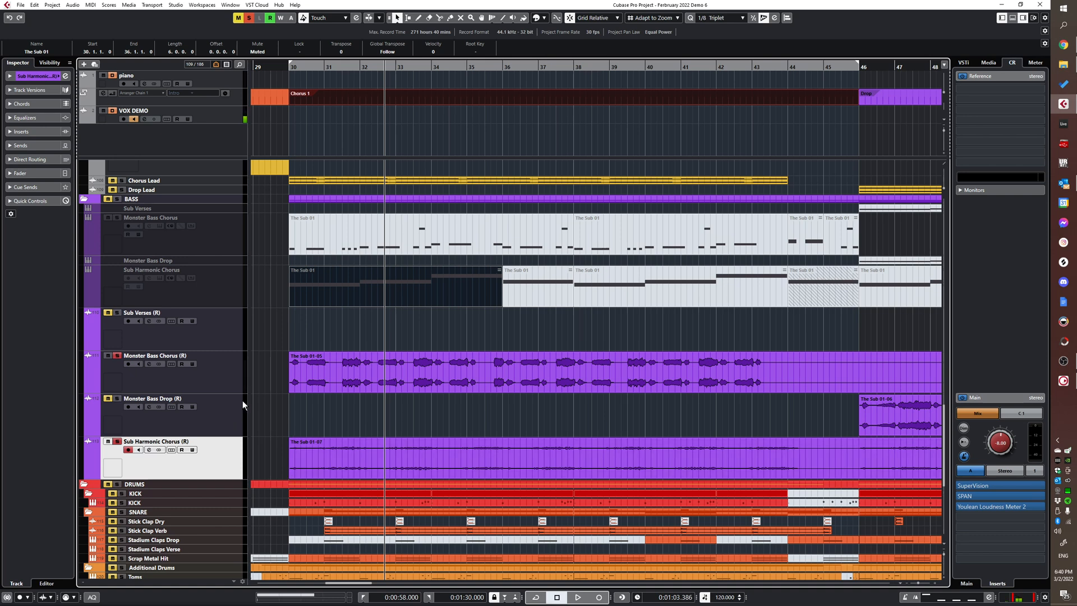
- Audition the soloed DRUMS folder from the start of Chorus 1 and look over its clips up to the Drop
click(304, 444)
key(g)
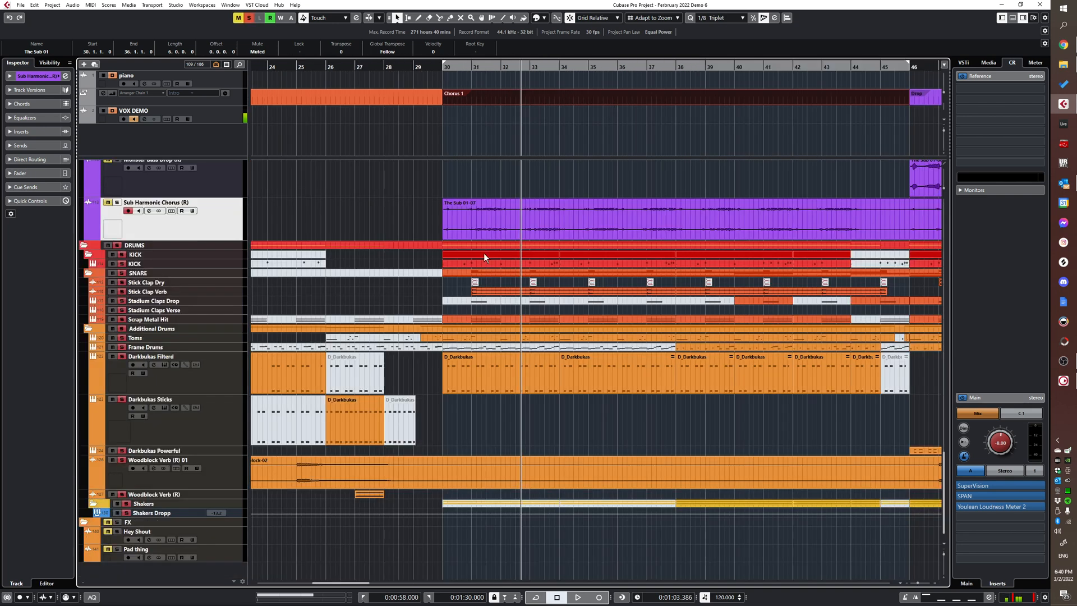
click(433, 255)
key(space)
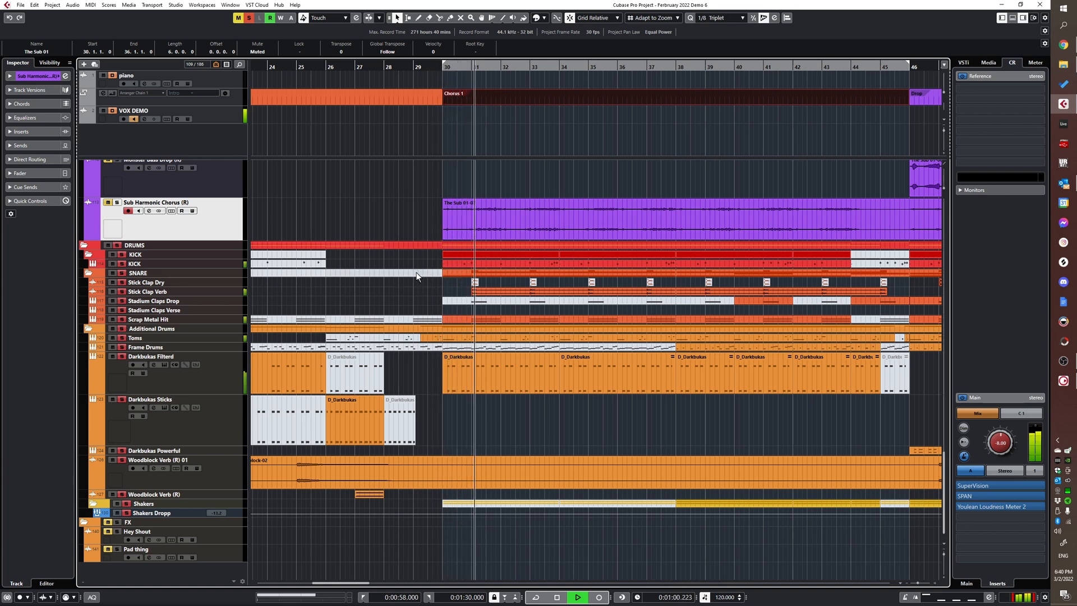
key(g)
ctrl+scroll(515, 271, up, 1)
ctrl+scroll(546, 323, up, 4)
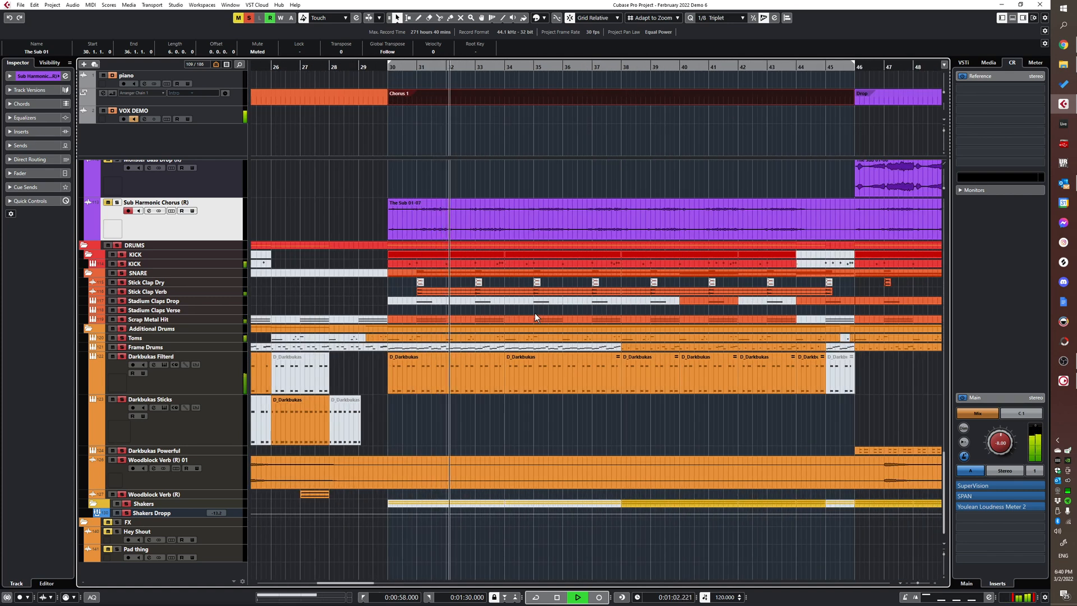
ctrl+scroll(536, 315, down, 4)
ctrl+scroll(537, 315, up, 2)
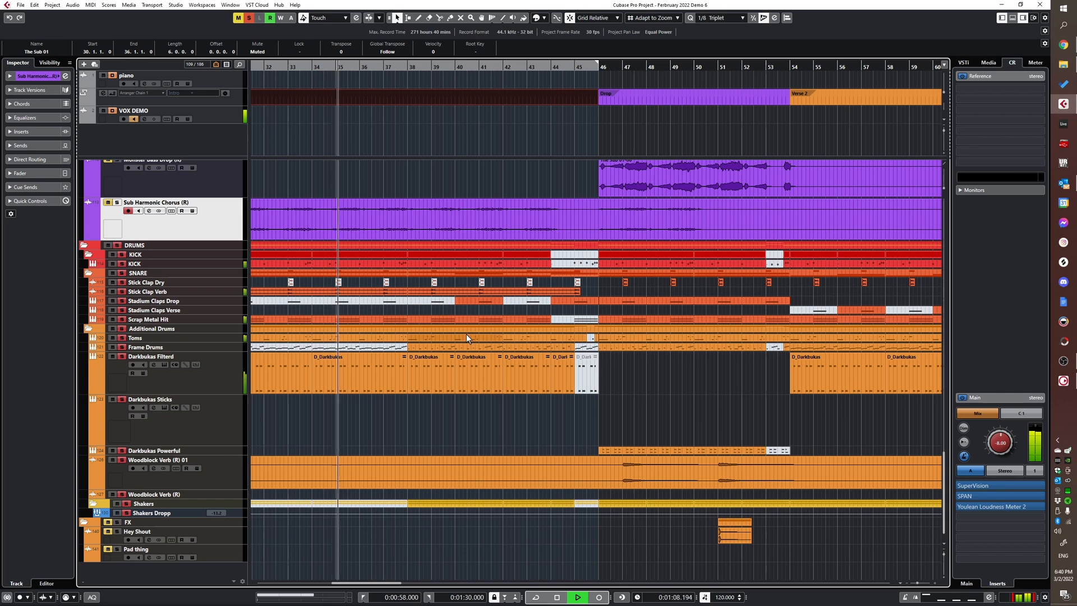
key(space)
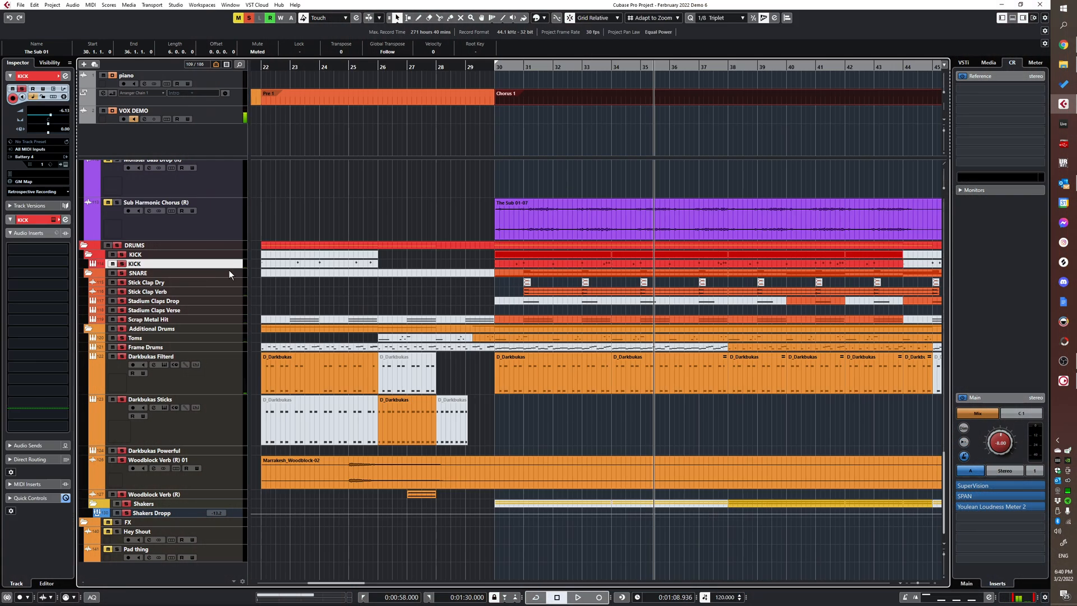
- Audition the soloed KICK track in Chorus 1 with its Battery instrument open, inspect the KSHMR kick sample in cell A10, and close Battery
click(228, 271)
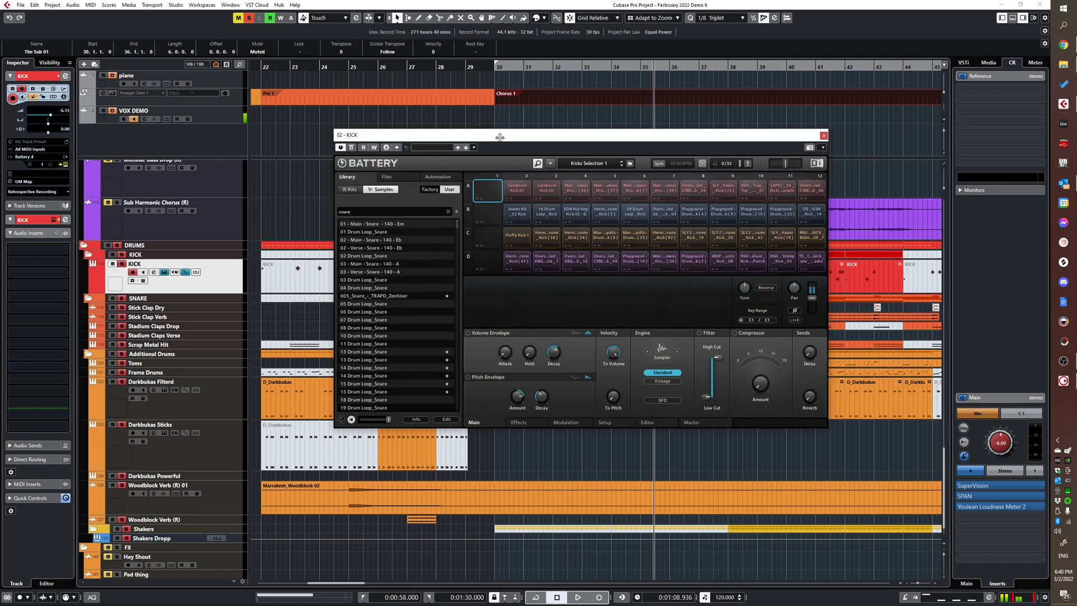
drag(509, 134, 382, 68)
click(109, 444)
key(space)
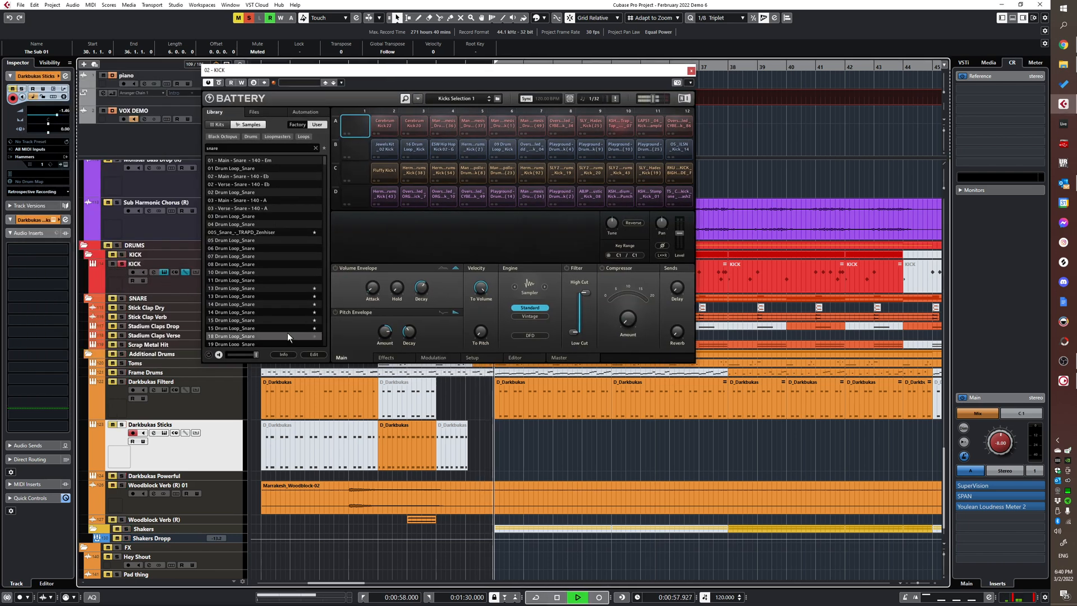
click(621, 123)
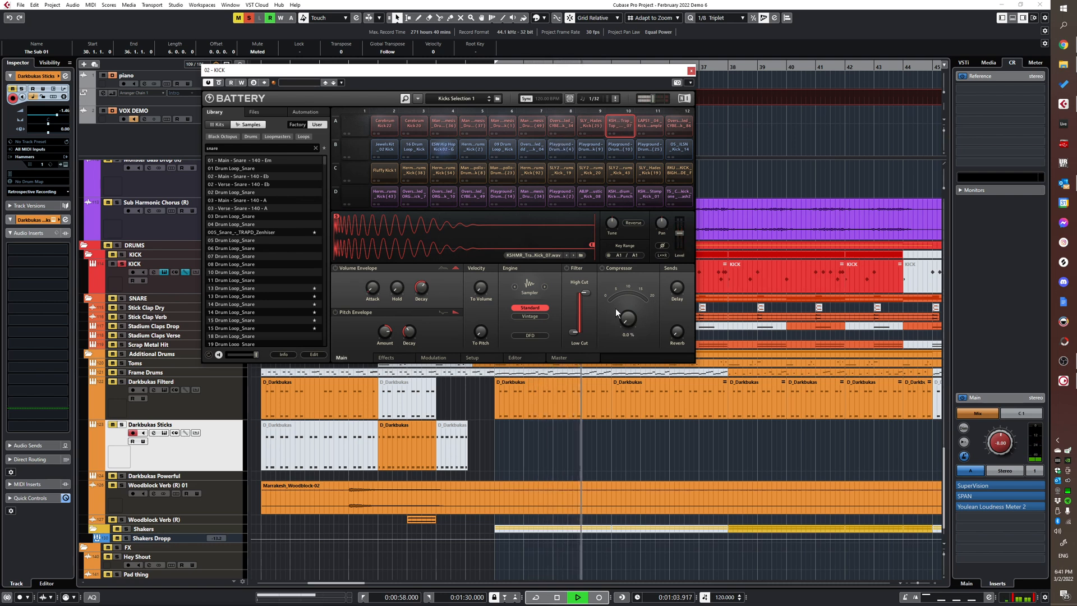
key(space)
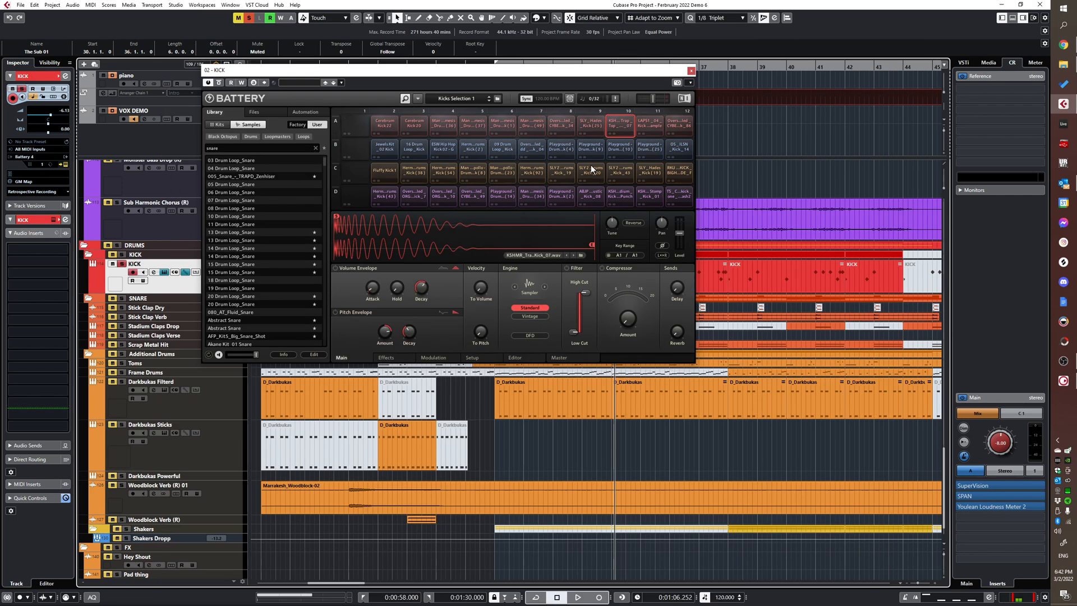
click(692, 70)
- Enlarge the Toms track, solo it together with the KICK track, and play both from just before Chorus 1
scroll(511, 277, up, 4)
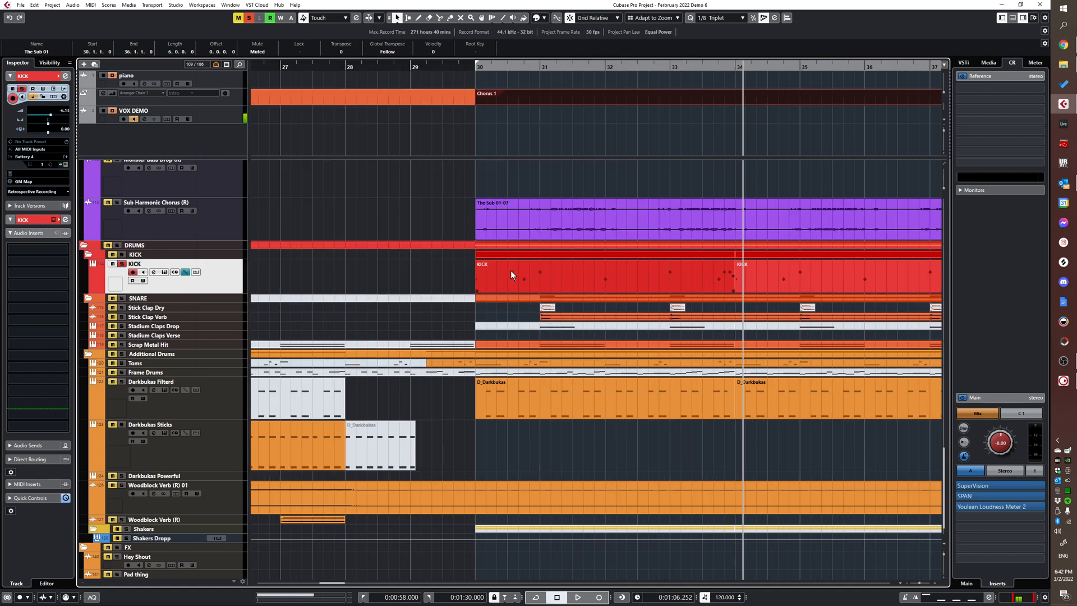
scroll(618, 283, down, 3)
scroll(595, 337, right, 3)
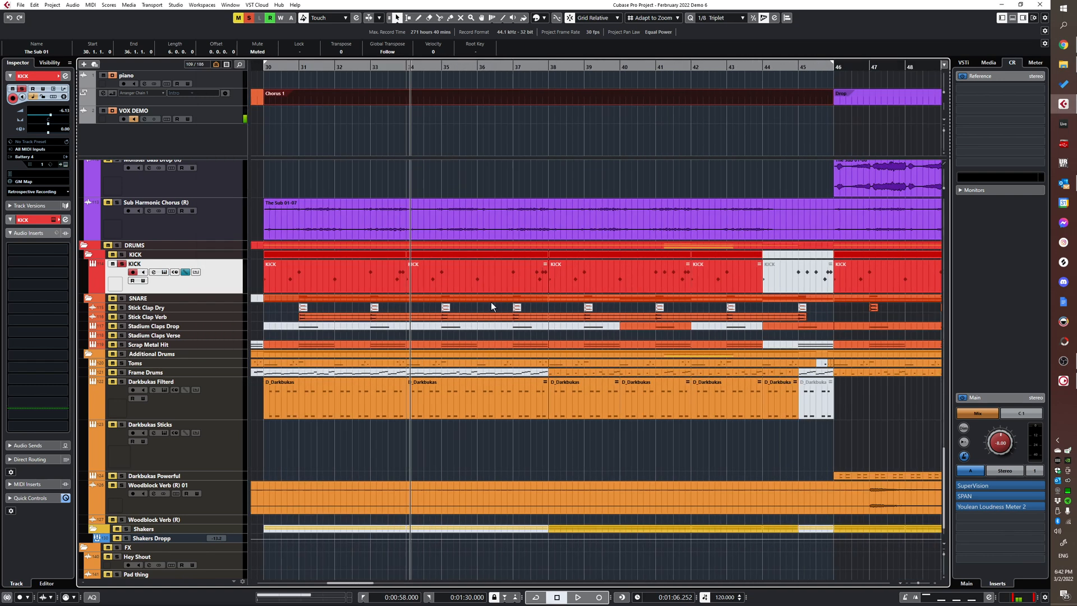
scroll(297, 289, left, 3)
scroll(341, 298, up, 2)
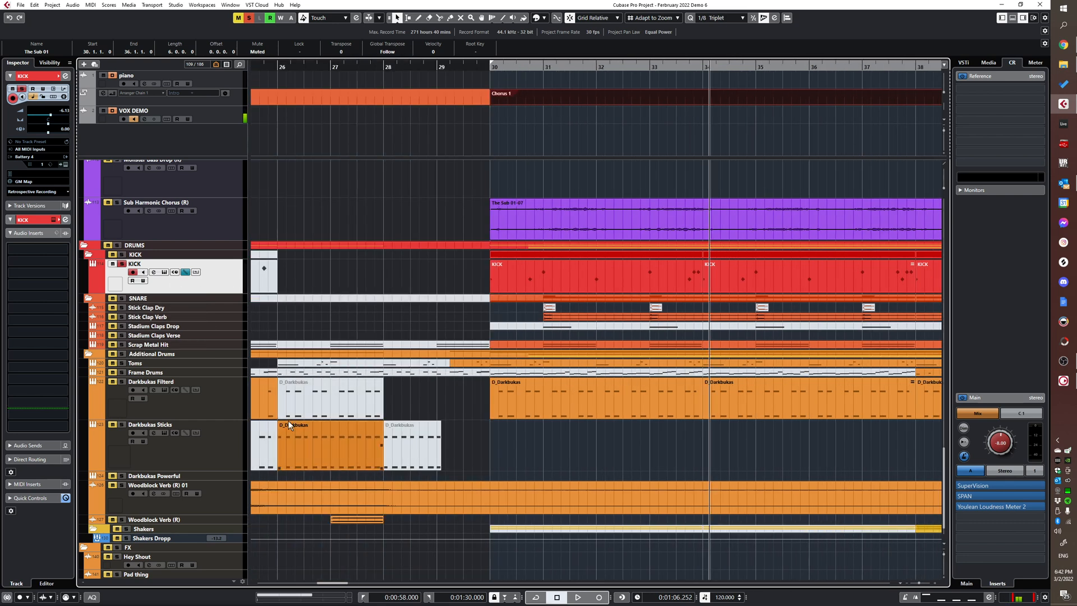
click(235, 365)
drag(230, 368, 231, 404)
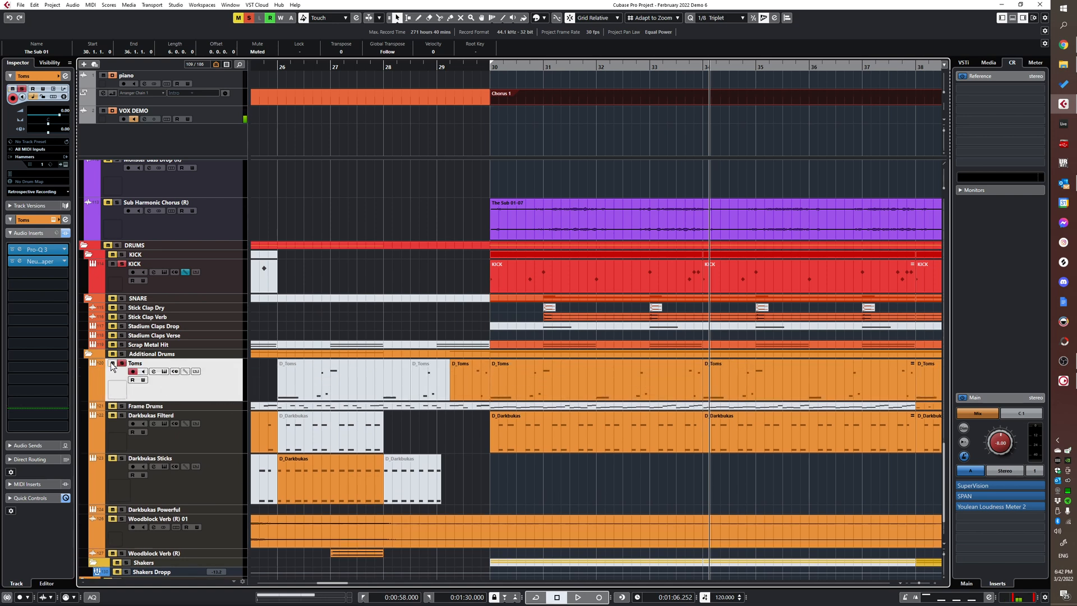
click(475, 368)
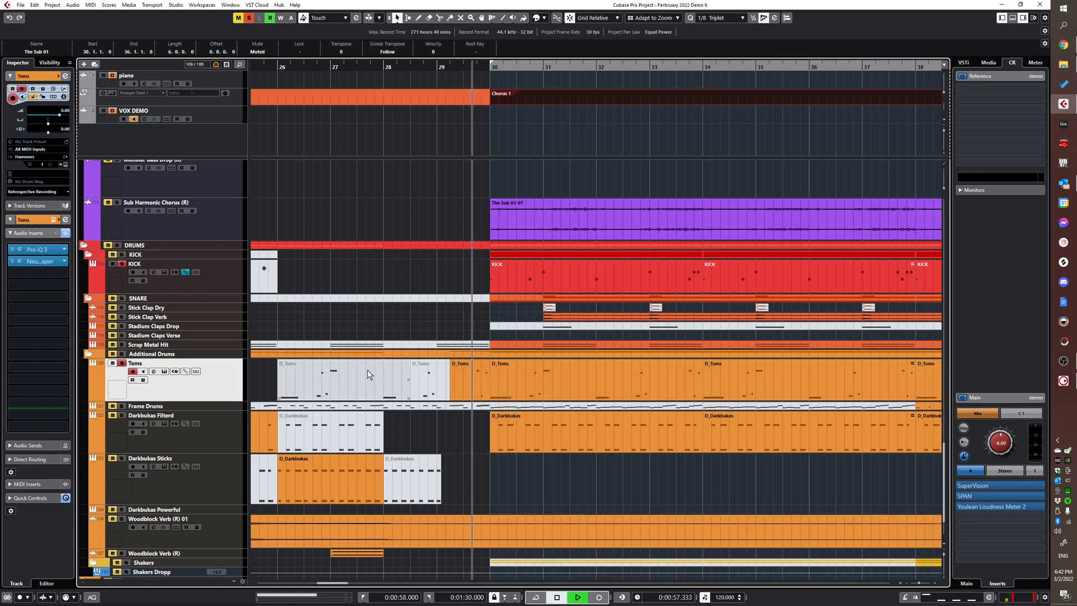
key(space)
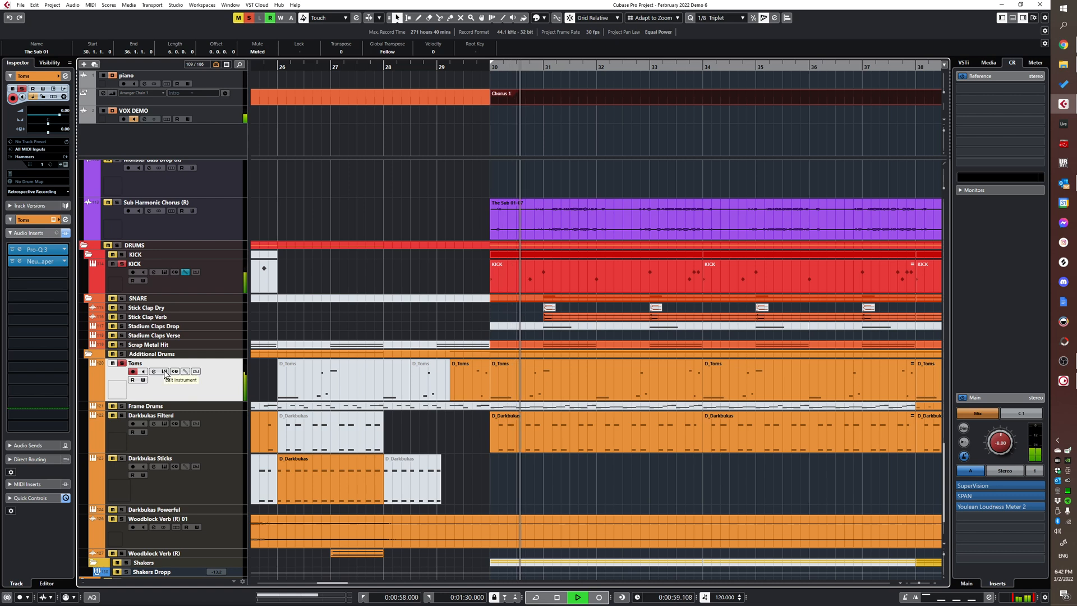
- Examine the Toms track's Hammers instrument with the 4 Player articulation during playback, and close its window
click(164, 371)
drag(524, 32, 270, 60)
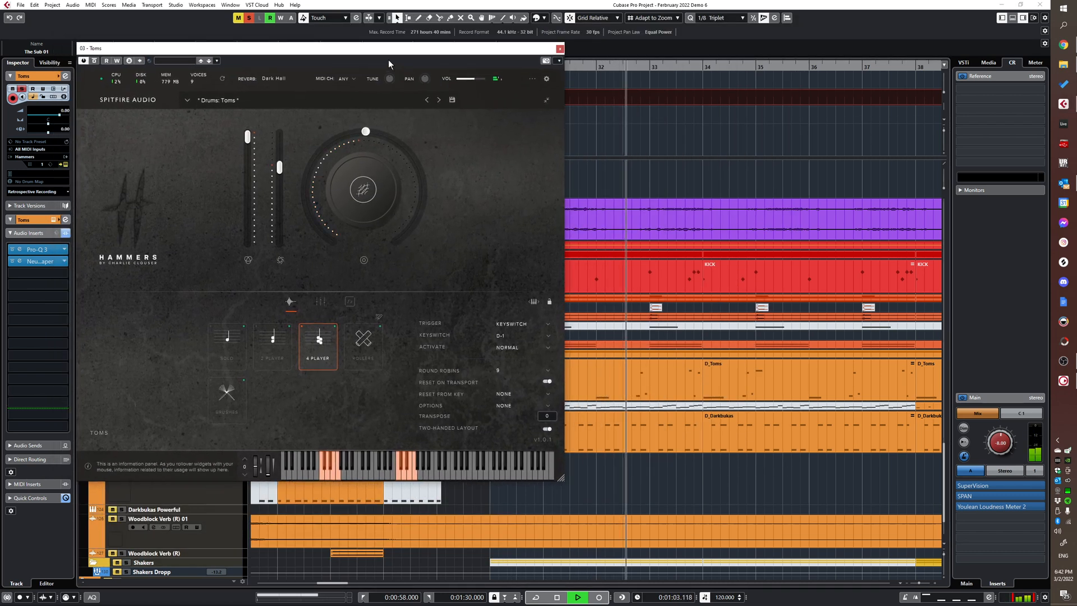
drag(388, 63, 615, 70)
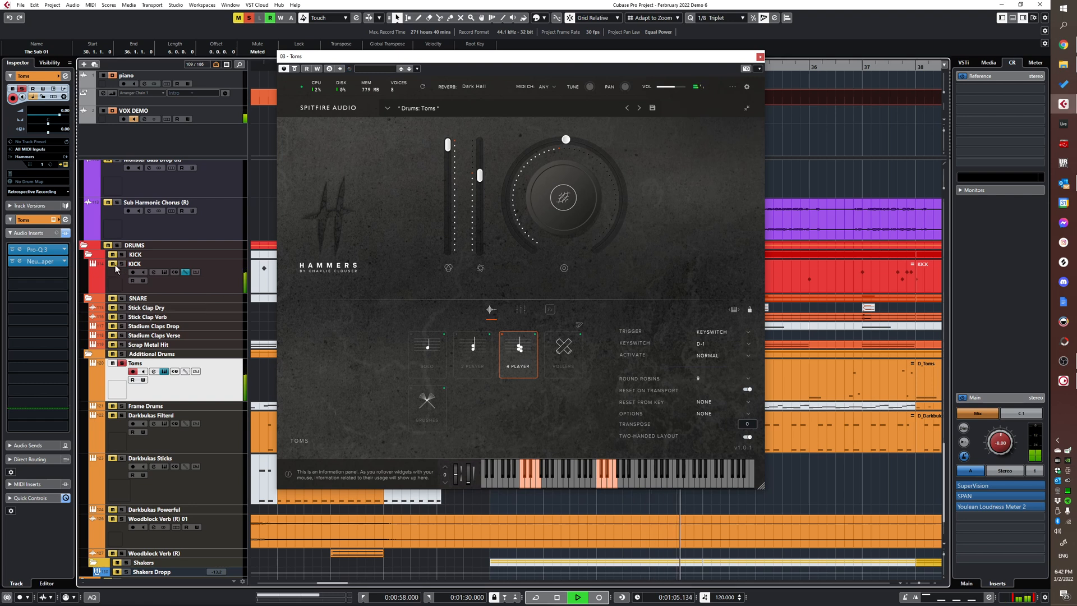
drag(429, 69, 222, 69)
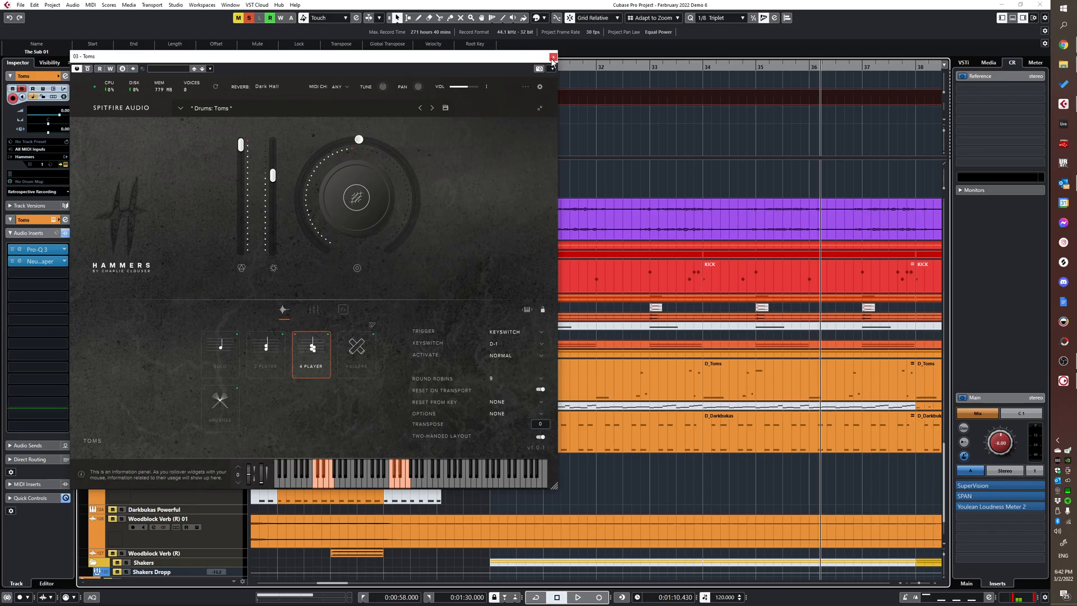
click(553, 57)
key(g)
key(g)
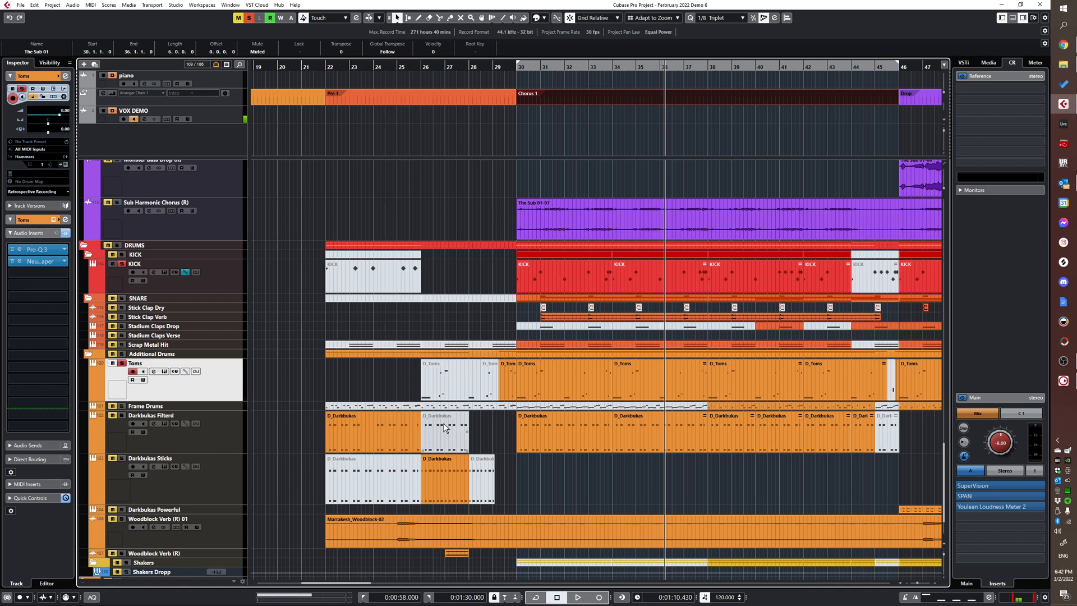
- Solo Darkbukas Filterd, Stick Clap Verb and Scrap Metal Hit one after another alongside the kick and toms while playing Chorus 1
click(214, 433)
key(space)
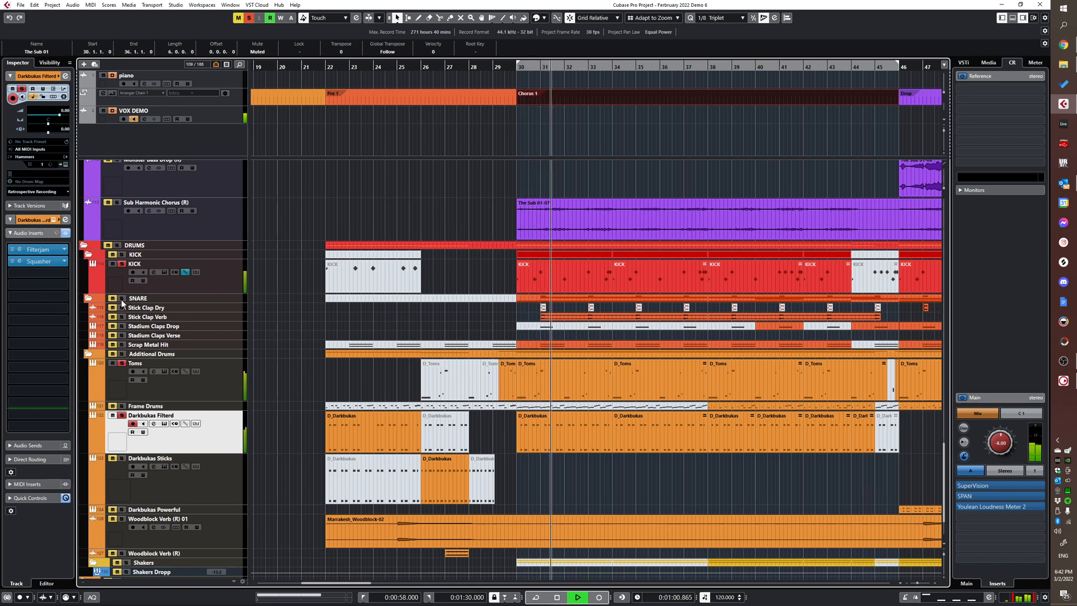
key(space)
click(218, 318)
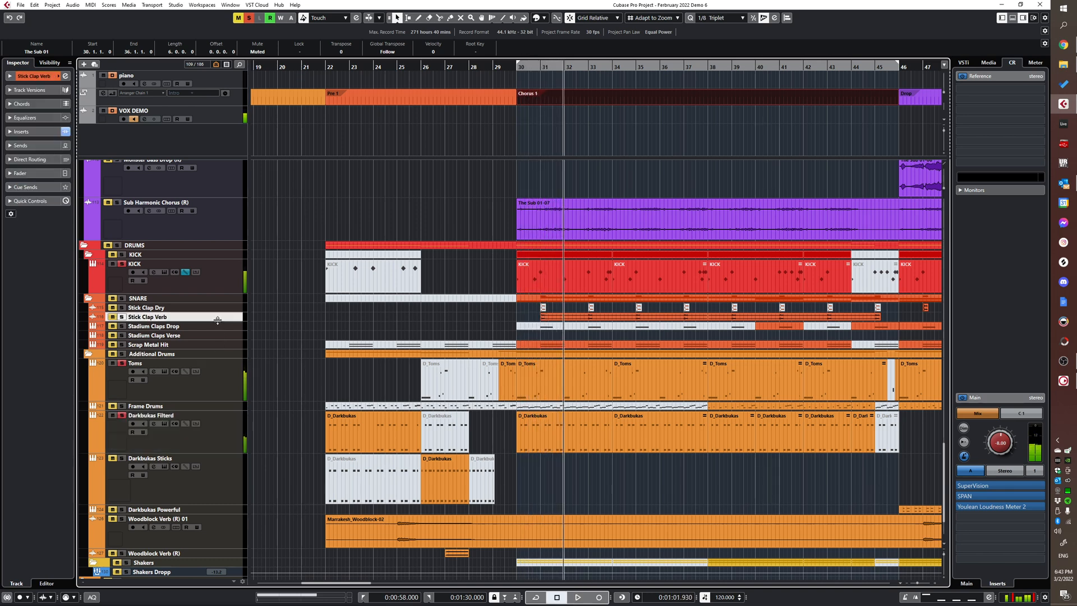
key(space)
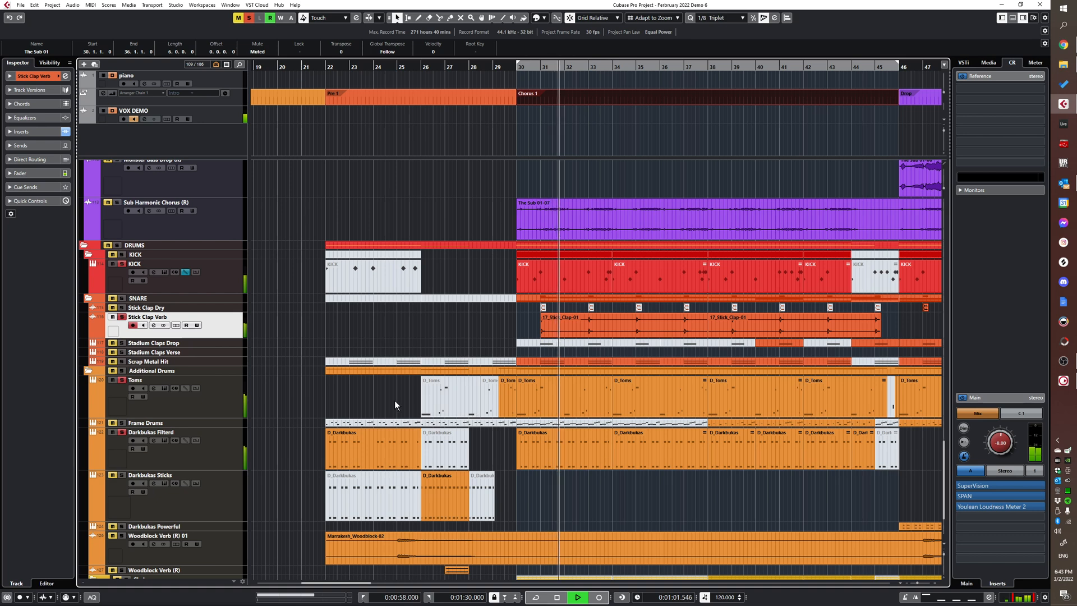
click(213, 362)
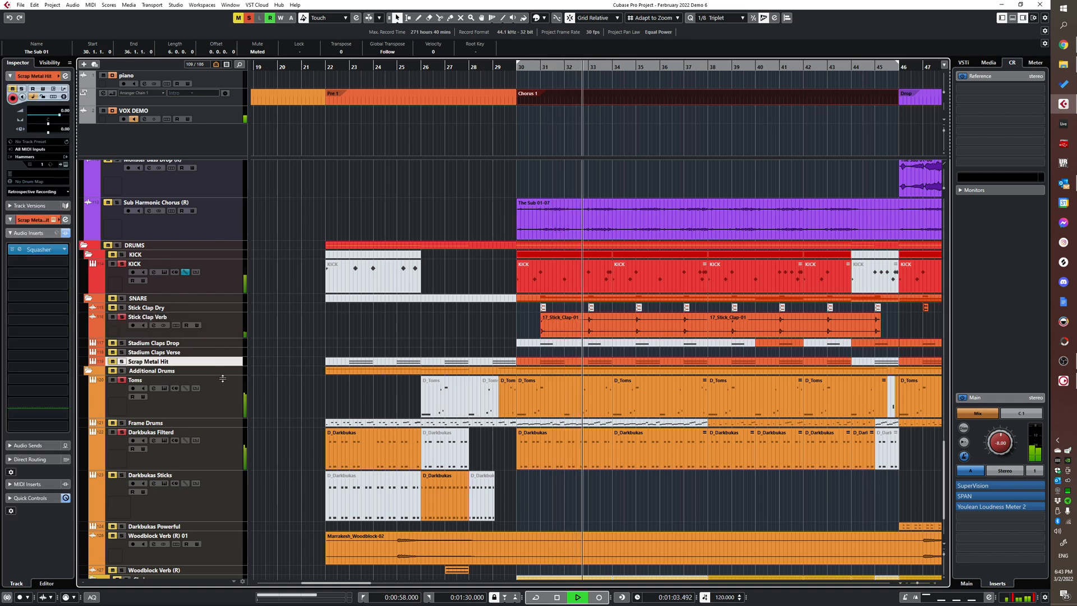
key(space)
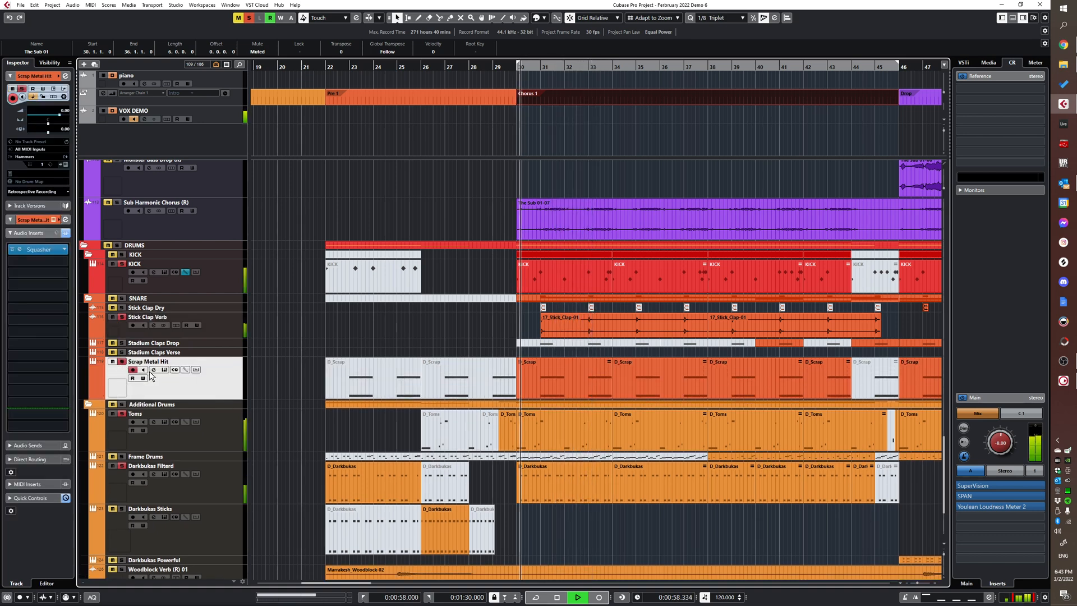
- Activate the MISC technique alongside IRON in the Scrap Metal Hit track's Hammers instrument and close its window
click(164, 369)
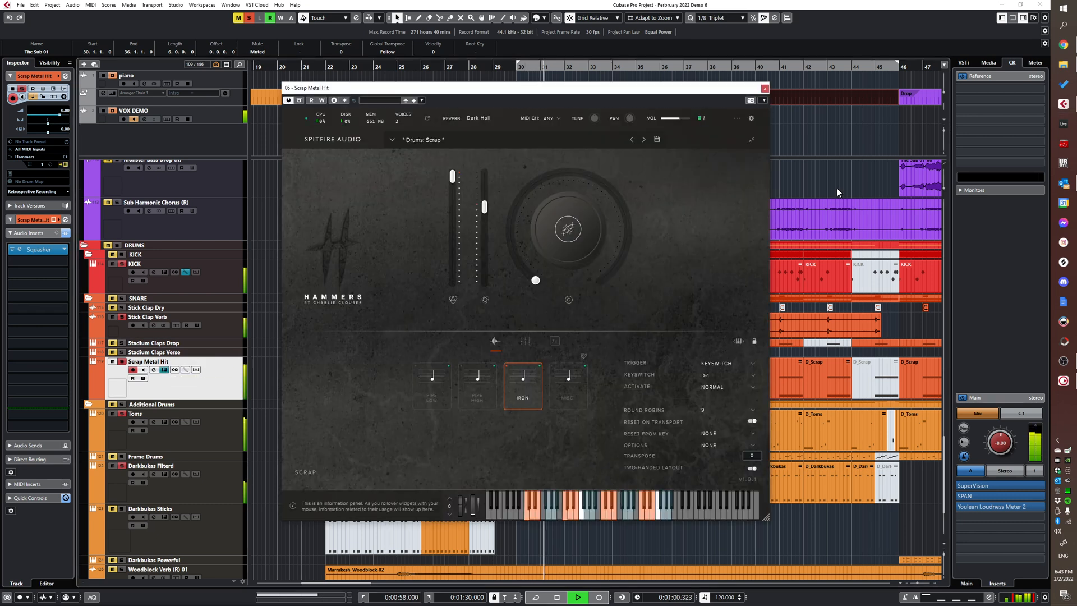
key(space)
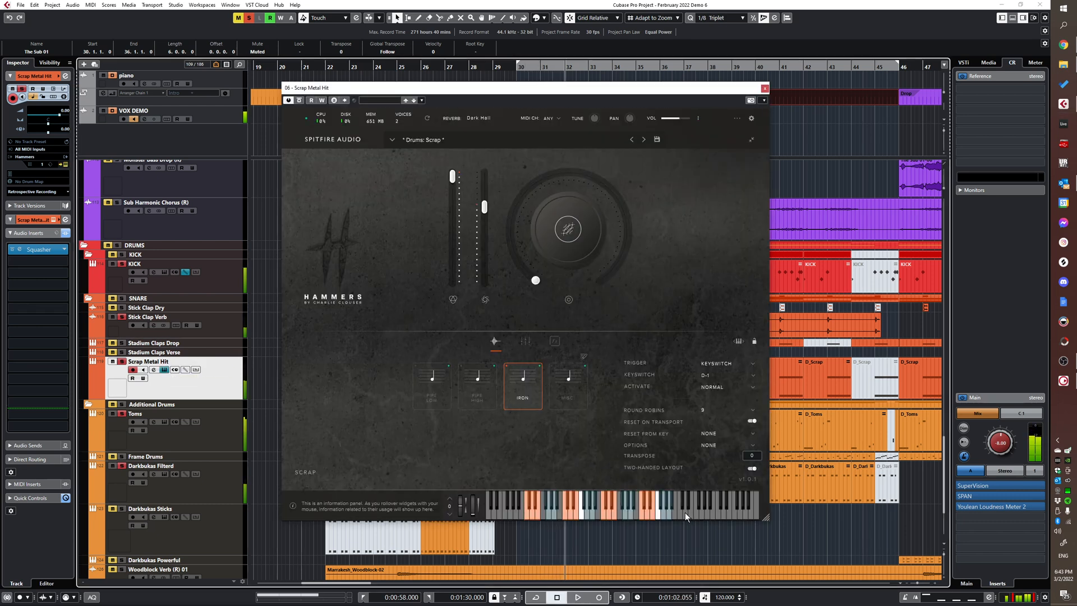
click(561, 371)
click(560, 368)
click(480, 400)
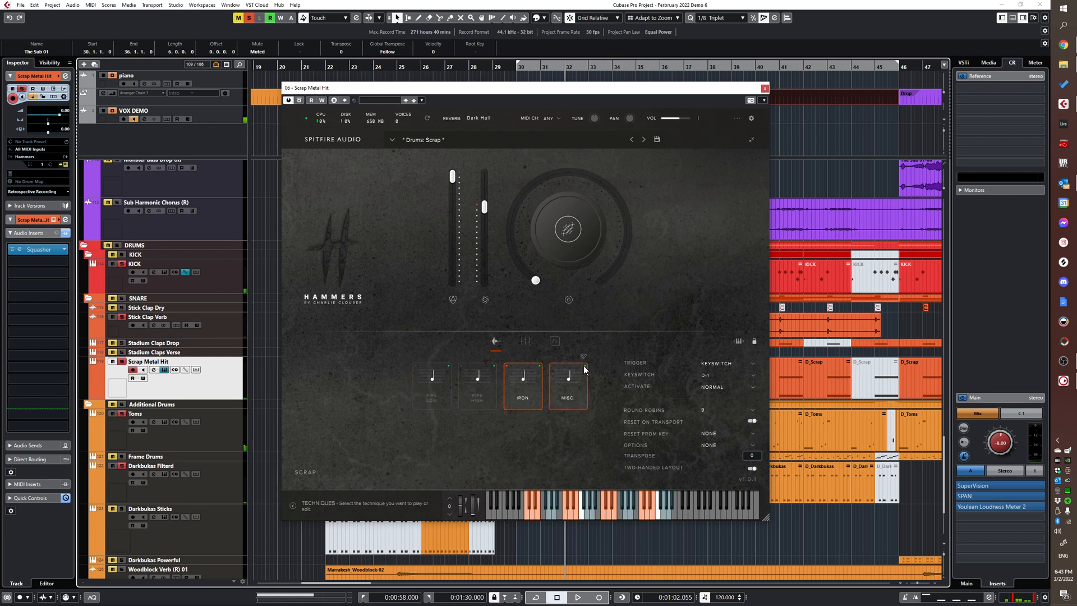
click(765, 88)
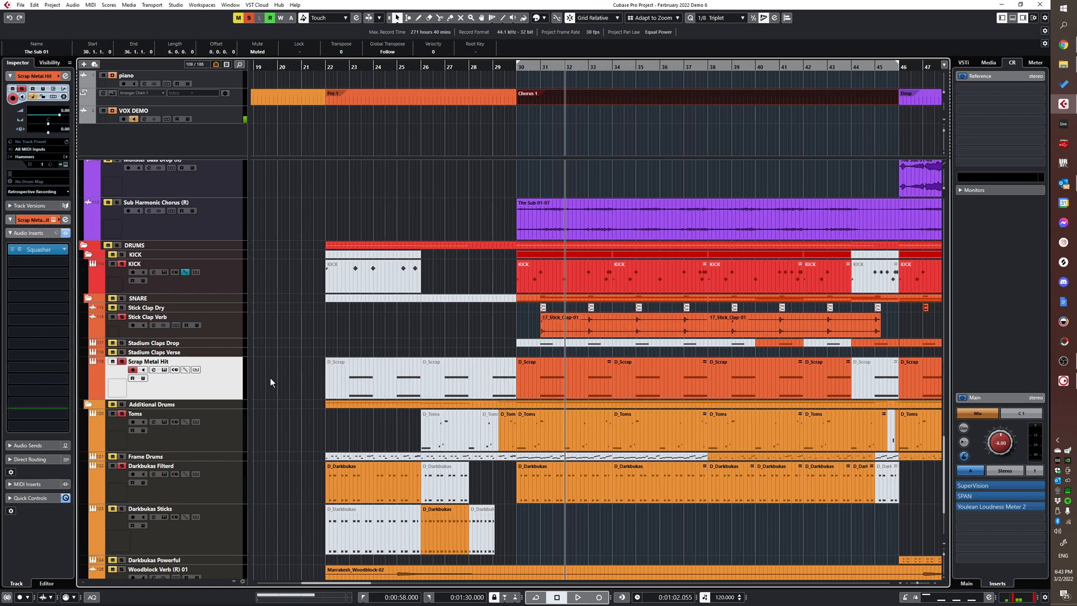
- Clear all solos and open the Stadium Claps Drop track's El Clapo instrument, keeping its window clear of the claps events
key(alt+s)
scroll(562, 325, down, 4)
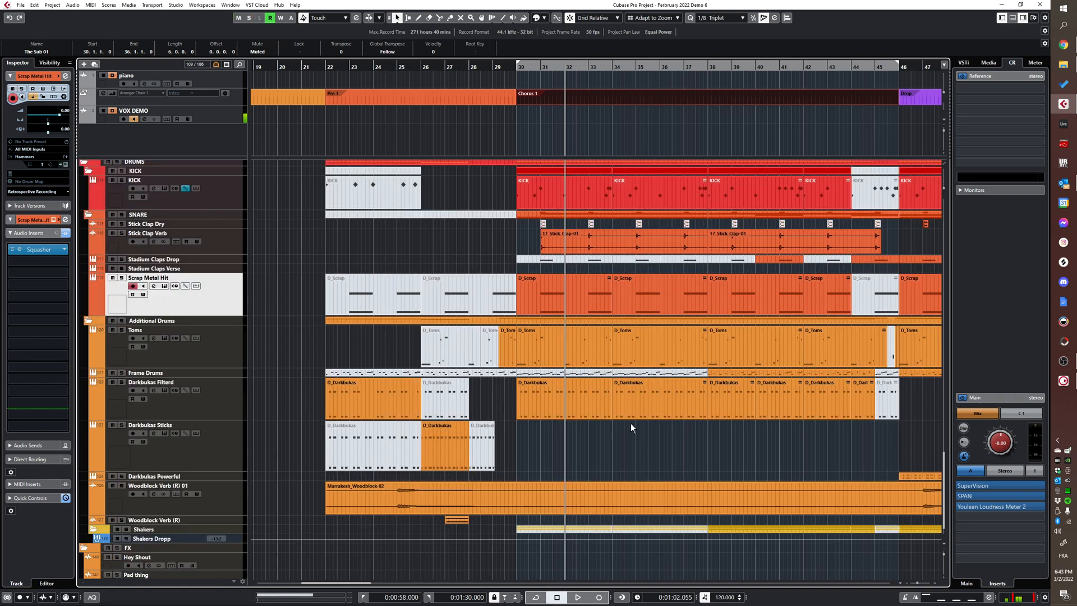
scroll(618, 423, down, 1)
scroll(639, 384, down, 2)
scroll(341, 414, right, 3)
scroll(561, 387, up, 9)
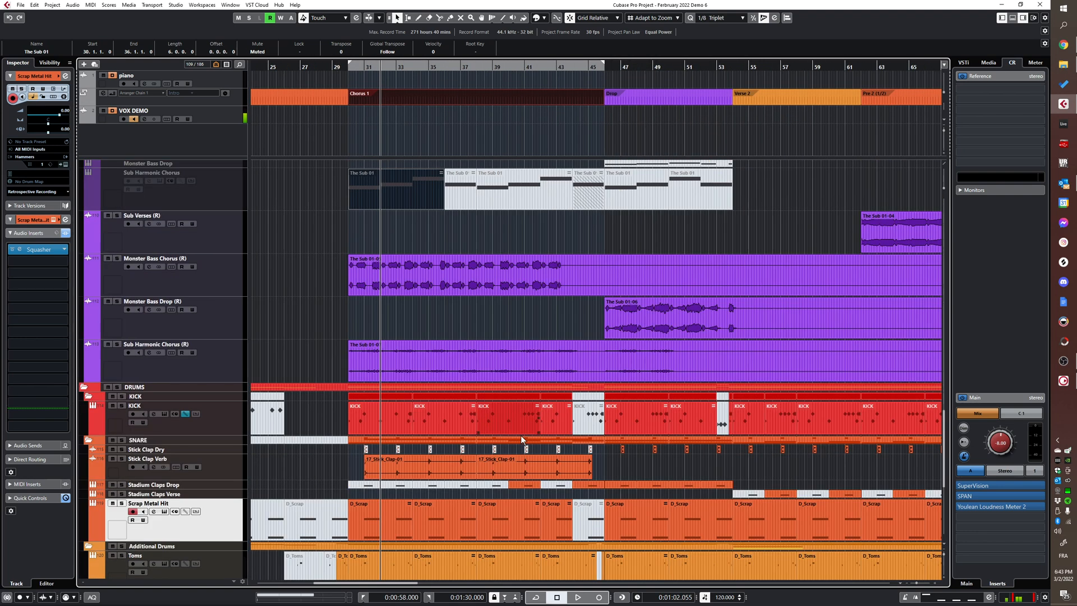
scroll(533, 466, up, 4)
click(199, 496)
click(165, 494)
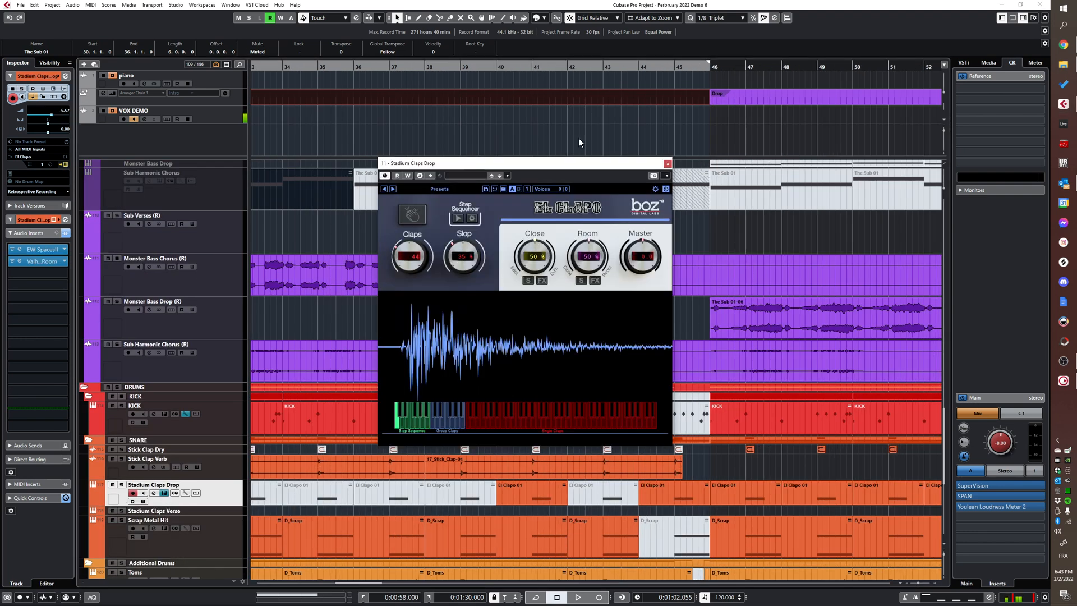
drag(553, 167, 357, 122)
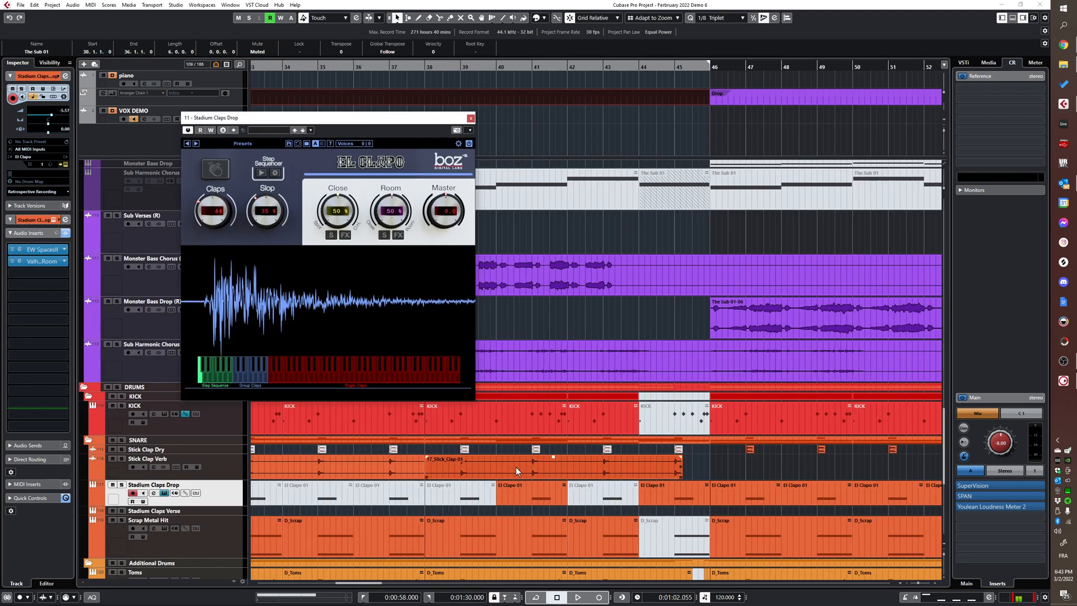
- Solo the SNARE folder and audition the Stadium Claps Drop hits from around bar 40
click(490, 500)
key(s)
key(s)
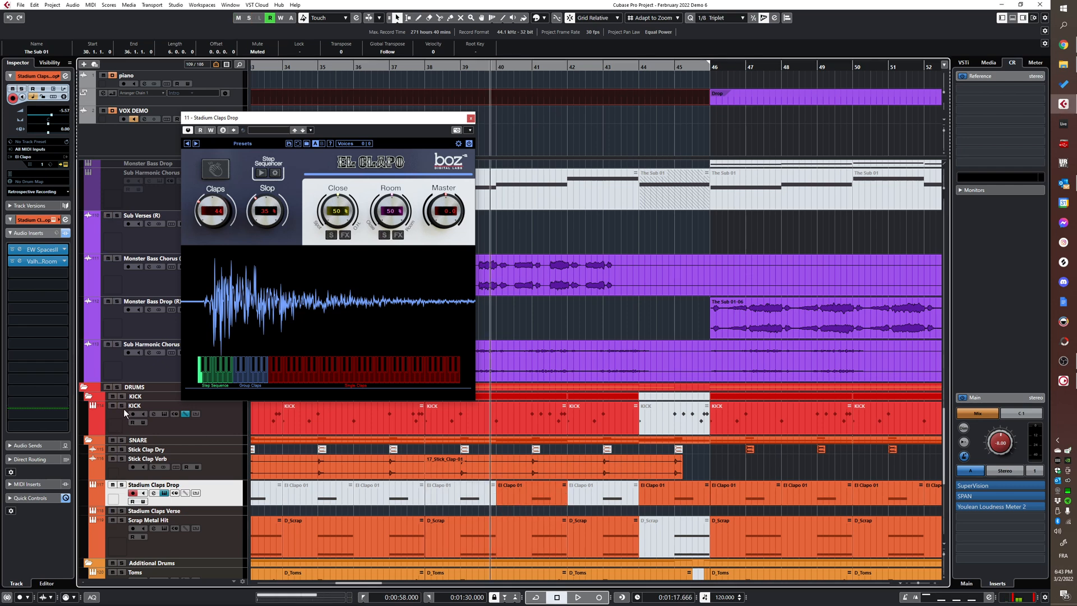
key(s)
key(space)
click(562, 494)
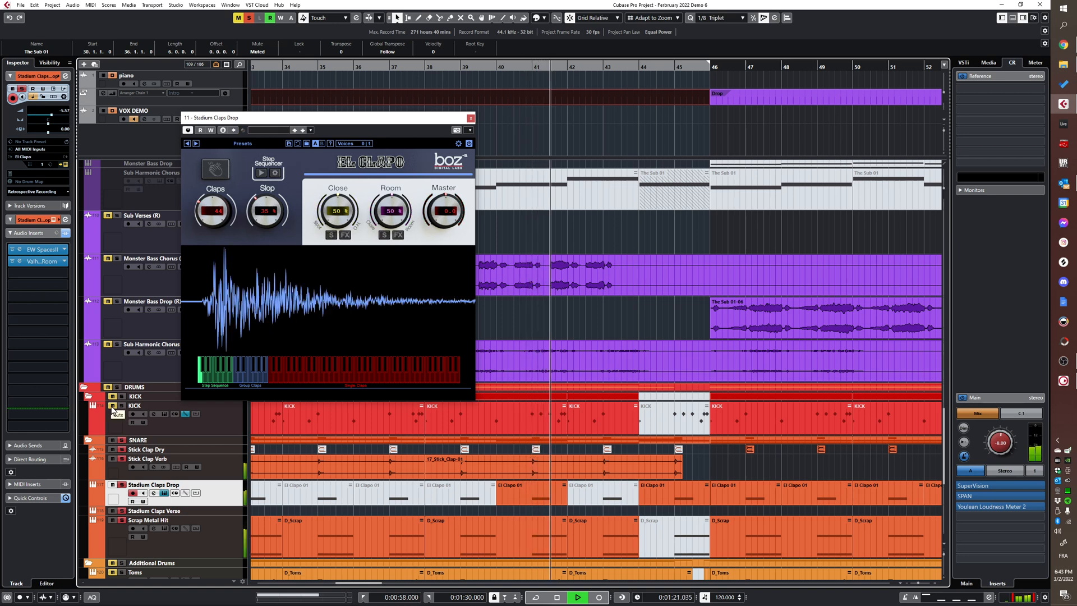
key(space)
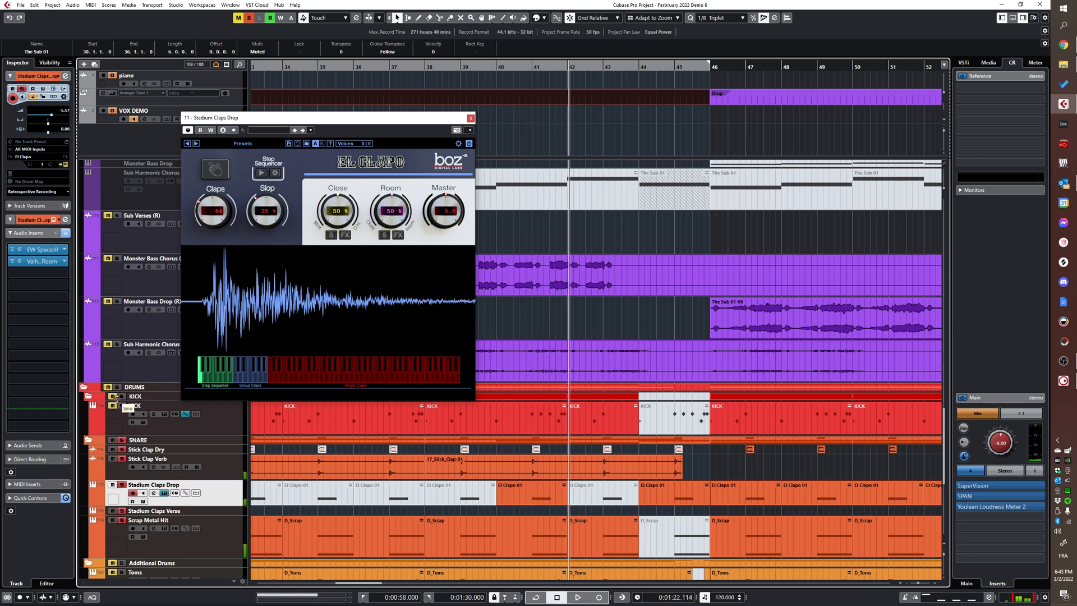
- Play the end of Chorus 1 with the whole DRUMS folder soloed and close the El Clapo window
key(space)
scroll(517, 420, down, 5)
scroll(455, 453, up, 3)
scroll(557, 432, down, 3)
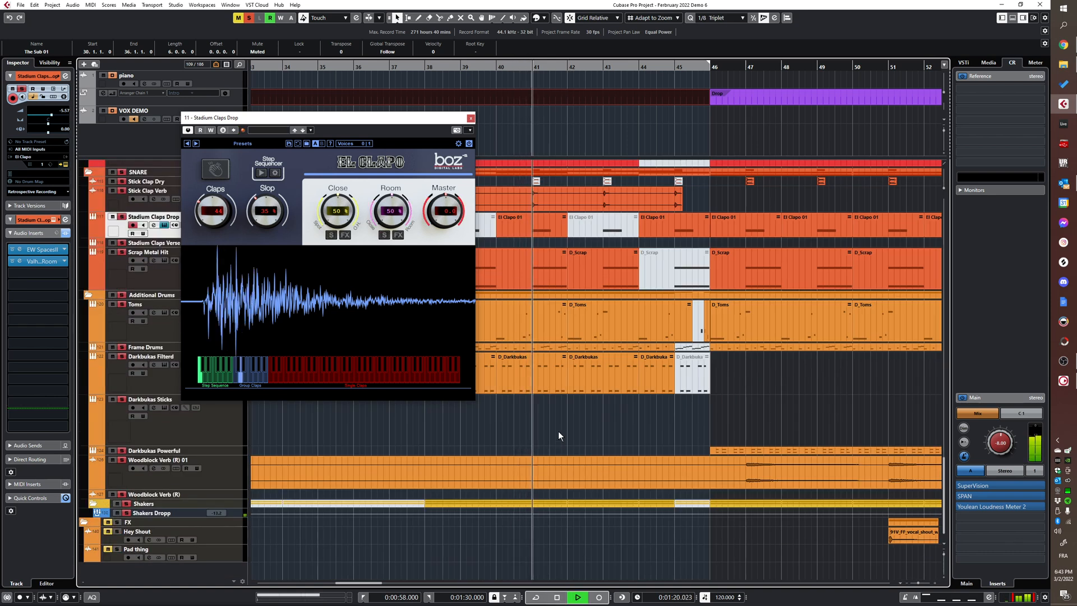
key(space)
click(471, 118)
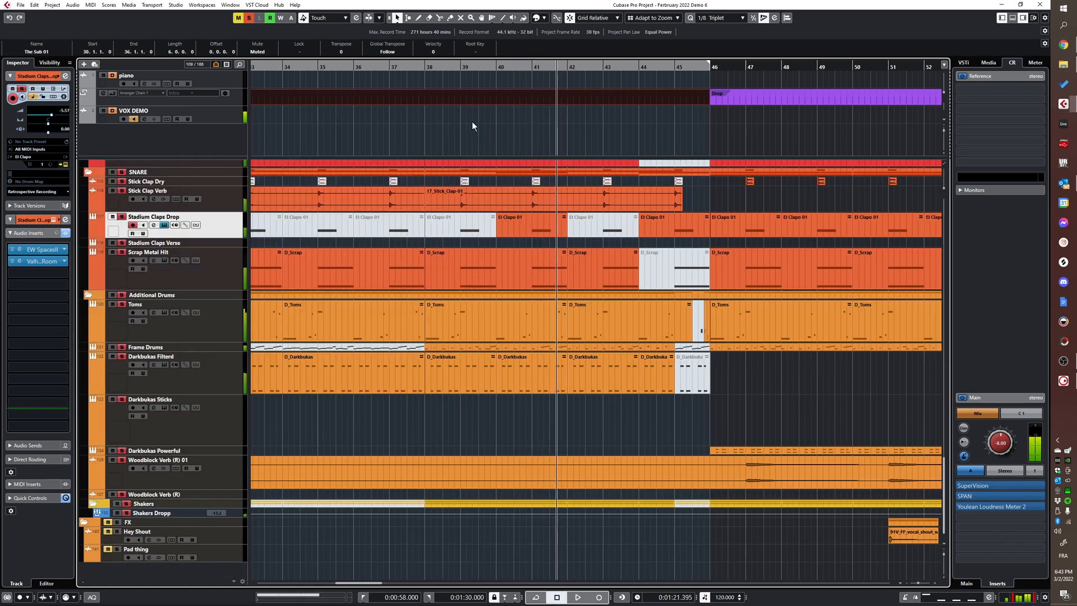
- Clear the solo on the DRUMS folder and mute the DRUMS and BASS folders
scroll(337, 373, up, 5)
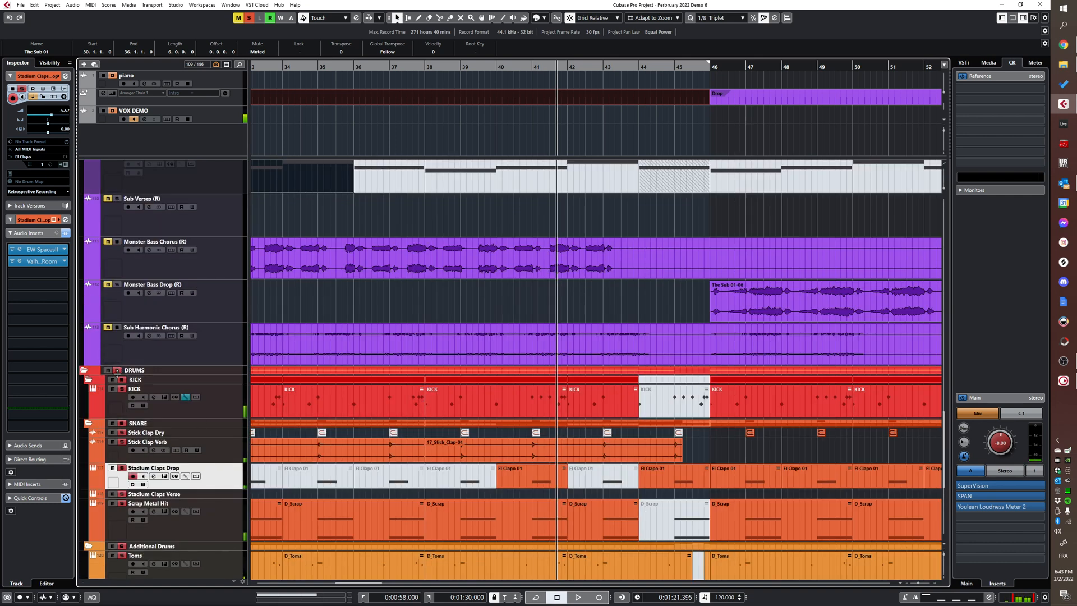
click(116, 371)
click(117, 371)
click(107, 371)
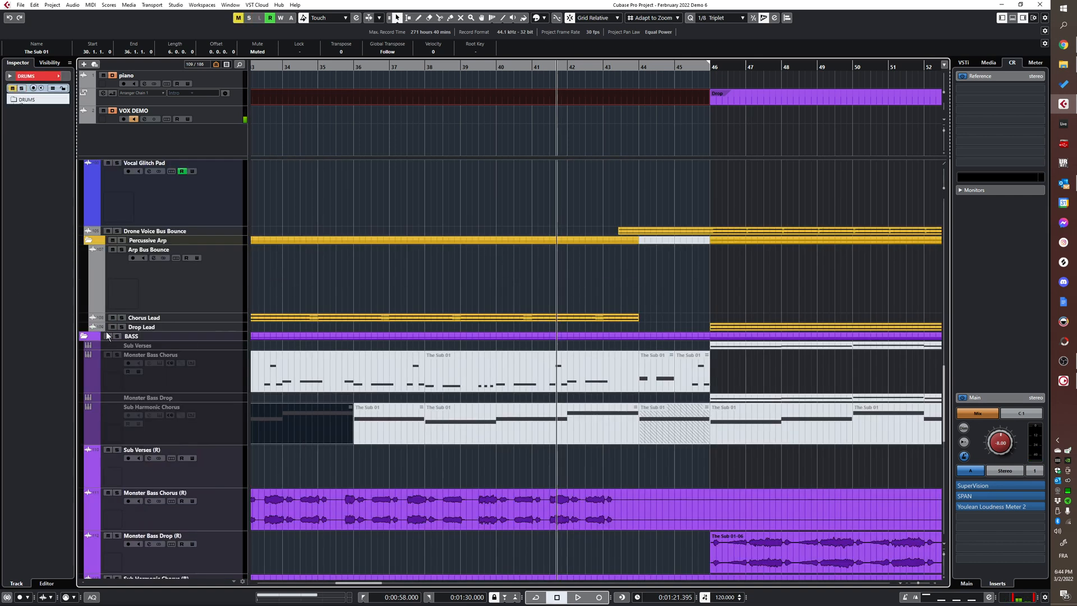
click(107, 335)
- Play Chorus 1 with the VOCALS tracks in view, then enlarge the MAIN CHO track and solo it
scroll(337, 337, up, 5)
scroll(393, 393, up, 10)
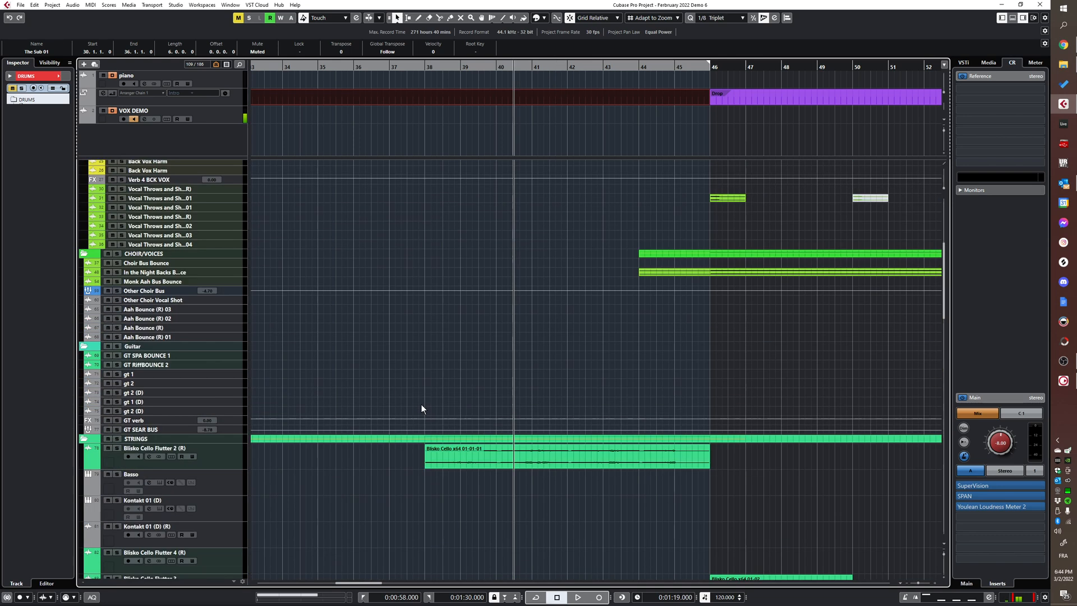
key(space)
key(g)
key(g)
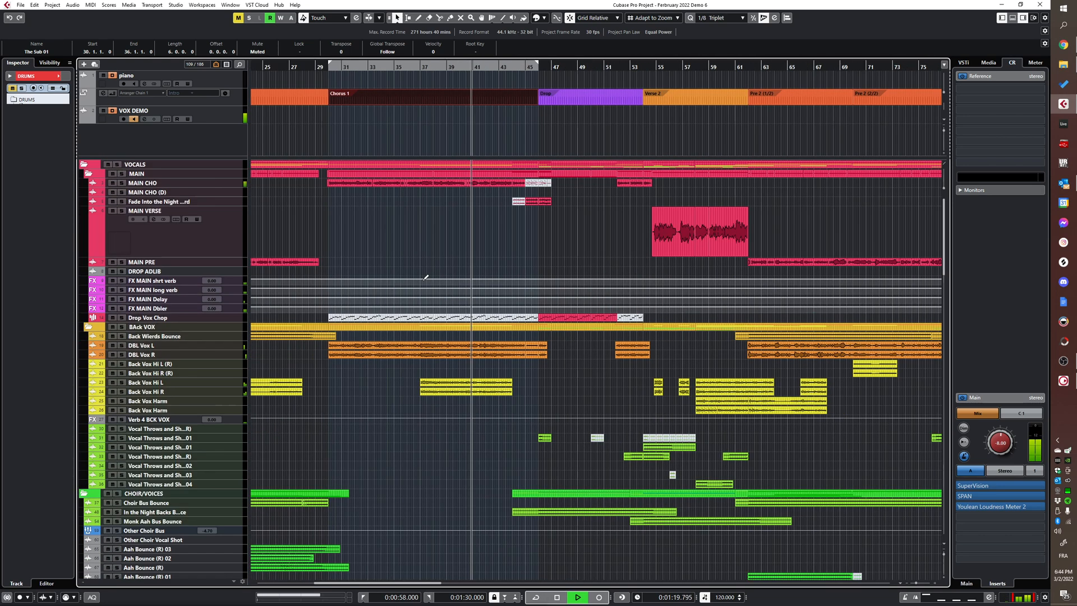
key(space)
key(space)
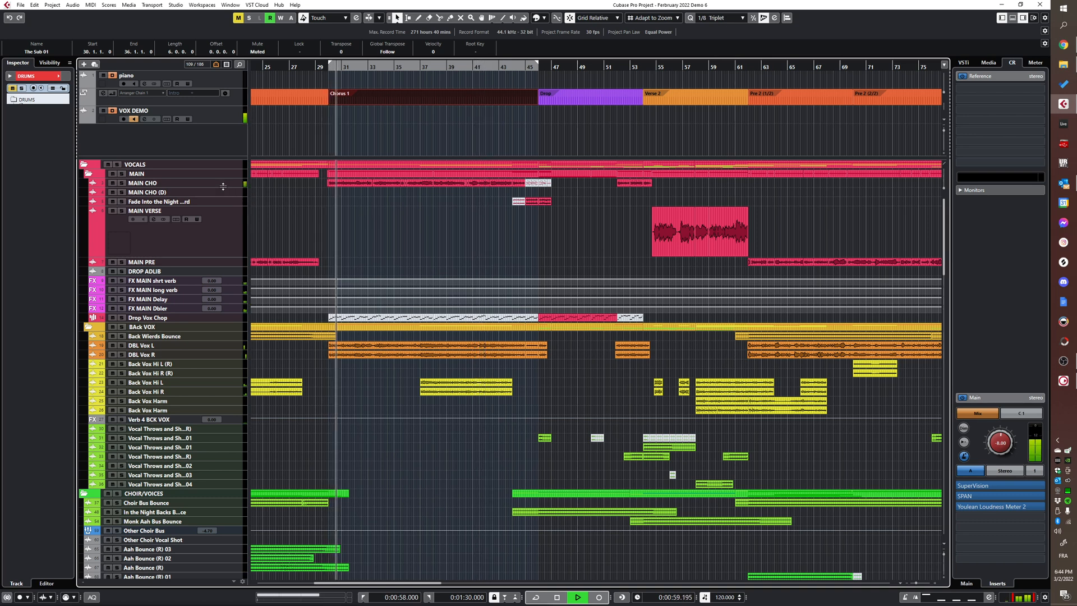
drag(223, 188, 222, 253)
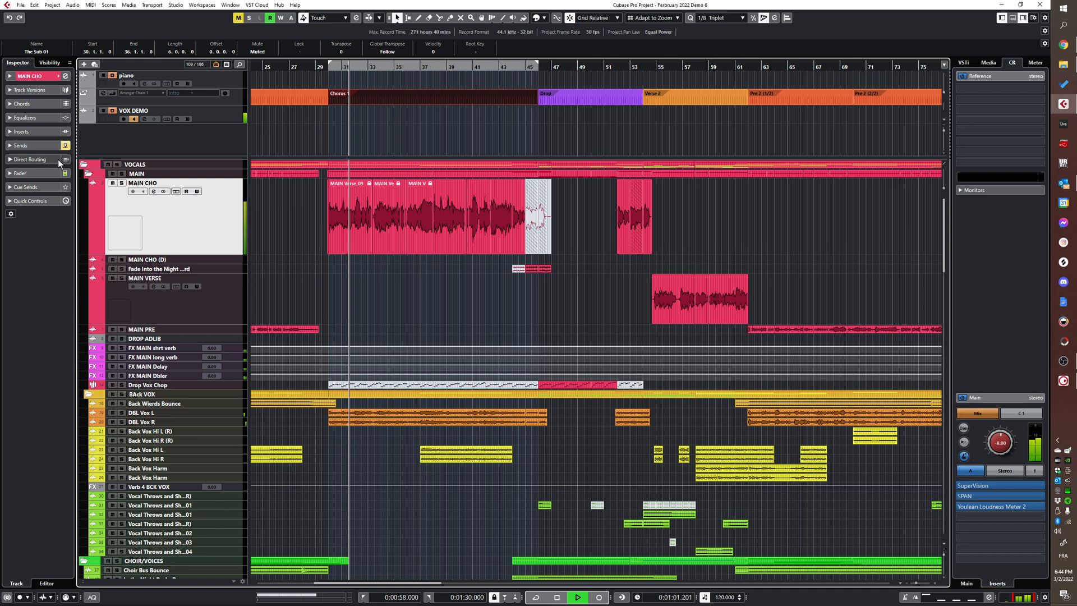
key(s)
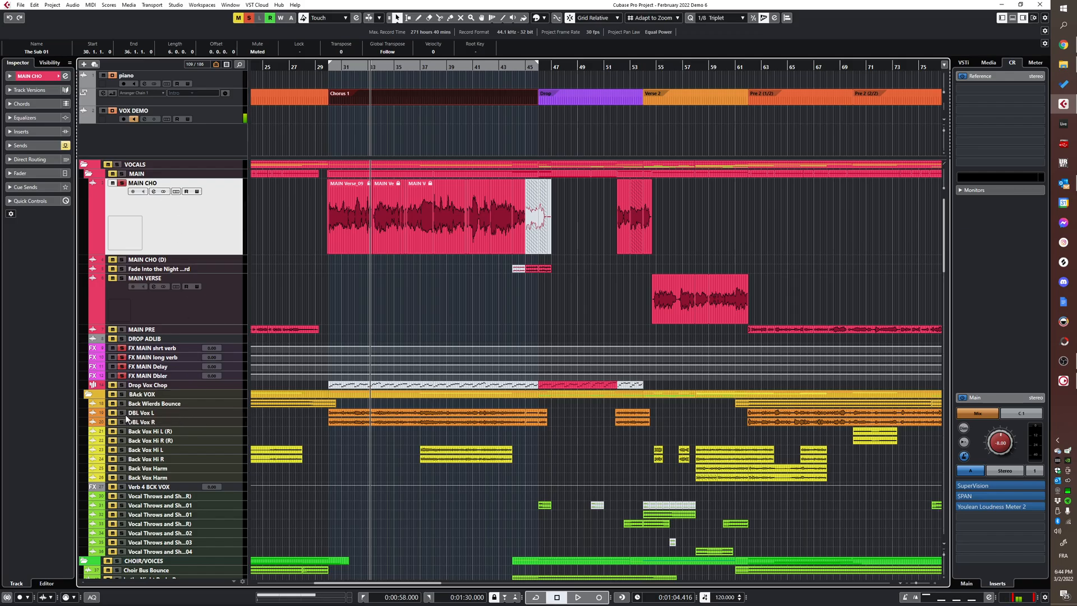
- Solo DBL Vox L and DBL Vox R with MAIN CHO and play from the start of Chorus 1, toggling the MAIN CHO mute
click(122, 413)
click(122, 422)
alt+shift+click(328, 419)
key(space)
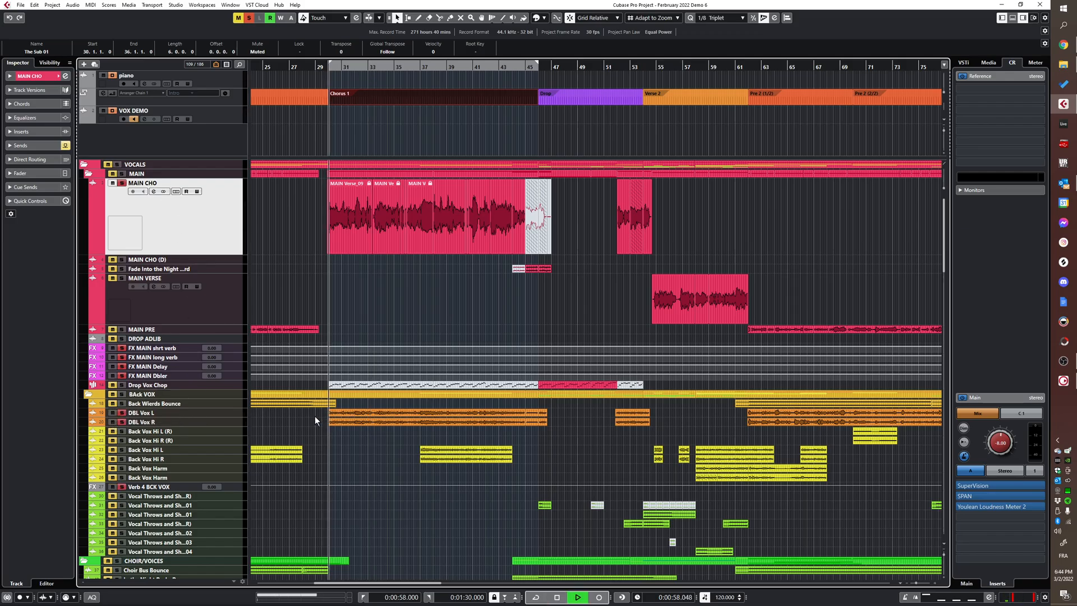
click(229, 414)
shift+click(227, 423)
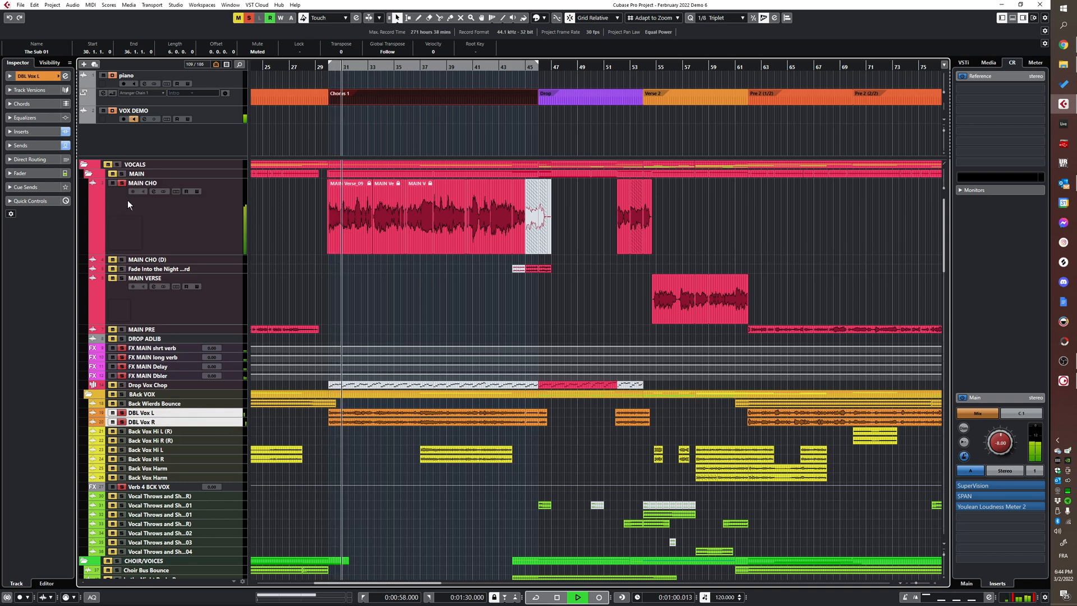
click(113, 183)
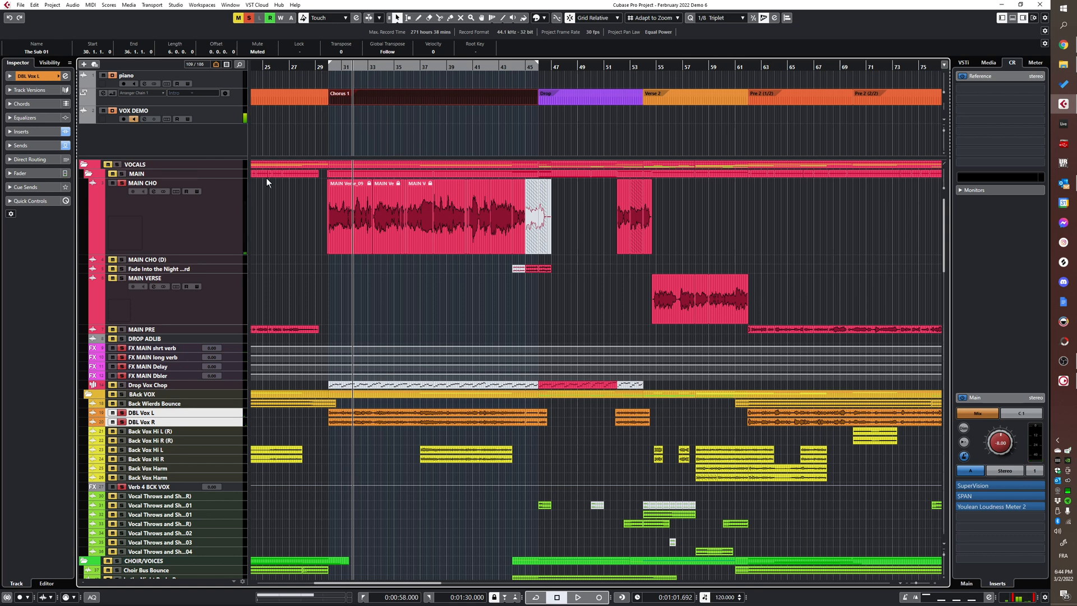
- Solo Back Vox Hi L and Back Vox Hi R, audition them from bar 37, and clear all solos
scroll(462, 379, down, 3)
scroll(462, 378, up, 2)
key(space)
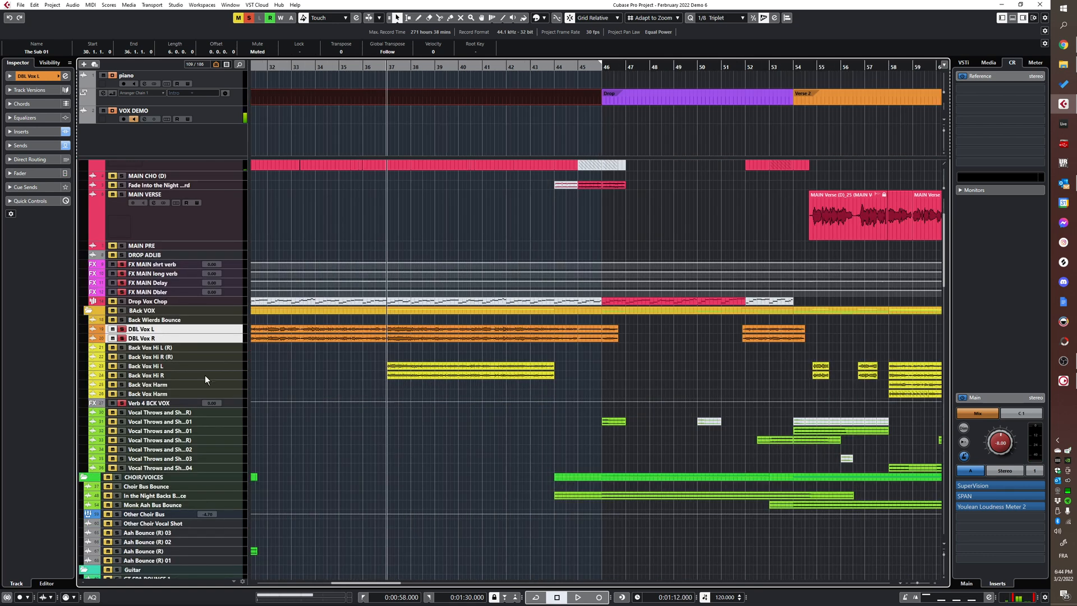
click(218, 368)
shift+click(216, 378)
key(s)
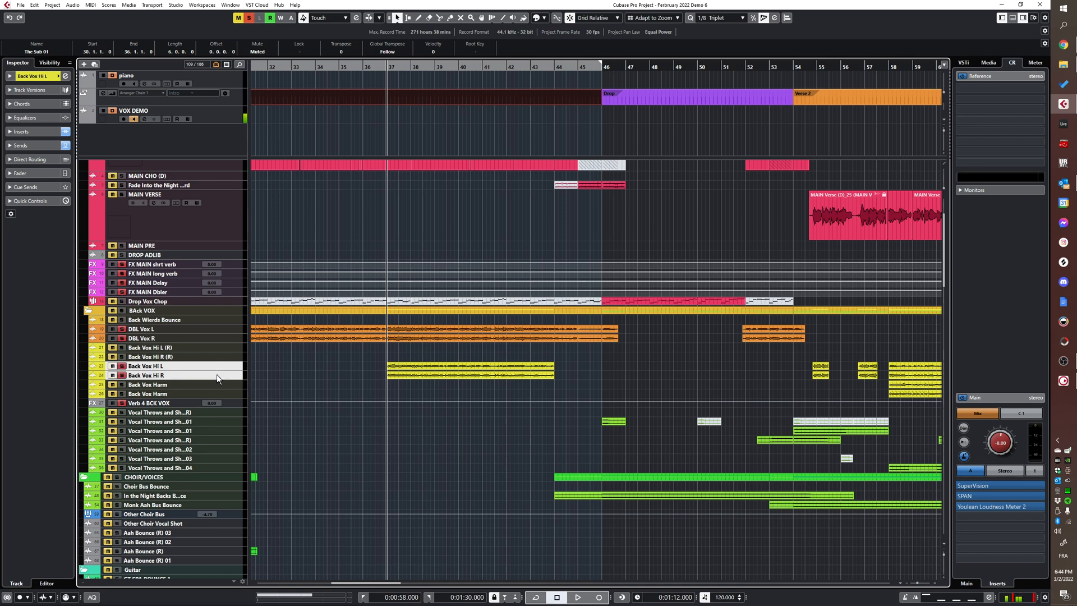
key(space)
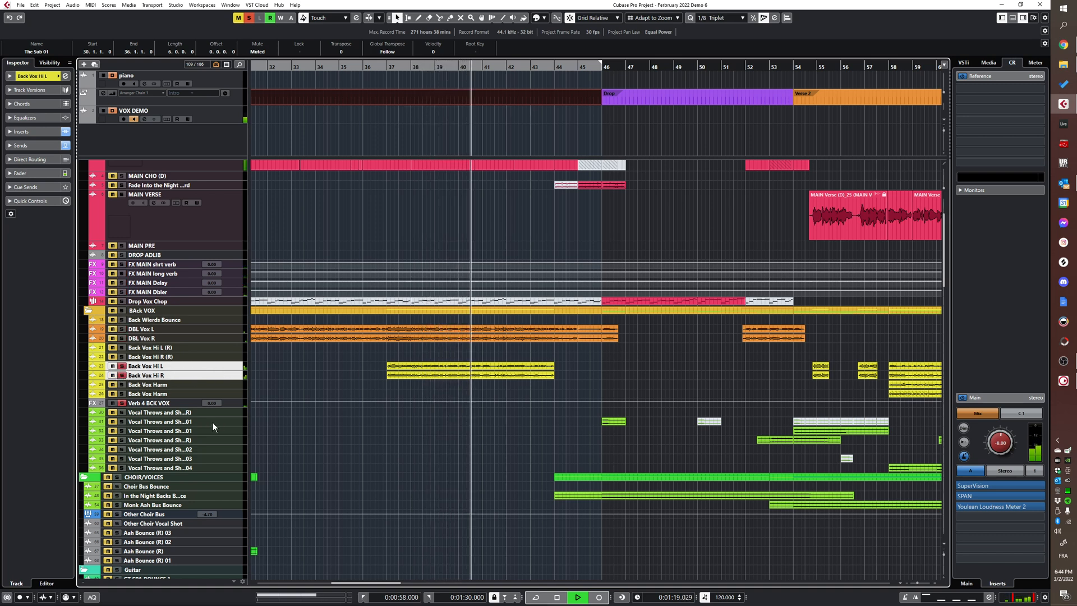
click(230, 405)
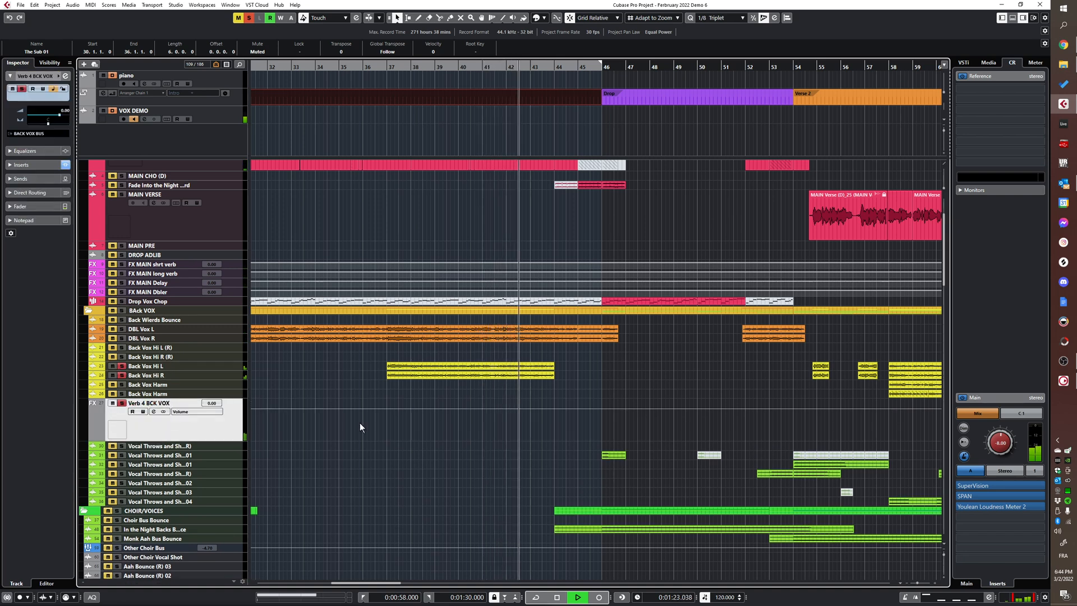
key(space)
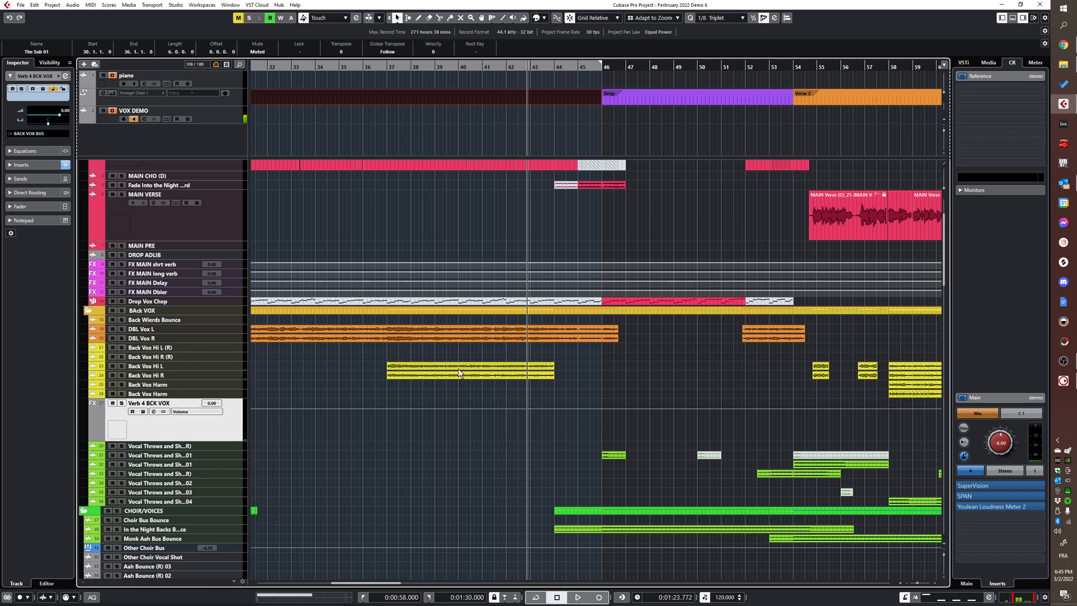
scroll(443, 372, down, 2)
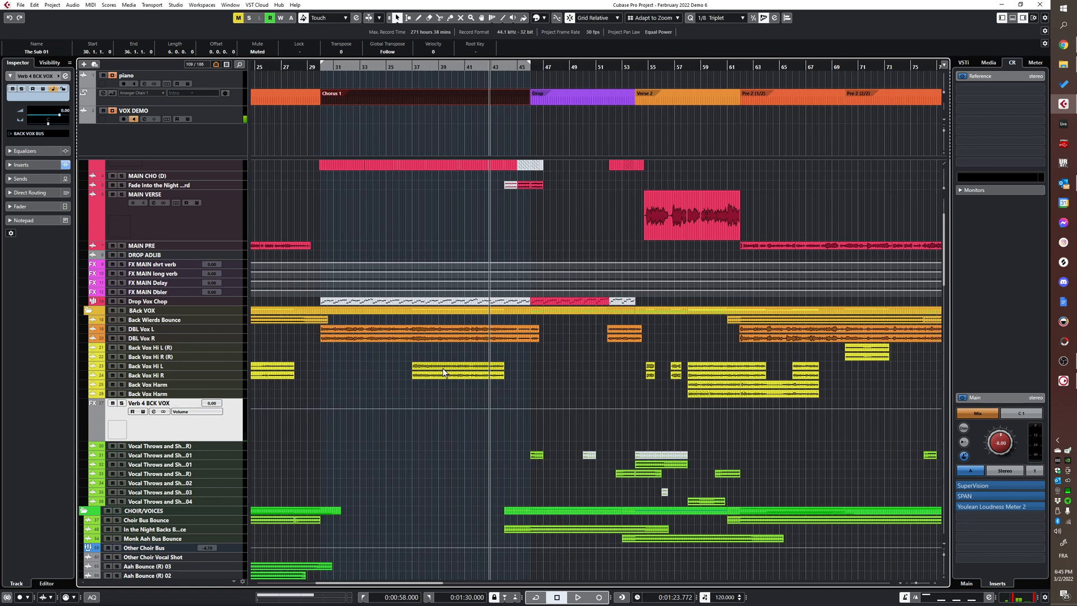
scroll(452, 373, down, 2)
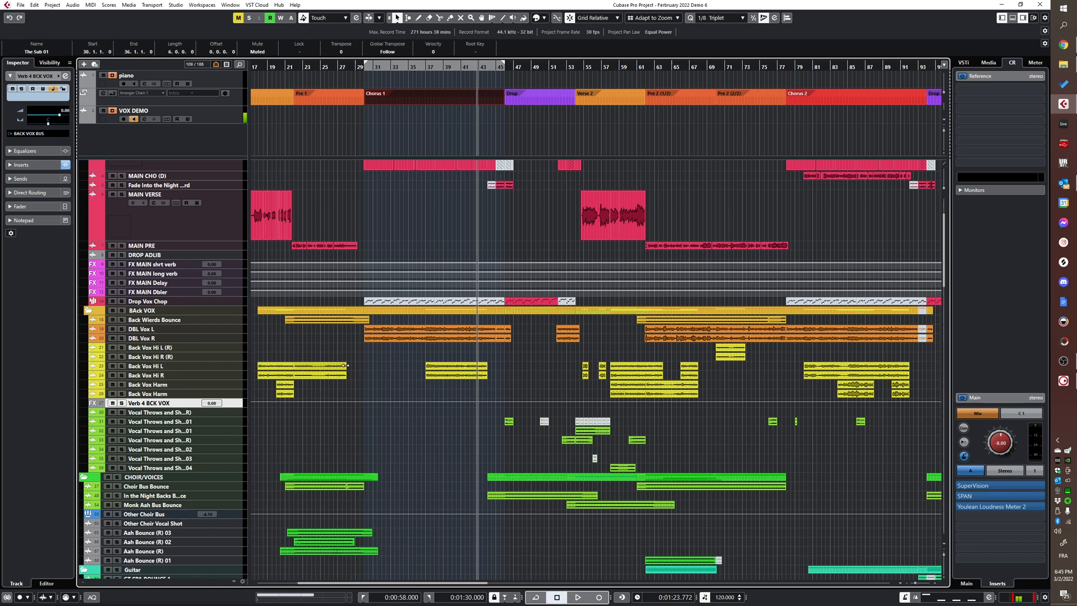
- Solo Blisko Cello Flutter 2 (R), play it from the start of its Chorus 1 clip, and show the track's inserts
scroll(362, 373, down, 8)
scroll(368, 349, up, 2)
click(237, 262)
key(s)
click(429, 264)
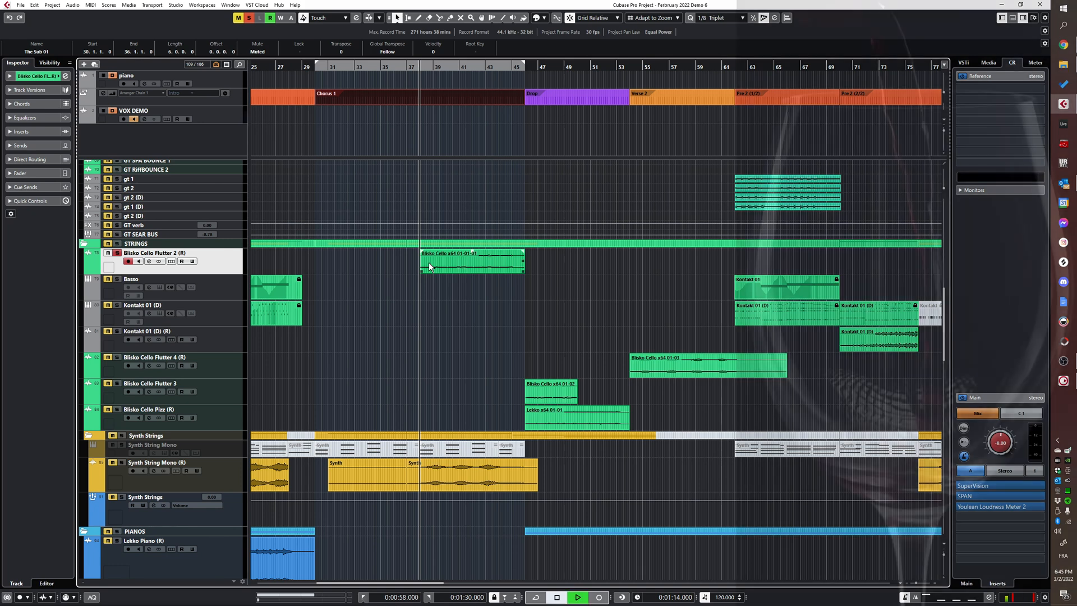
key(space)
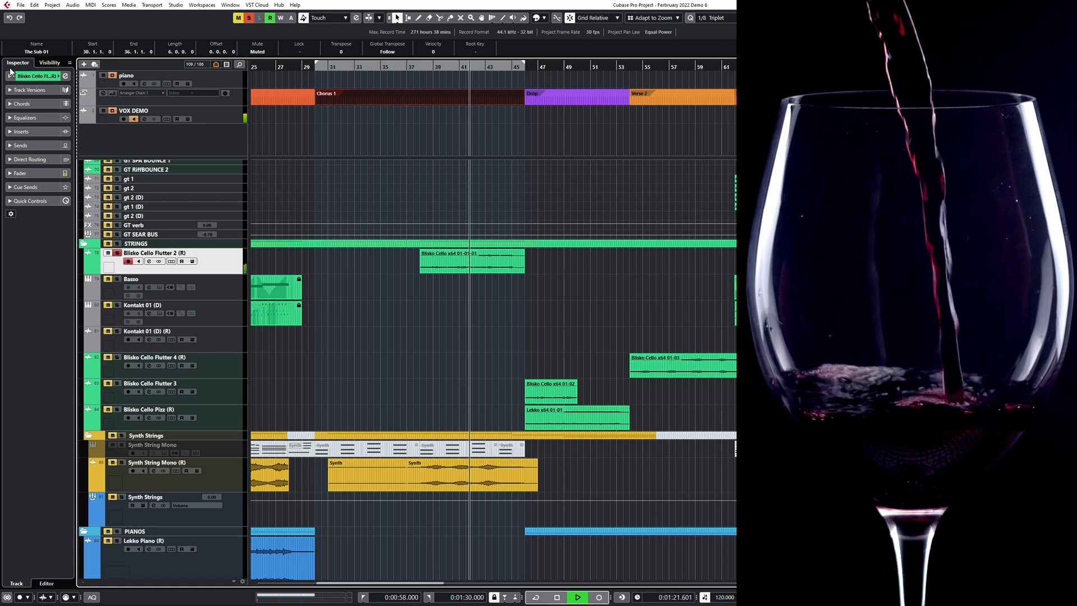
click(35, 131)
key(space)
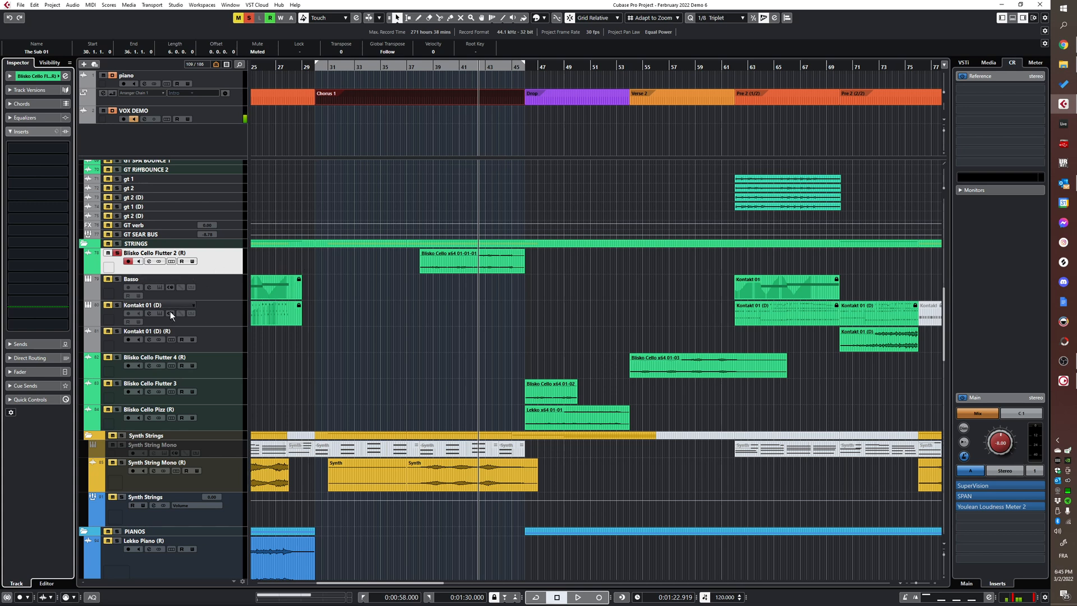
- Solo Synth String Mono (R), play it from the middle of Chorus 1, then stop and clear the solo
scroll(206, 322, down, 5)
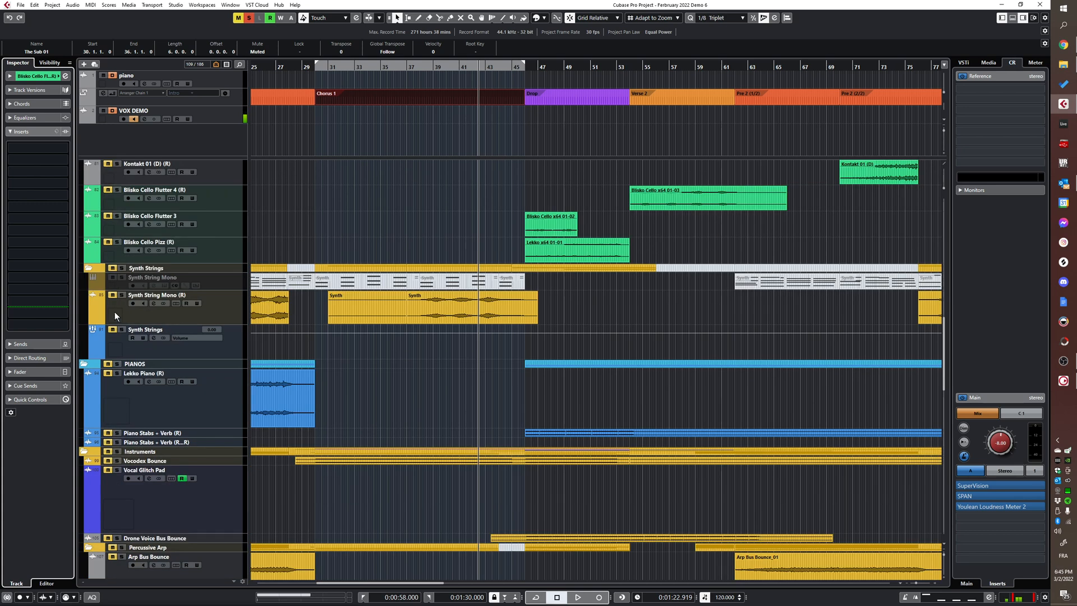
click(429, 310)
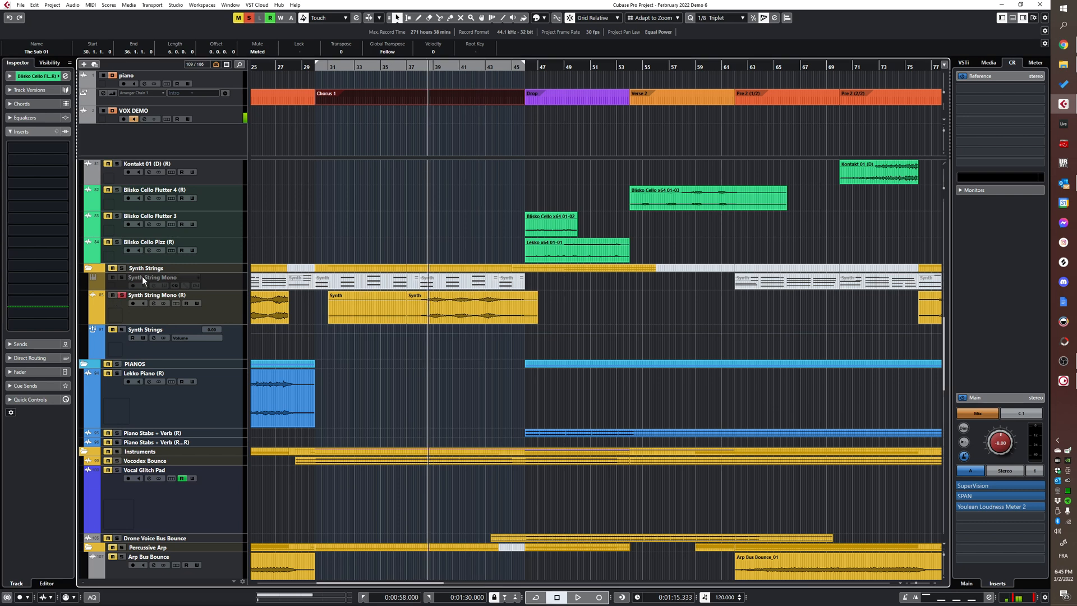
click(141, 302)
click(403, 310)
key(space)
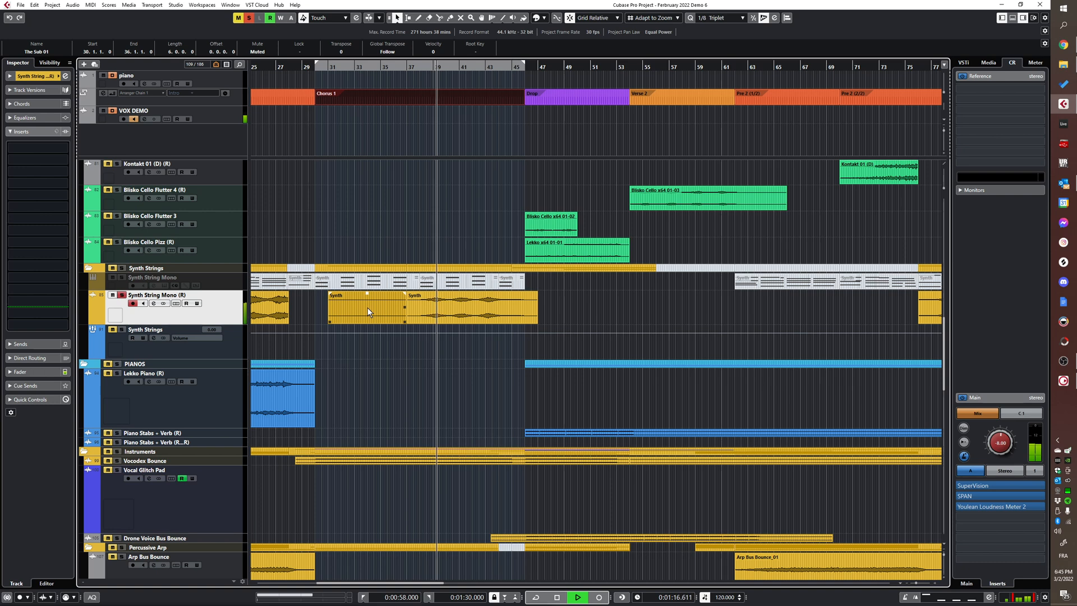
key(space)
click(130, 298)
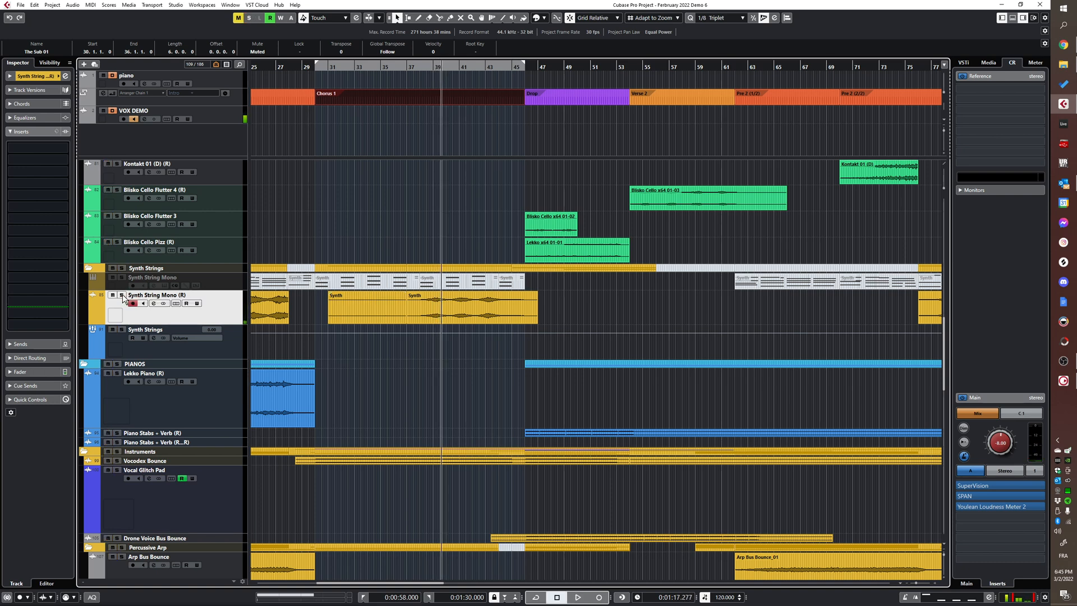
- Solo the Chorus Lead track and play it from the start of Chorus 1
scroll(559, 367, down, 6)
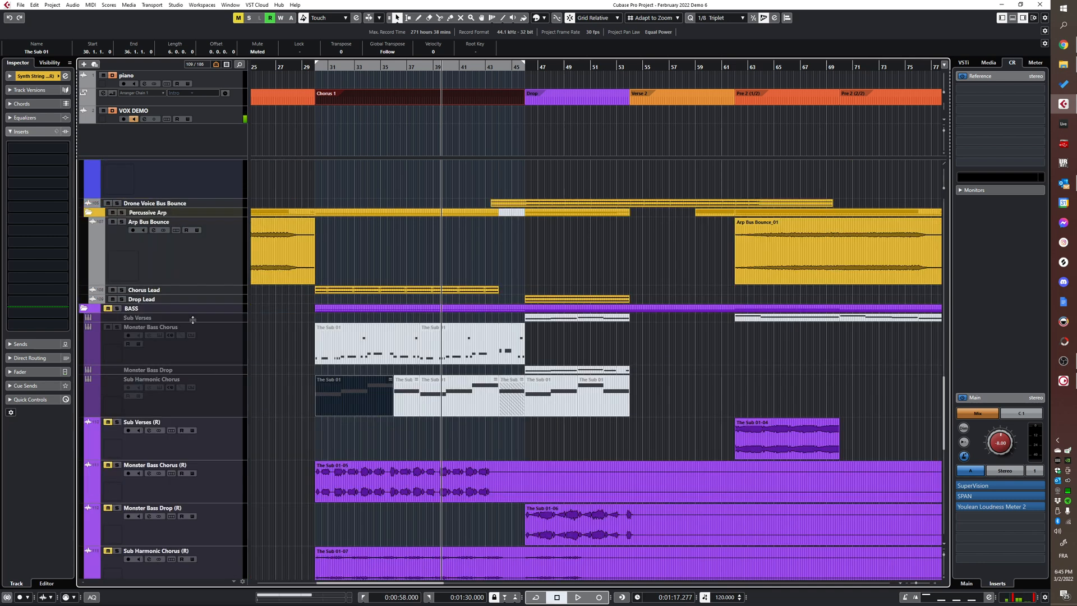
click(176, 291)
scroll(359, 311, up, 3)
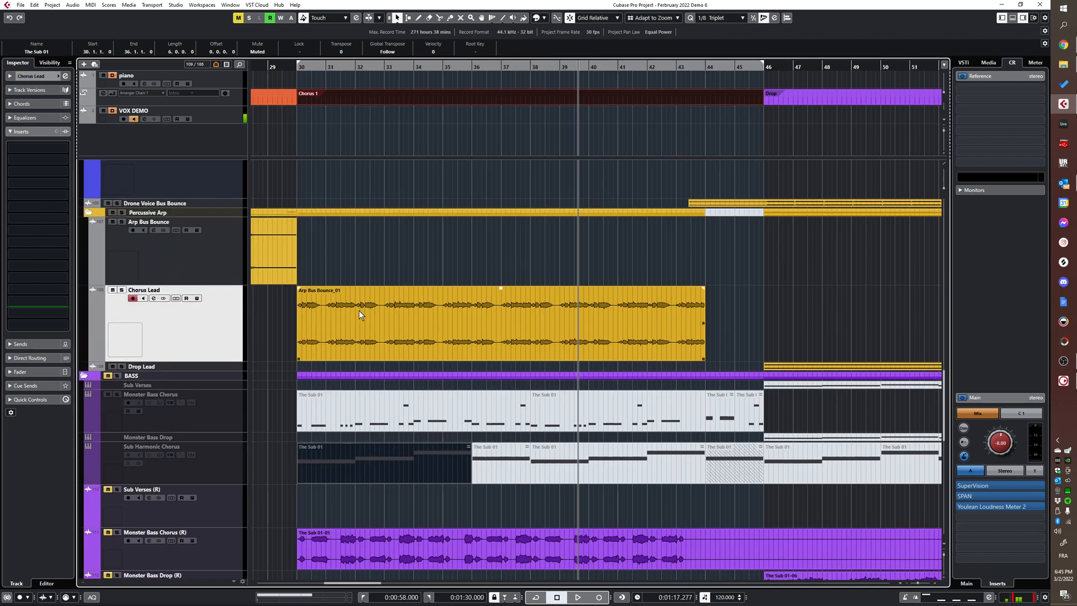
key(KP_1)
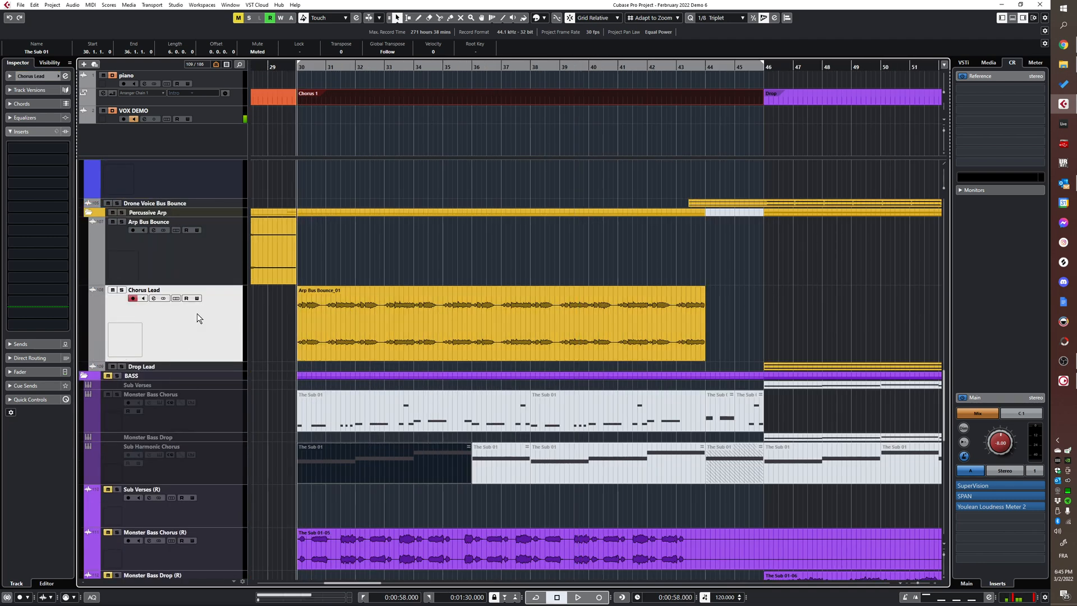
click(122, 290)
key(space)
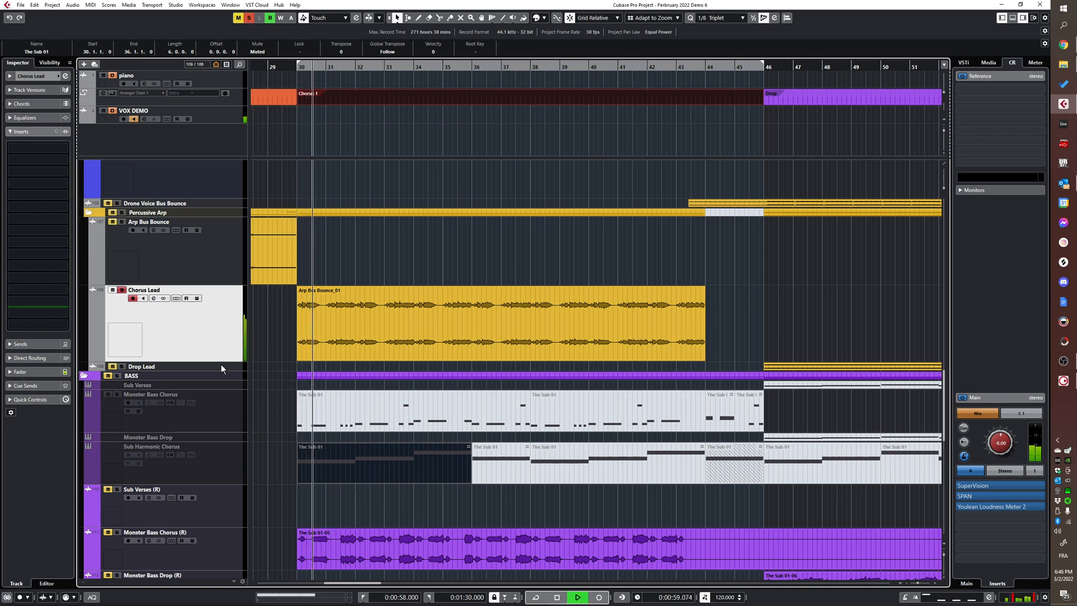
- Select the Vocodex Bounce track to enlarge it during playback, then return to the Chorus Lead track
scroll(326, 335, down, 1)
scroll(355, 323, up, 3)
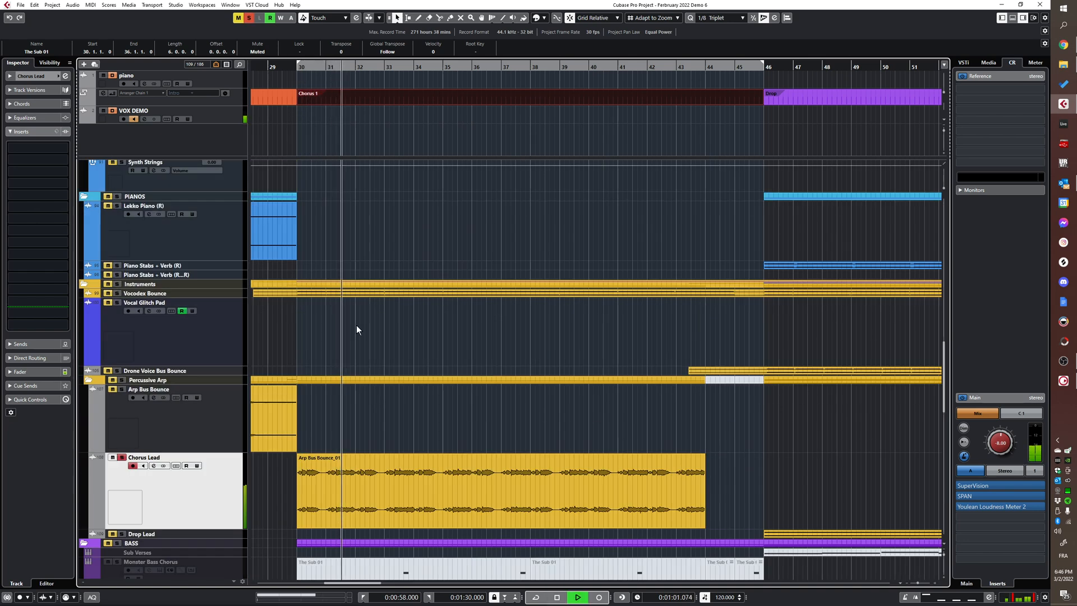
click(216, 293)
scroll(337, 355, down, 1)
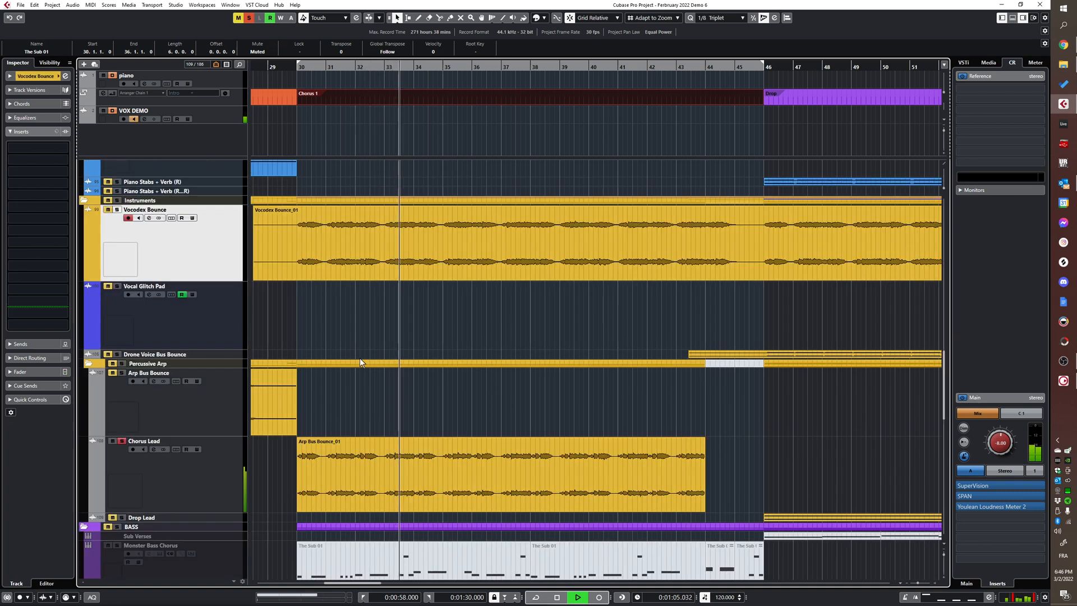
scroll(359, 358, left, 5)
scroll(345, 431, down, 2)
click(240, 464)
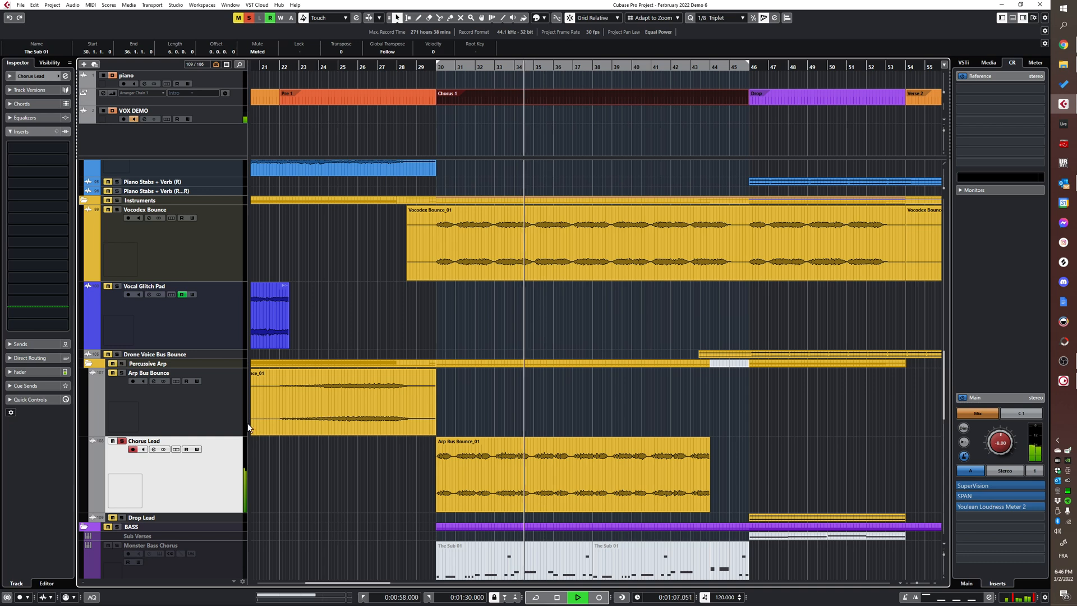
- Stop playback and show the hidden SLK instrument tracks of the Percussive Arp folder
key(space)
click(49, 63)
click(10, 104)
- Solo the Vocodex Bounce track, play it briefly from the start of Chorus 1, and select the track
scroll(444, 415, up, 5)
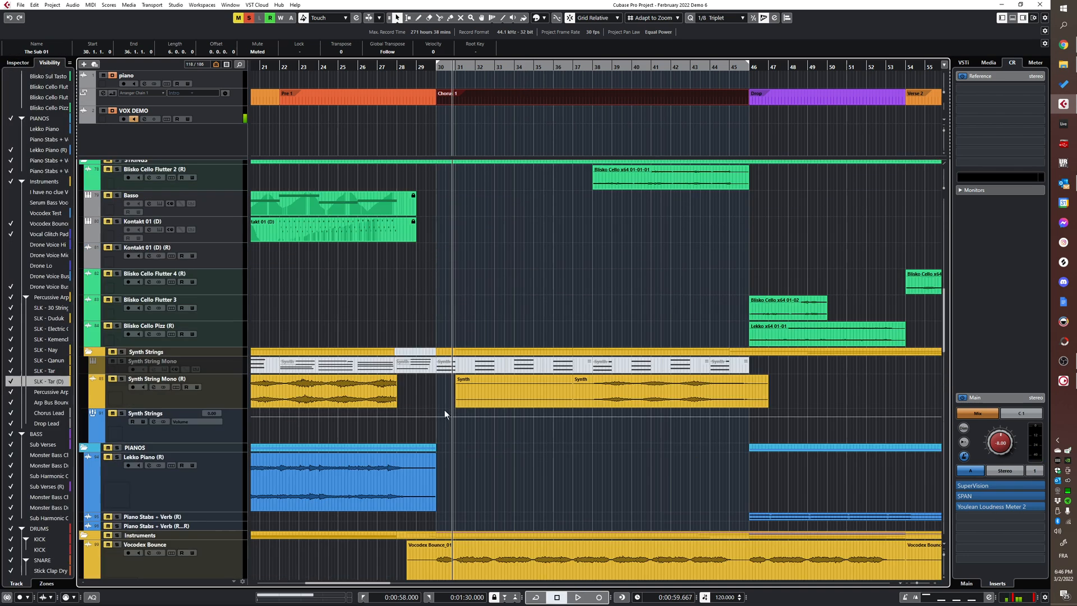
scroll(477, 398, down, 2)
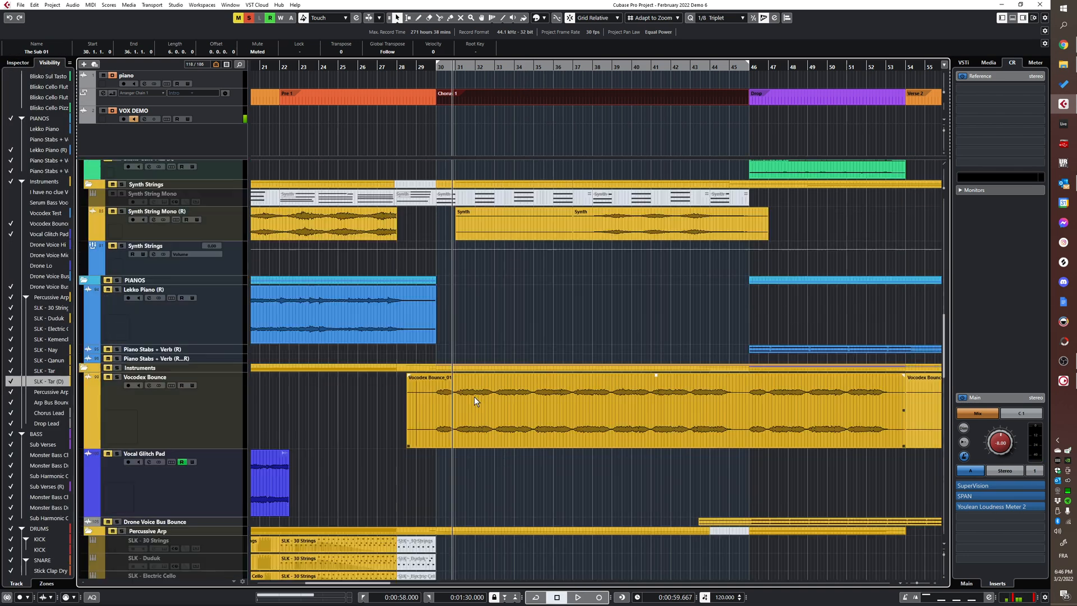
click(117, 377)
scroll(545, 444, down, 1)
key(KP_1)
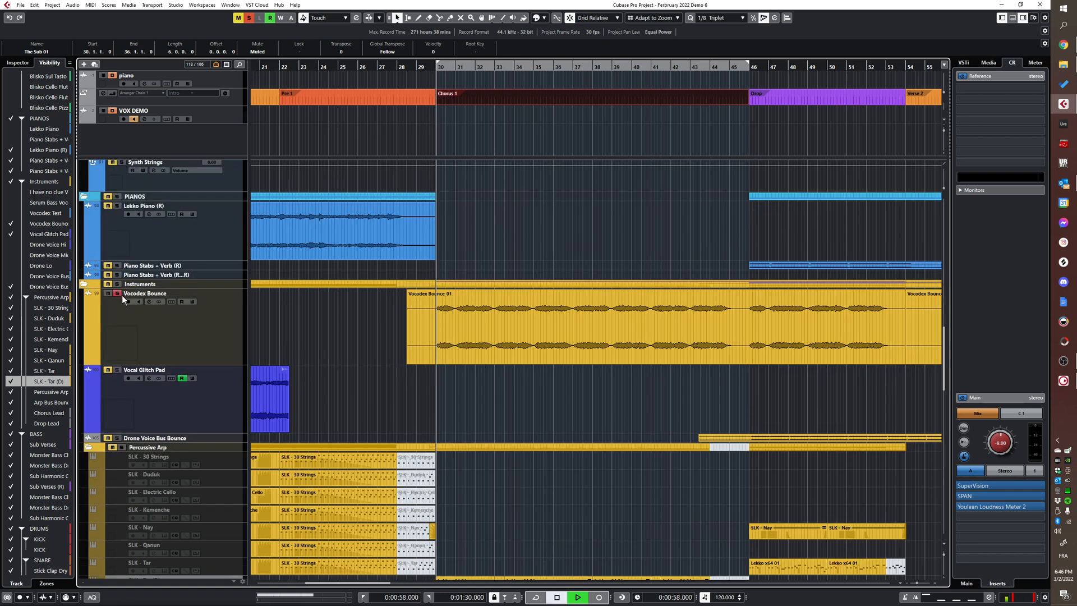
key(space)
click(188, 346)
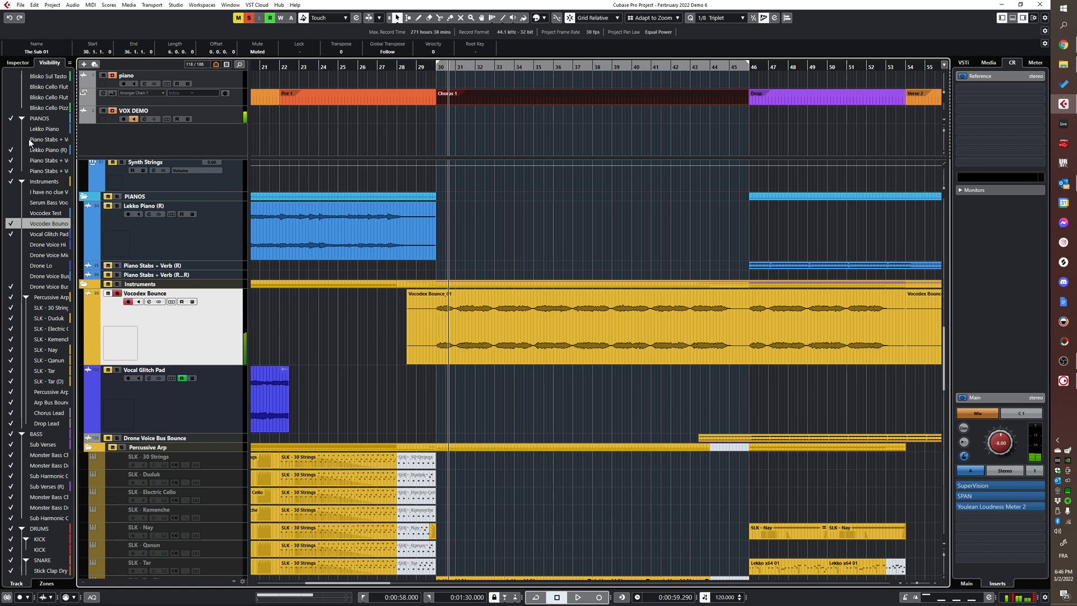
- Show the hidden tracks I have no clue Vocodex, Serum Bass Vocodex and Vocodex Test in the Instruments folder
click(19, 63)
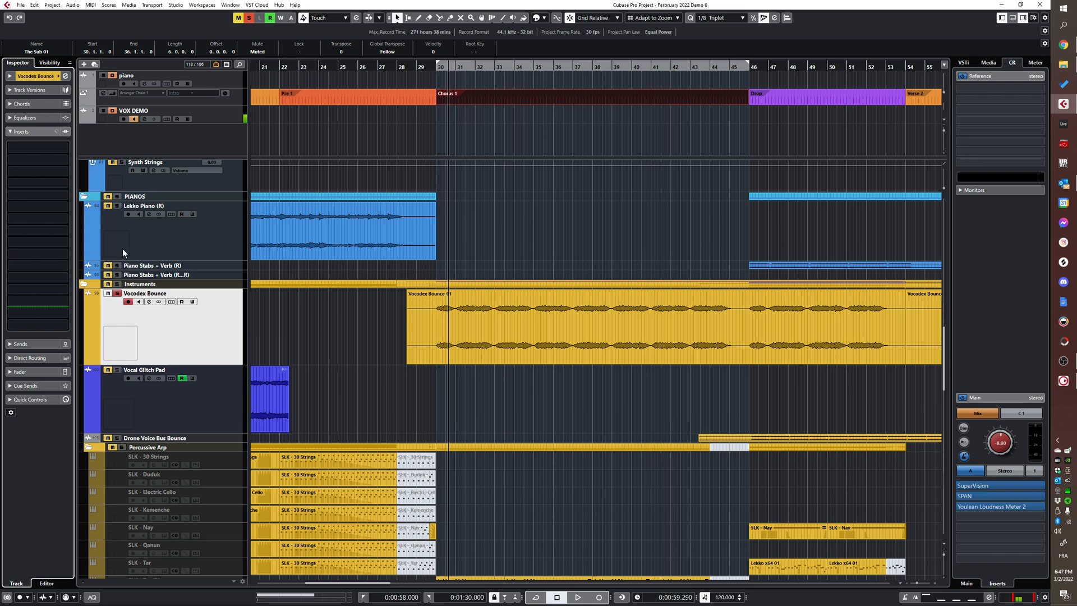
click(48, 63)
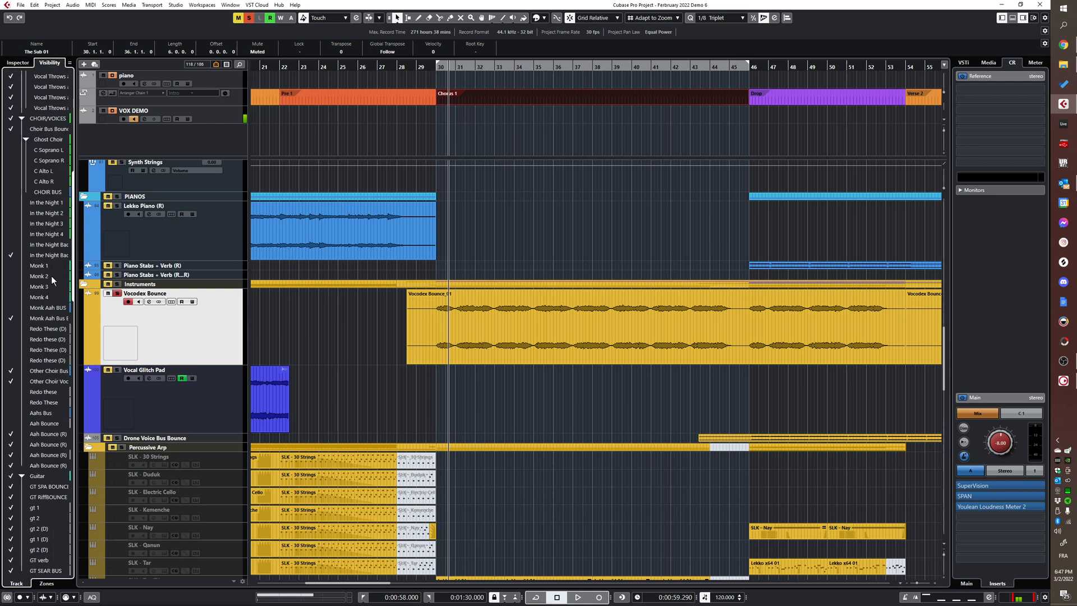
click(50, 281)
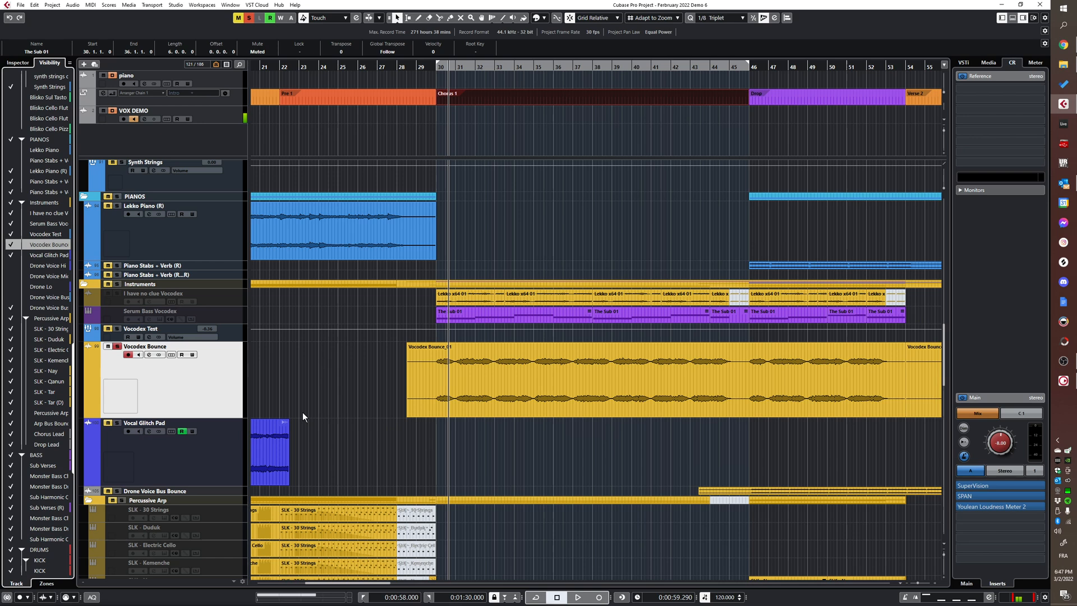
- Solo the Vocodex Test track, open its Vocodex insert, and move the plug-in window clear of the track list
click(233, 335)
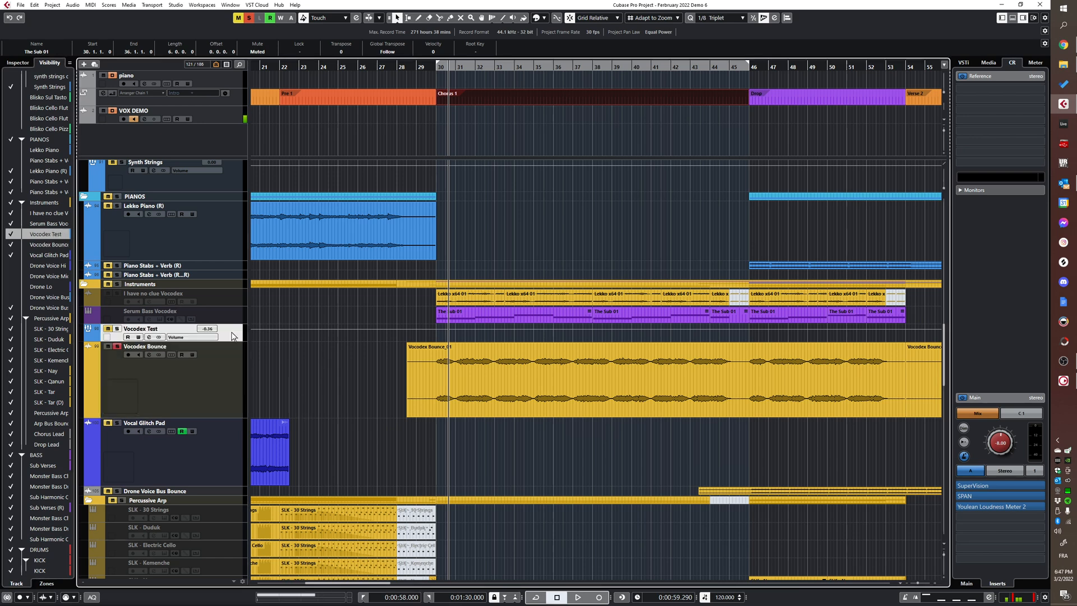
click(210, 365)
click(170, 329)
click(19, 63)
click(35, 166)
click(22, 119)
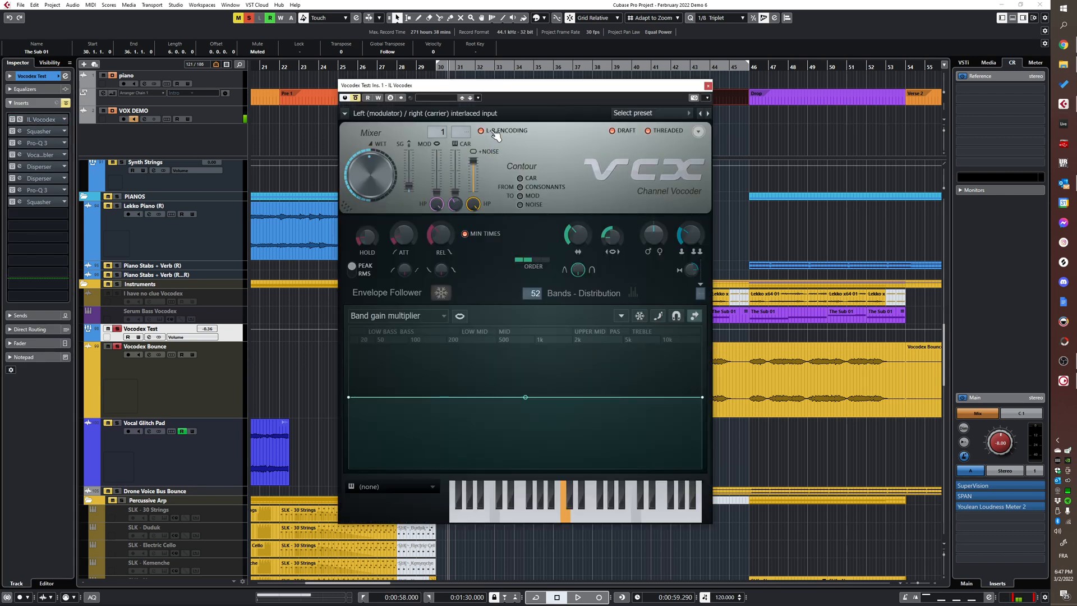
drag(500, 86, 632, 89)
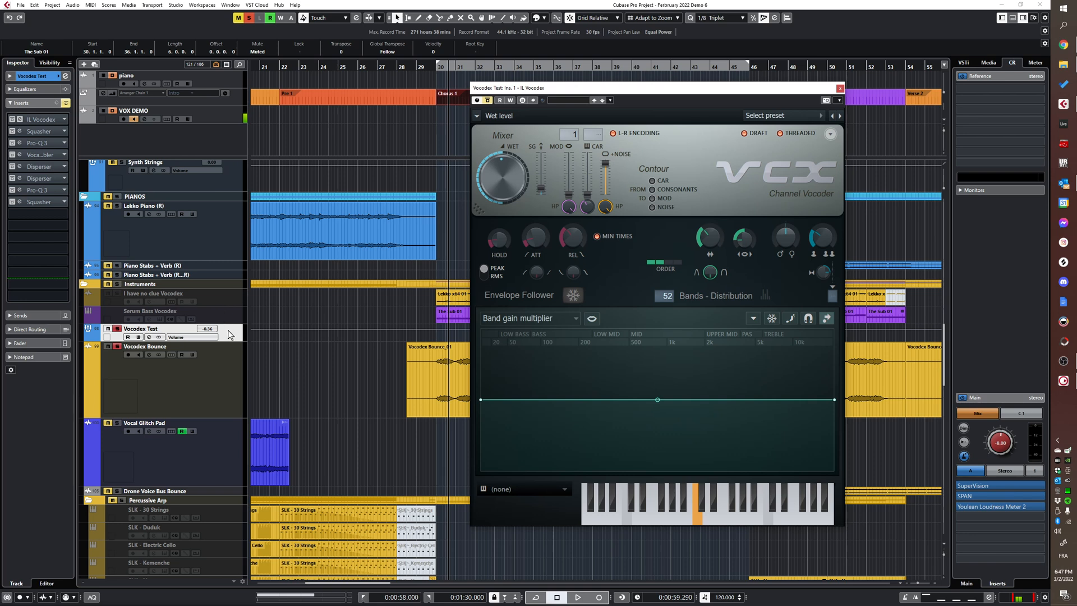
- Select the disabled I have no clue Vocodex and Serum Bass Vocodex tracks and enable both
click(226, 303)
click(226, 316)
click(232, 299)
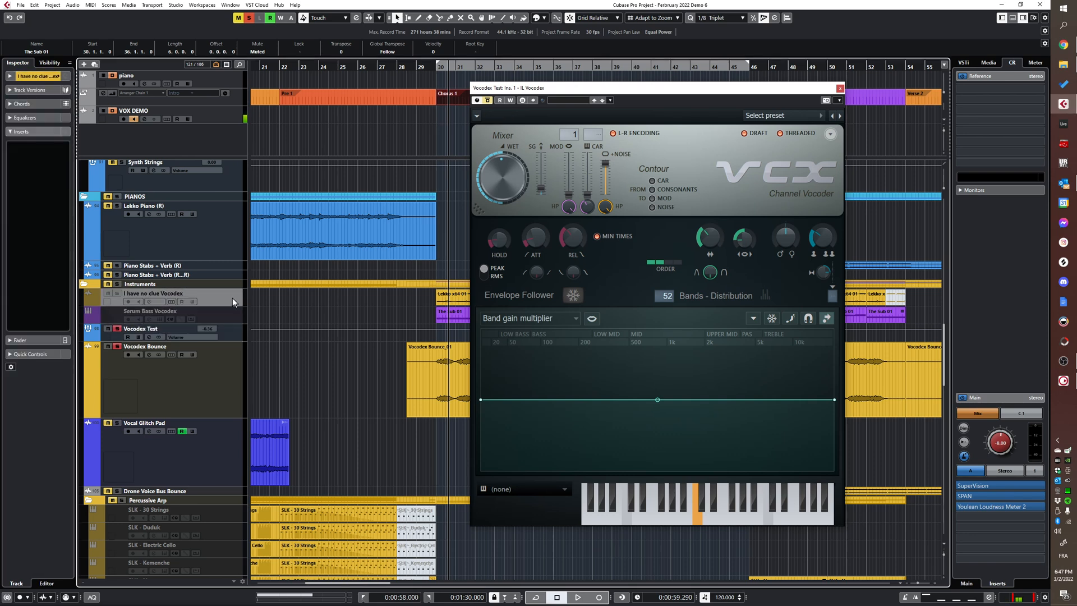
click(230, 312)
scroll(339, 311, down, 2)
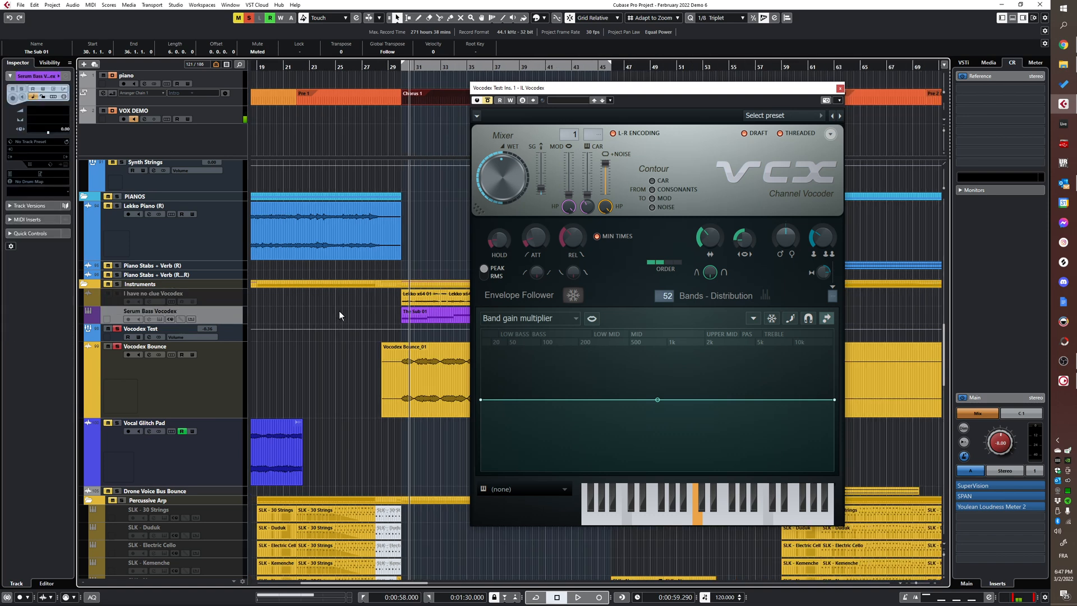
click(219, 296)
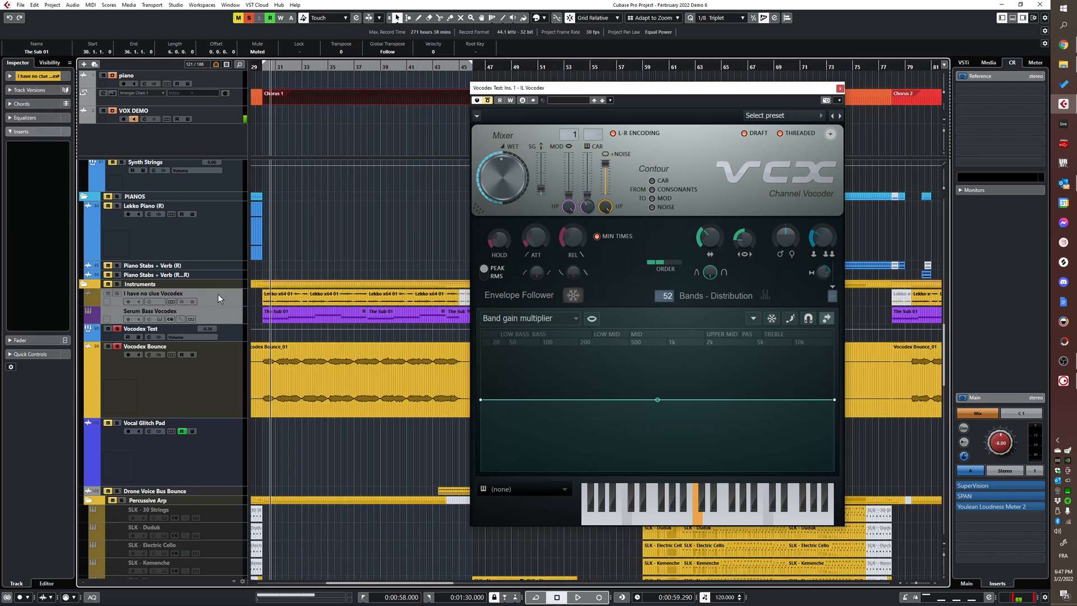
click(315, 318)
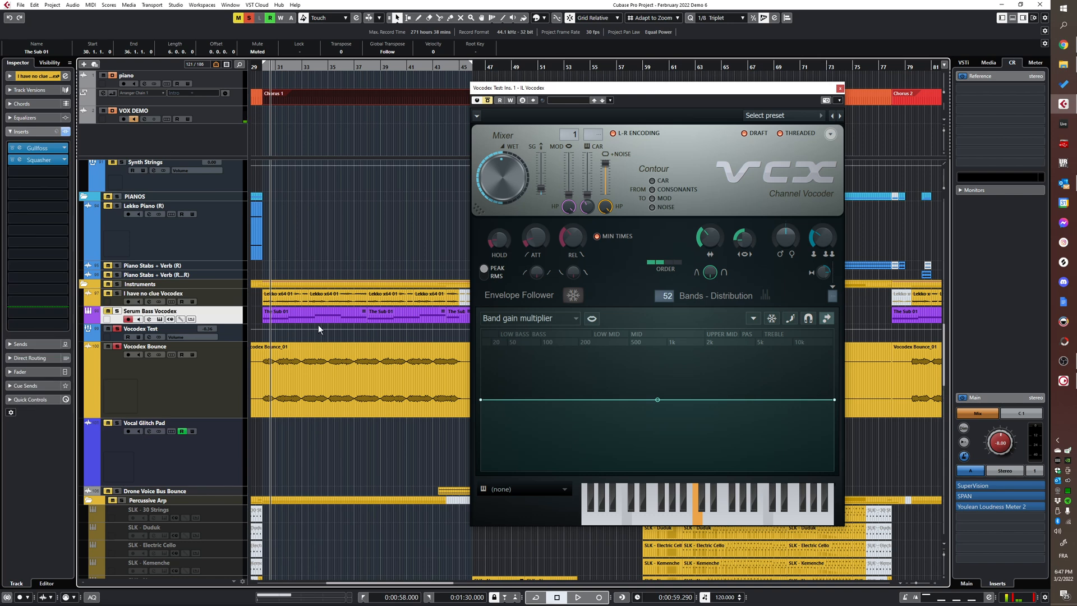
- Solo Serum Bass Vocodex, play it in Chorus 1, open its Serum instrument, and stop playback
scroll(292, 309, down, 2)
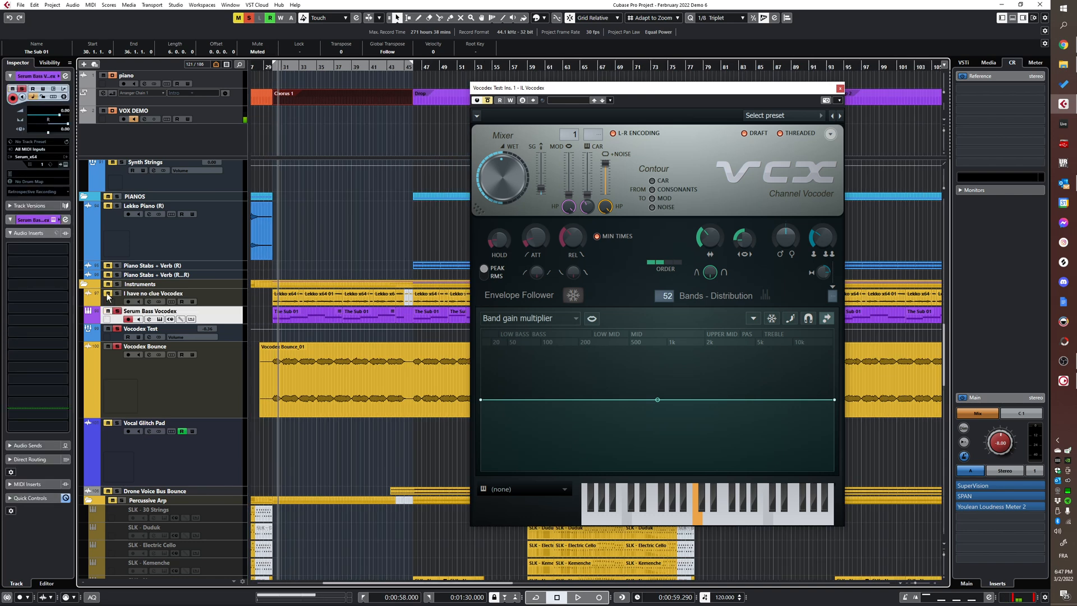
key(space)
scroll(178, 226, up, 2)
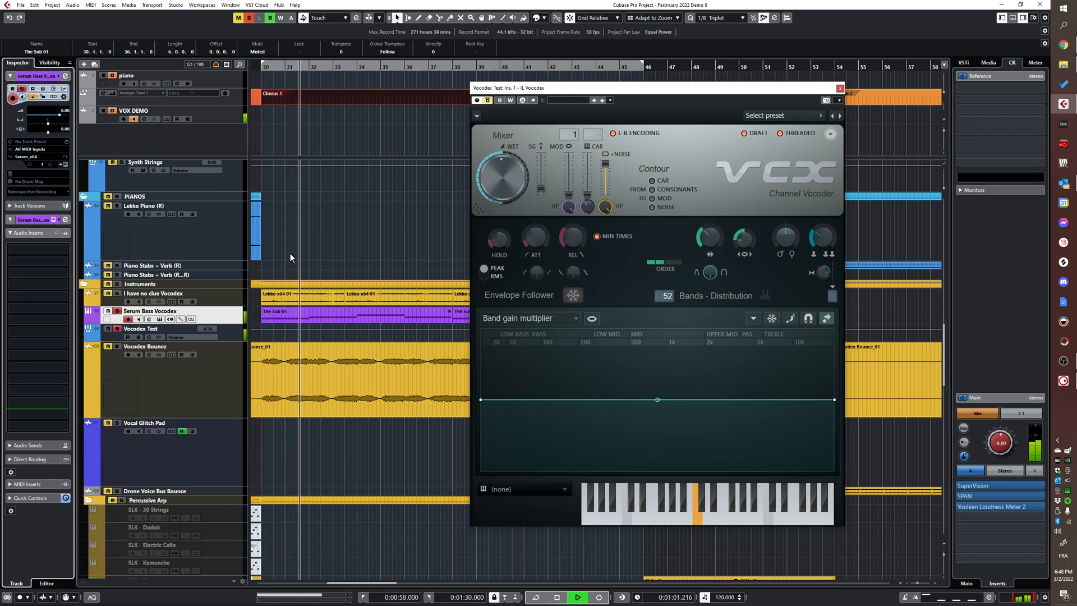
click(54, 220)
key(space)
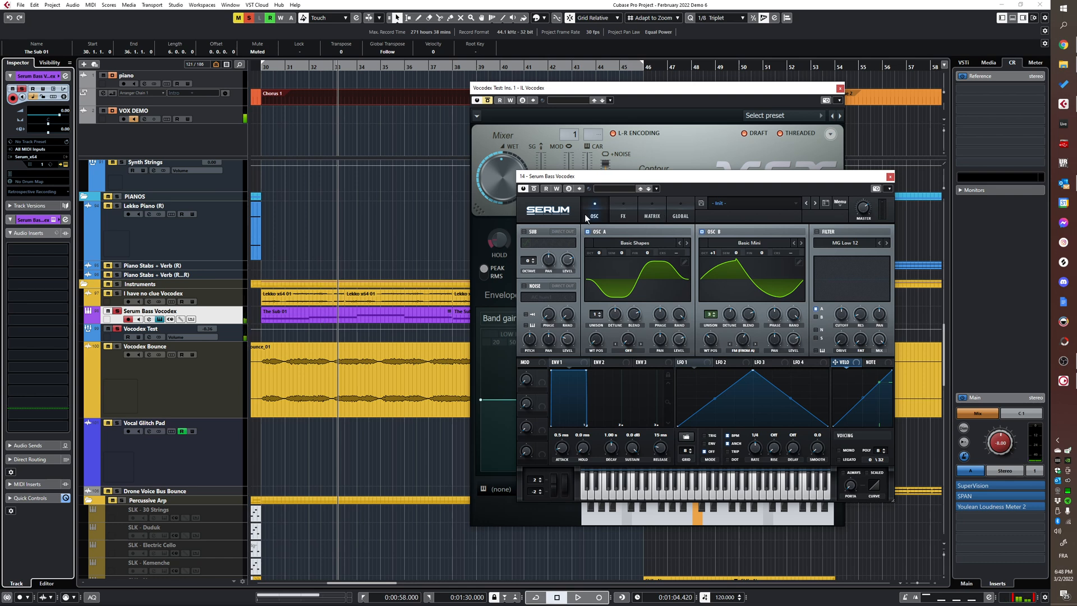
- Play from the start of Chorus 1 while switching Serum's OSC A and OSC B off and on, then inspect its FX page
key(KP_1)
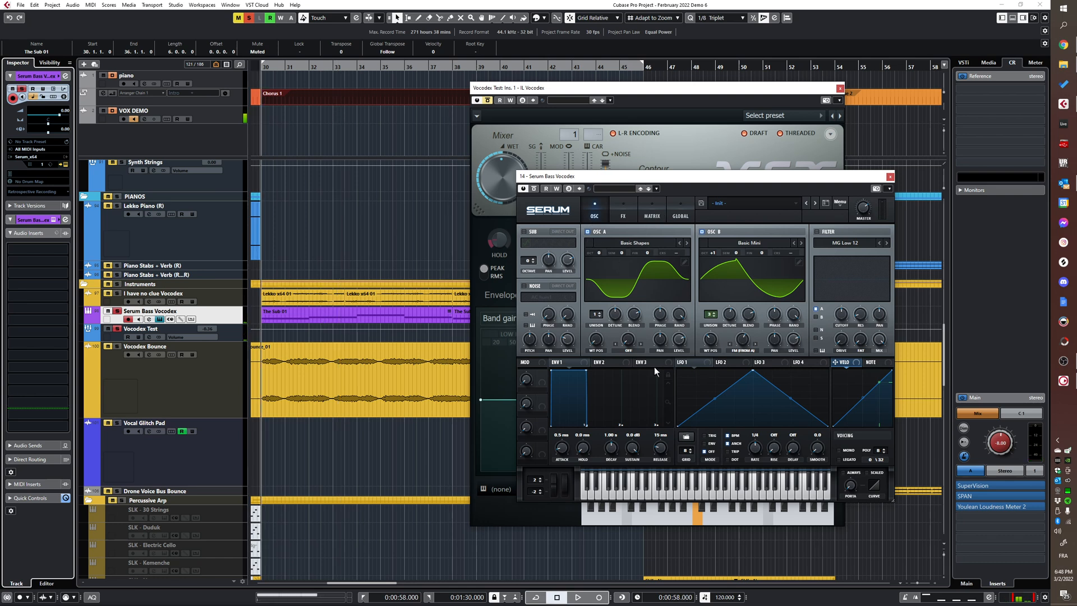
key(space)
click(587, 231)
click(587, 231)
click(700, 231)
click(699, 231)
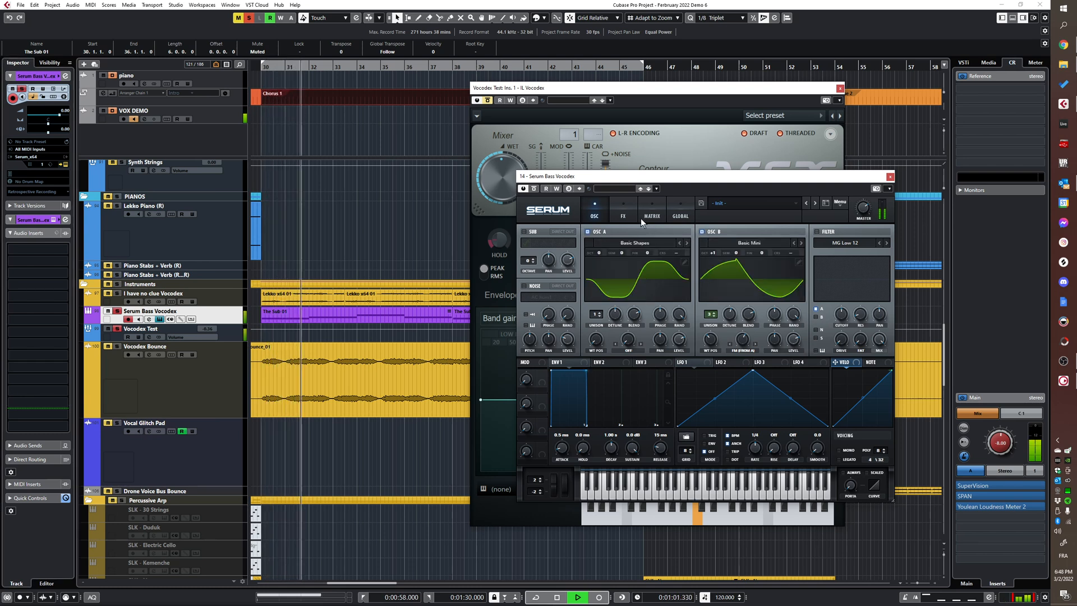
key(space)
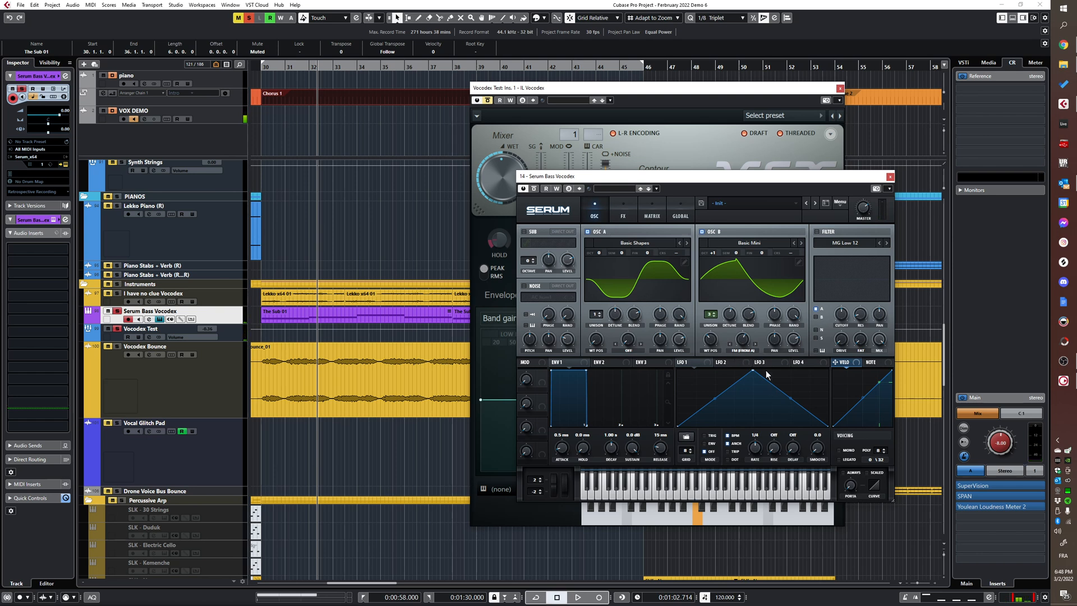
click(620, 210)
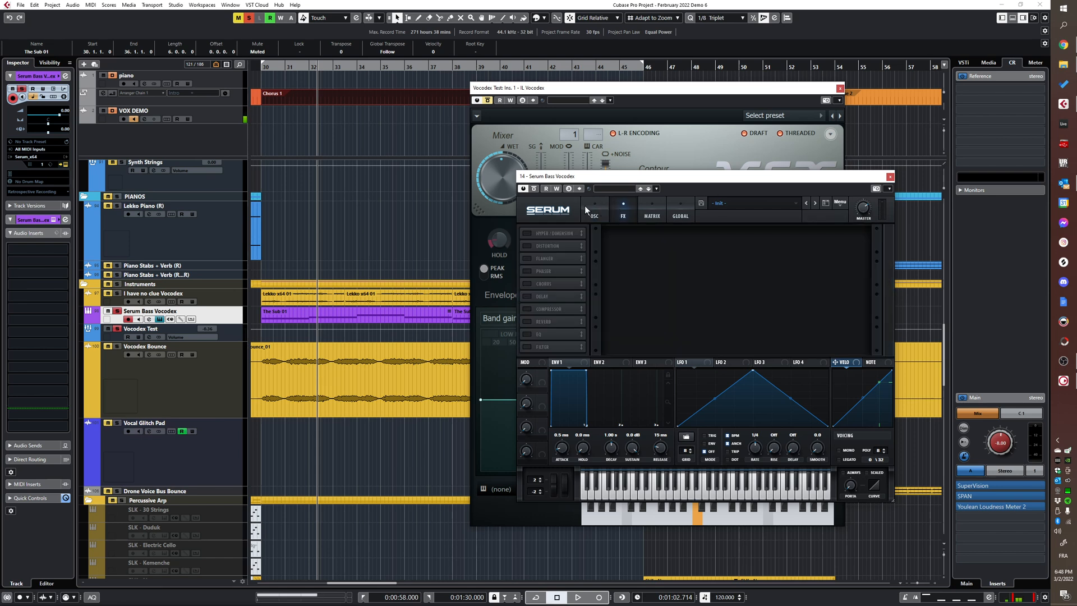
- Close Serum, then expand the I have no clue Vocodex track's settings and play it from the start of Chorus 1
click(592, 209)
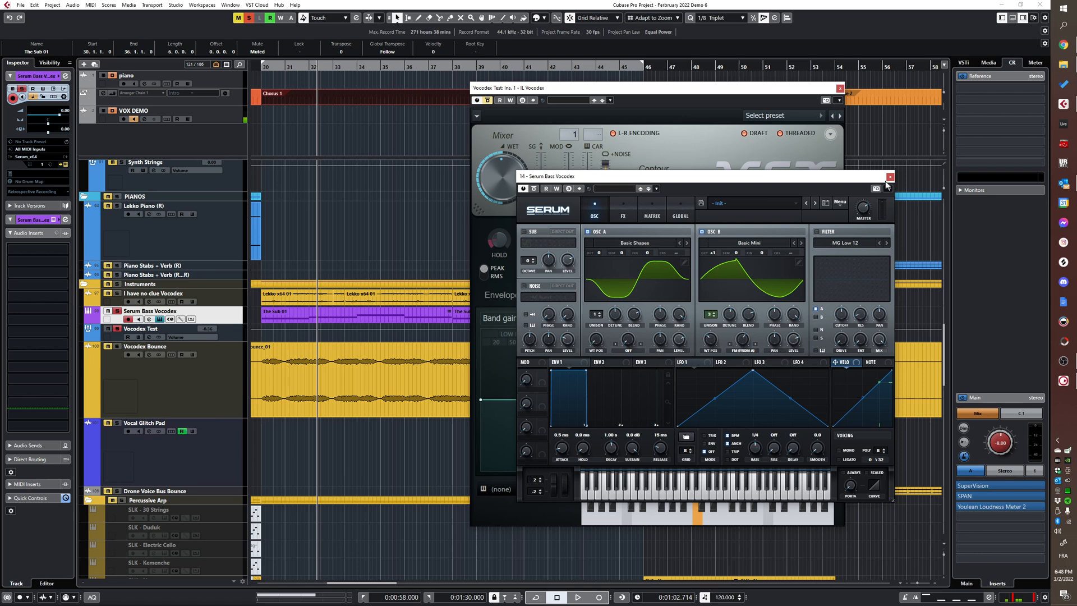
click(890, 177)
click(220, 301)
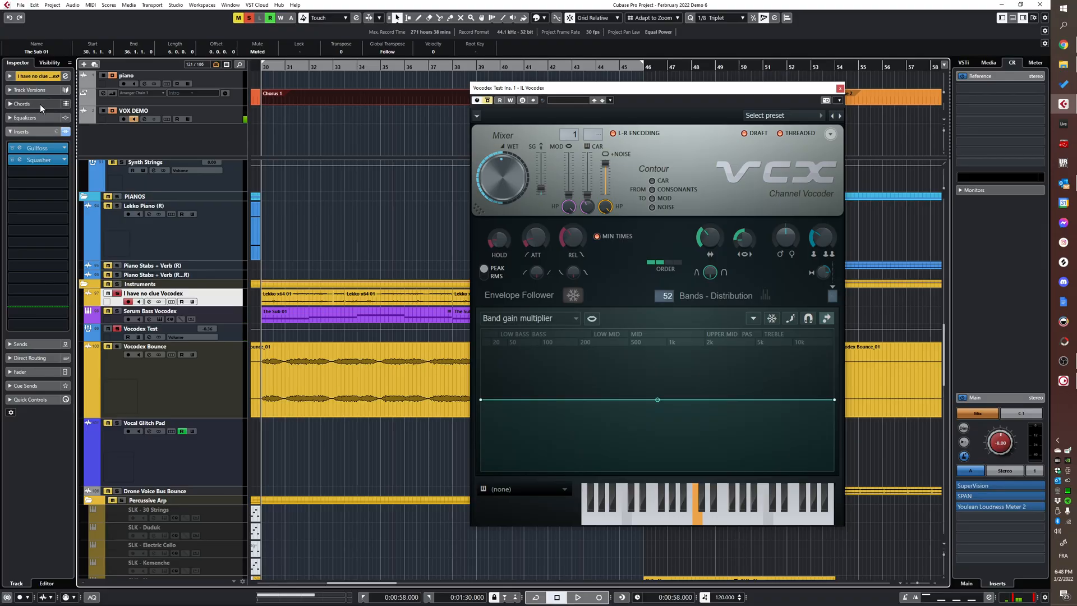
click(38, 76)
key(space)
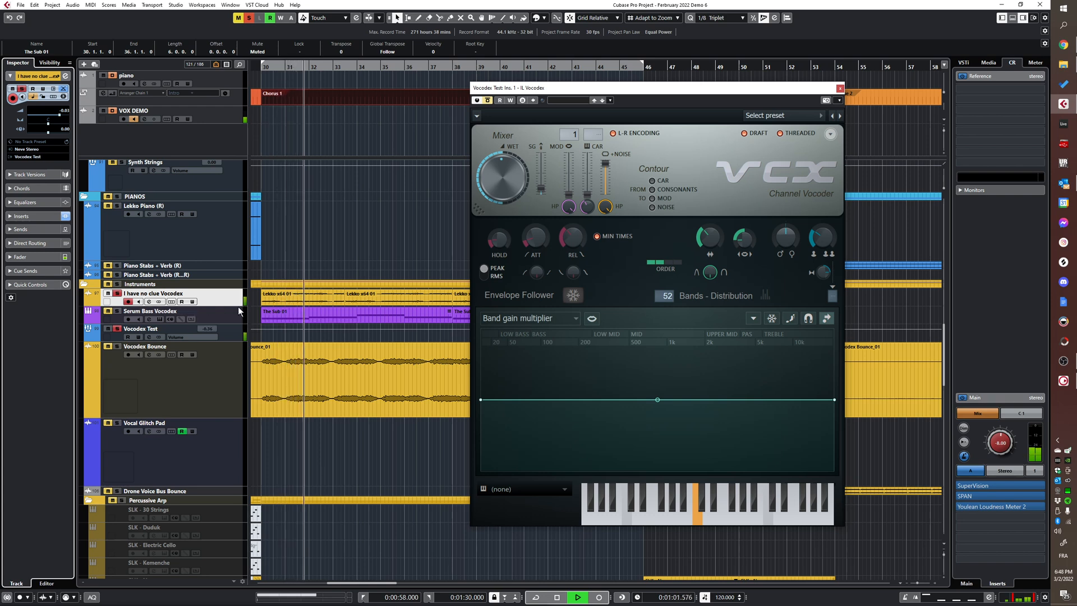
key(space)
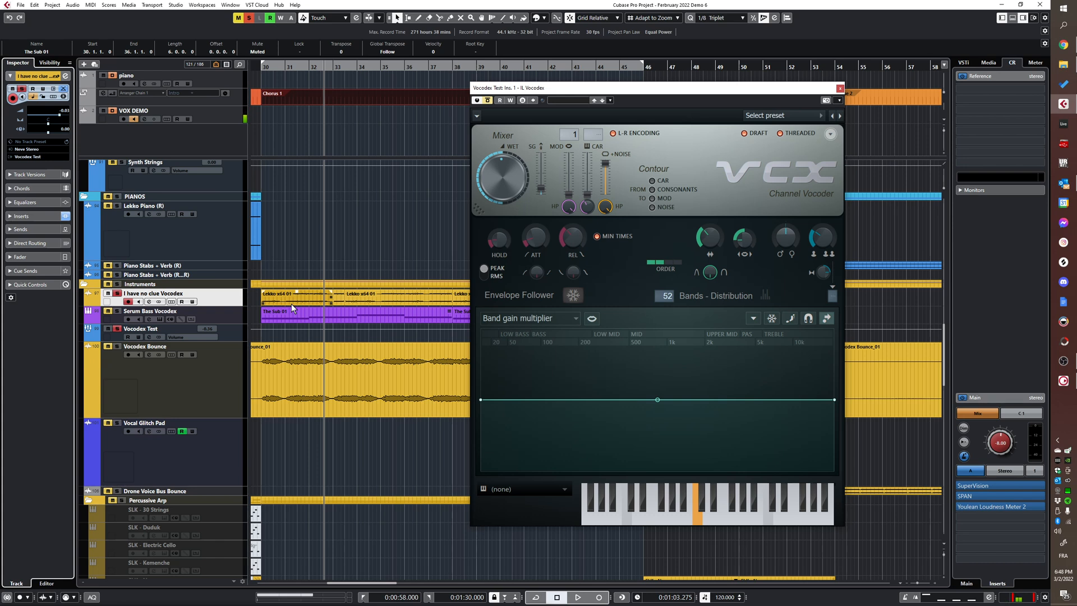
key(space)
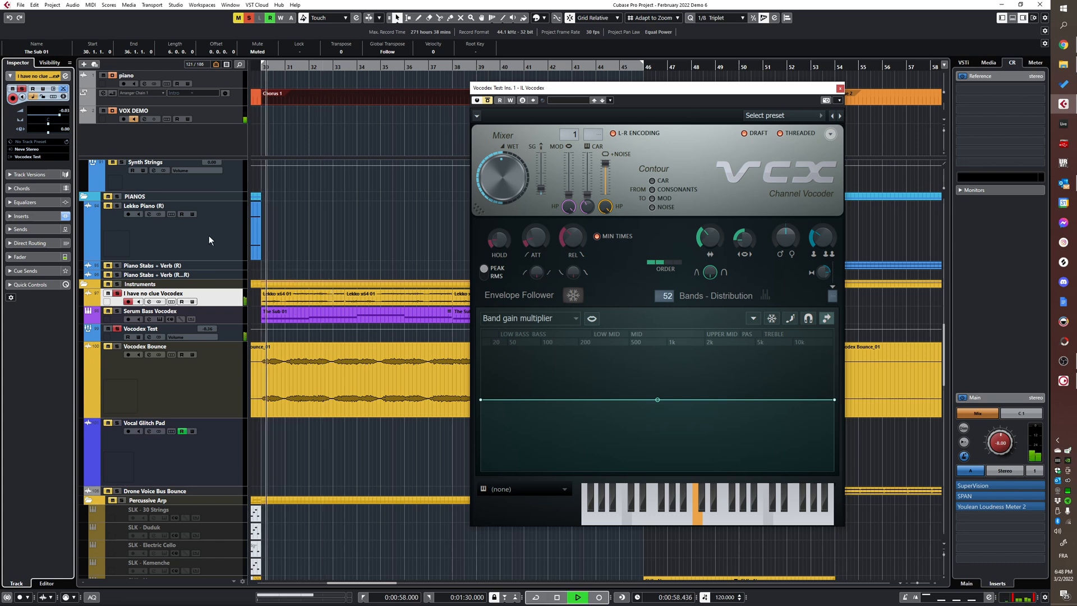
key(space)
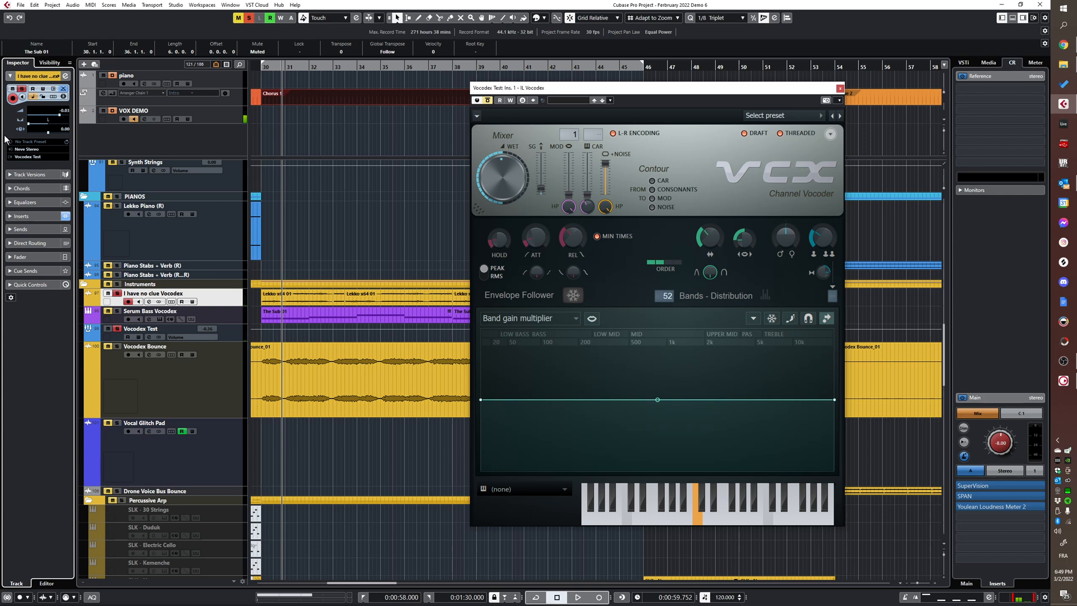
- Activate the Vocodex insert on the Vocodex Test track and play it from the start of Chorus 1
click(232, 335)
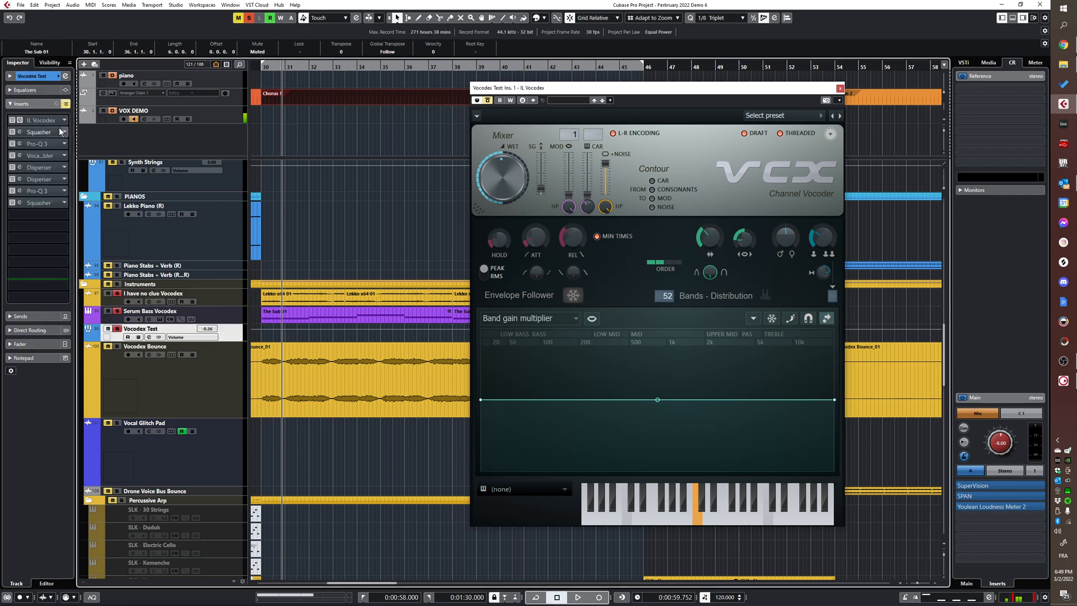
click(14, 122)
key(space)
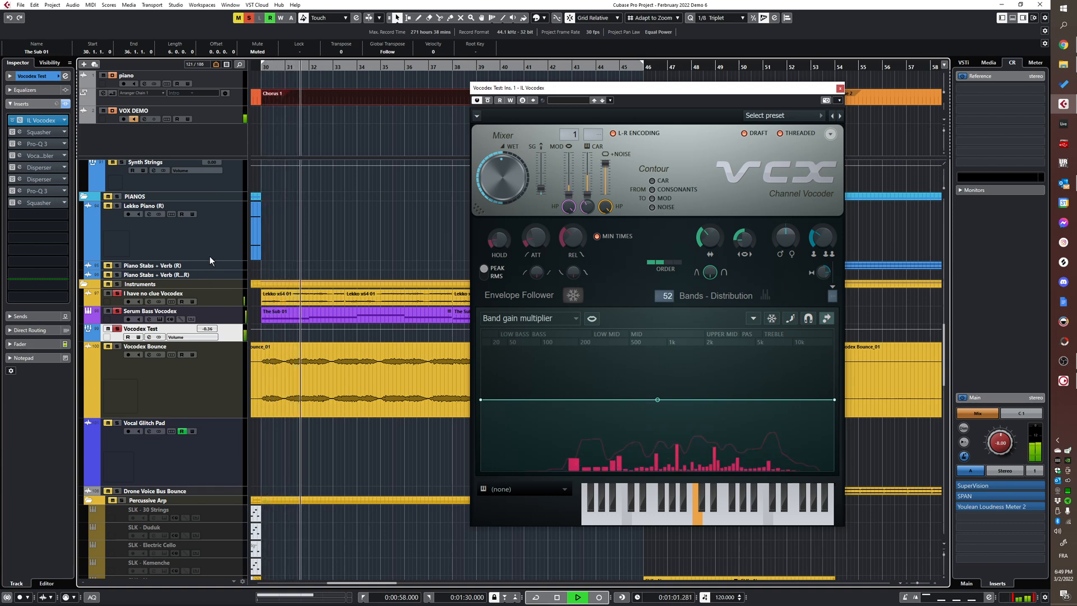
key(space)
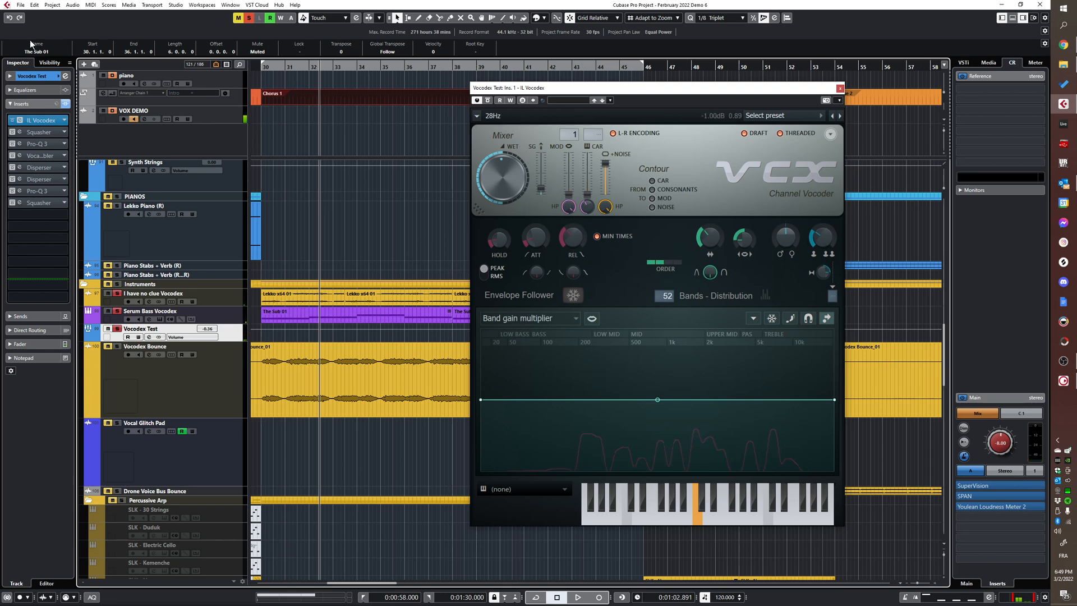
- Enable the first Squasher, first Pro-Q 3 and Vocal Doubler inserts on Vocodex Test during playback, inspecting the EQ and doubler
key(space)
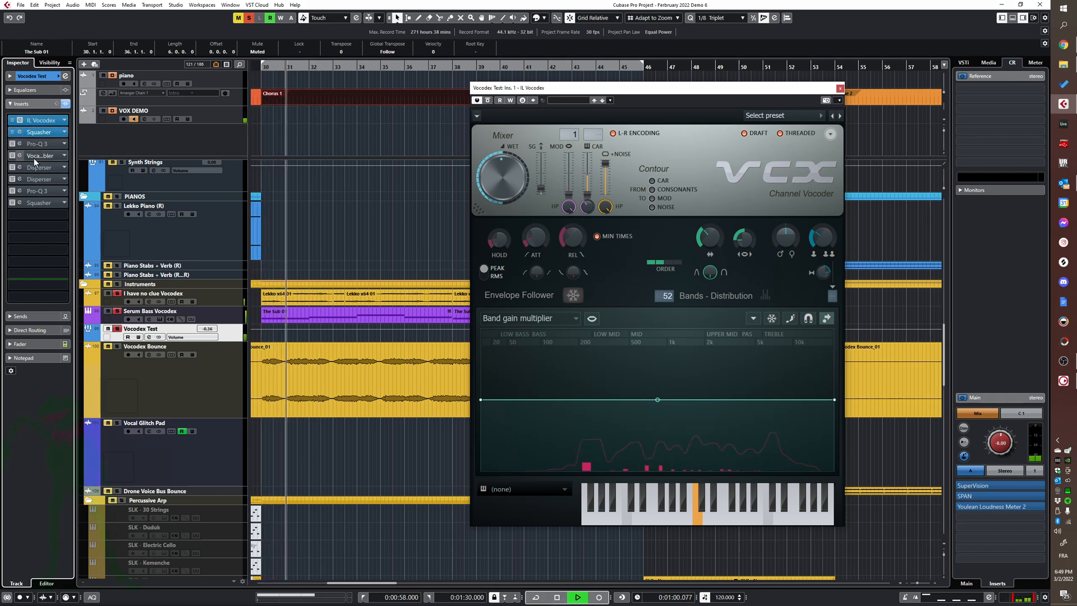
click(19, 144)
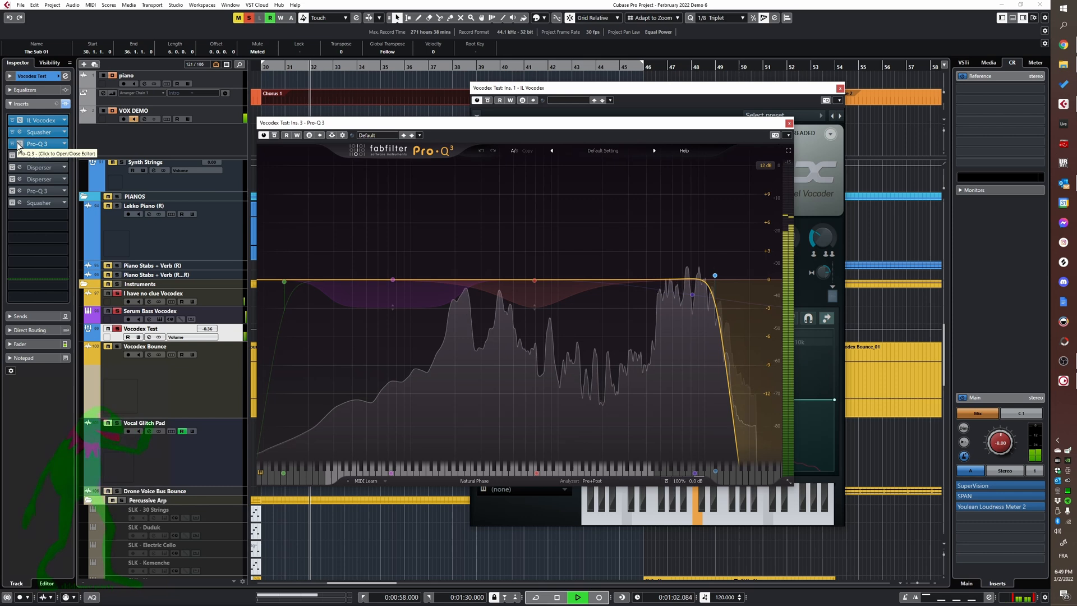
click(19, 144)
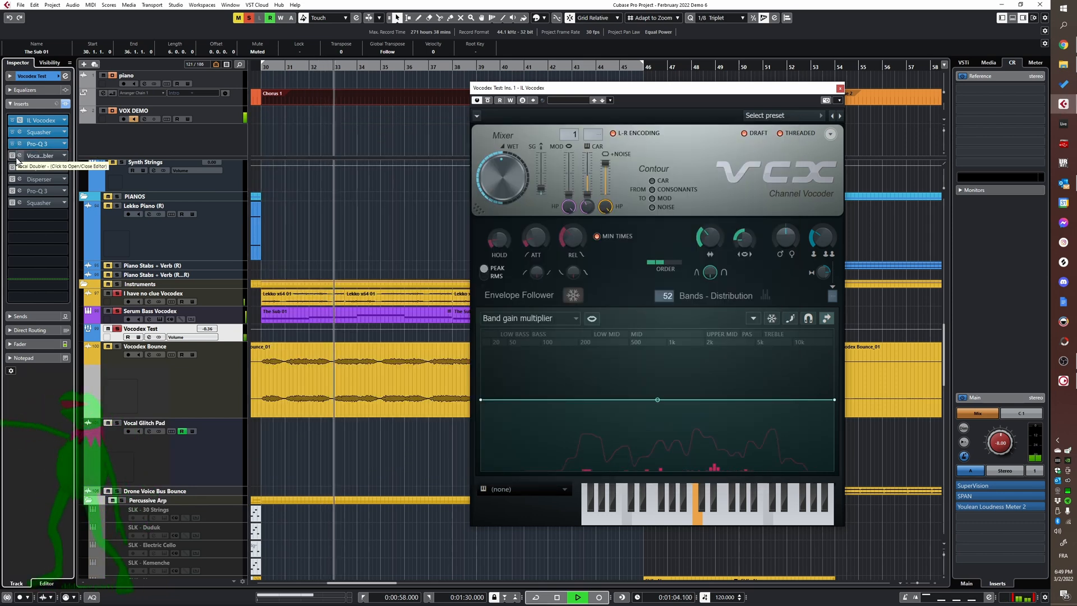
click(20, 156)
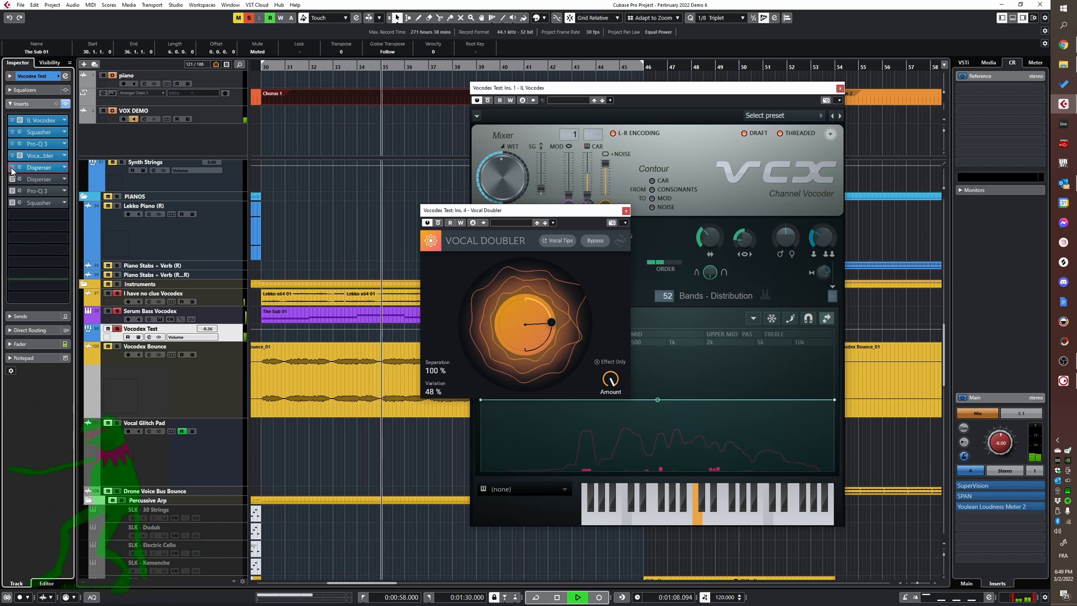
- Enable the remaining Disperser, Pro-Q 3 and Squasher inserts on Vocodex Test and inspect the second Pro-Q 3's curve
click(12, 179)
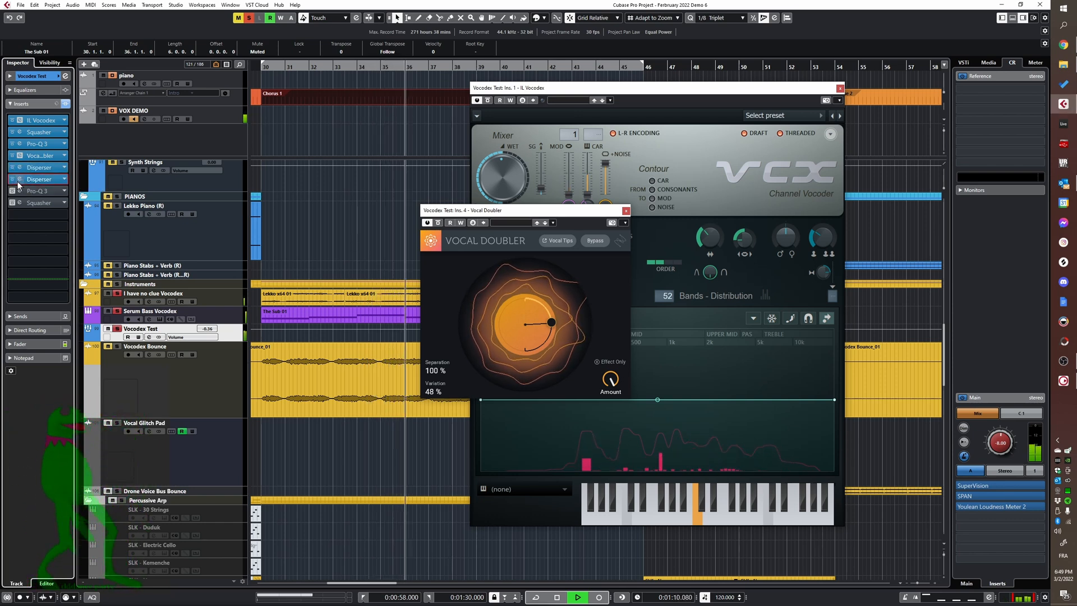
click(19, 192)
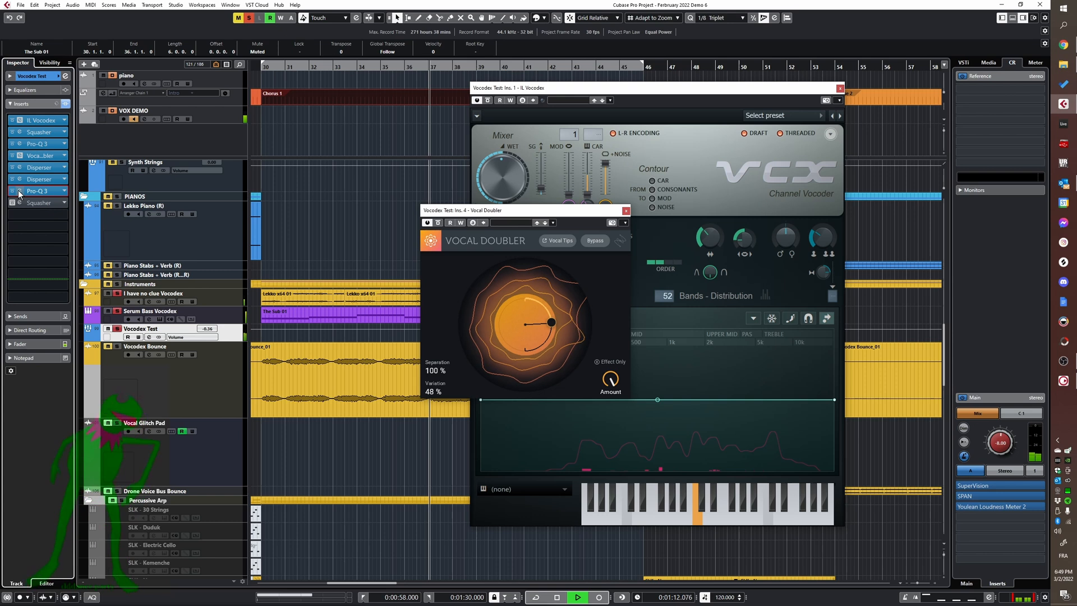
click(20, 191)
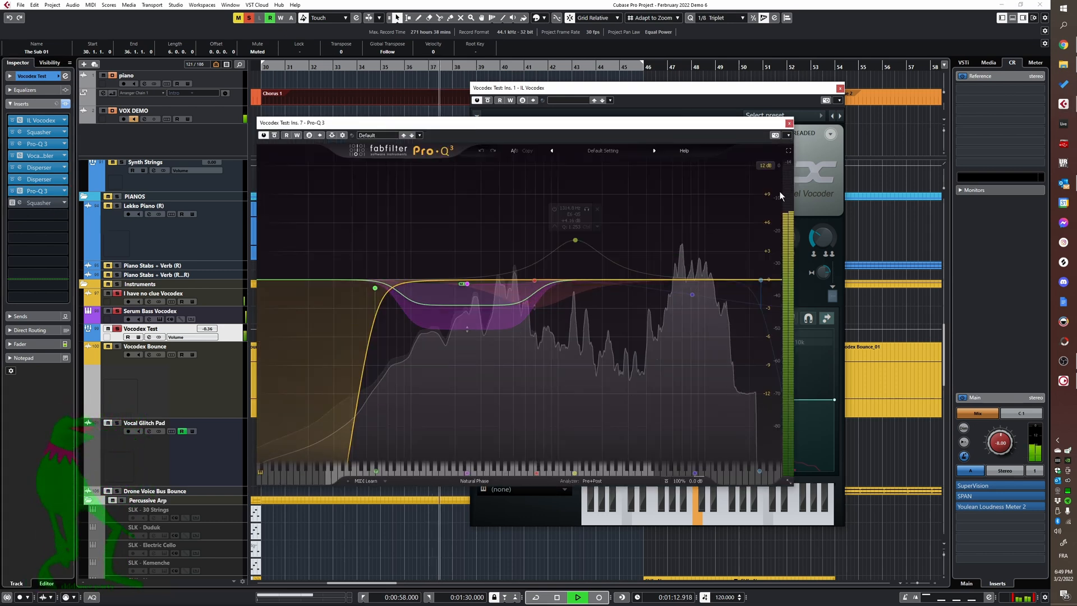
click(789, 124)
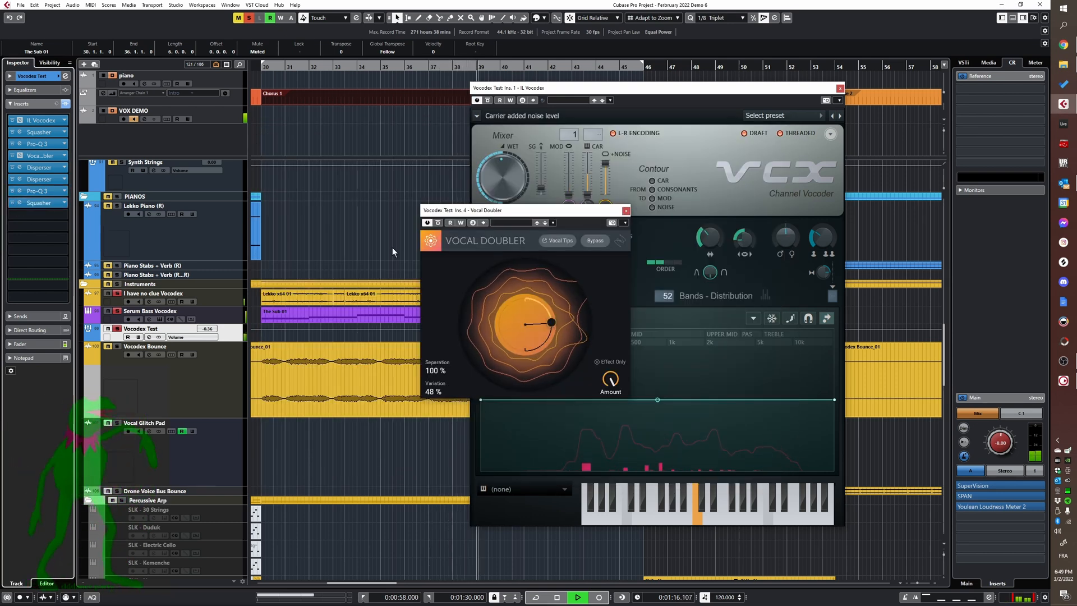
- Compare Vocodex Test with all its inserts bypassed and active, and close Vocal Doubler
click(66, 105)
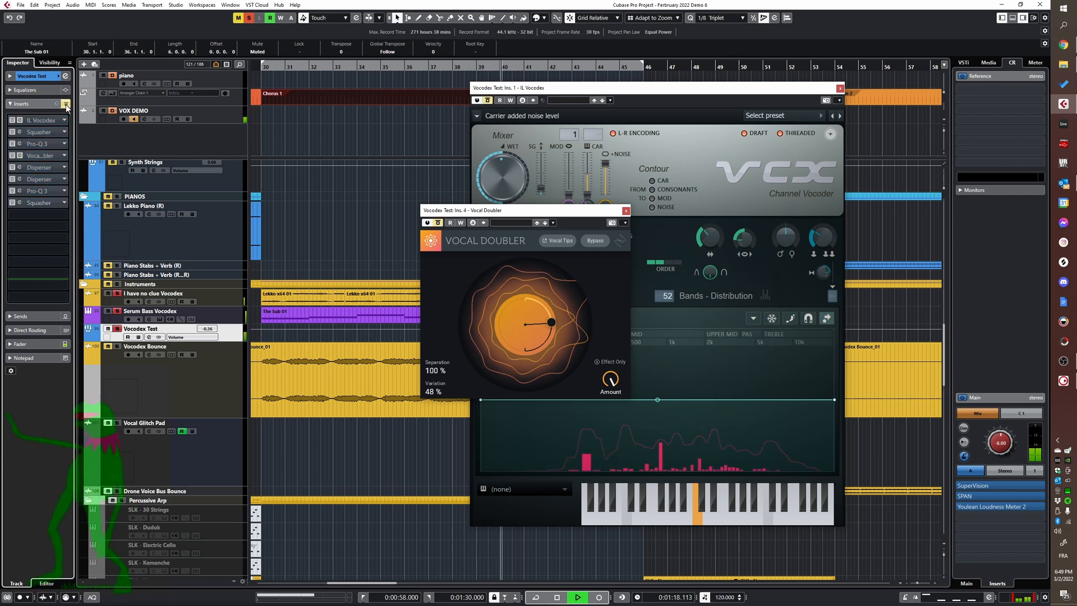
click(66, 105)
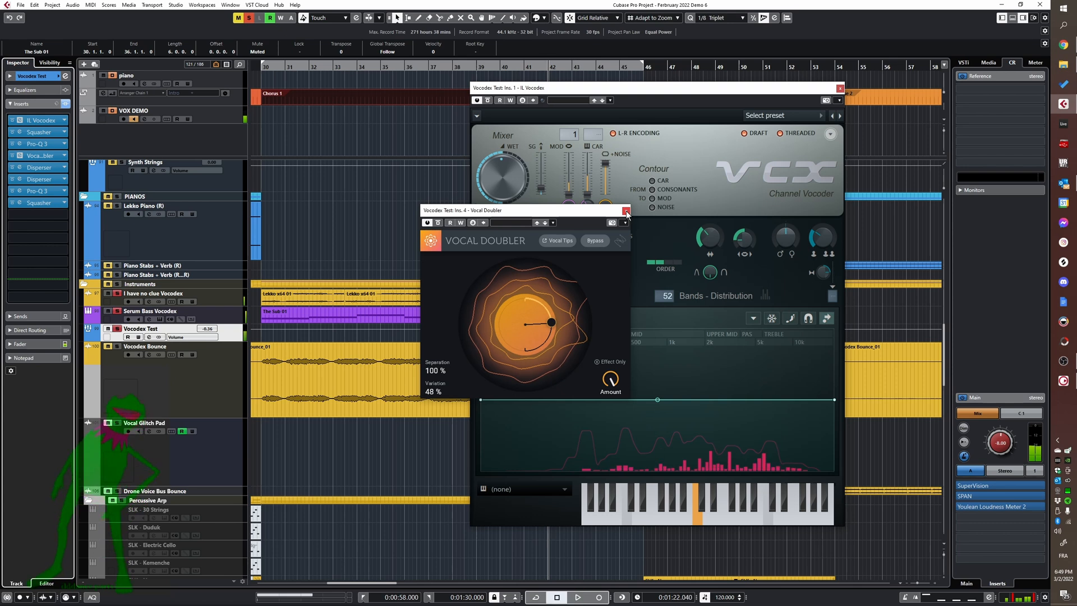
click(626, 211)
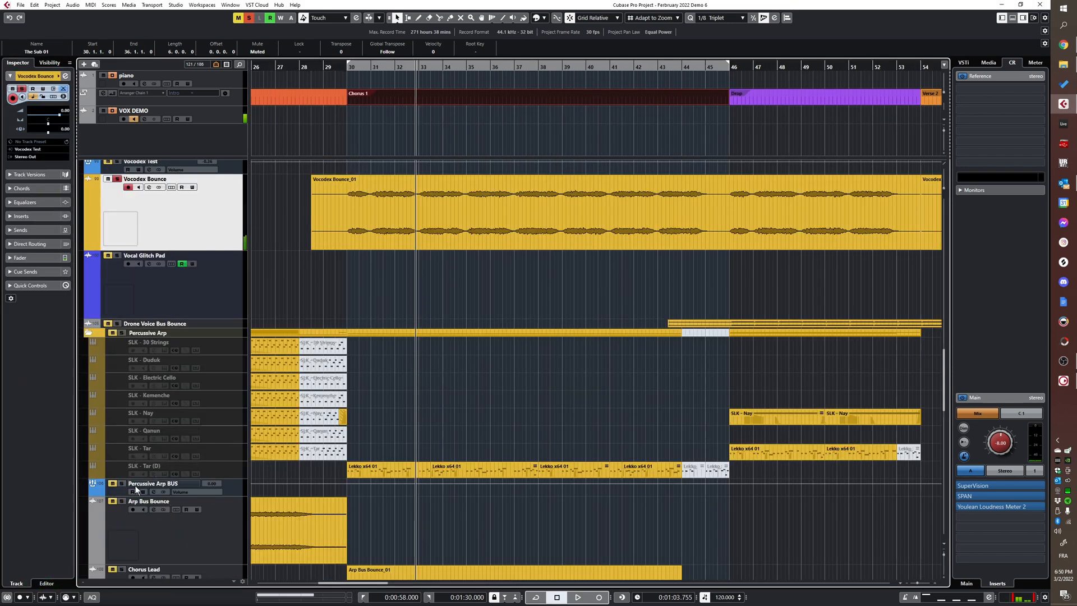
- Play the soloed Vocodex Bounce with Chorus Lead from the start of Chorus 1, and look over the arrangement from vocals to drums
scroll(228, 429, down, 5)
key(space)
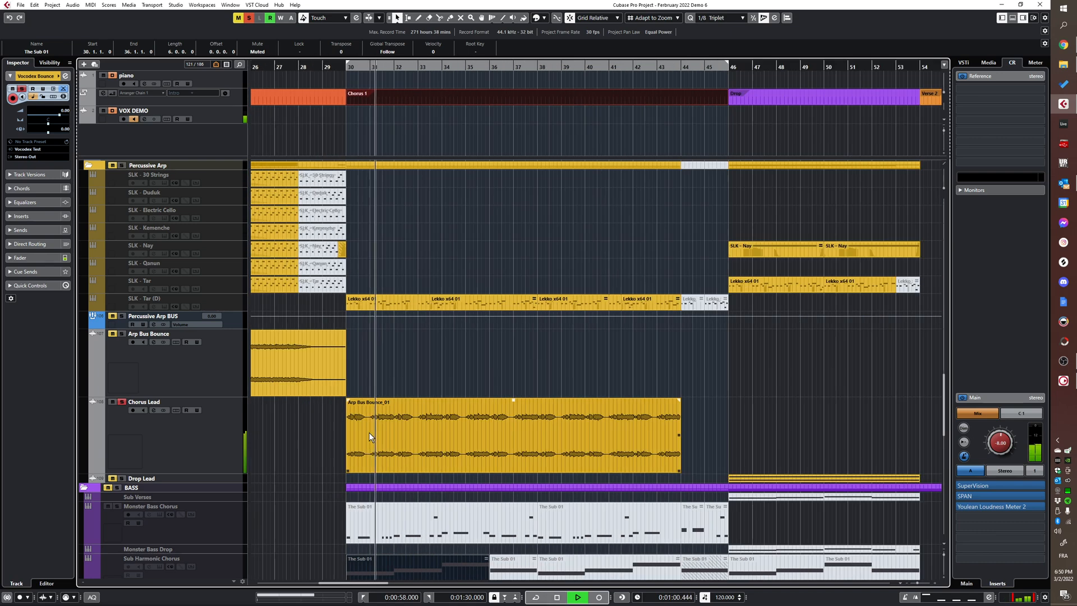
scroll(371, 436, up, 15)
scroll(376, 443, down, 2)
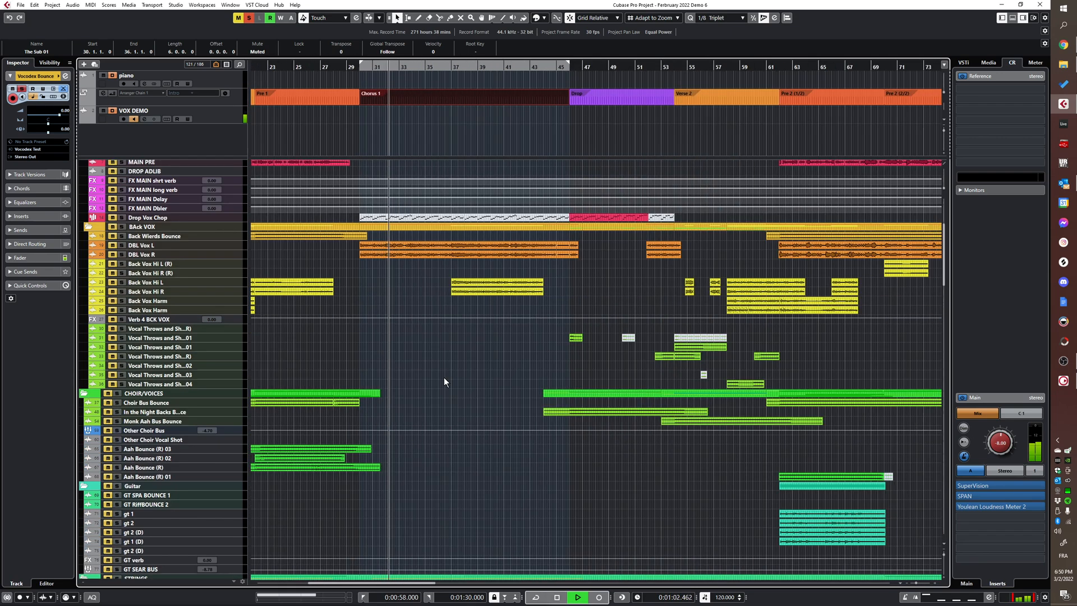
scroll(406, 357, down, 19)
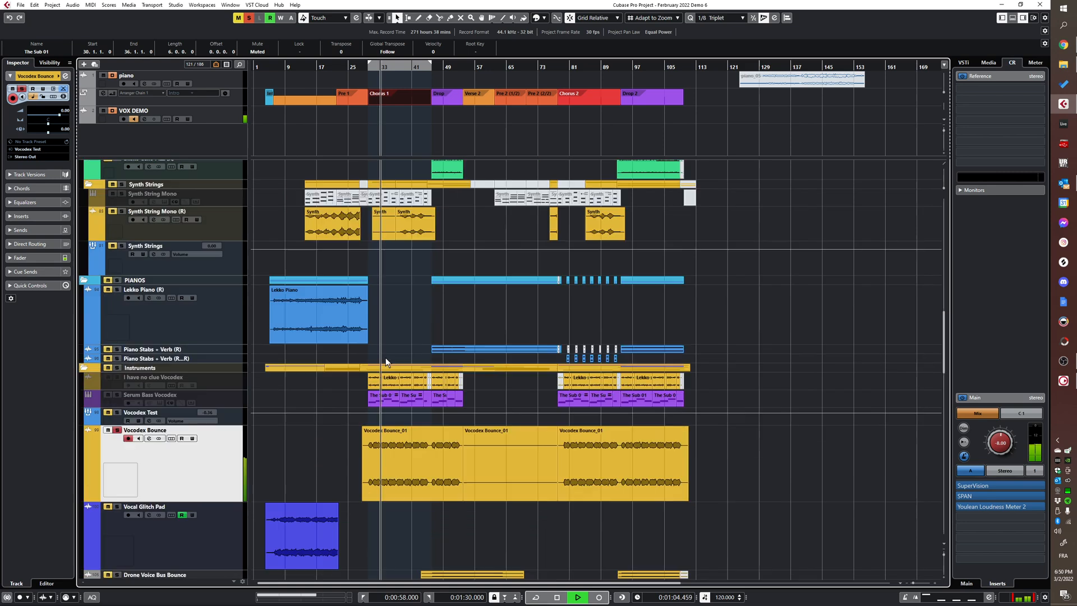
scroll(376, 354, up, 3)
scroll(393, 350, down, 15)
scroll(436, 305, down, 12)
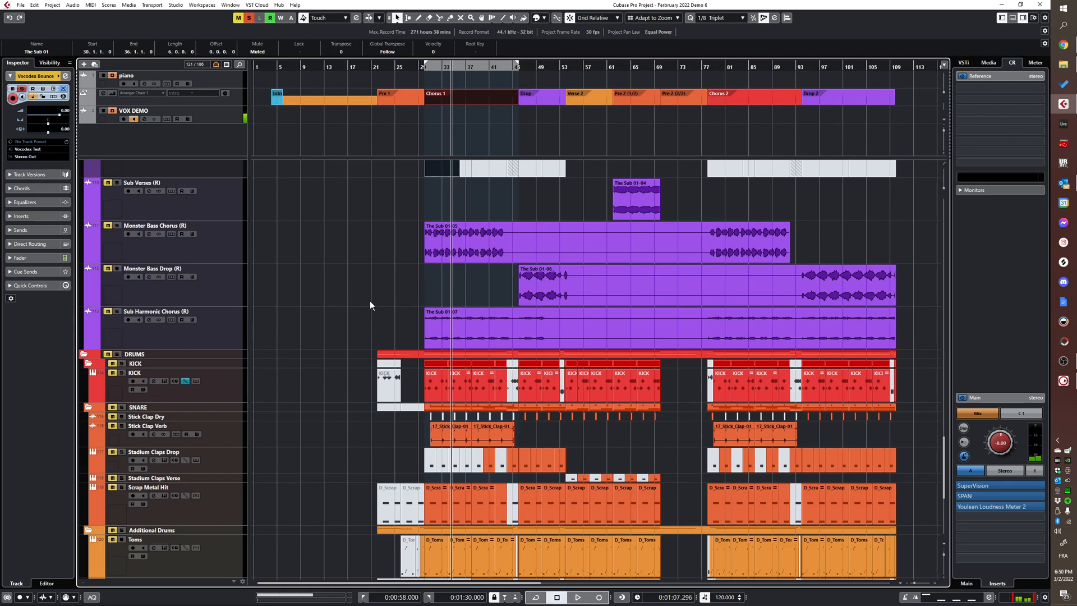
scroll(300, 385, up, 8)
scroll(307, 385, down, 4)
scroll(324, 394, up, 10)
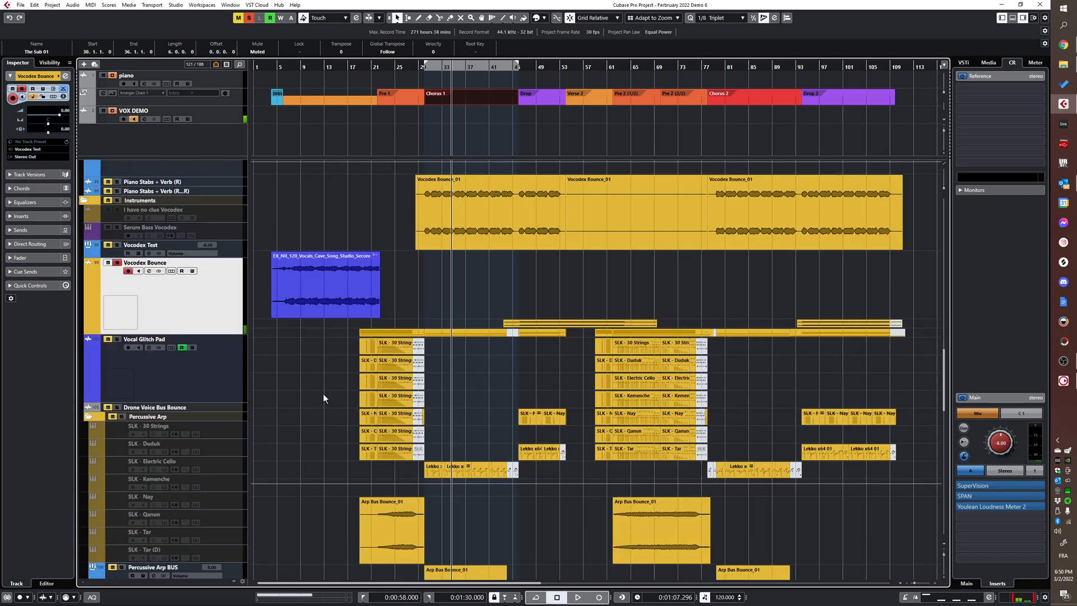
scroll(331, 323, up, 10)
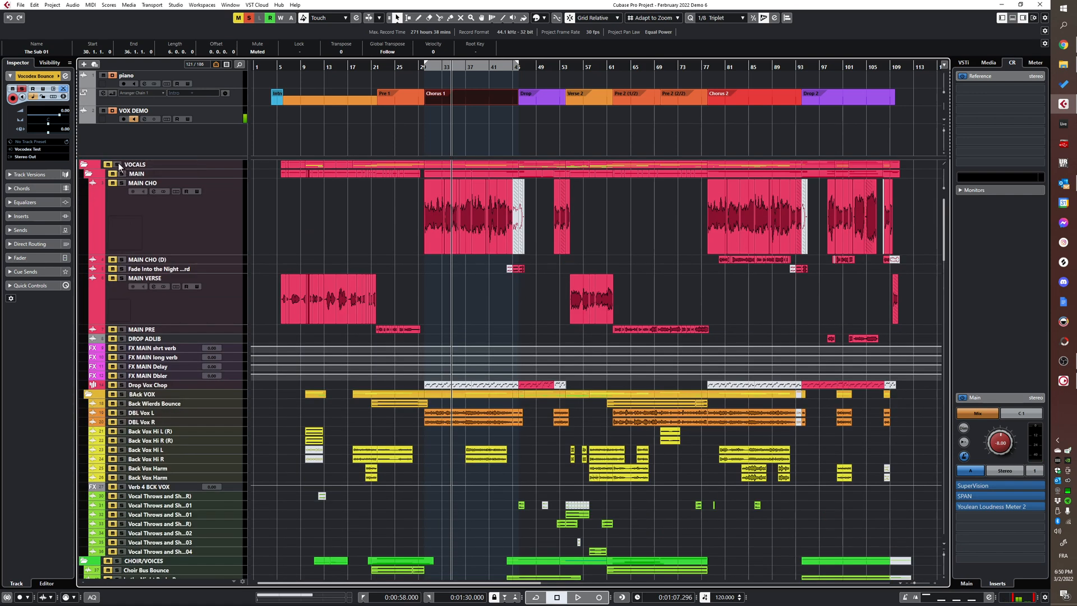
- Clear the solo from all tracks and play the full mix from the start of Chorus 1
click(118, 166)
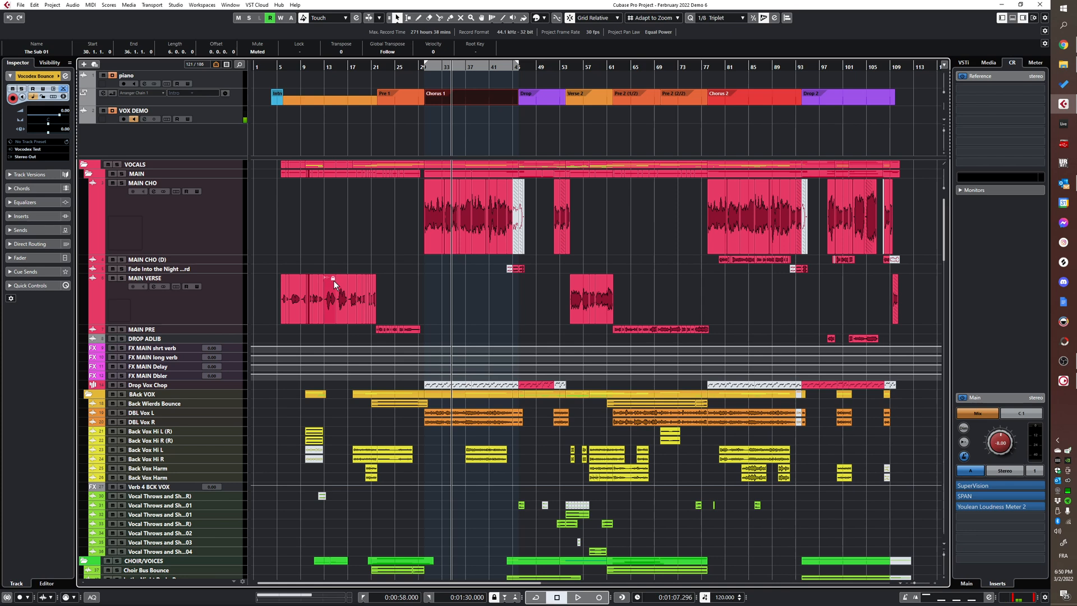
scroll(335, 282, down, 10)
click(338, 302)
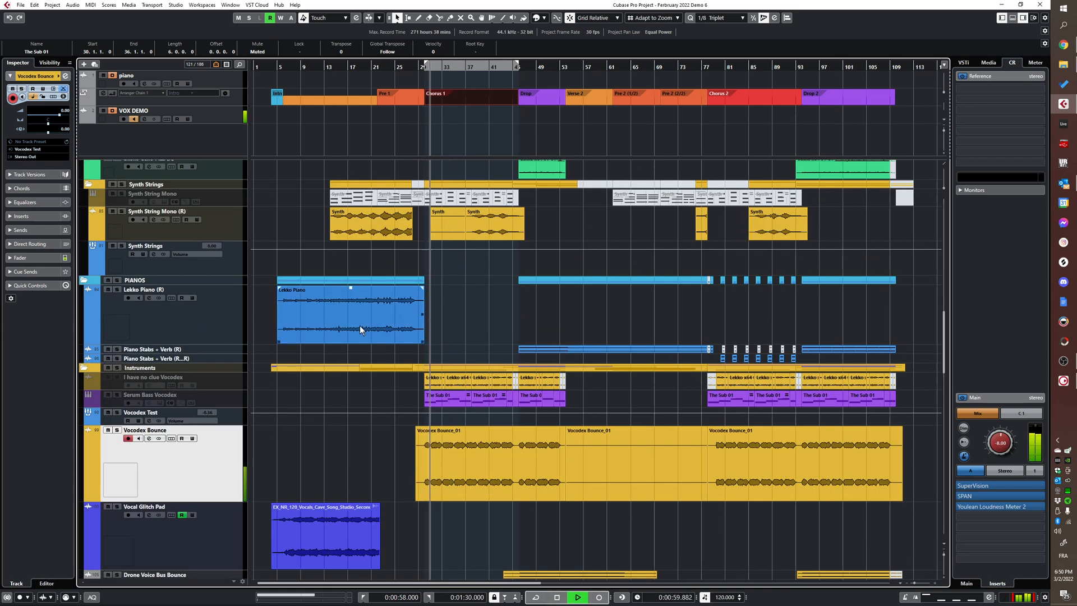
- Hide the I have no clue Vocodex, Serum Bass Vocodex and Vocodex Test tracks from the track list
click(223, 416)
shift+click(228, 381)
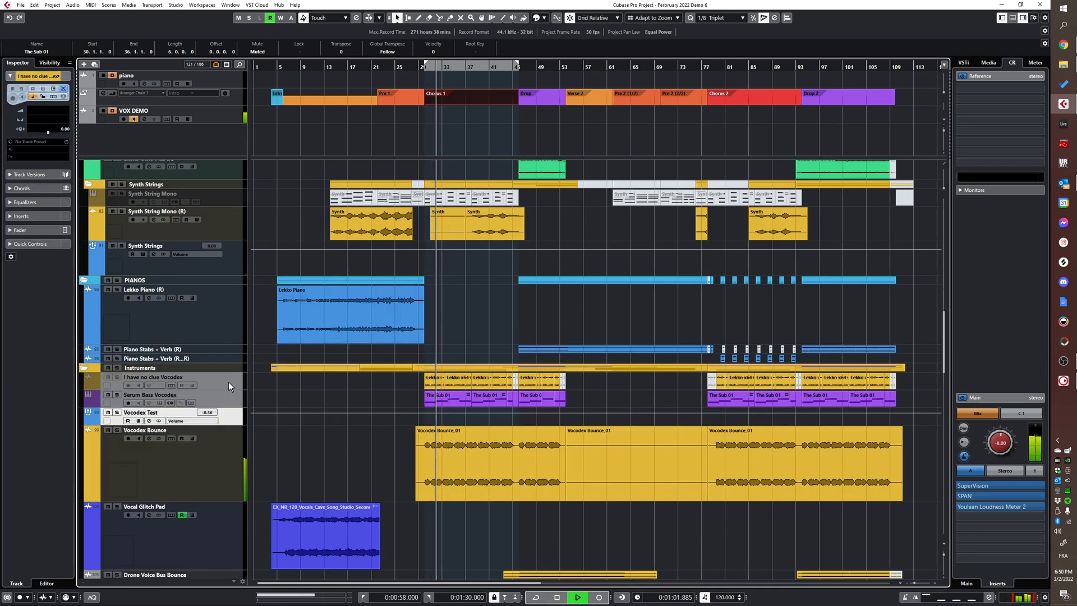
click(47, 60)
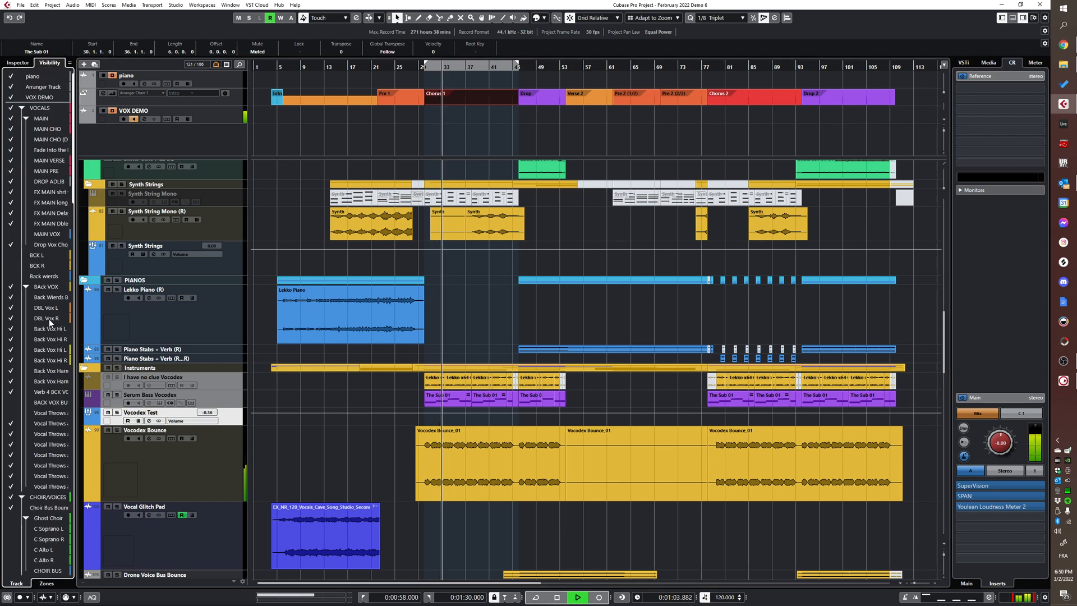
scroll(49, 318, down, 10)
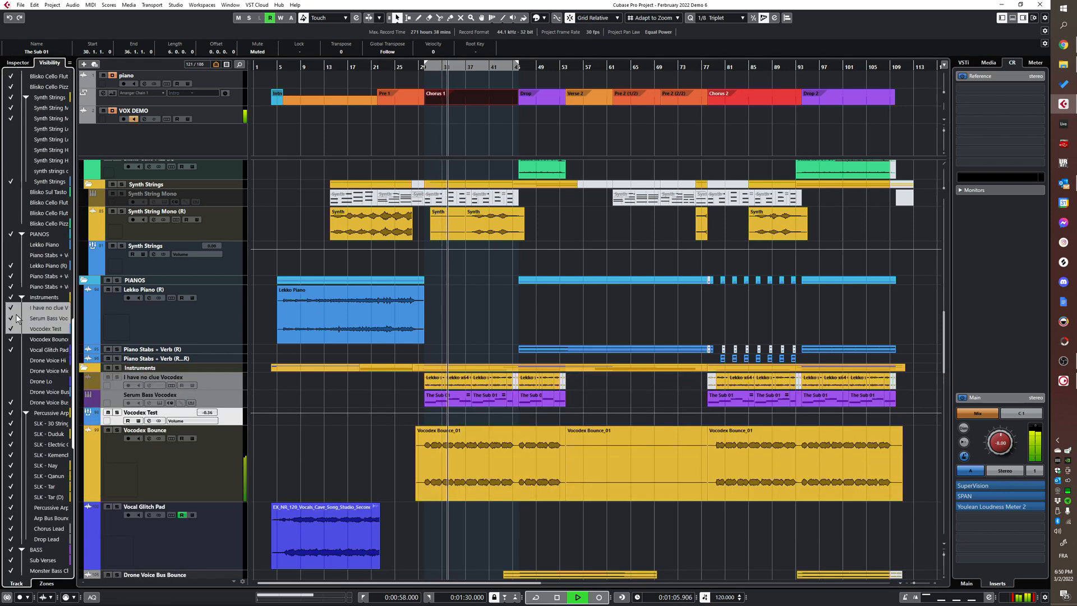
click(15, 318)
key(space)
- Play the full arrangement through Chorus 1 into the Drop and examine the vocal, choir, guitar and string tracks
scroll(458, 322, up, 3)
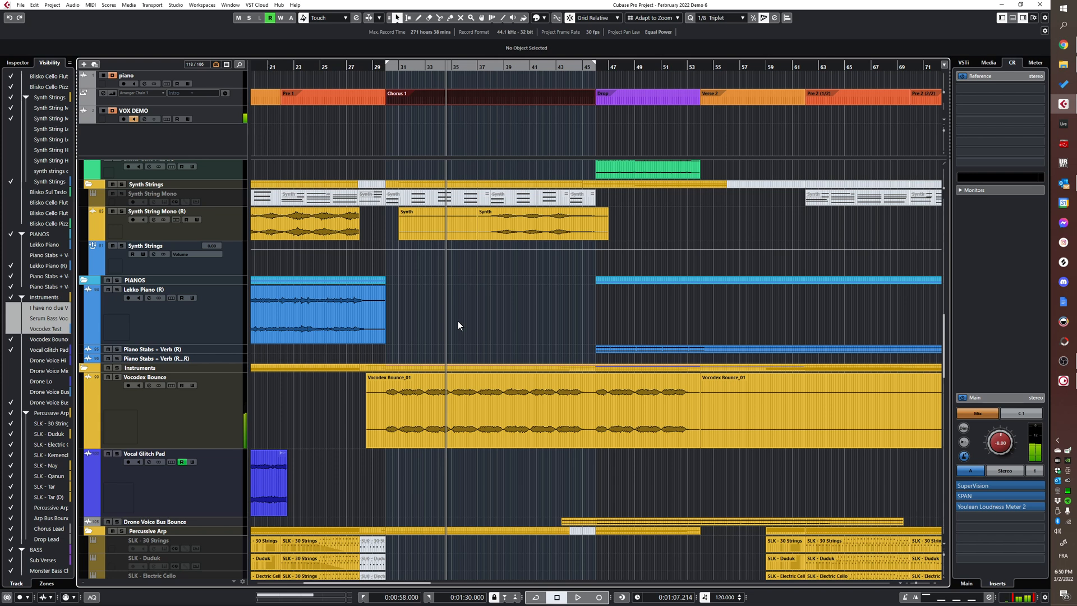
scroll(458, 321, down, 3)
scroll(467, 317, down, 5)
click(499, 331)
scroll(536, 368, up, 4)
scroll(536, 368, up, 10)
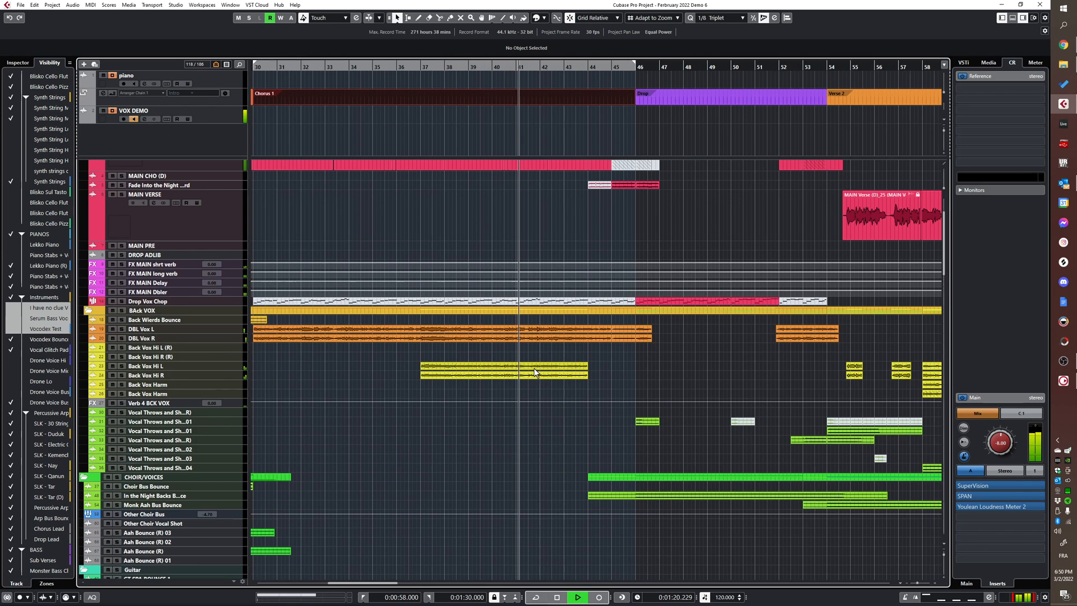
scroll(520, 353, down, 3)
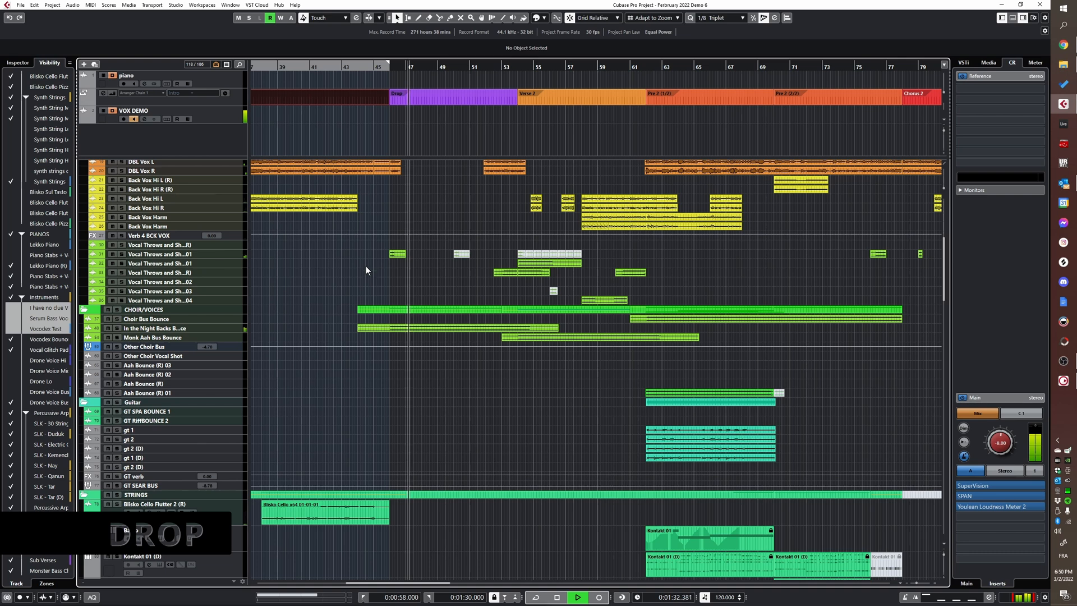
scroll(382, 312, up, 5)
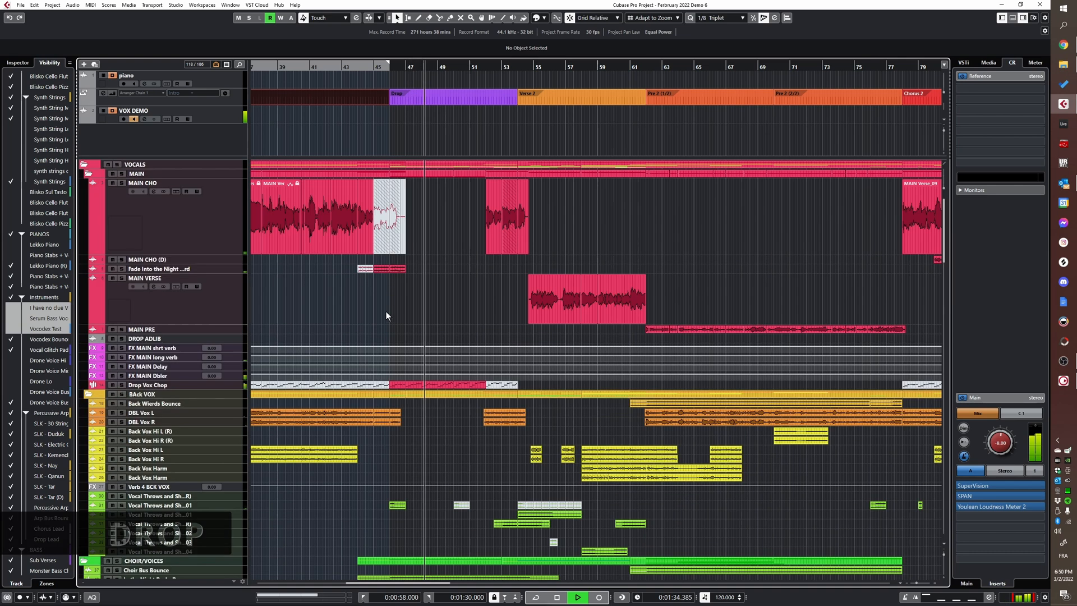
- Play the full mix through the Drop into Verse 2 while looking over the vocal, choir, guitar and string tracks
scroll(404, 312, down, 5)
scroll(418, 320, down, 3)
scroll(416, 334, up, 1)
scroll(429, 314, up, 1)
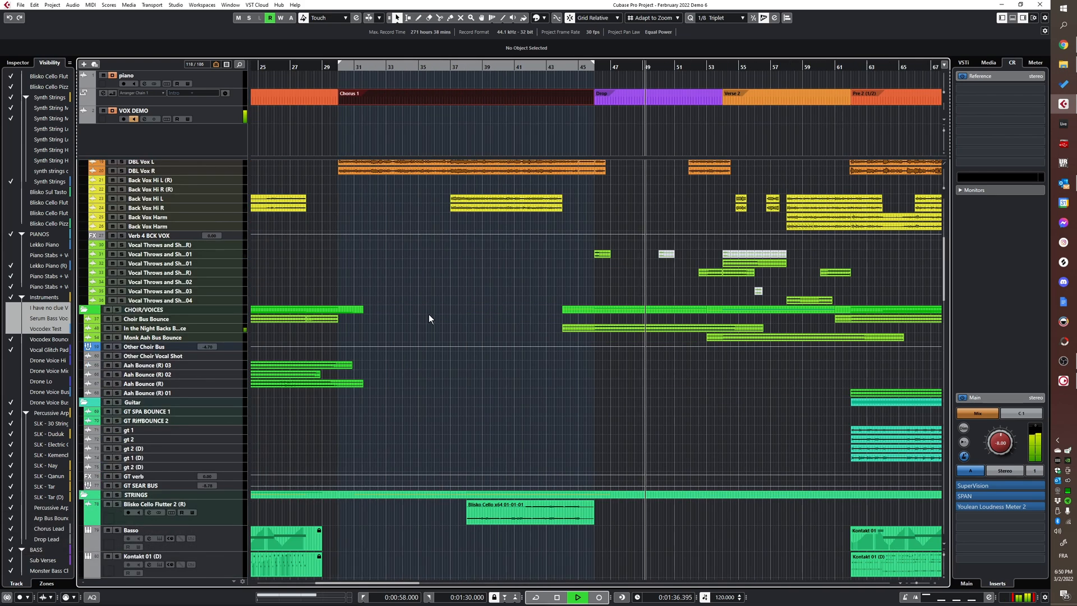
scroll(496, 288, up, 1)
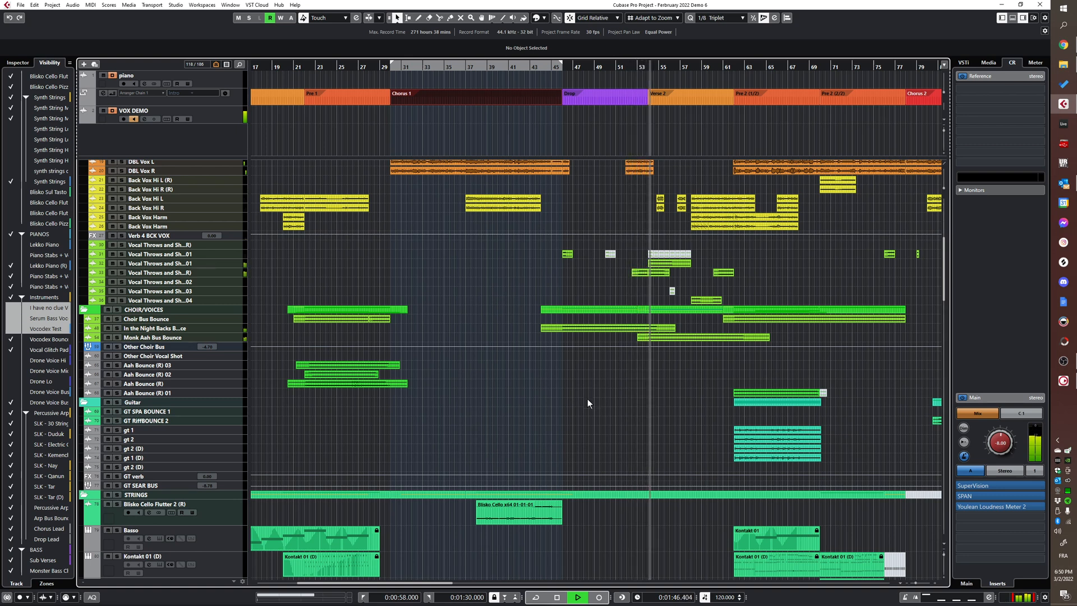
key(space)
- Examine the Drop section's tracks from the main vocals through the strings and pianos to the instruments
scroll(603, 291, up, 9)
scroll(594, 291, right, 3)
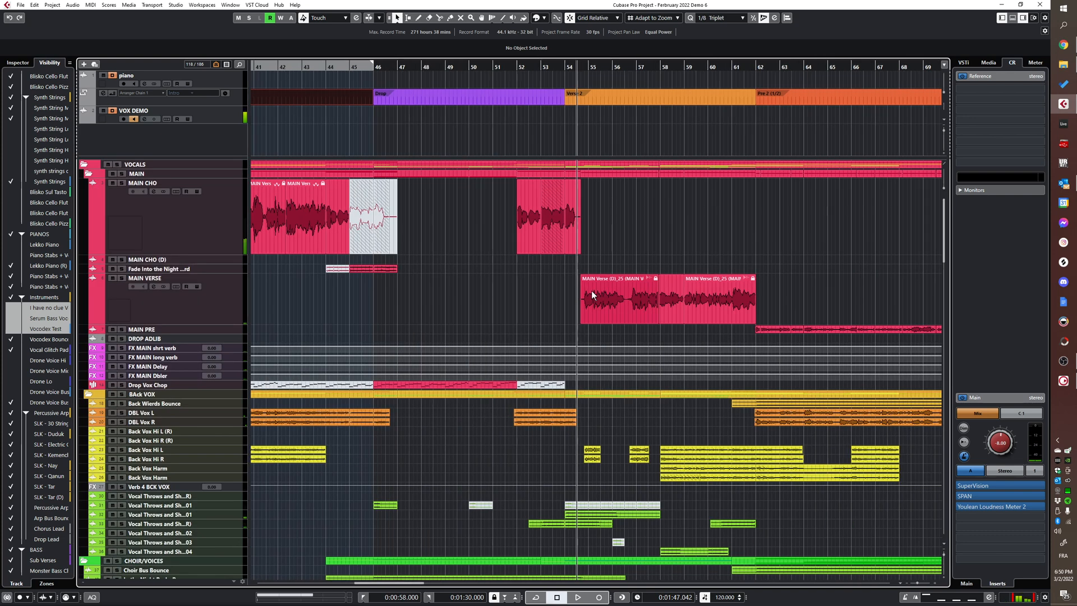
scroll(437, 295, up, 4)
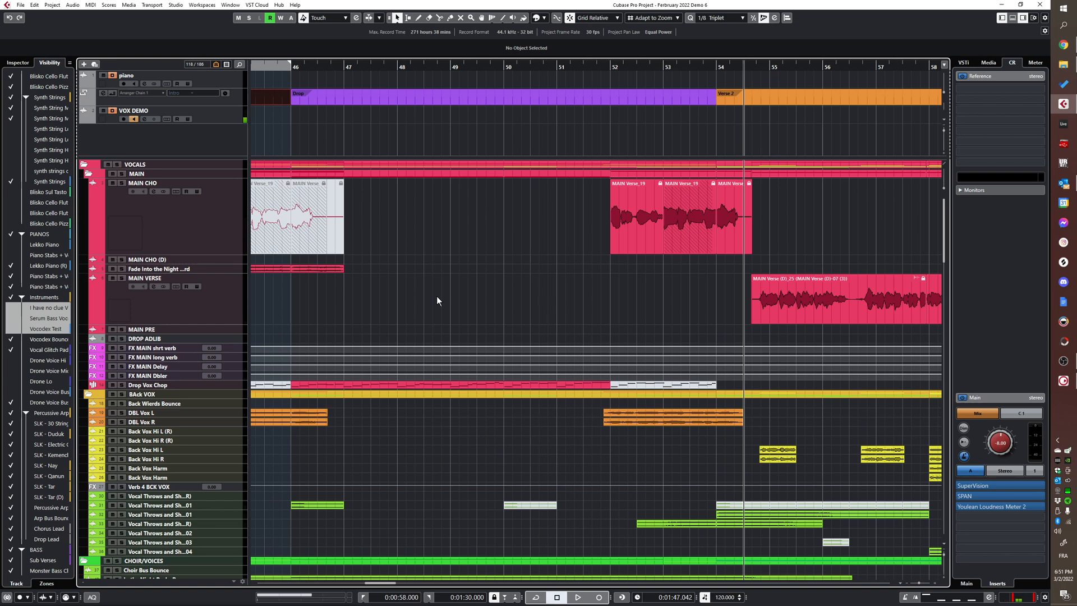
scroll(455, 193, down, 15)
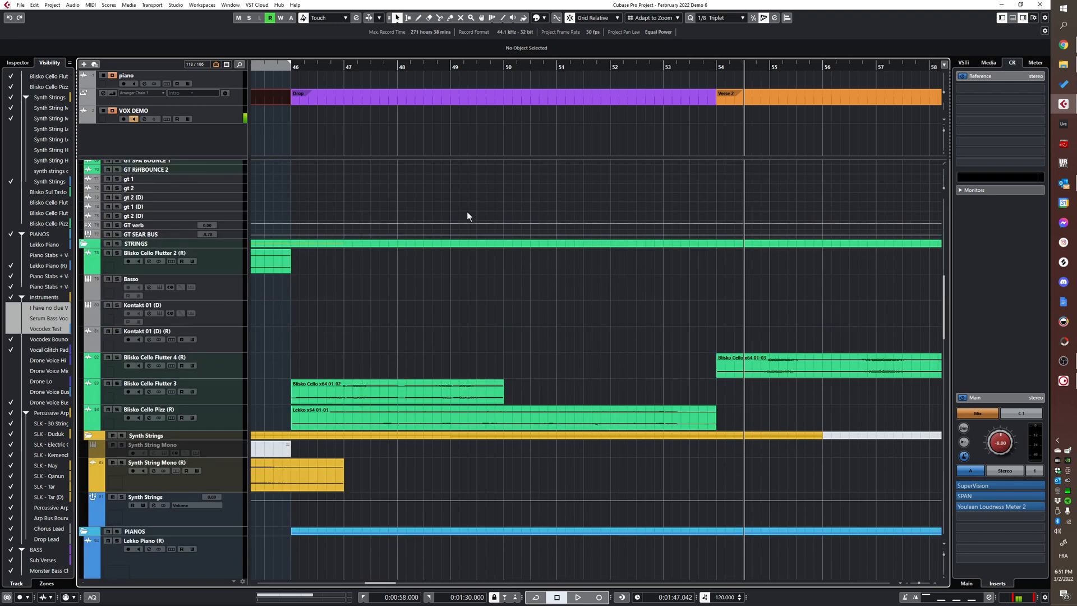
scroll(449, 214, down, 5)
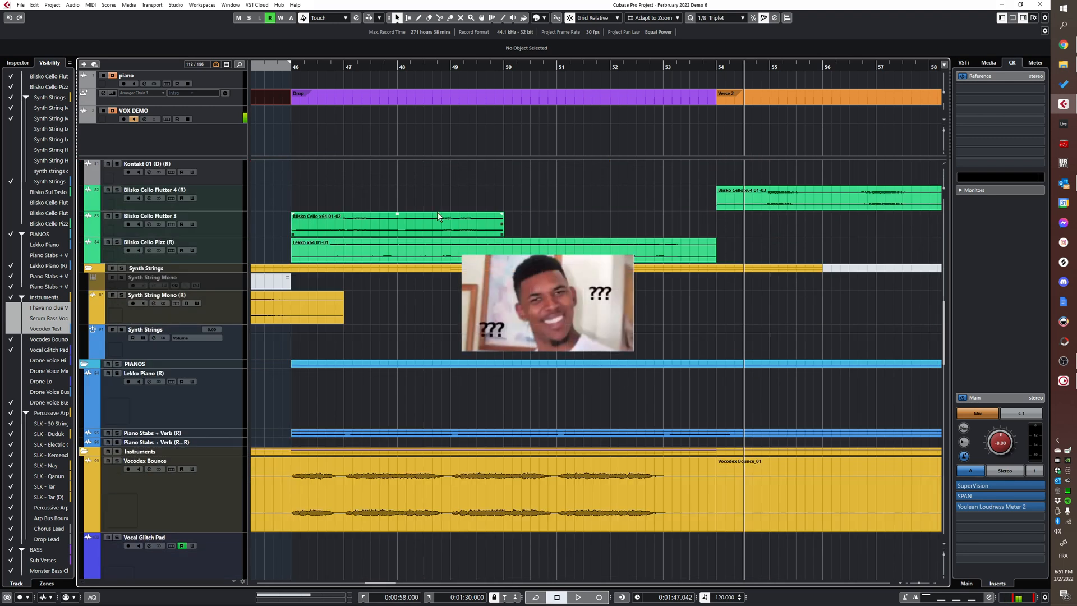
scroll(437, 211, down, 8)
- Solo the Vocodex Bounce track and audition it from the start of the Drop
click(117, 209)
scroll(348, 259, up, 2)
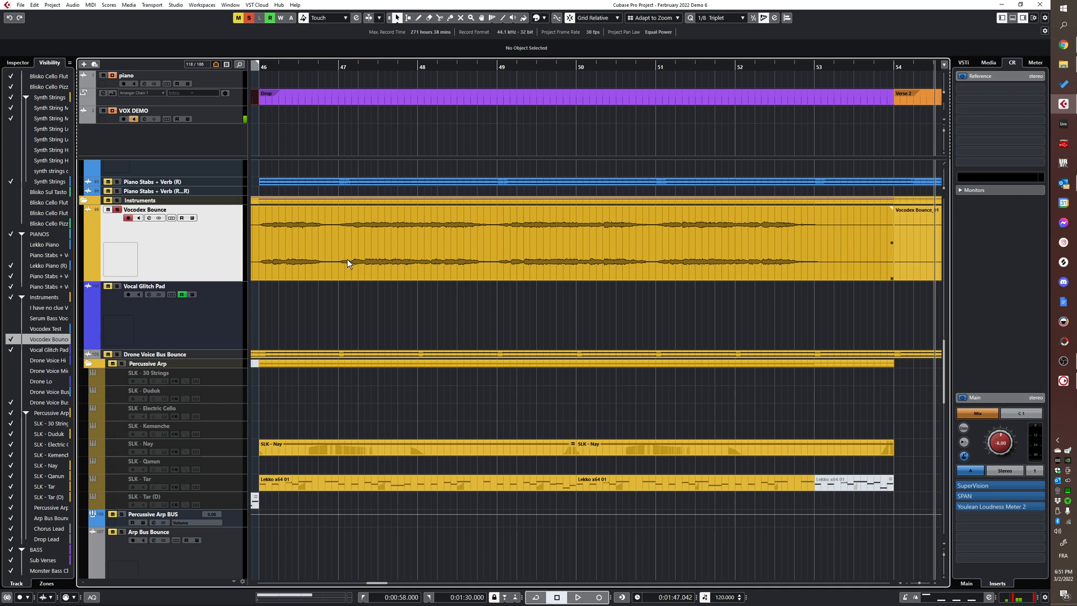
scroll(348, 259, left, 3)
key(space)
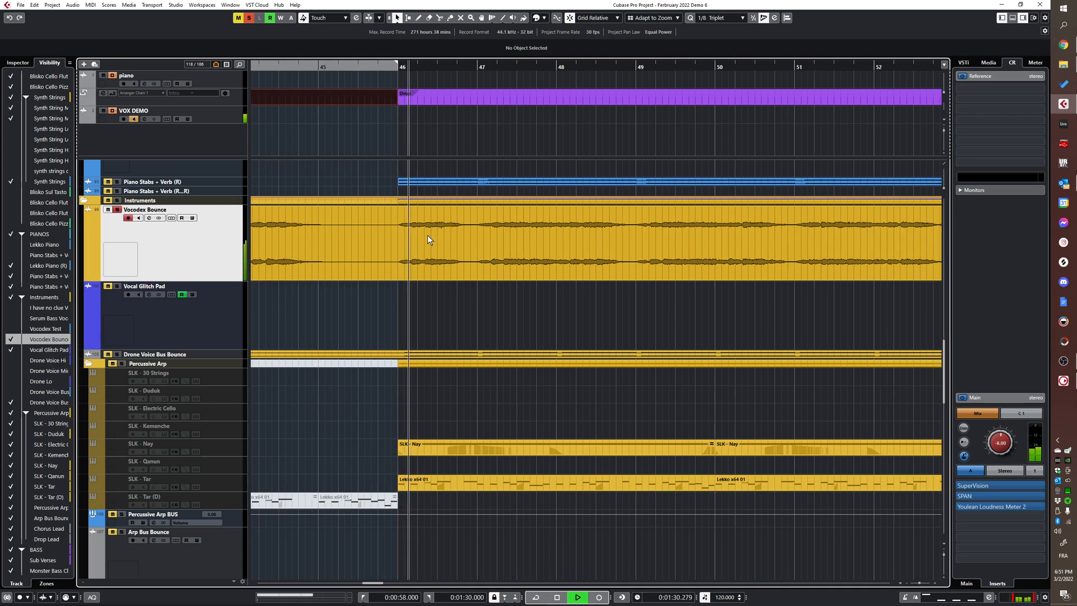
key(s)
- Play the soloed Monster Bass Drop (R) track from the start of the Drop and inspect its waveform
scroll(412, 288, down, 5)
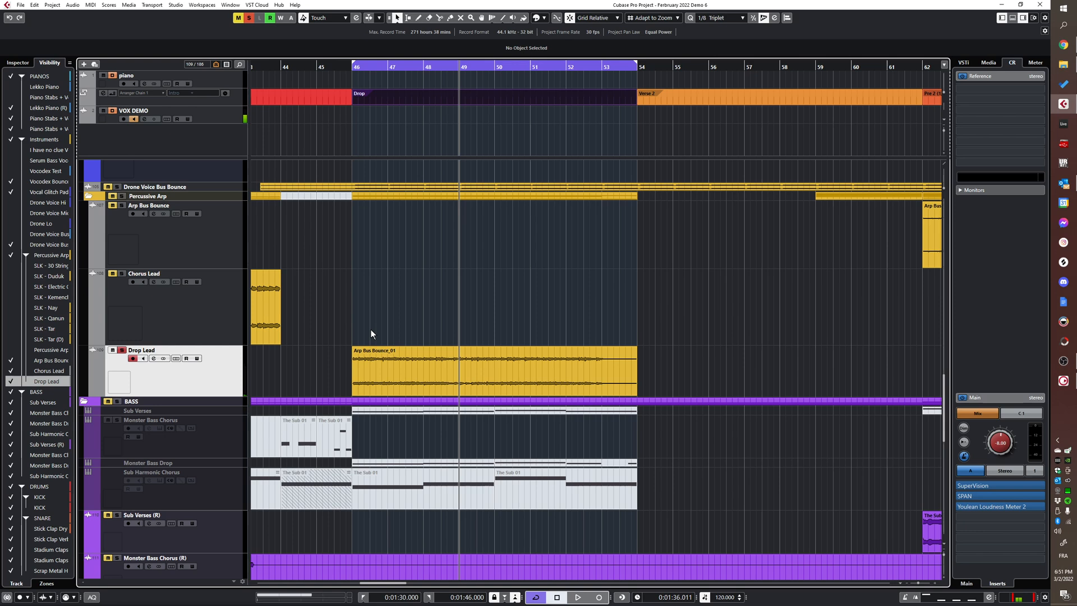
scroll(370, 334, down, 7)
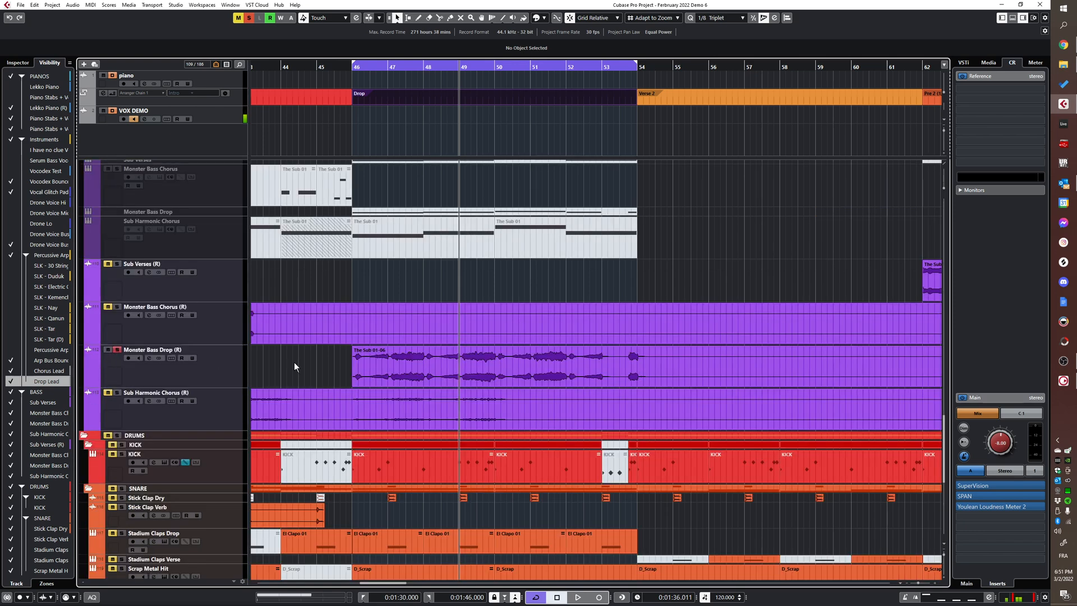
scroll(348, 369, up, 2)
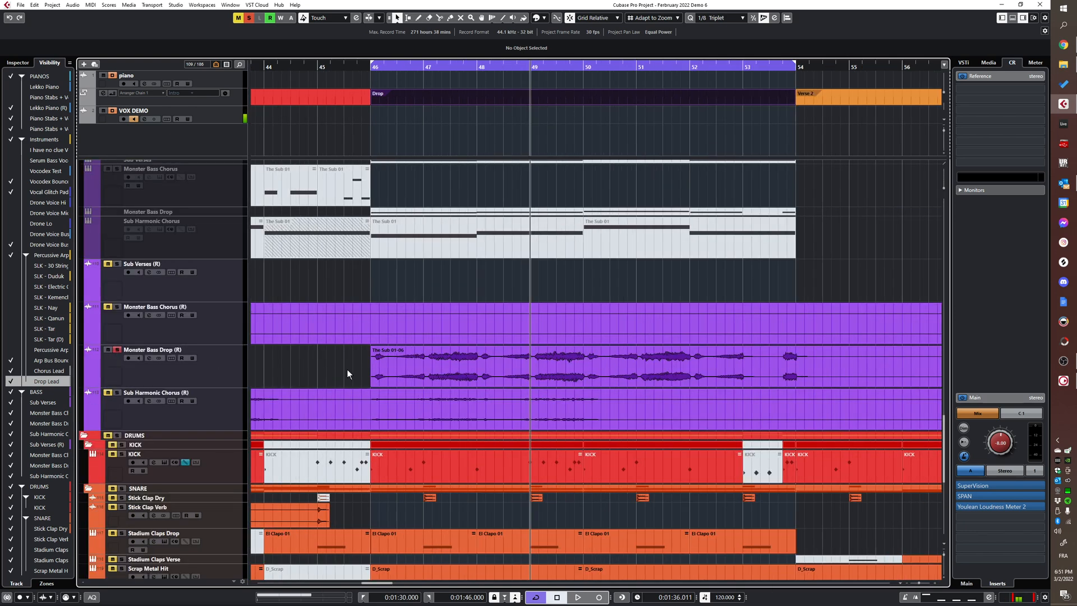
key(space)
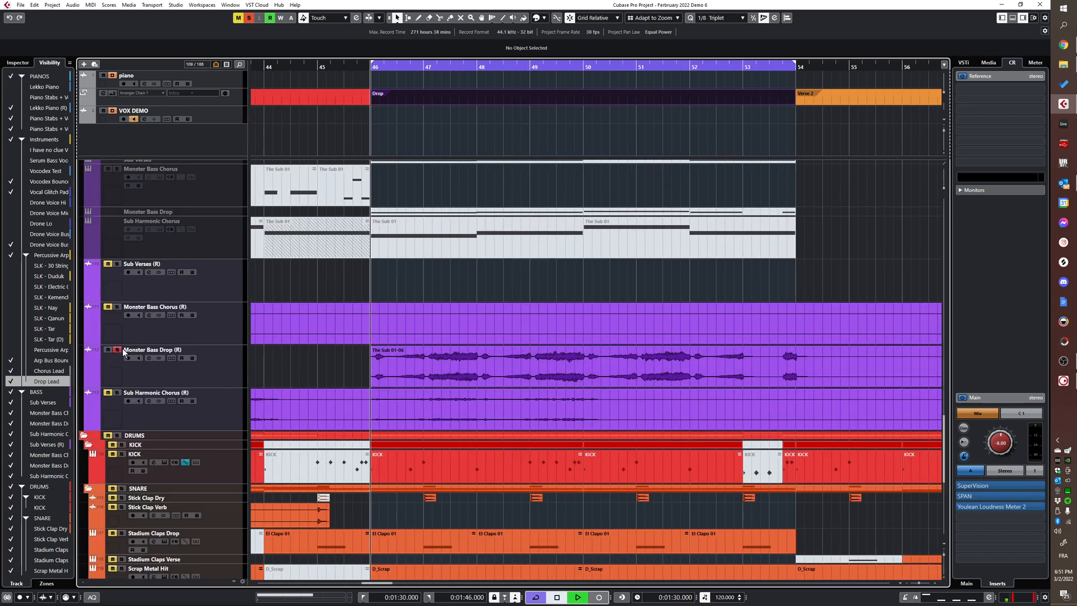
key(space)
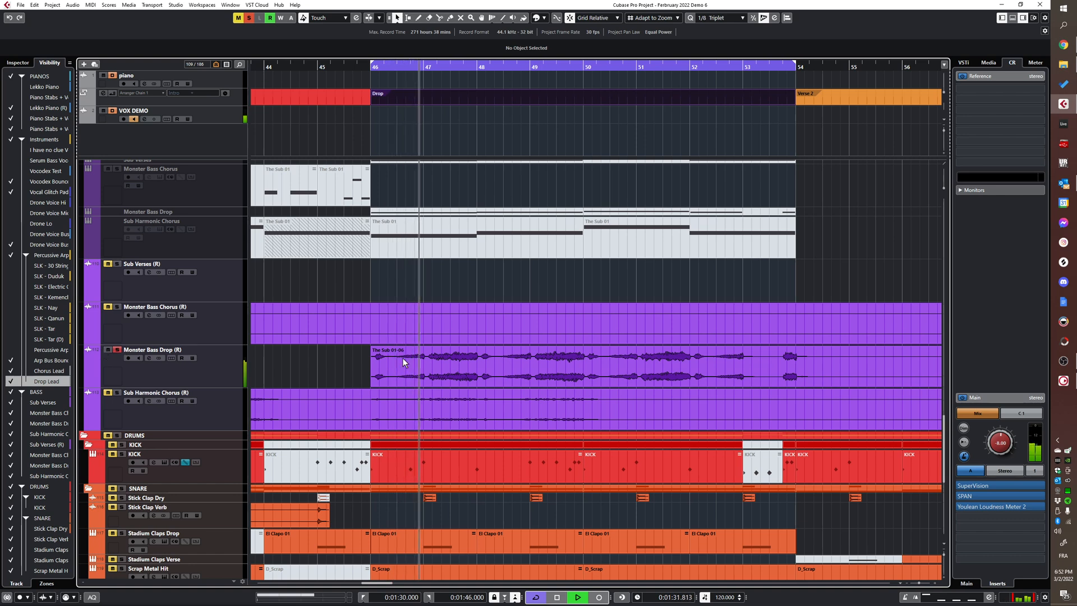
scroll(417, 358, down, 5)
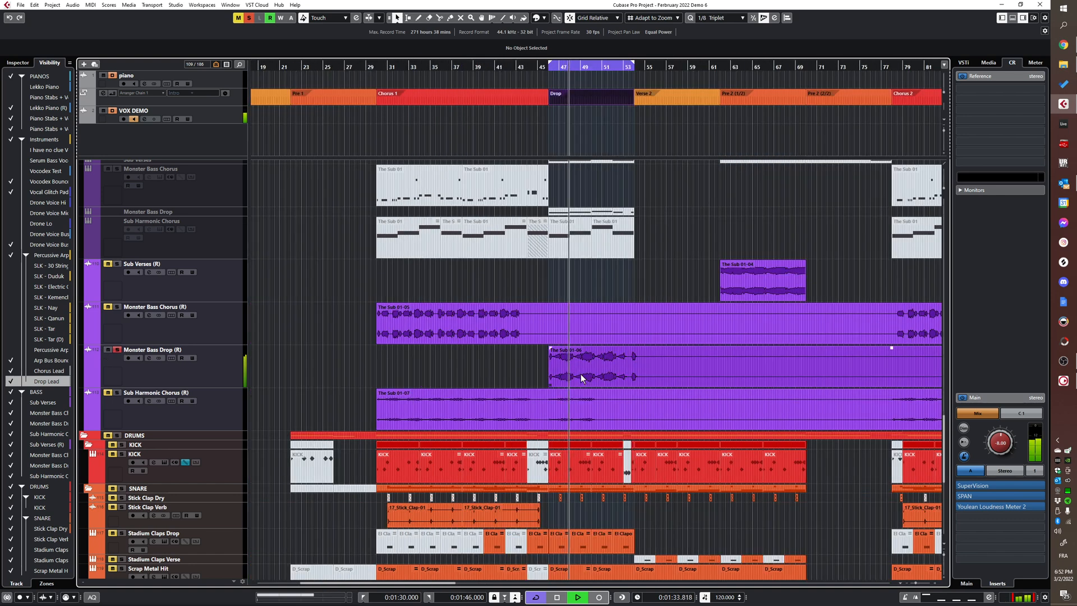
scroll(581, 374, up, 4)
key(space)
- Solo Sub Harmonic Chorus (R) alongside Monster Bass Drop (R) and play both from the start of the Drop
click(307, 332)
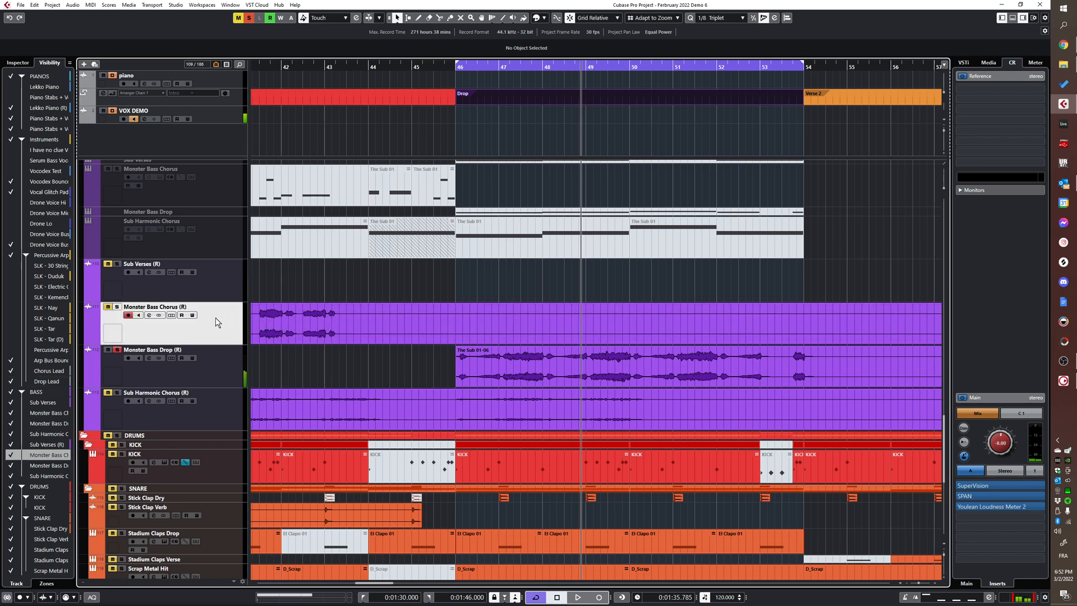
click(223, 412)
key(space)
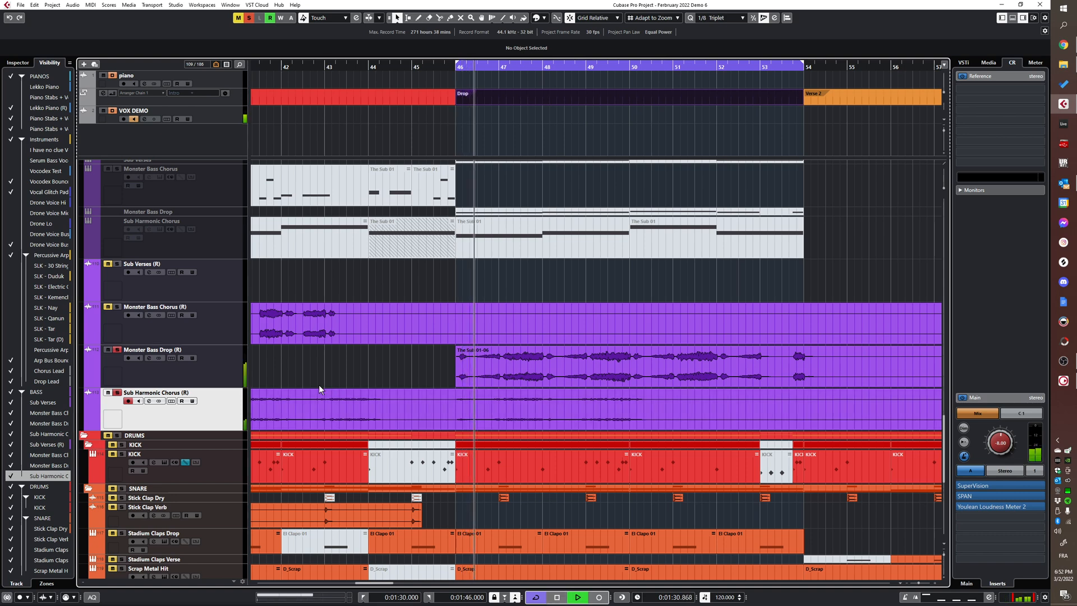
scroll(542, 387, up, 3)
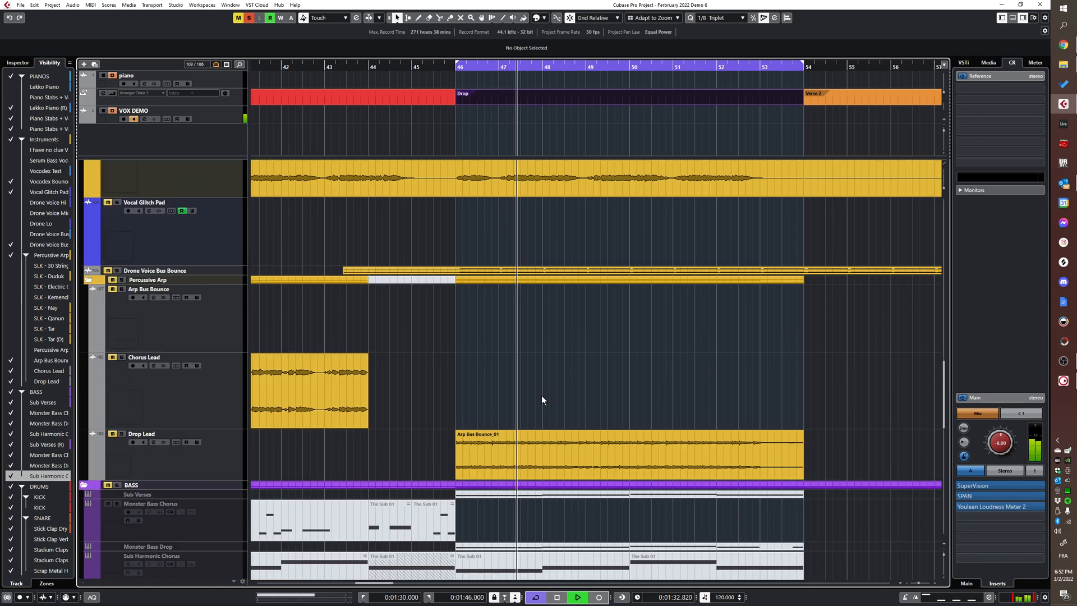
scroll(534, 386, up, 3)
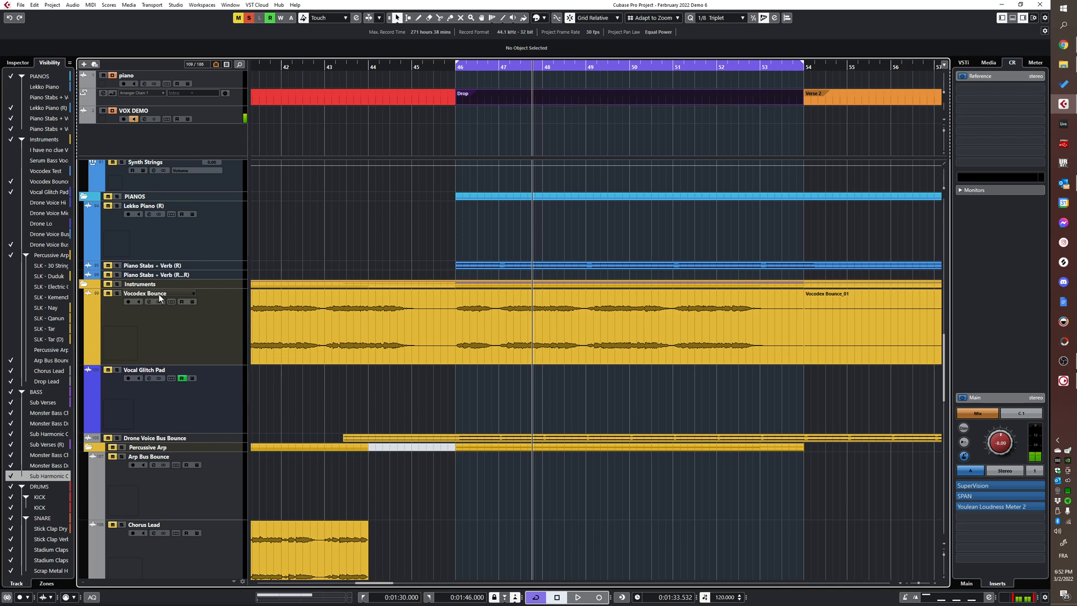
- Audition the soloed Piano Stabs + Verb (R) track from the start of the Drop
scroll(367, 397, up, 6)
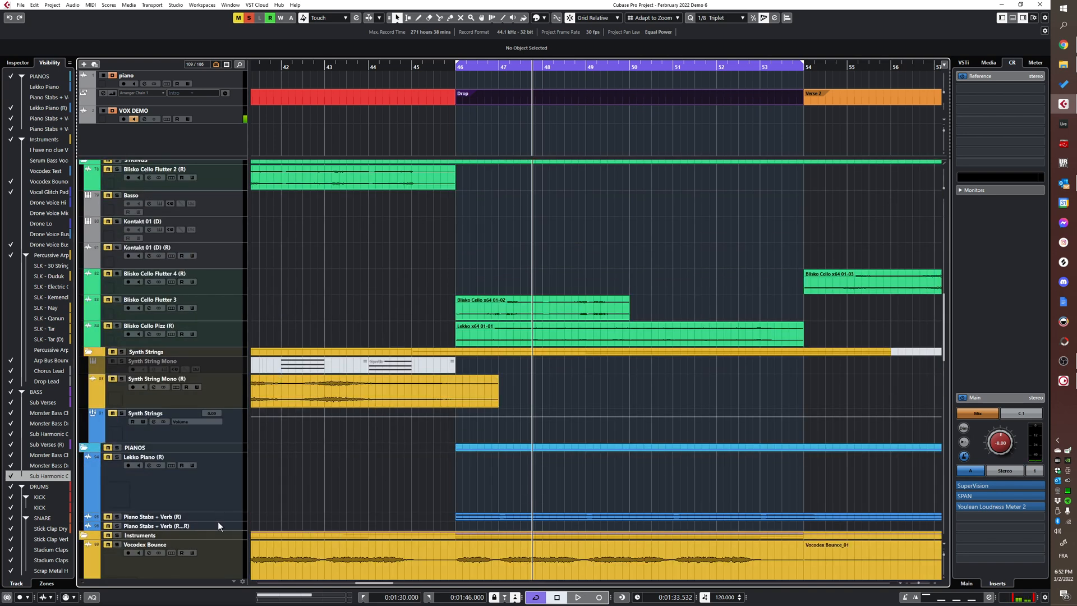
click(218, 521)
scroll(544, 395, down, 6)
ctrl+scroll(505, 395, up, 2)
click(437, 305)
key(space)
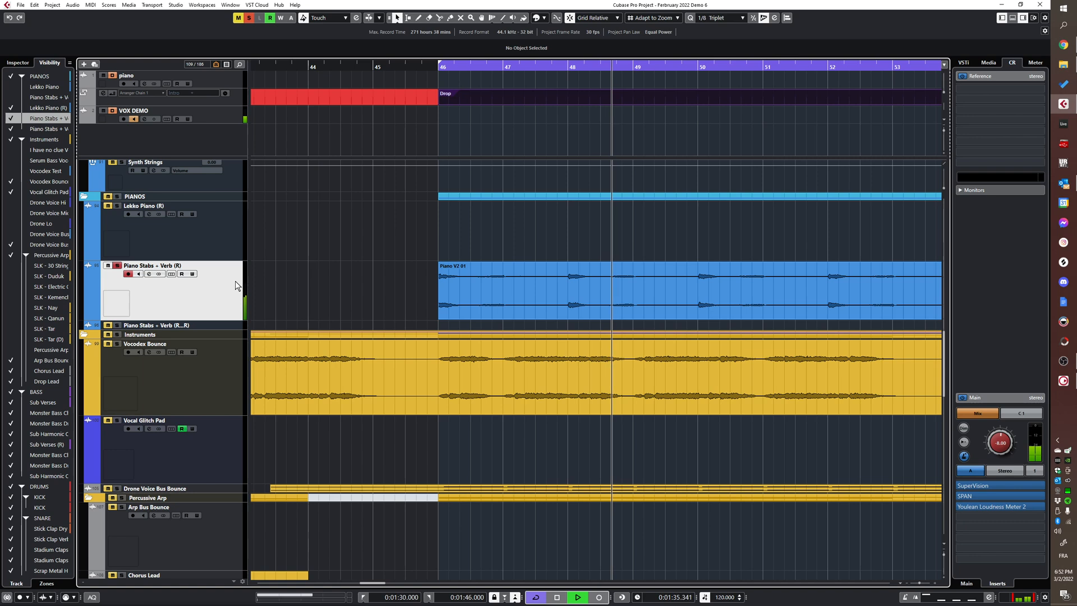
scroll(499, 303, up, 5)
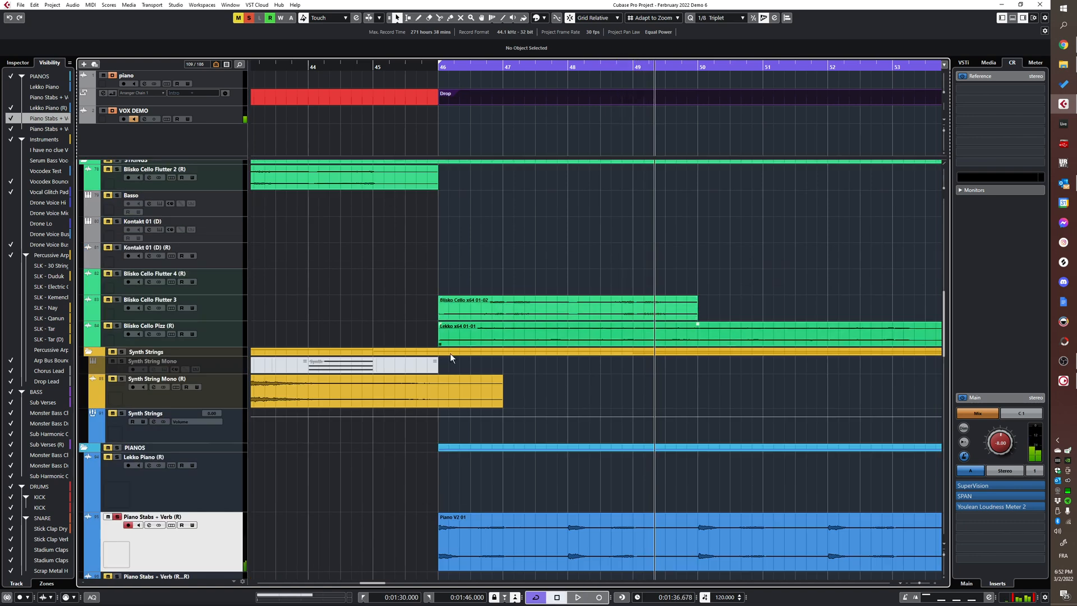
- Check the Blisko Cello Pizz (R) track by toggling its mute and solo states, and start playback from the Drop
click(107, 326)
click(117, 325)
click(435, 330)
click(117, 326)
click(107, 326)
key(space)
- Solo Blisko Cello Flutter 3 with the piano stabs and play the Drop while looking over the choir, string and drum tracks
click(108, 299)
click(117, 300)
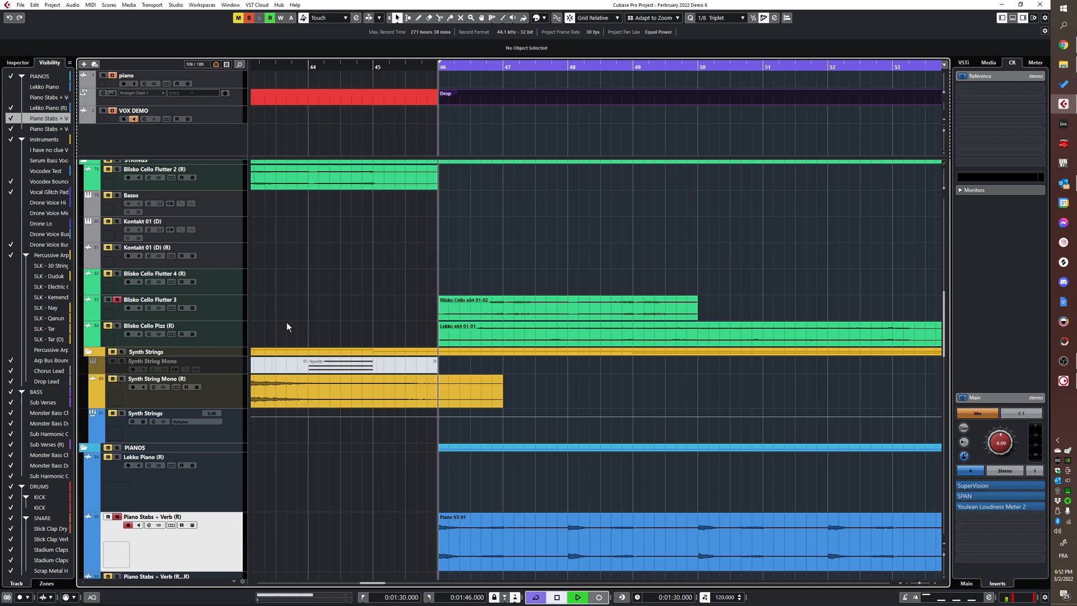
click(209, 307)
scroll(476, 286, down, 4)
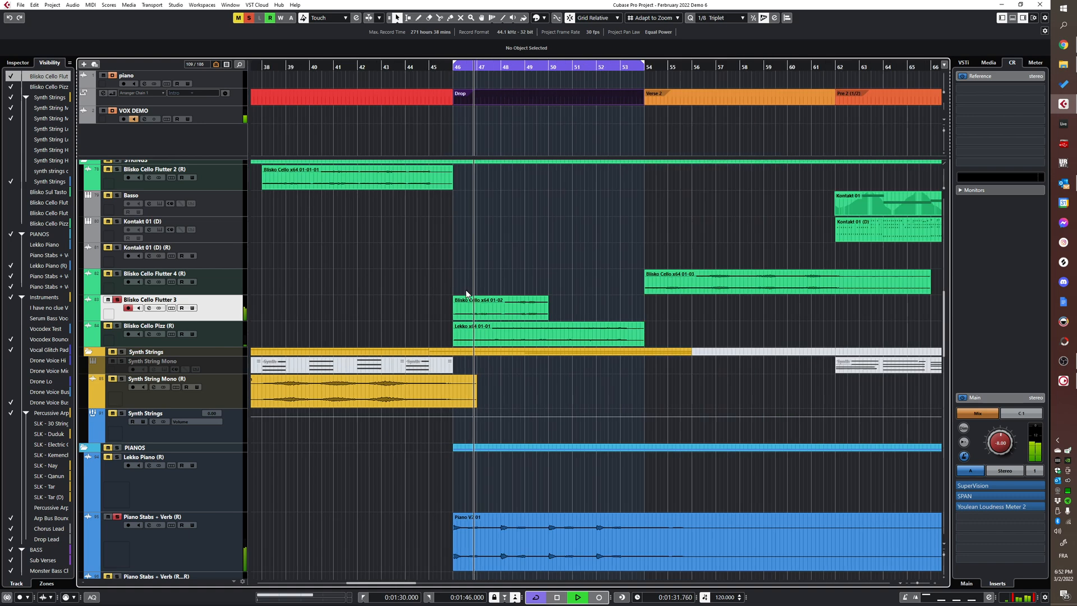
scroll(475, 284, down, 3)
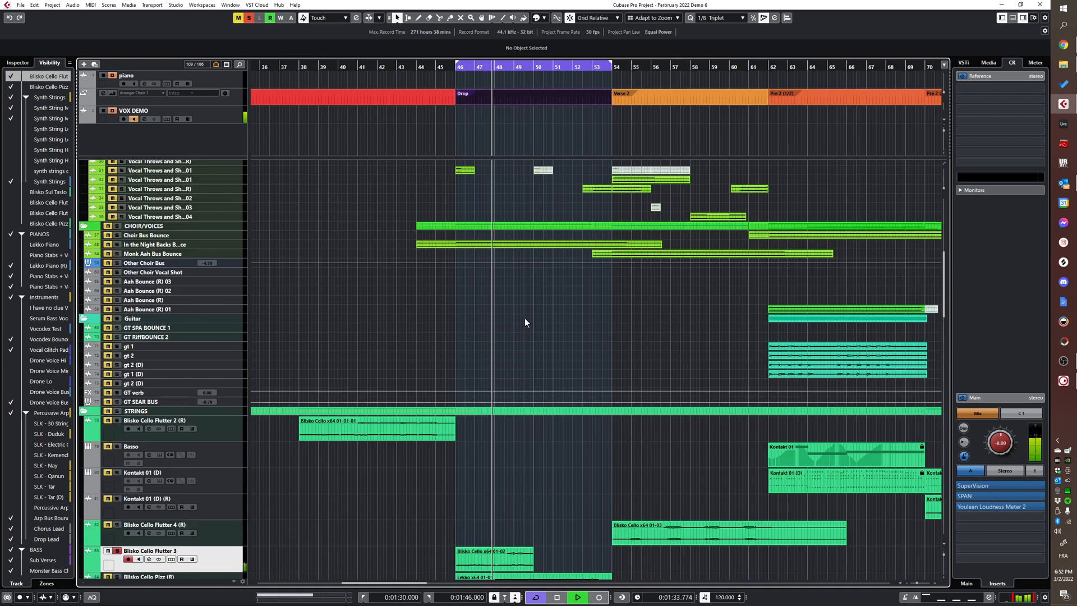
scroll(524, 319, up, 3)
scroll(502, 308, down, 6)
scroll(510, 334, down, 1)
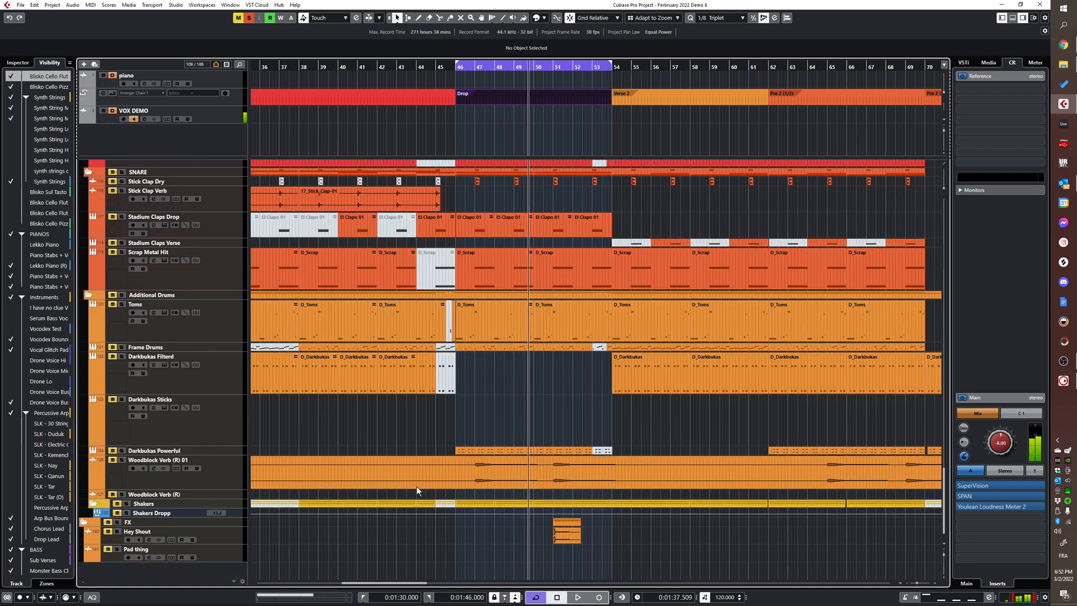
- Solo Synth String Lo (R) and Synth String Hi (R) together and play them through the Drop
scroll(423, 477, up, 10)
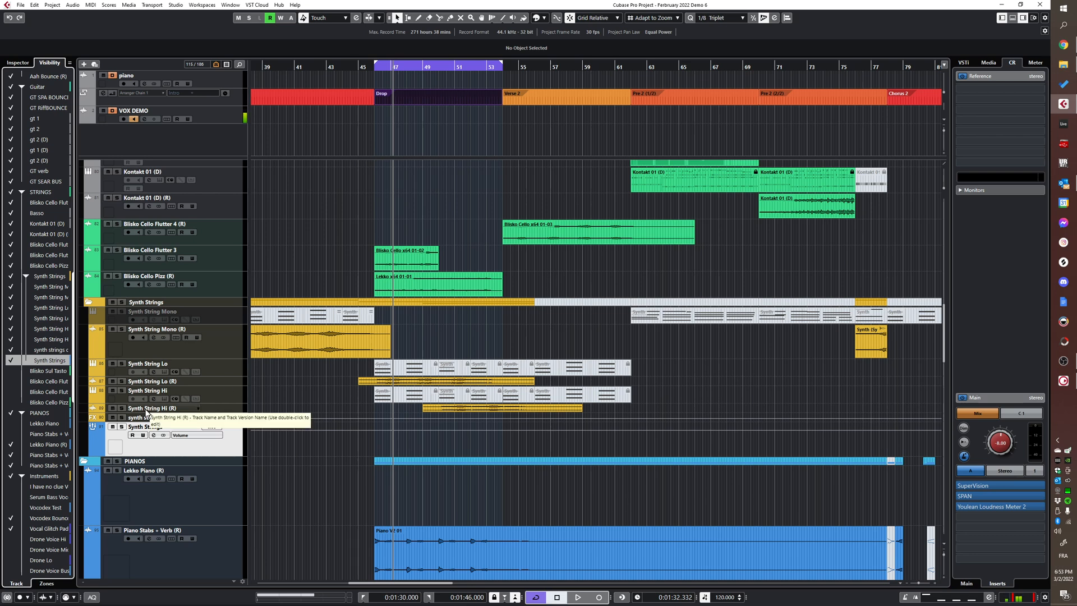
scroll(426, 424, up, 2)
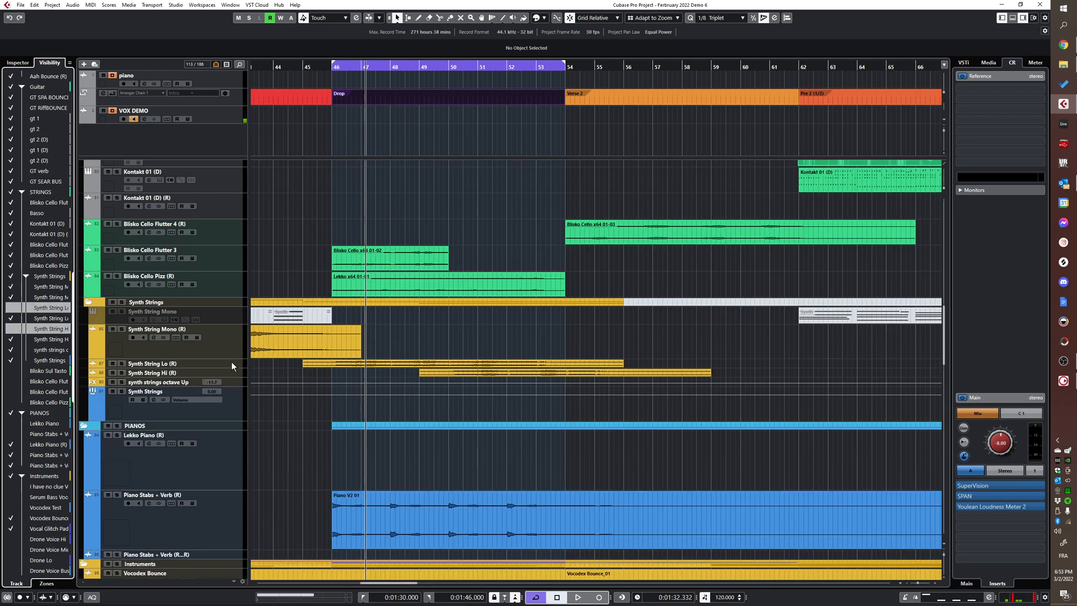
click(231, 363)
shift+click(234, 372)
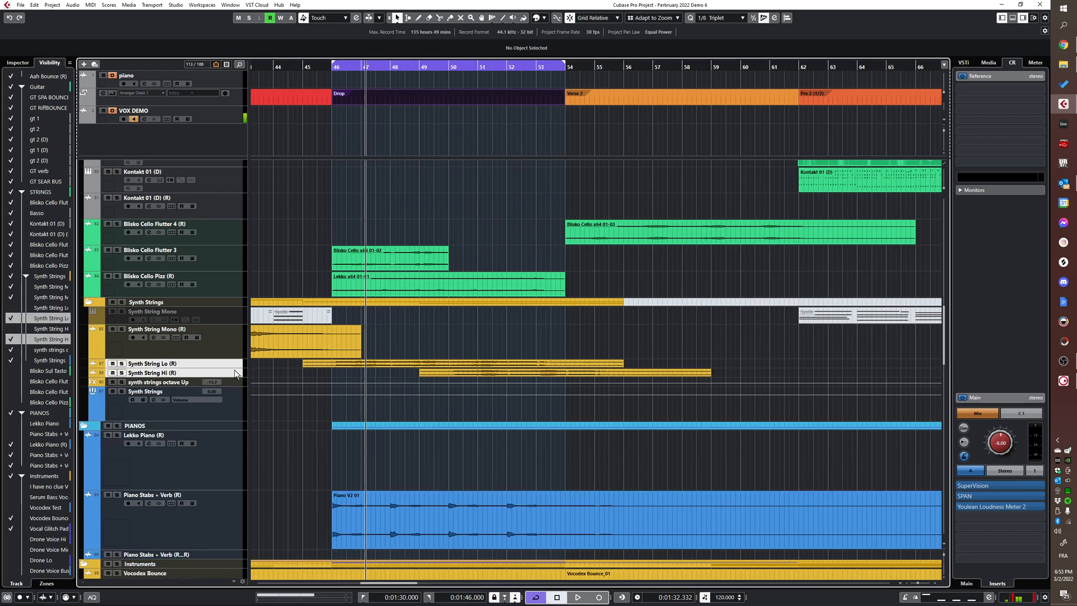
key(space)
key(s)
scroll(456, 354, down, 4)
scroll(456, 335, up, 5)
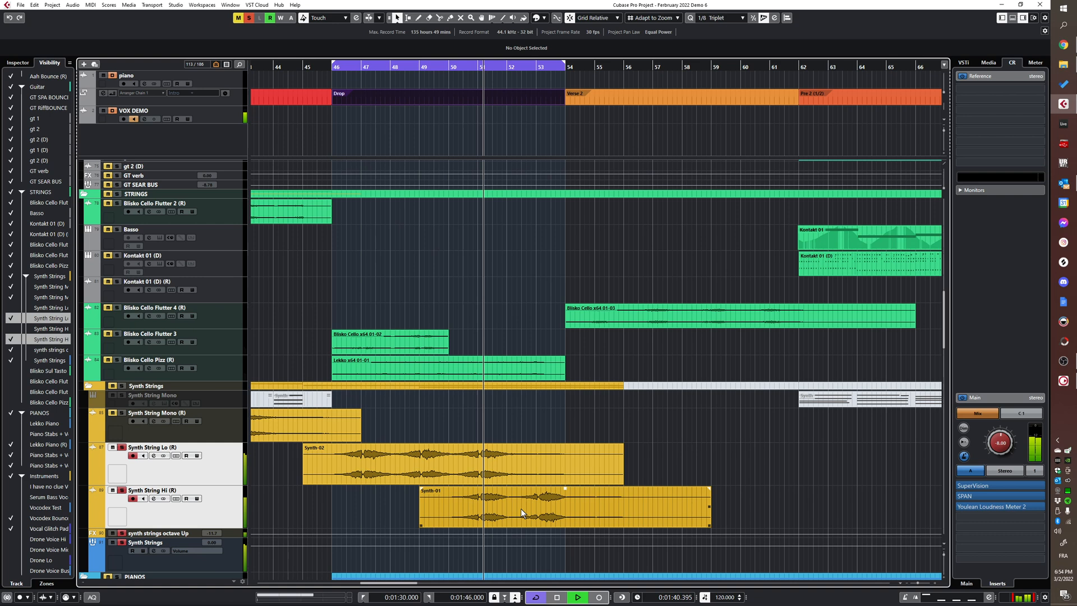
scroll(106, 446, up, 3)
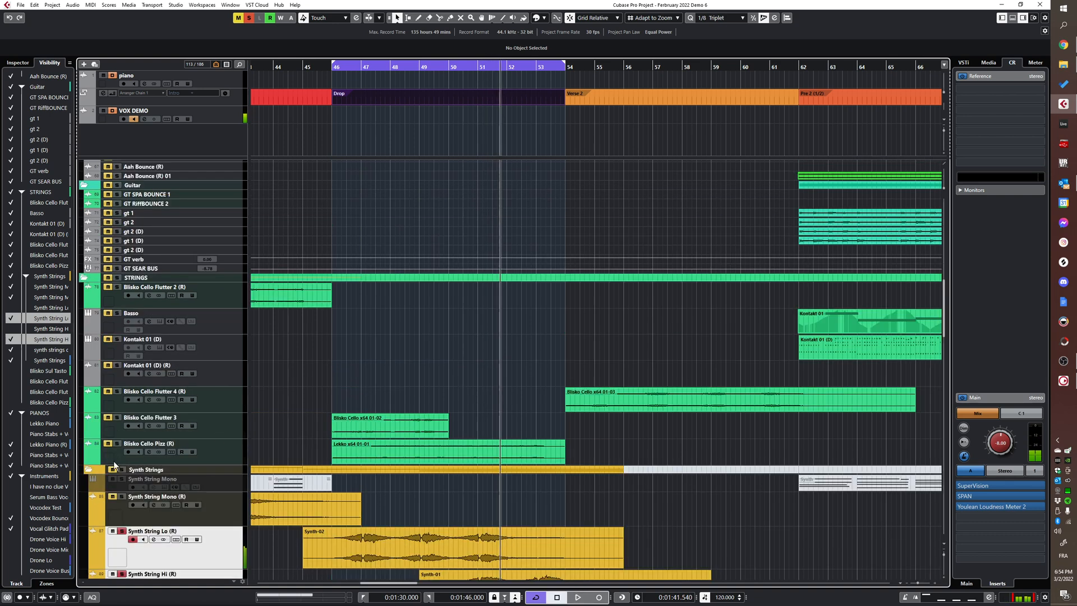
- Solo Blisko Cello Pizz (R) and Blisko Cello Flutter 3, and play the Drop's soloed layers while examining tracks from choir to drums
key(space)
click(116, 444)
click(117, 417)
scroll(290, 323, down, 3)
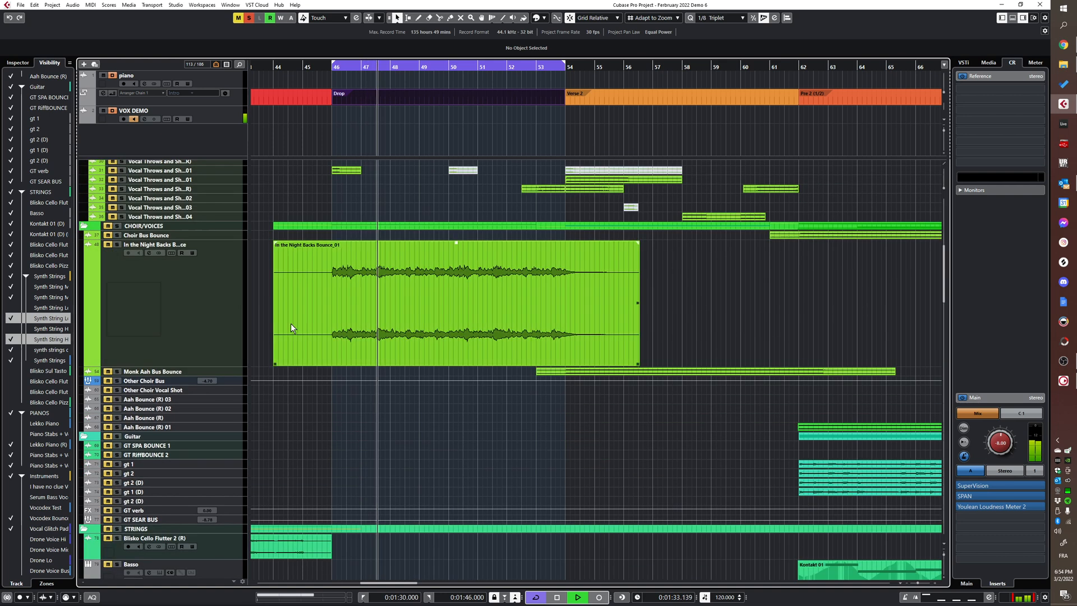
scroll(402, 409, down, 5)
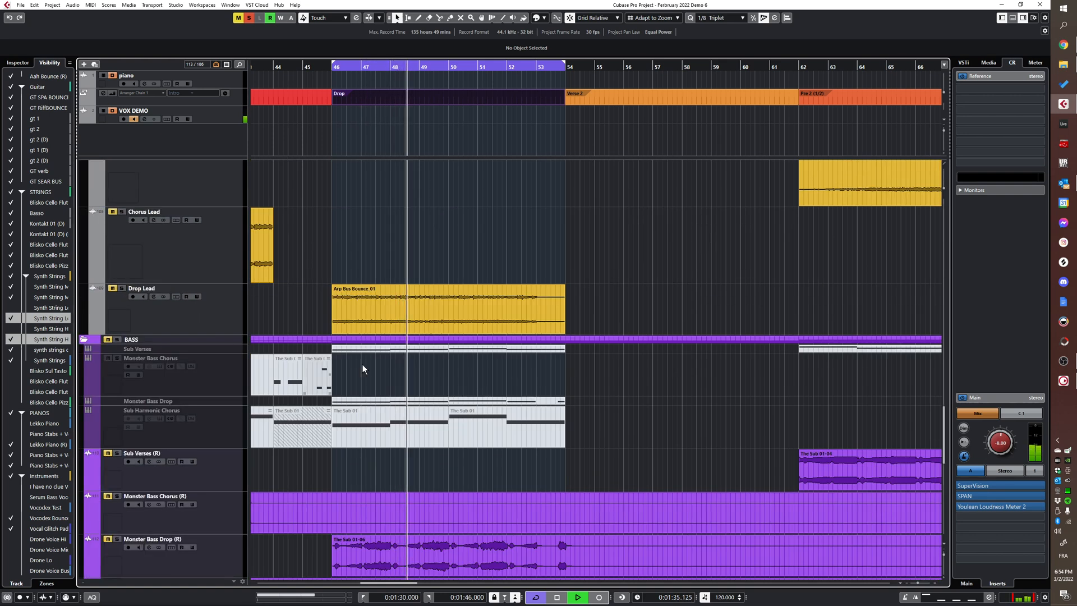
scroll(362, 365, down, 2)
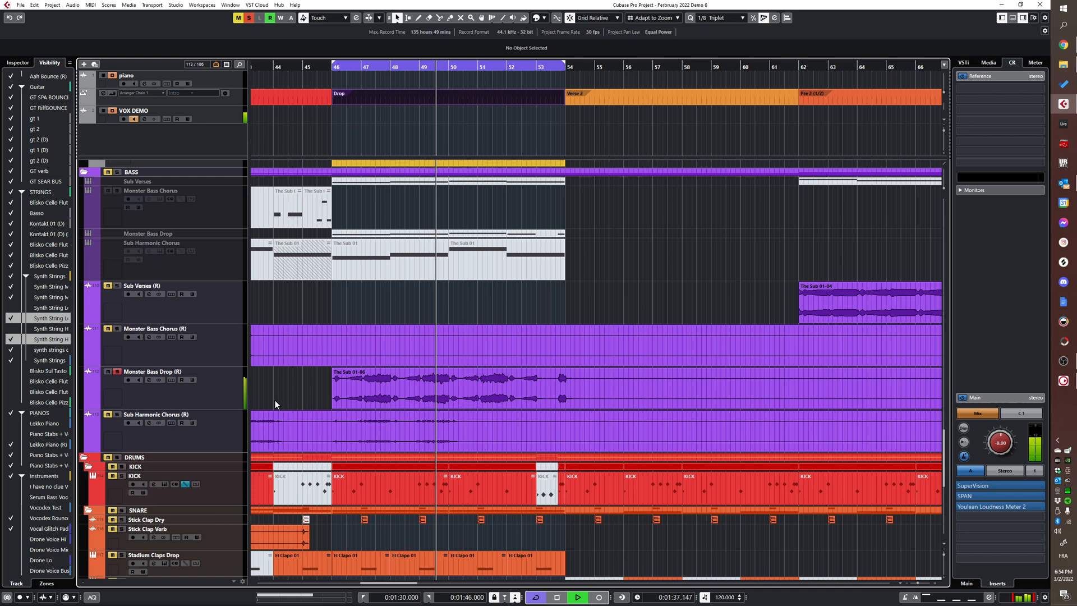
scroll(297, 402, down, 3)
scroll(415, 400, down, 3)
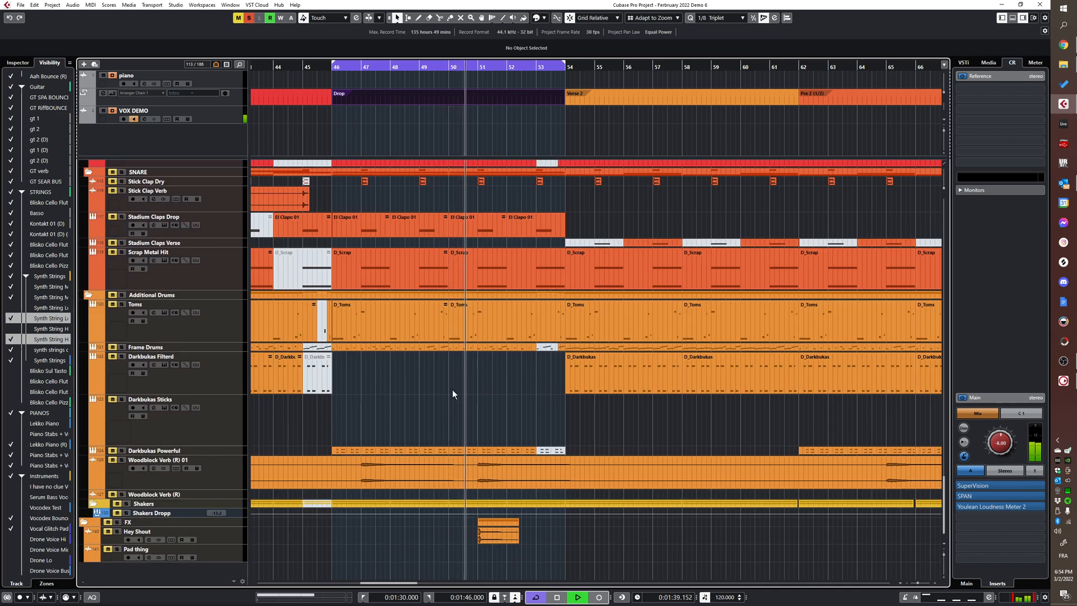
scroll(429, 412, up, 7)
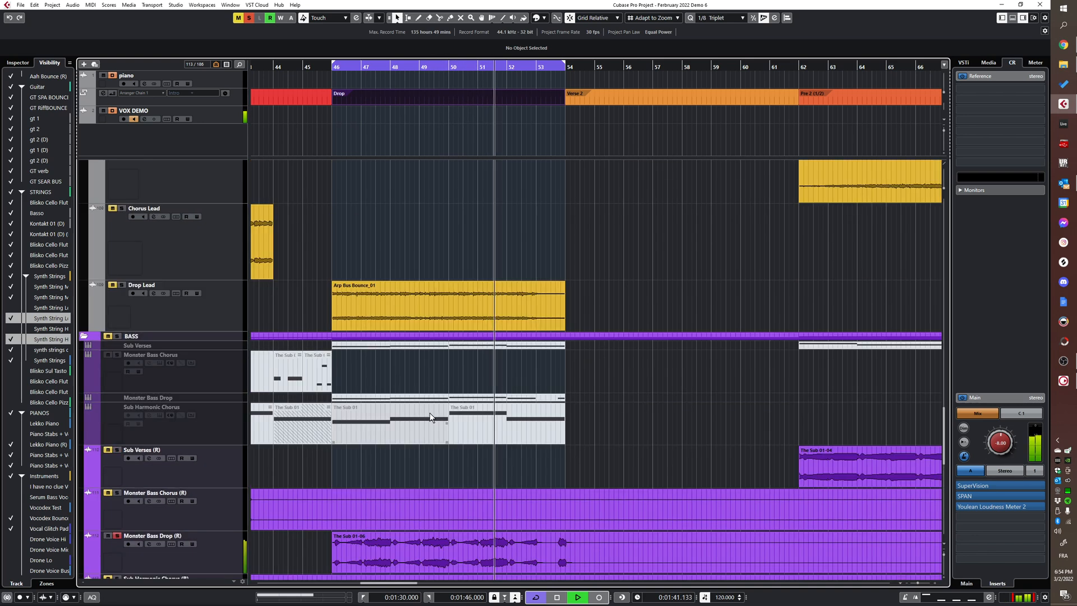
- Look over the bass, arp, string and choir tracks across the Drop, checking the solo states of Blisko Cello Pizz (R) and the In the Night Backs bounce
scroll(428, 414, up, 2)
scroll(422, 424, down, 3)
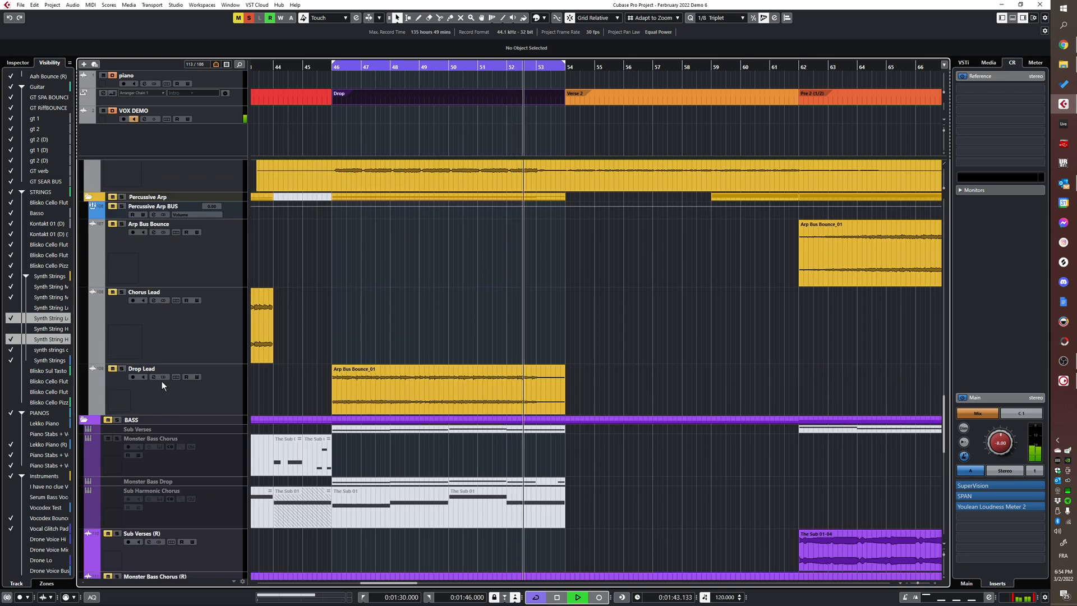
scroll(396, 352, up, 12)
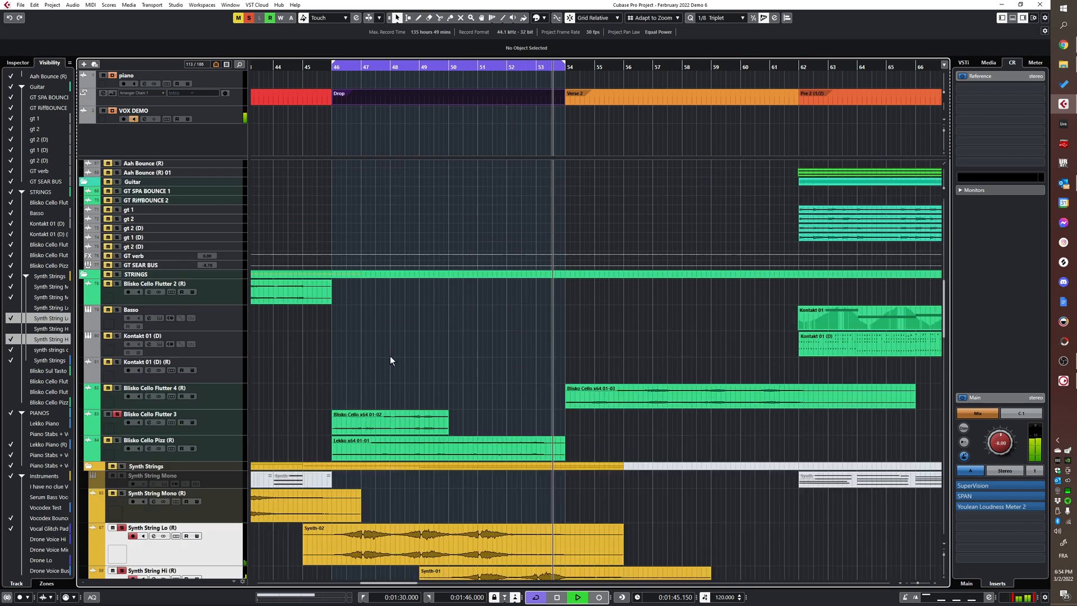
scroll(415, 370, down, 3)
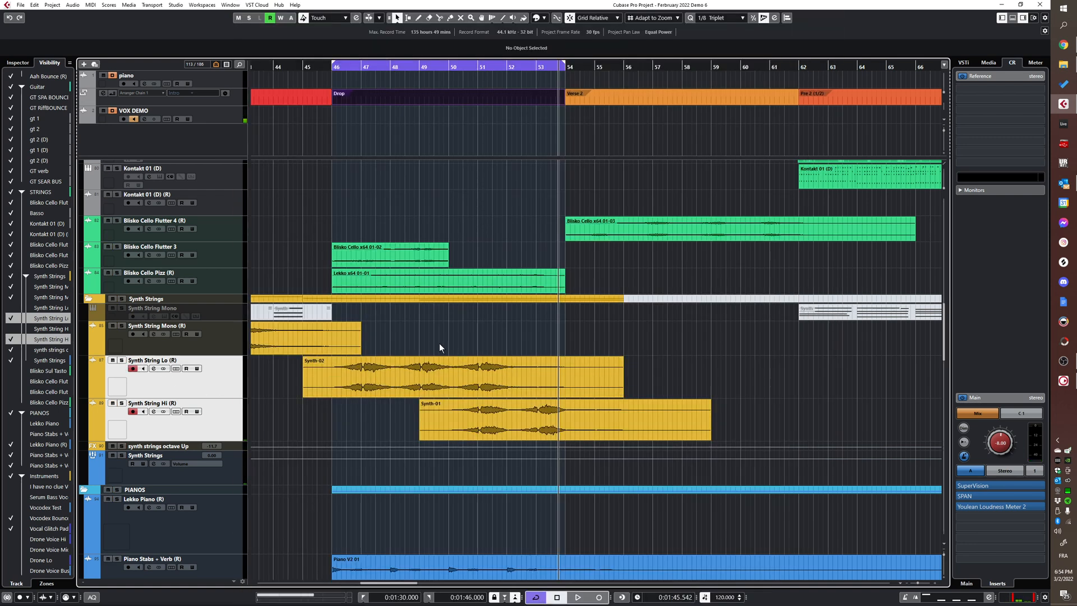
scroll(417, 342, up, 2)
scroll(413, 335, up, 4)
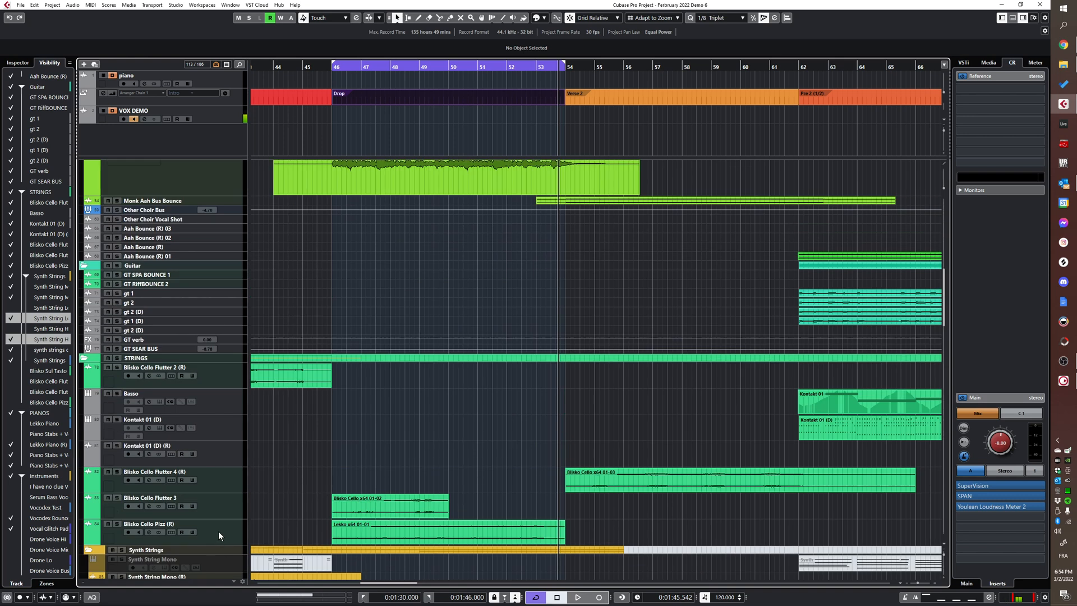
click(117, 524)
scroll(389, 447, up, 8)
click(116, 409)
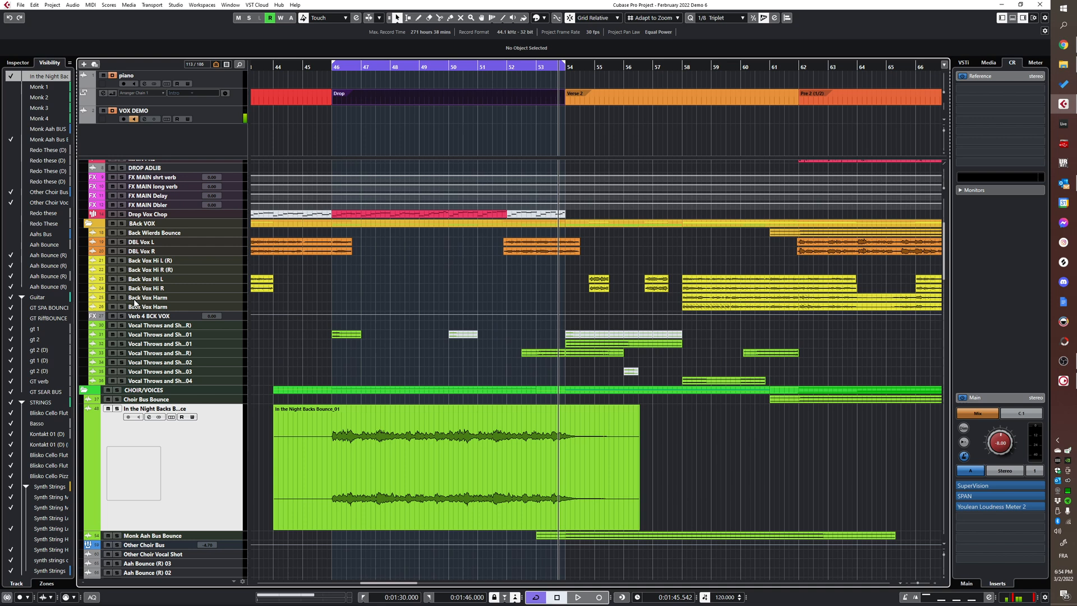
- Open the Drop Vox Chop track's sampler view, solo the track and play it from the Drop
double_click(234, 216)
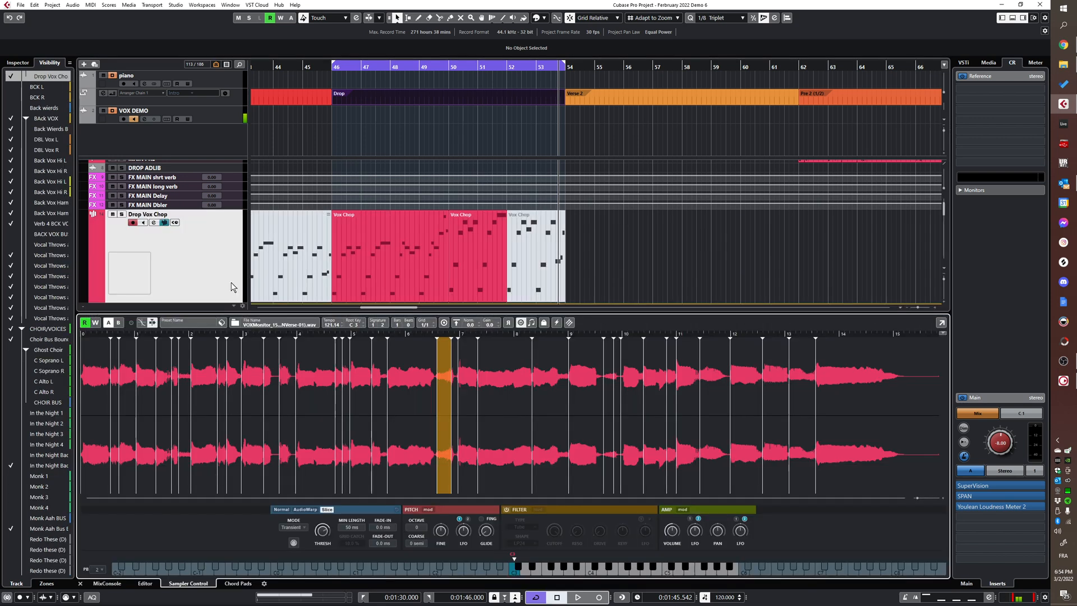
key(s)
key(space)
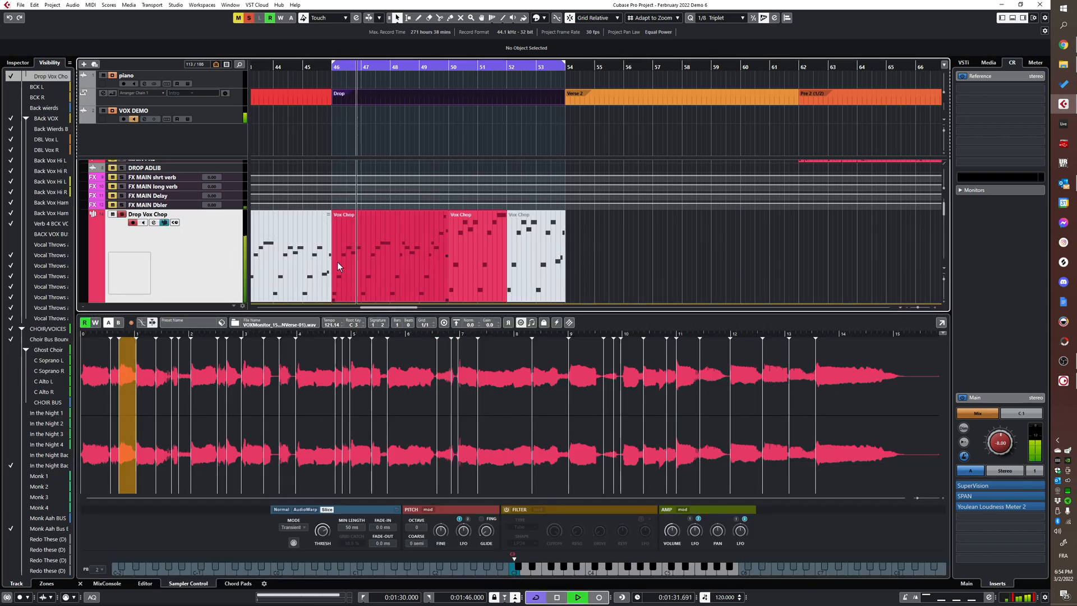
- Show the Drop Vox Chop track's audio inserts, bypass them and play the dry vocal chops through the Drop
click(17, 62)
click(32, 216)
key(space)
click(65, 216)
key(space)
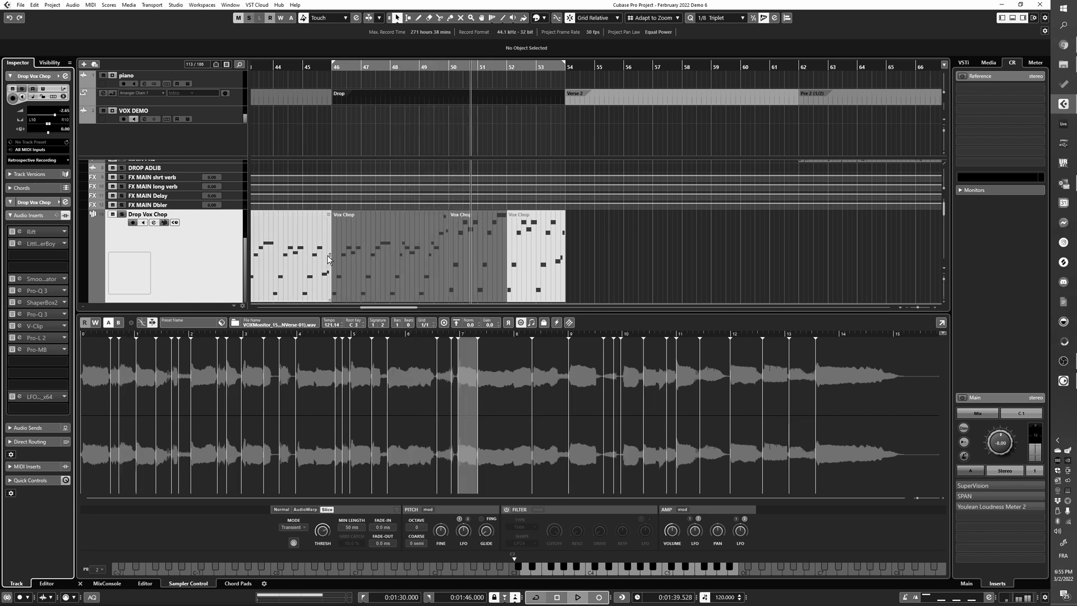
- Switch the Drop Vox Chop sampler to Normal mode, return it to Slice mode, and toggle playback
click(280, 510)
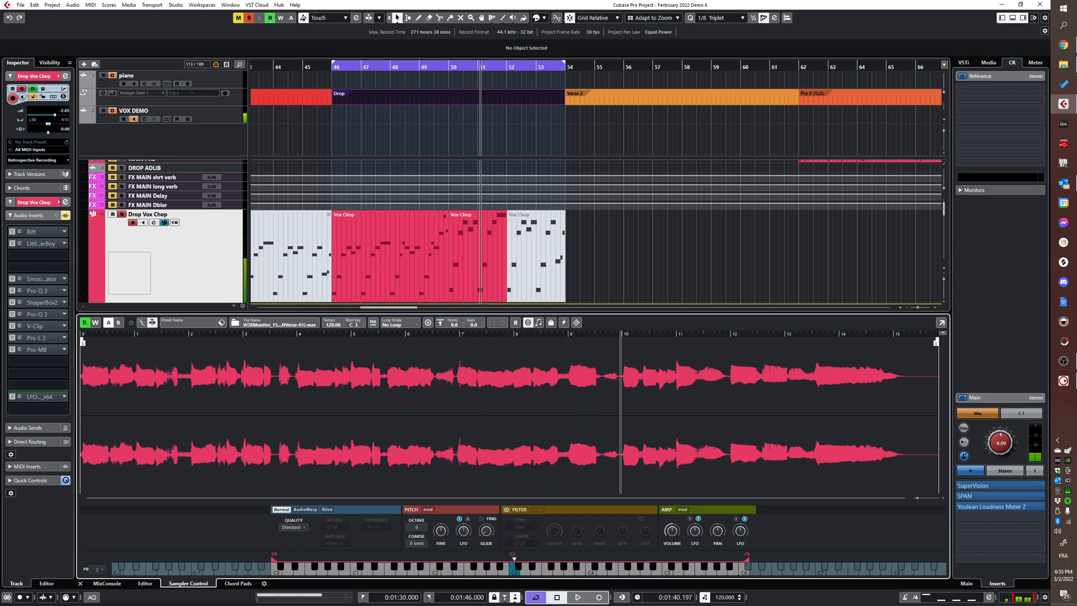
click(328, 510)
key(space)
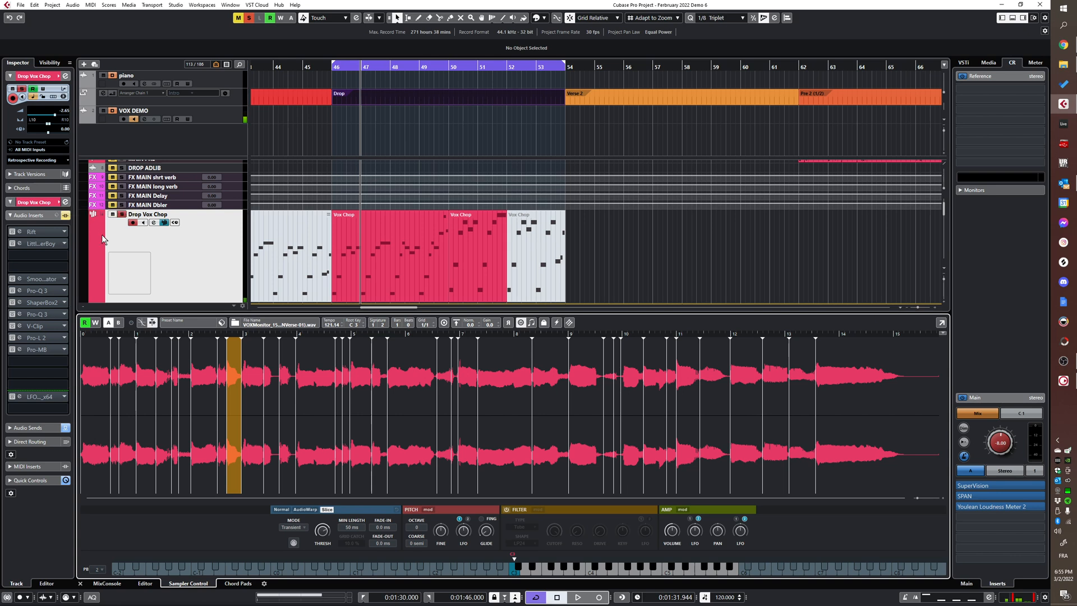
- Re-enable Rift, LittleAlterBoy, Smooth Operator, both Pro-Q 3 instances and ShaperBox 2 on Drop Vox Chop while the chops play
click(33, 232)
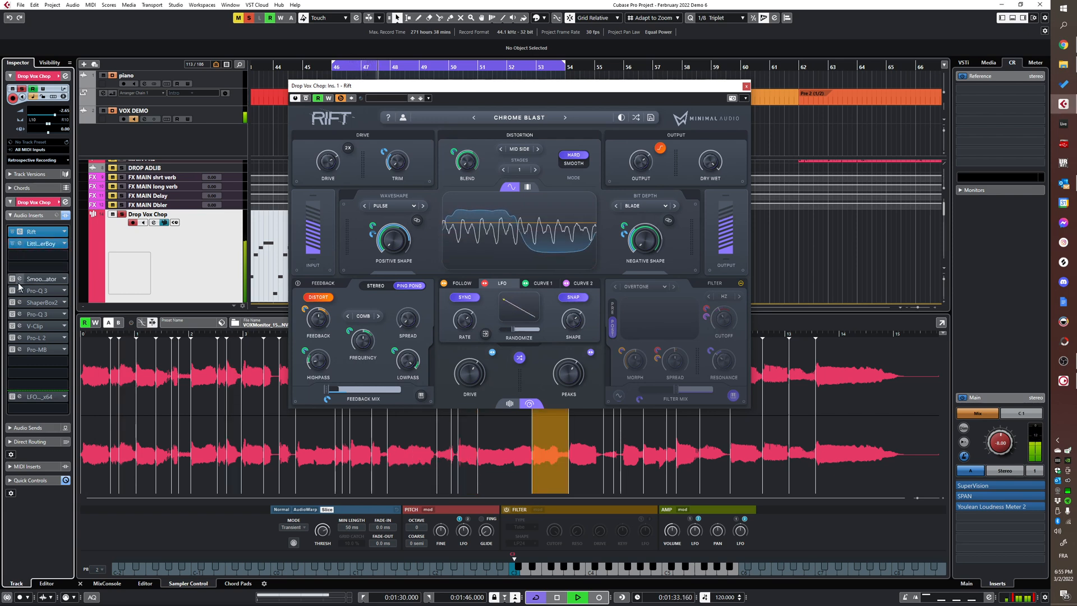
click(20, 243)
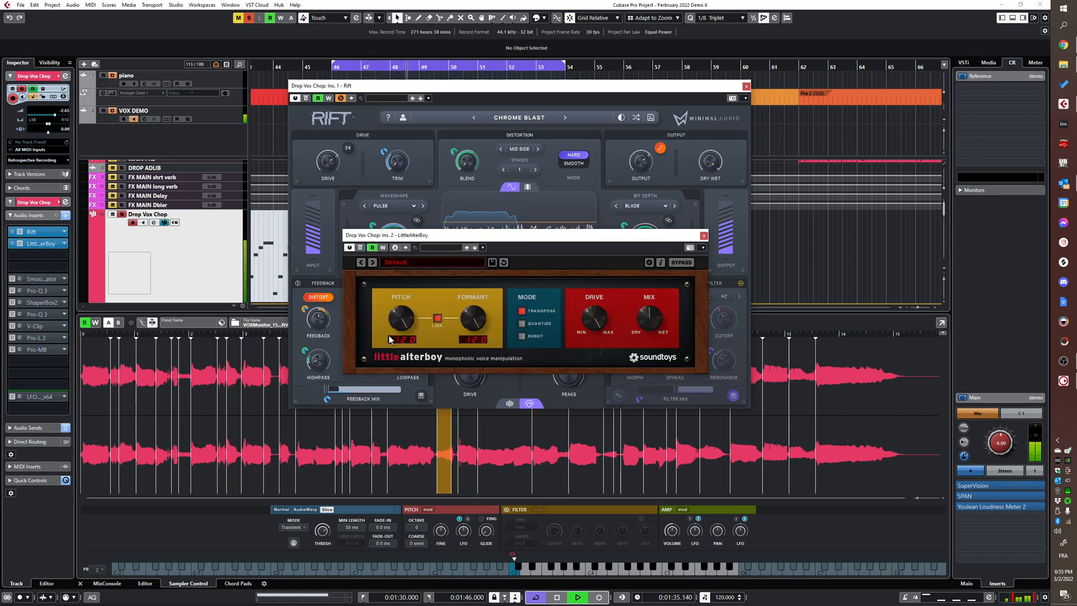
click(14, 279)
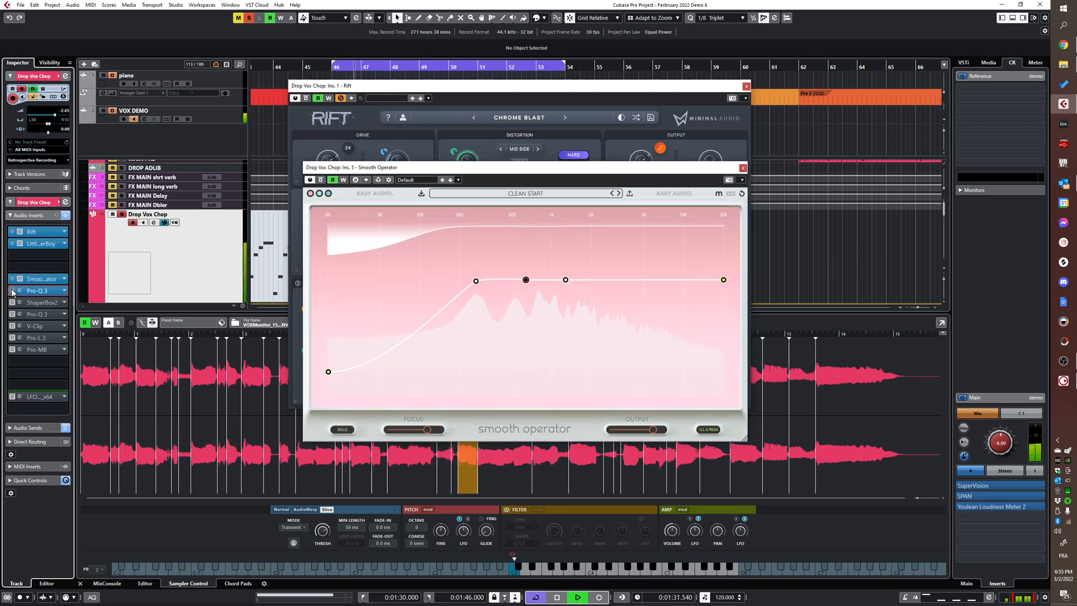
click(18, 291)
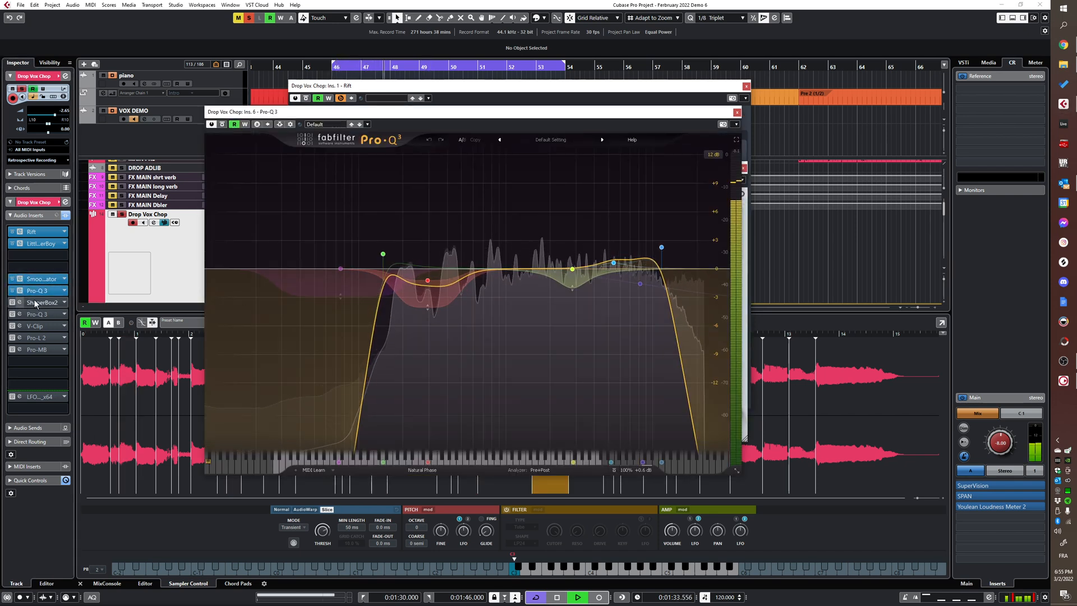
click(14, 303)
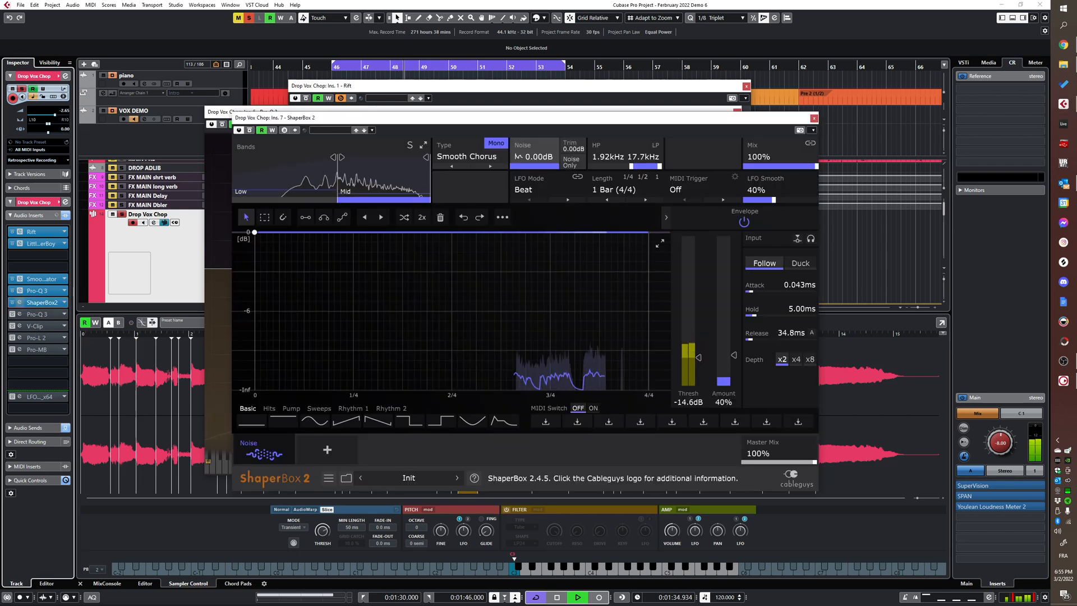
click(13, 315)
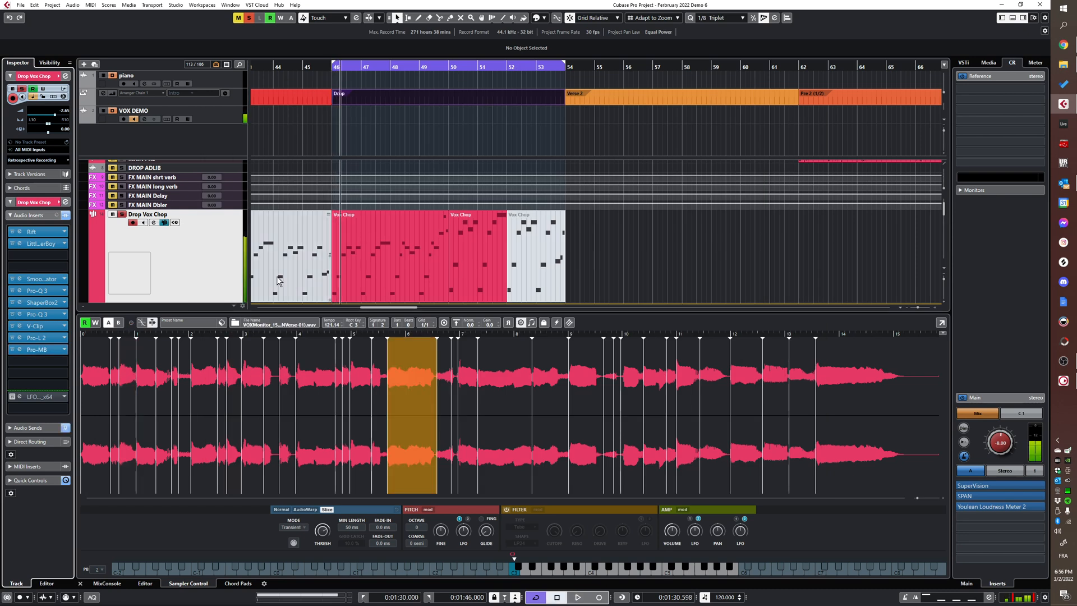
- Play the processed vocal chops and inspect the Pro-L 2 and Pro-MB settings on Drop Vox Chop
key(space)
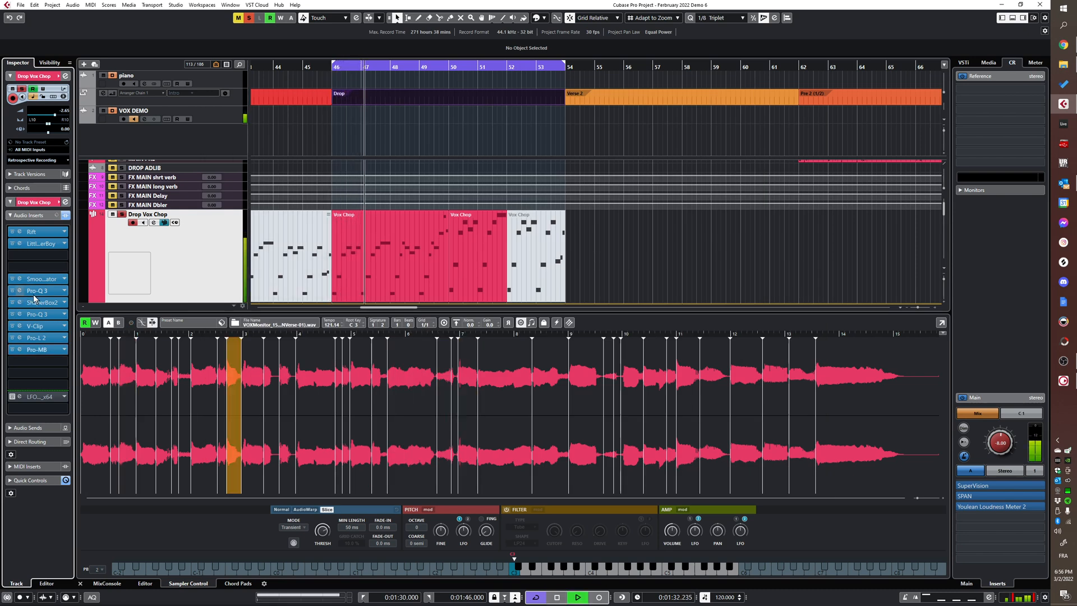
click(25, 337)
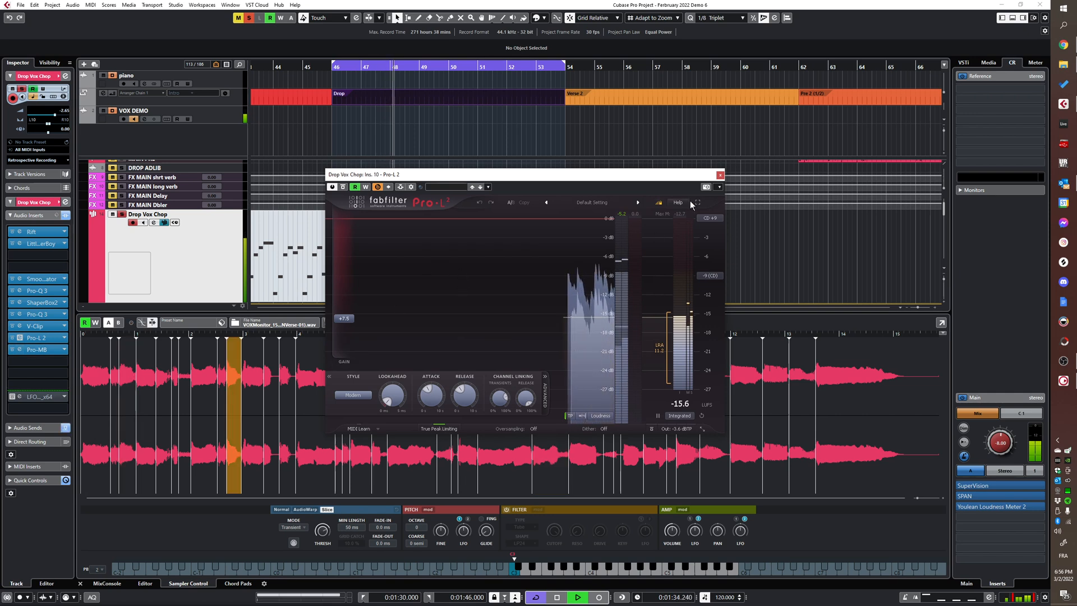
click(28, 350)
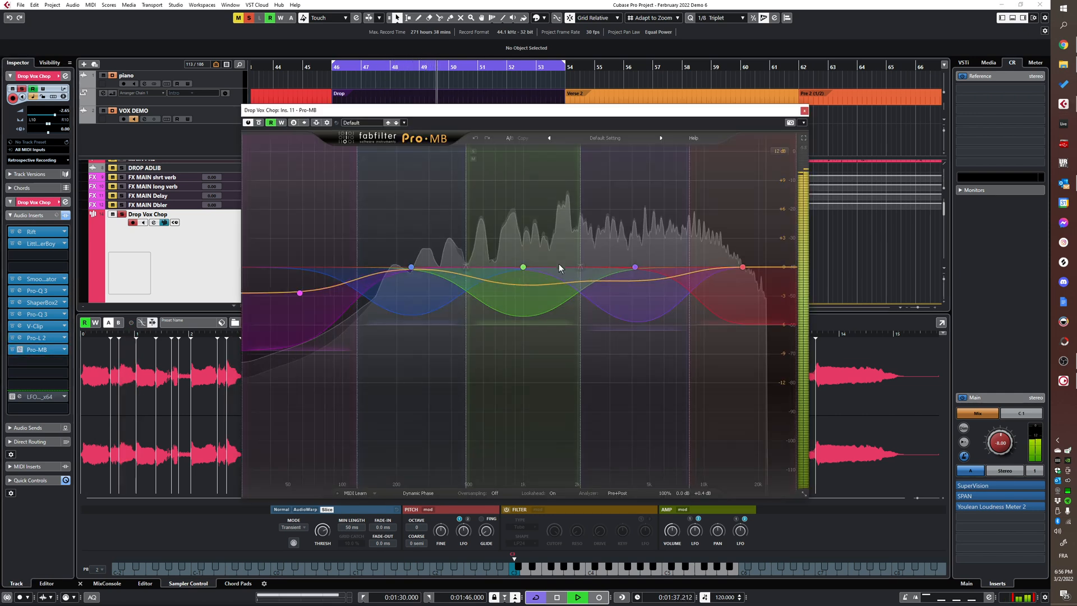
click(805, 111)
key(space)
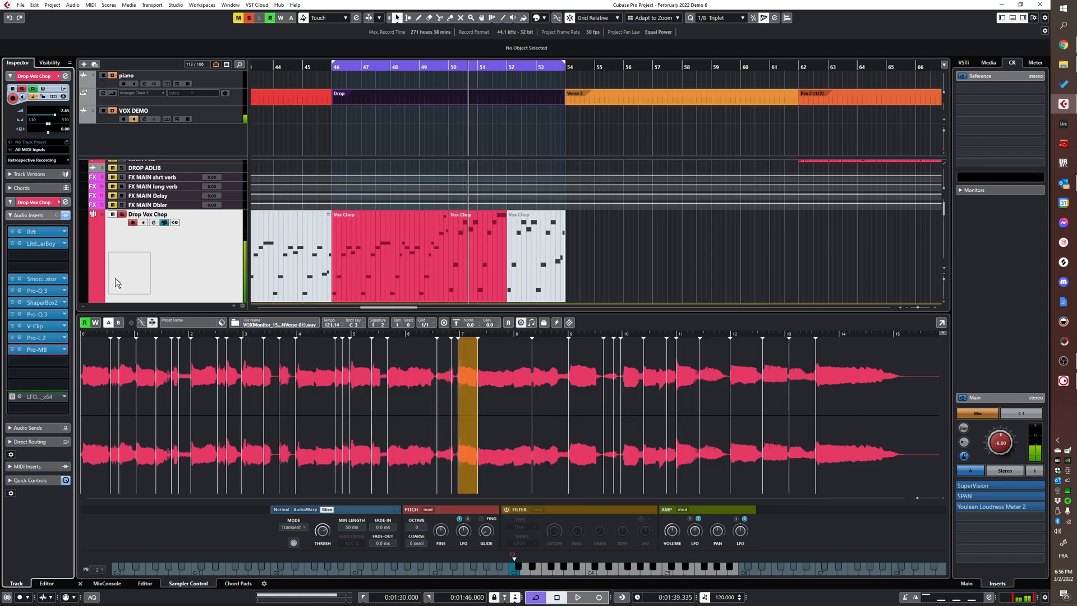
- Hide the sampler view, solo the In the Night Backs bounce track and play it through the Drop
click(1012, 18)
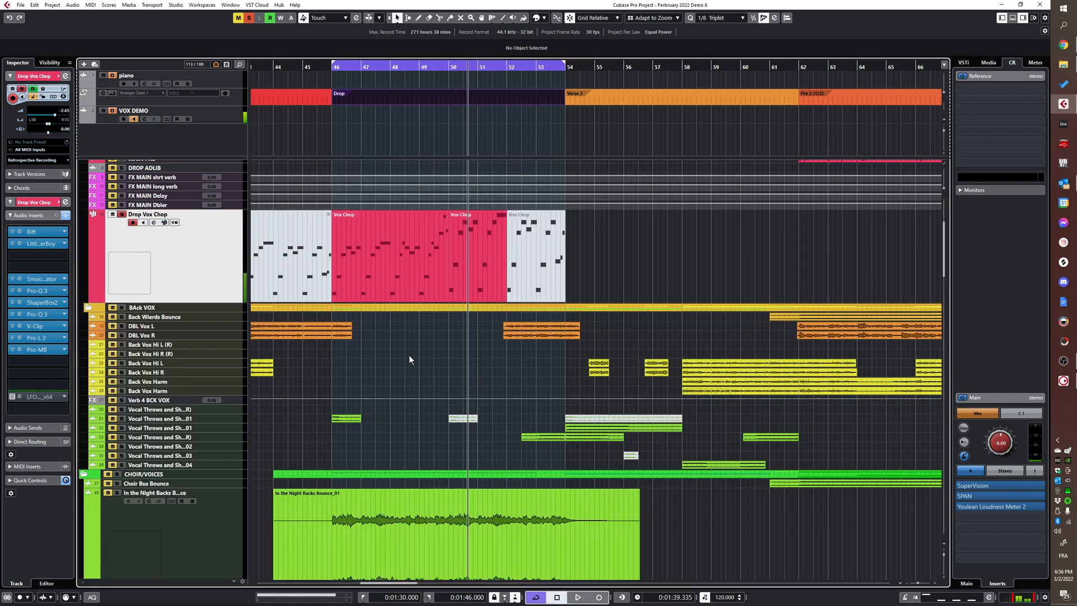
scroll(416, 348, down, 3)
scroll(437, 324, down, 3)
click(119, 257)
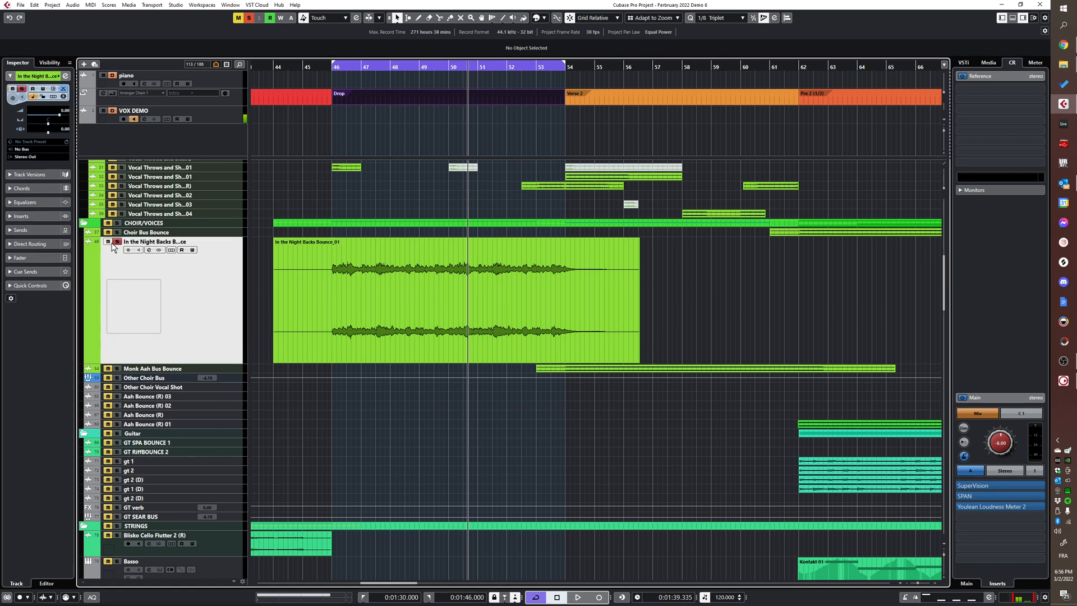
click(342, 267)
key(space)
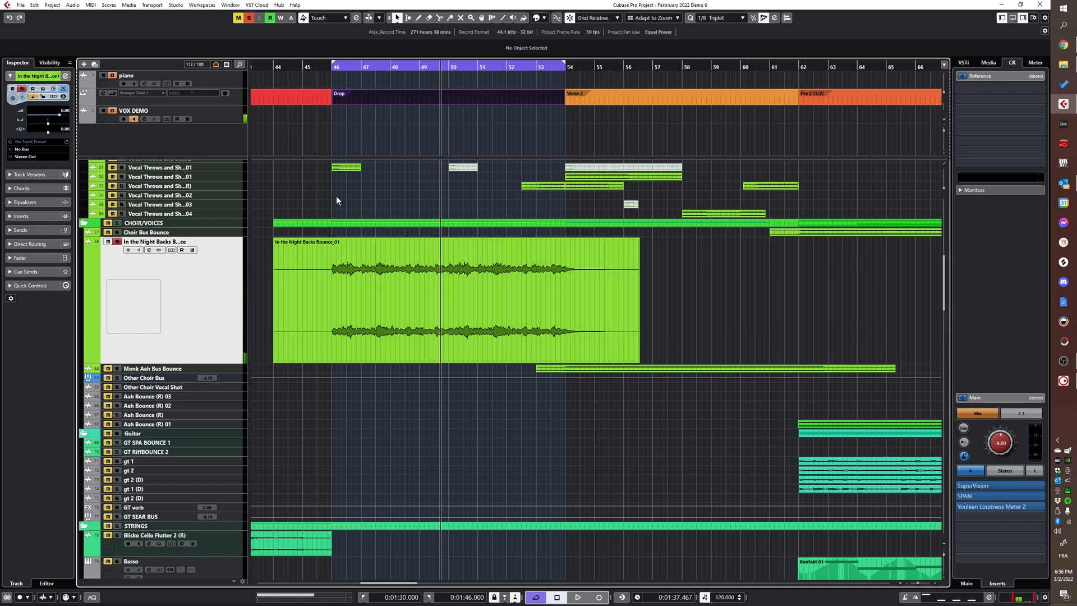
- Play the Drop with the In the Night Backs bounce, Blisko Cello Flutter 3 and Blisko Cello Pizz (R) auditioned through their mute and solo states
scroll(420, 286, up, 6)
scroll(354, 328, down, 3)
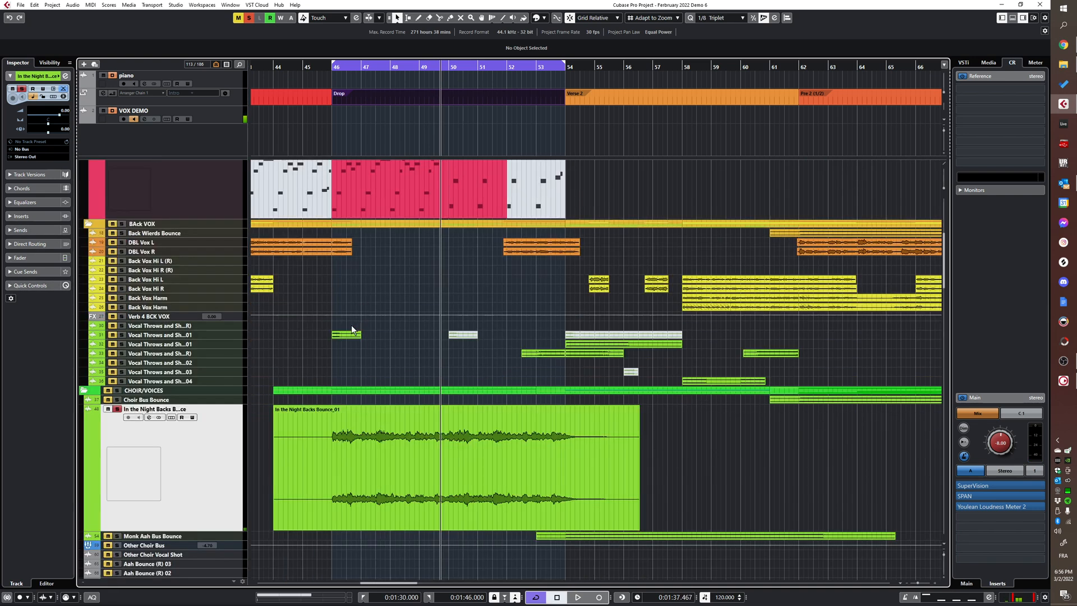
scroll(343, 380, down, 7)
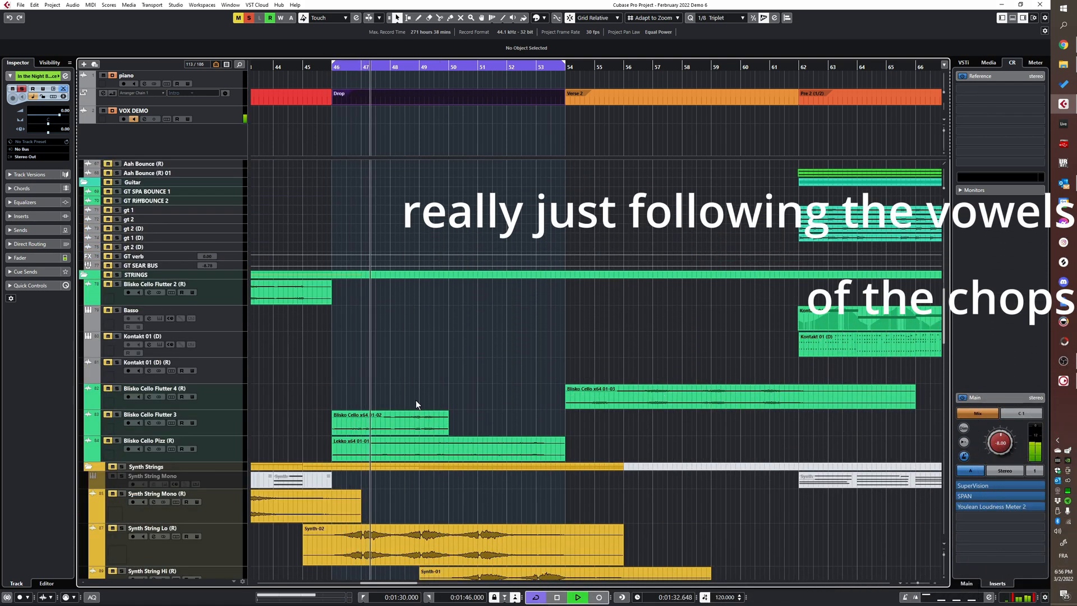
scroll(279, 278, down, 4)
scroll(309, 520, up, 3)
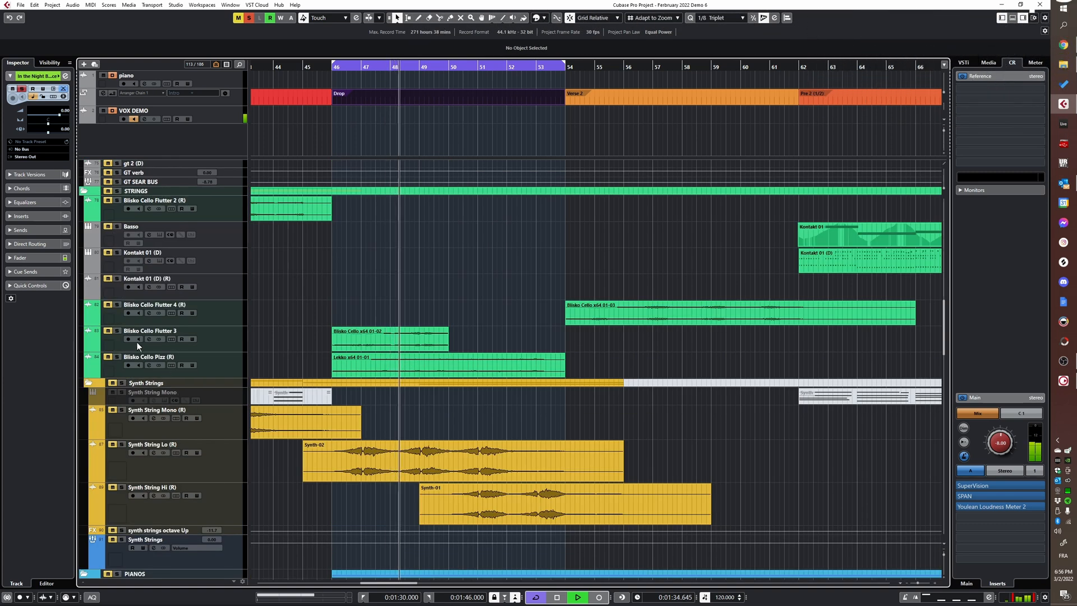
click(113, 331)
key(space)
click(117, 331)
key(space)
click(117, 357)
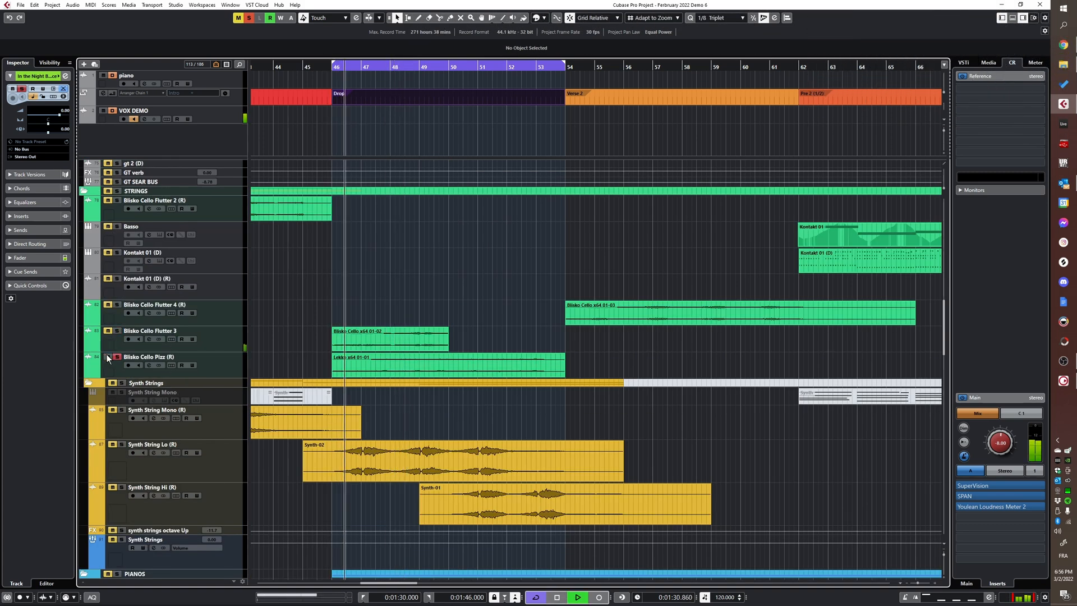
- Bring Drone Voice Bus Bounce into the audition, clear the solos, and play the Drop with only Drop Lead soloed
scroll(330, 362, down, 4)
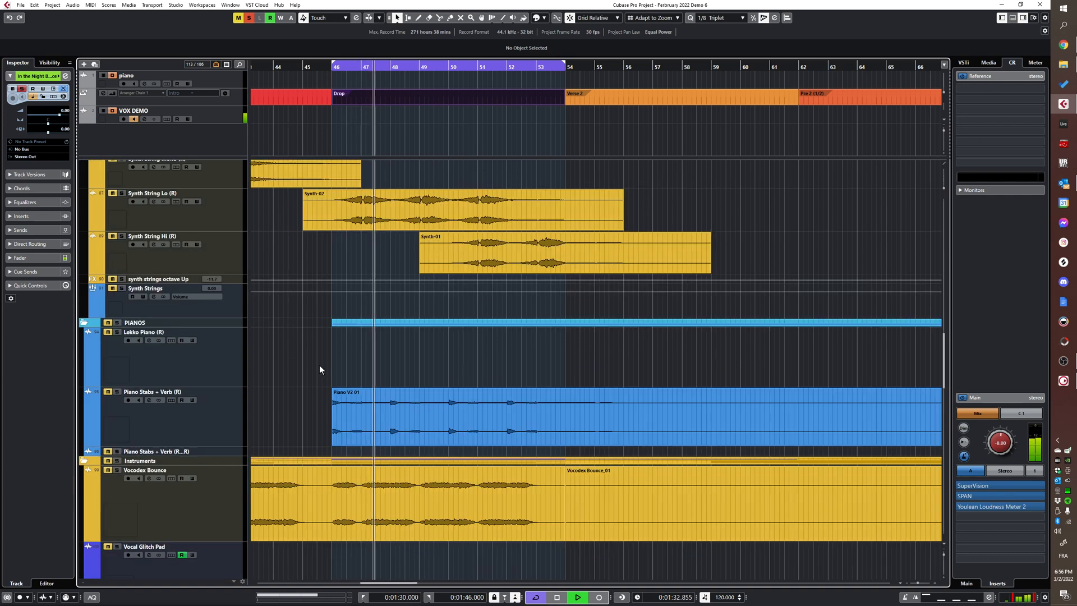
scroll(321, 361, down, 3)
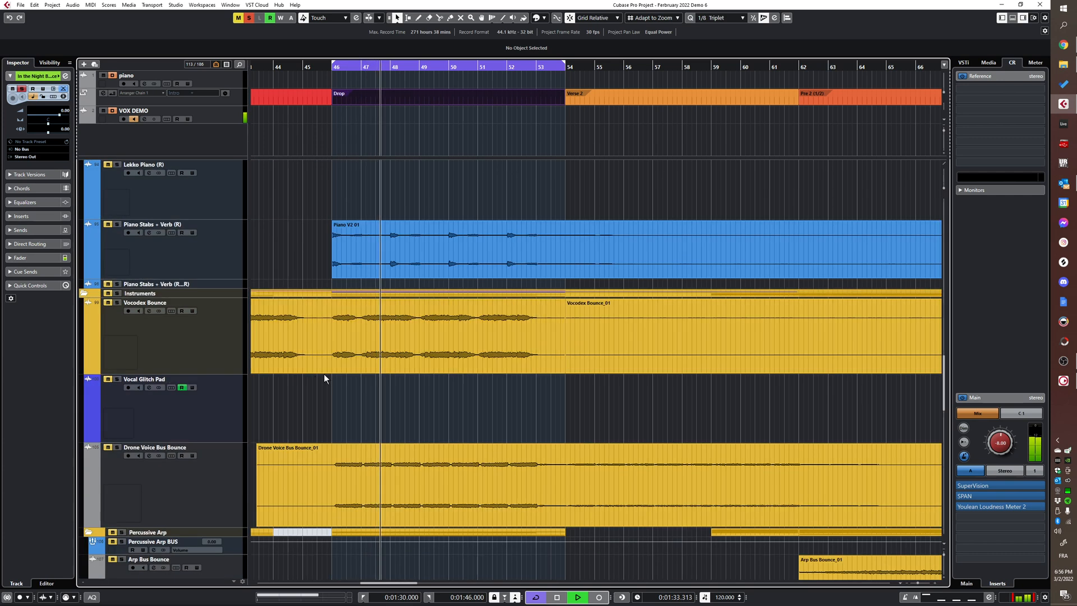
click(109, 449)
scroll(289, 368, down, 6)
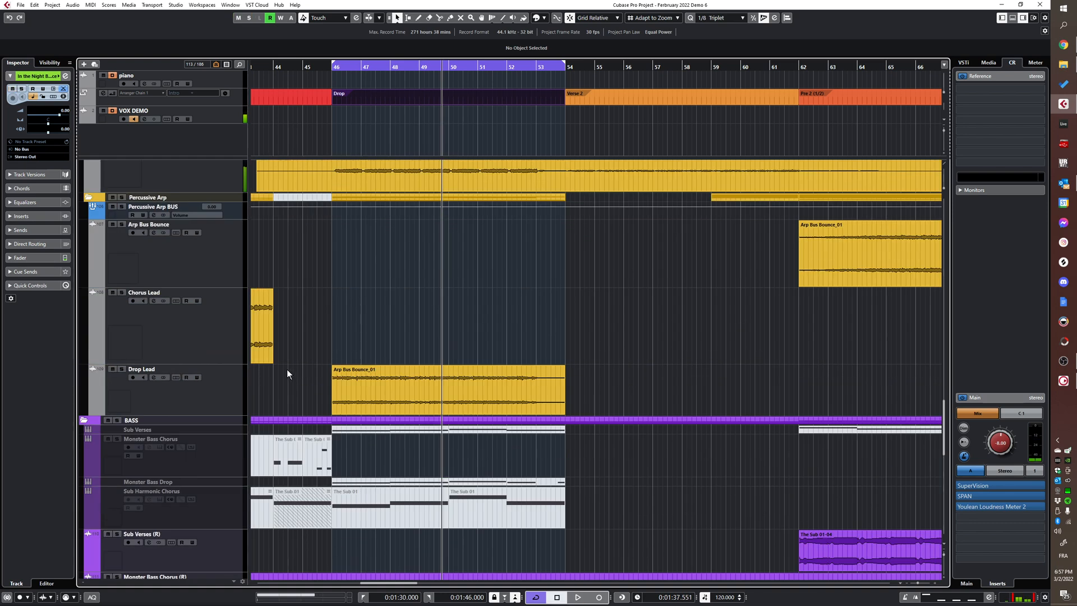
click(121, 369)
key(space)
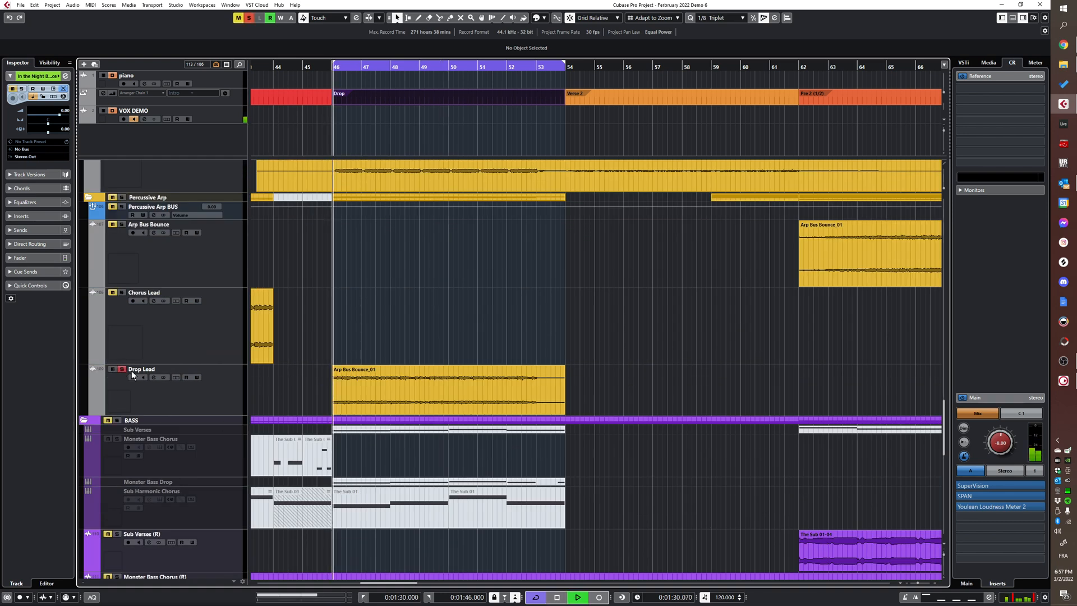
- Add the In the Night Backs bounce to the soloed Drop Lead and look over the string and piano tracks
scroll(392, 402, up, 6)
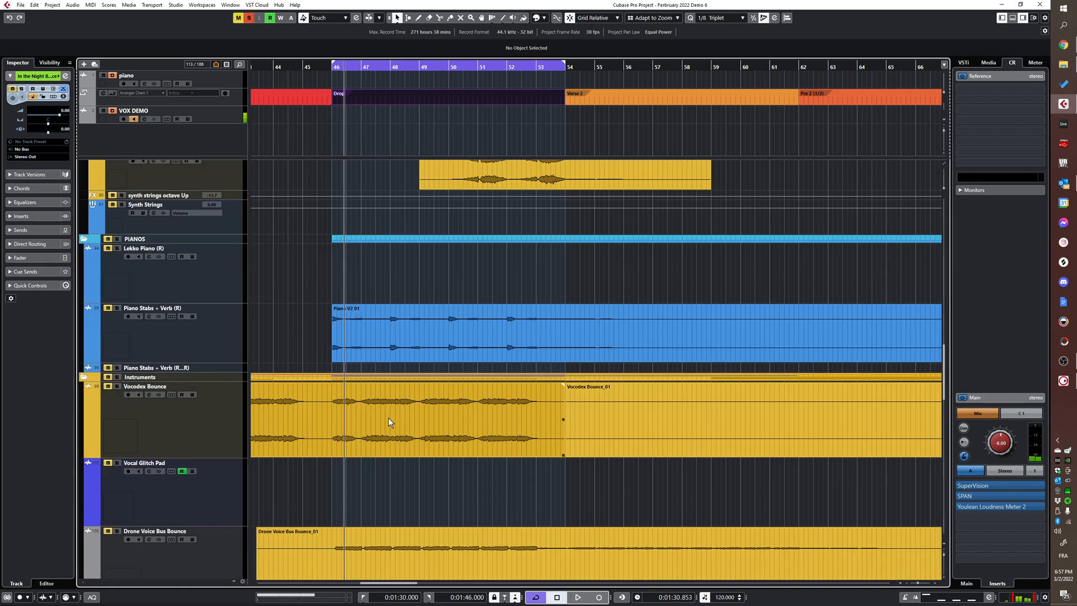
scroll(157, 381, up, 4)
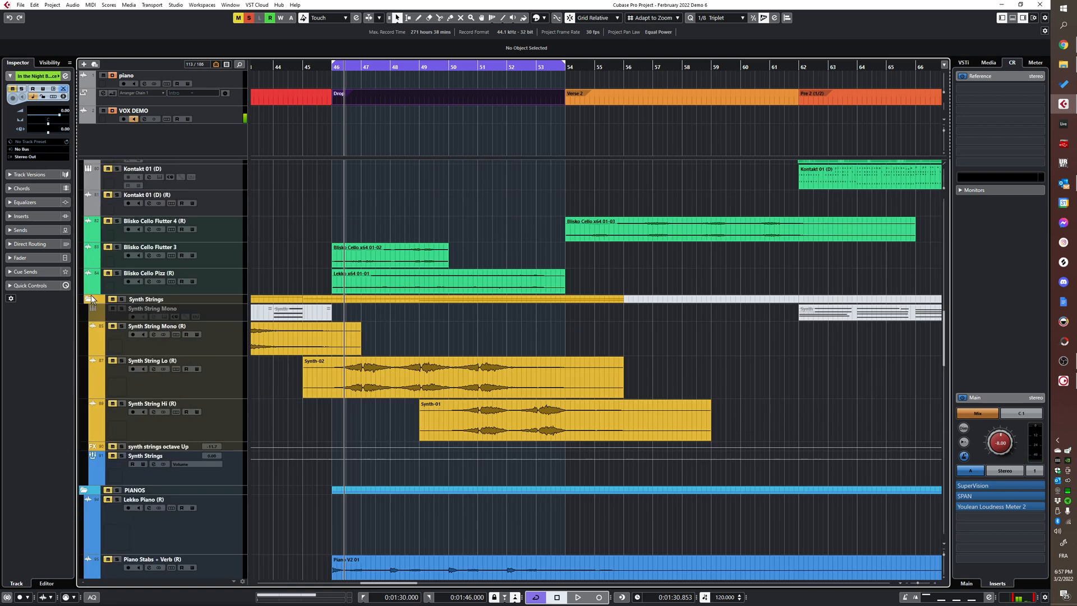
scroll(314, 356, up, 10)
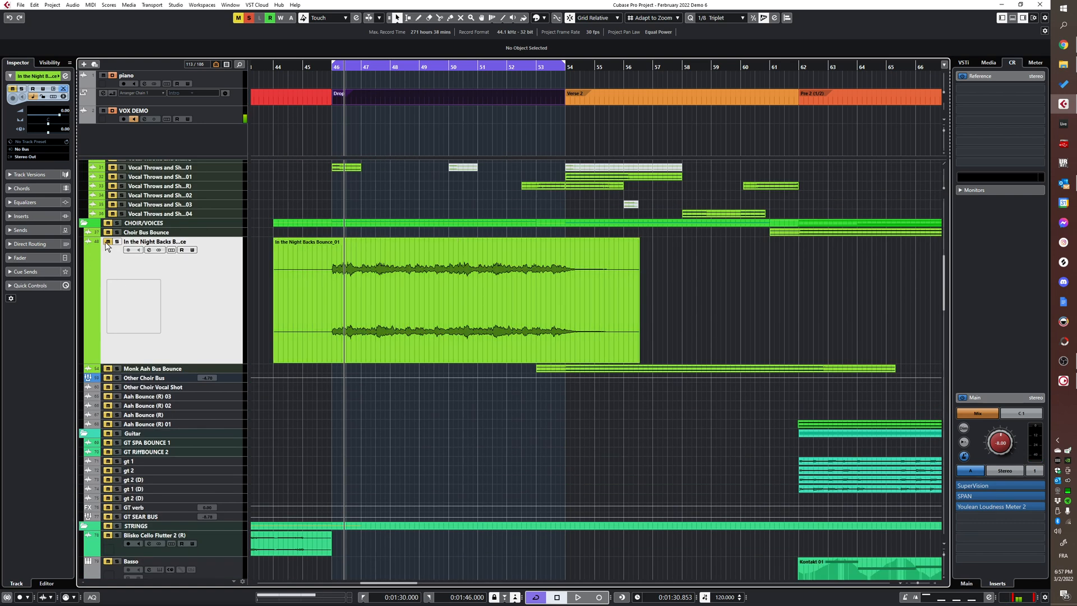
click(107, 245)
scroll(127, 237, up, 4)
scroll(371, 356, down, 12)
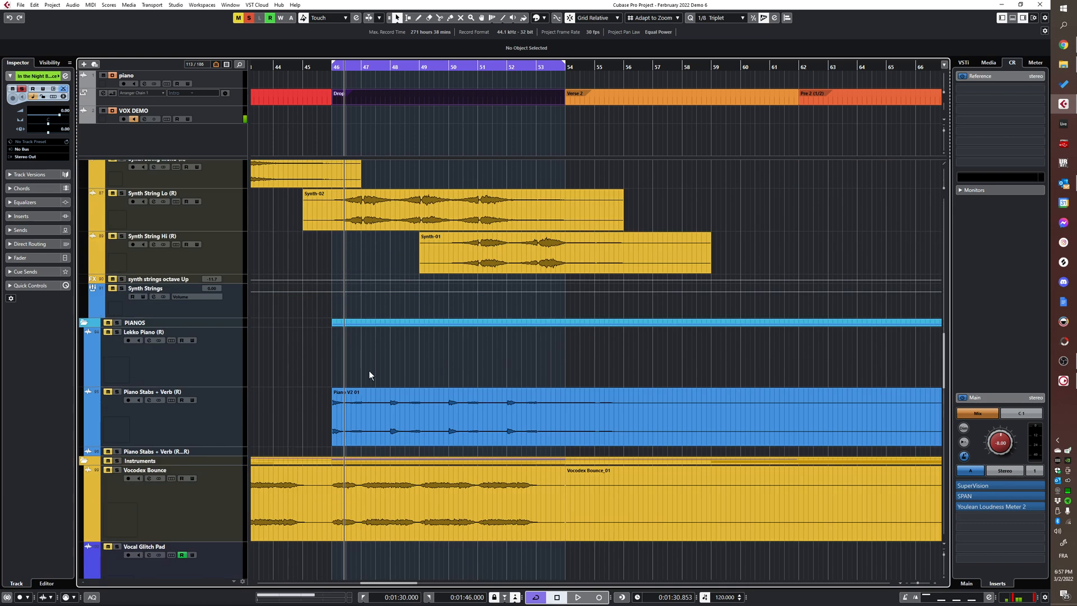
- Play the Drop with Drop Lead and the In the Night Backs bounce soloed, and clear the solos
scroll(370, 375, down, 3)
key(space)
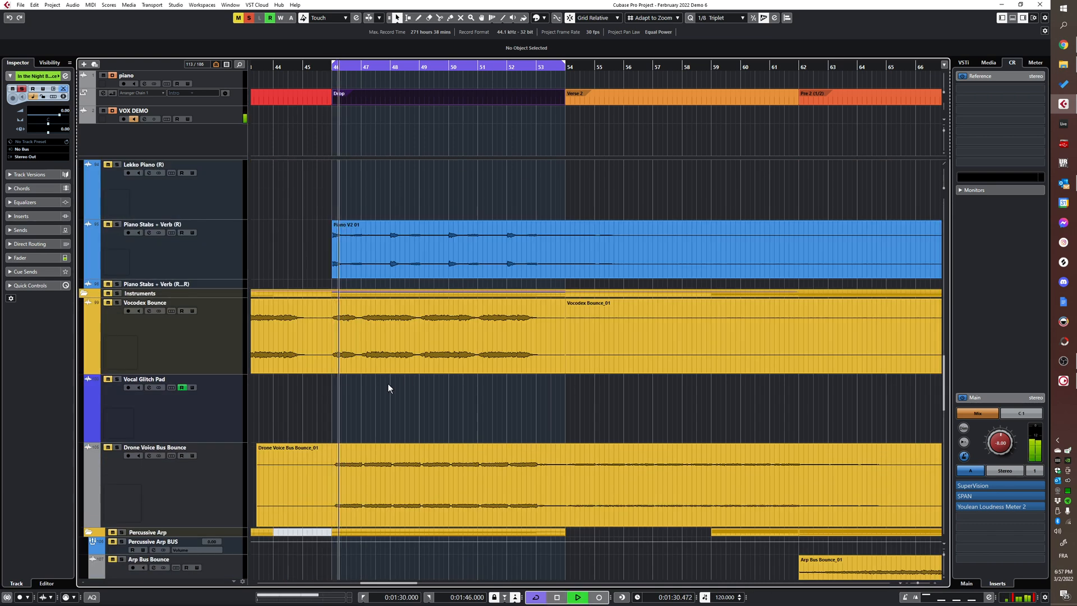
scroll(365, 382, down, 4)
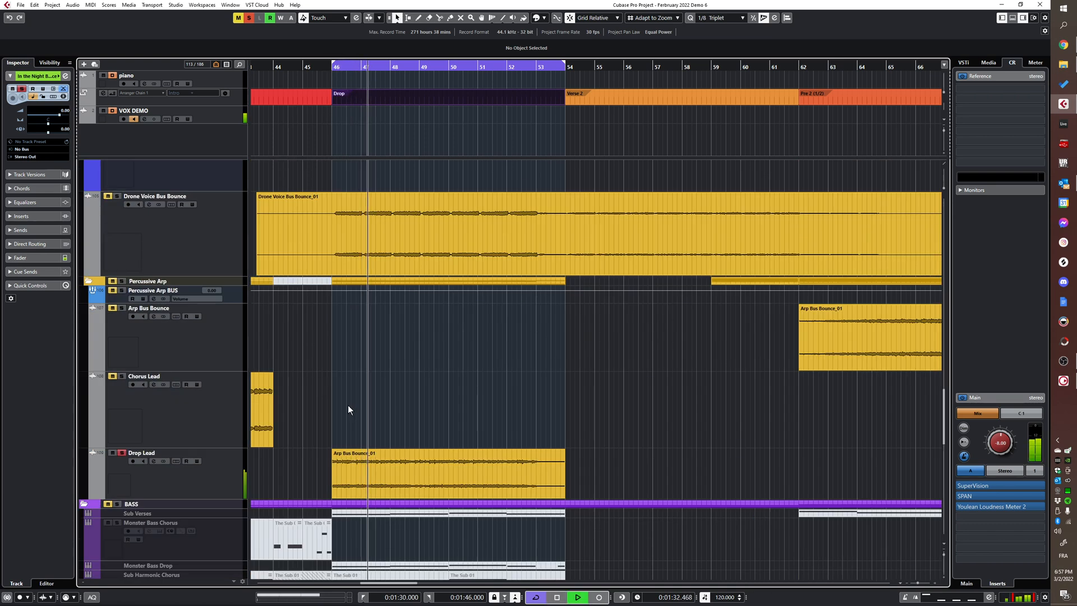
scroll(352, 365, up, 15)
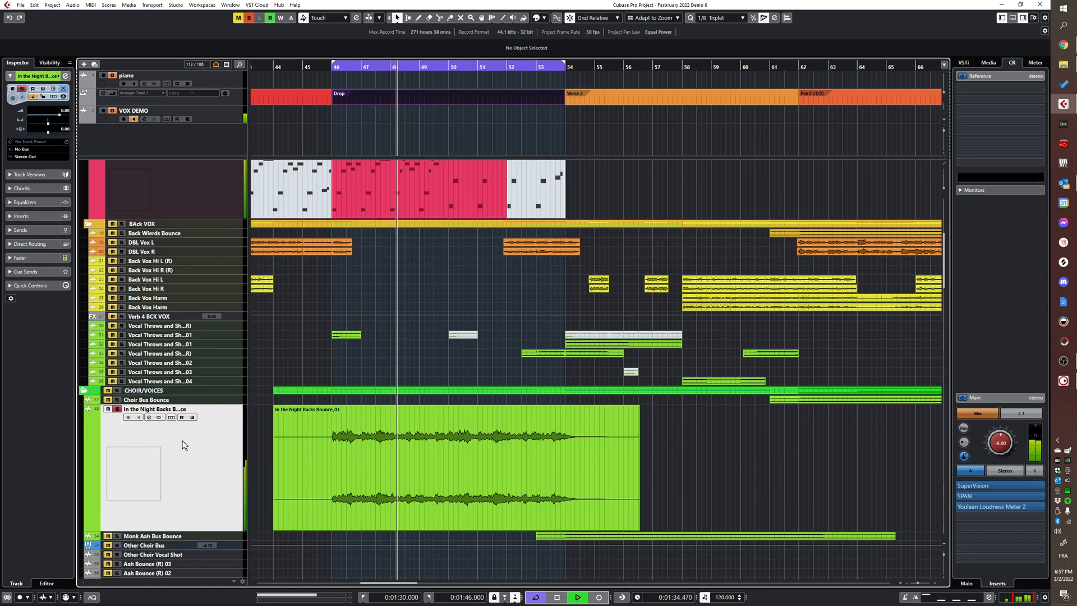
click(117, 410)
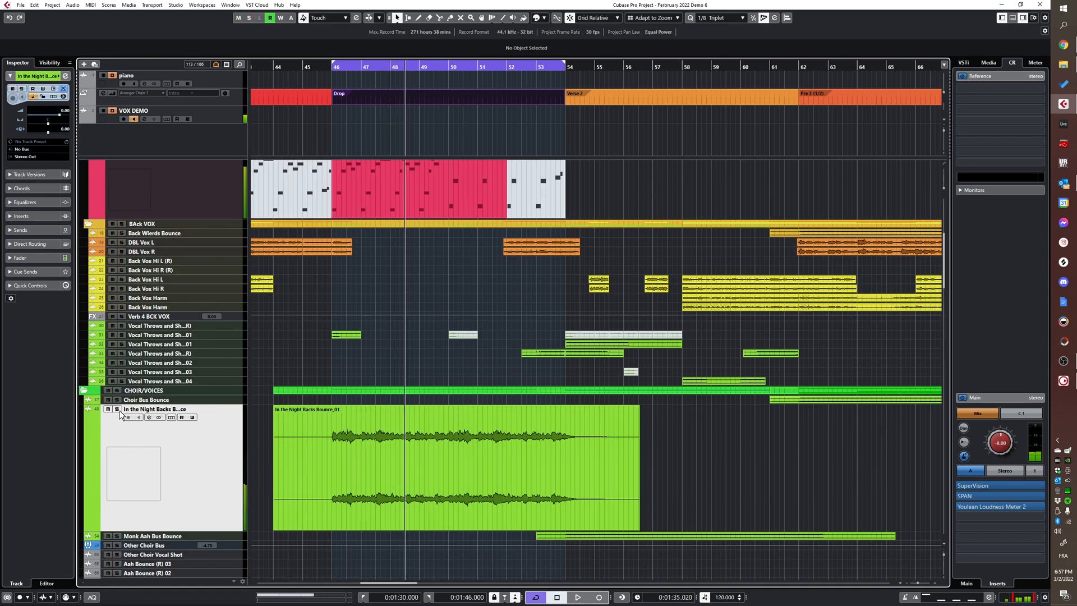
- Play the Drop with all tracks active and look over the string, piano and instrument tracks
scroll(353, 365, down, 10)
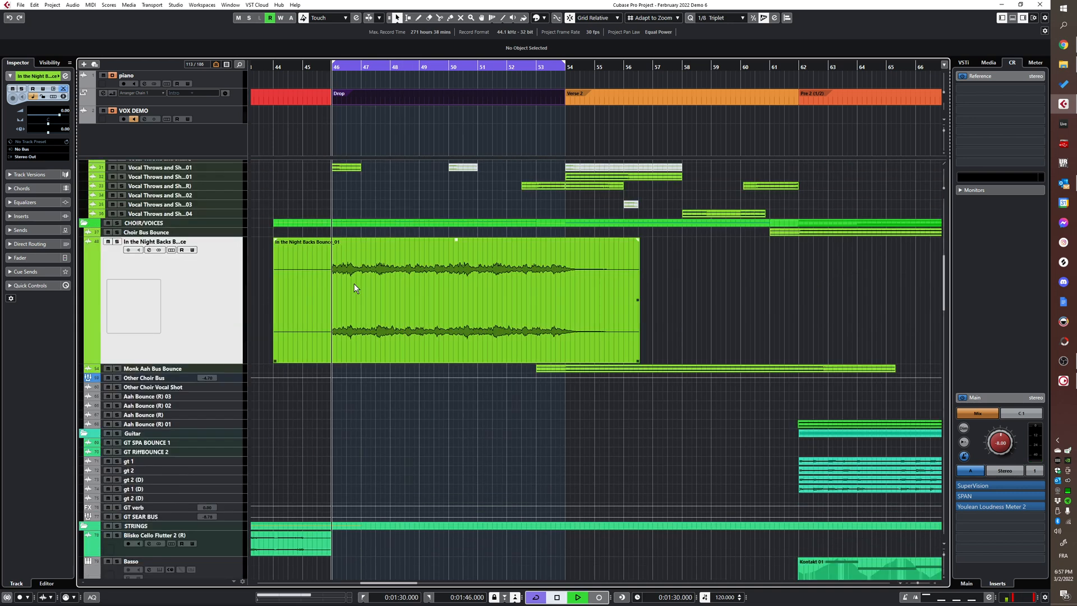
key(space)
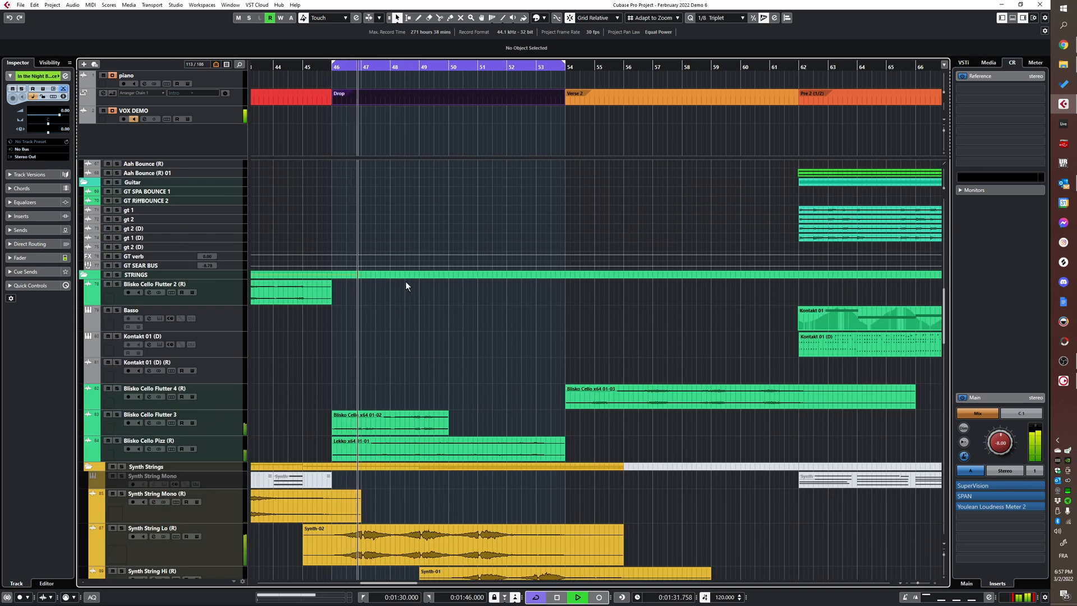
scroll(393, 269, down, 5)
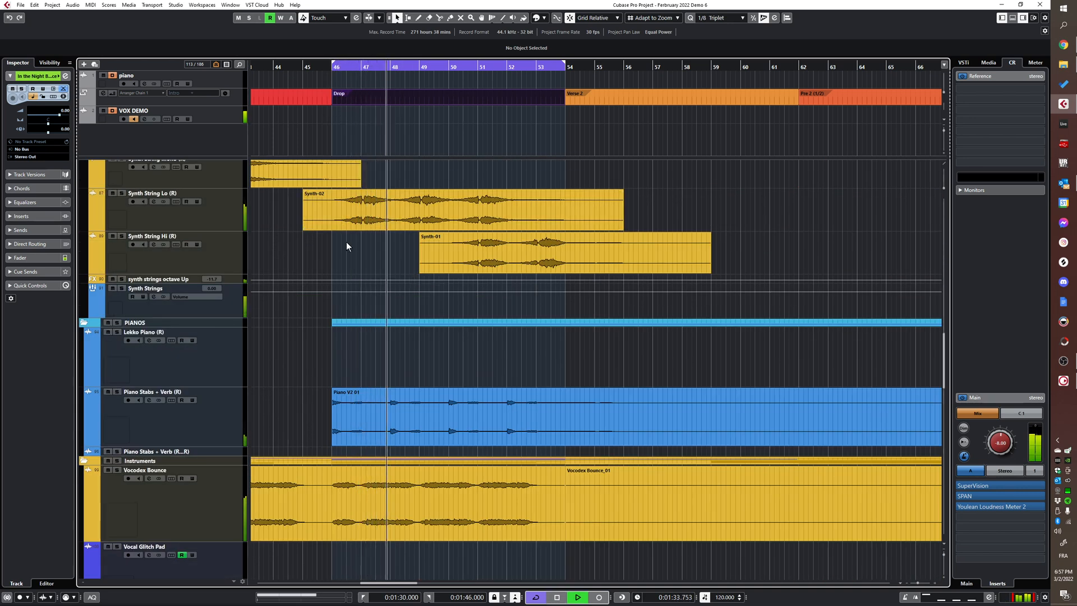
scroll(371, 255, up, 3)
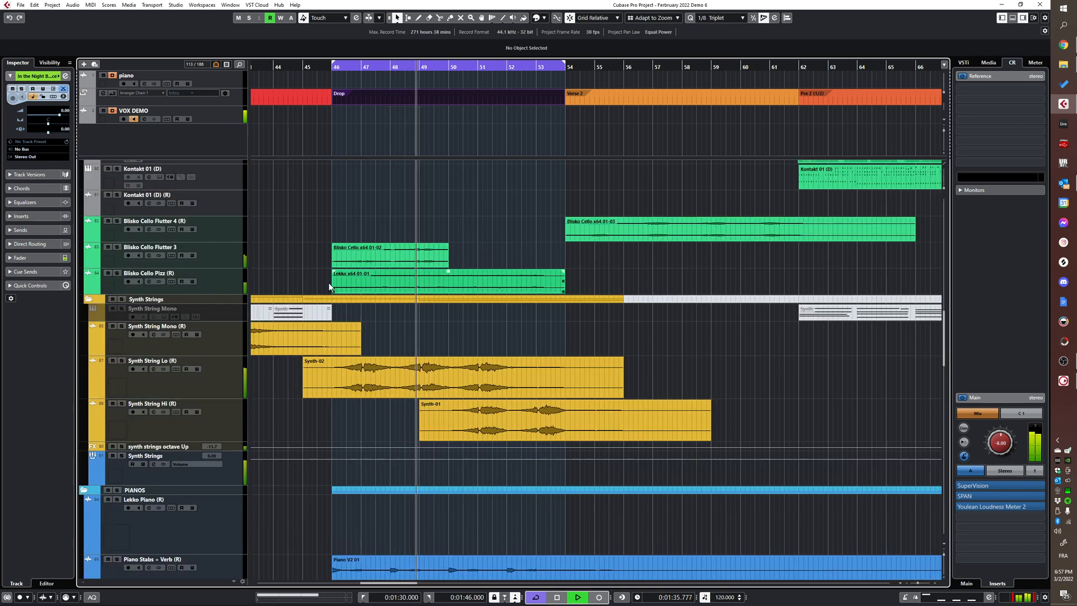
scroll(226, 279, down, 10)
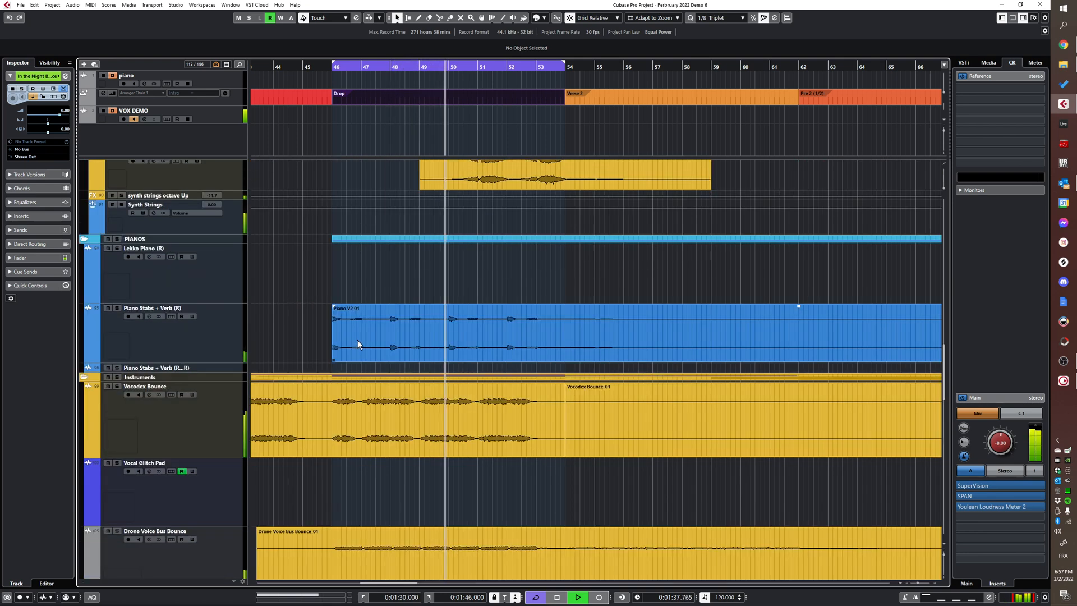
scroll(370, 359, down, 3)
scroll(332, 352, up, 3)
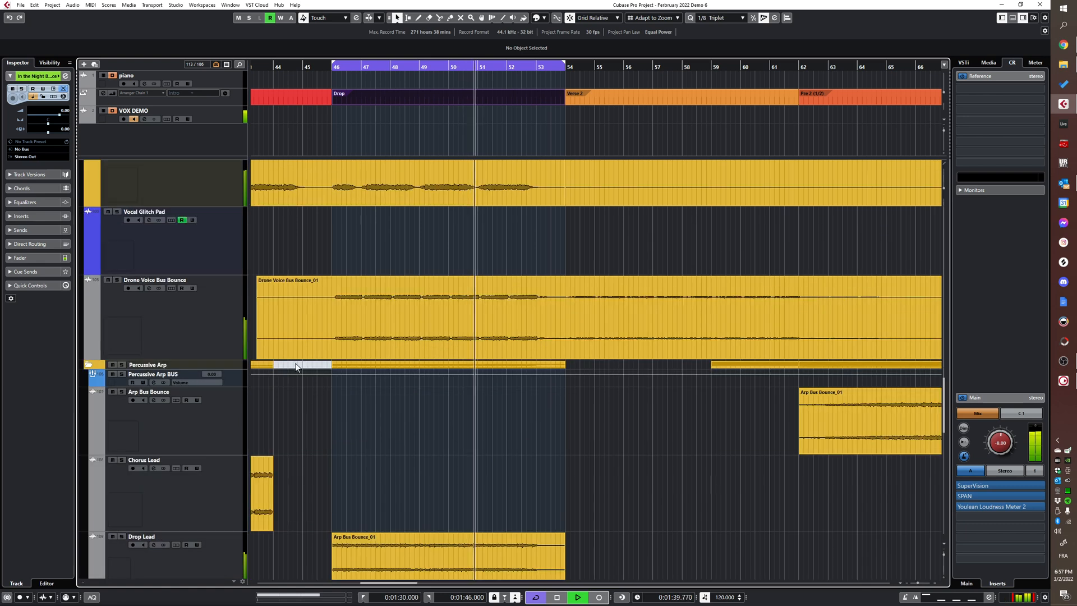
- Solo the Drone Voice Bus Bounce track and audition it from the start of the Drop
click(210, 319)
key(s)
key(space)
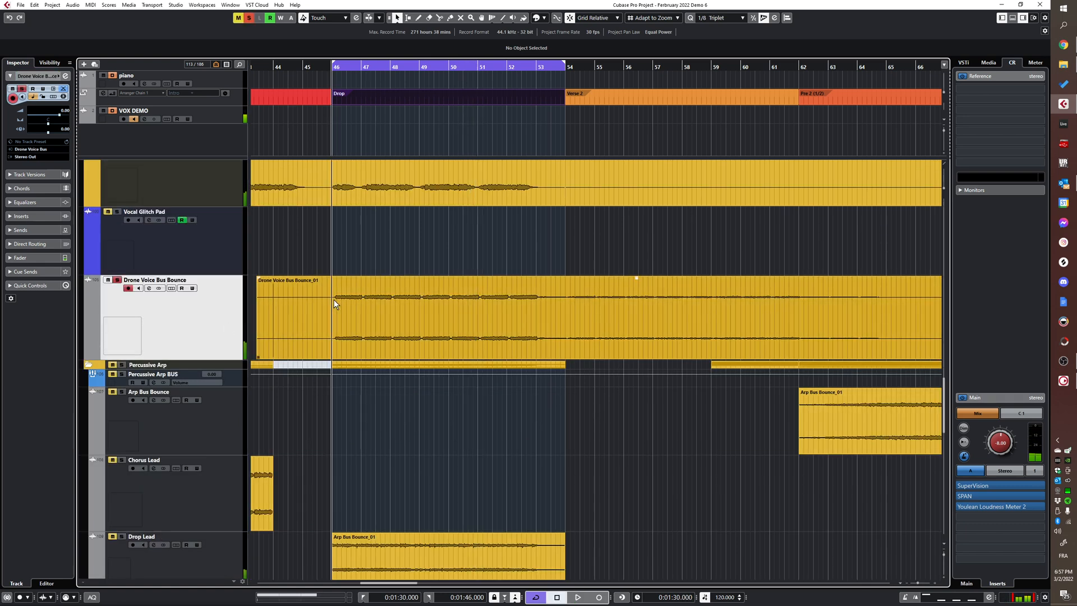
scroll(335, 312, down, 5)
scroll(342, 297, down, 5)
scroll(342, 298, up, 5)
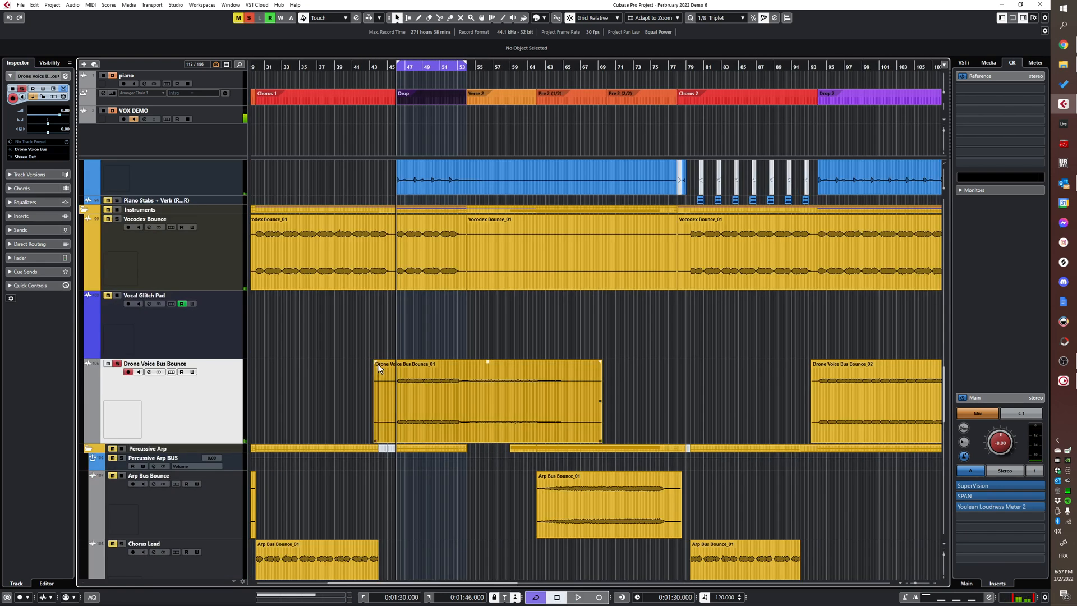
key(space)
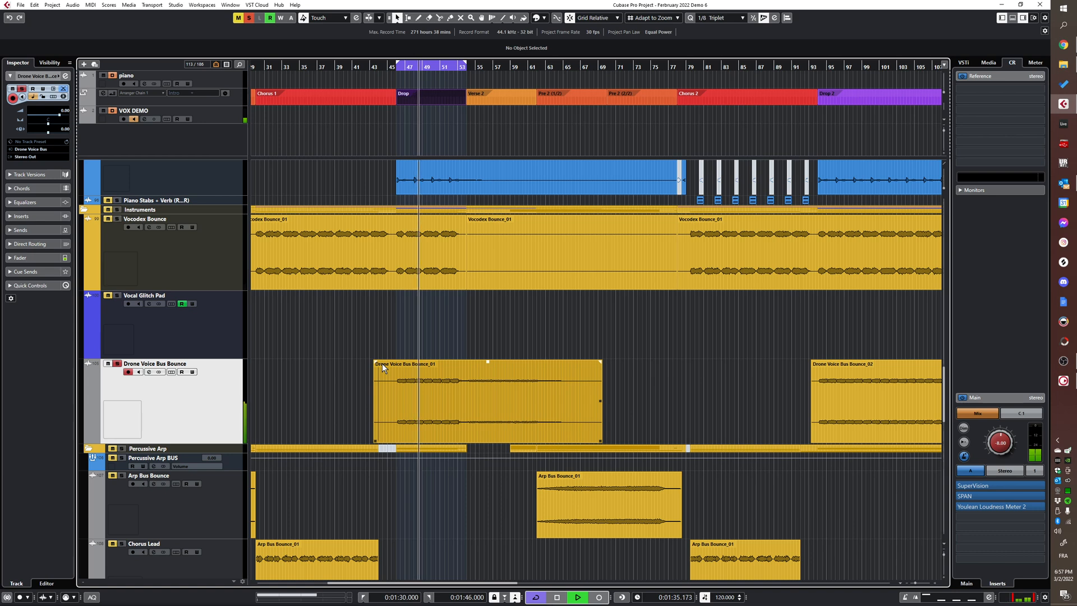
key(space)
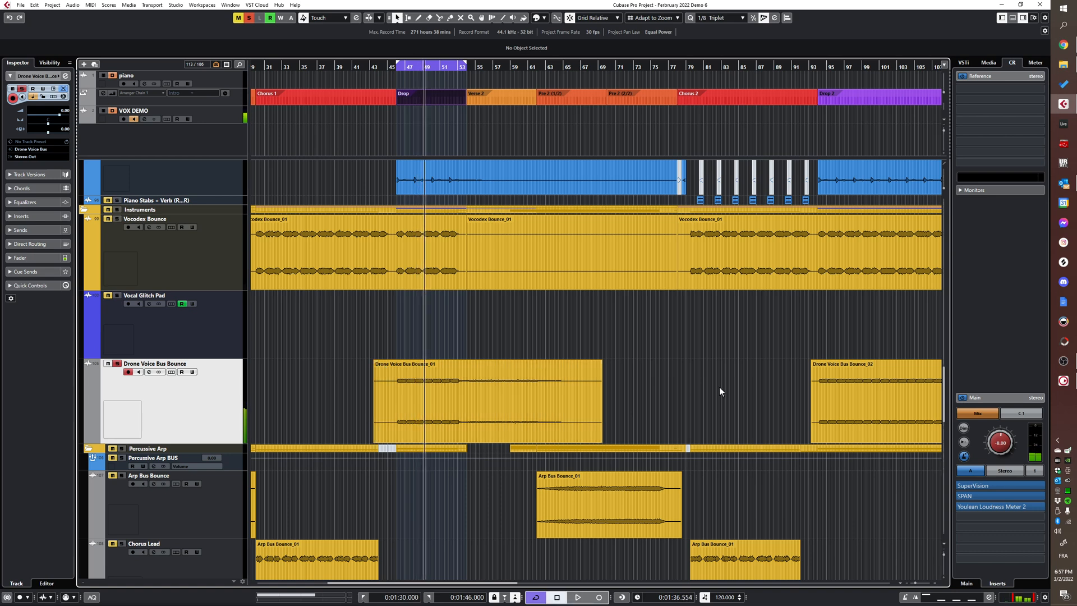
- Turn off cycle playback and play the unsoloed mix from the start of Verse 2 at bar 54
scroll(357, 309, down, 10)
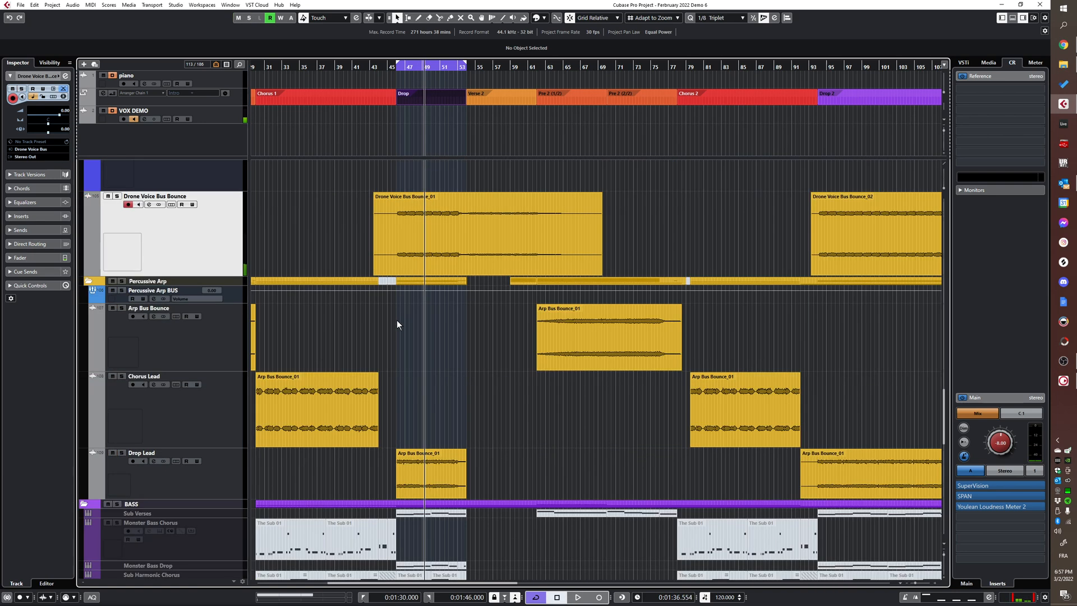
click(537, 598)
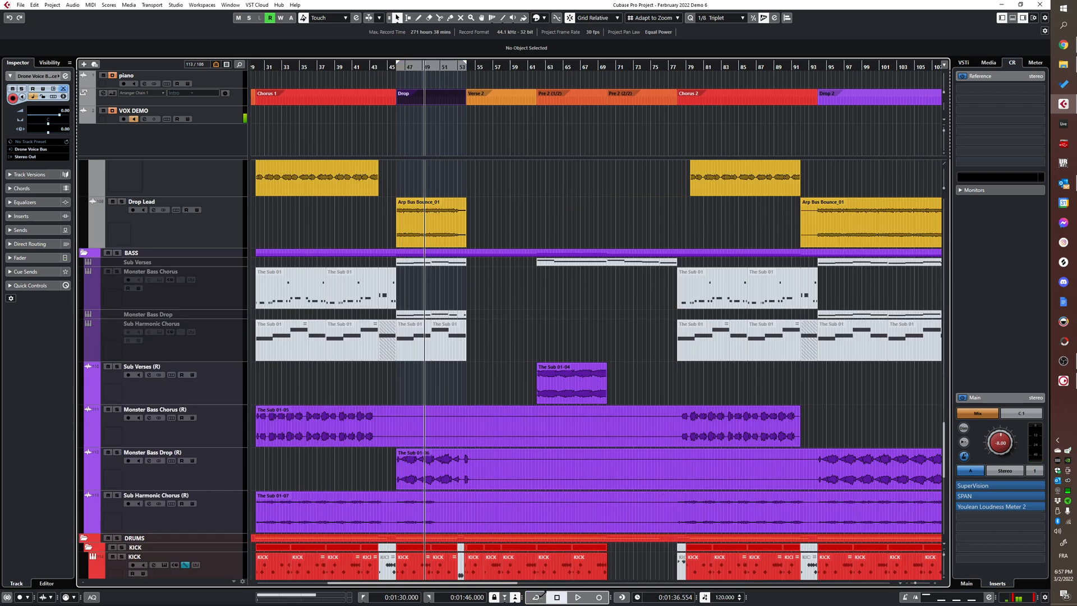
scroll(457, 296, up, 16)
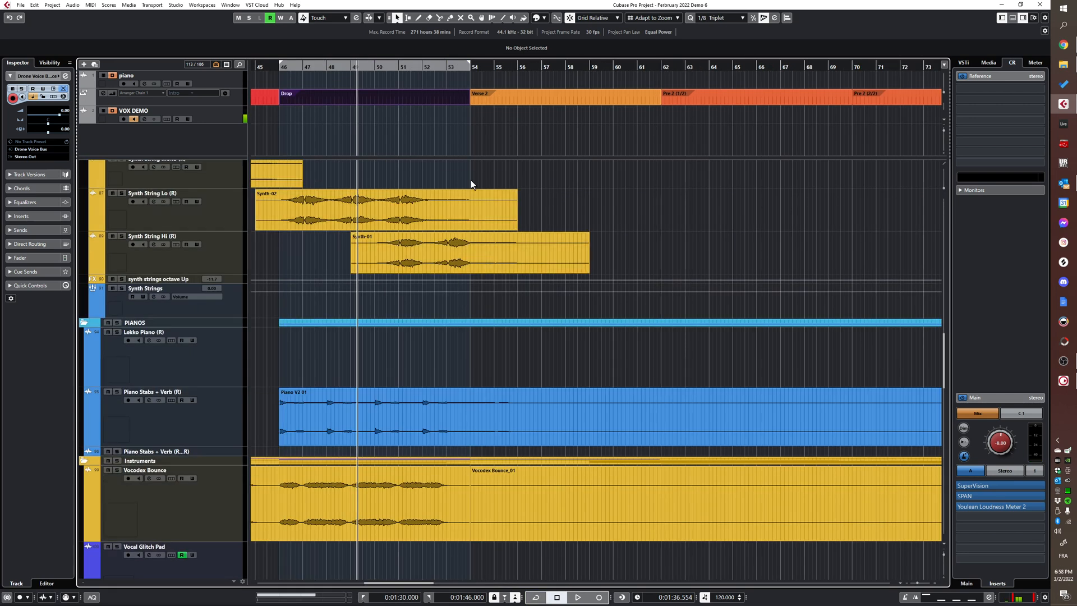
click(470, 171)
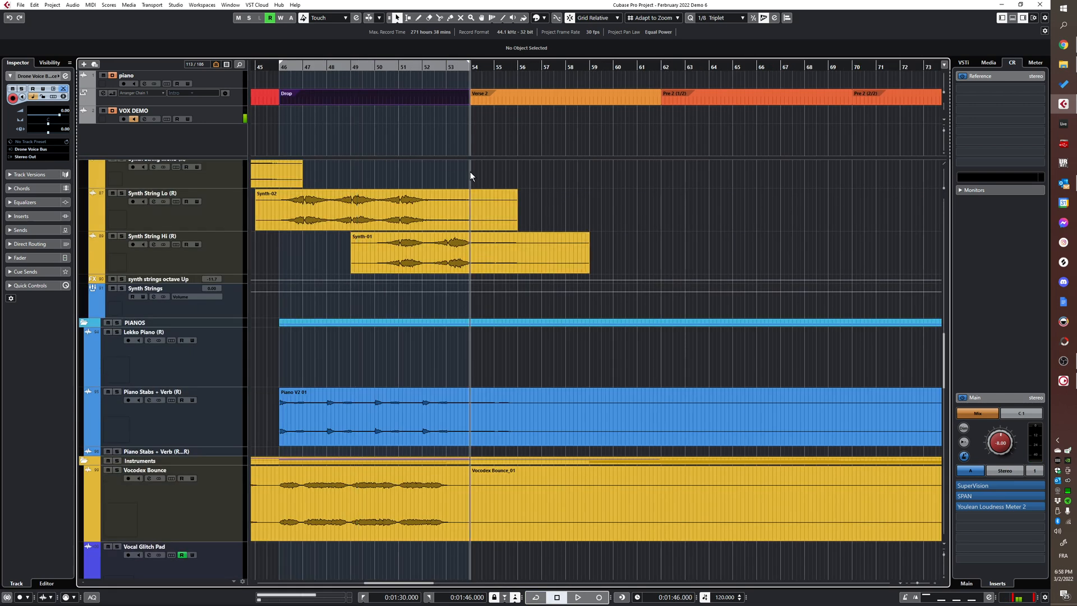
key(space)
- Listen through Verse 2 while examining its cello, backing vocal, vocal throw and choir clips
scroll(511, 270, up, 8)
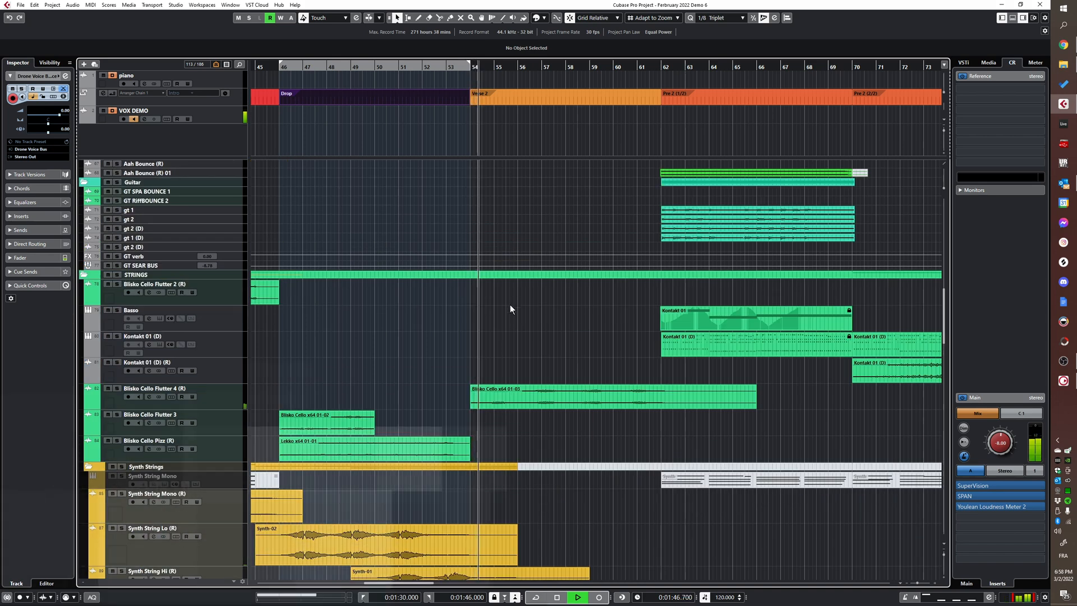
scroll(525, 279, down, 8)
scroll(525, 279, down, 3)
scroll(530, 322, up, 8)
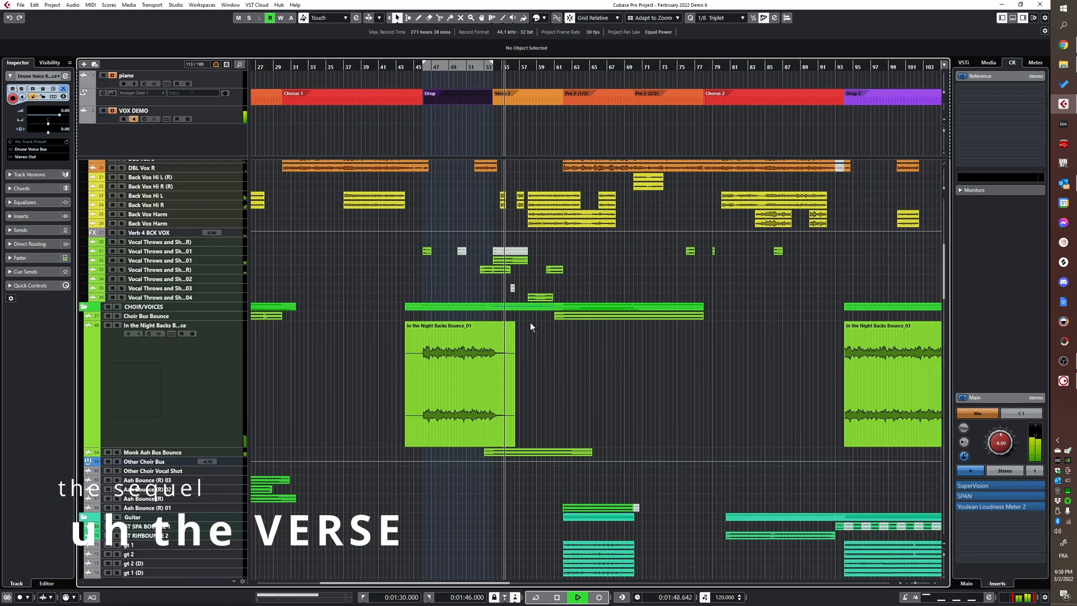
scroll(537, 337, up, 6)
scroll(522, 350, up, 2)
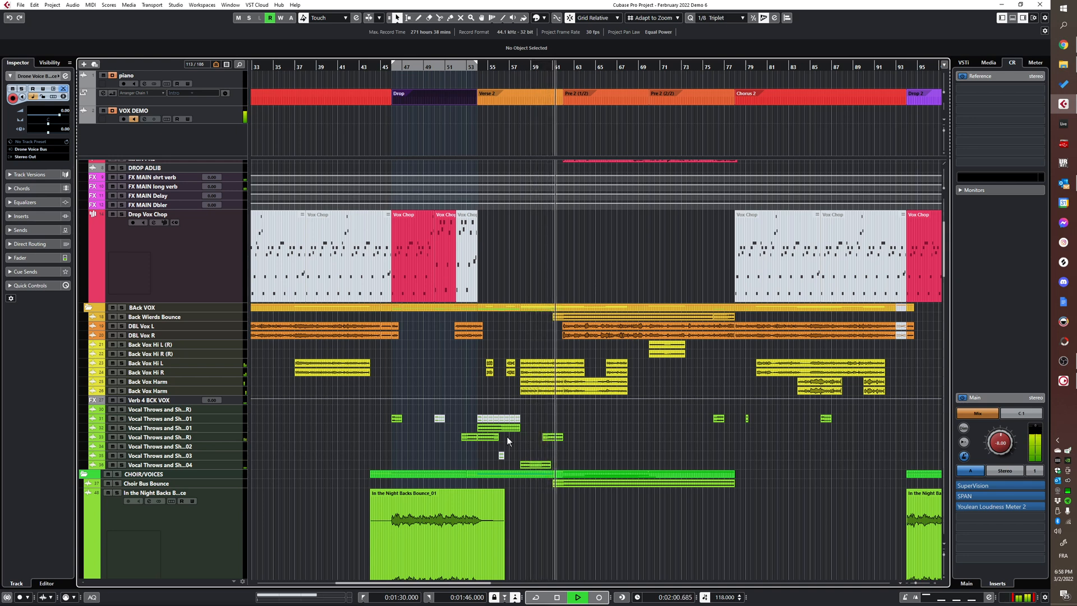
scroll(527, 446, up, 2)
scroll(527, 446, up, 2)
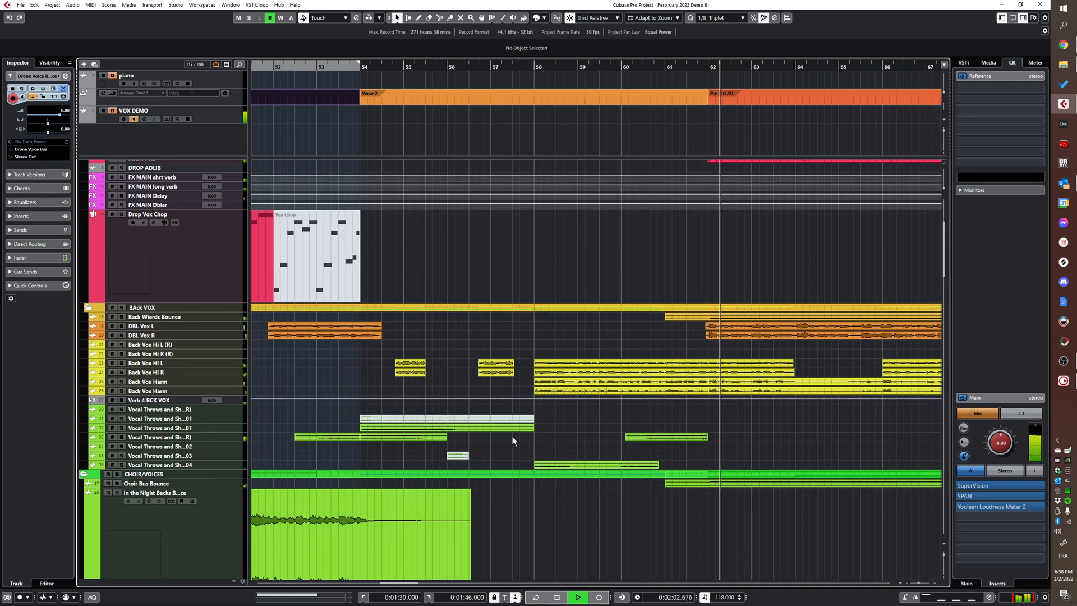
- Stop playback and look over the kick, snare, additional drum and FX tracks around Verse 2
key(space)
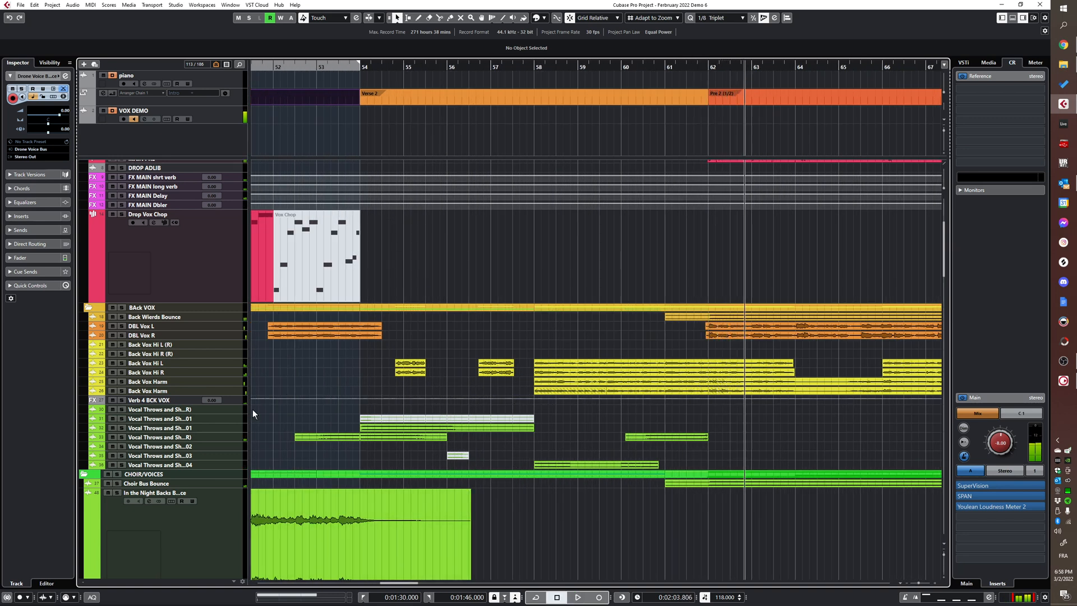
scroll(324, 277, down, 2)
scroll(416, 352, down, 10)
scroll(415, 352, down, 3)
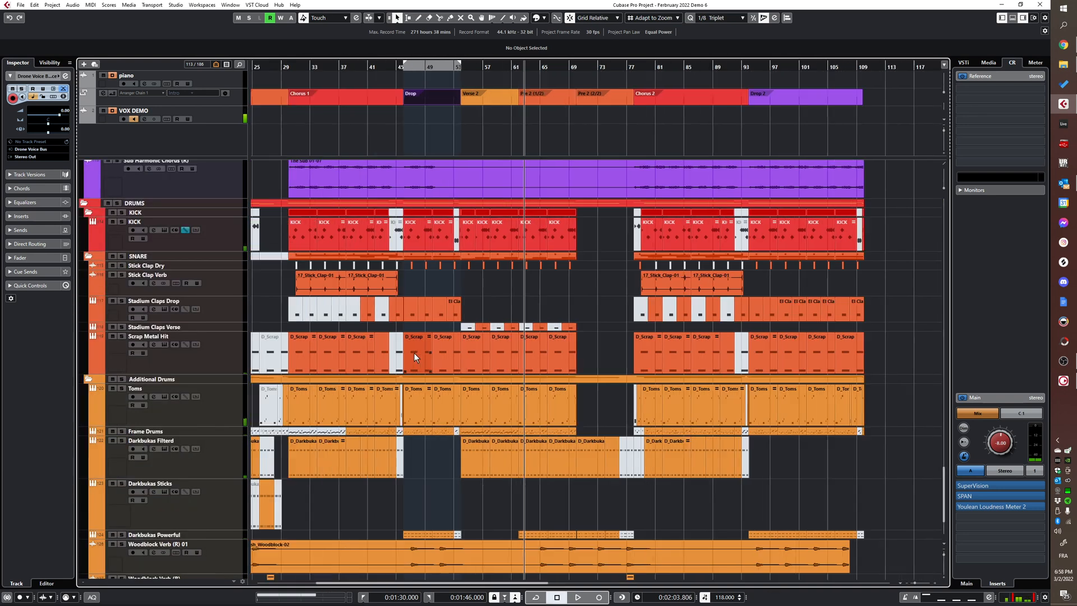
scroll(592, 342, up, 3)
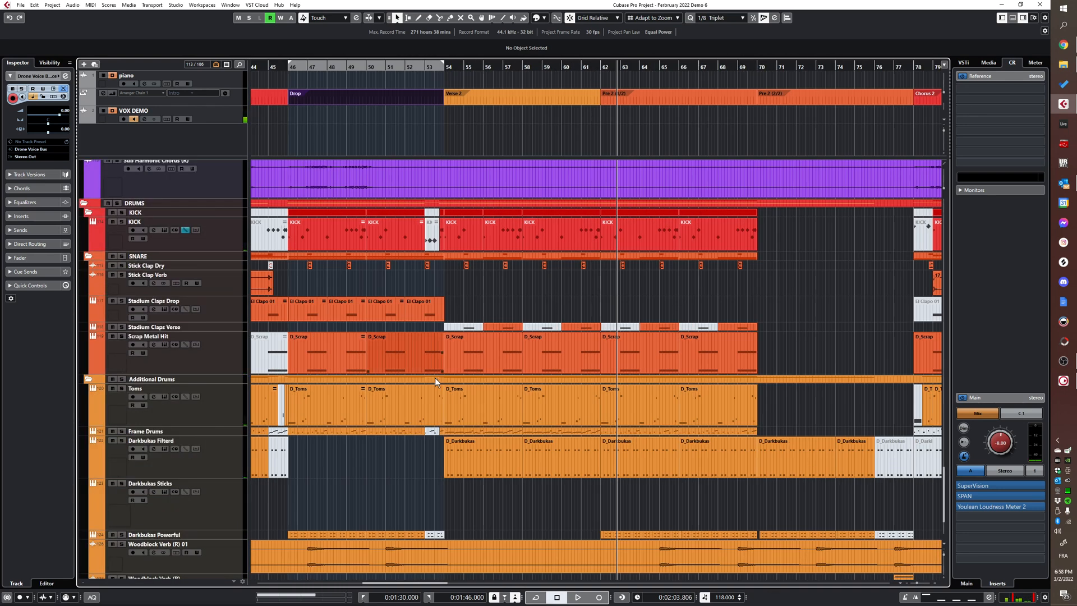
scroll(483, 379, down, 3)
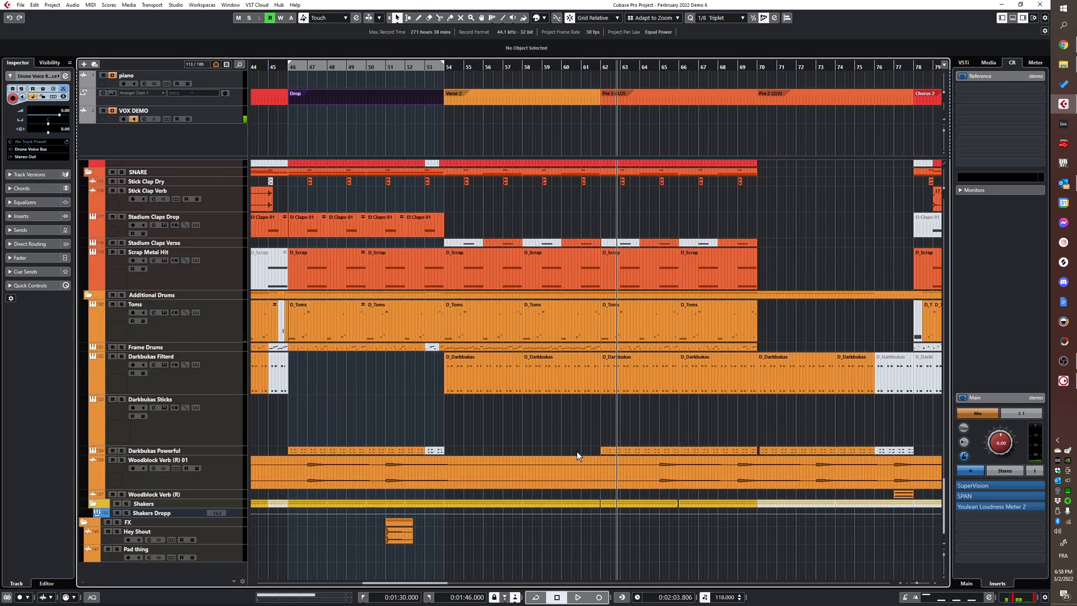
scroll(567, 470, up, 10)
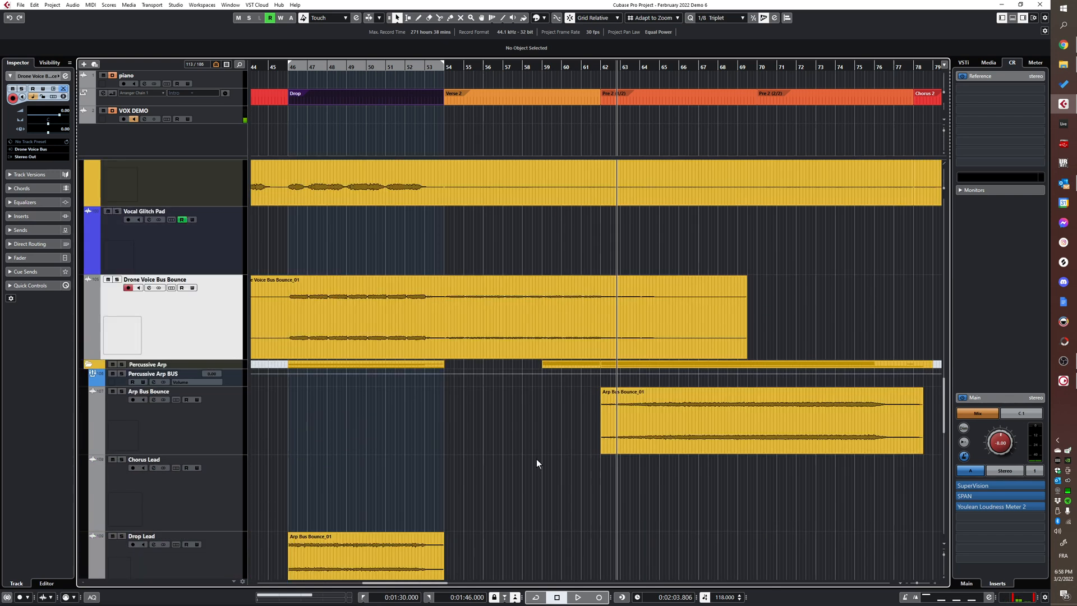
- Solo the Drone Voice Bus Bounce track and play it from the start of Verse 2
click(395, 317)
key(s)
key(KP_2)
key(space)
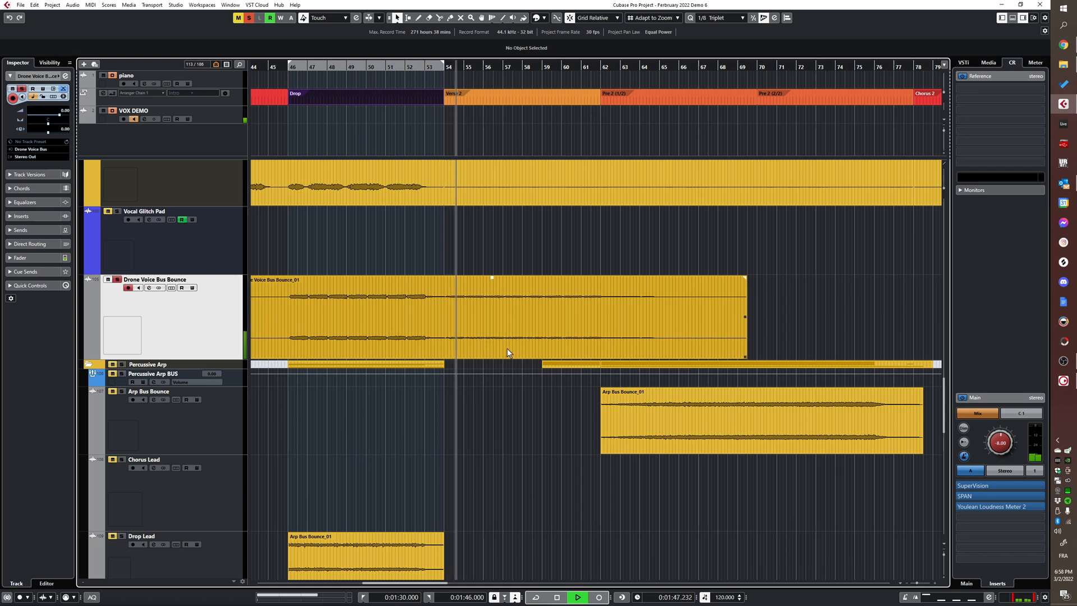
- Audition the Blisko Cello Flutter 4 (R) track soloed during Verse 2
scroll(482, 346, up, 8)
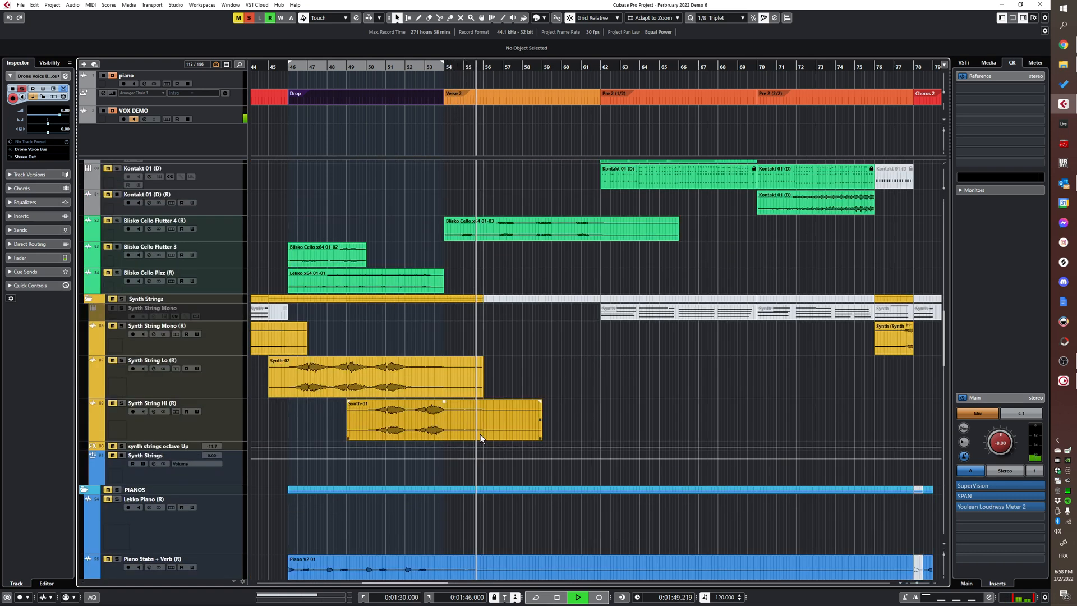
scroll(481, 438, up, 3)
click(116, 304)
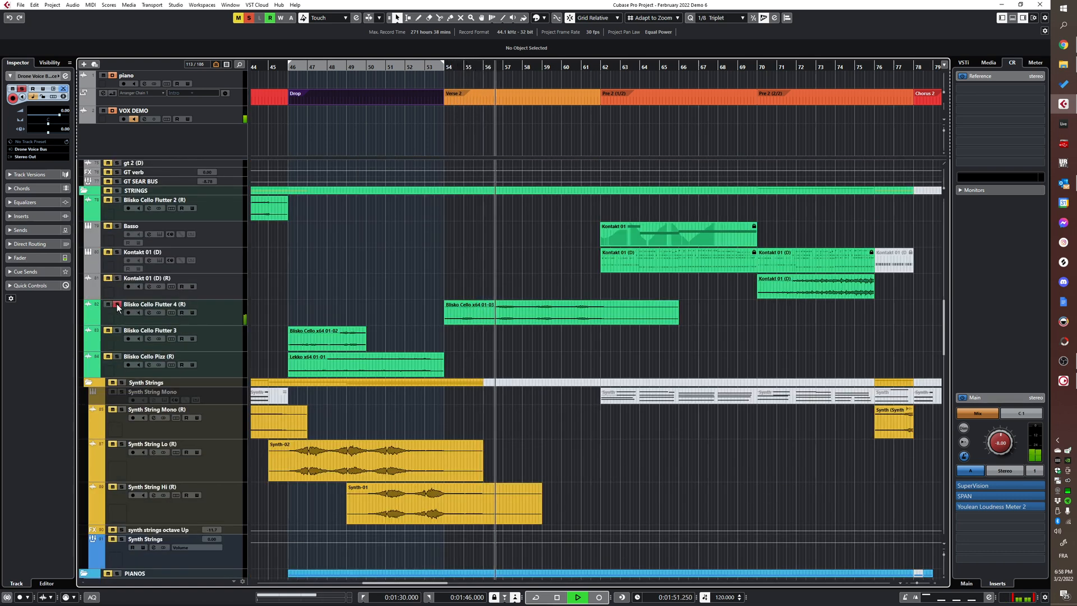
- Enlarge the Monk Aah Bus Bounce track, audition it soloed through Verse 2, and clear its solo
scroll(460, 392, up, 5)
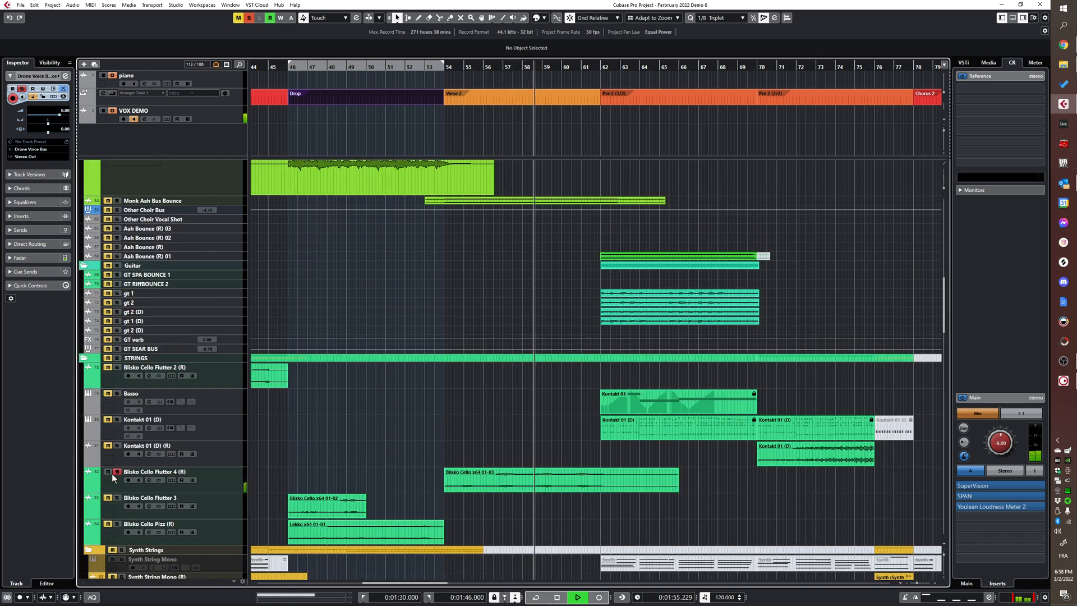
scroll(174, 389, up, 5)
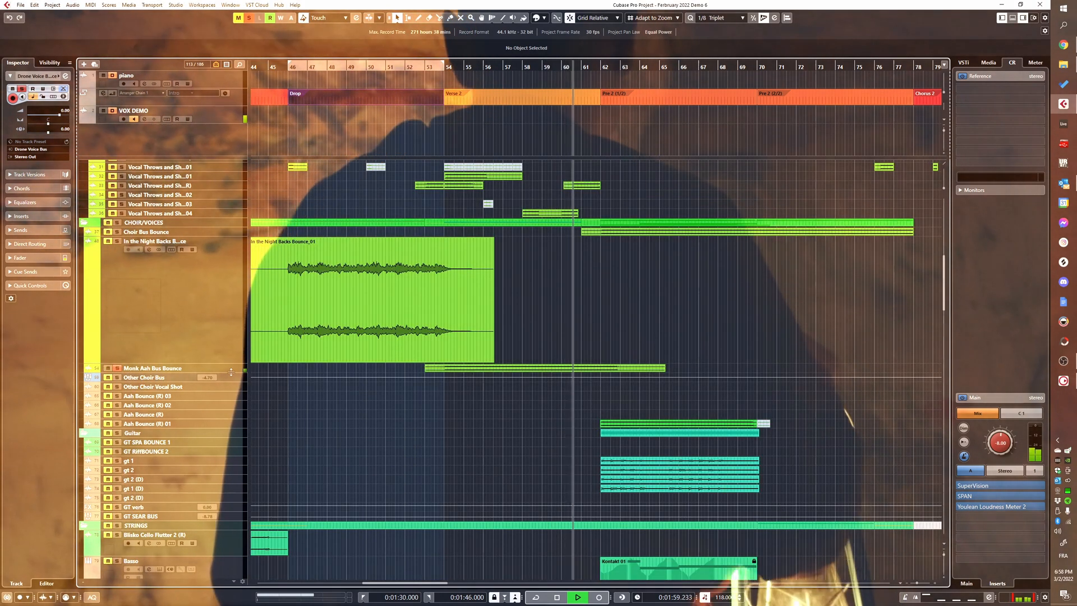
drag(230, 372, 230, 439)
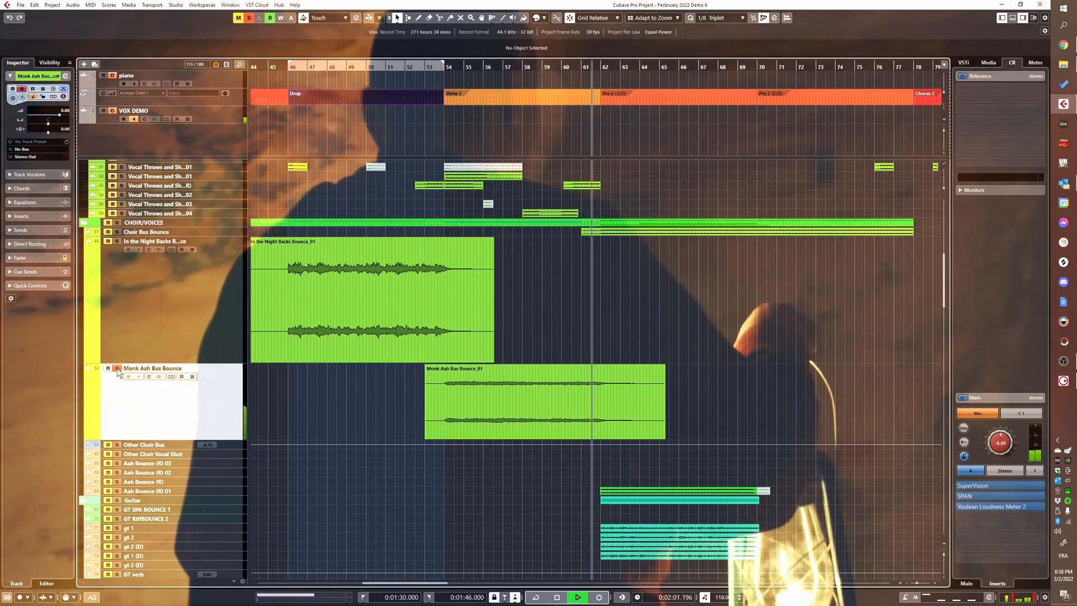
key(space)
key(space)
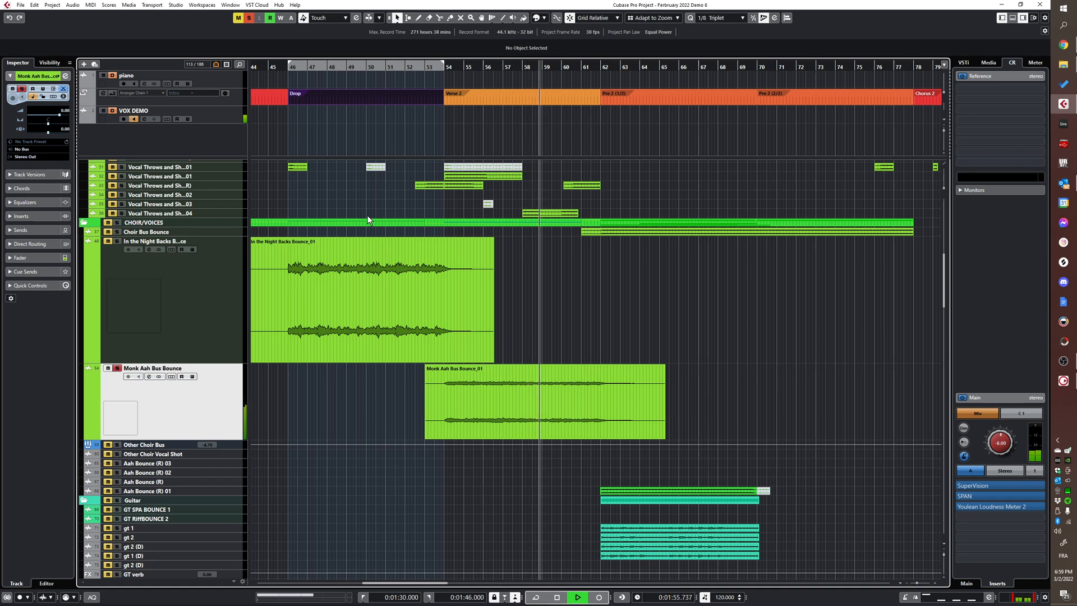
click(117, 368)
key(space)
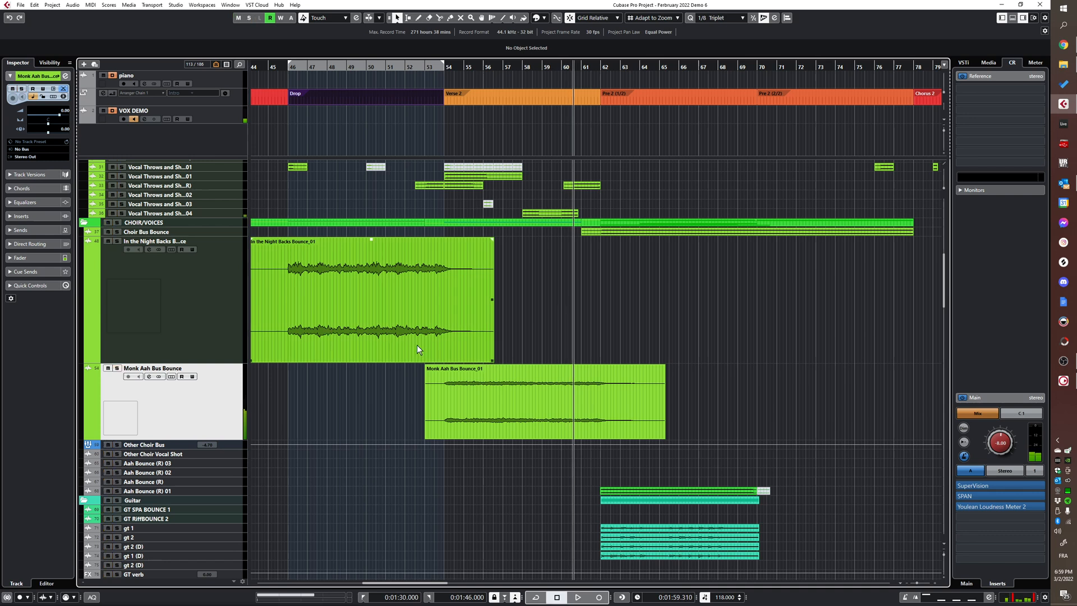
- Solo all the Vocal Throws and Shots tracks together, audition them from the start of Verse 2 to its end, and clear their solo
scroll(416, 344, up, 5)
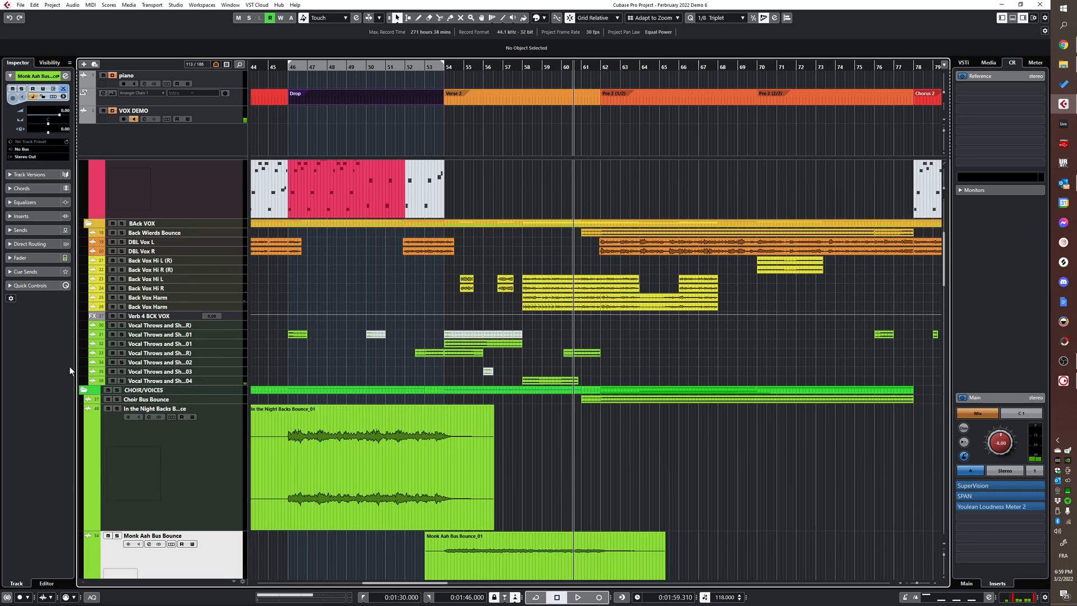
click(204, 380)
shift+click(225, 326)
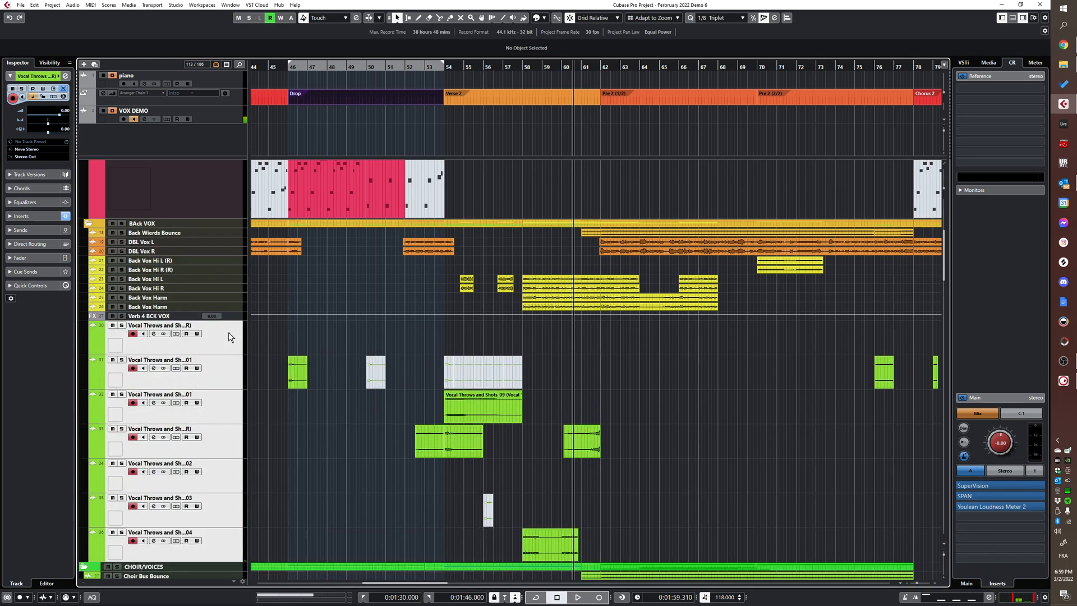
key(s)
scroll(408, 442, up, 3)
key(space)
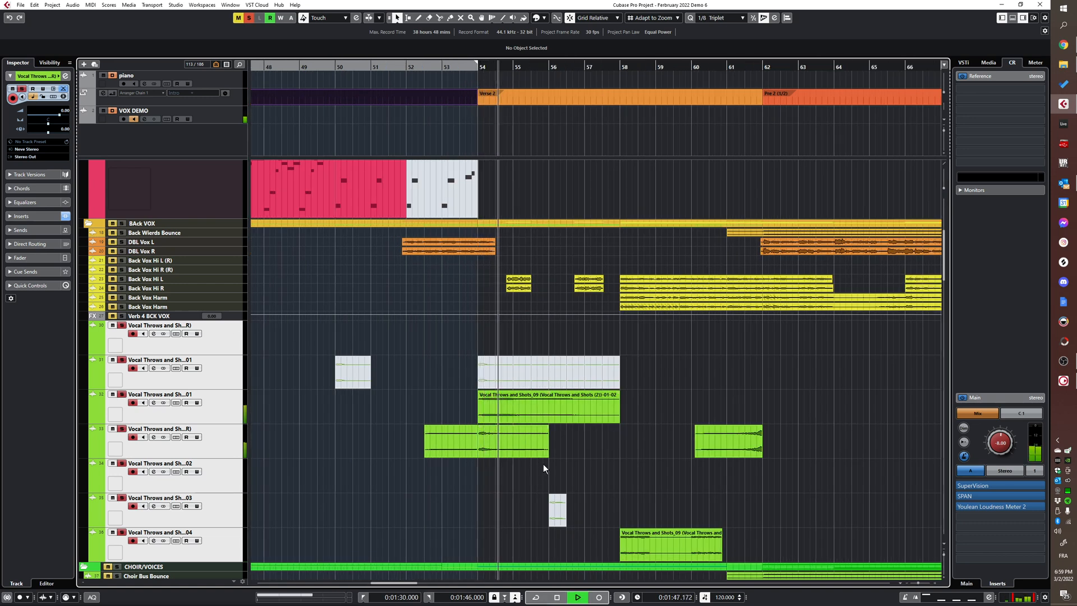
scroll(543, 393, down, 7)
scroll(543, 359, up, 5)
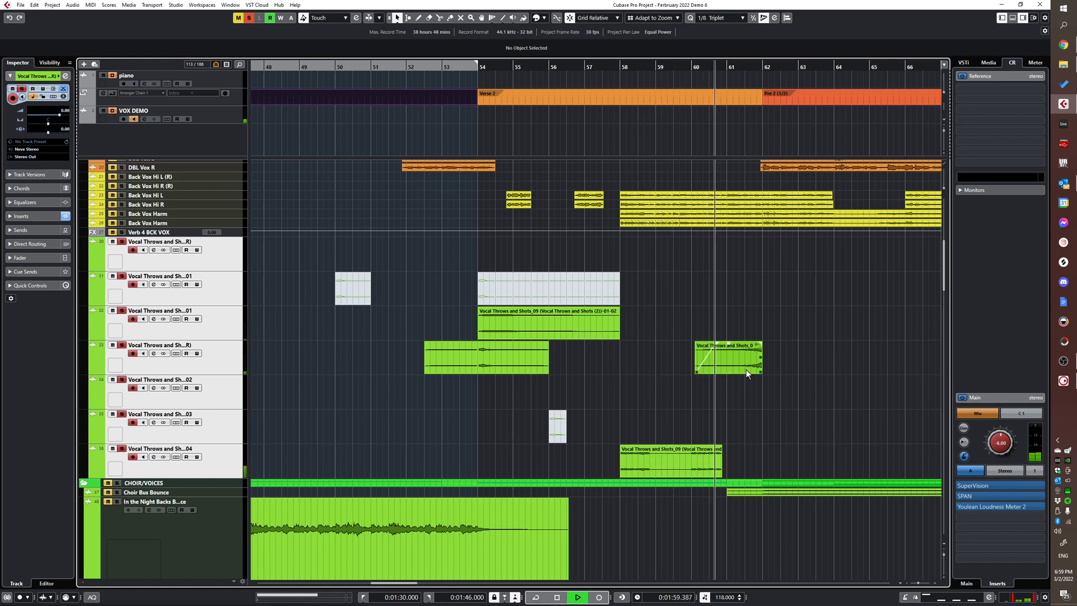
mouse_move(748, 372)
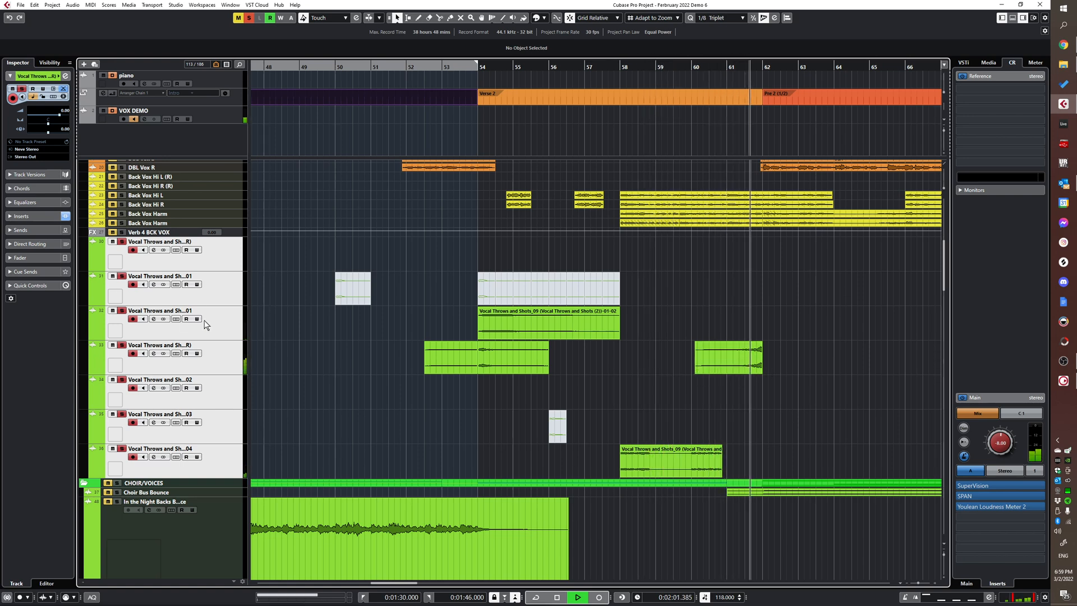
click(121, 345)
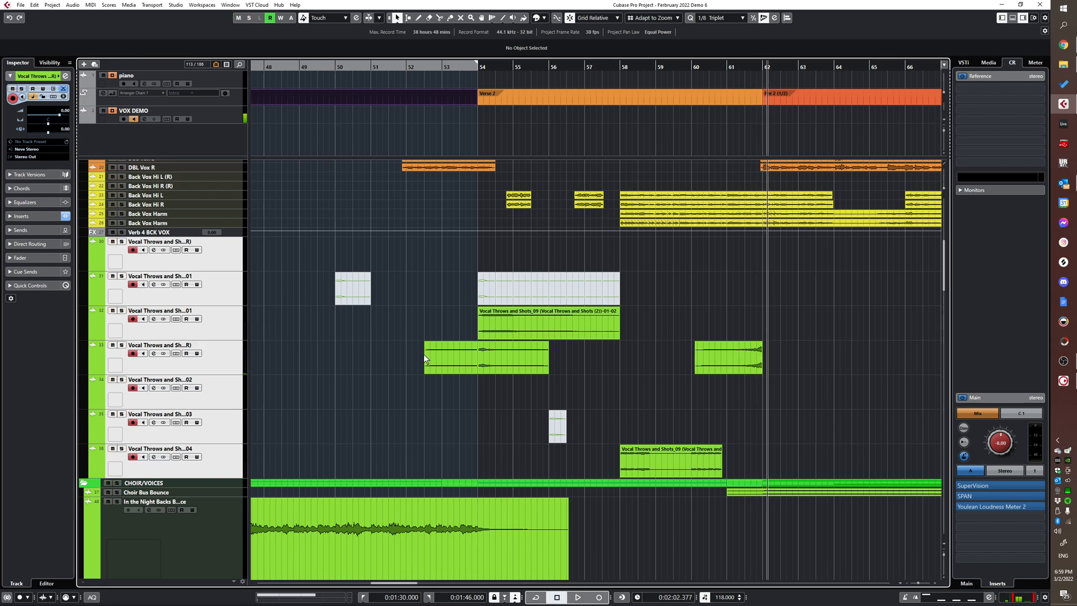
- Solo the whole VOCALS folder and audition it from the start of Verse 2 into Pre 2 (1/2)
scroll(492, 356, up, 3)
key(space)
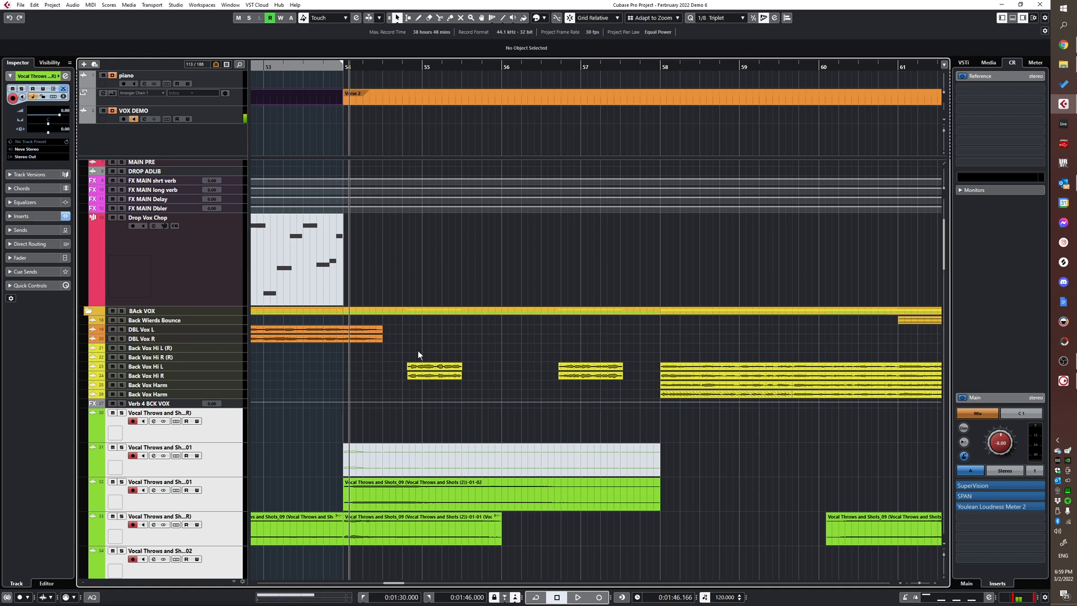
click(207, 369)
scroll(352, 337, up, 3)
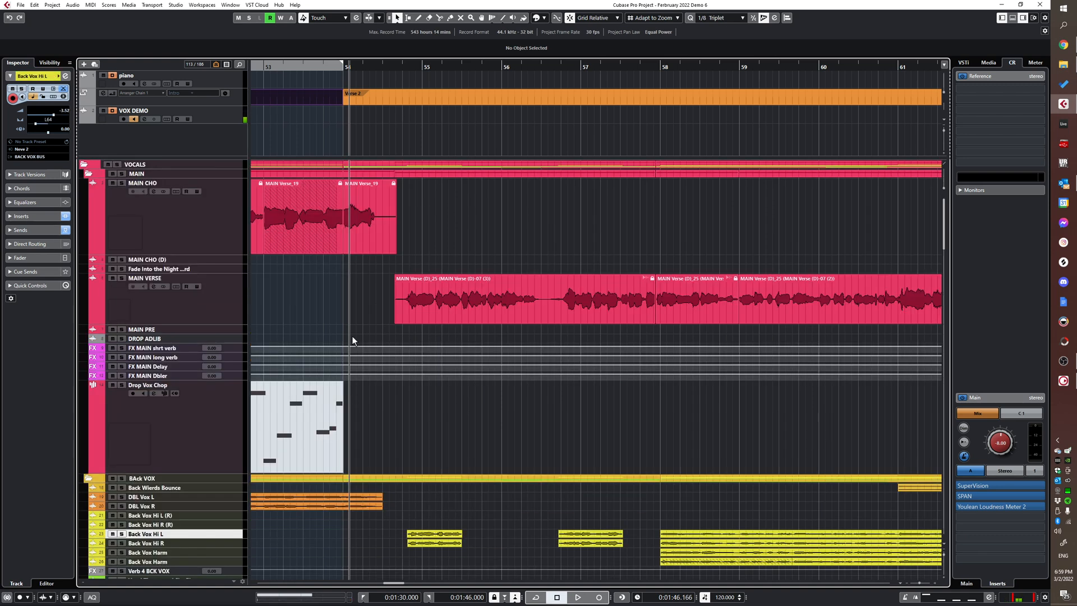
click(116, 165)
key(space)
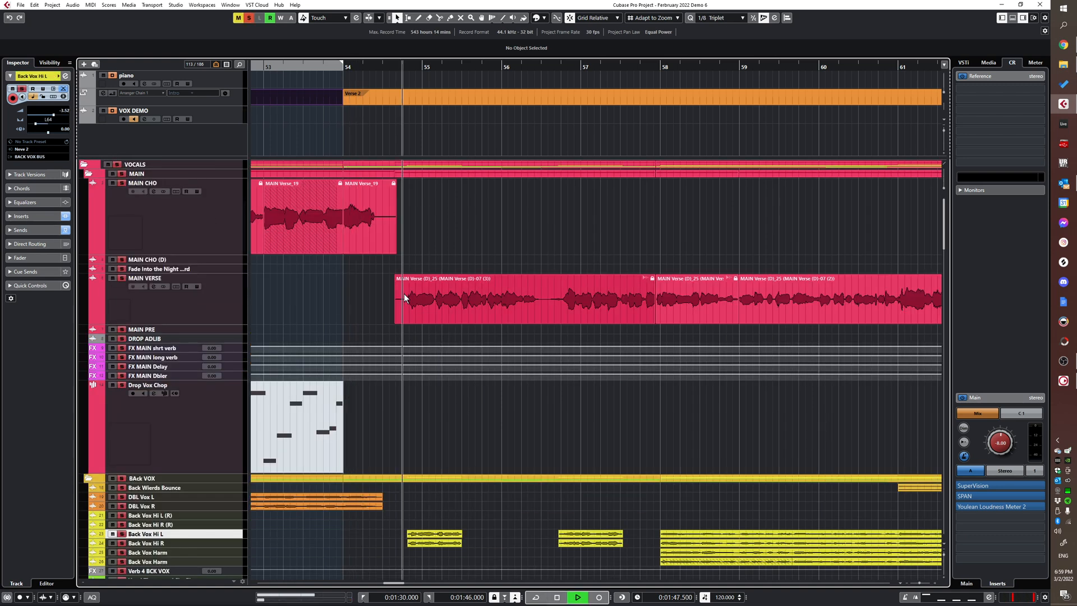
scroll(440, 487, down, 4)
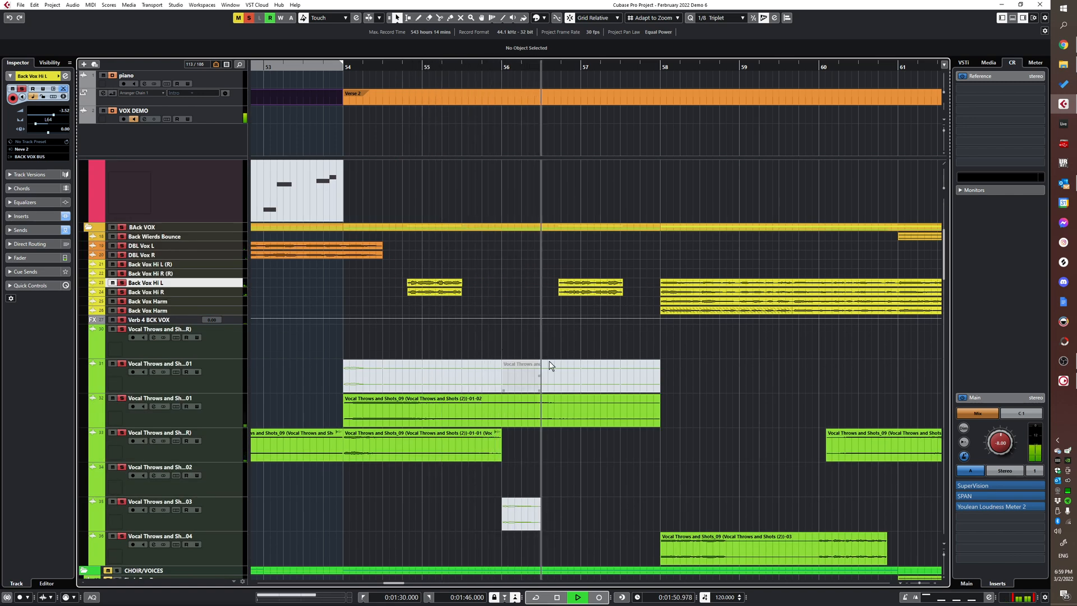
key(g)
scroll(552, 323, right, 4)
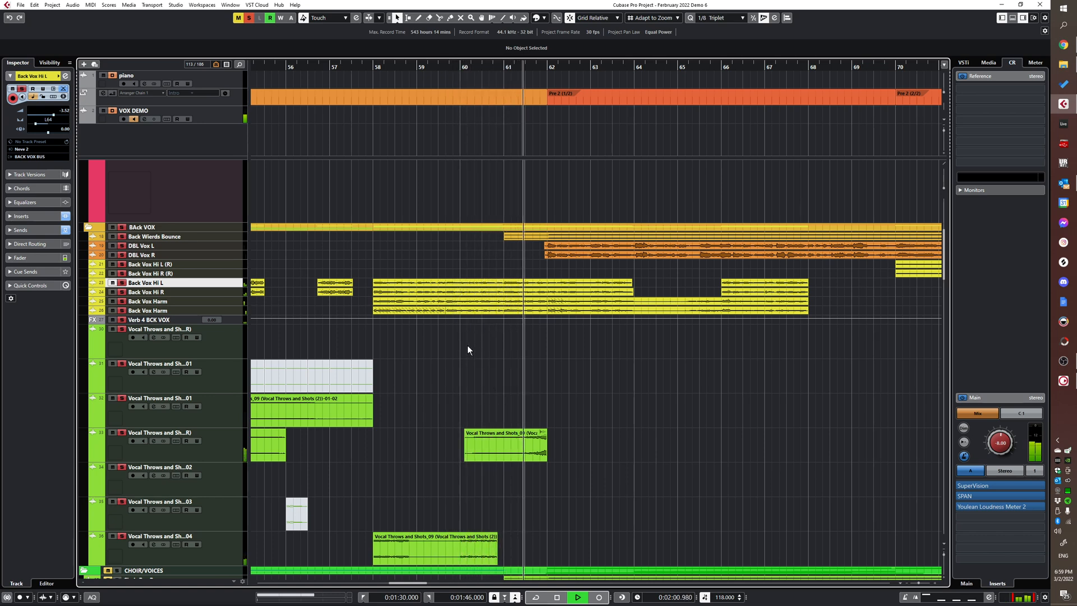
scroll(550, 387, down, 3)
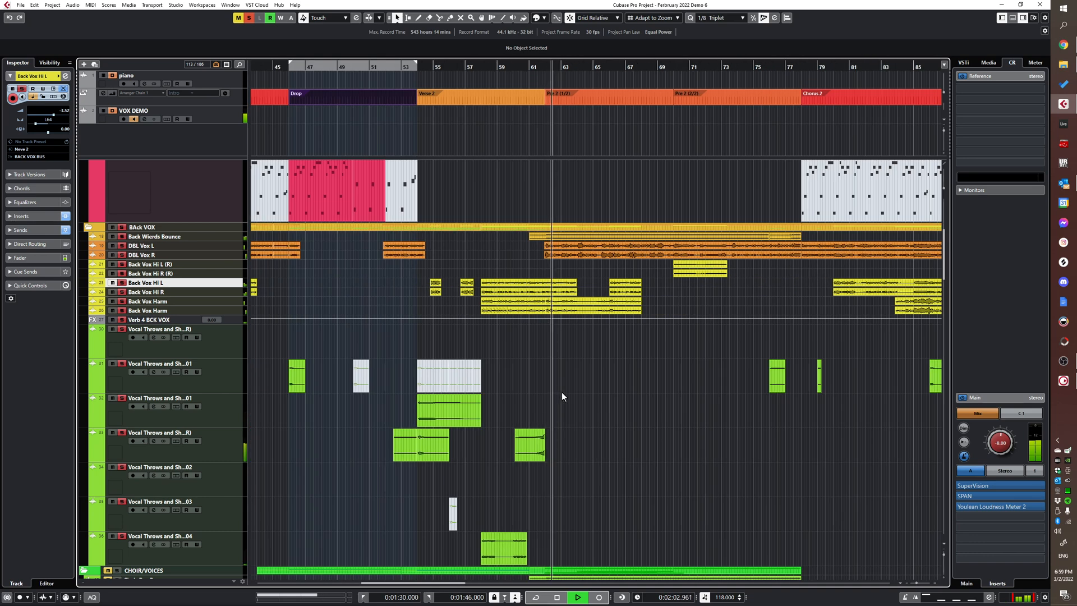
scroll(558, 402, up, 2)
- Enlarge the Choir Bus Bounce track and add it to the soloed vocals during Pre 2 (1/2)
scroll(556, 406, down, 10)
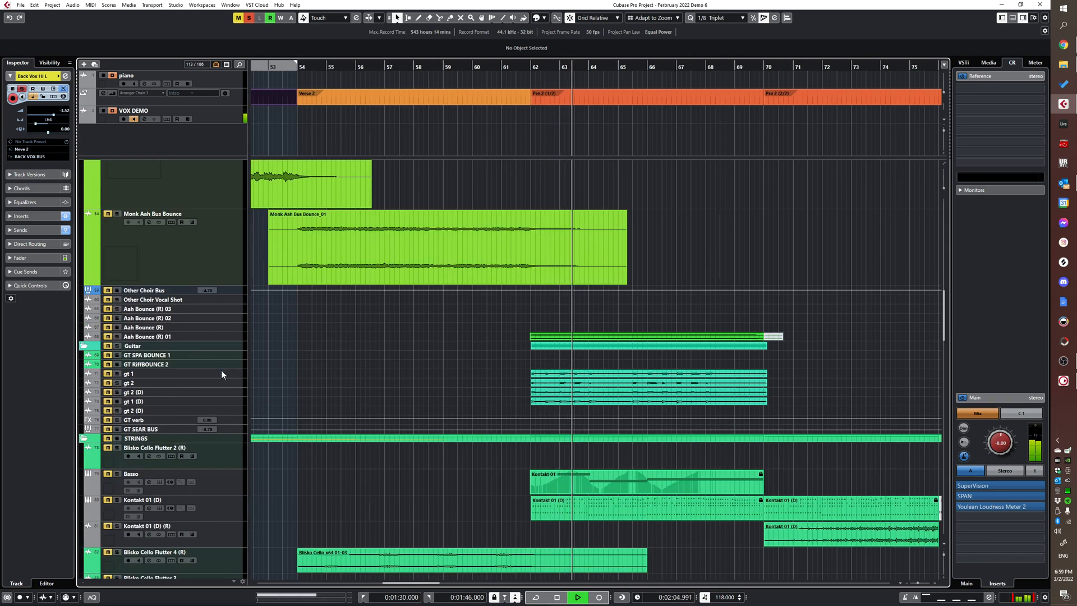
scroll(446, 385, up, 4)
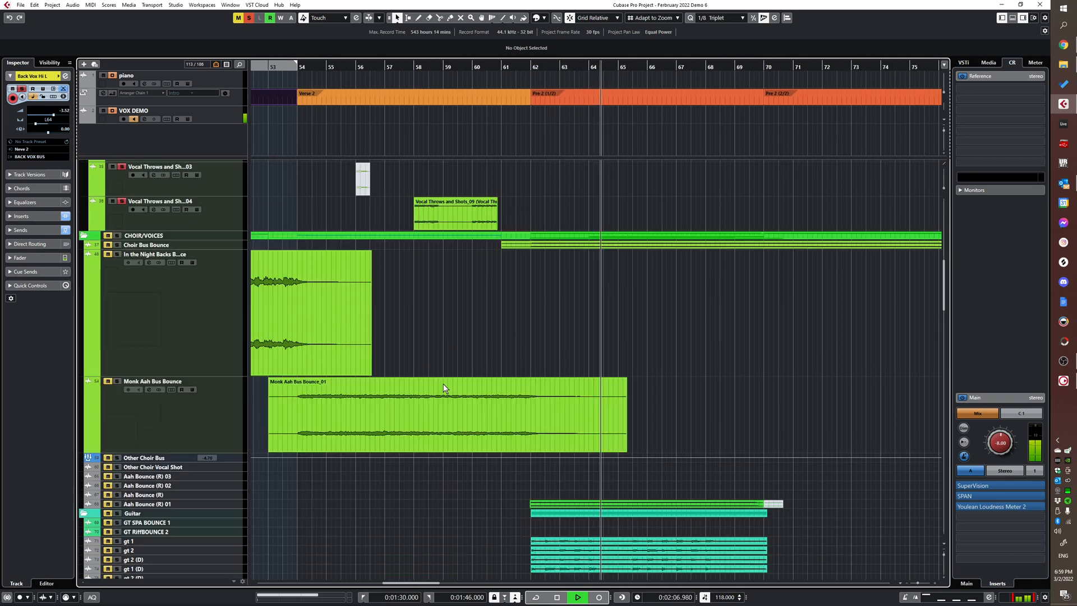
drag(215, 249, 215, 323)
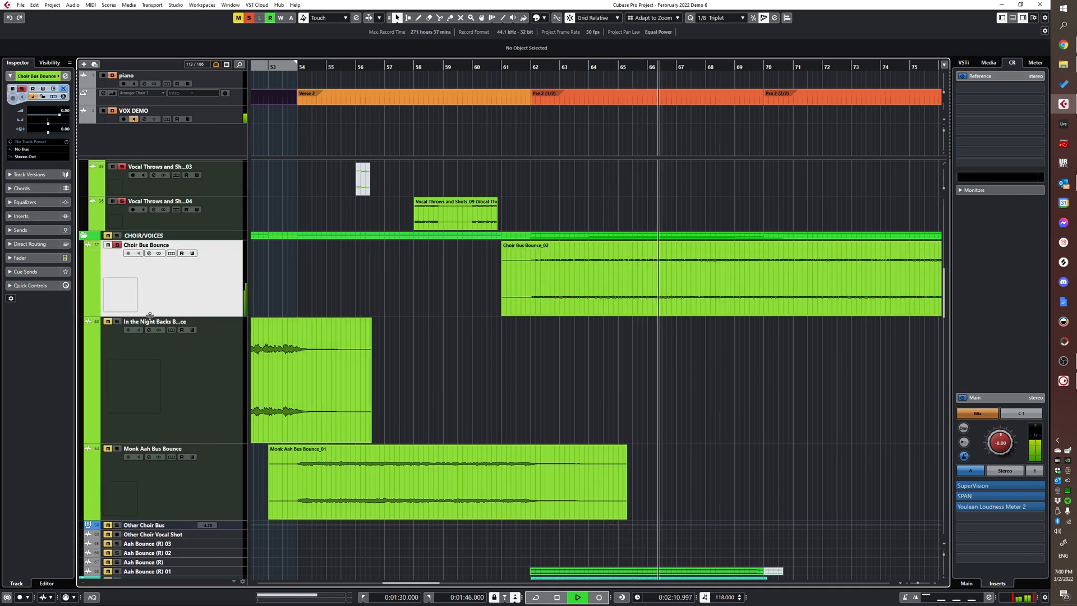
- Audition the Back Wierds Bounce track soloed around the start of Pre 2 (1/2), stop playback and clear the solo
ctrl+scroll(517, 337, down, 4)
scroll(586, 385, up, 10)
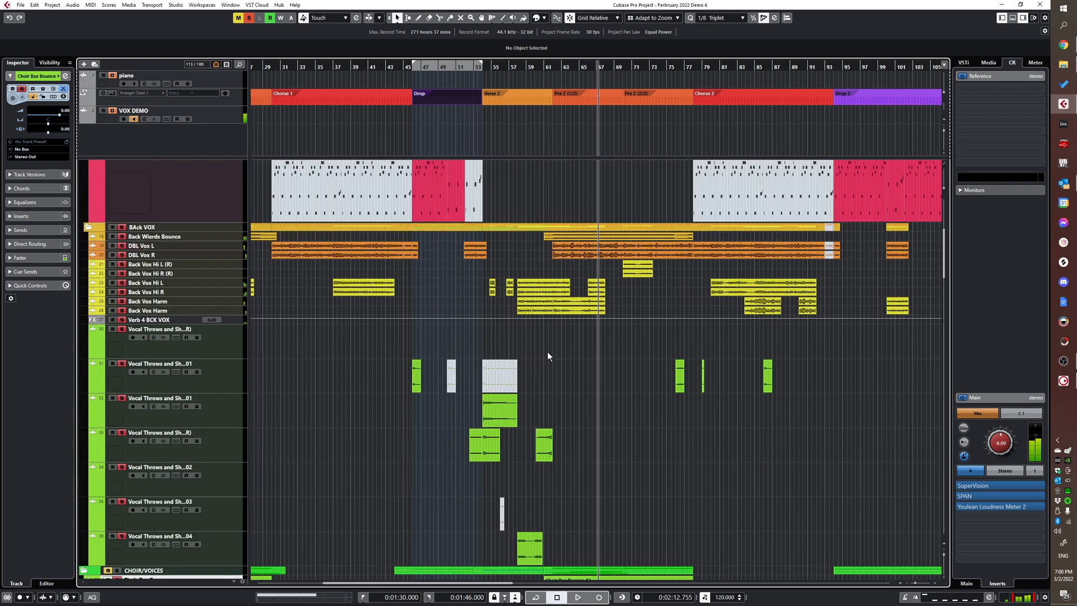
scroll(546, 351, up, 3)
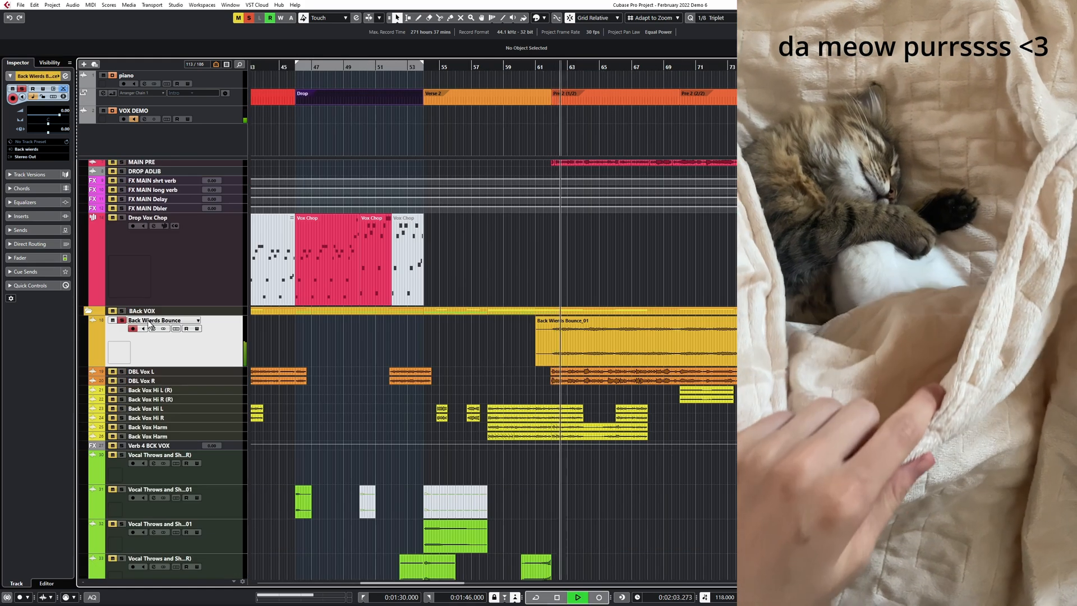
key(space)
click(122, 320)
- Audition the Choir Bus Bounce track soloed at the beginning of Pre 2 (1/2), stop playback and clear its solo
scroll(618, 372, down, 6)
click(261, 412)
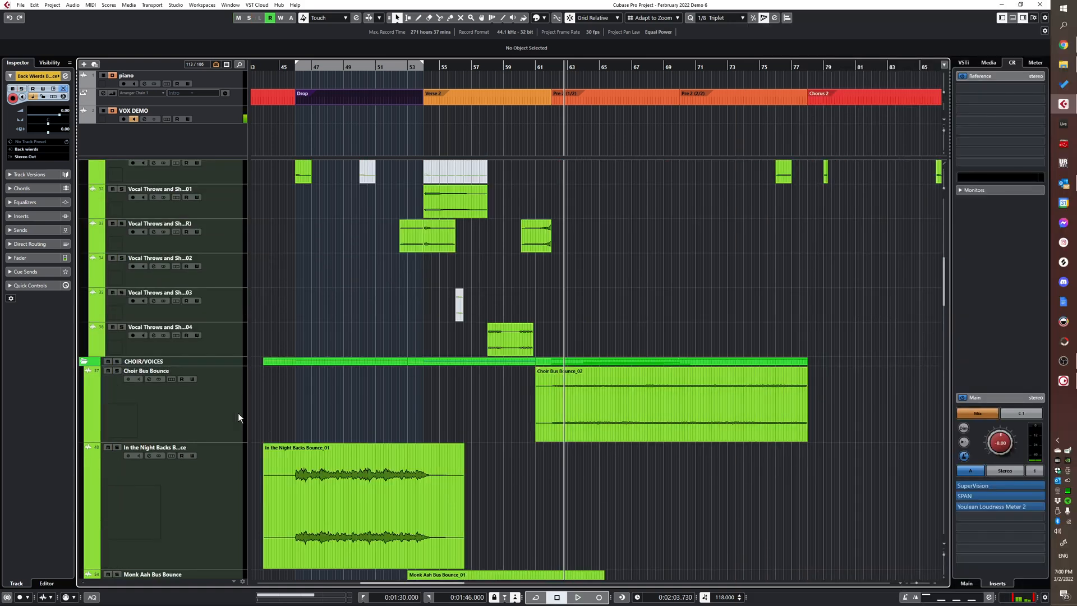
click(213, 410)
key(s)
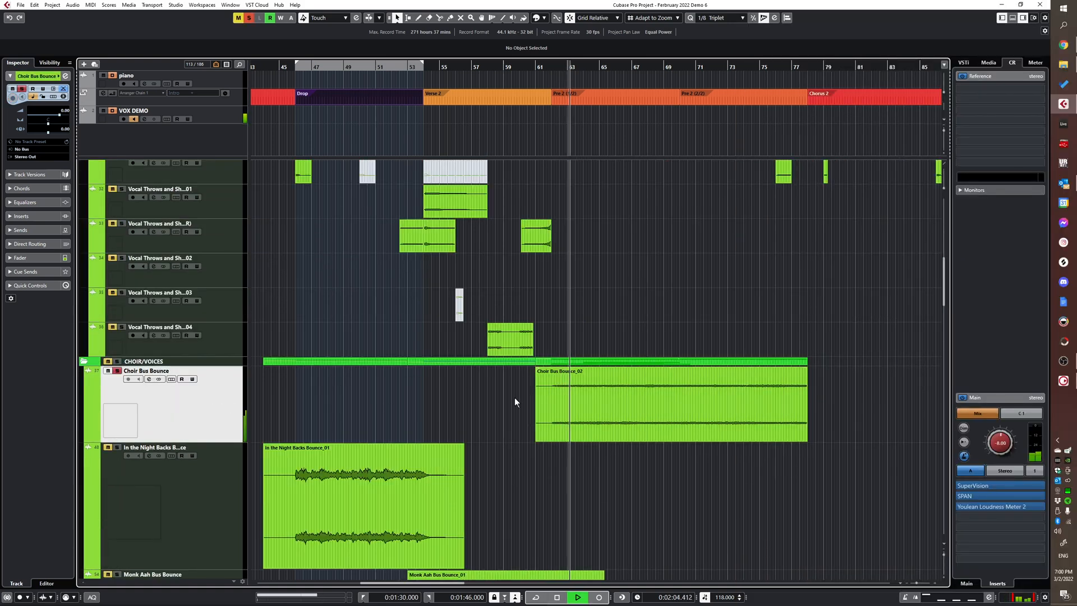
scroll(400, 424, down, 6)
scroll(480, 404, up, 3)
key(space)
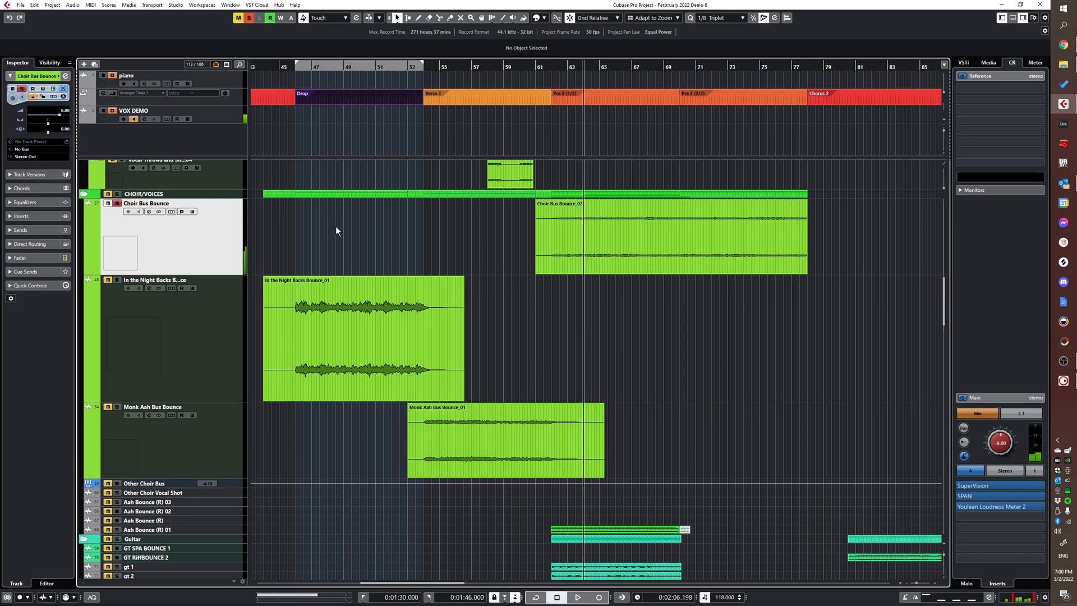
scroll(453, 341, down, 6)
key(s)
- Select the five guitar tracks from gt 1 to the last gt 2 (D) and play Pre 2 (1/2) in the full mix
scroll(368, 274, up, 3)
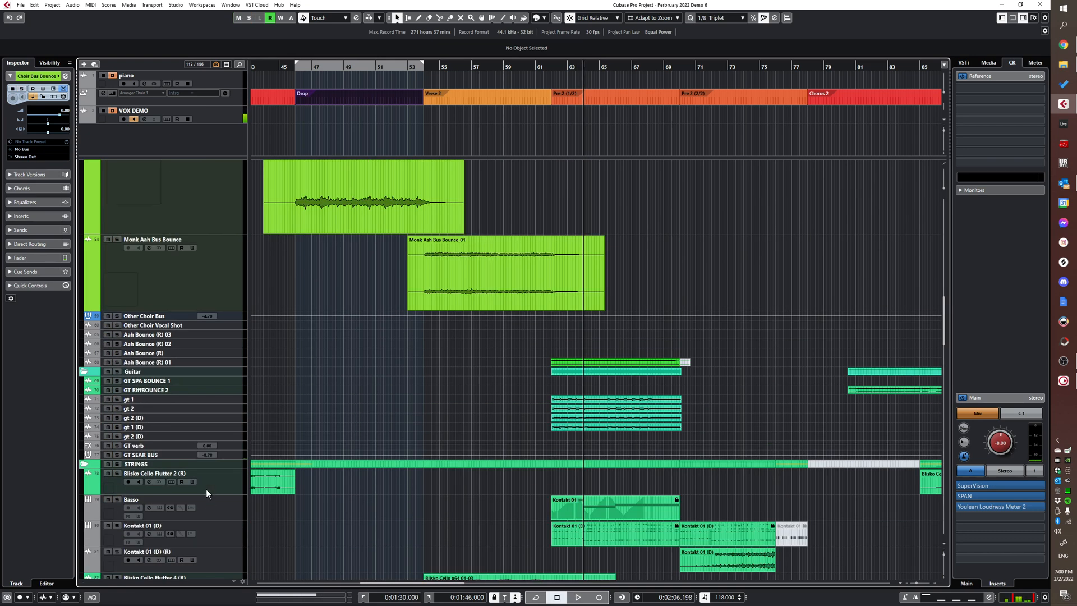
click(223, 436)
shift+click(227, 400)
key(space)
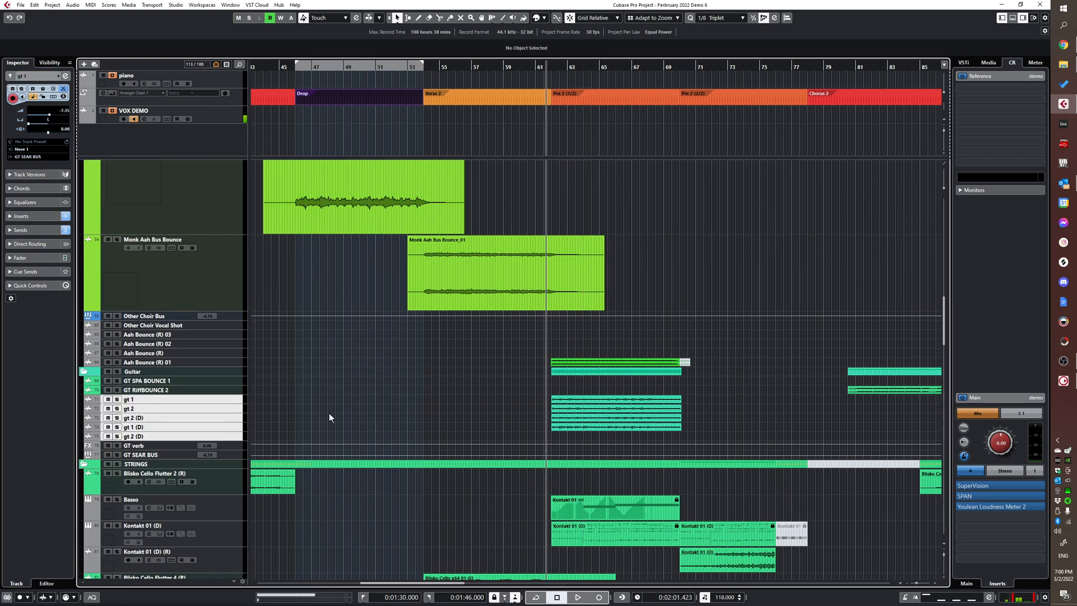
scroll(331, 366, down, 2)
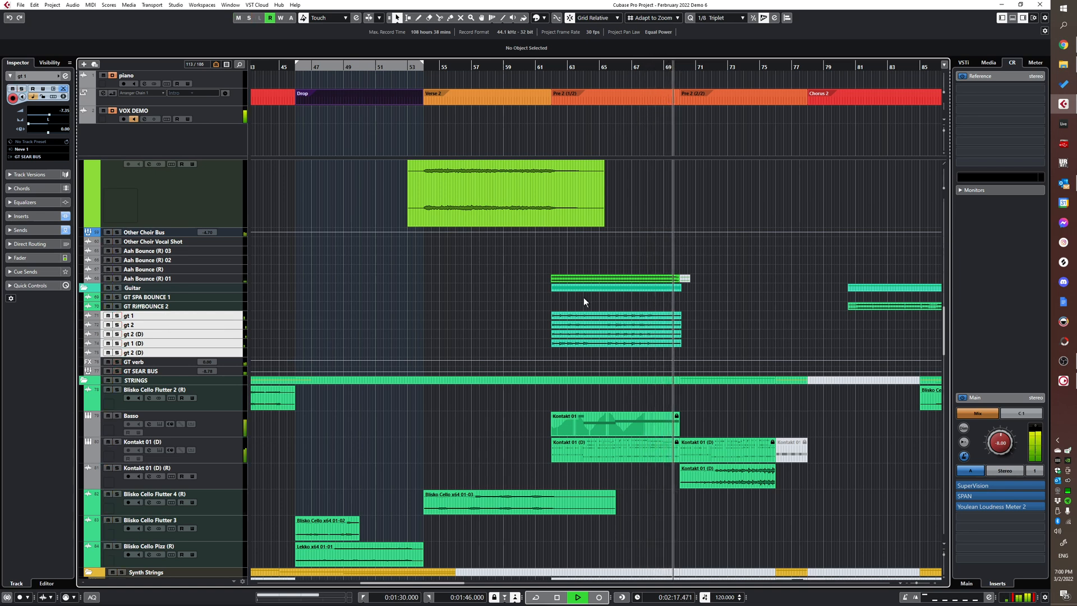
- Play the full mix from late Verse 2 into Pre 2 (1/2) while looking over the arp, bass and drum tracks
scroll(584, 309, down, 6)
scroll(521, 281, down, 5)
click(520, 298)
scroll(519, 297, down, 5)
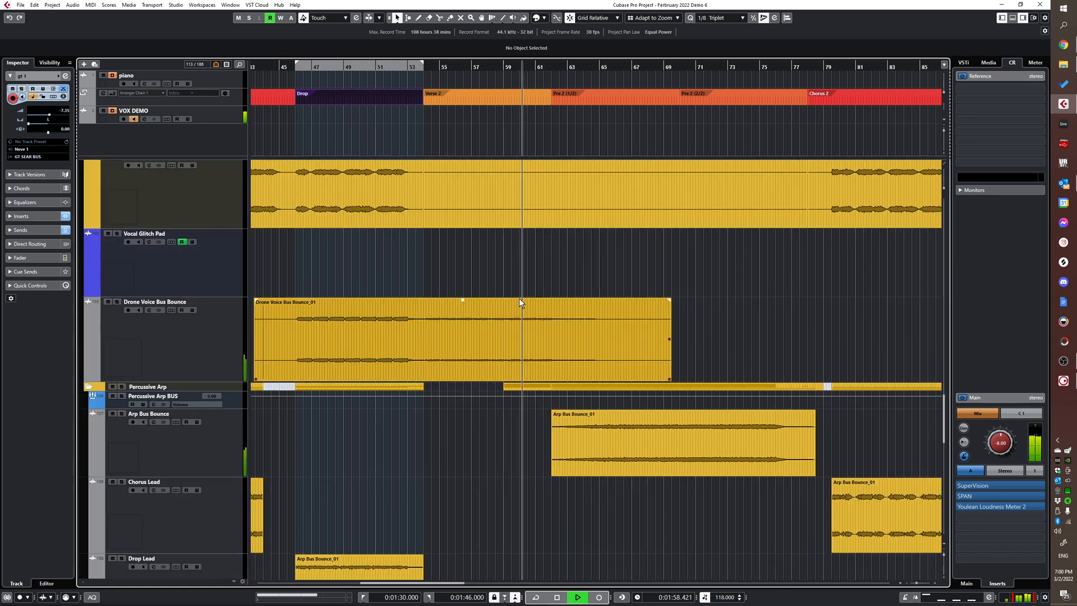
scroll(656, 343, down, 4)
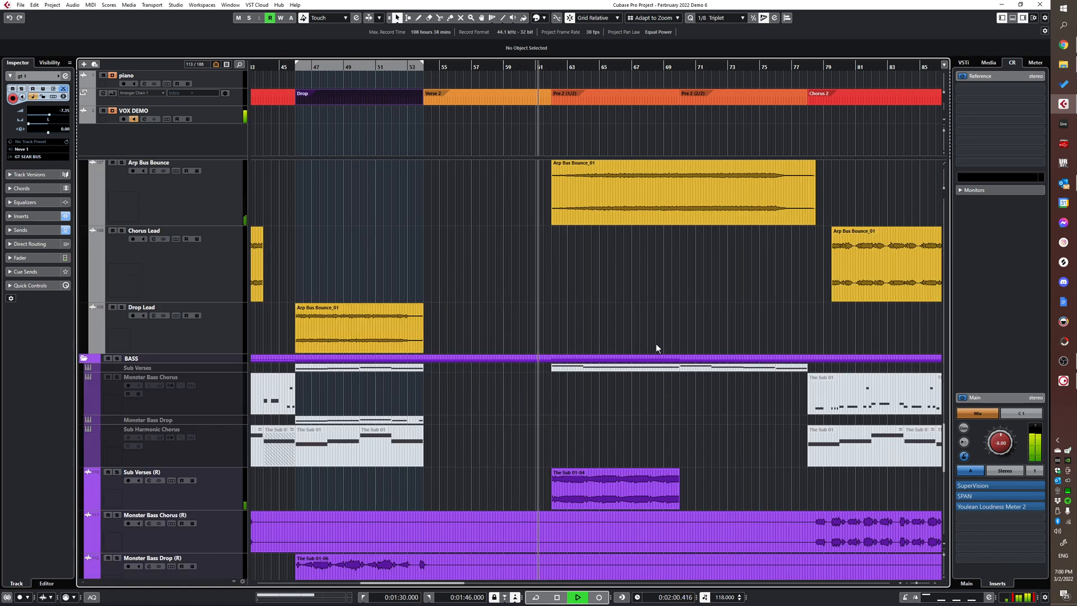
scroll(215, 379, up, 3)
click(216, 385)
scroll(355, 399, down, 7)
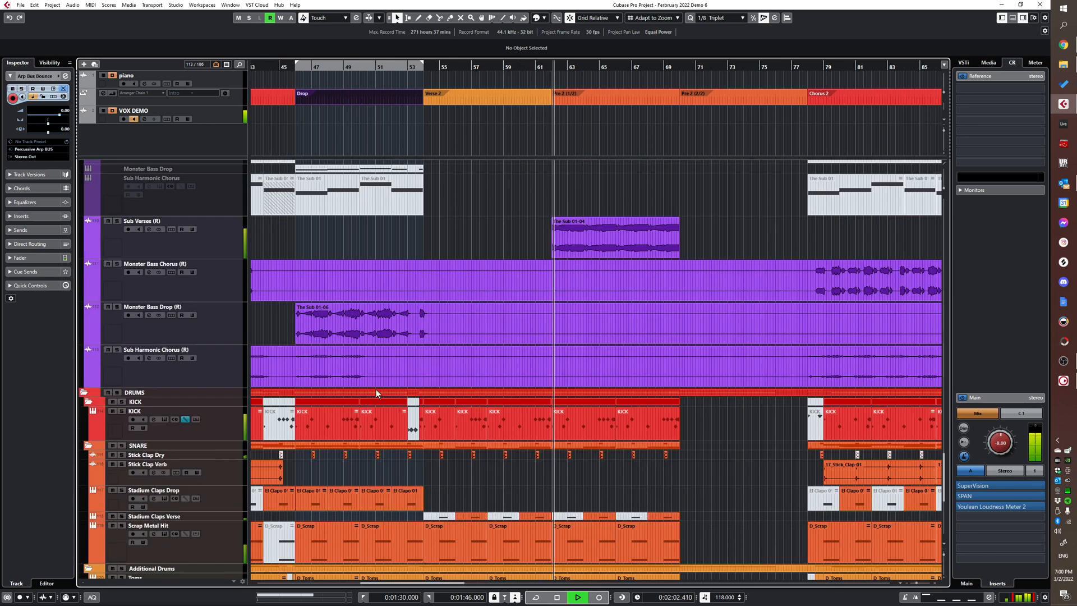
- Audition the Sub Verses (R) bass track soloed through Pre 2 (1/2) and check its insert effects
click(244, 244)
key(s)
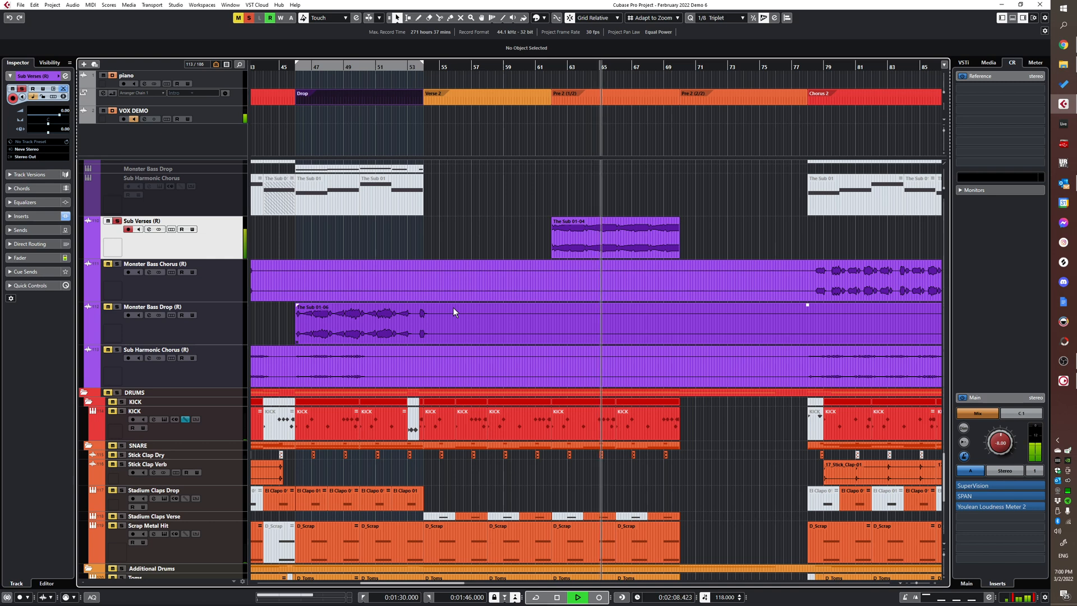
click(37, 202)
click(33, 120)
click(36, 130)
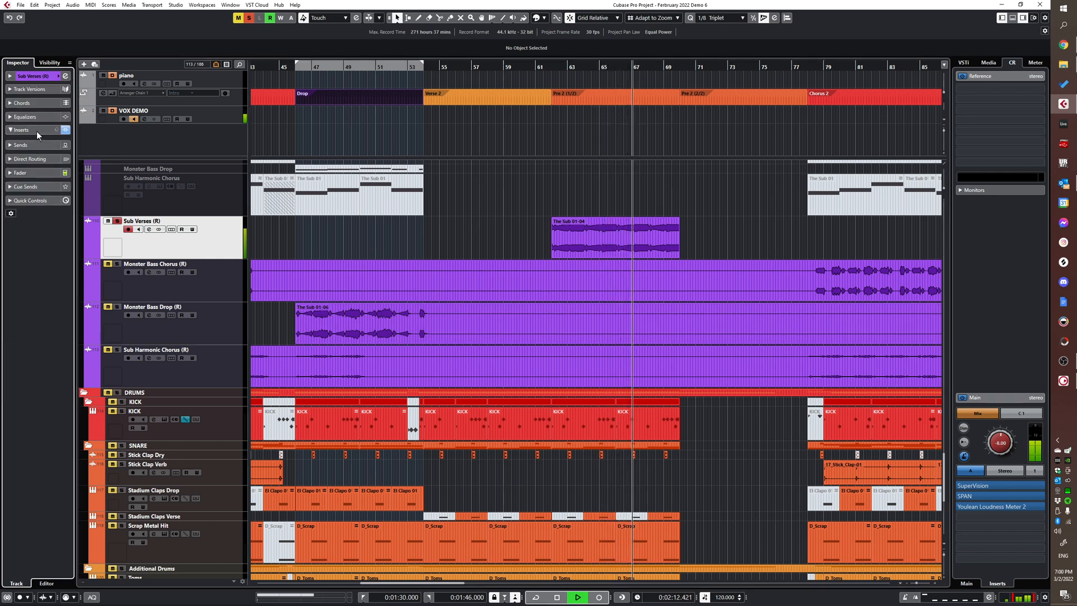
click(39, 130)
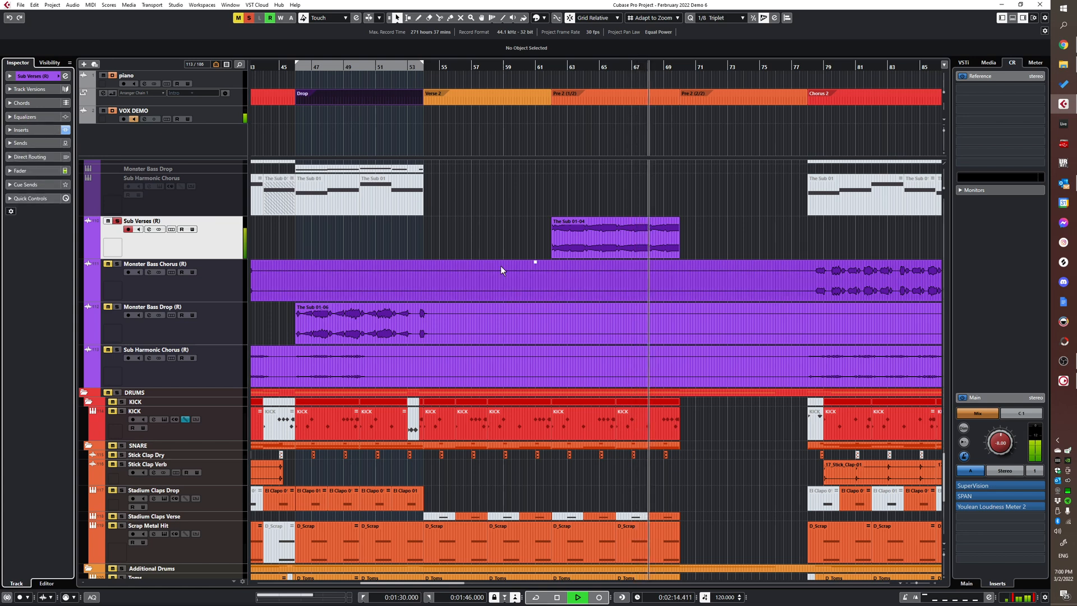
- Clear the bass solo and audition the Arp Bus Bounce track soloed in Pre 2 (1/2), looking over the drum and instrument tracks
scroll(487, 293, down, 2)
scroll(473, 274, up, 5)
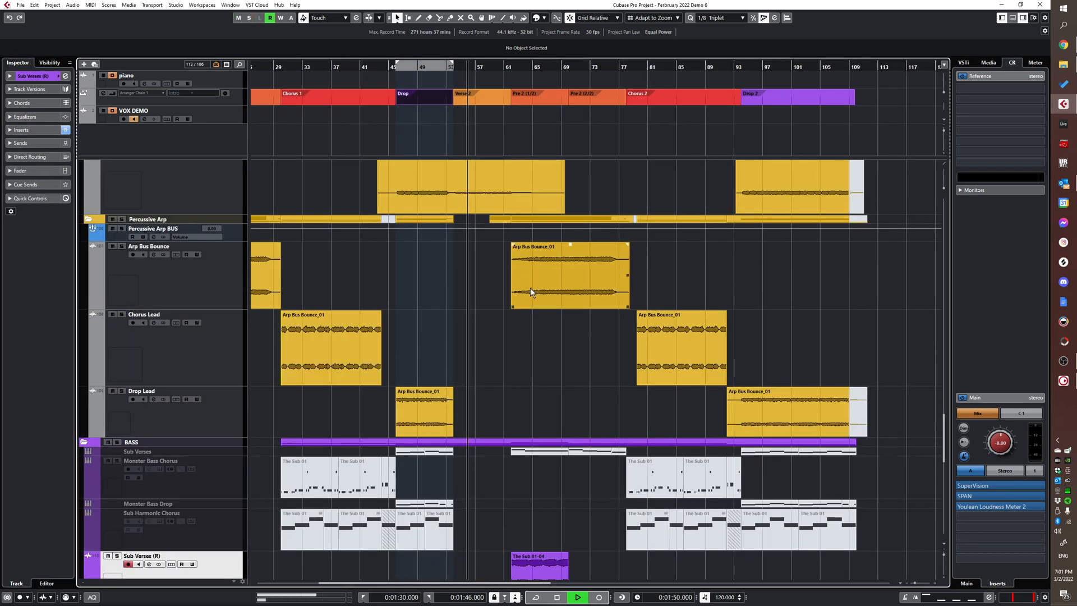
scroll(530, 288, up, 2)
click(231, 278)
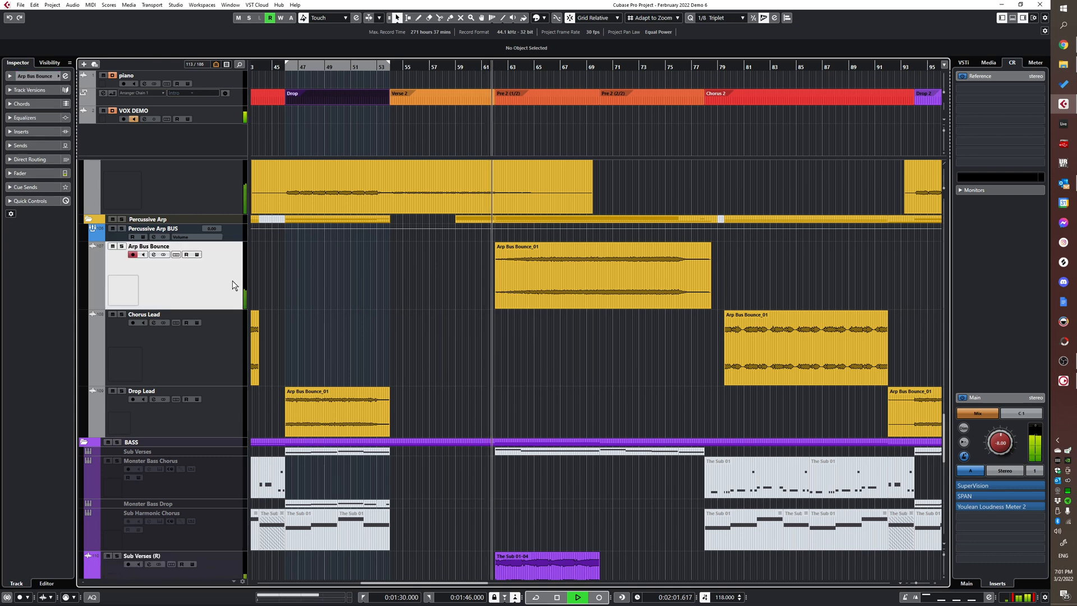
key(s)
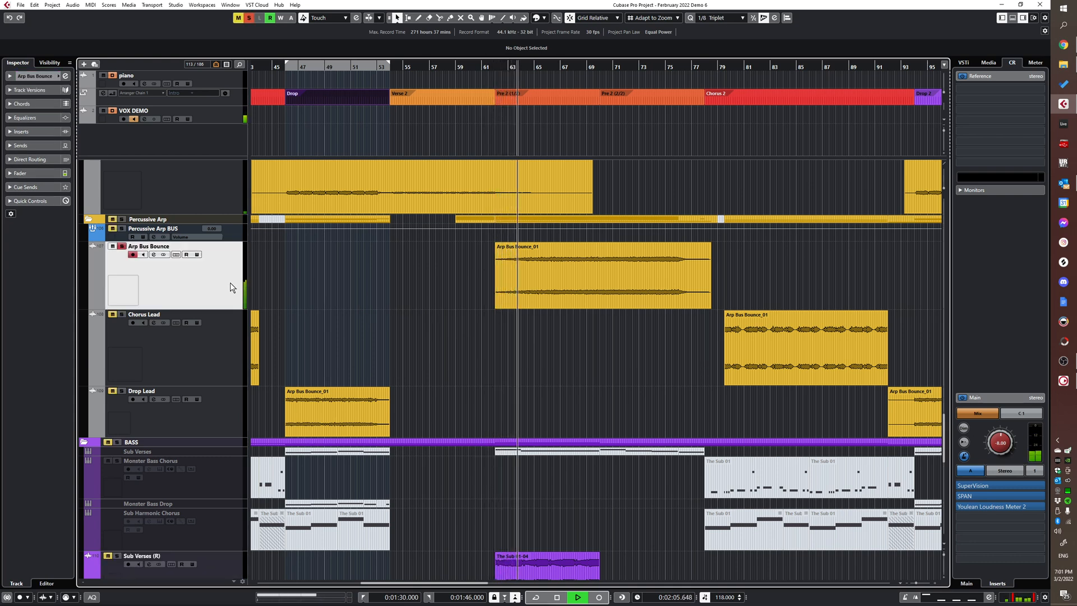
scroll(537, 253, down, 2)
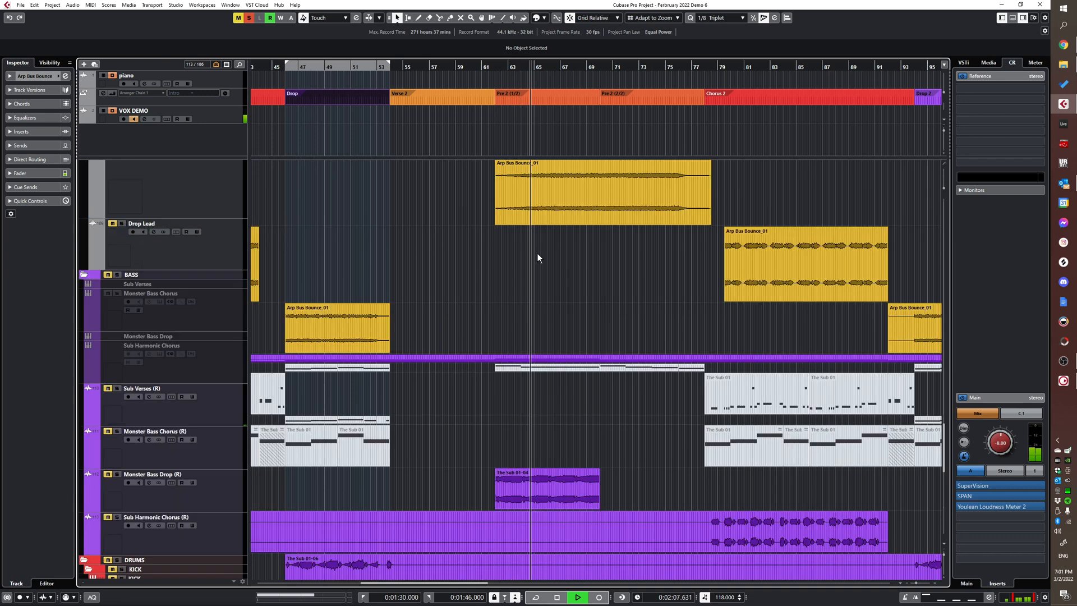
scroll(536, 260, down, 8)
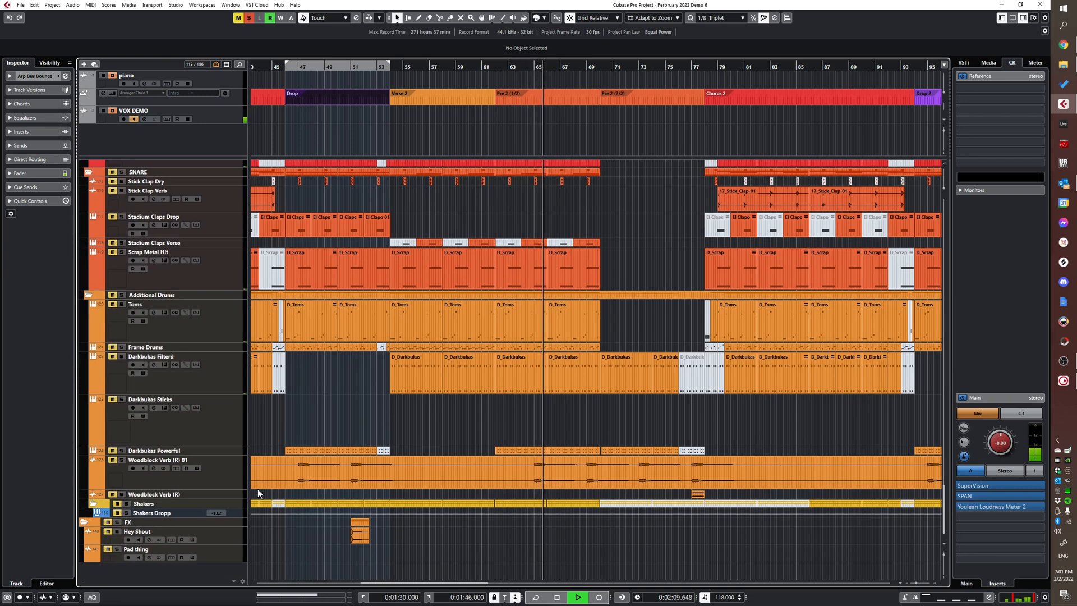
scroll(534, 386, up, 5)
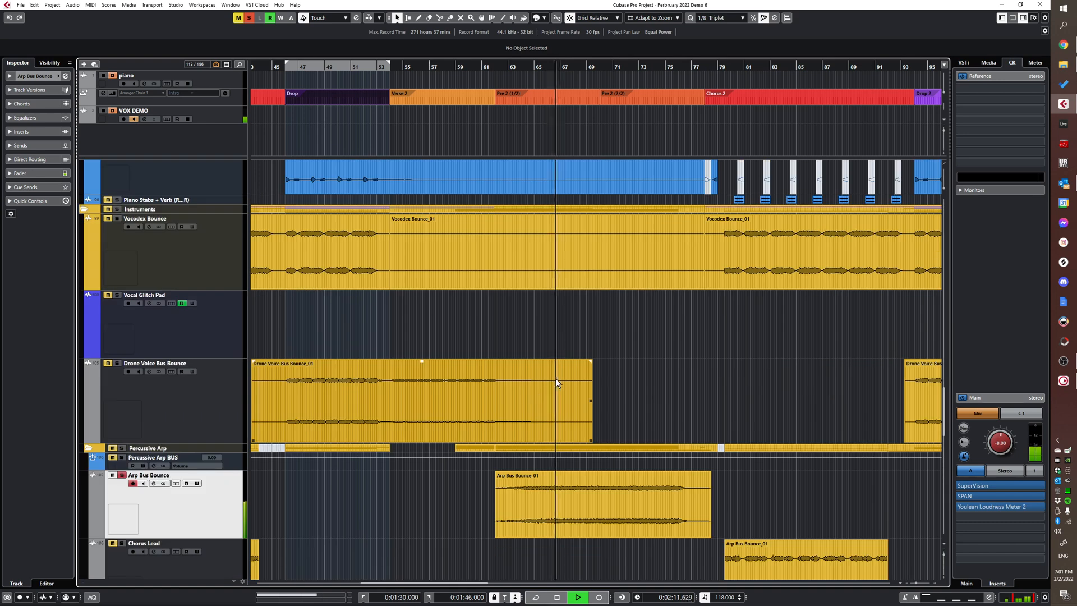
- Look over the strings, piano and instrument tracks while the soloed Arp Bus Bounce plays through Pre 2 (1/2)
scroll(551, 375, up, 6)
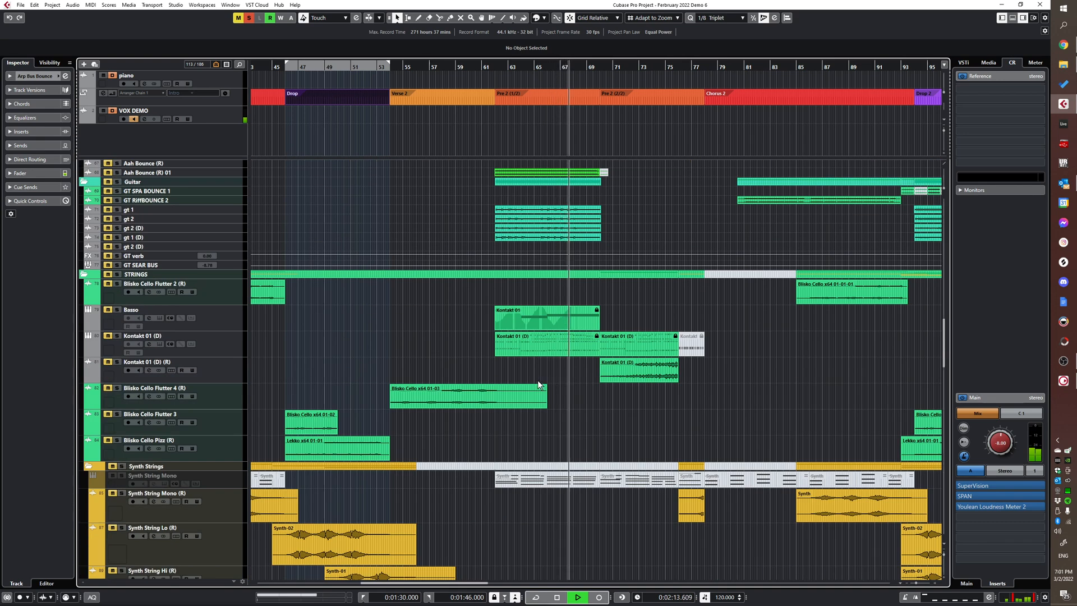
scroll(538, 379, down, 5)
scroll(533, 375, up, 3)
scroll(532, 372, down, 3)
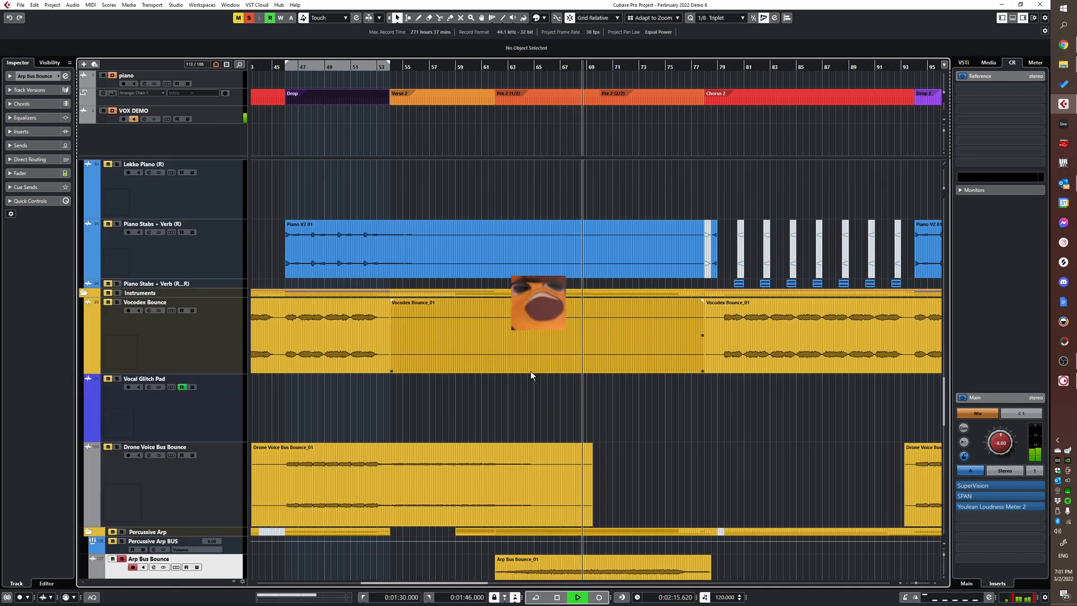
scroll(567, 312, down, 4)
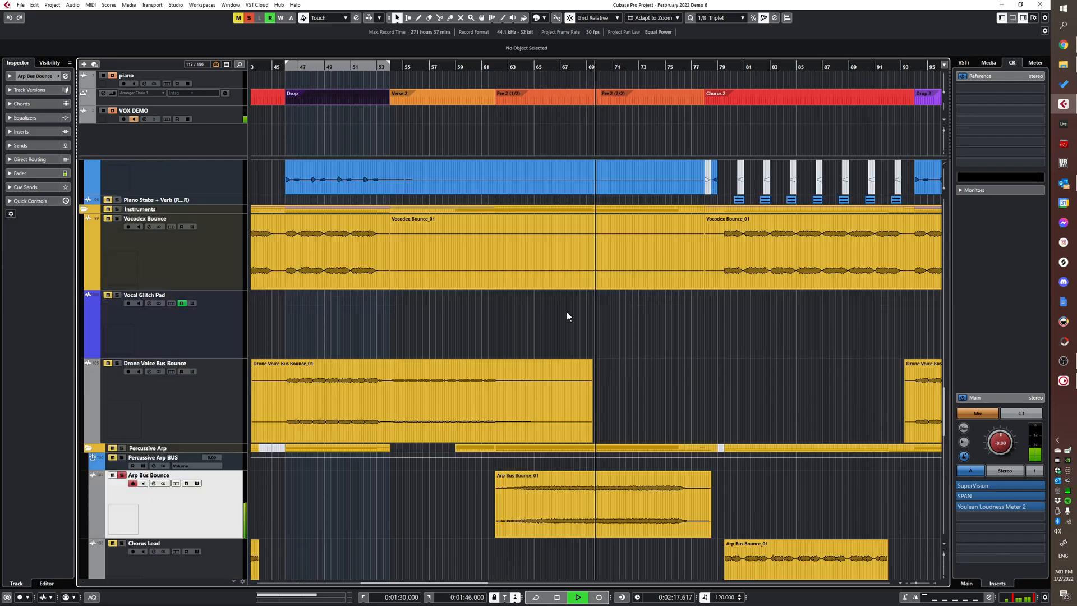
- Clear the arp solo and play the full mix into Pre 2 (2/2) while looking over the guitar and strings tracks
ctrl+scroll(529, 262, up, 2)
scroll(528, 264, up, 5)
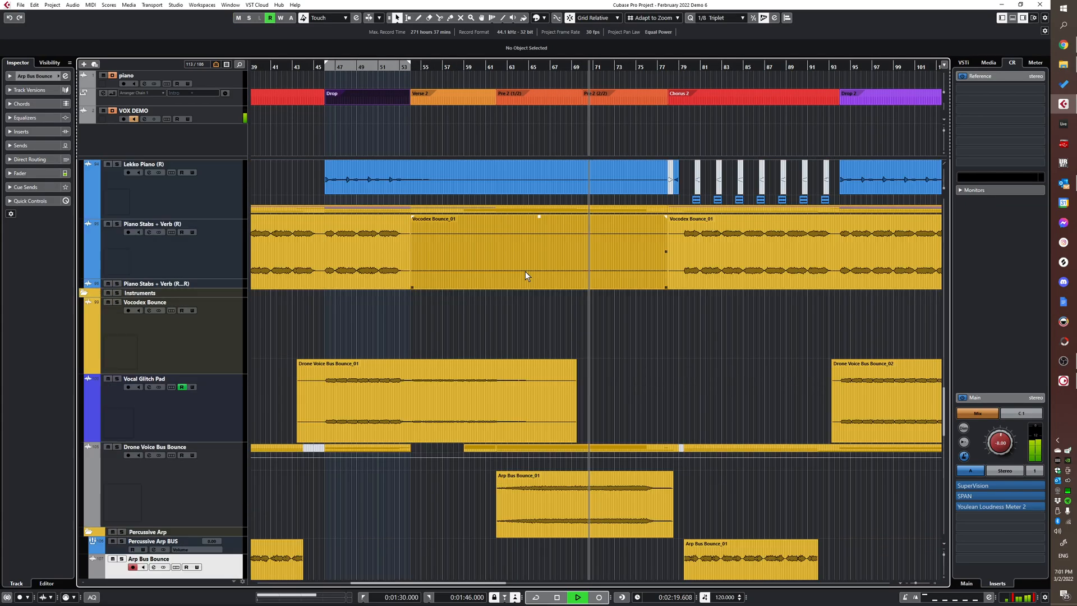
ctrl+scroll(536, 312, up, 3)
ctrl+scroll(574, 304, down, 4)
ctrl+scroll(539, 370, up, 4)
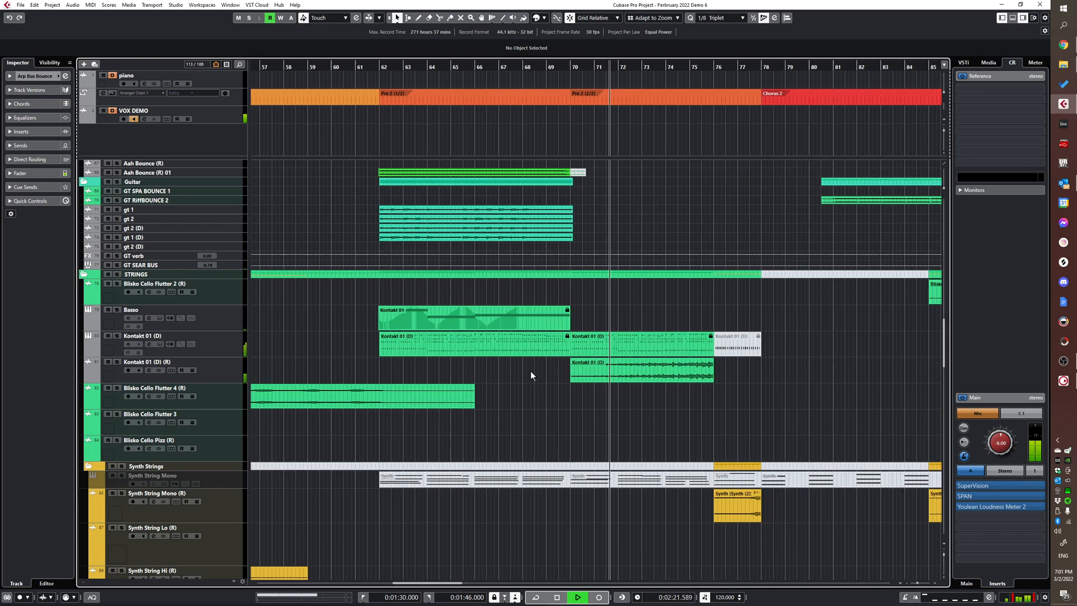
- Audition the Kontakt 01 (D) (R) strings track soloed in Pre 2 (2/2)
click(208, 368)
key(s)
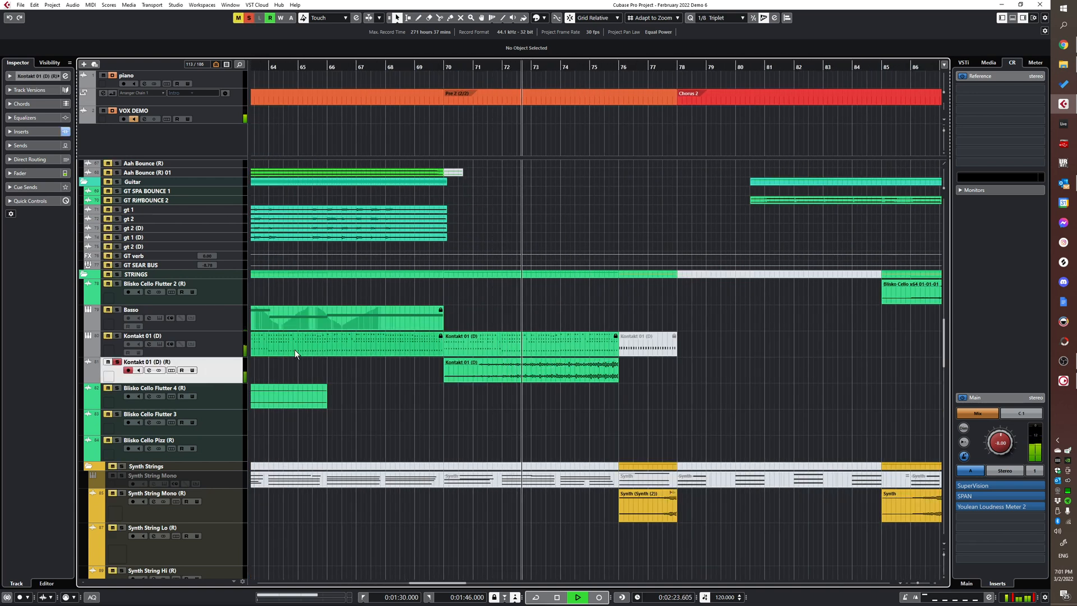
key(s)
- Audition Kontakt 01 (D) and Kontakt 01 (D) (R) soloed together from the start of Pre 2 (2/2), checking the (R) track's inserts
ctrl+scroll(561, 345, down, 4)
ctrl+scroll(478, 342, up, 2)
click(423, 330)
click(226, 345)
key(s)
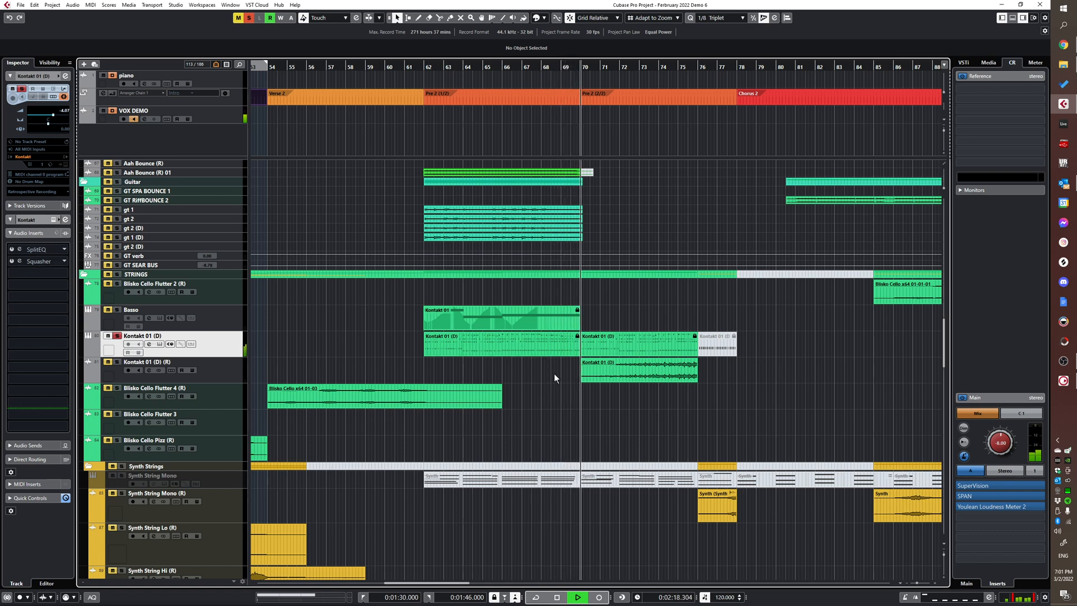
click(116, 362)
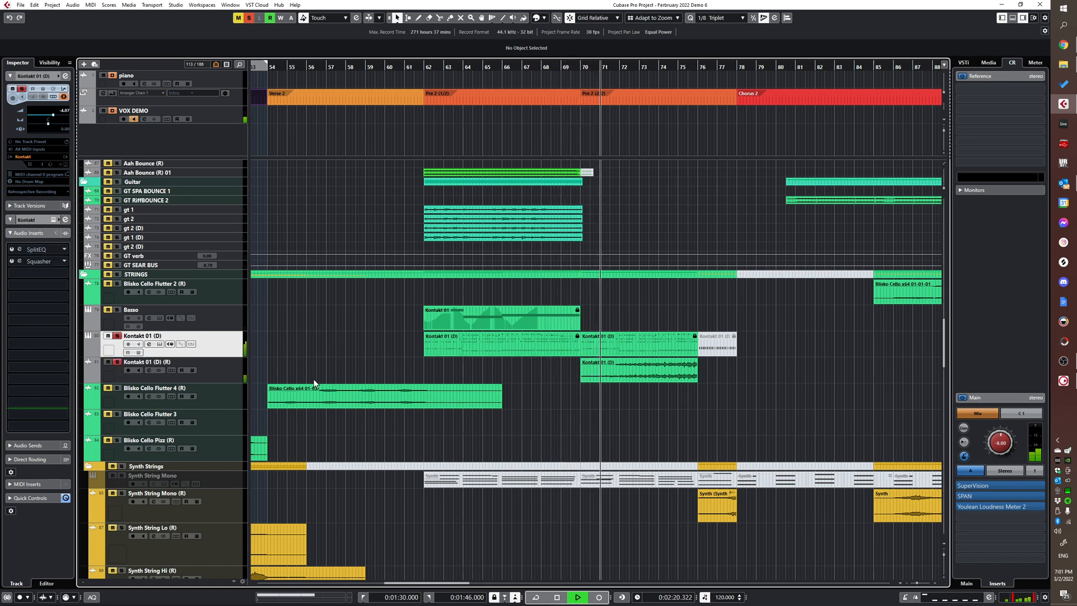
click(202, 375)
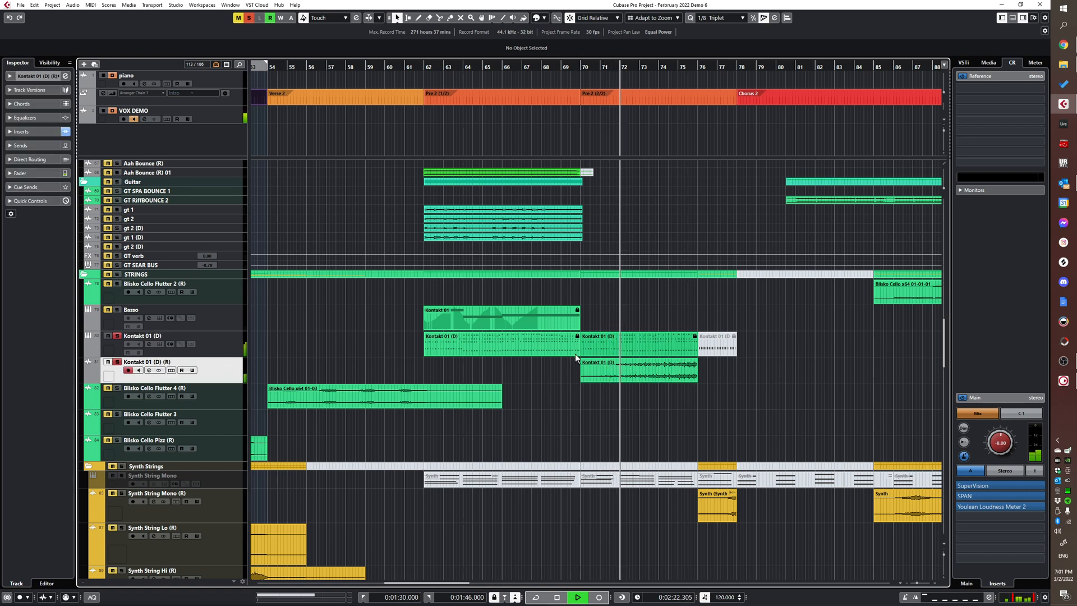
click(49, 130)
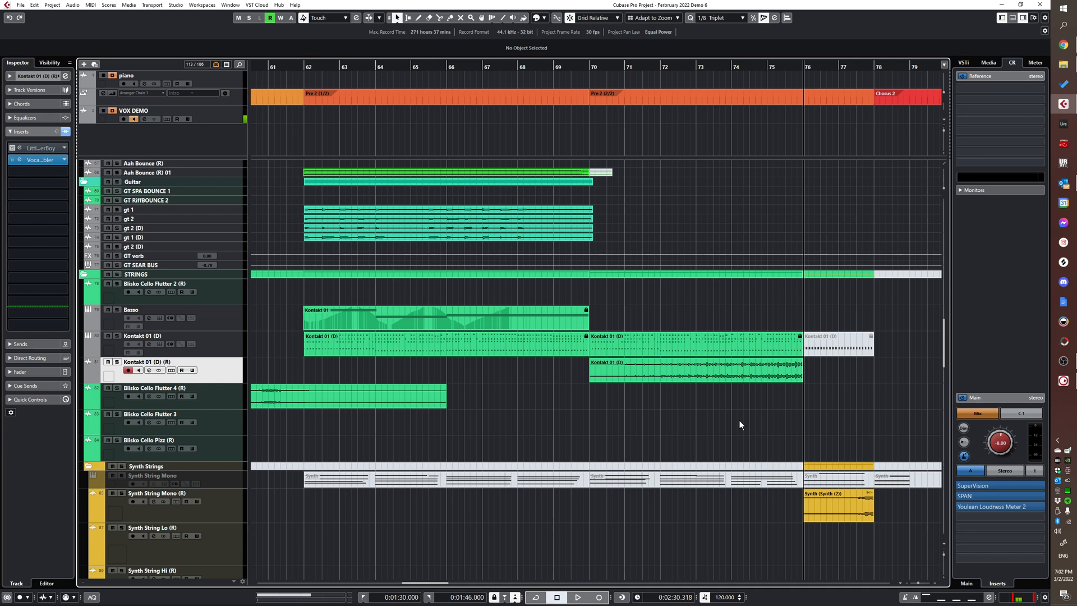
- Solo Arp Bus Bounce together with the two Kontakt 01 (D) tracks and play from the start of Pre 2 (2/2)
ctrl+scroll(627, 311, up, 2)
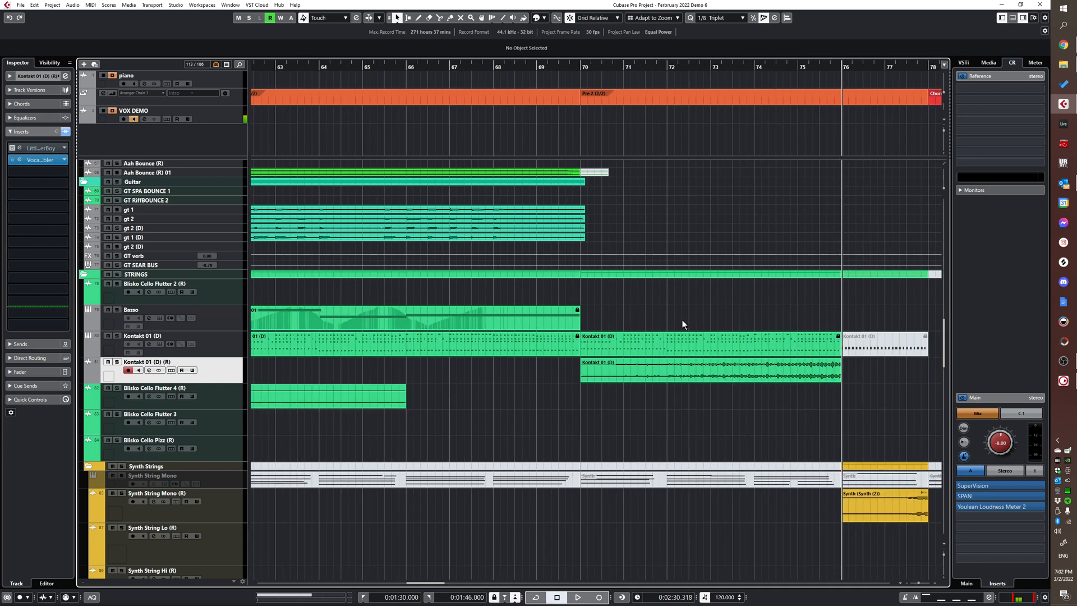
scroll(683, 324, down, 5)
ctrl+scroll(671, 289, down, 2)
scroll(637, 351, down, 10)
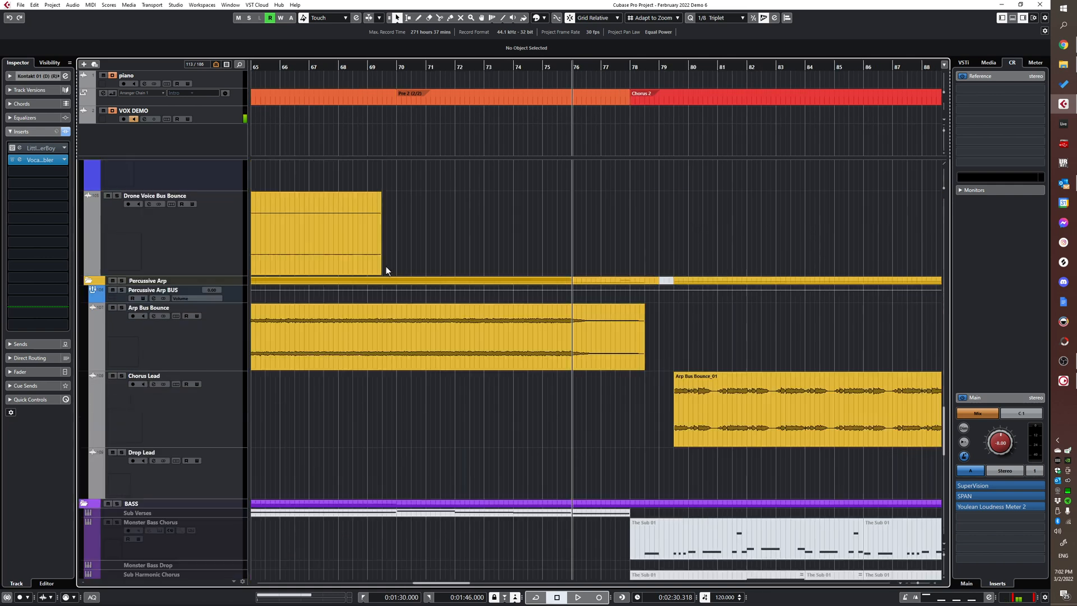
click(230, 362)
scroll(507, 395, up, 10)
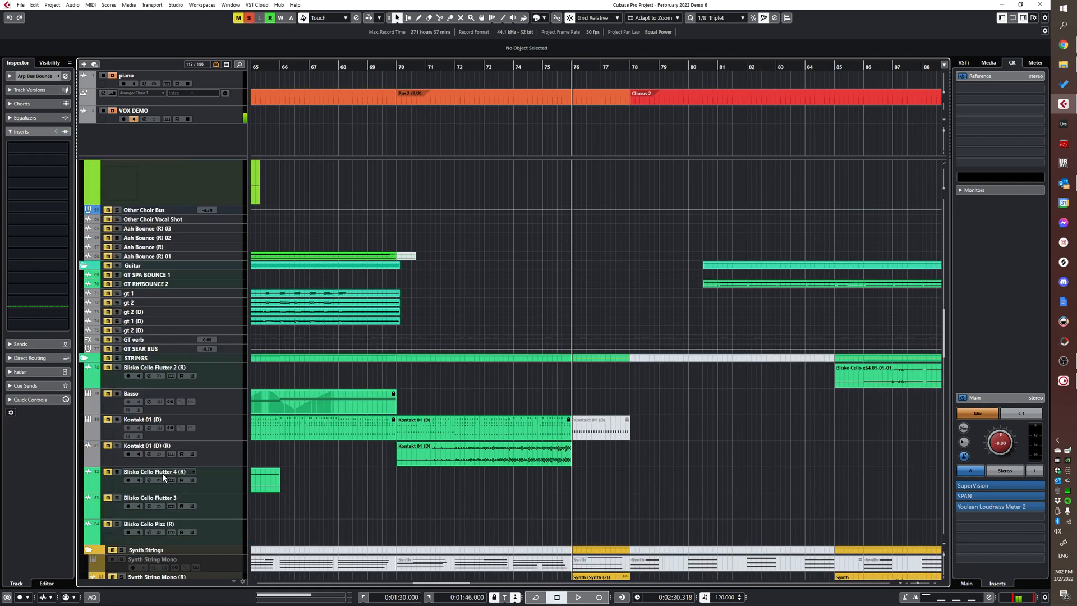
click(399, 420)
key(space)
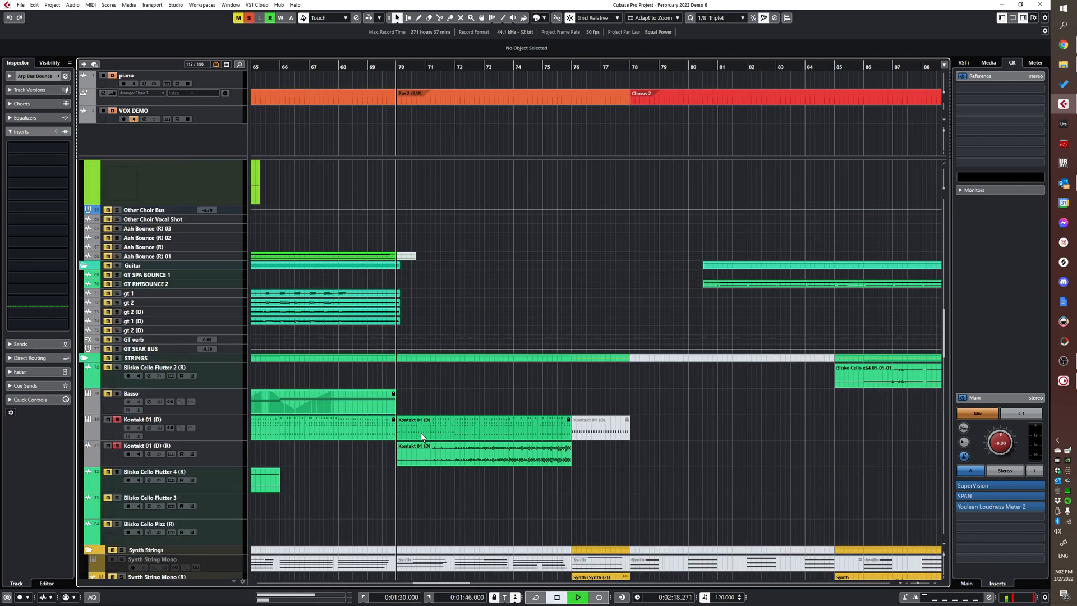
- Add Darkbukas Filterd and Darkbukas Powerful to the soloed tracks and audition the combination up to bar 76
scroll(484, 386, down, 5)
scroll(485, 390, down, 5)
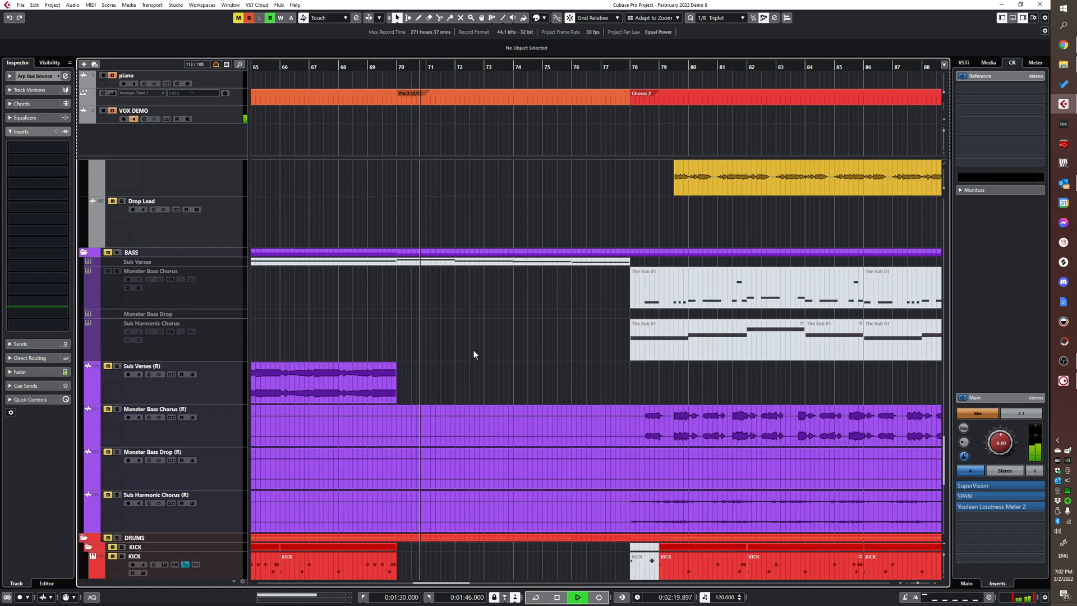
scroll(472, 354, down, 8)
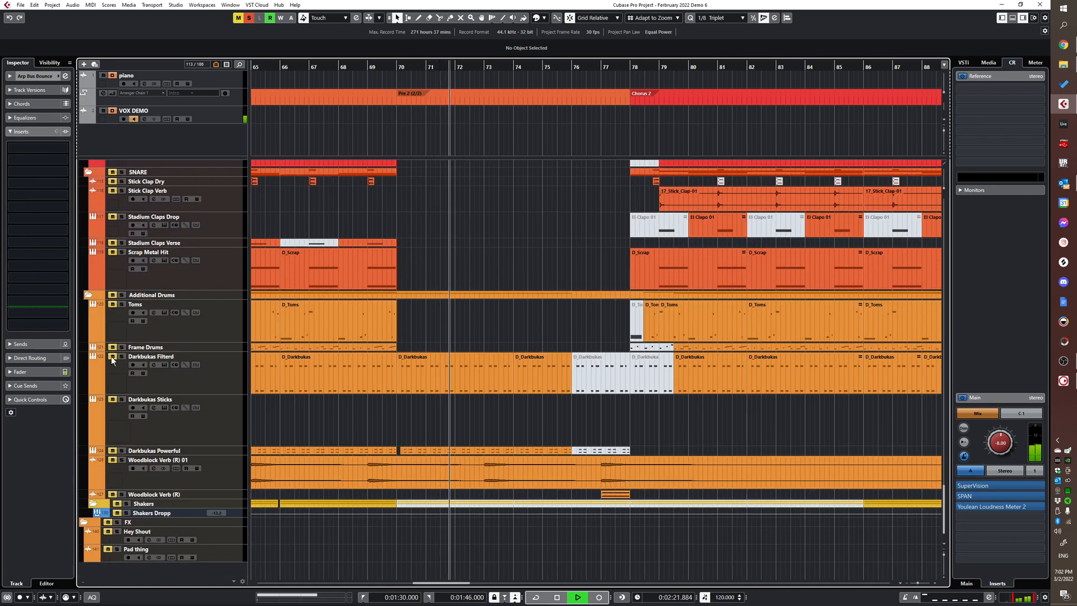
click(121, 451)
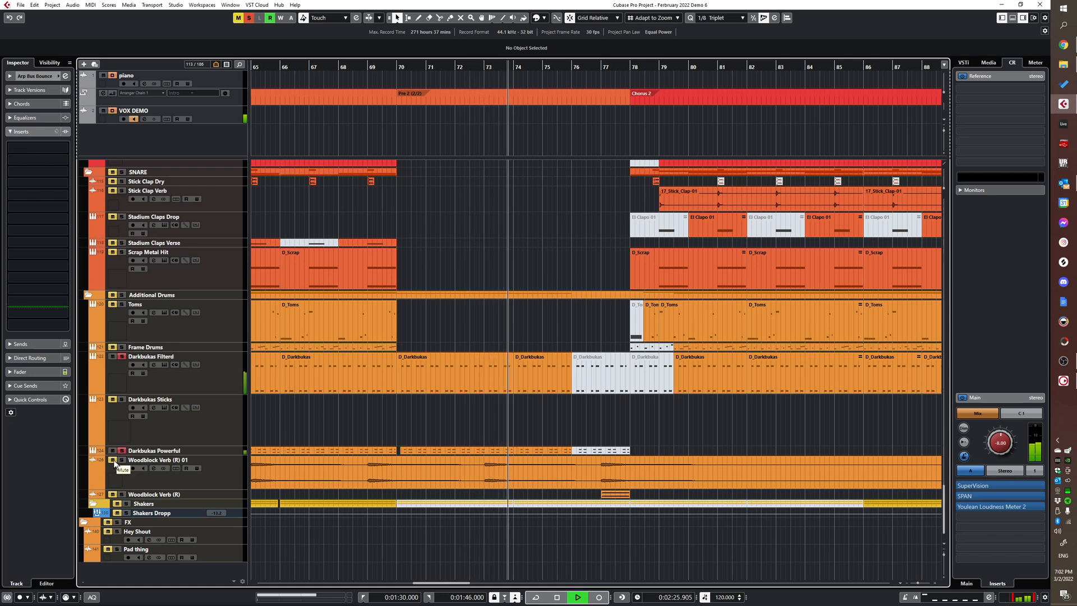
scroll(645, 347, up, 10)
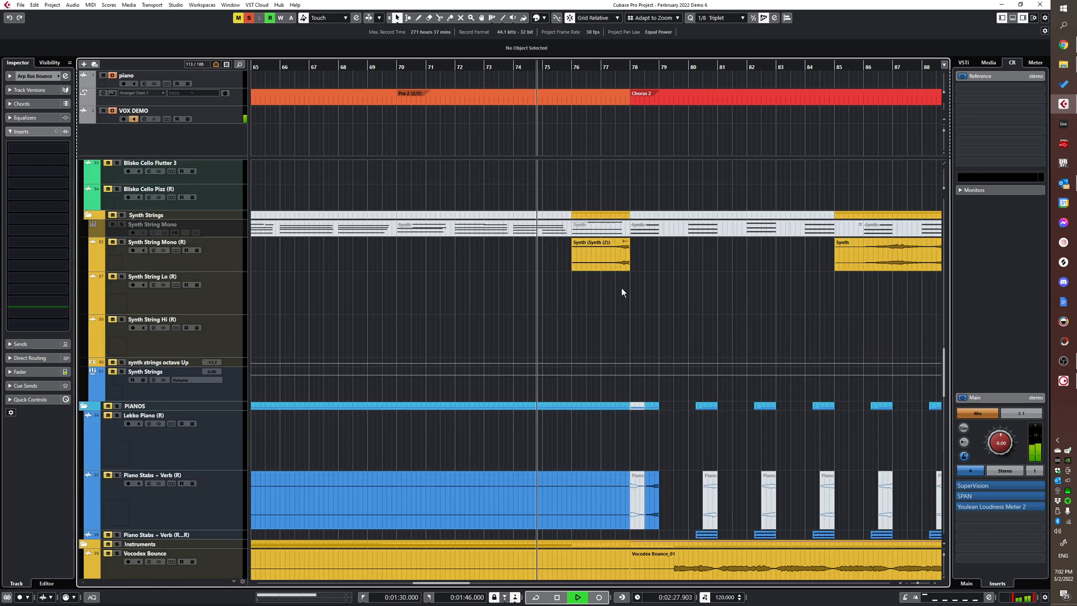
scroll(740, 315, up, 6)
scroll(717, 297, down, 4)
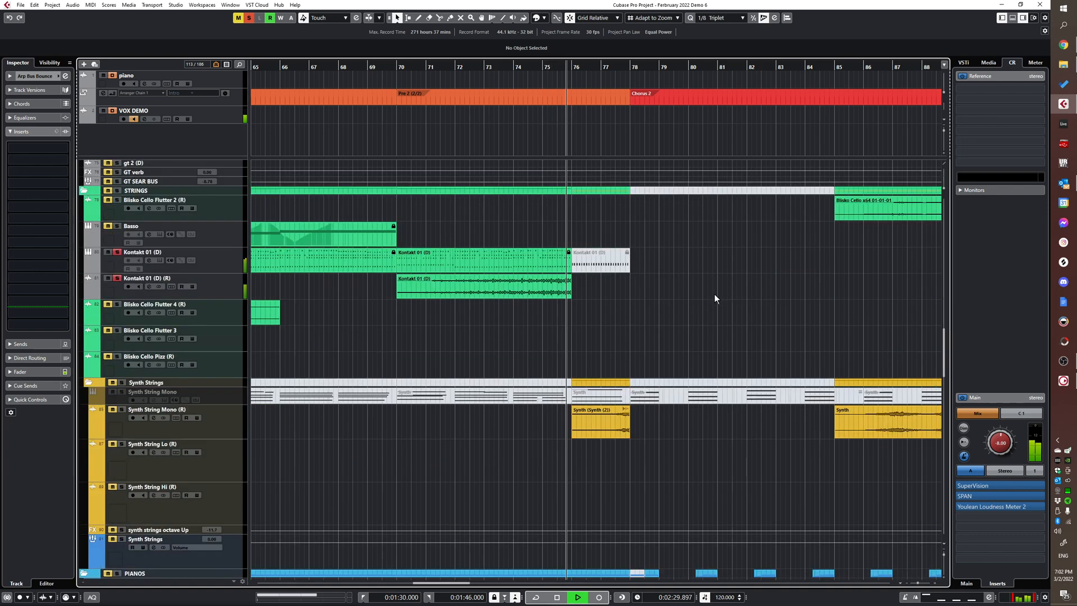
key(space)
scroll(521, 342, up, 5)
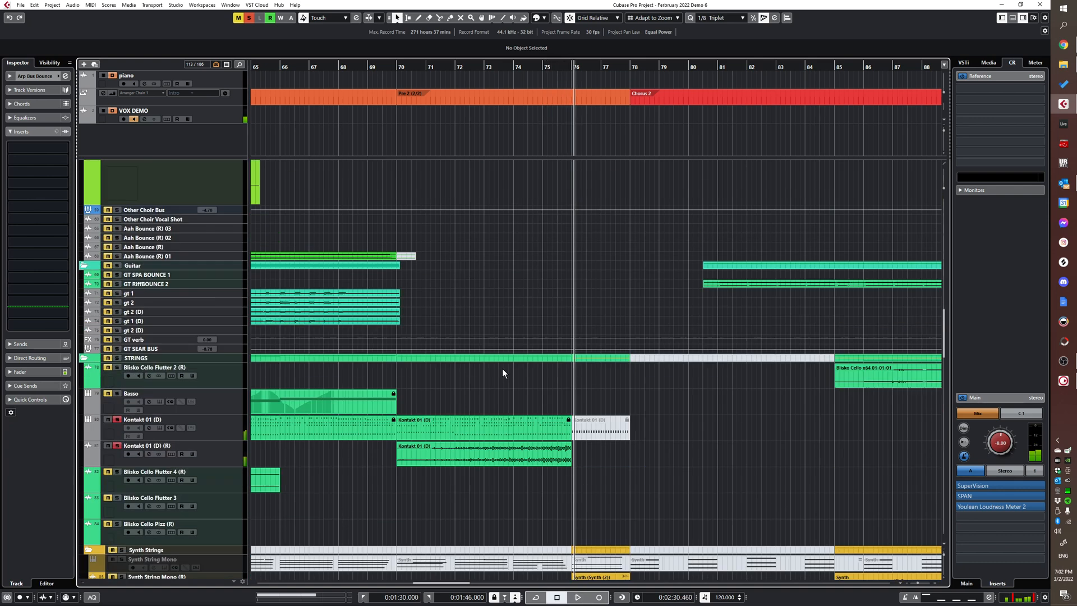
- Clear the instrument solos and audition the MAIN PRE vocal soloed in the second half of Pre 2 (2/2)
click(116, 446)
scroll(561, 303, up, 12)
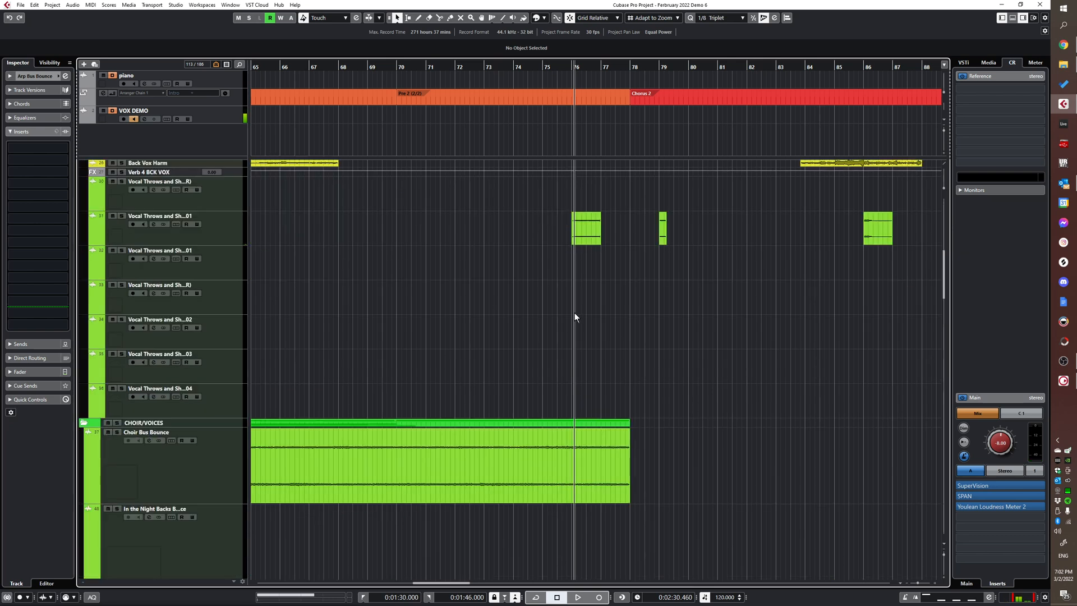
click(522, 278)
click(226, 331)
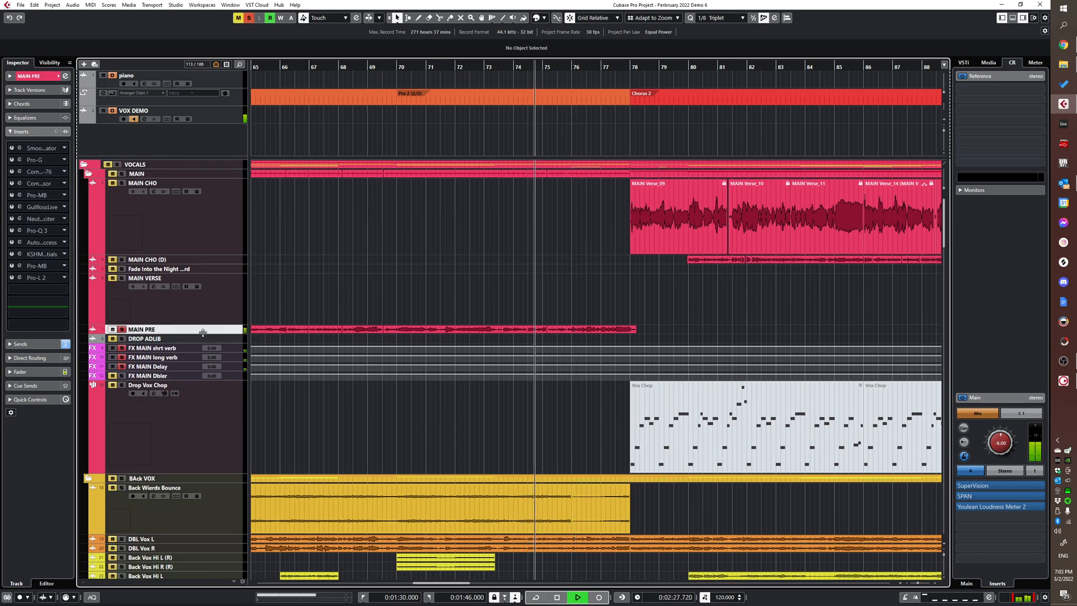
- Clear the vocal solo and play the full mix up to the start of Chorus 2
scroll(380, 262, down, 2)
scroll(385, 261, down, 4)
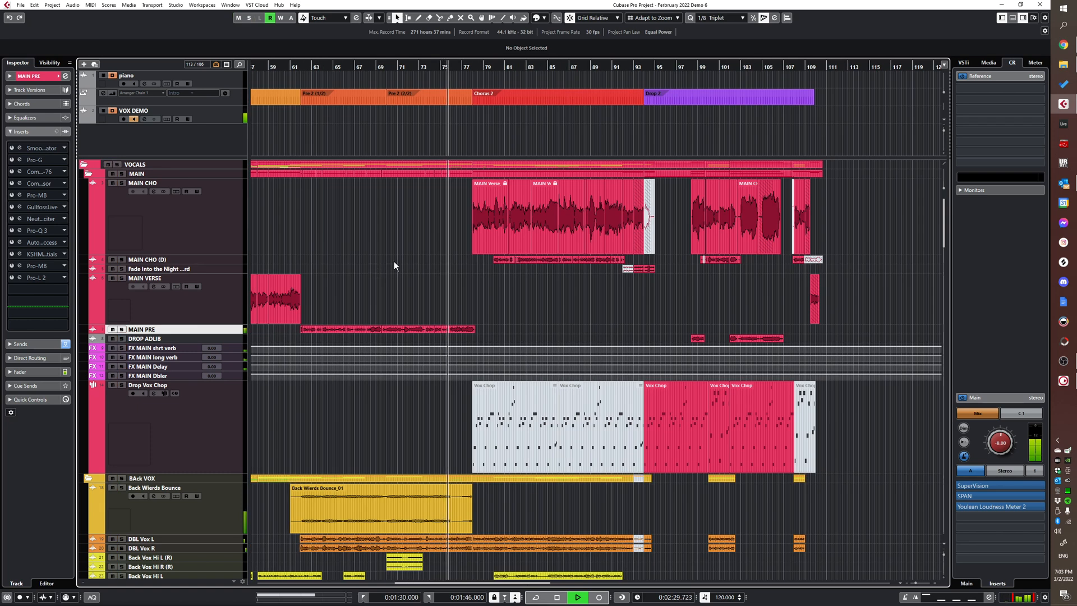
scroll(418, 287, down, 3)
scroll(477, 277, up, 3)
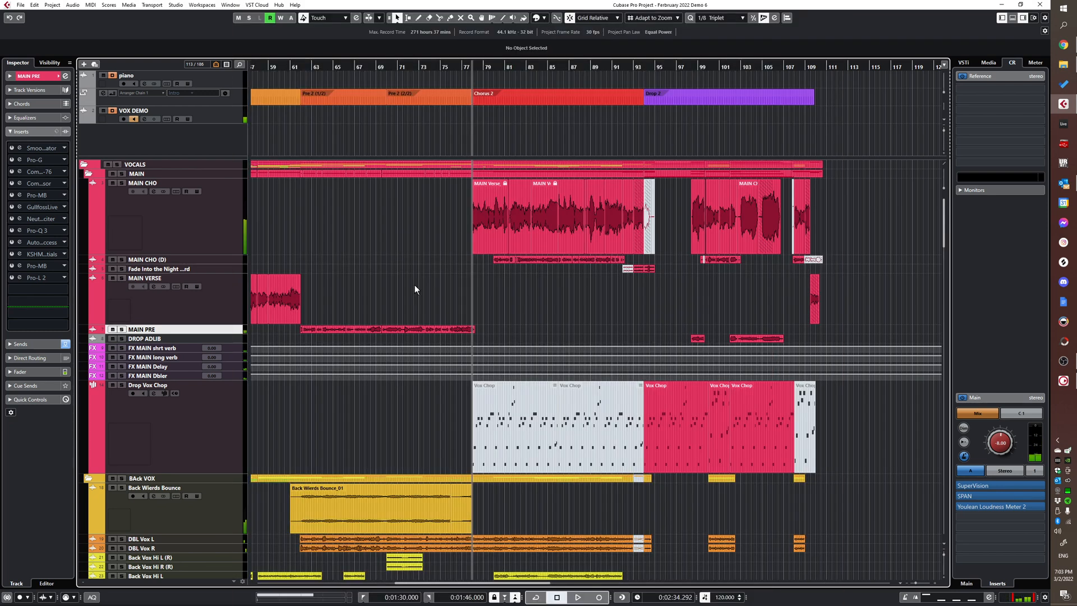
- Solo MAIN PRE, enlarge its track and play the vocal's ending just before Chorus 2
key(s)
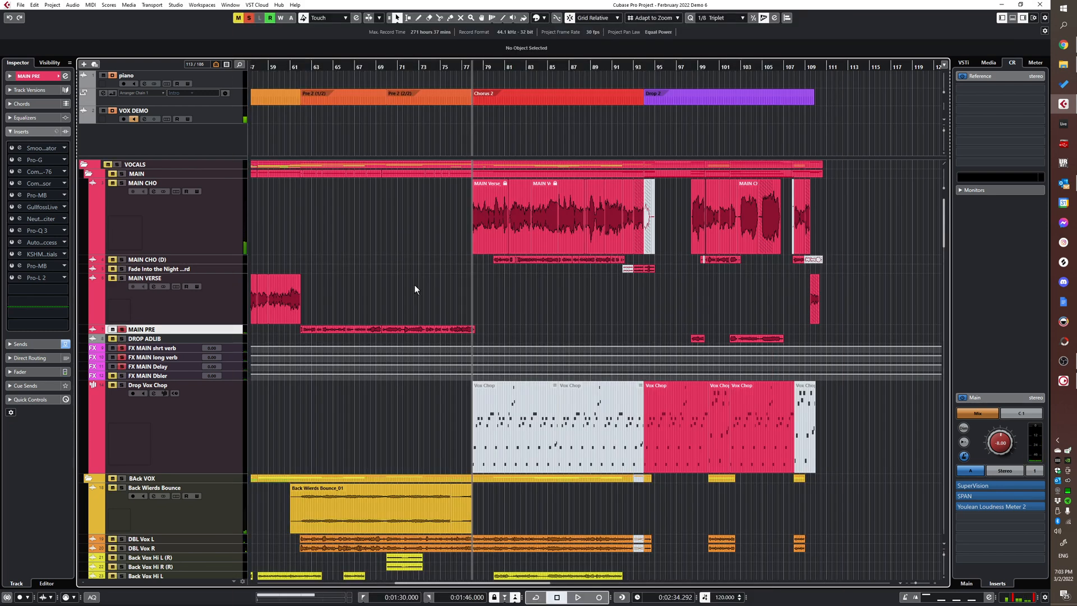
key(ctrl+alt+e)
click(449, 305)
key(space)
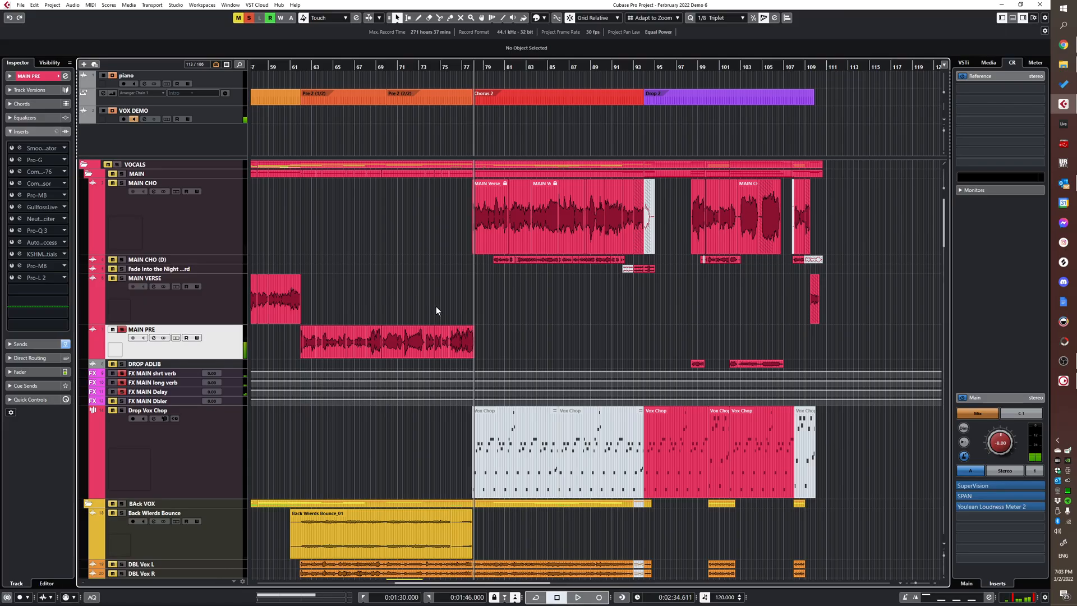
- Clear the vocal solo and audition the Back Wierds Bounce track soloed from bar 76 towards Chorus 2
scroll(421, 306, down, 5)
key(h)
key(h)
key(h)
key(h)
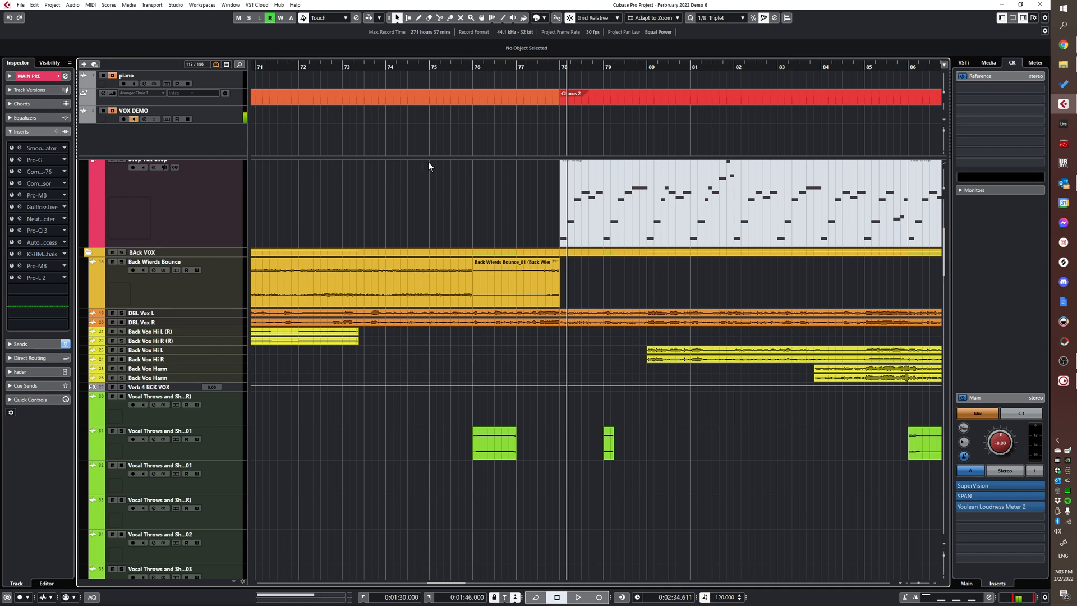
key(g)
click(388, 288)
key(s)
click(498, 284)
key(space)
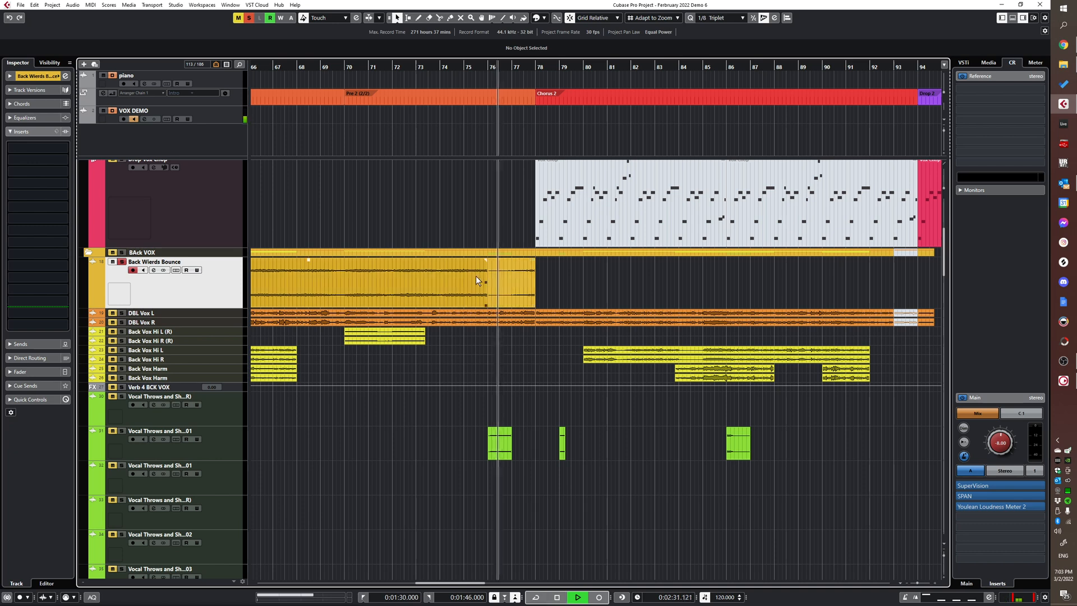
key(space)
- Look over the choir, drum, piano and instrument tracks around Chorus 2 and compare them with the rest of the arrangement
scroll(496, 403, down, 15)
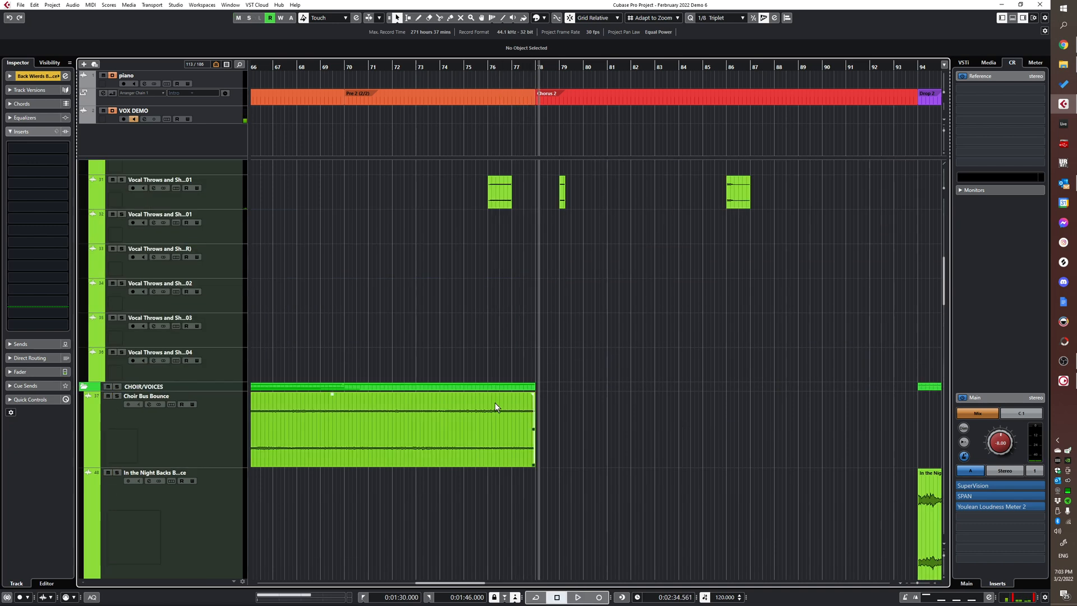
scroll(516, 367, down, 10)
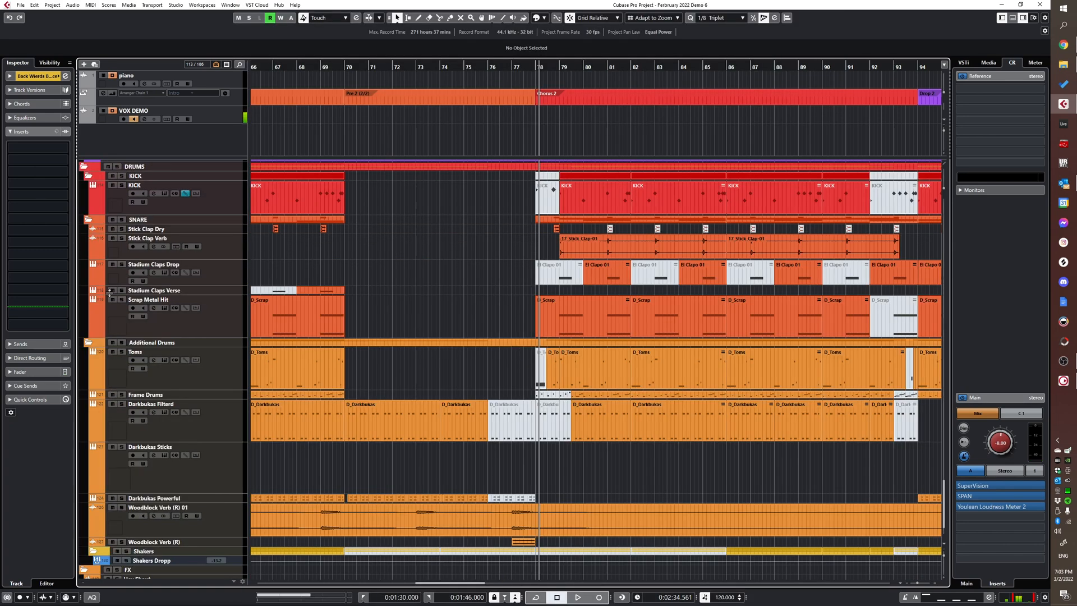
scroll(516, 281, down, 3)
scroll(468, 231, down, 3)
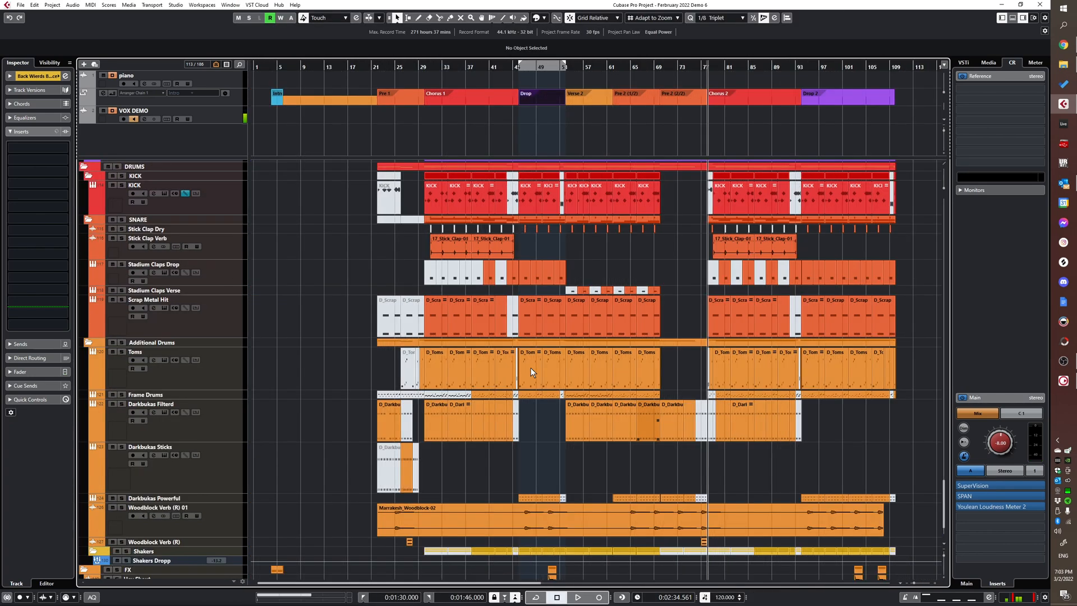
scroll(617, 292, up, 5)
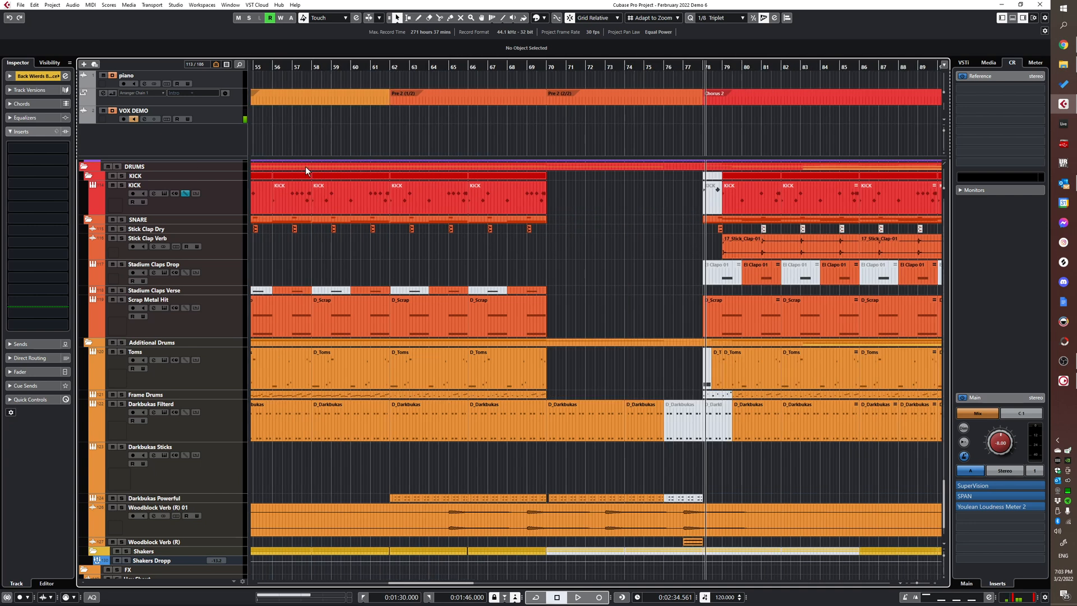
scroll(604, 274, up, 5)
scroll(628, 284, down, 3)
scroll(390, 171, right, 3)
scroll(540, 284, down, 10)
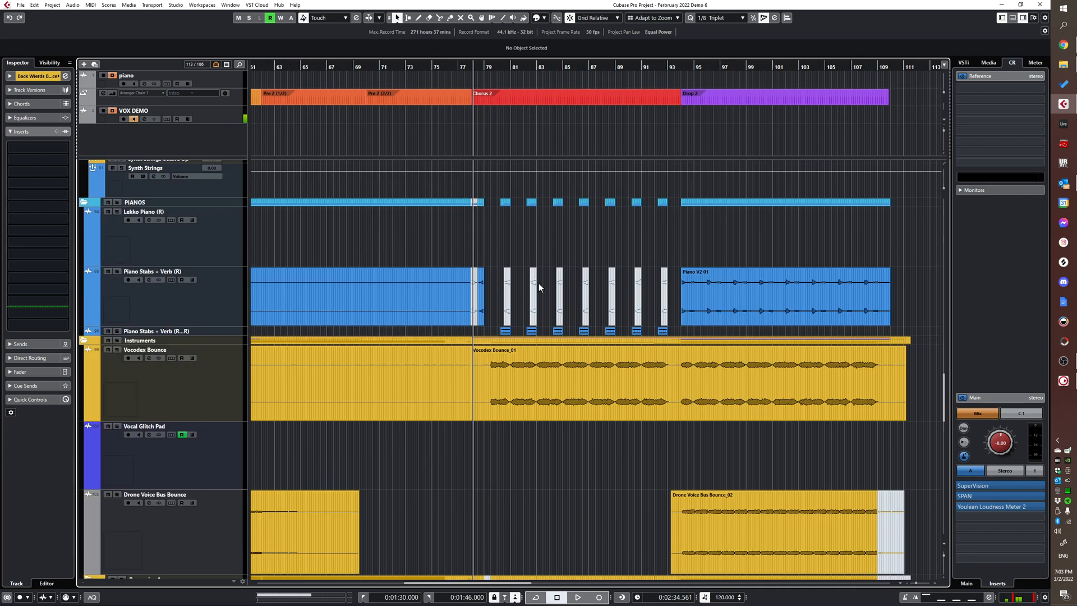
- Play Chorus 2 in the full mix while looking over the piano, synth string and cello tracks
key(space)
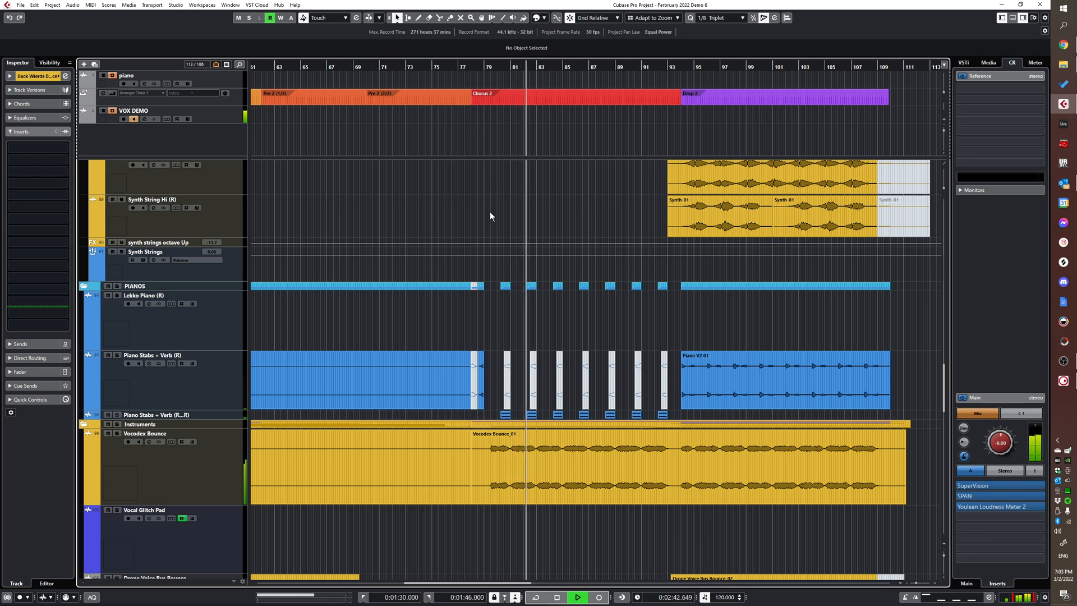
scroll(505, 230, up, 5)
scroll(567, 314, up, 5)
scroll(572, 342, down, 5)
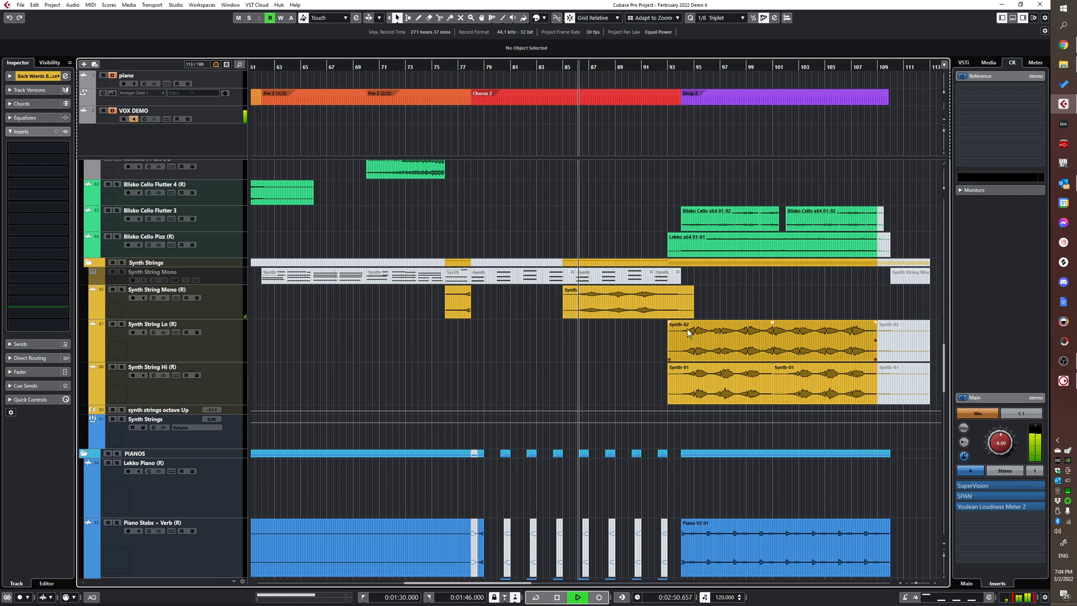
- Look over the vocal, bass, percussive arp and drum tracks across Chorus 2, with playback stopped at about bar 87
scroll(589, 310, up, 5)
scroll(589, 310, up, 5)
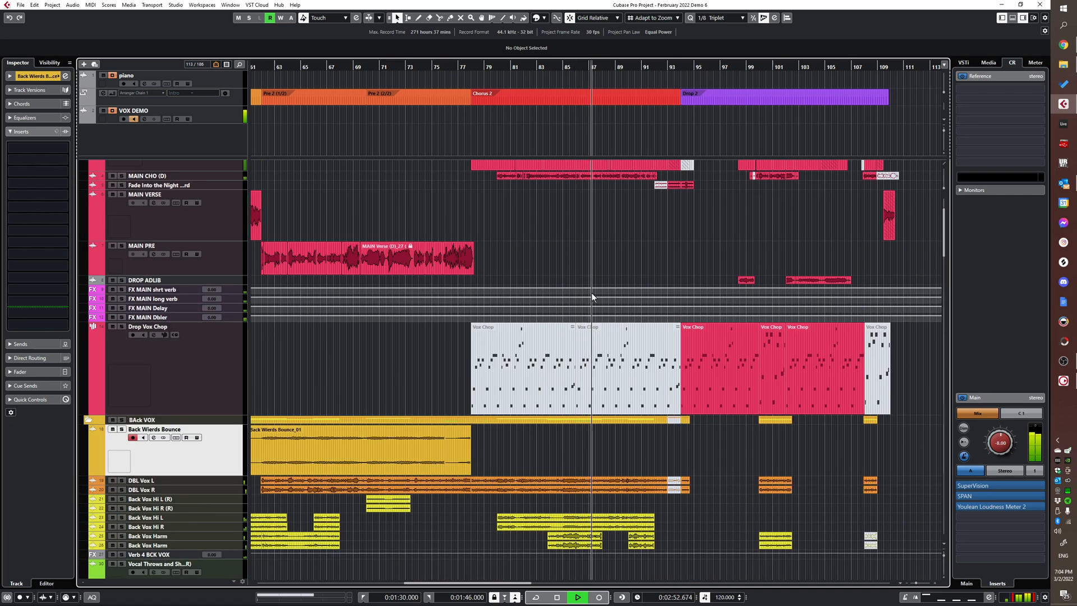
scroll(586, 293, down, 5)
key(space)
scroll(603, 296, down, 5)
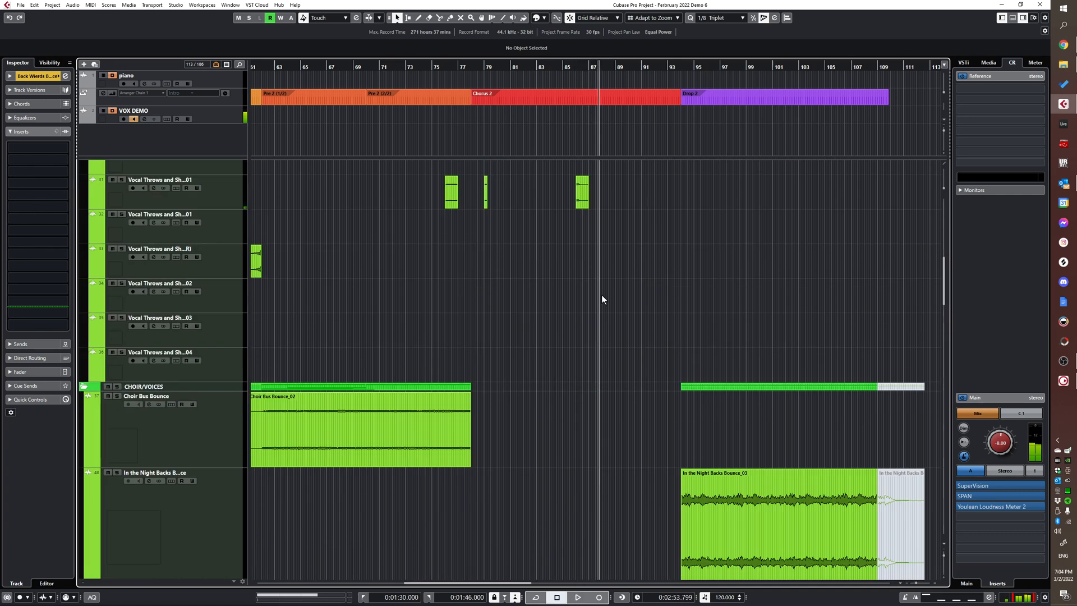
scroll(602, 296, down, 15)
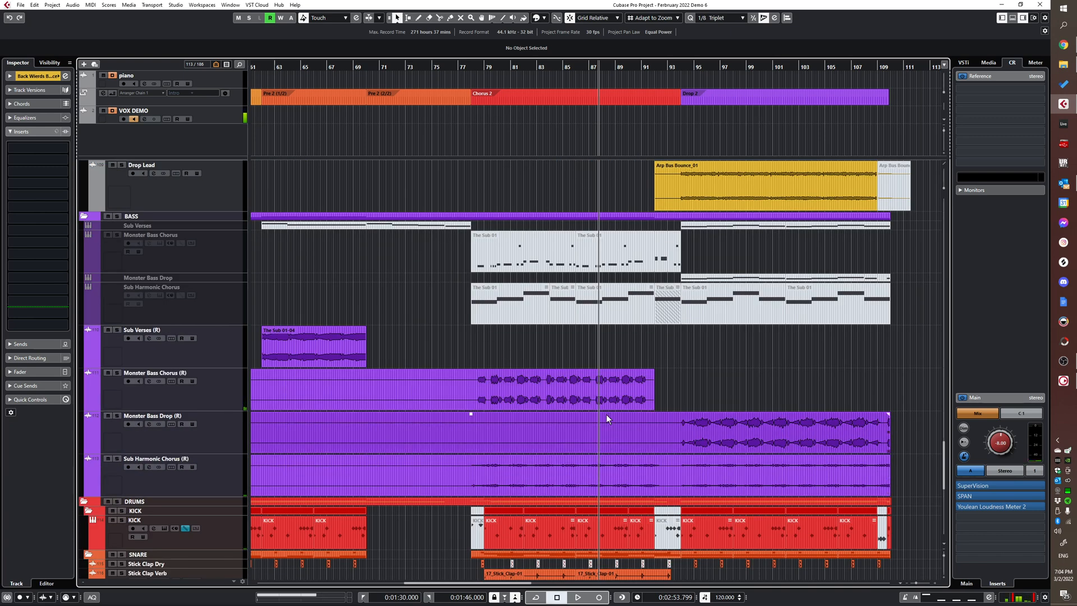
scroll(606, 418, down, 15)
scroll(645, 442, up, 15)
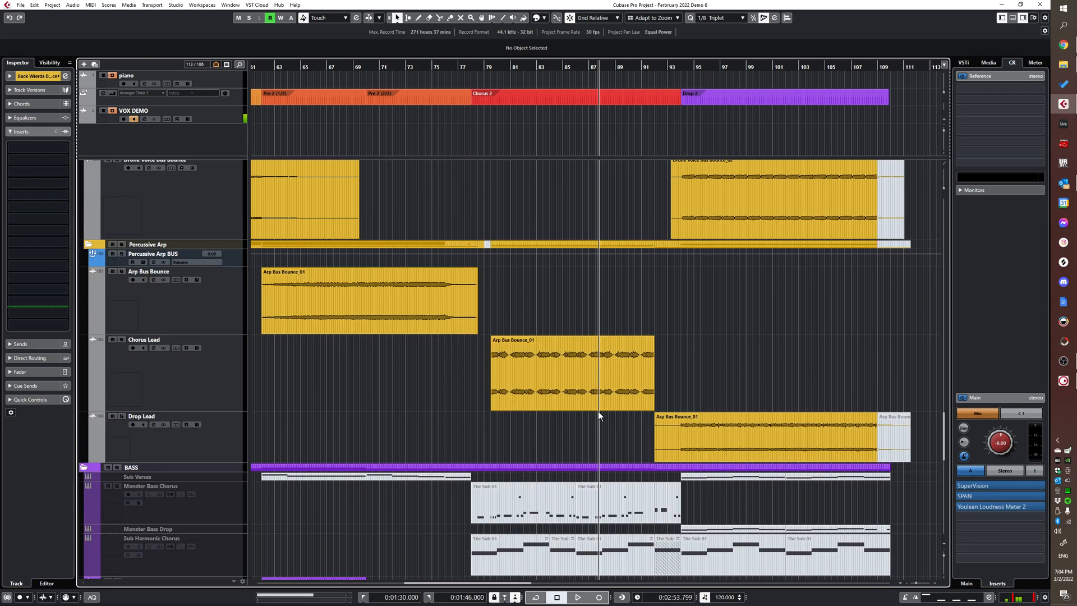
scroll(598, 412, down, 8)
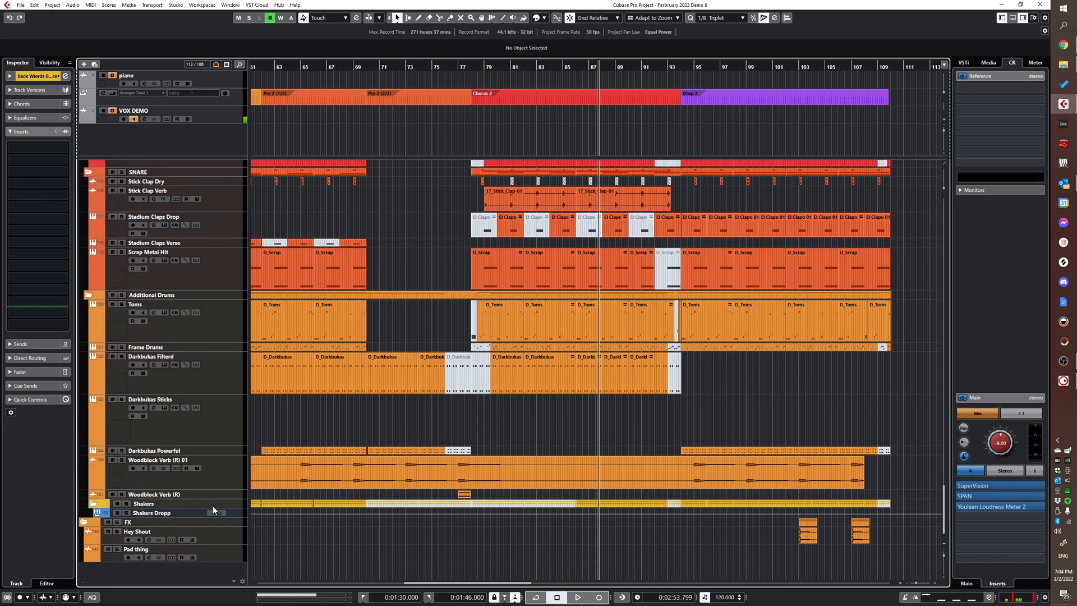
- Expand the Shakers folder track and audition the Shakers Dropp track soloed in Chorus 2, clearing the solo at the end
click(207, 505)
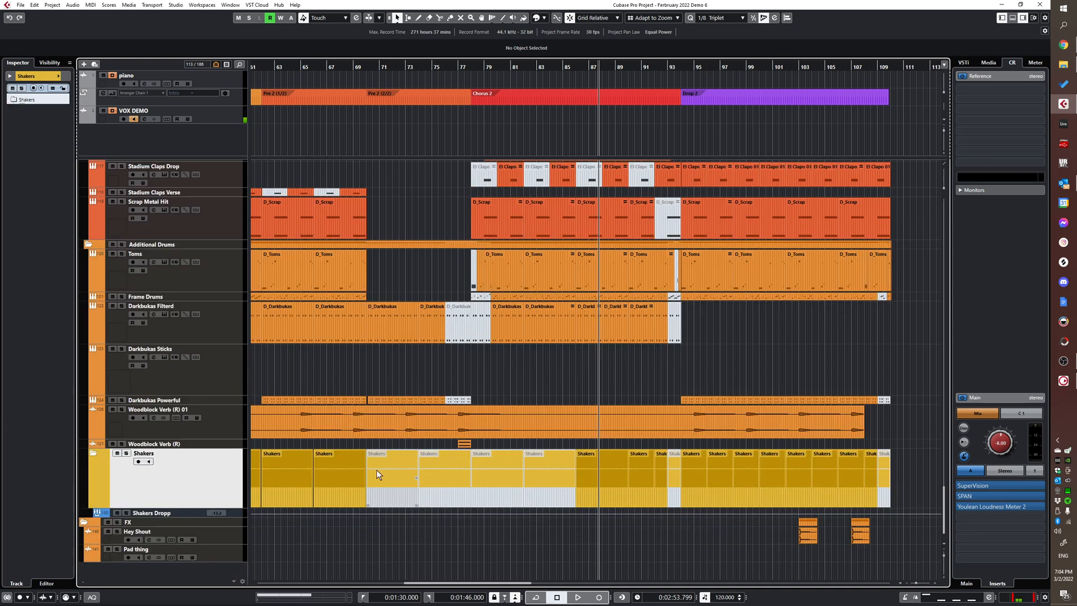
click(194, 512)
key(s)
key(space)
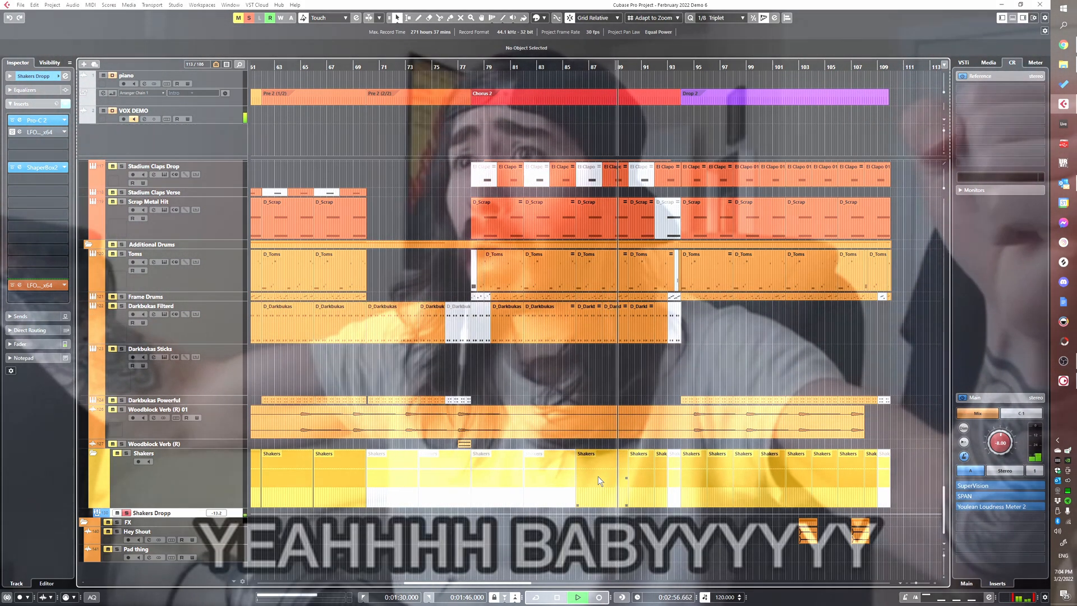
key(space)
key(s)
- Enlarge the lower Piano Stabs + Verb track and play its stabs in the full mix from about bar 80
scroll(600, 481, up, 6)
scroll(551, 496, down, 3)
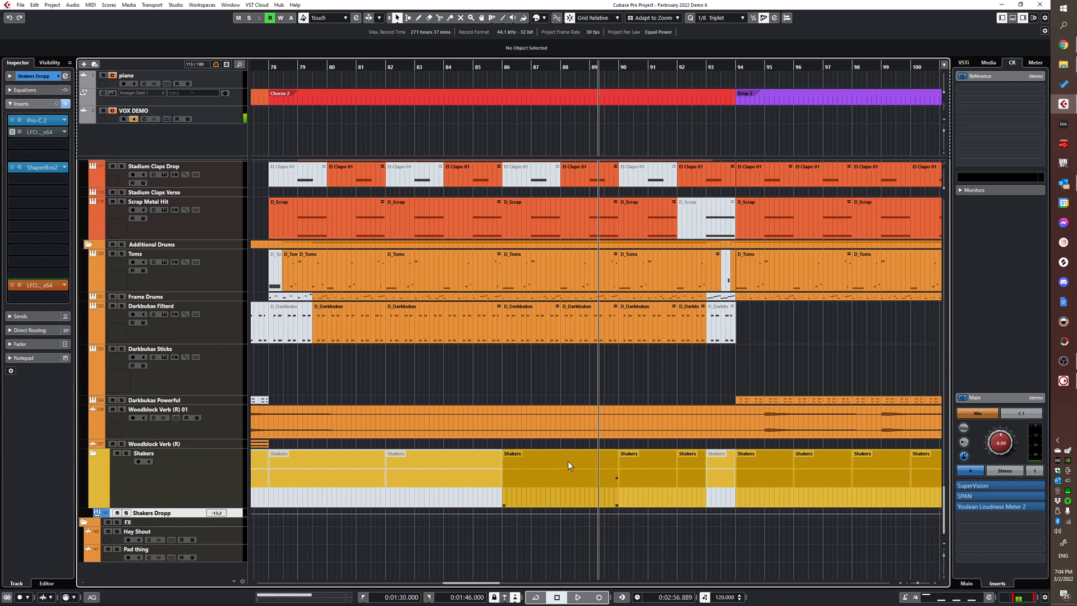
scroll(568, 460, up, 10)
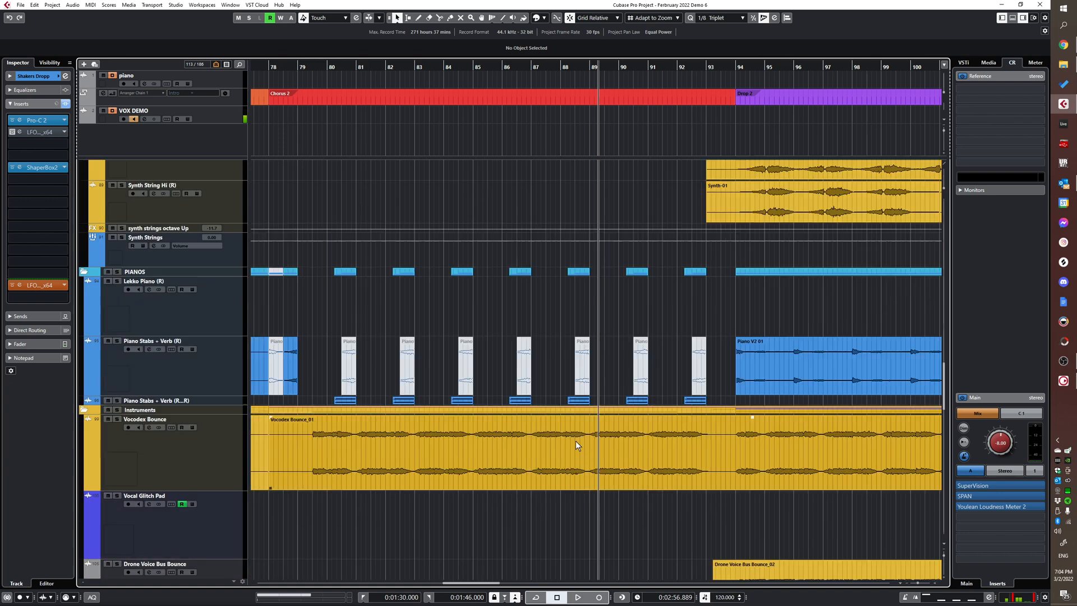
click(197, 402)
click(333, 410)
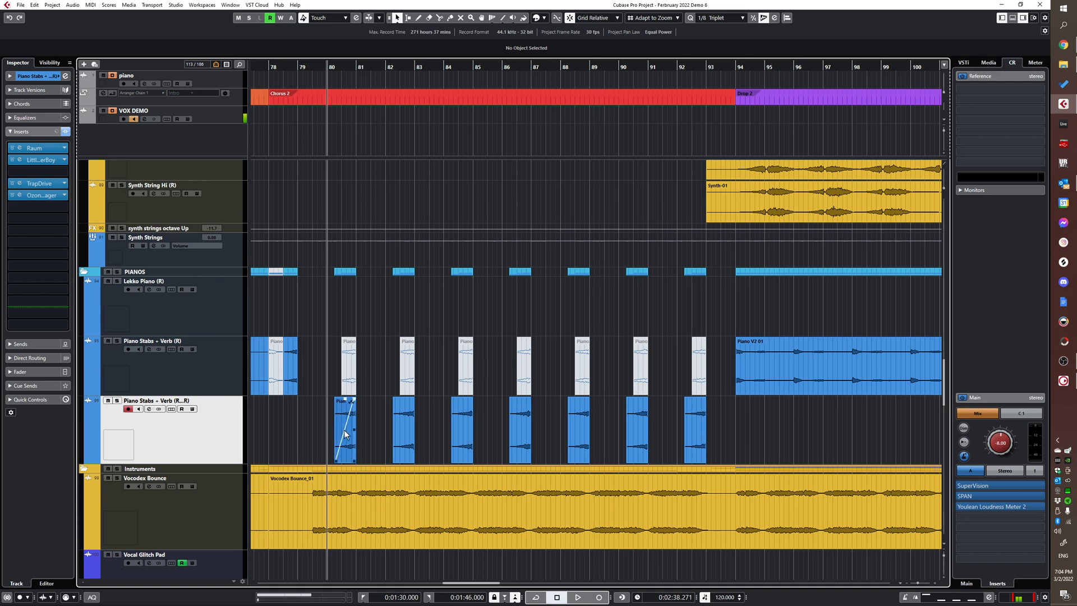
key(space)
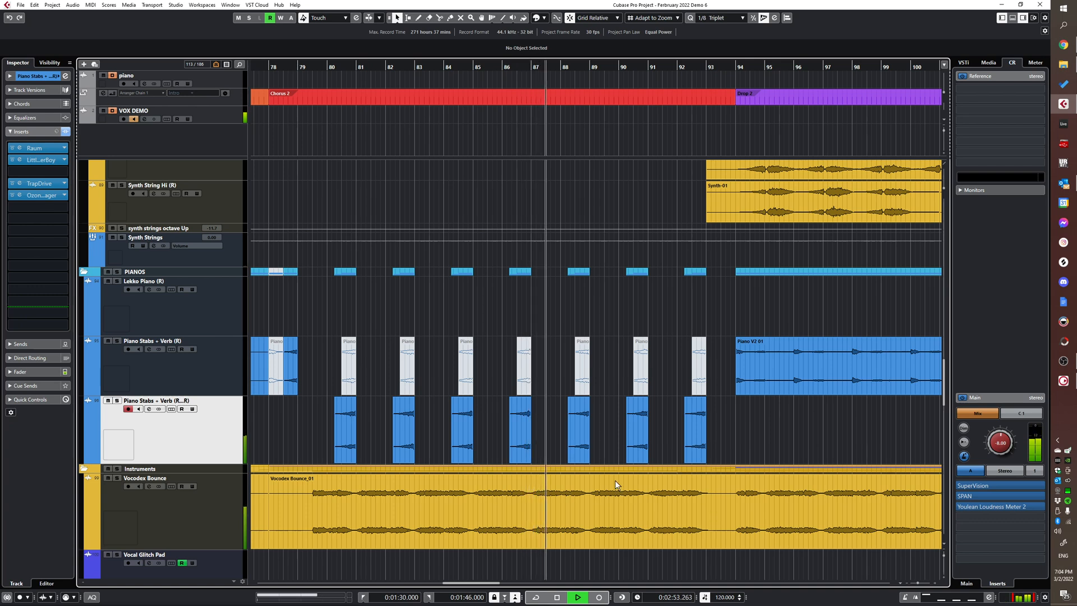
key(space)
- Solo the VOCALS folder and play the Chorus 2 vocals from about bar 83
scroll(654, 369, up, 10)
scroll(653, 370, up, 15)
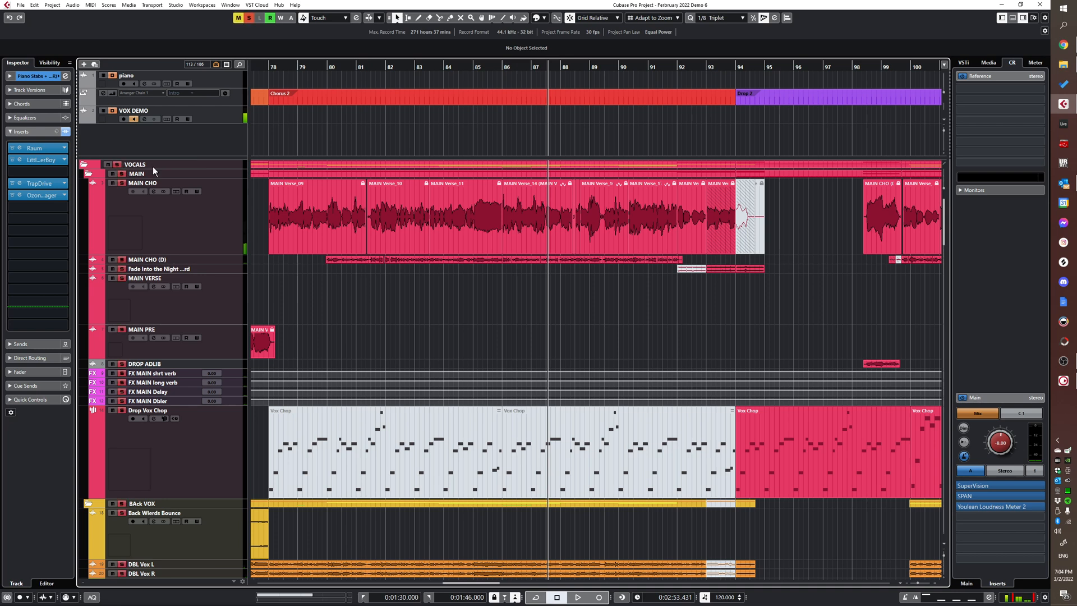
scroll(549, 319, down, 5)
click(453, 313)
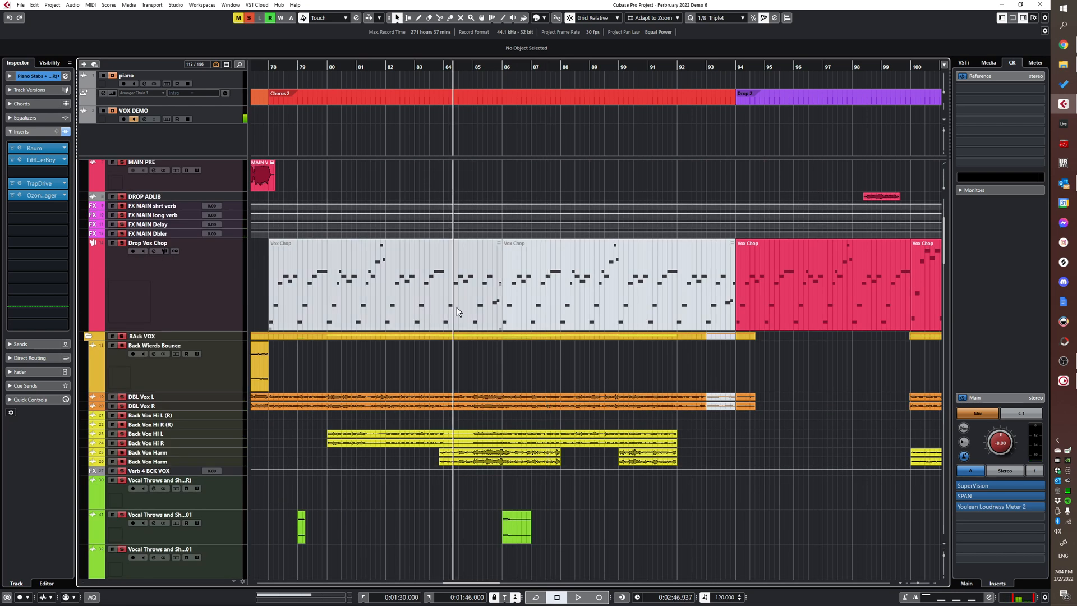
click(421, 286)
key(space)
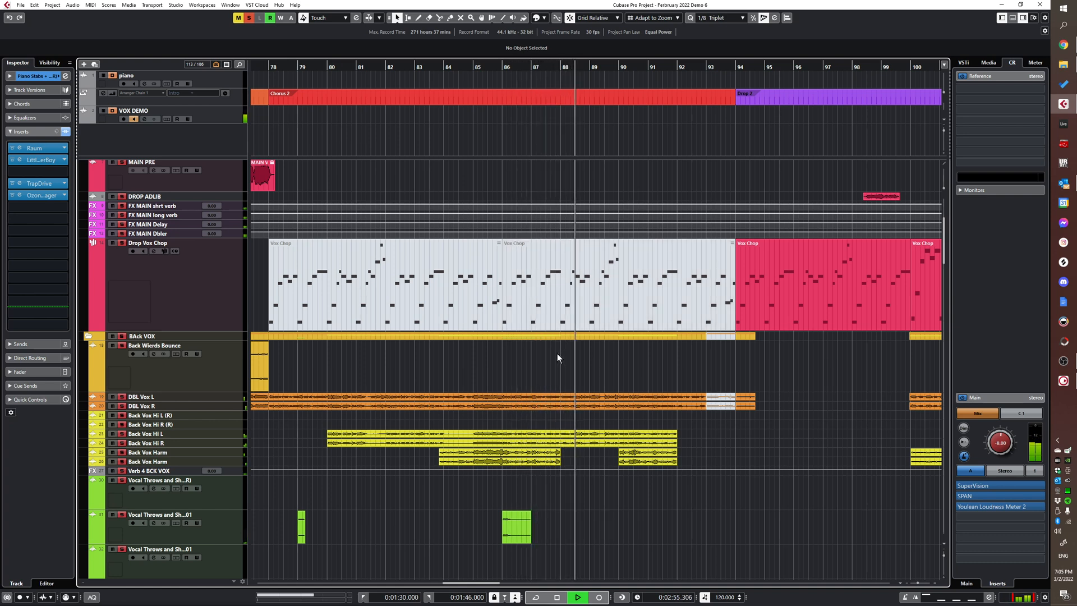
- Solo the Guitar folder and play GT RIFFBOUNCE 2 from its start in Chorus 2, clearing the solo at the end
scroll(575, 343, down, 5)
scroll(576, 343, down, 10)
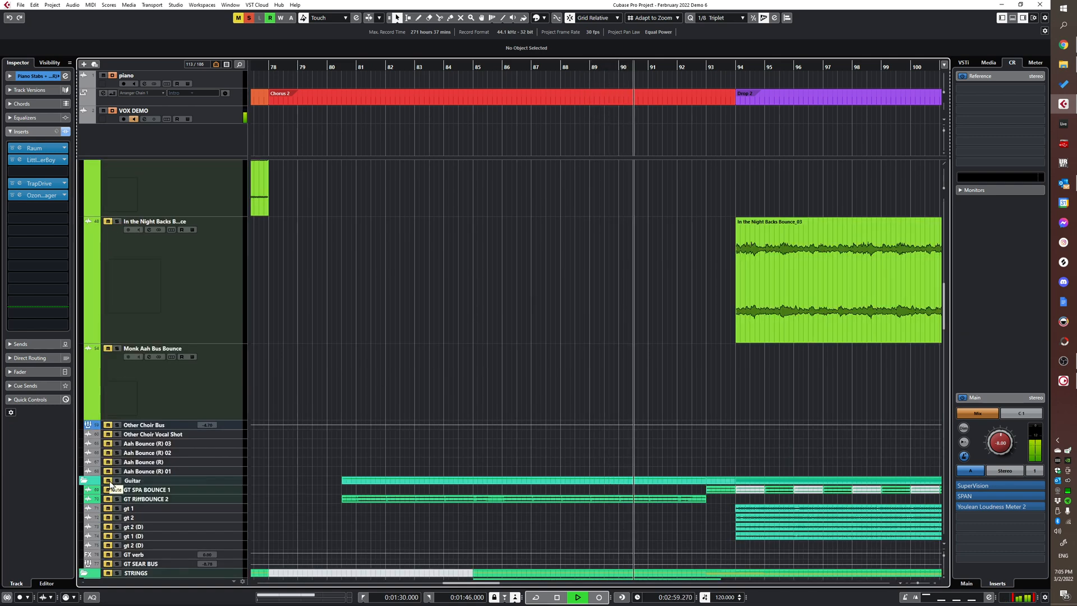
scroll(572, 421, down, 5)
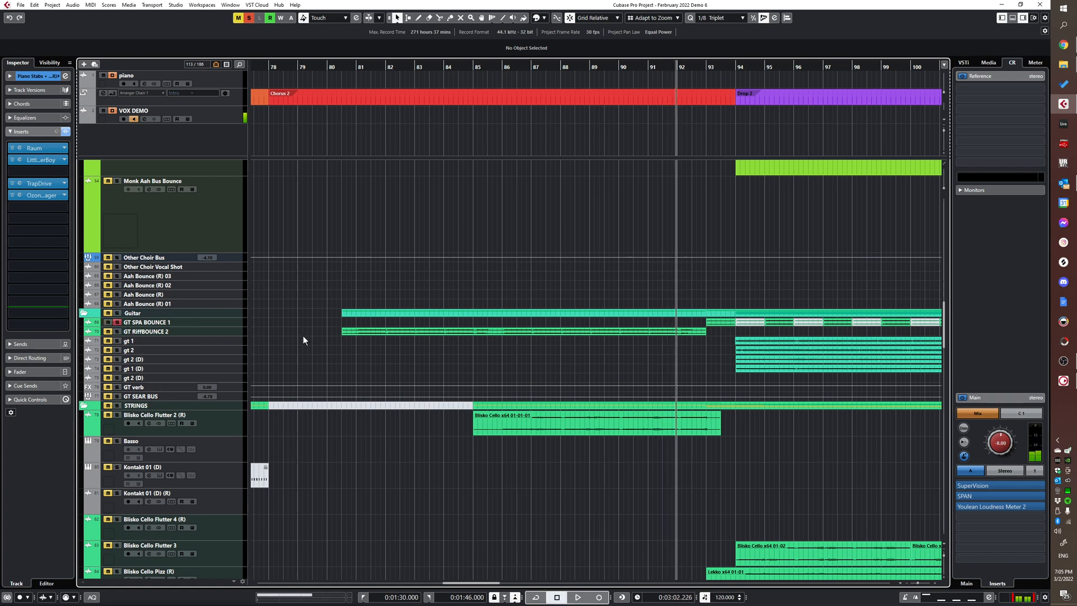
click(116, 313)
click(356, 327)
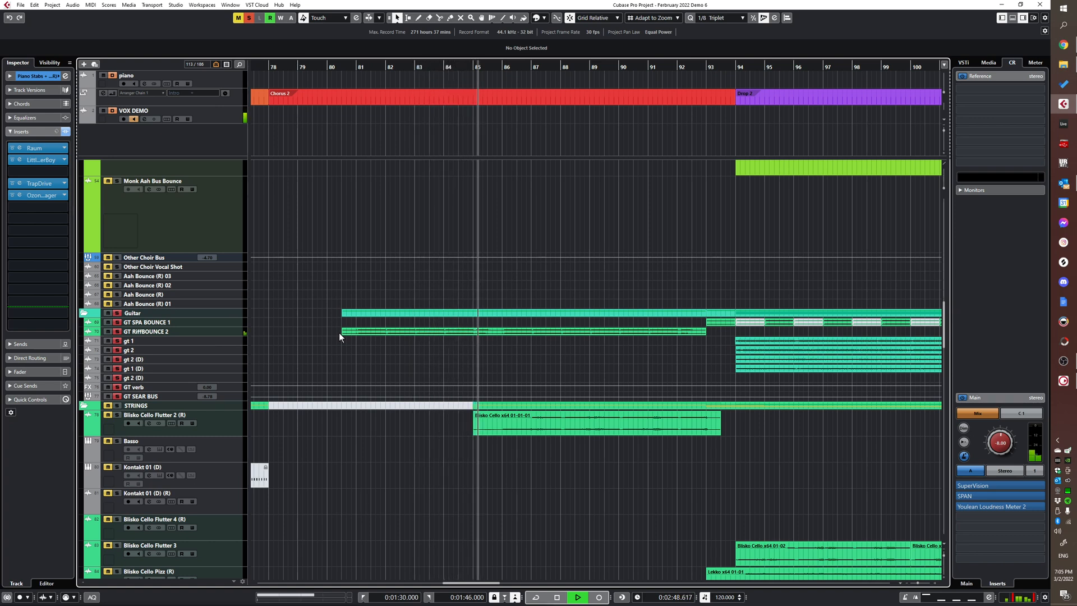
key(space)
click(117, 312)
- Play Chorus 2 in the full mix from about bar 83 to hear the guitar riff in context
scroll(401, 379, up, 3)
scroll(591, 428, down, 1)
key(KP_0)
click(431, 419)
key(space)
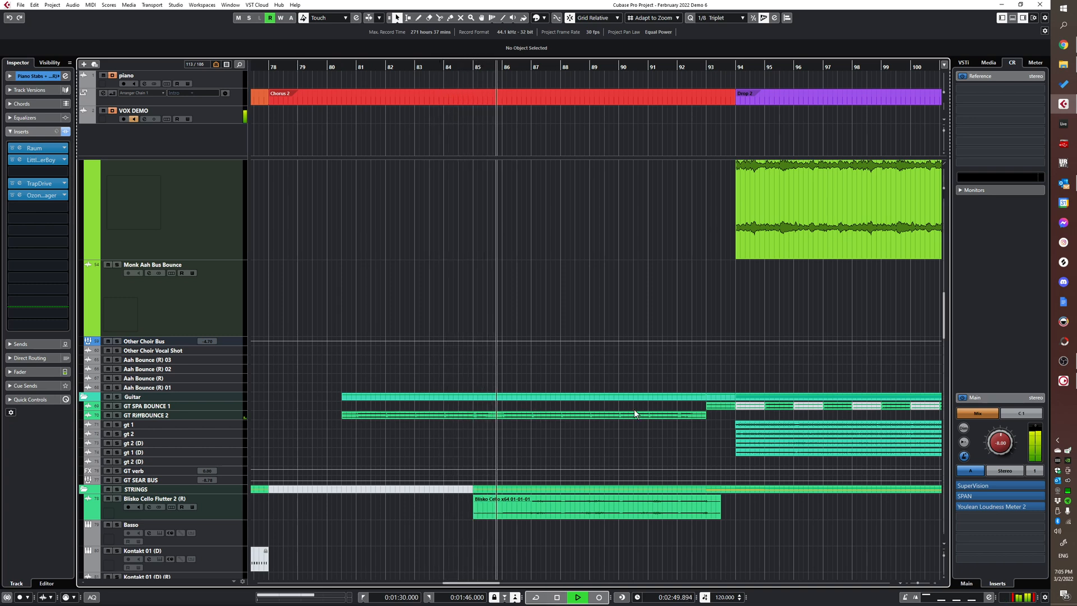
- Play the end of Chorus 2 from about bar 92 and enlarge the Fade Into the Night track beneath the main vocals
scroll(623, 406, down, 2)
scroll(586, 357, right, 2)
scroll(566, 347, up, 2)
scroll(555, 351, up, 8)
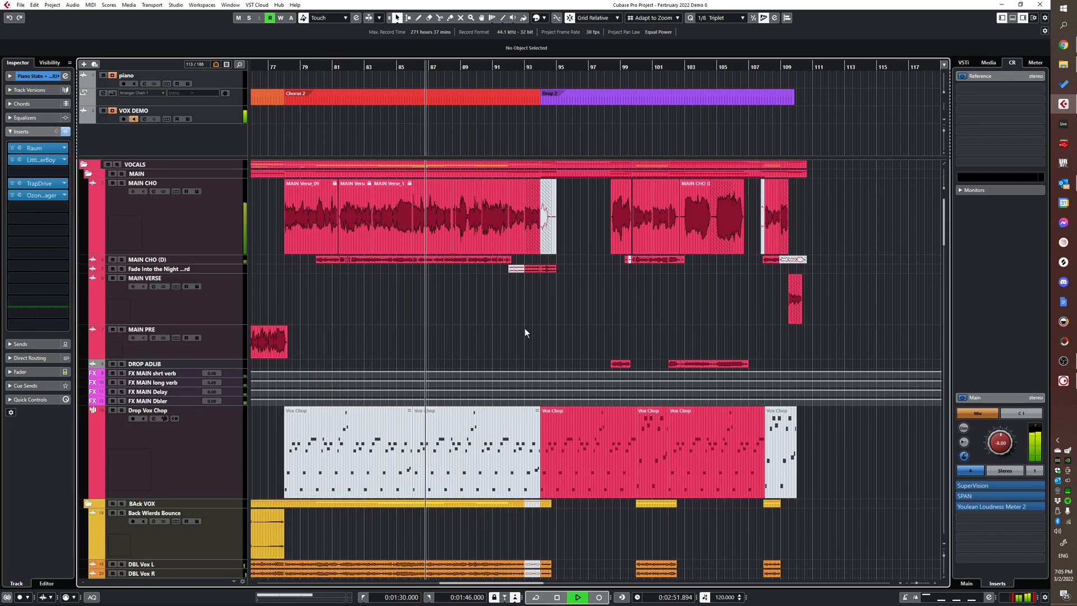
click(510, 317)
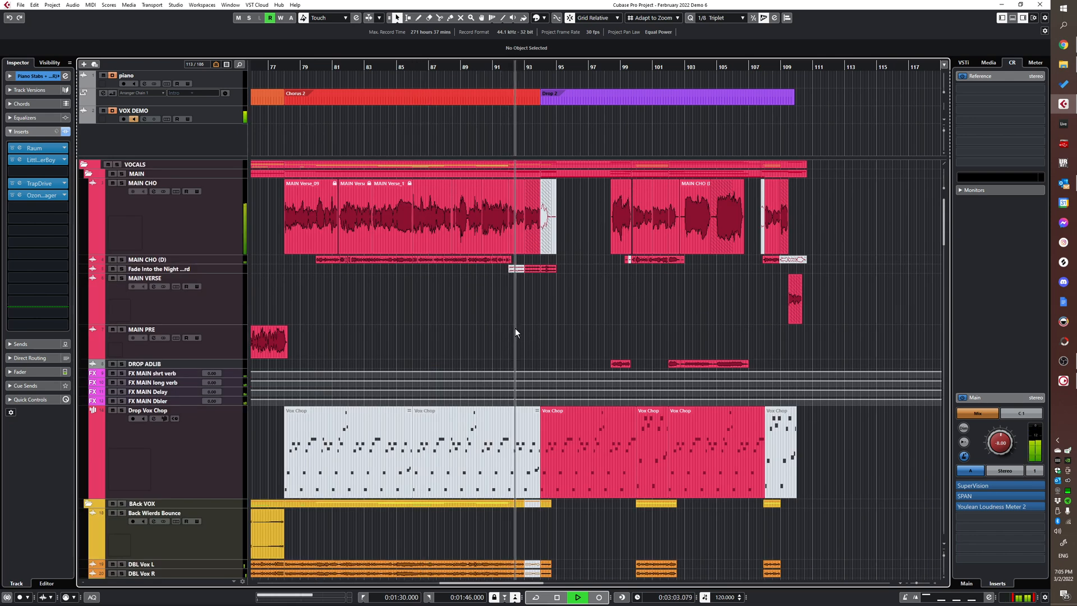
click(213, 268)
drag(221, 317, 223, 359)
scroll(575, 348, up, 6)
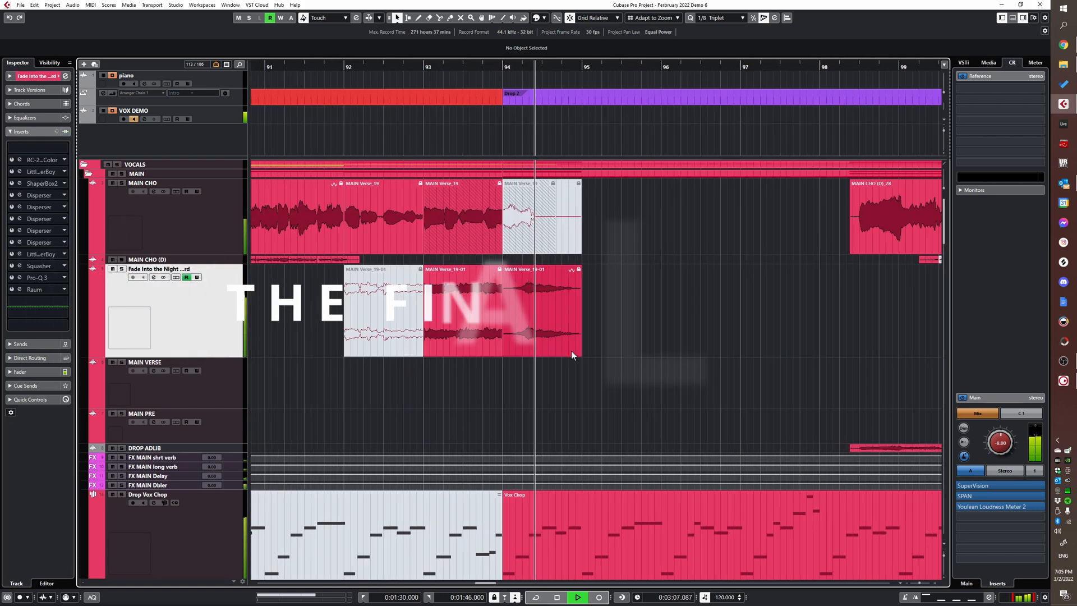
- Play the opening of Drop 2 in the full mix while looking over the choir, guitar, string and vocal throw tracks
scroll(594, 361, down, 10)
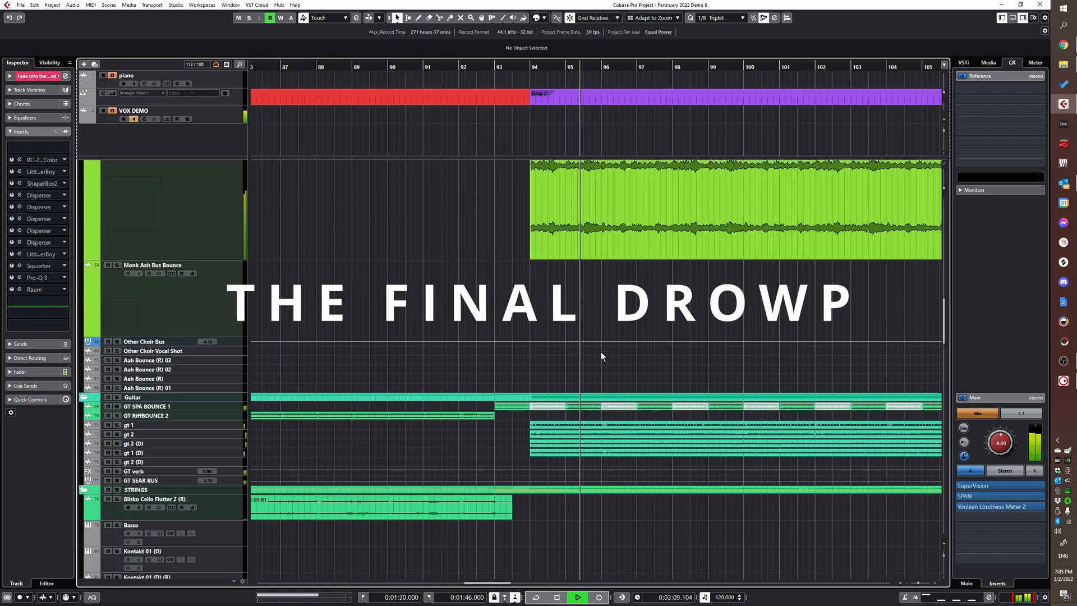
scroll(590, 349, down, 5)
scroll(590, 344, right, 1)
scroll(549, 359, up, 5)
scroll(508, 415, up, 3)
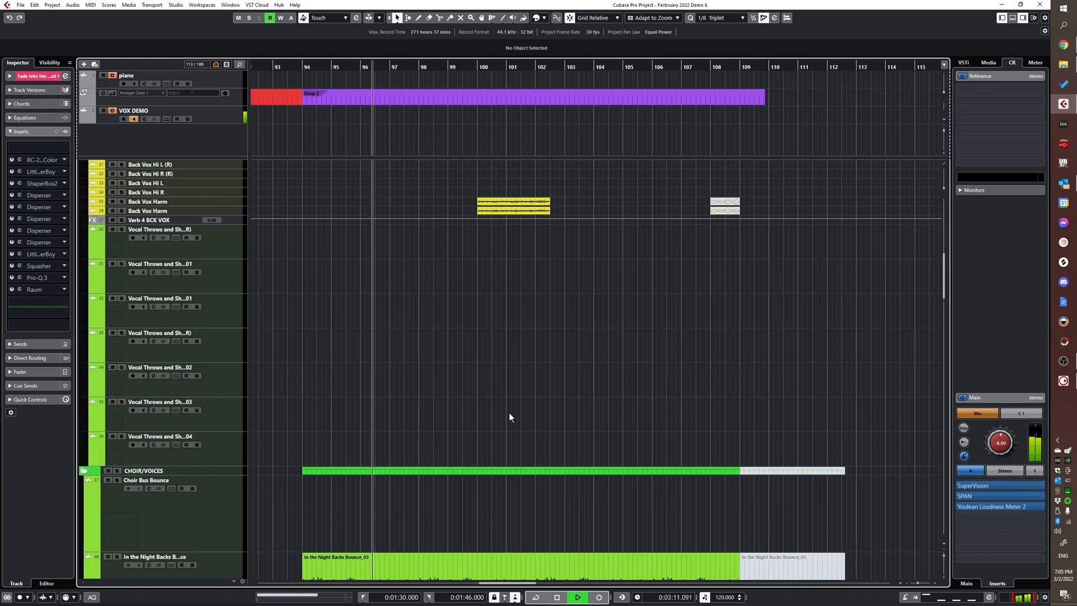
scroll(510, 393, down, 3)
scroll(542, 338, left, 3)
scroll(640, 365, down, 4)
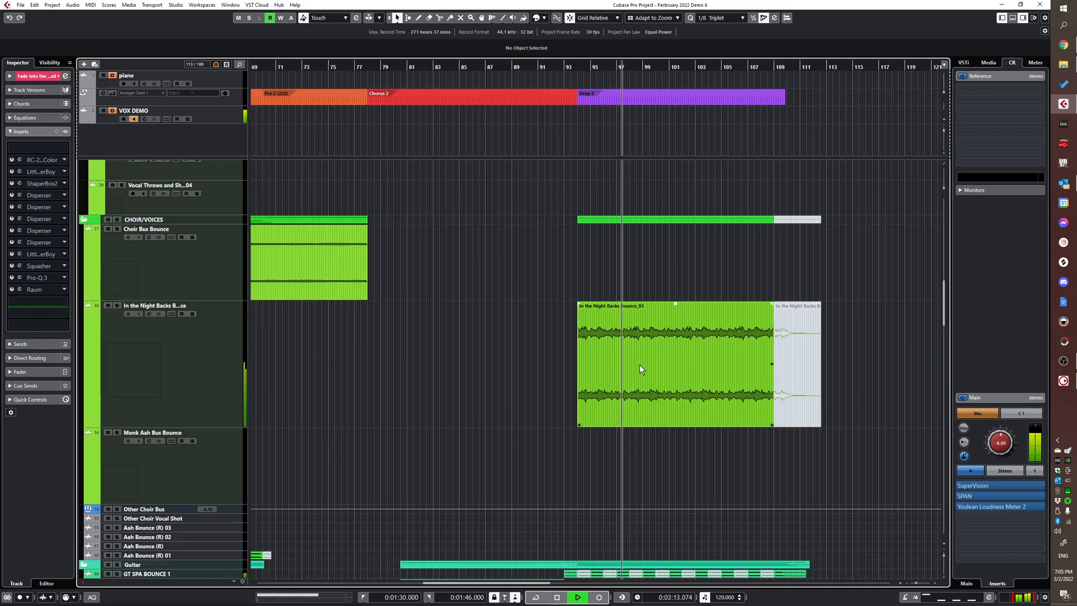
key(space)
- Continue playing Drop 2 from about bar 98, first in the full mix and then with the VOCALS folder soloed
scroll(604, 375, down, 7)
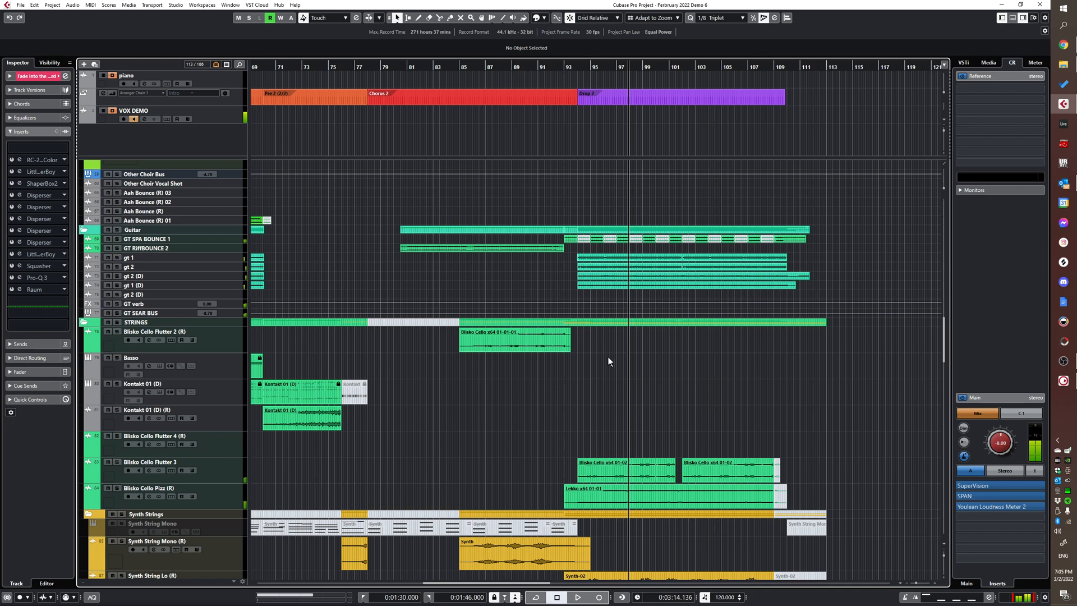
scroll(608, 356, up, 4)
scroll(696, 344, up, 8)
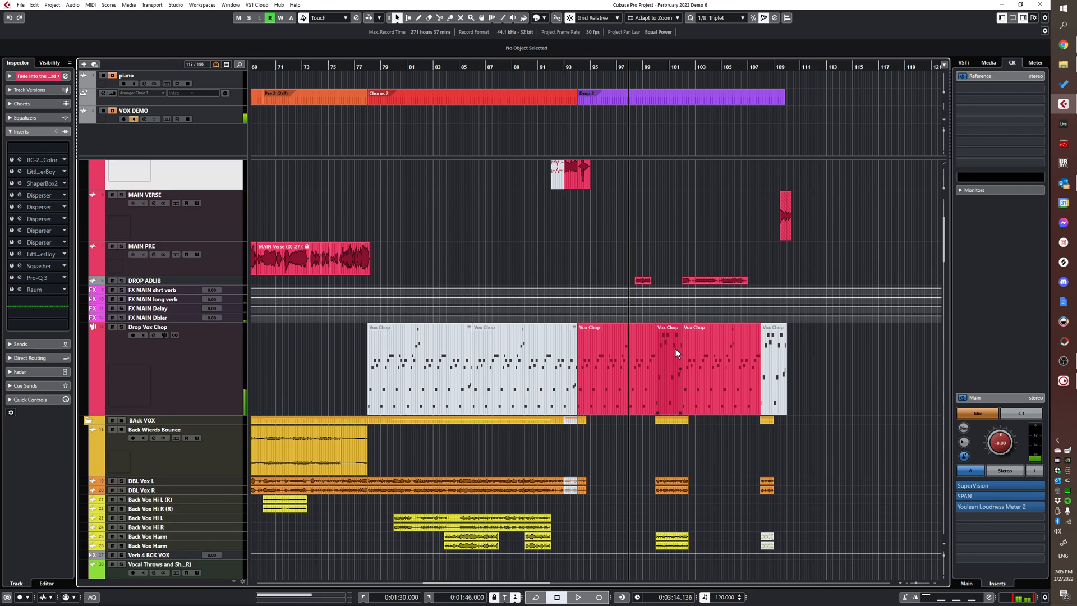
key(space)
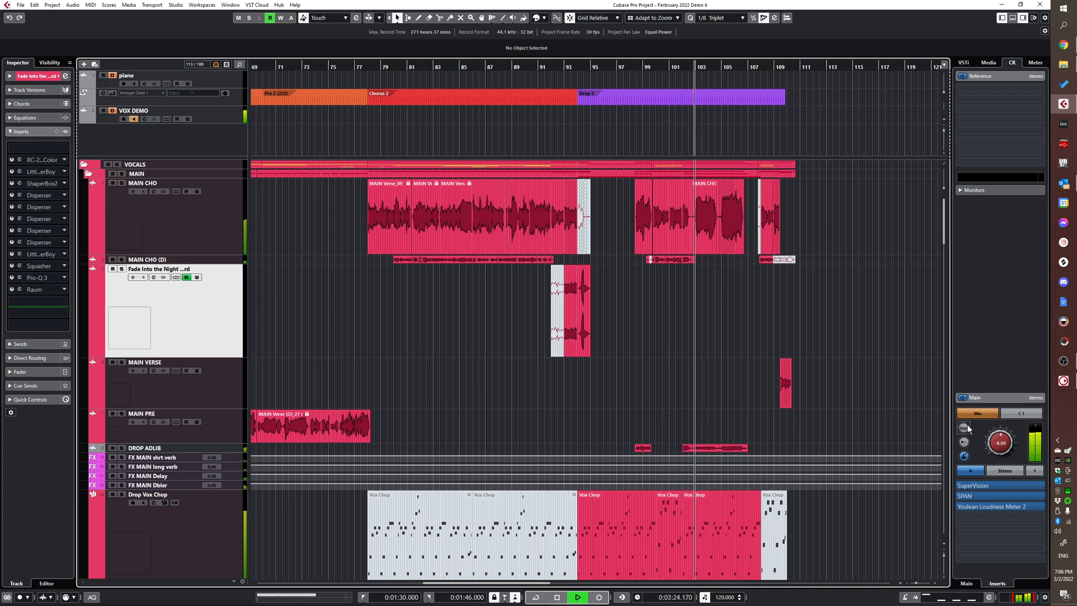
click(118, 165)
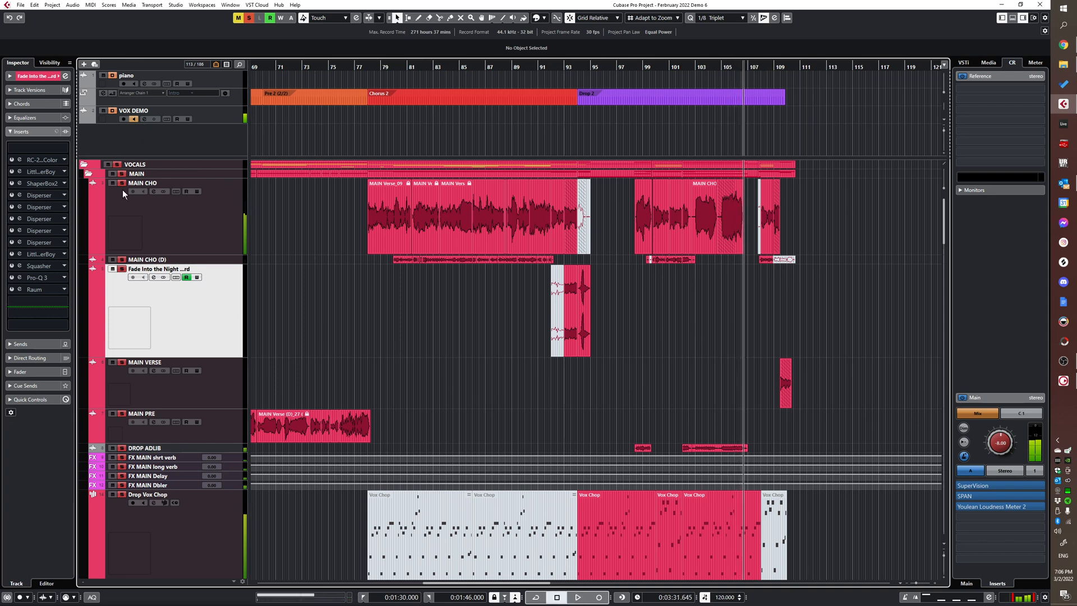
- Look over the main vocal, backing vocal and vocal throw tracks in Drop 2 with the solo cleared
scroll(613, 306, up, 3)
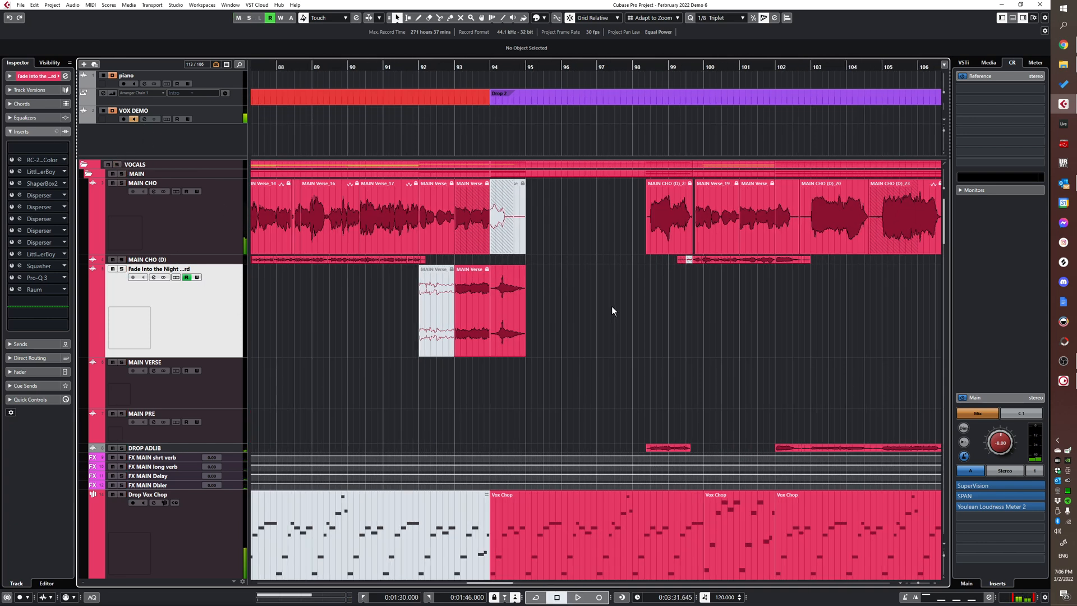
scroll(611, 305, left, 3)
scroll(606, 306, down, 2)
scroll(608, 304, down, 8)
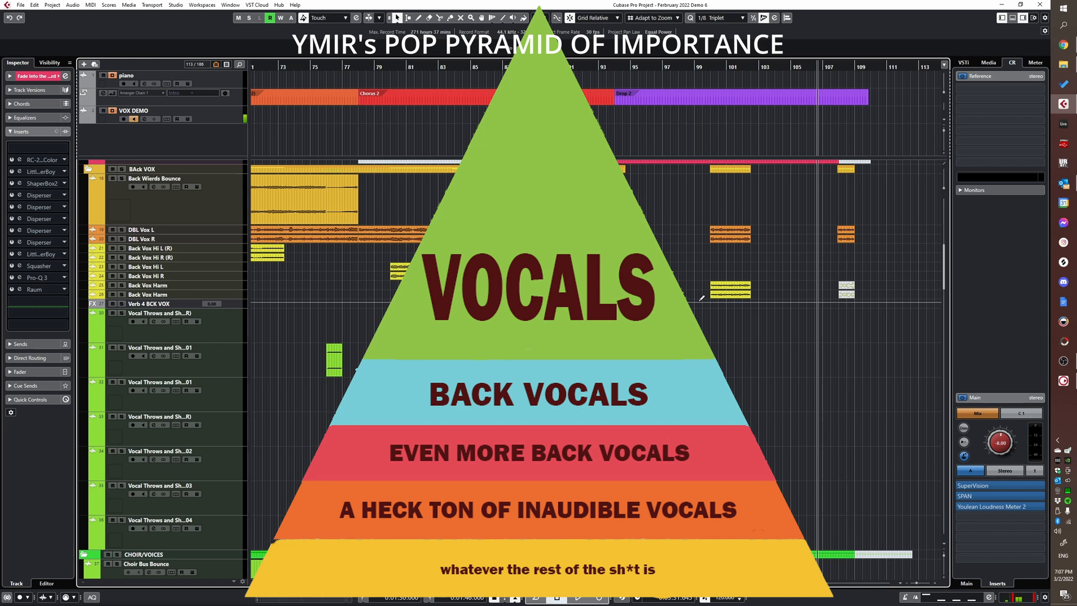
scroll(698, 309, up, 10)
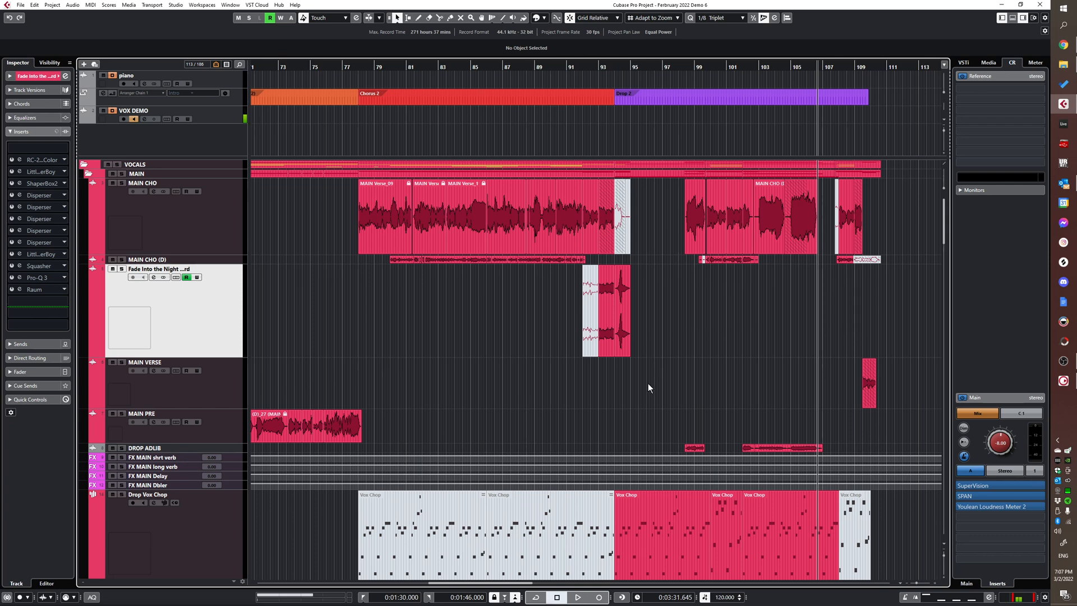
- Mute the VOCALS folder and play Drop 1 from bar 46
scroll(679, 379, down, 5)
scroll(690, 362, up, 5)
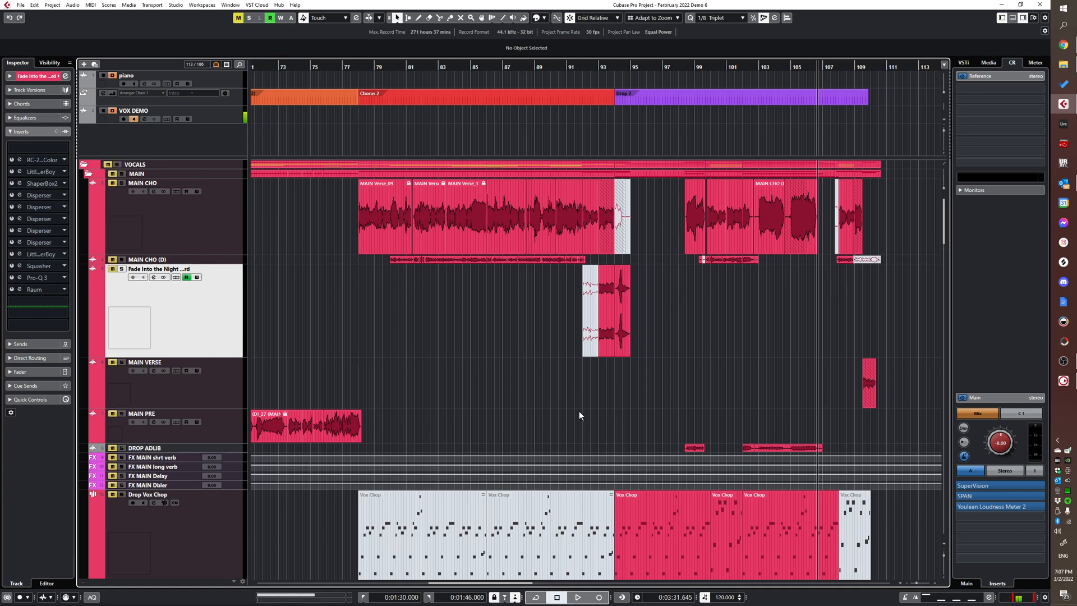
scroll(561, 393, down, 2)
scroll(423, 371, left, 4)
scroll(386, 339, left, 4)
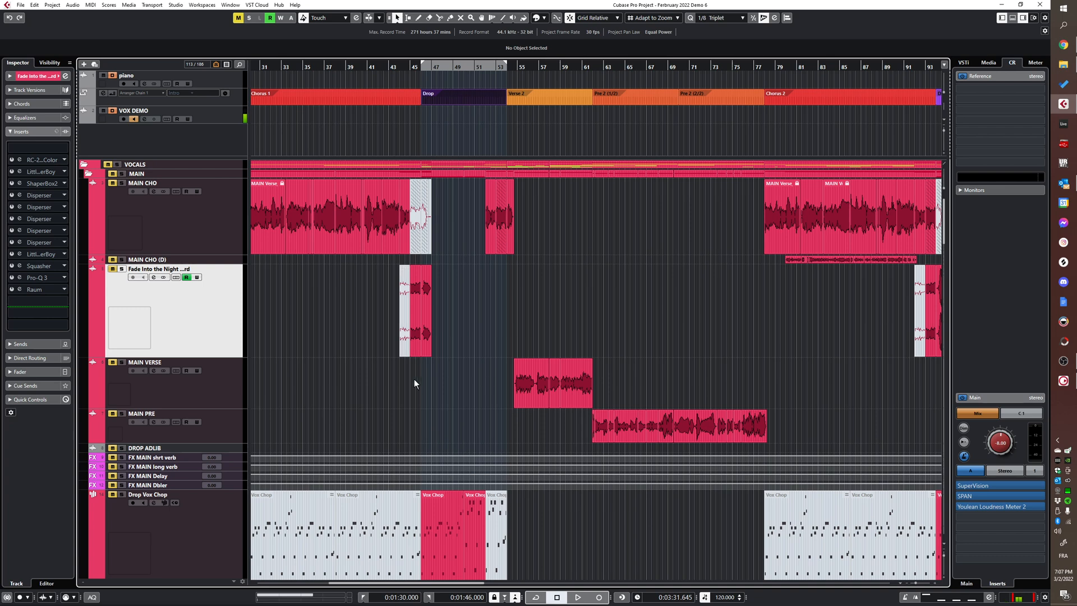
key(space)
scroll(444, 392, down, 5)
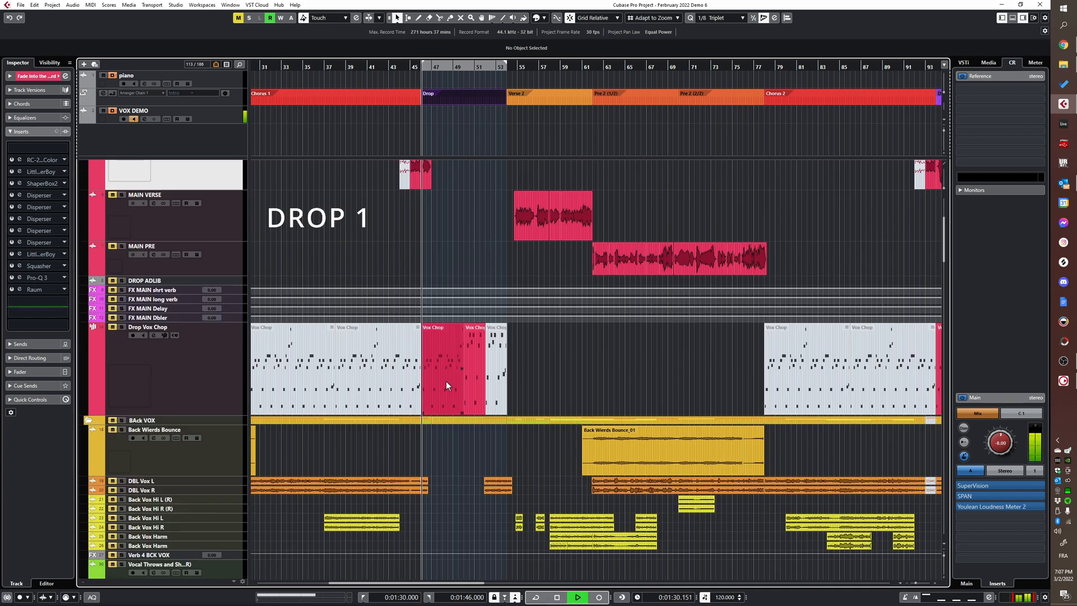
- Play Drop 2 from bar 94 with the VOCALS folder muted to compare it with Drop 1, and stop playback
scroll(459, 368, down, 2)
scroll(476, 365, up, 2)
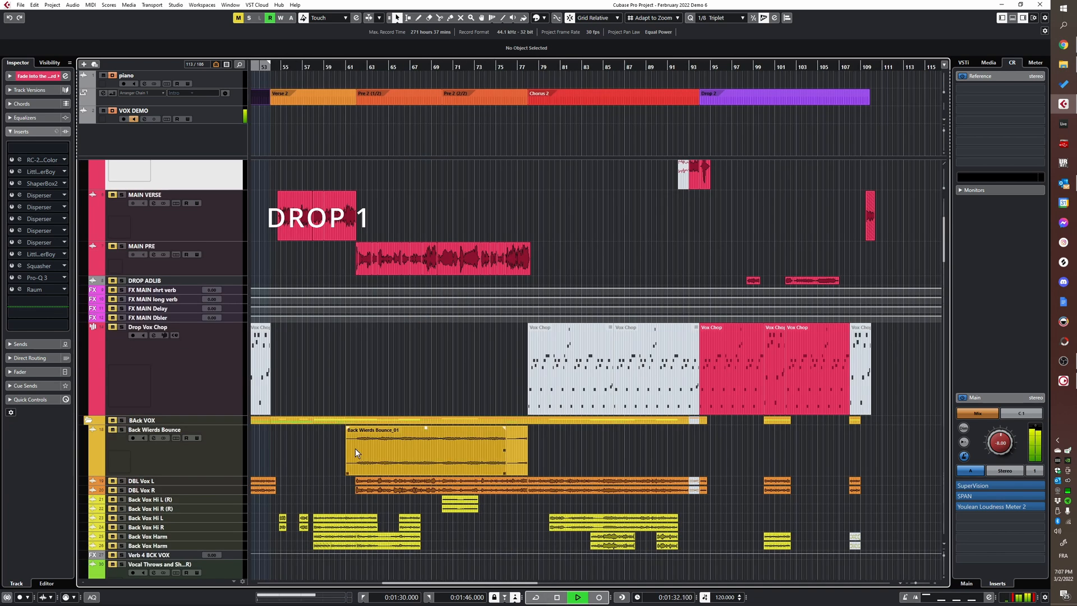
scroll(443, 363, down, 3)
scroll(449, 364, right, 4)
scroll(505, 374, up, 4)
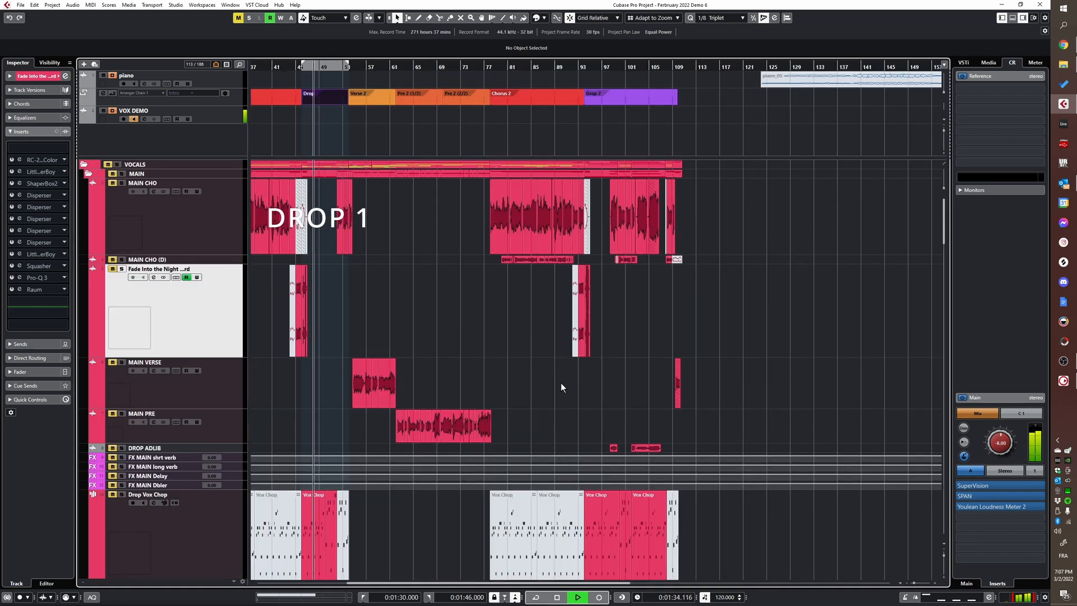
click(581, 412)
key(space)
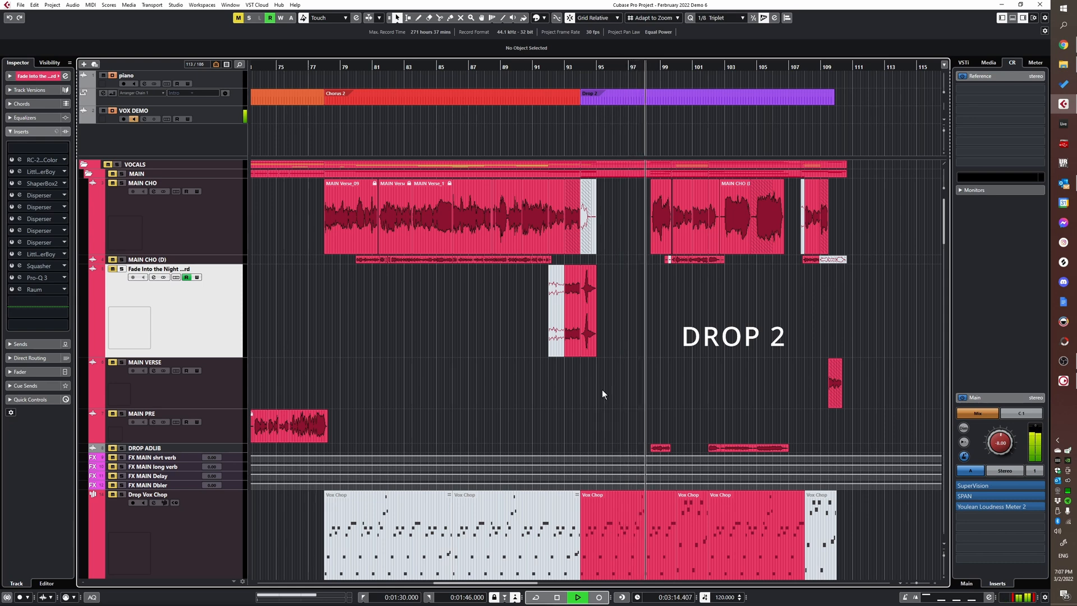
key(space)
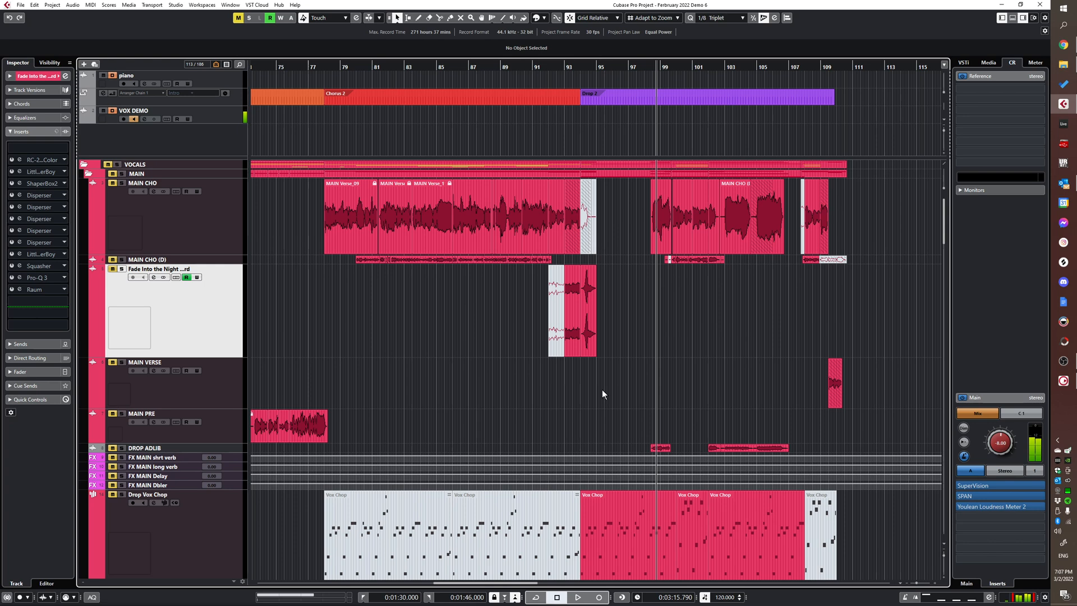
- Unmute and solo the VOCALS folder, and play Drop 1 from about bar 46
click(108, 164)
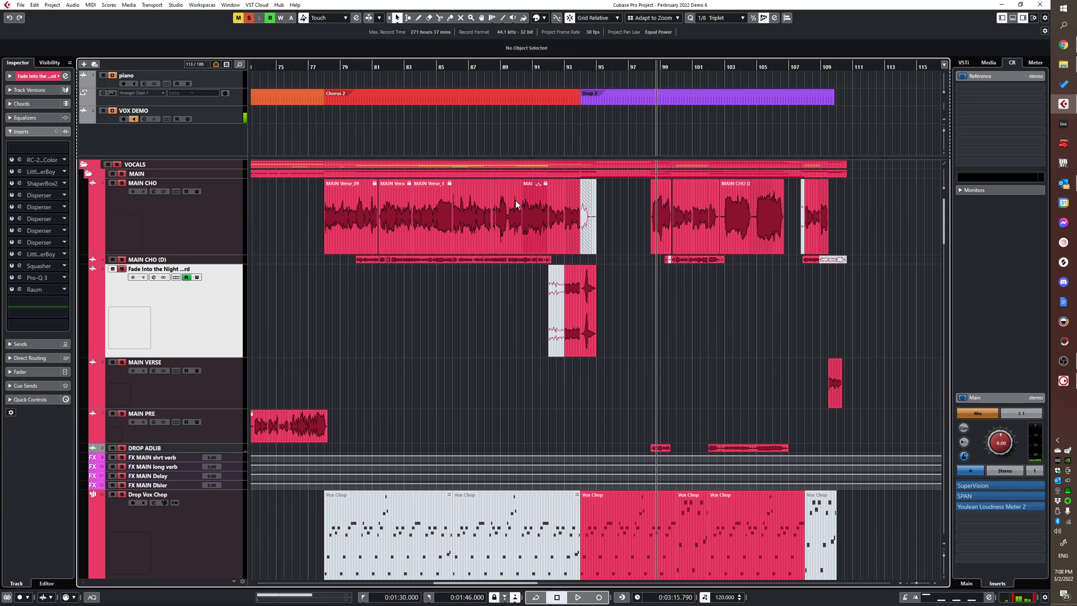
scroll(530, 308, down, 5)
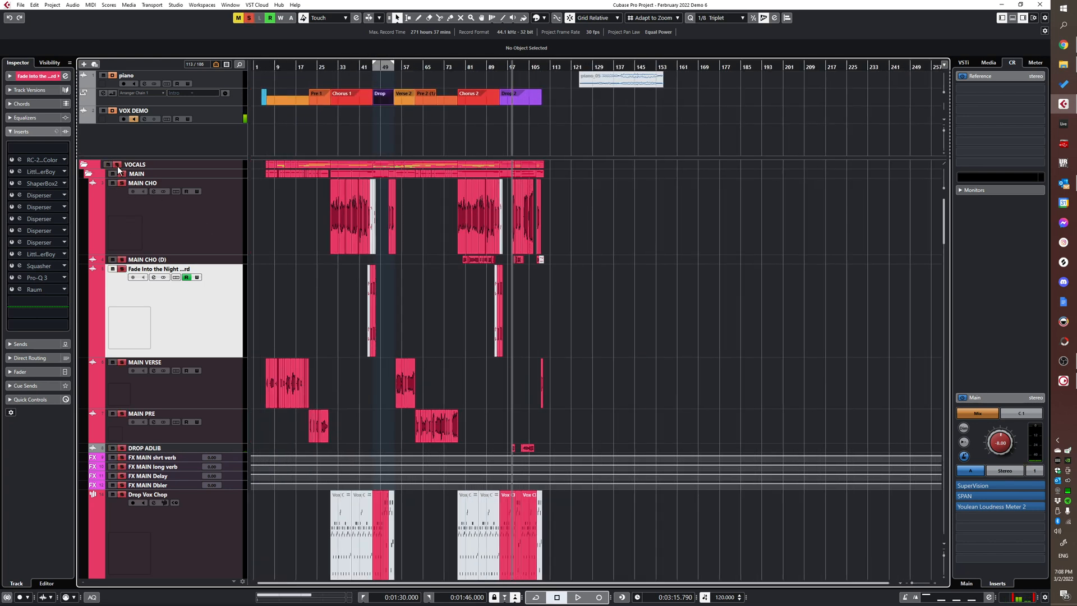
click(118, 167)
scroll(342, 251, up, 3)
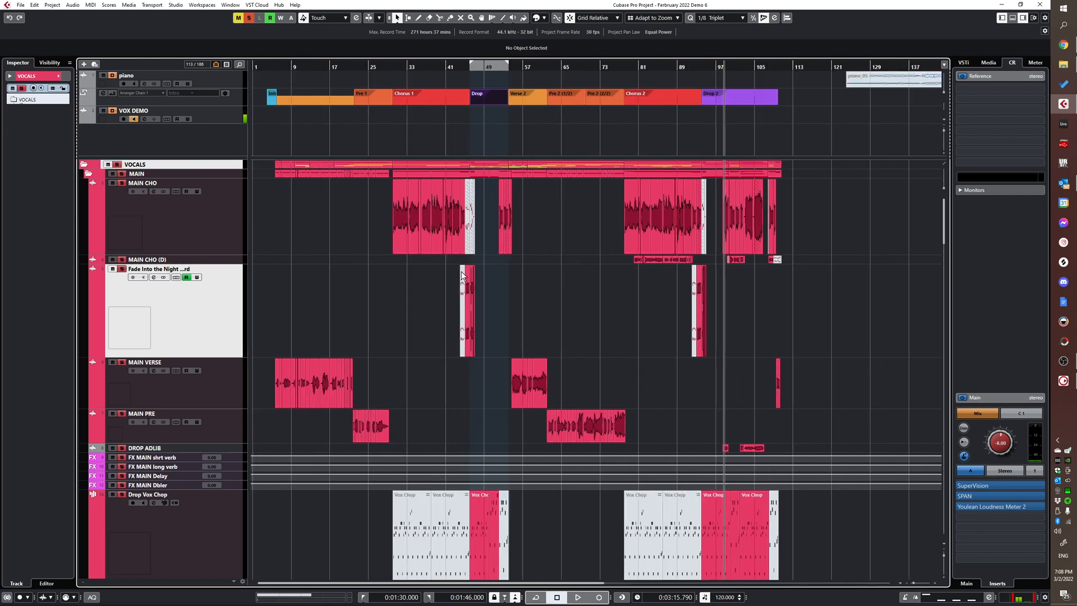
scroll(450, 270, up, 3)
click(450, 261)
key(space)
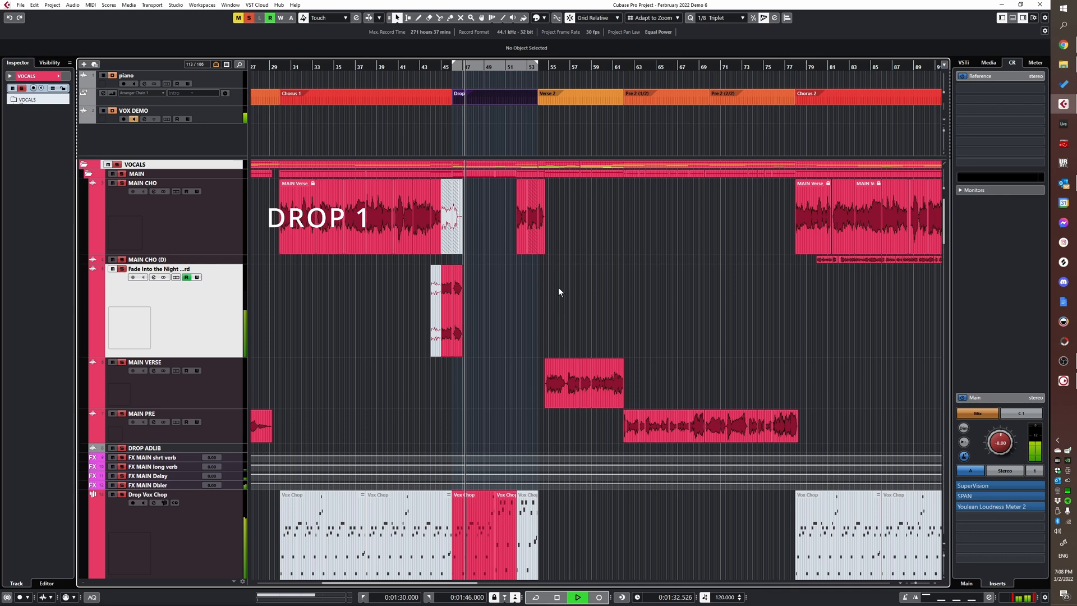
- Play Drop 2 from bar 94 with the VOCALS folder soloed while looking over the backing vocal tracks, and stop playback
scroll(551, 280, up, 2)
scroll(564, 278, right, 5)
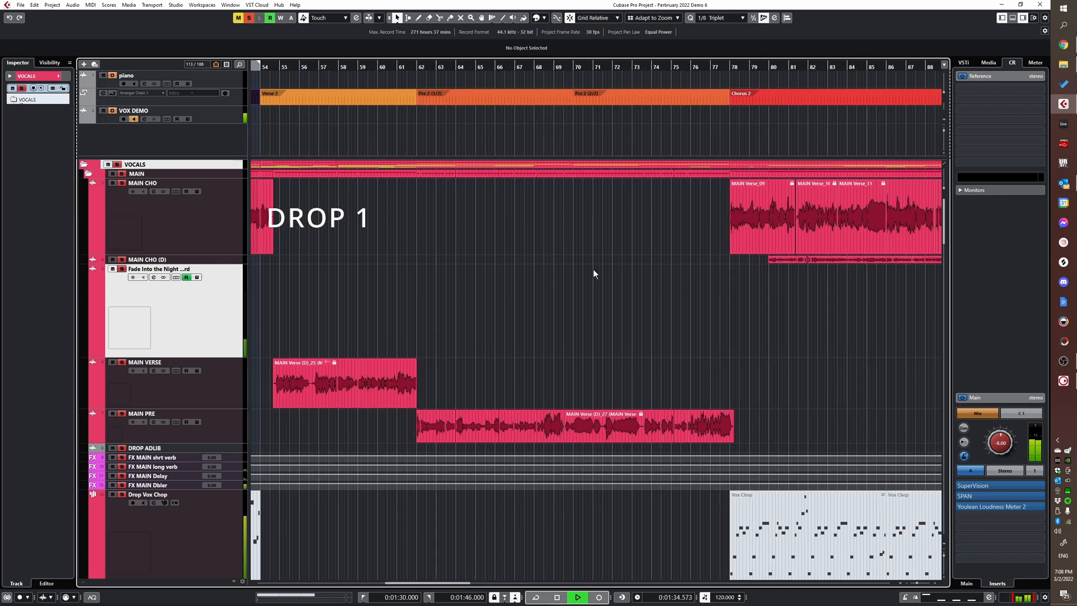
scroll(597, 269, right, 6)
click(556, 140)
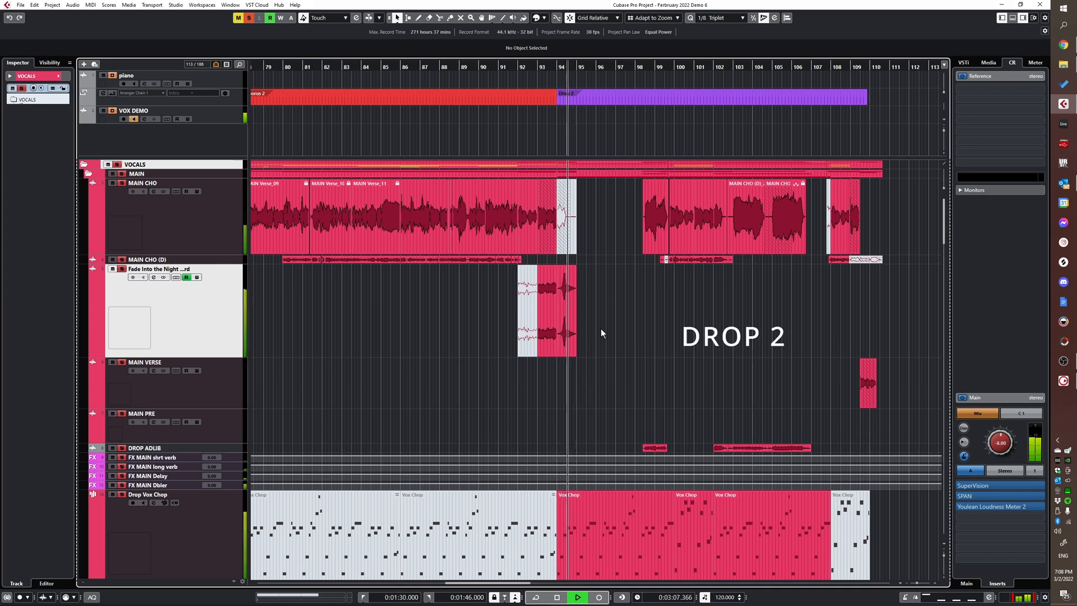
scroll(615, 306, down, 2)
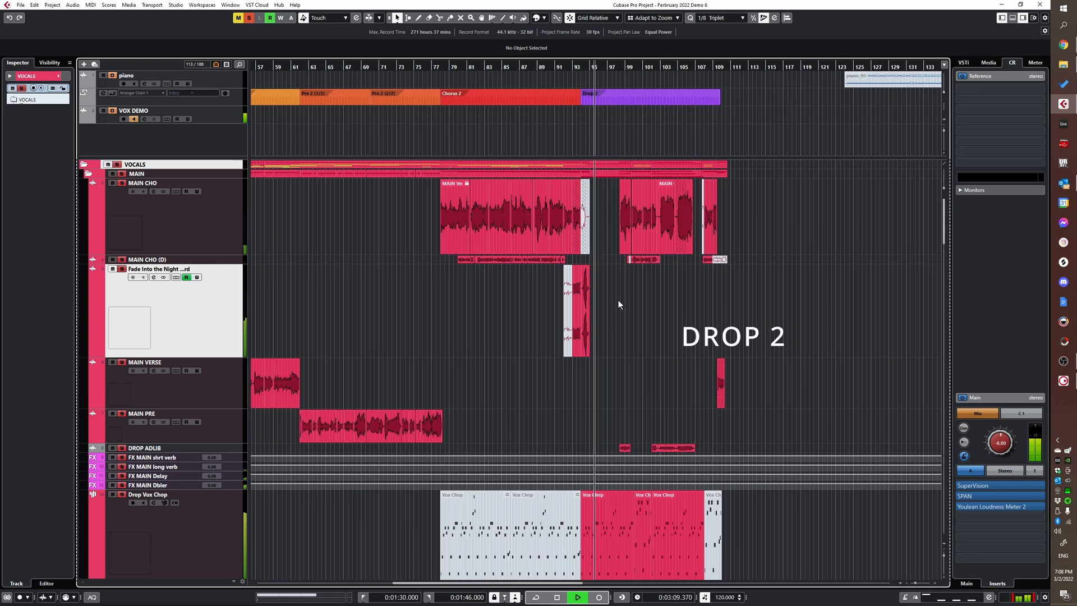
scroll(643, 294, up, 4)
scroll(617, 309, down, 9)
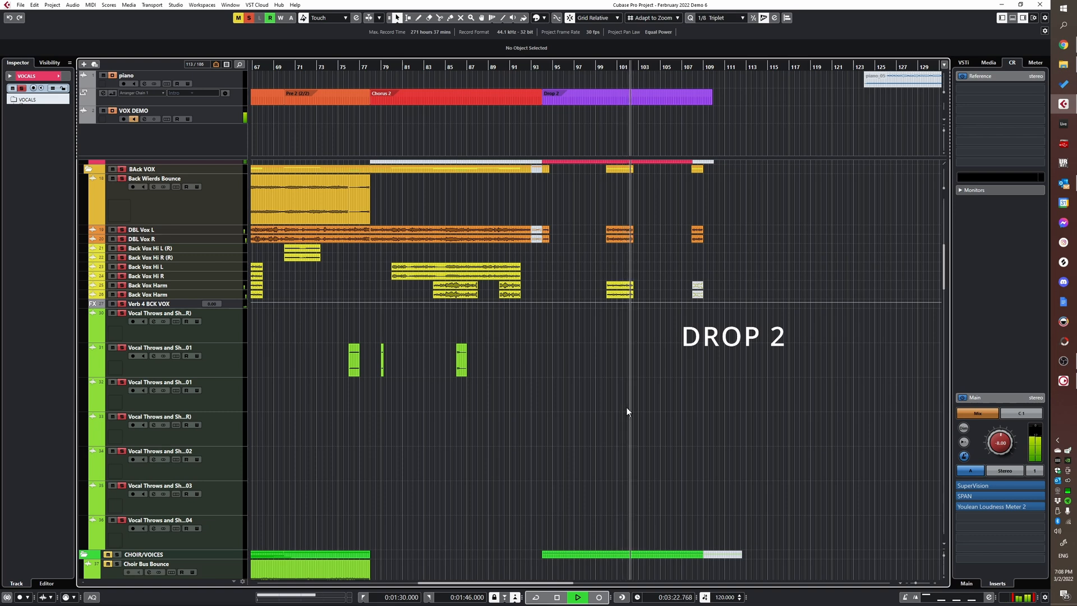
key(space)
- Solo the Fade Into the Night track and play its clips from bar 93 into Drop 2
scroll(615, 383, down, 4)
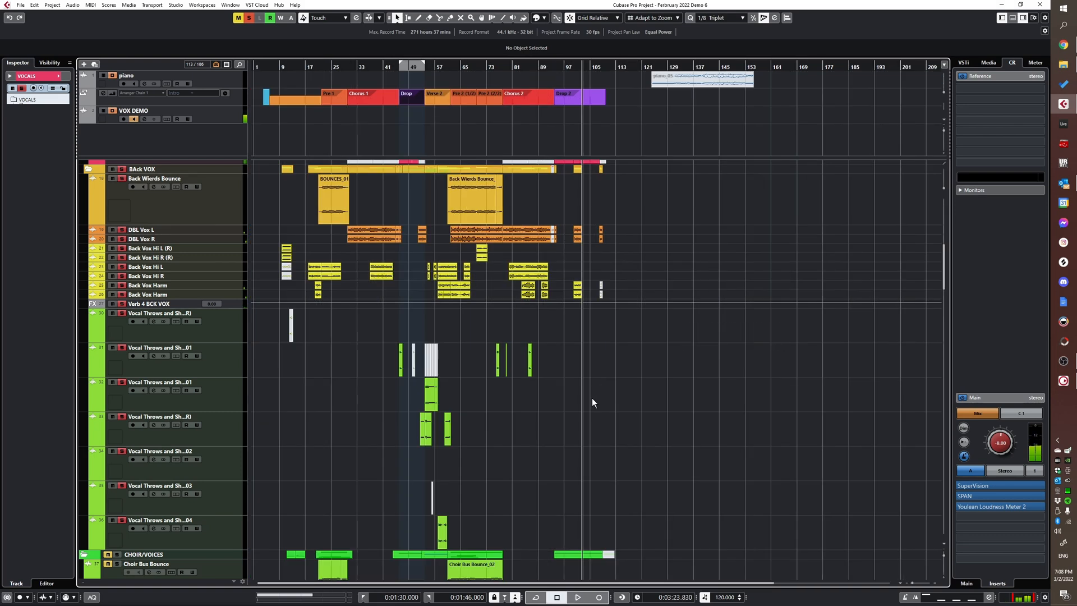
scroll(578, 396, up, 1)
scroll(539, 347, up, 5)
scroll(516, 306, right, 6)
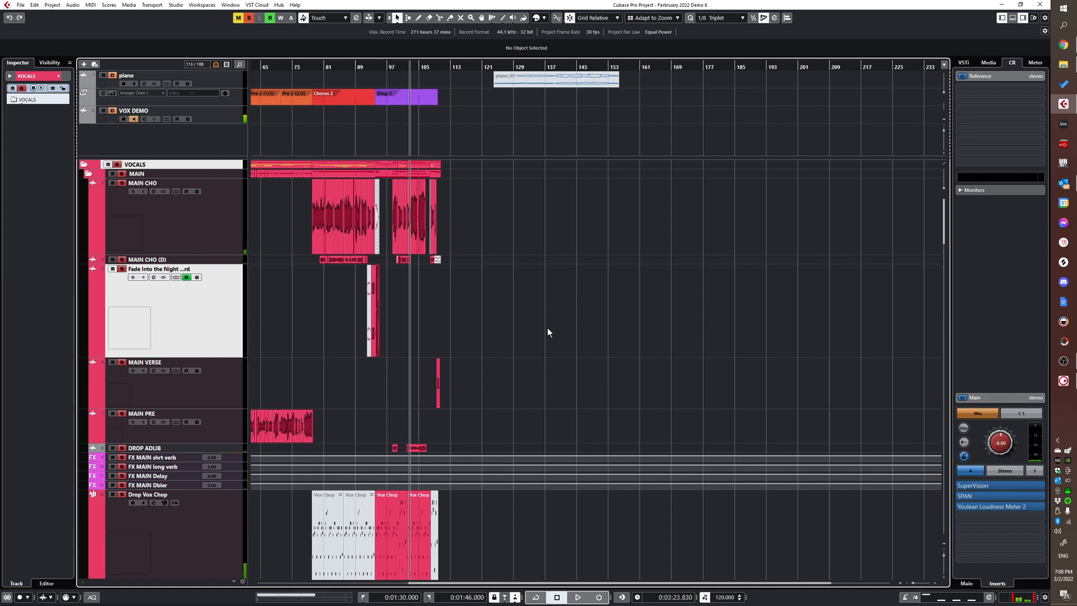
scroll(550, 314, up, 5)
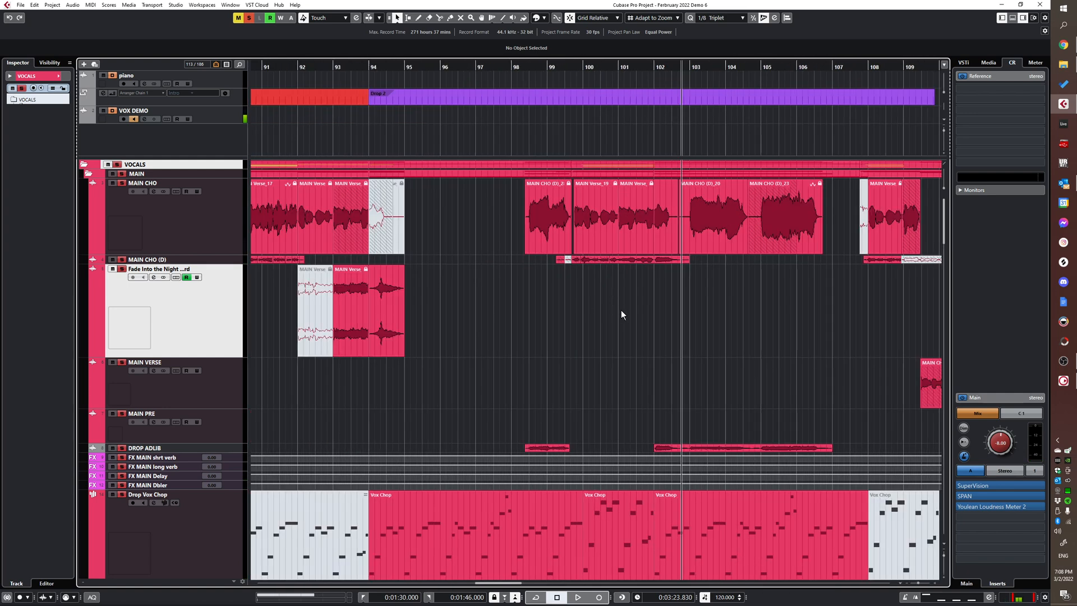
scroll(678, 308, down, 2)
scroll(579, 335, up, 2)
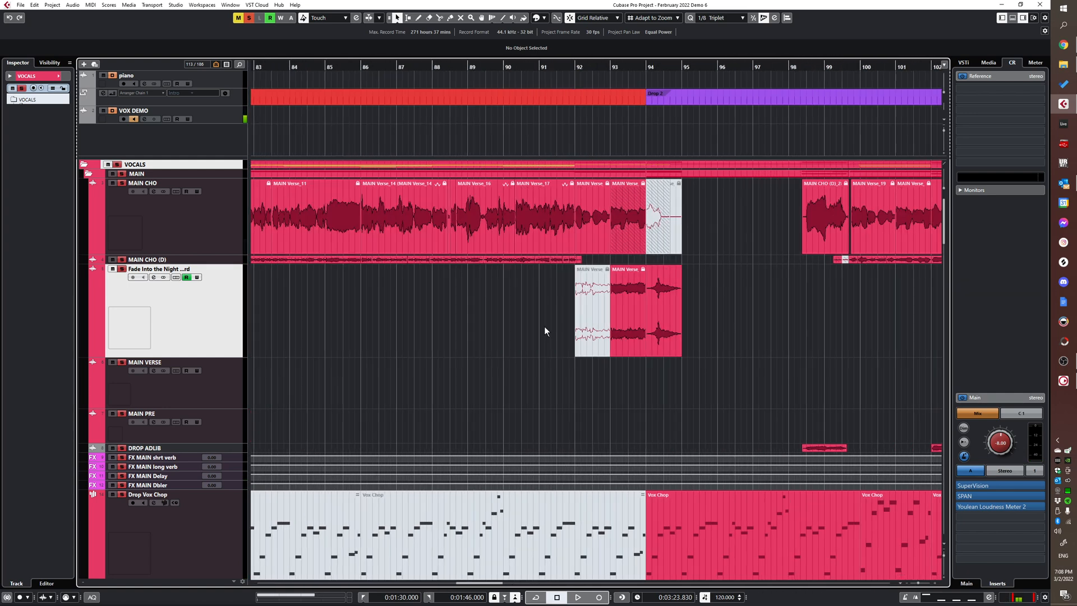
click(220, 326)
click(121, 270)
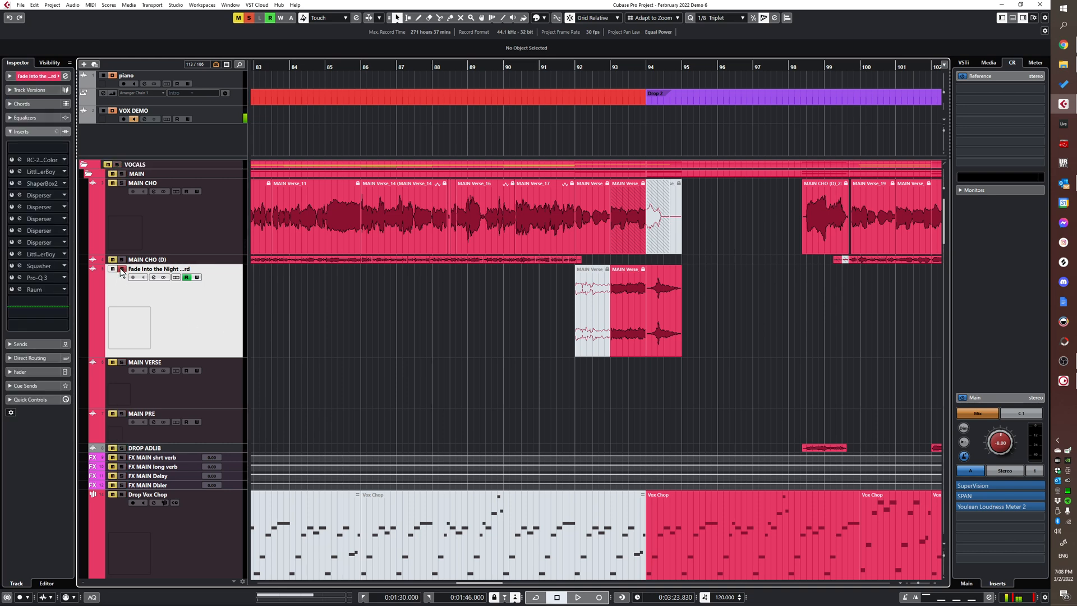
click(611, 292)
key(space)
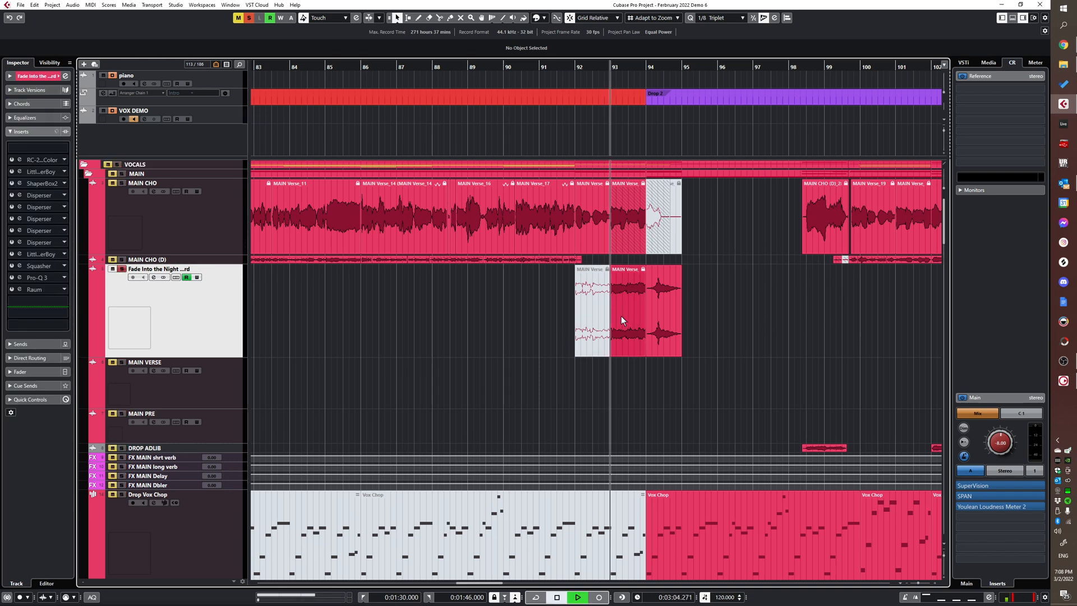
click(661, 338)
- Play the end of Chorus 1 from bar 44 in the full mix, with the Fade Into the Night solo cleared
scroll(657, 338, down, 3)
scroll(365, 348, left, 1)
scroll(432, 348, right, 2)
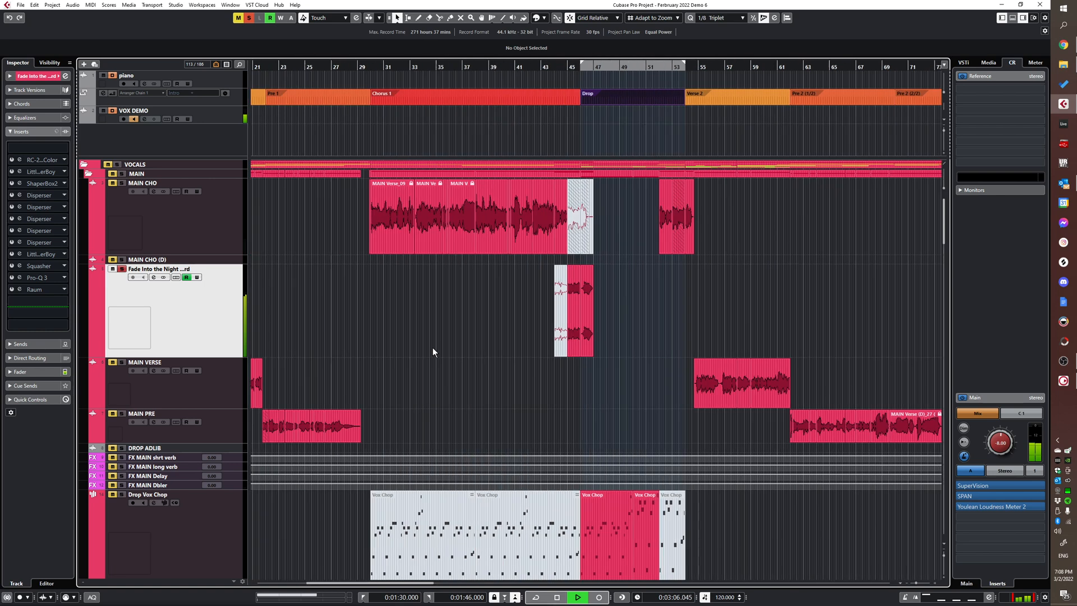
scroll(516, 330, up, 3)
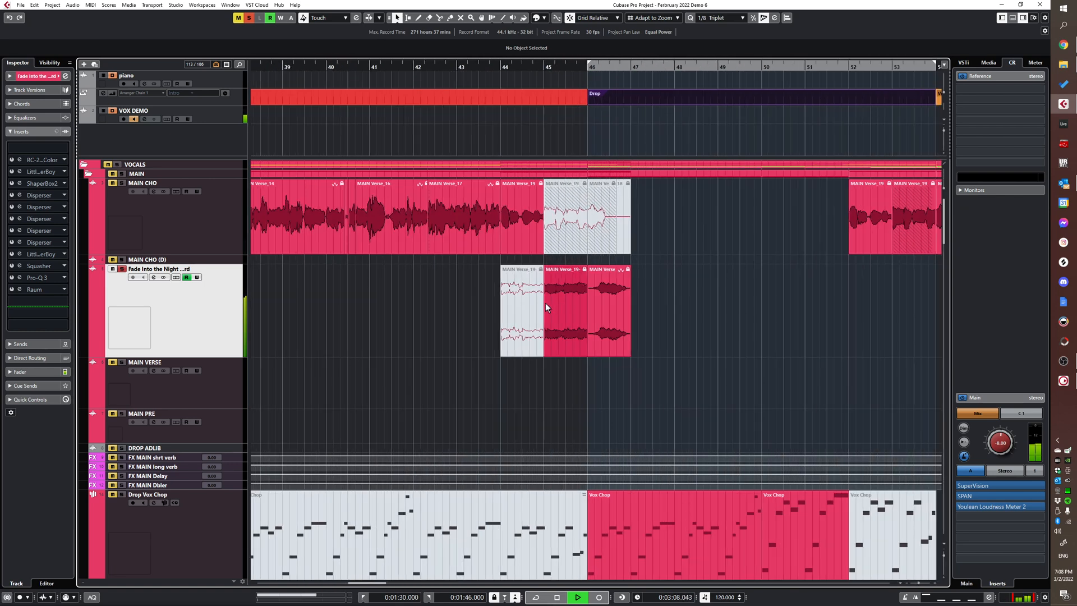
key(space)
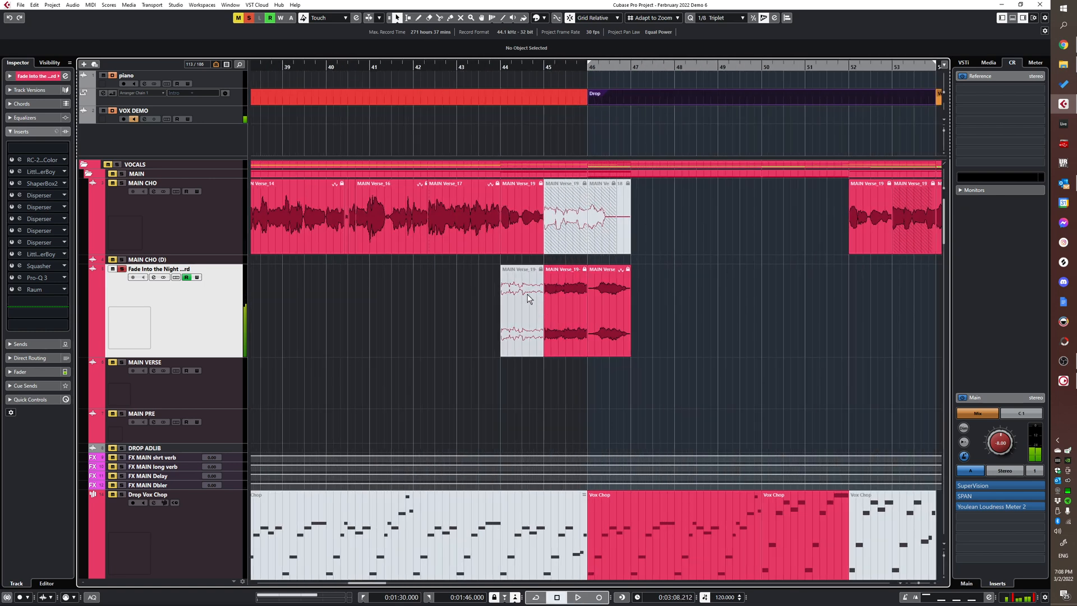
click(500, 287)
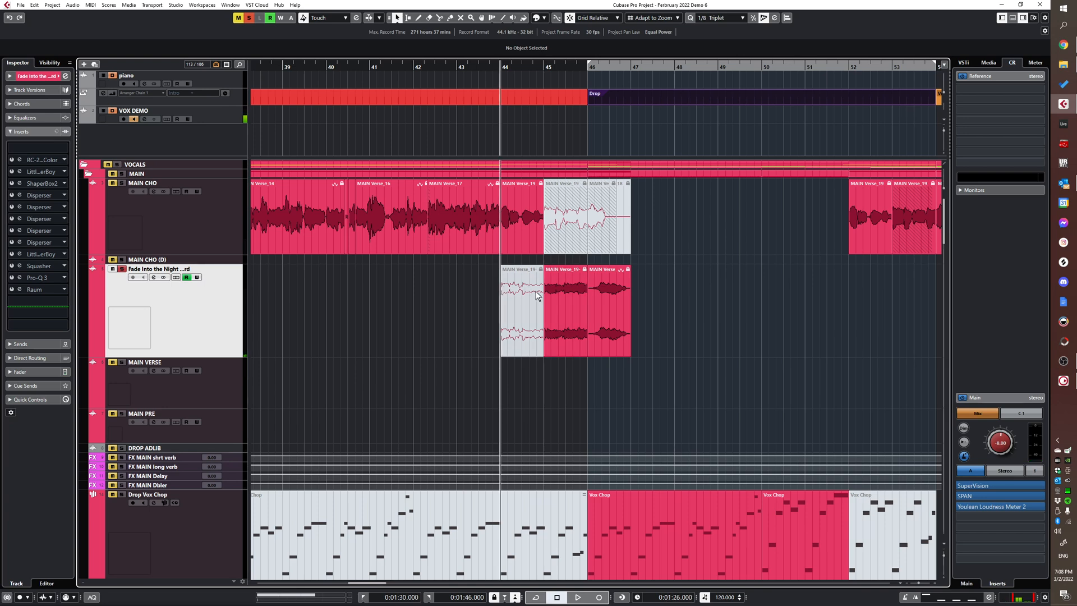
click(121, 269)
key(space)
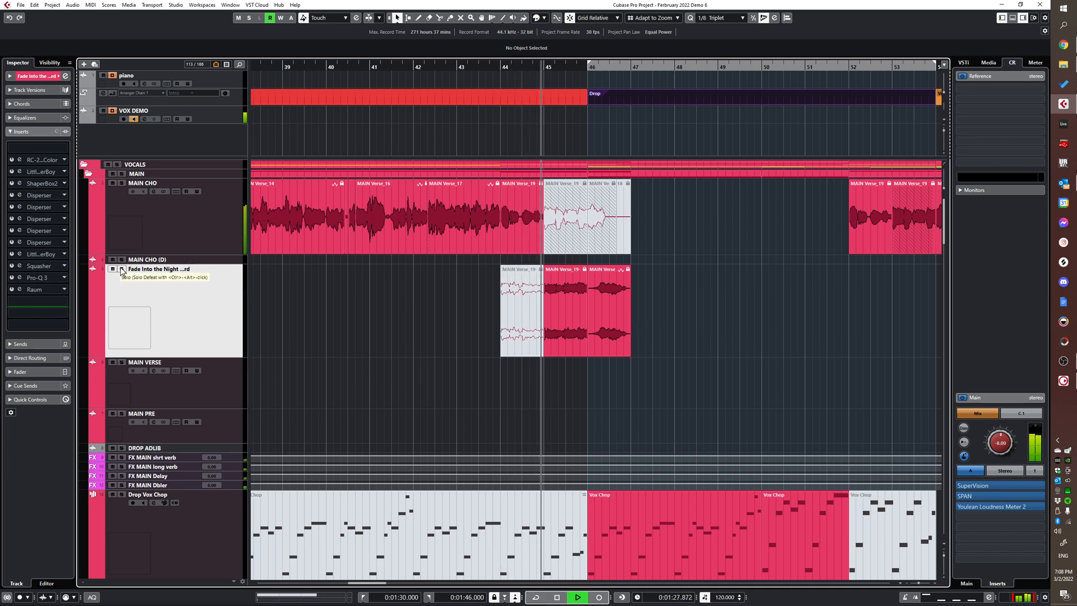
- Solo the Fade Into the Night track again and play it from about bar 93 into Drop 2, stopping after its last clip
click(122, 269)
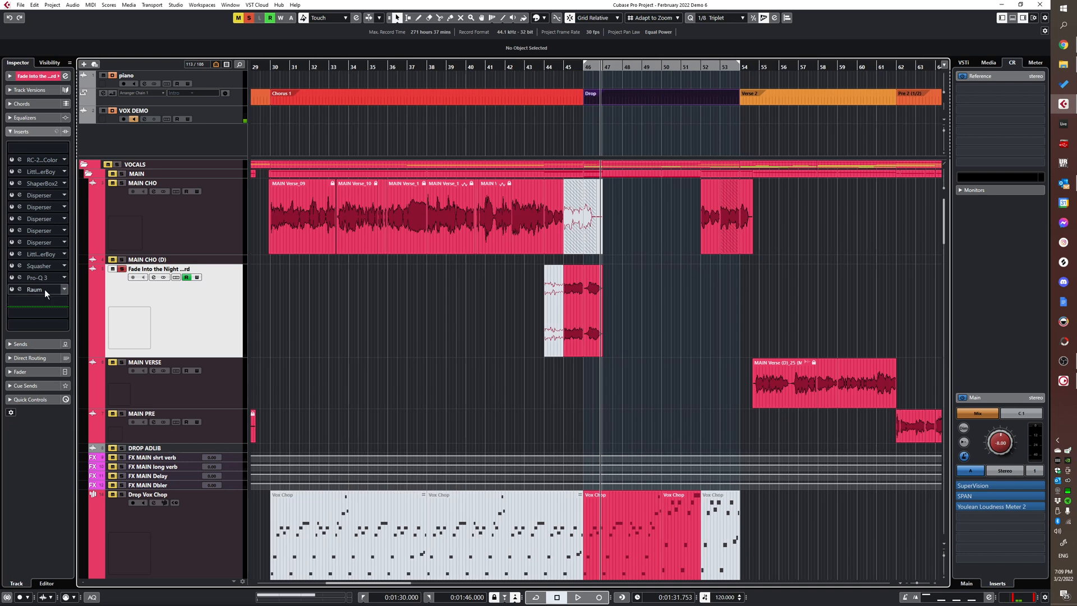
ctrl+scroll(529, 331, up, 3)
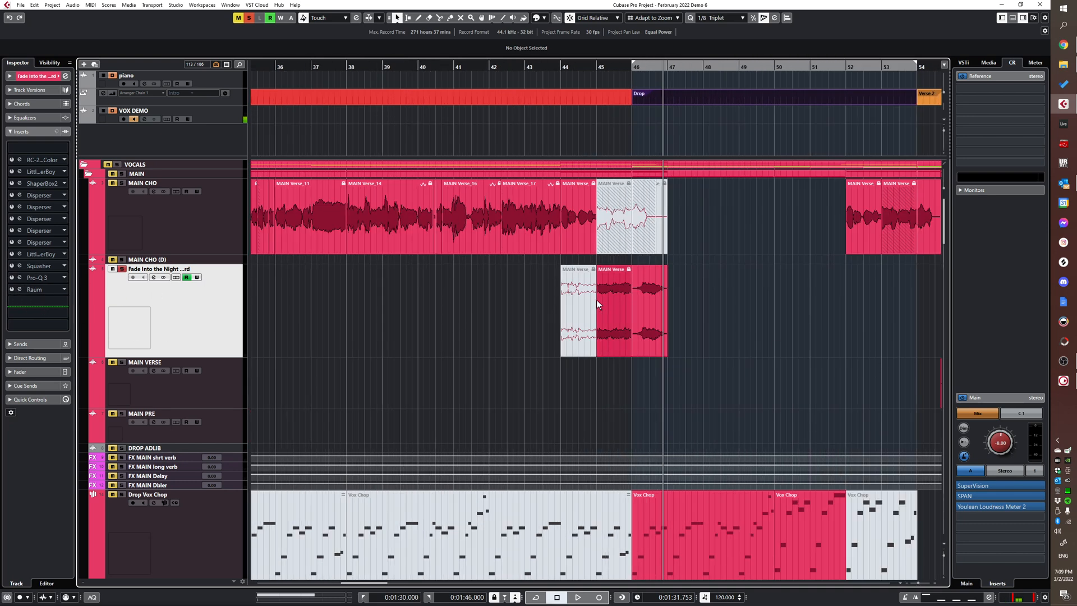
ctrl+scroll(613, 321, up, 2)
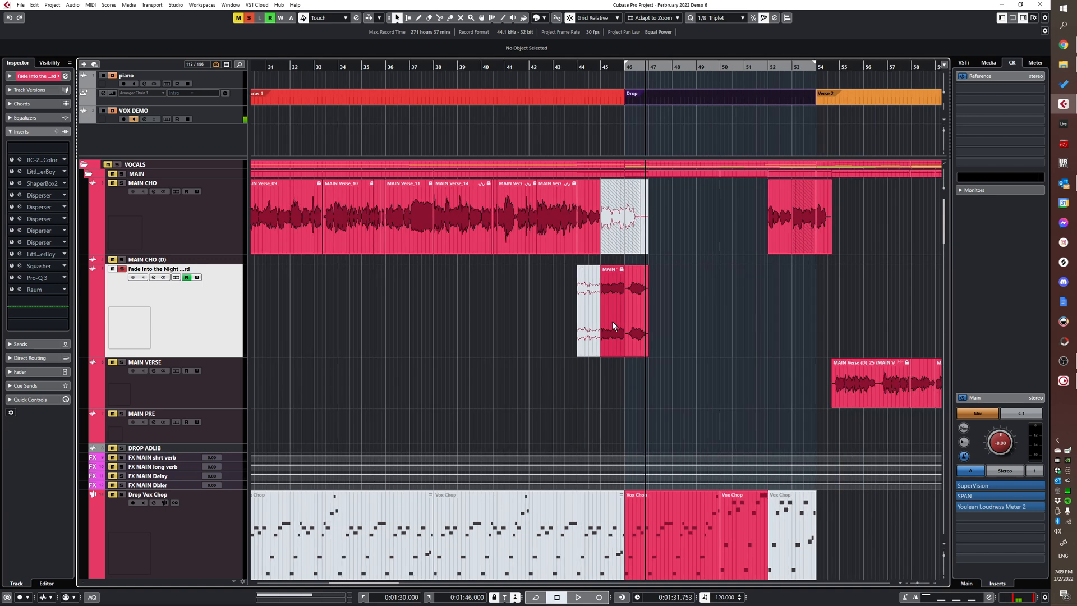
ctrl+scroll(614, 321, down, 4)
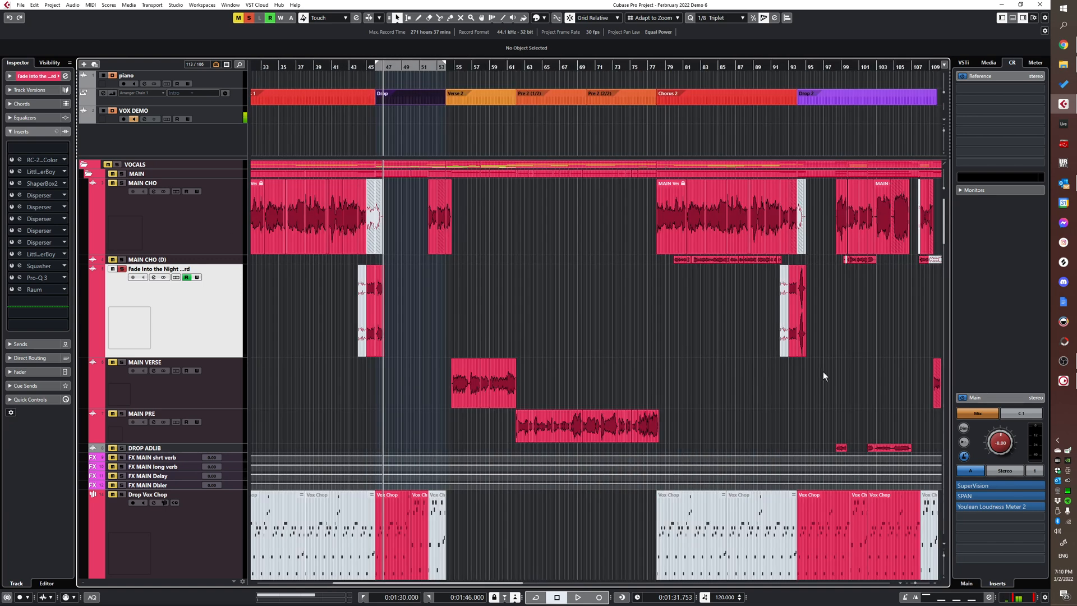
ctrl+scroll(794, 359, up, 3)
alt+shift+click(777, 322)
key(space)
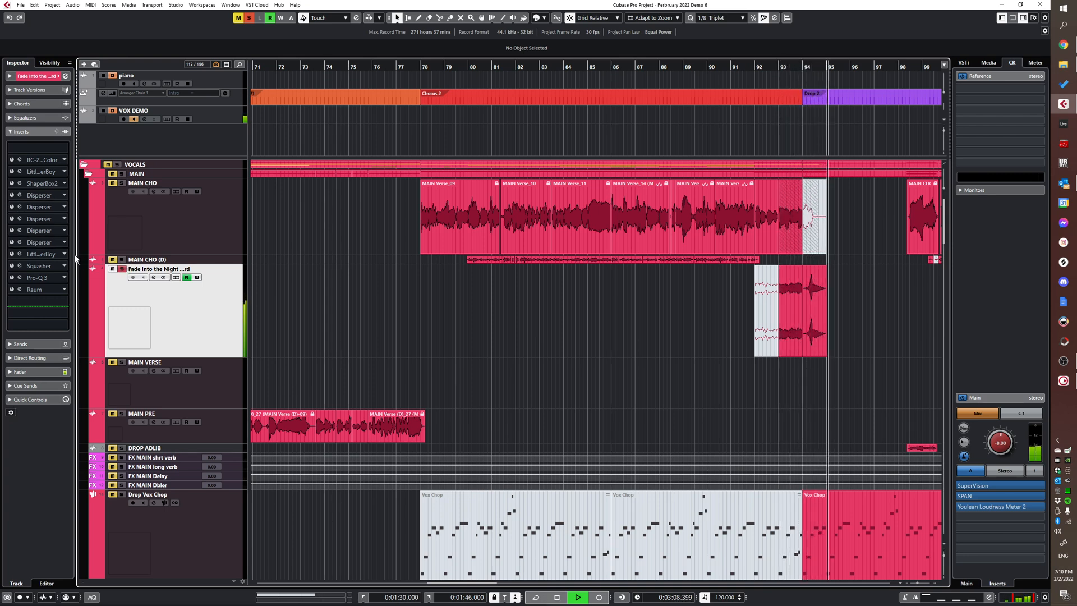
key(space)
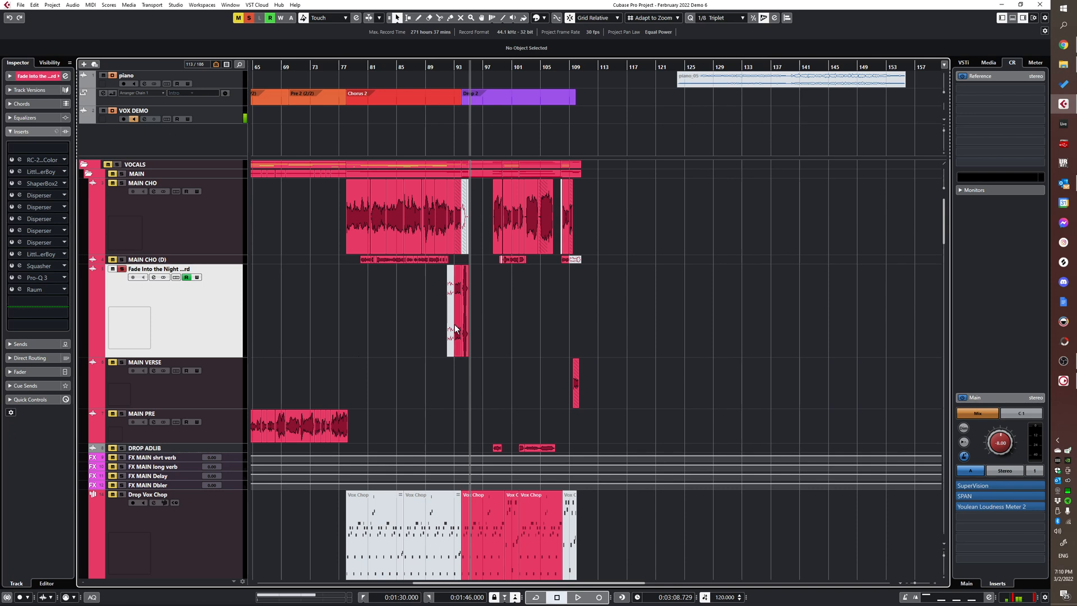
- Clear the Fade Into the Night solo and play the transition into Drop 2 from about bar 93 in the full mix
scroll(453, 316, up, 5)
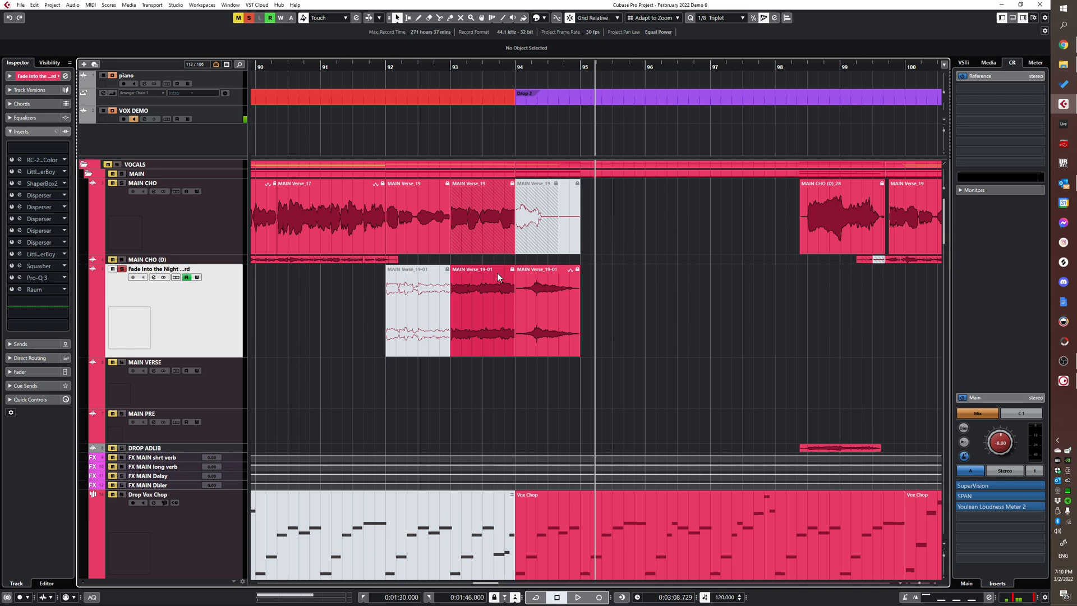
click(123, 270)
click(462, 297)
key(space)
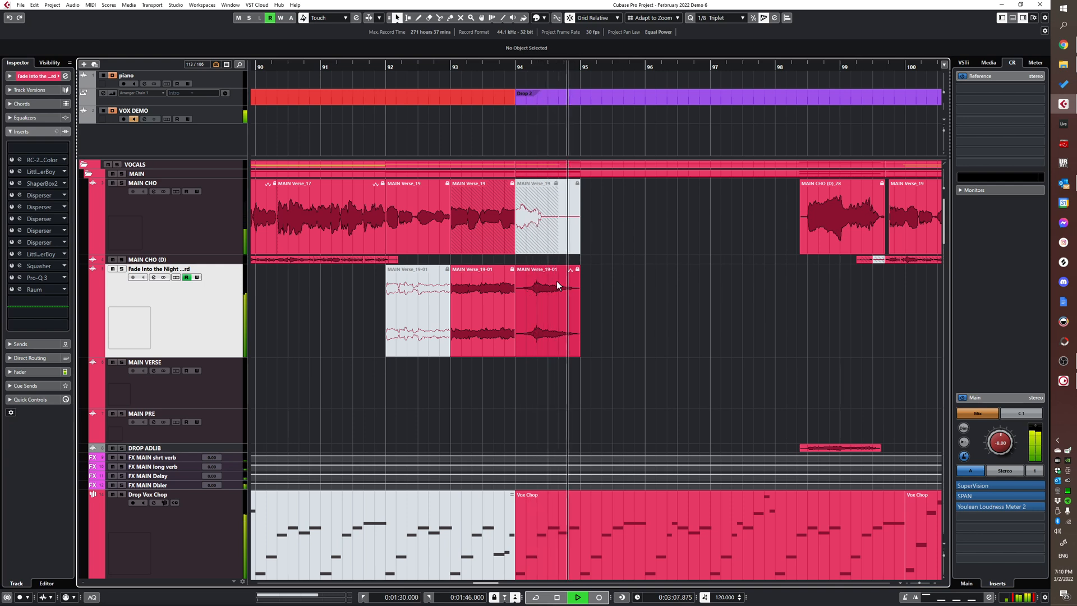
scroll(723, 377, down, 4)
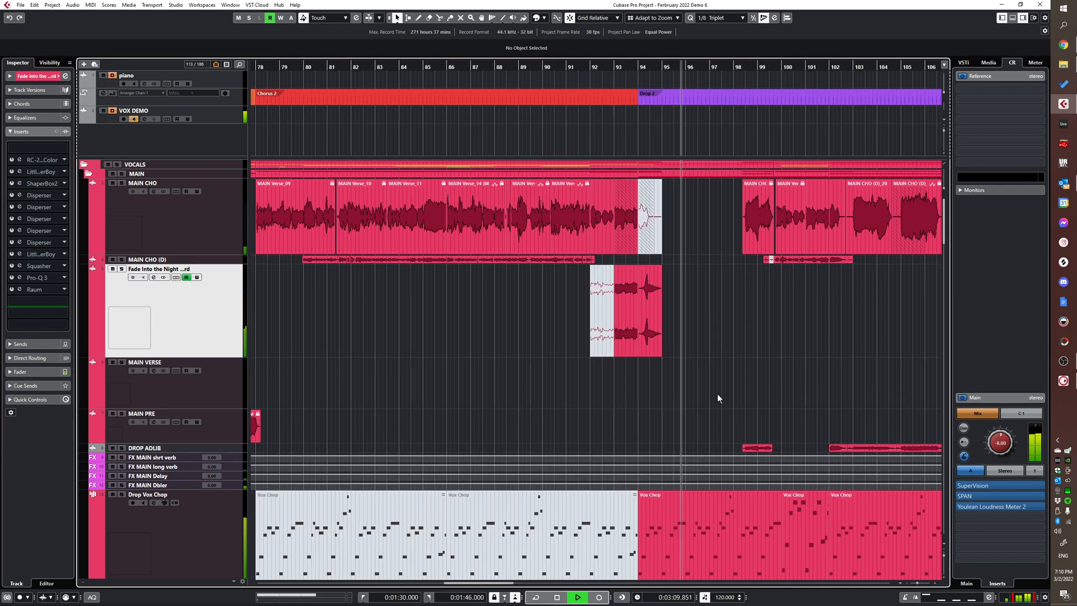
- Select the MAIN VERSE track and play the ending of Drop 2 from about bar 109, stopping after the last vocal clips
key(space)
scroll(698, 345, right, 10)
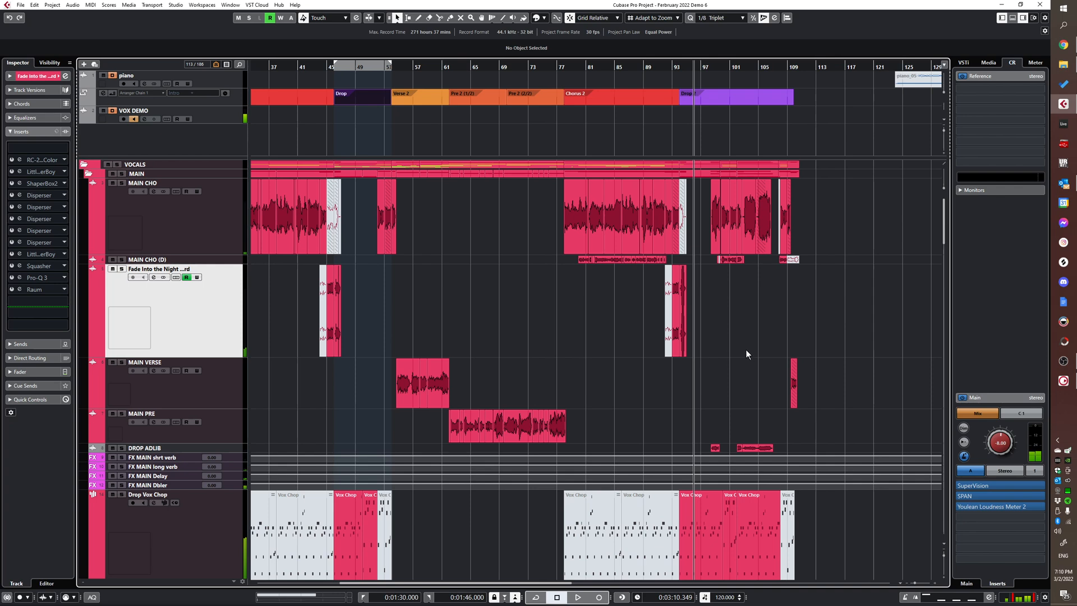
scroll(675, 338, up, 5)
click(493, 326)
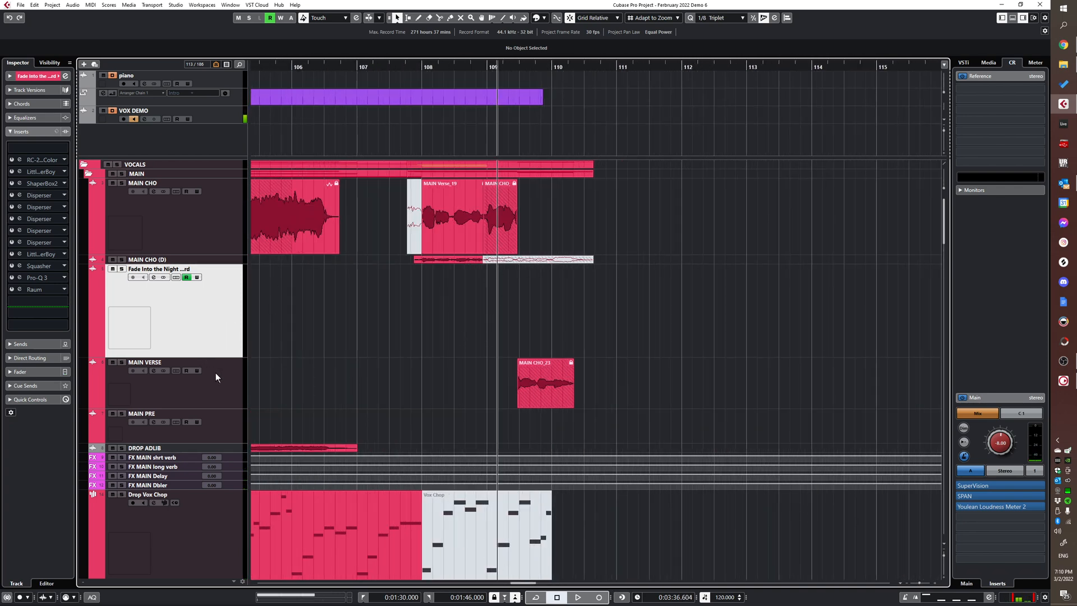
click(216, 376)
click(479, 312)
key(space)
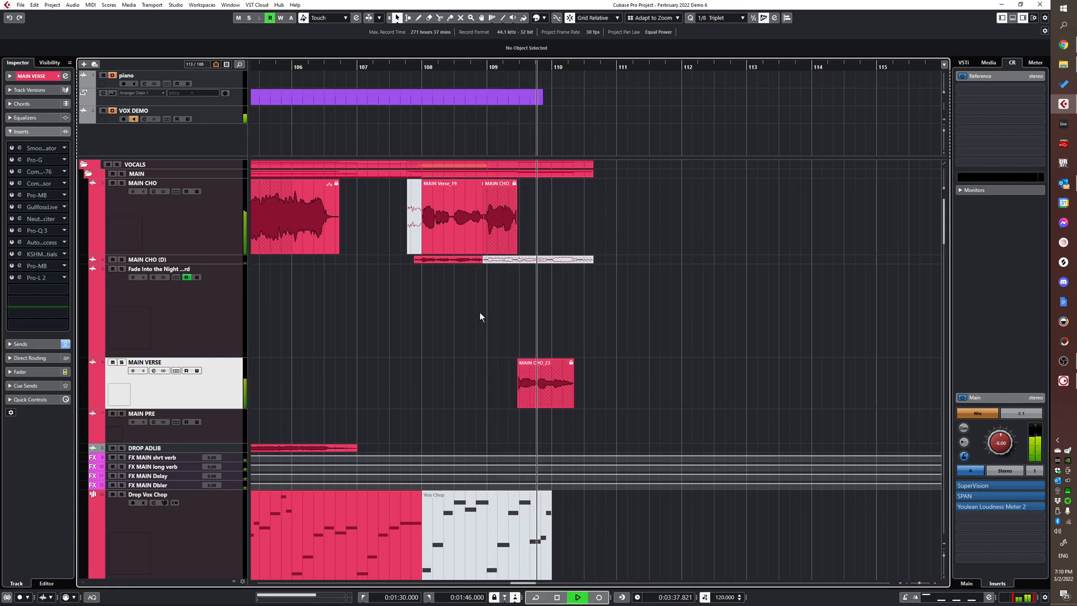
key(space)
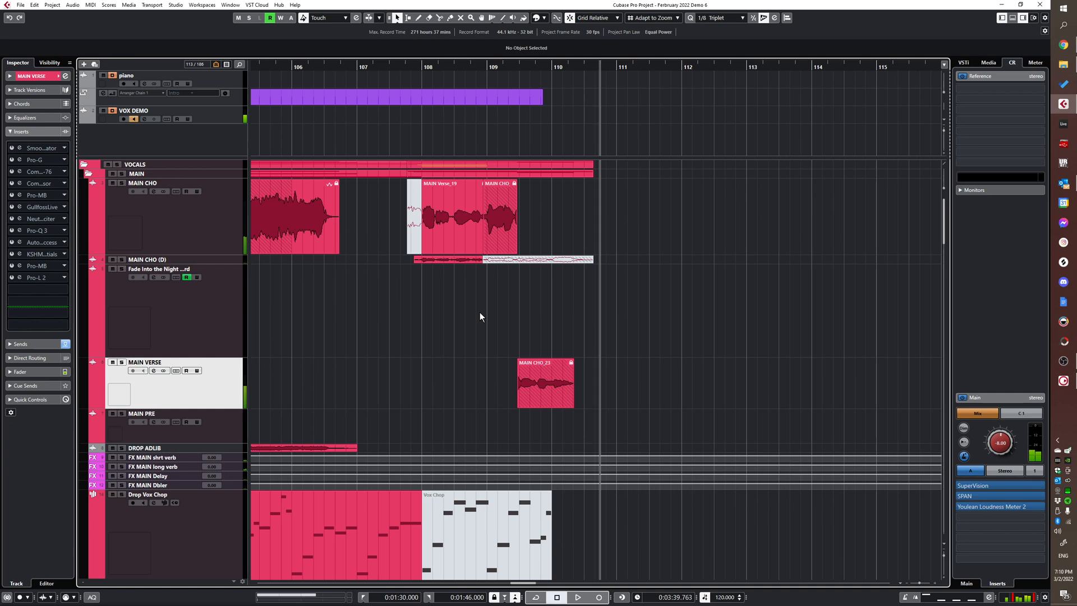
- Look through the whole arrangement's tracks, from the vocals and choir past the bass down to the drums and FX
scroll(480, 312, down, 5)
scroll(533, 386, up, 5)
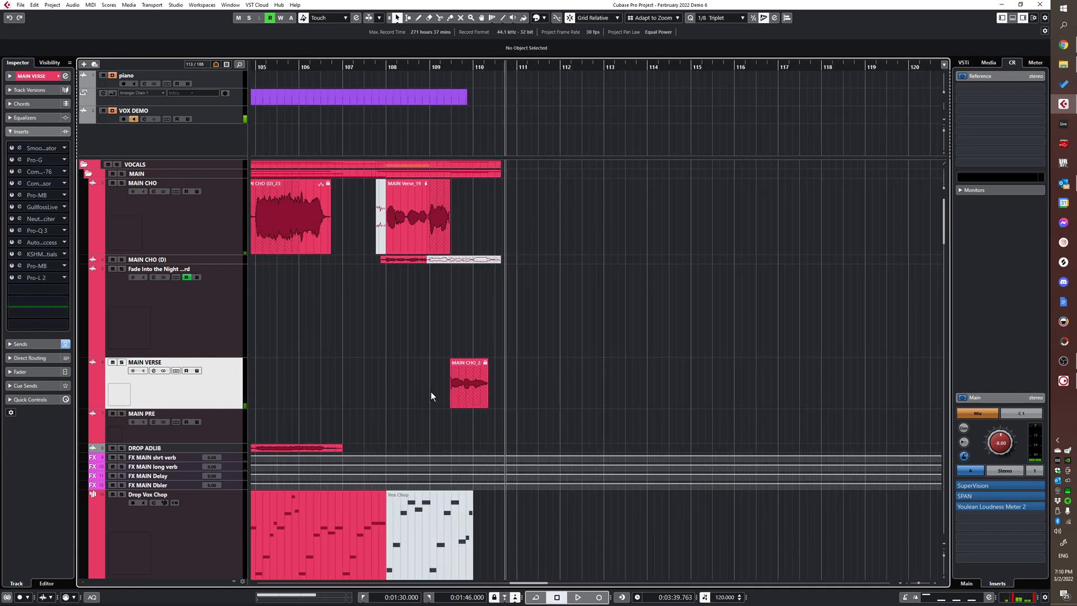
scroll(362, 371, down, 15)
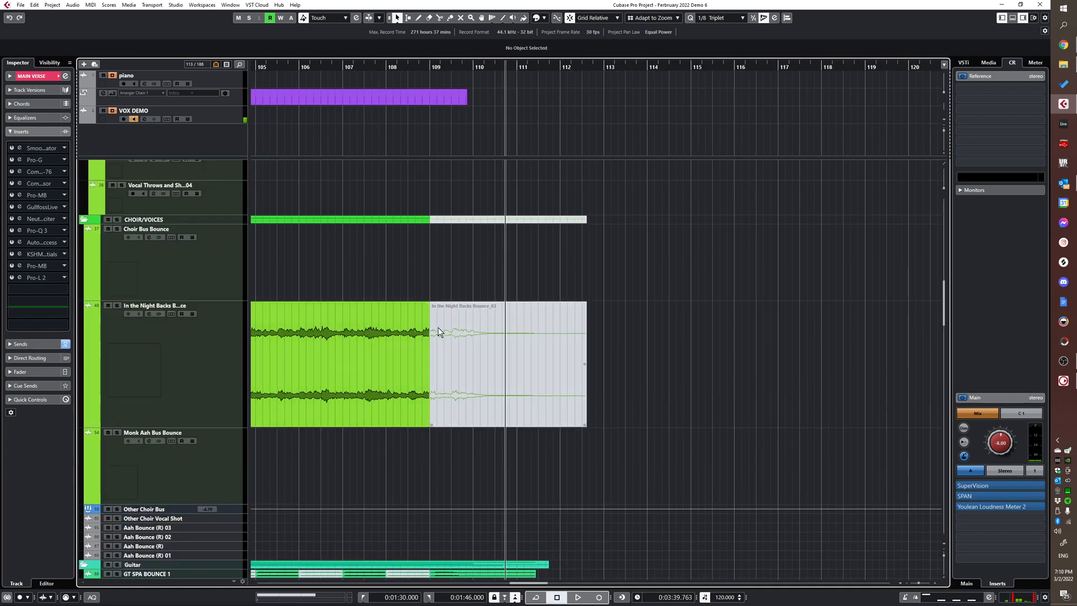
scroll(470, 359, down, 7)
scroll(457, 373, up, 4)
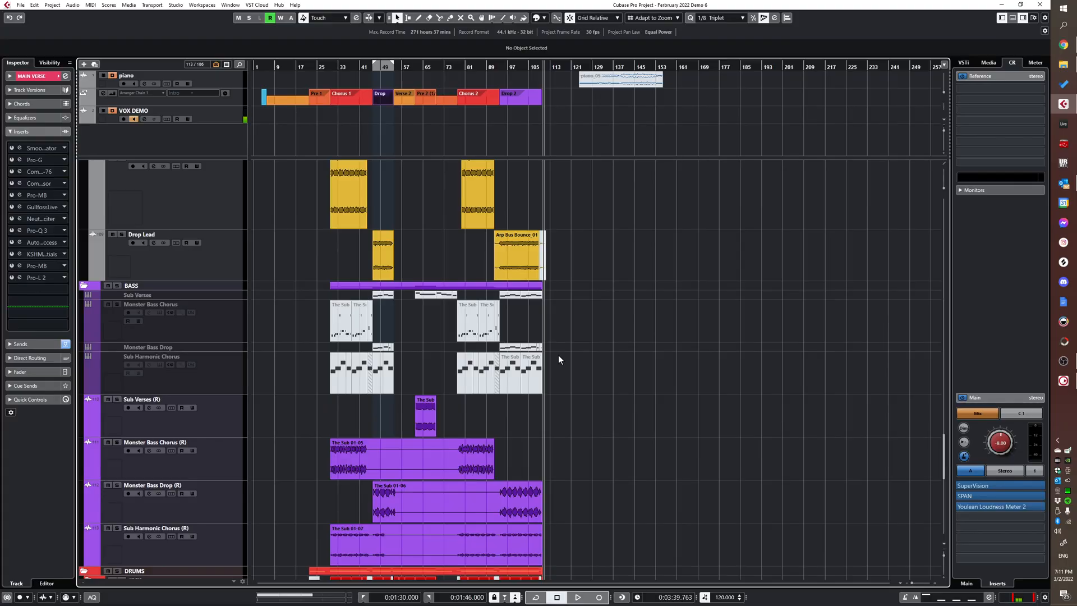
scroll(559, 359, down, 10)
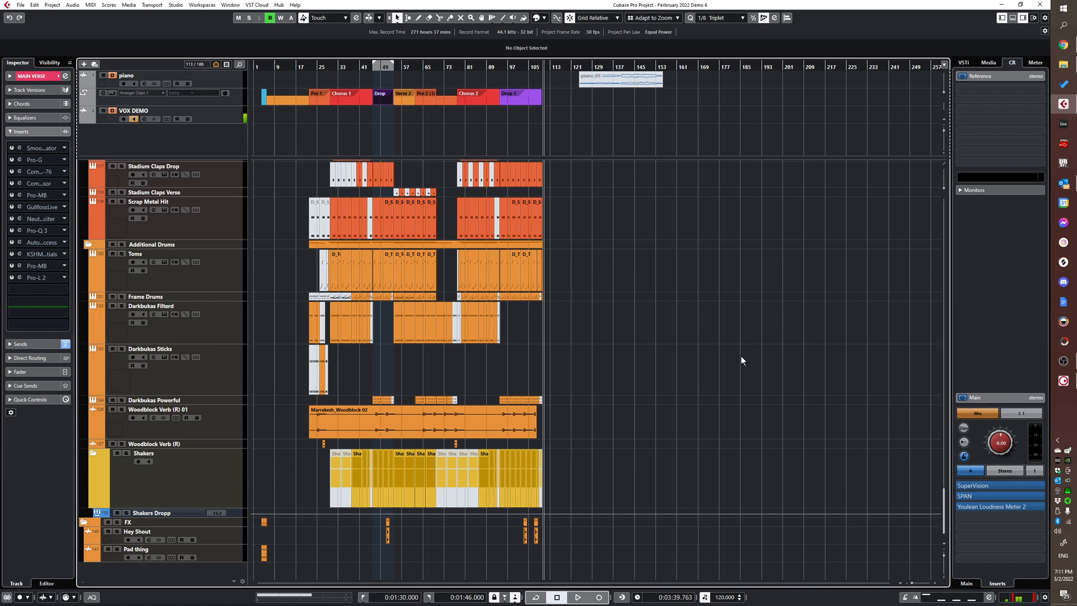
- Check the running recording in OBS and return to the Cubase project with the song sections shown slightly larger
click(1063, 361)
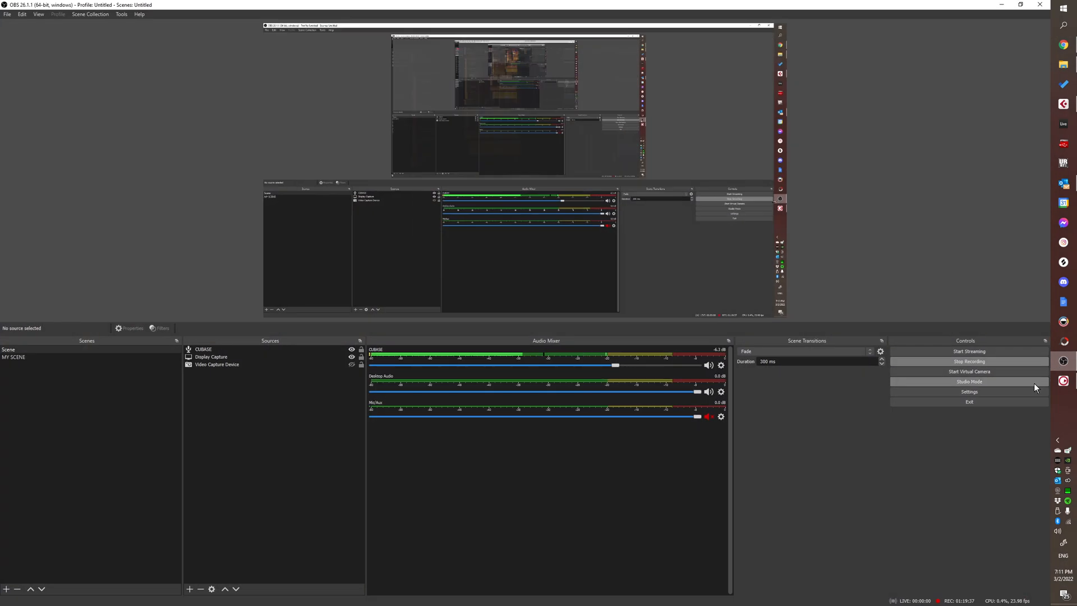
click(1003, 4)
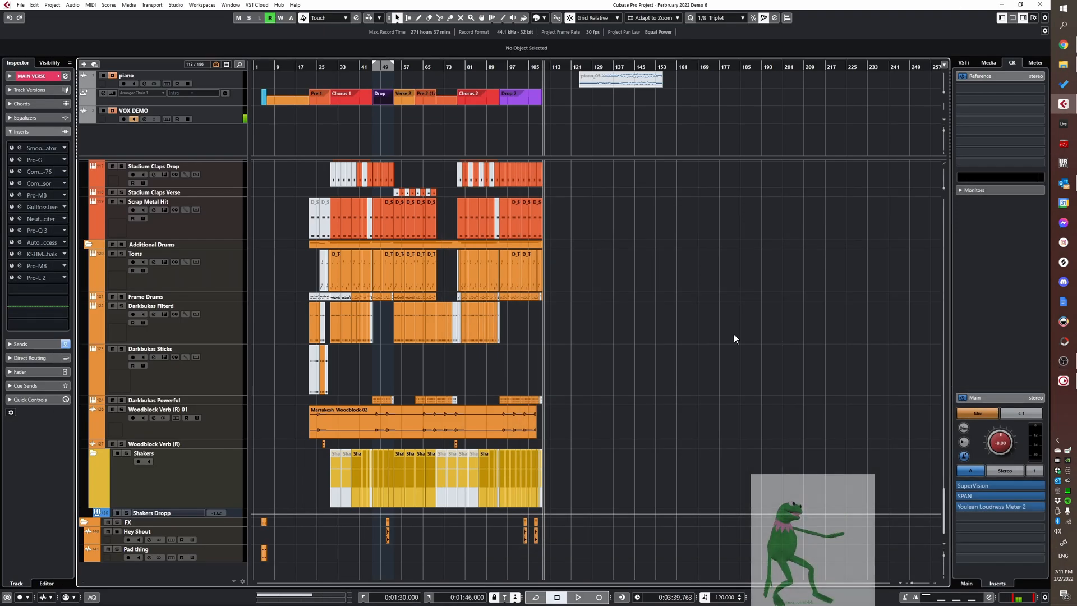
key(g)
key(g)
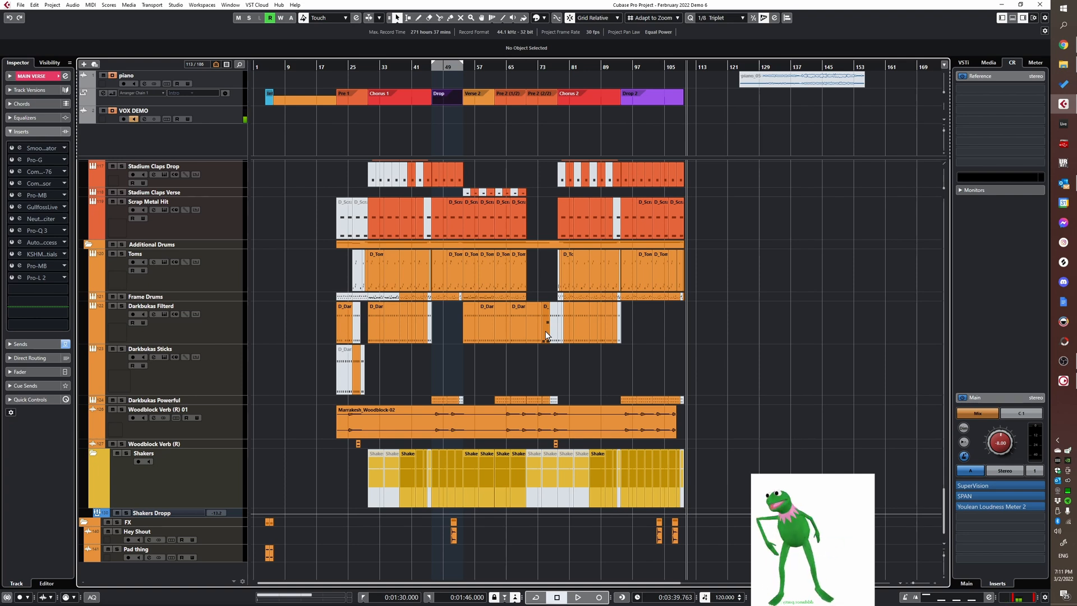
- Review the track groups across the full song, covering drums, shakers, bass, arps, instruments, pianos and synth strings
click(460, 420)
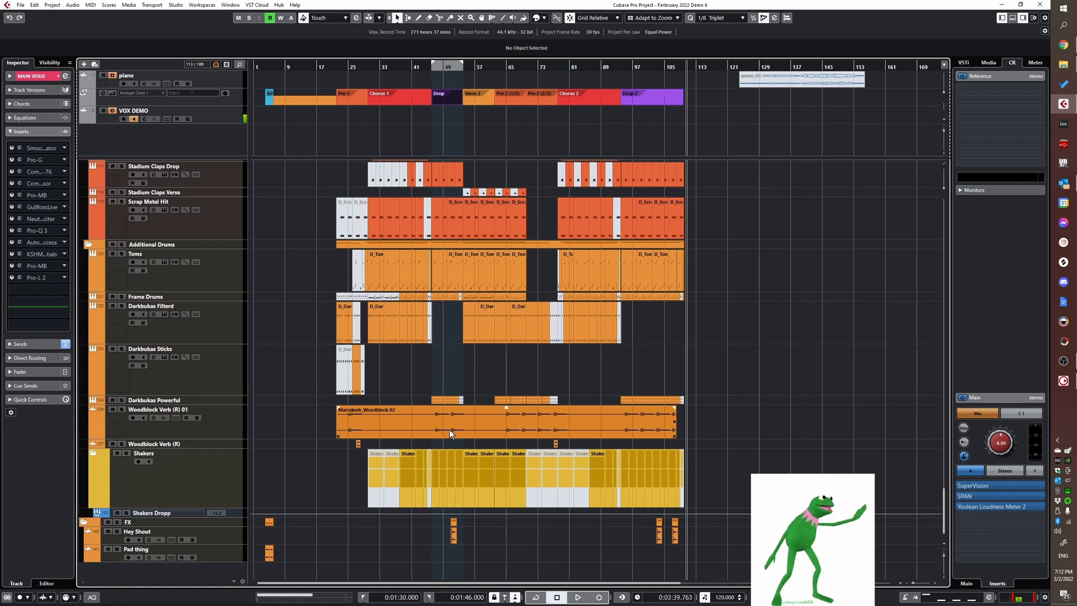
scroll(450, 429, up, 10)
right_click(510, 257)
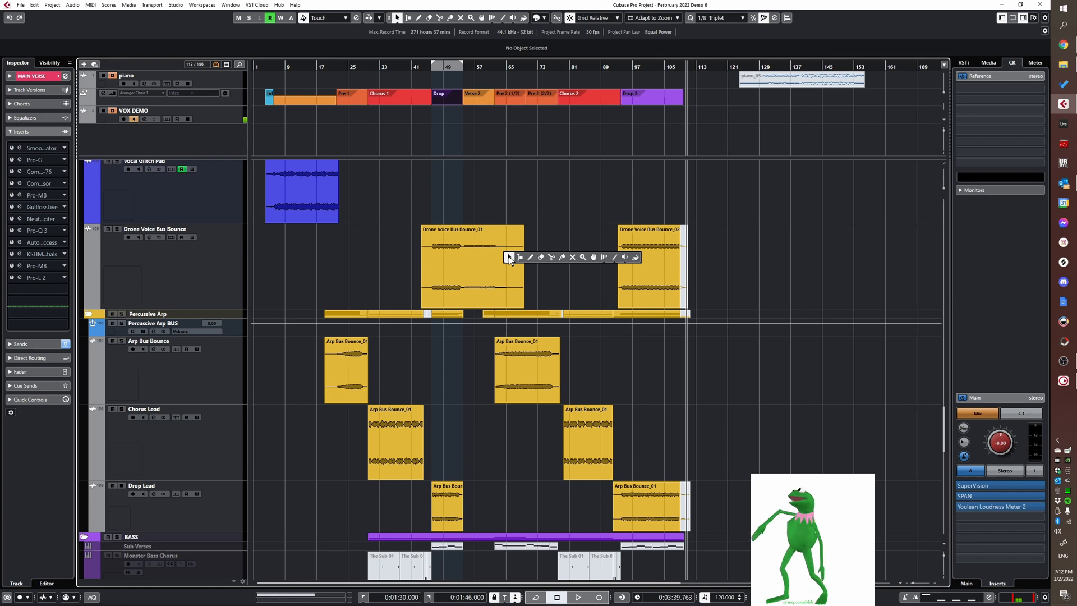
click(834, 264)
scroll(754, 253, down, 10)
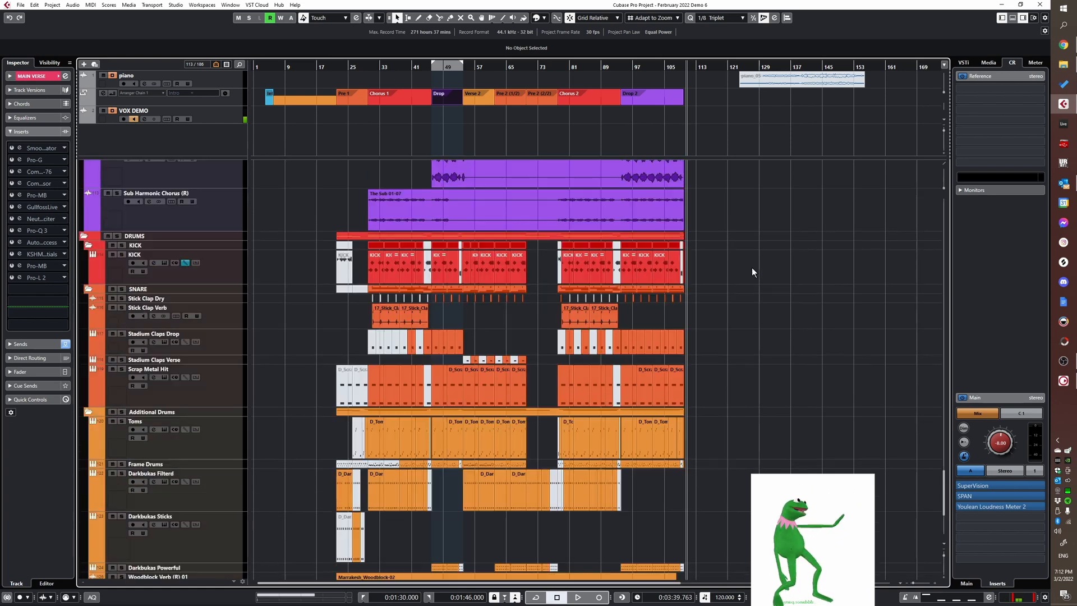
scroll(757, 271, down, 3)
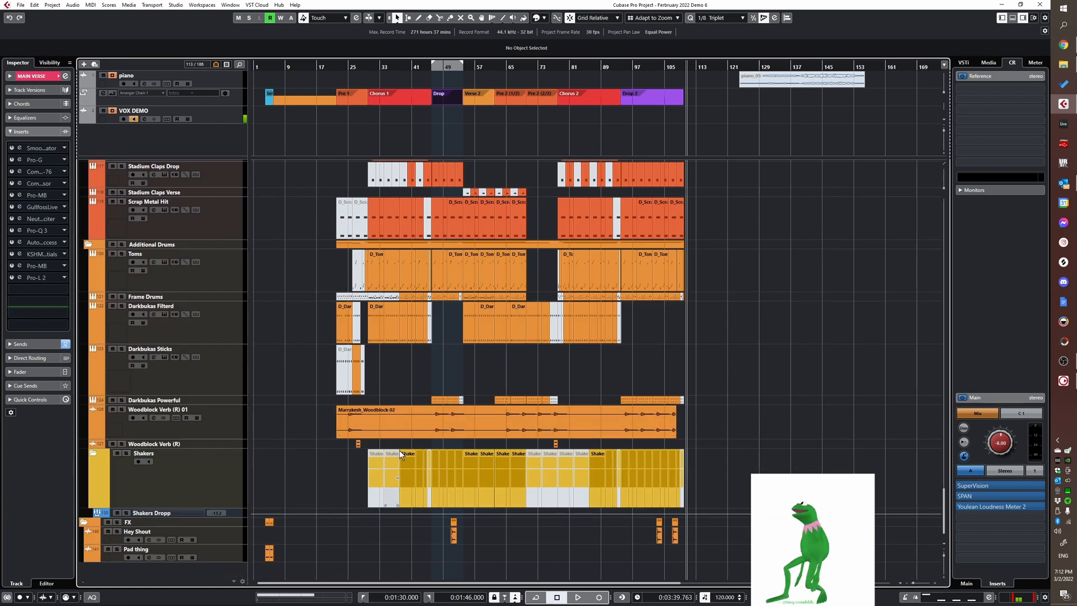
scroll(449, 432, up, 5)
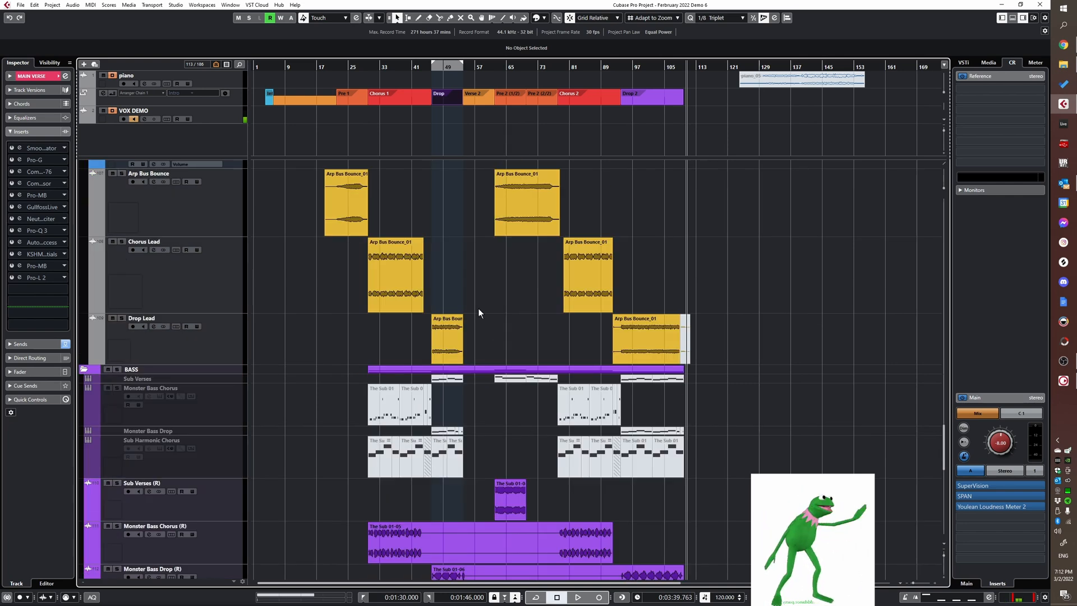
scroll(469, 328, down, 5)
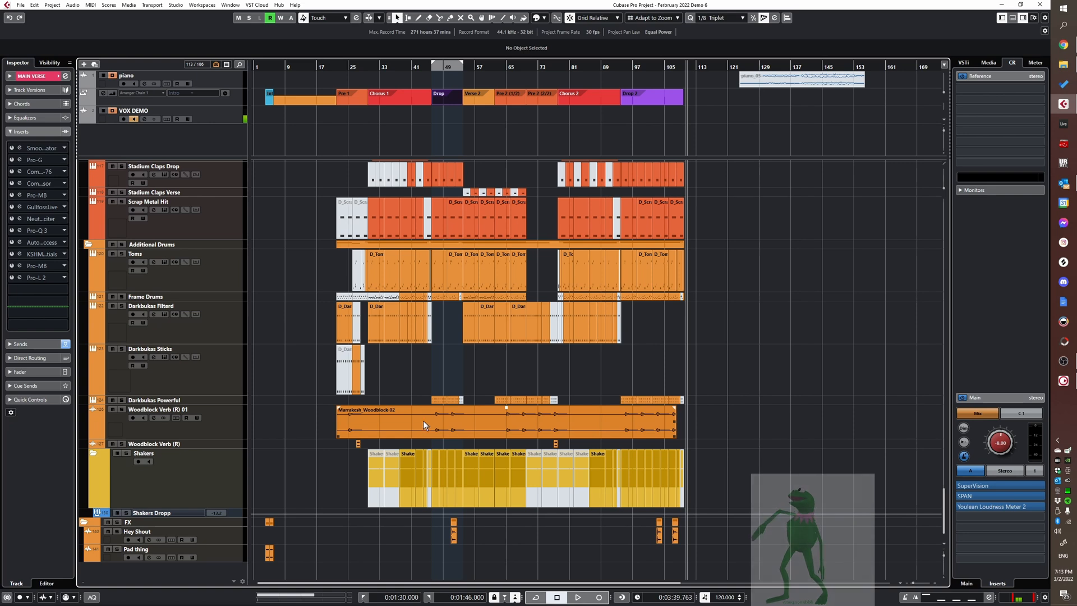
scroll(560, 403, up, 3)
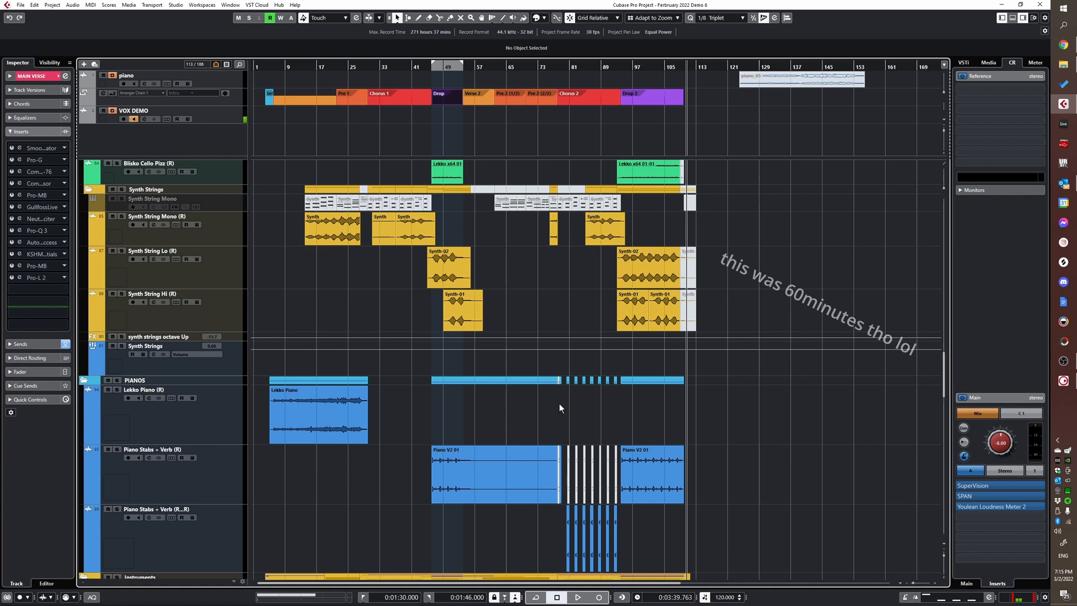
scroll(560, 402, down, 8)
scroll(530, 395, up, 3)
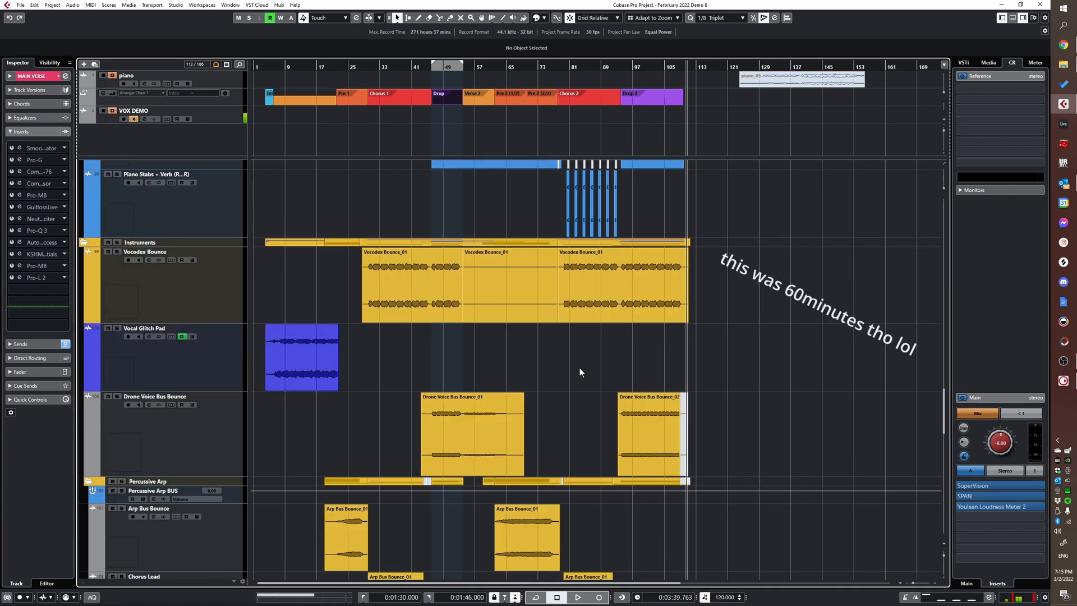